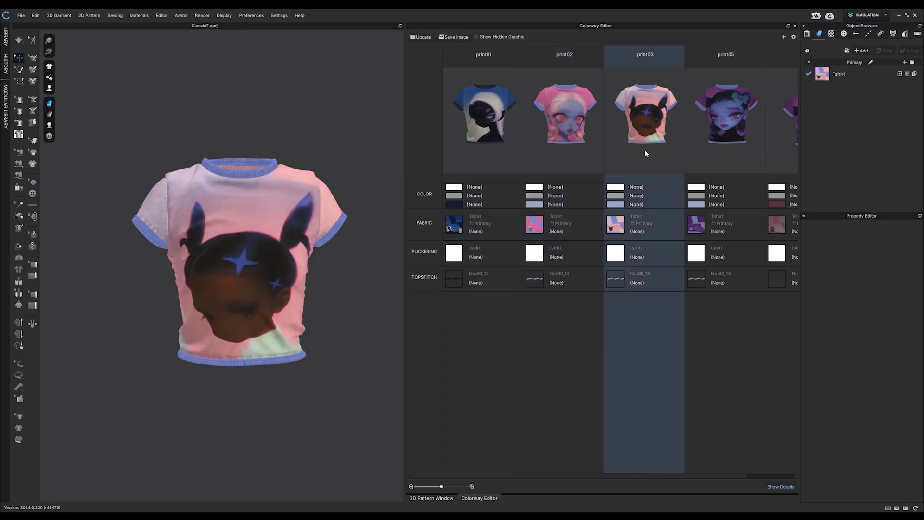
# Step: Preview the print05 T-shirt colorway and the one beside it, and pull the long skirt's fabric into shape on the avatar
pyautogui.click(724, 153)
pyautogui.click(788, 156)
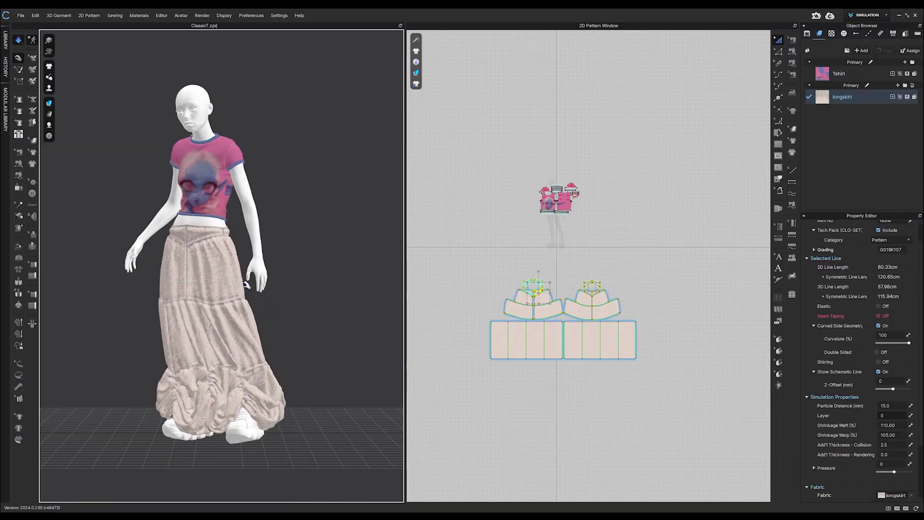
pyautogui.moveTo(168, 325); pyautogui.dragTo(177, 332)
pyautogui.moveTo(278, 392); pyautogui.dragTo(300, 292)
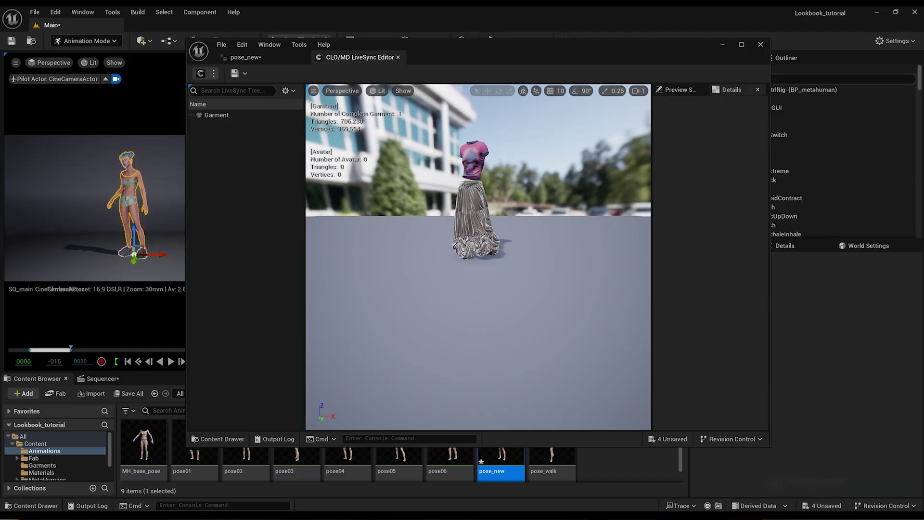
# Step: Save the LiveSync garment as a static mesh named Look03_pose07 in the Garments folder
pyautogui.write('Look03_pose07')
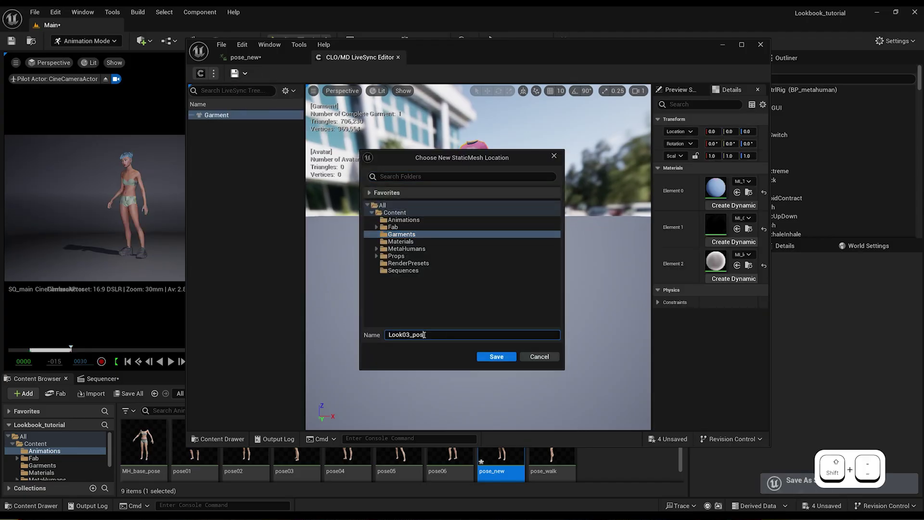
pyautogui.press('Return')
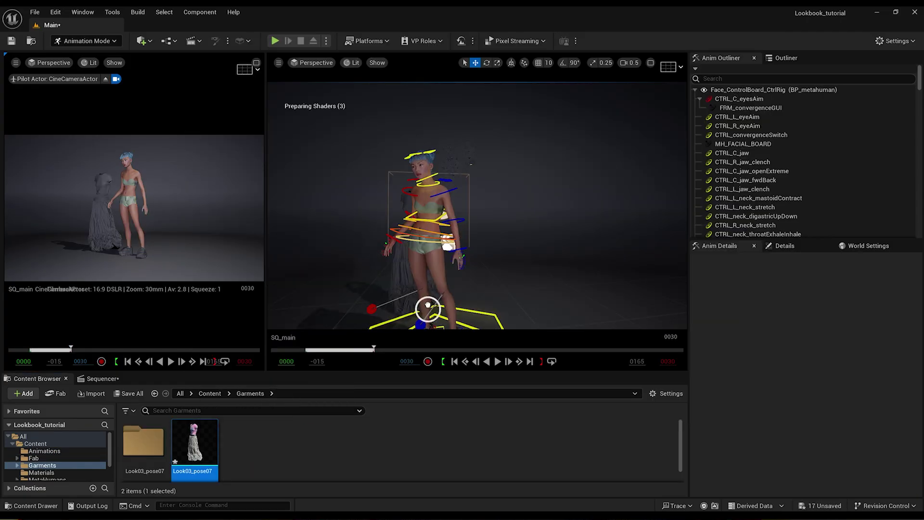
# Step: Switch the editor to Selection Mode and reset the location of the Look03_pose07 garment to its default
pyautogui.click(86, 41)
pyautogui.click(83, 58)
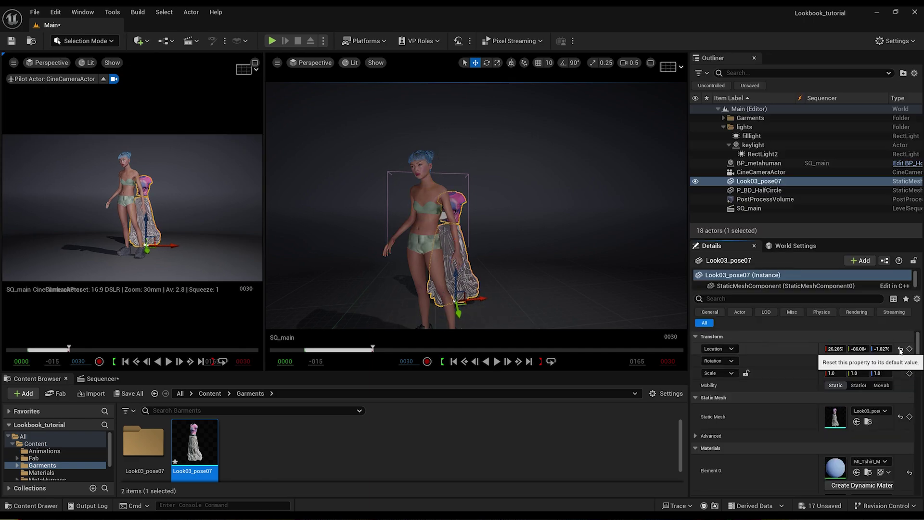
pyautogui.click(900, 349)
pyautogui.scroll(5, 505, 252)
pyautogui.click(505, 252)
pyautogui.keyDown('alt'); pyautogui.moveTo(505, 251); pyautogui.dragTo(408, 211); pyautogui.keyUp('alt')
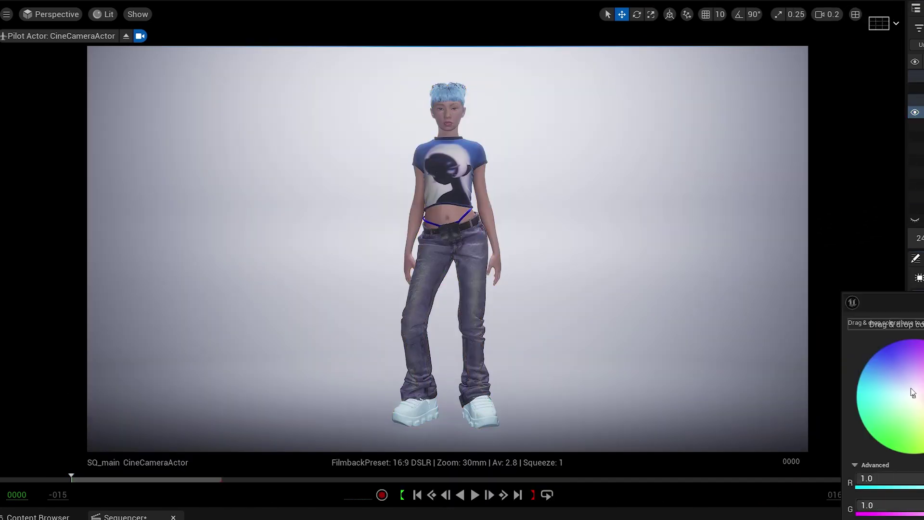
# Step: Tint the light on the backdrop towards blue in the color picker
pyautogui.moveTo(912, 393); pyautogui.dragTo(897, 364)
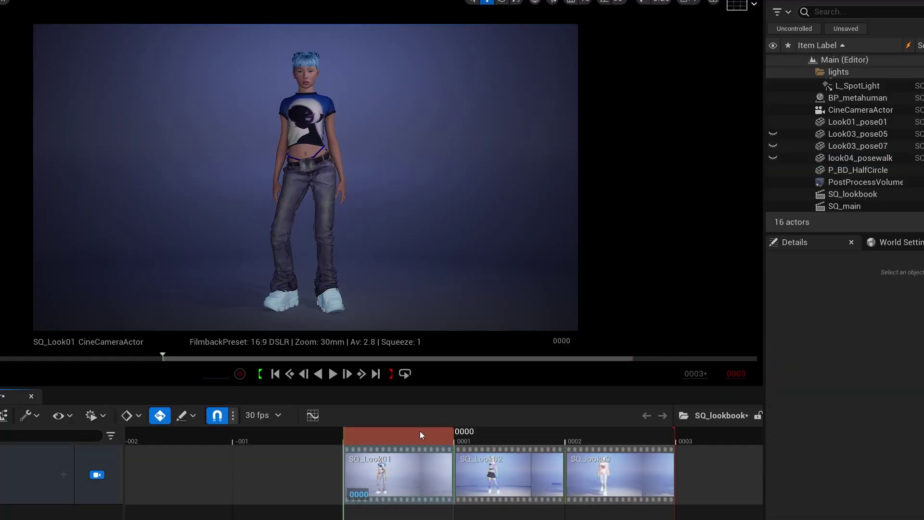
# Step: Scrub through the SQ_Look01, SQ_Look02 and SQ_look03 shots of the SQ_lookbook sequence to review each look
pyautogui.moveTo(419, 435); pyautogui.dragTo(591, 436)
pyautogui.keyDown('ctrl'); pyautogui.scroll(-4, 532, 439); pyautogui.keyUp('ctrl')
pyautogui.keyDown('ctrl'); pyautogui.scroll(6, 640, 443); pyautogui.keyUp('ctrl')
pyautogui.keyDown('ctrl'); pyautogui.scroll(-1, 640, 443); pyautogui.keyUp('ctrl')
pyautogui.click(371, 438)
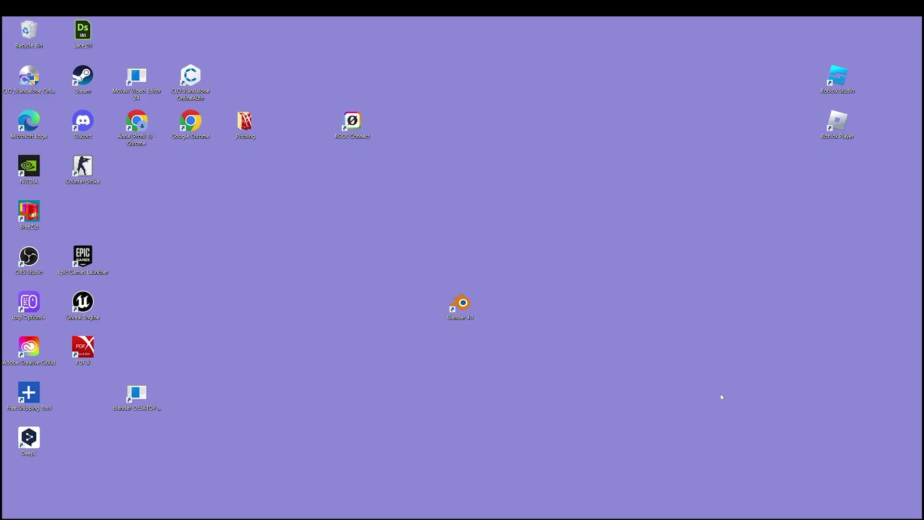
# Step: Open the Epic Games Launcher and review the available engine versions, existing projects and Fab Library assets, closing the launcher when done
pyautogui.doubleClick(86, 260)
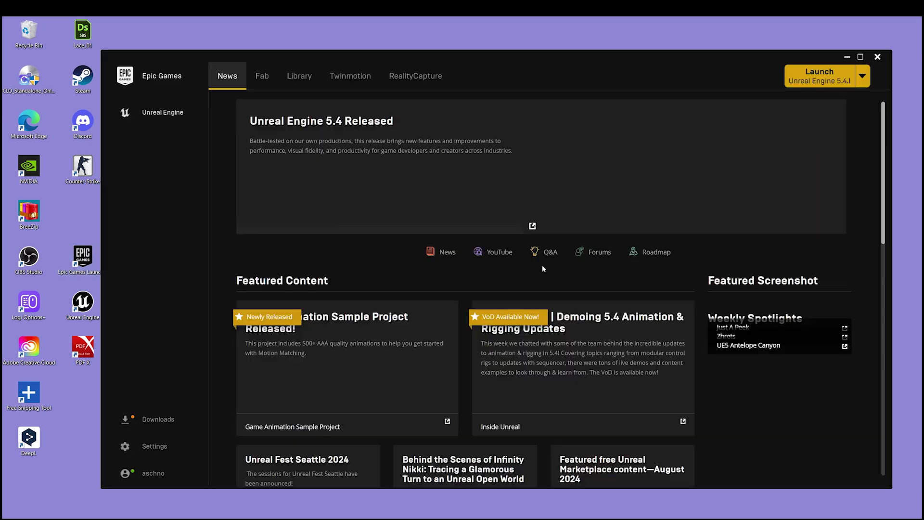
pyautogui.click(862, 76)
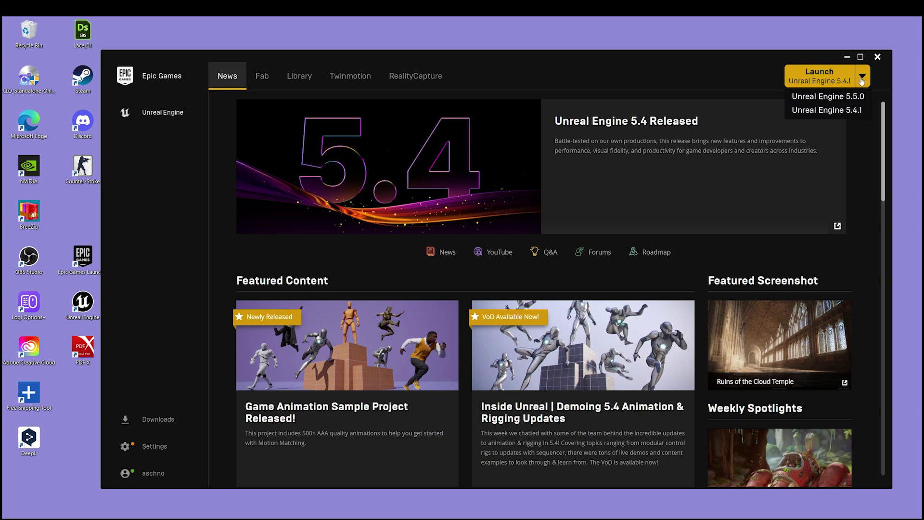
pyautogui.click(300, 75)
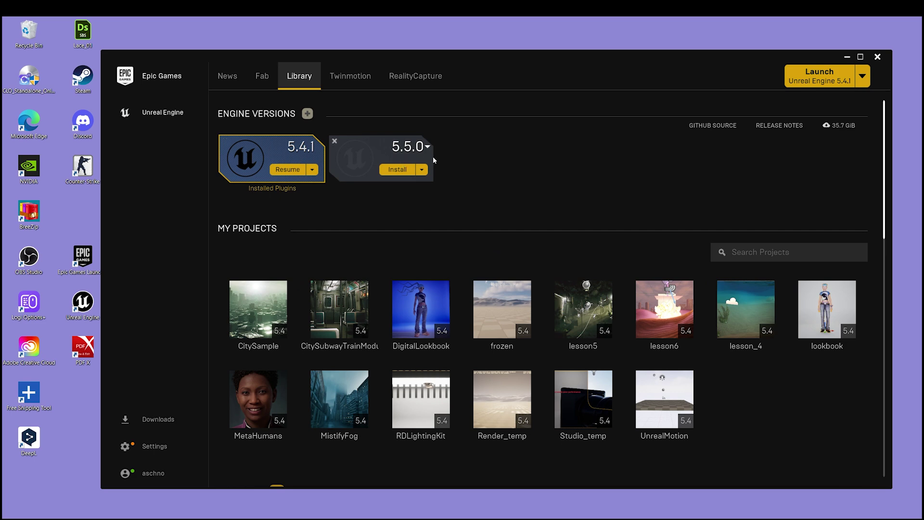
pyautogui.scroll(-1, 557, 280)
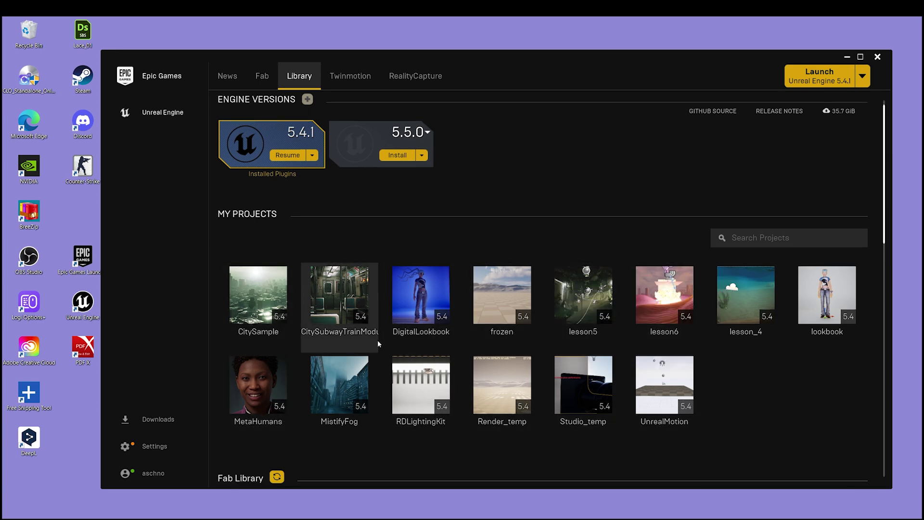
pyautogui.scroll(-5, 793, 382)
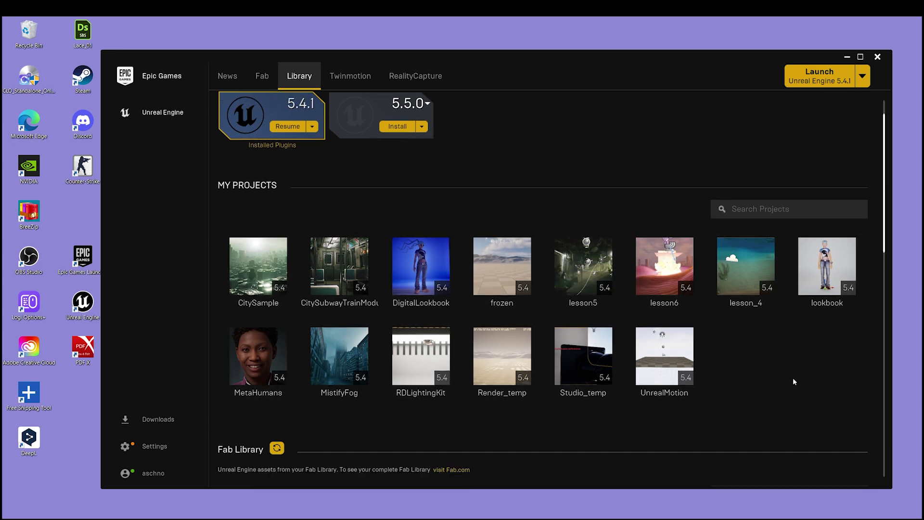
pyautogui.scroll(-9, 793, 381)
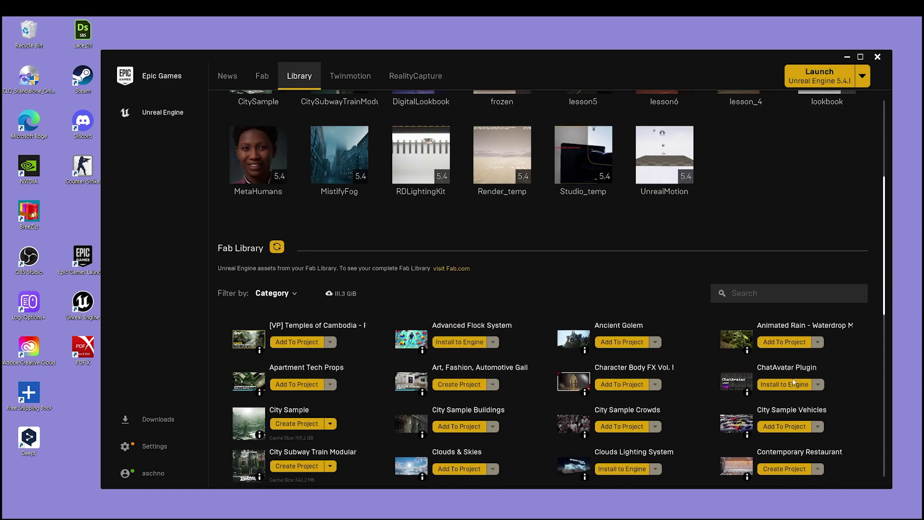
pyautogui.scroll(15, 539, 314)
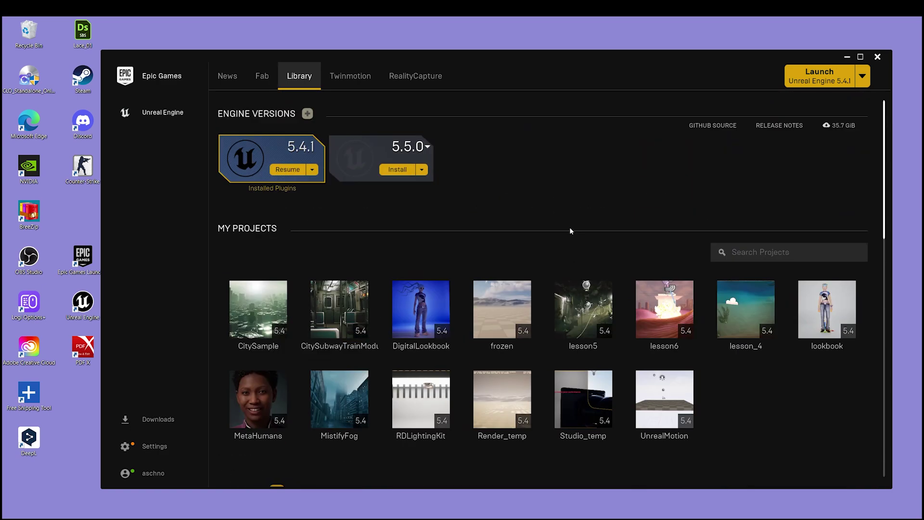
pyautogui.click(876, 57)
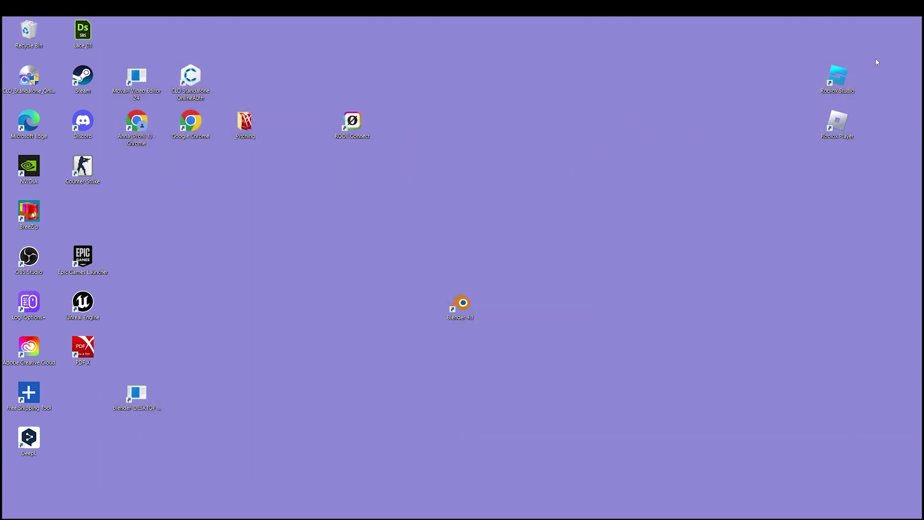
# Step: Launch Unreal Engine and create a Blank Film / Video & Live Events project named Lookbook_tutorial
pyautogui.doubleClick(83, 303)
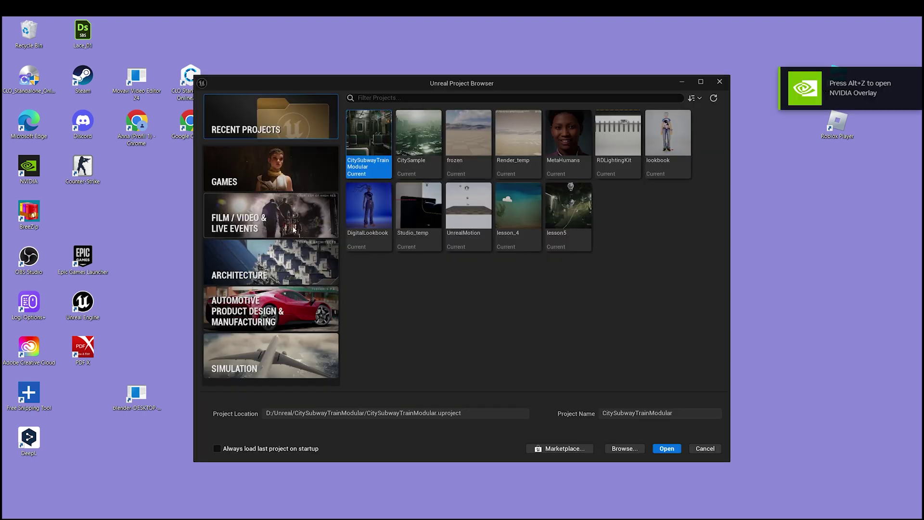
pyautogui.click(295, 230)
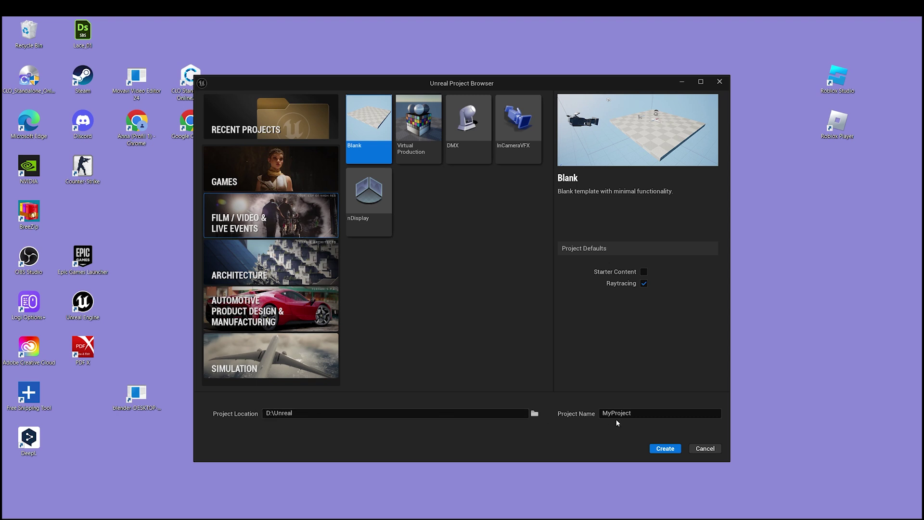
pyautogui.click(640, 414)
pyautogui.write('Look')
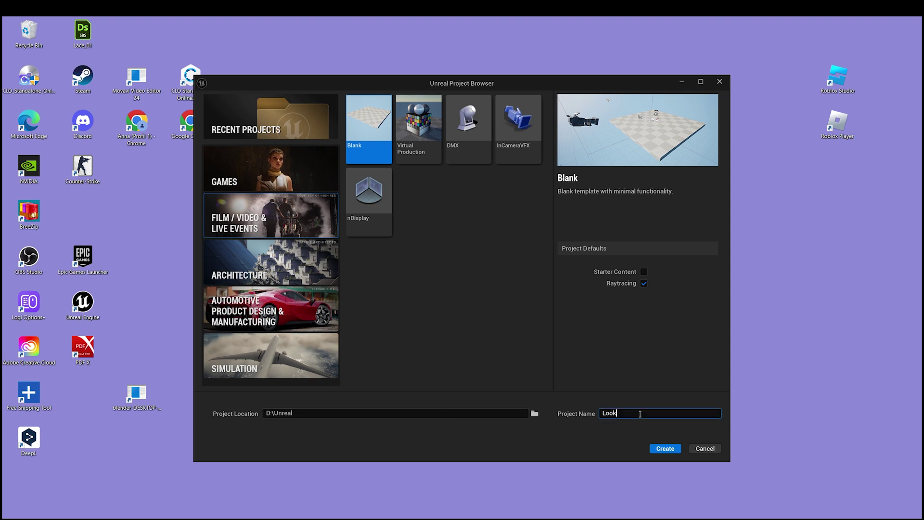
pyautogui.write('book_tutorial')
pyautogui.click(665, 448)
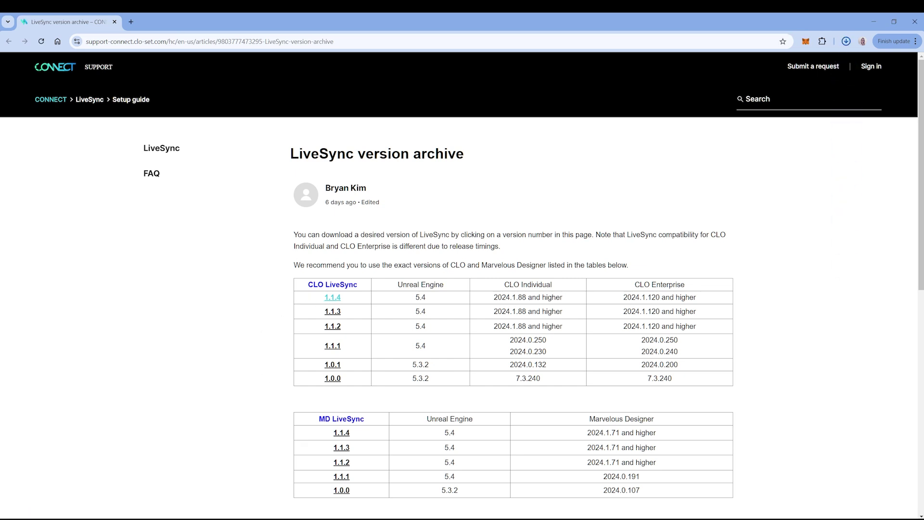
# Step: Open the UE_5.4 engine's Plugins Marketplace folder and inspect the CLOLiveSync_1_1_4 plugin folder placed there
pyautogui.moveTo(308, 519)
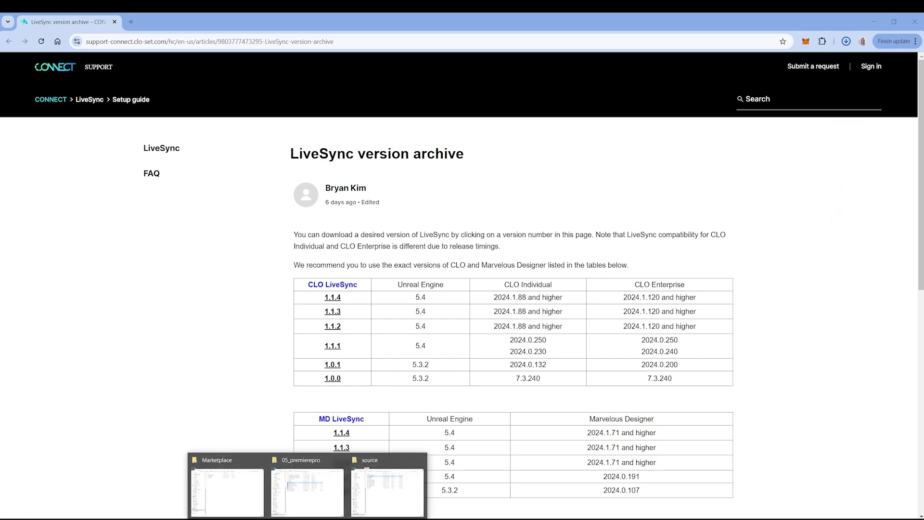
pyautogui.click(232, 494)
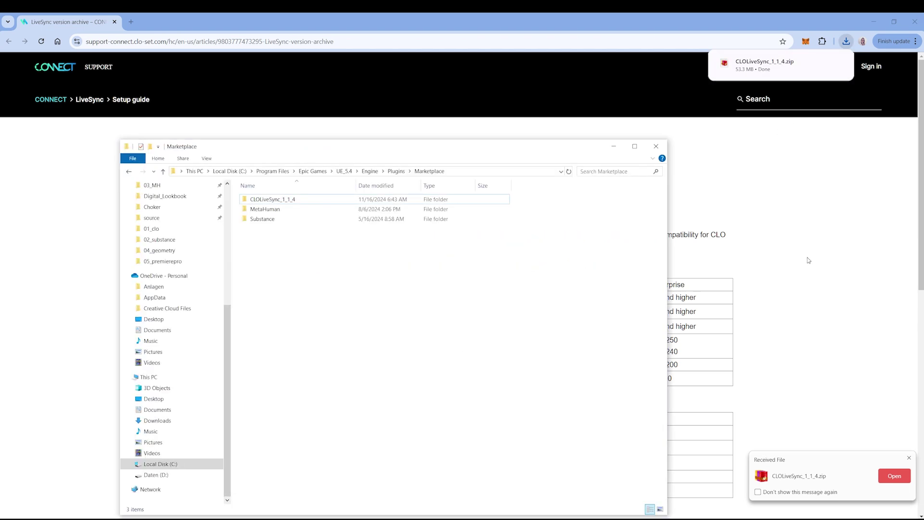
pyautogui.click(654, 143)
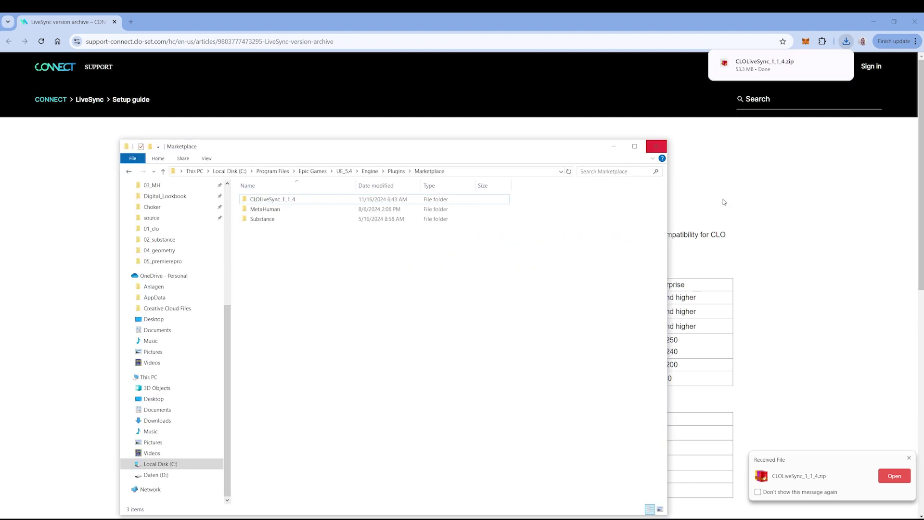
pyautogui.click(909, 457)
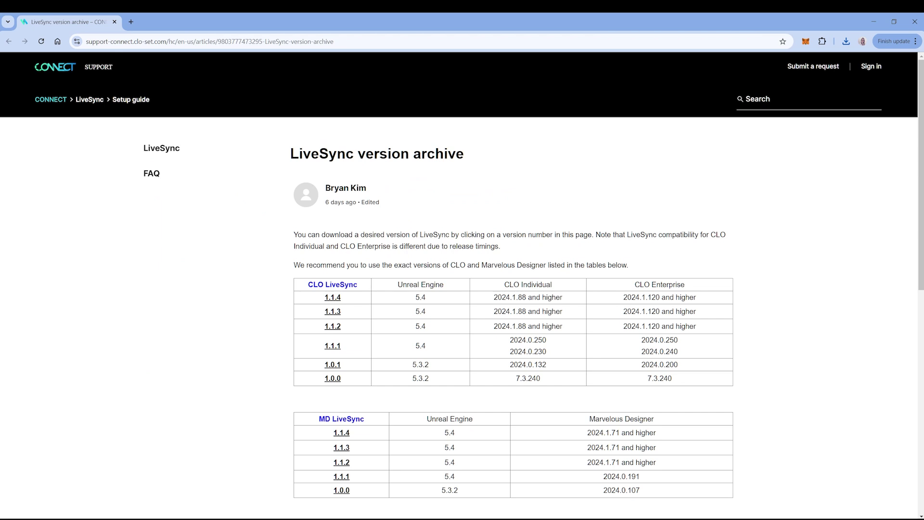
pyautogui.moveTo(308, 518)
pyautogui.click(205, 477)
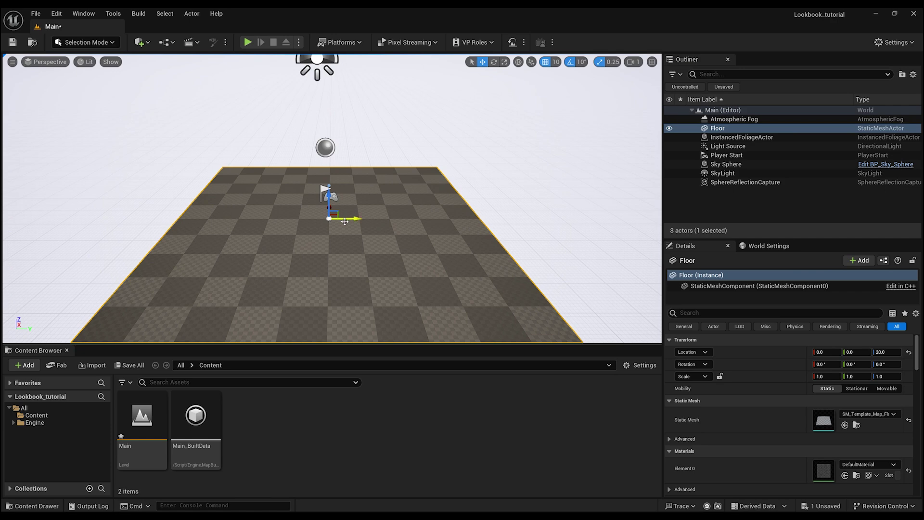
# Step: Create a folder named Materials in the project's Content folder
pyautogui.keyDown('alt'); pyautogui.moveTo(334, 239); pyautogui.dragTo(352, 216); pyautogui.keyUp('alt')
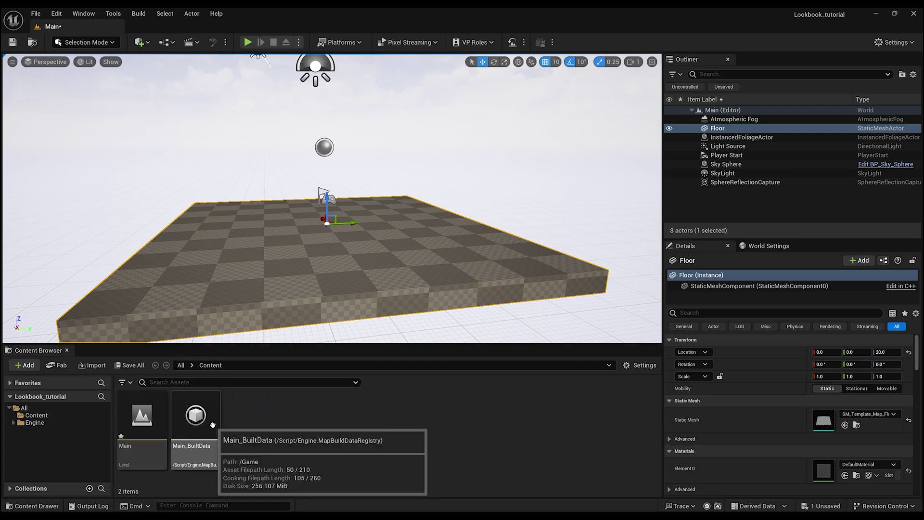
pyautogui.rightClick(274, 430)
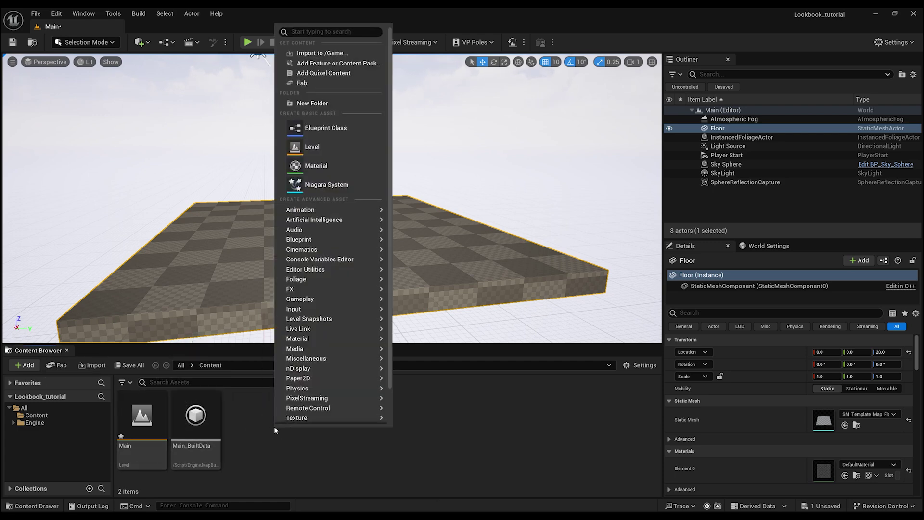
pyautogui.click(333, 105)
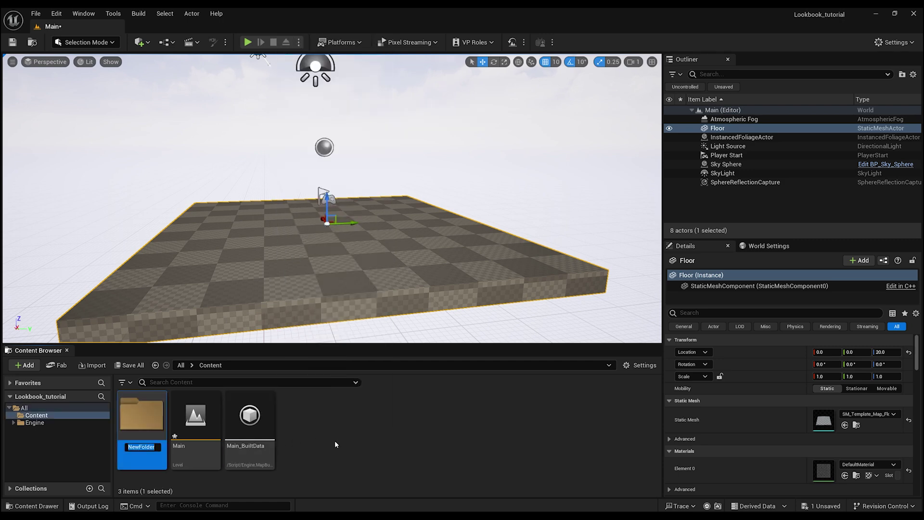
pyautogui.write('Materials')
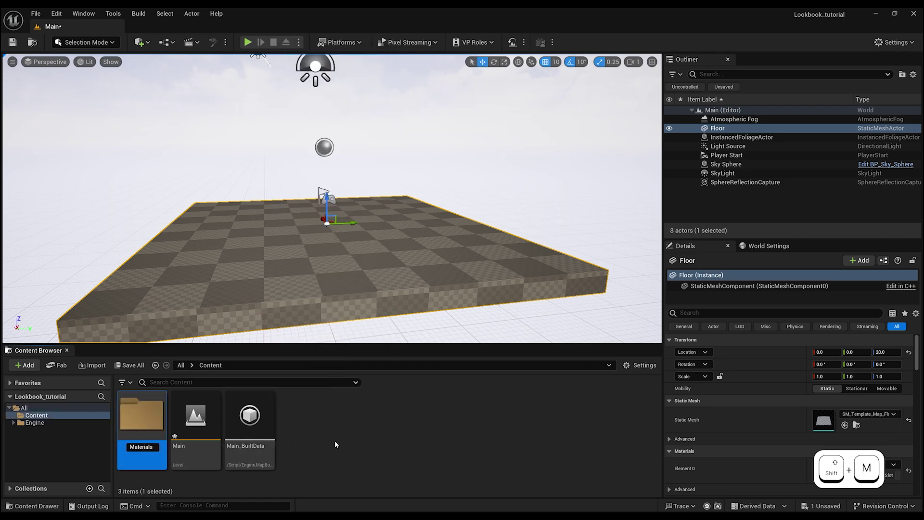
pyautogui.press('Return')
# Step: Create a folder named Sequences in the Content folder
pyautogui.rightClick(334, 440)
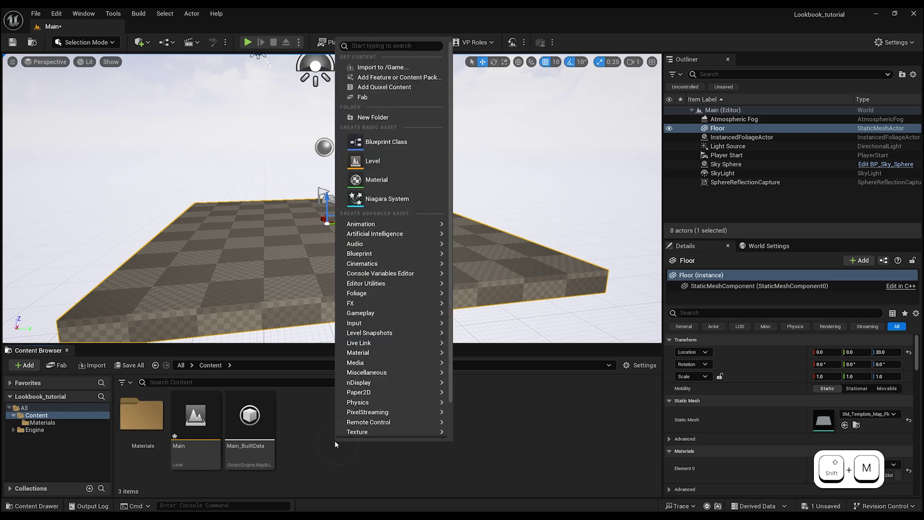
pyautogui.click(372, 115)
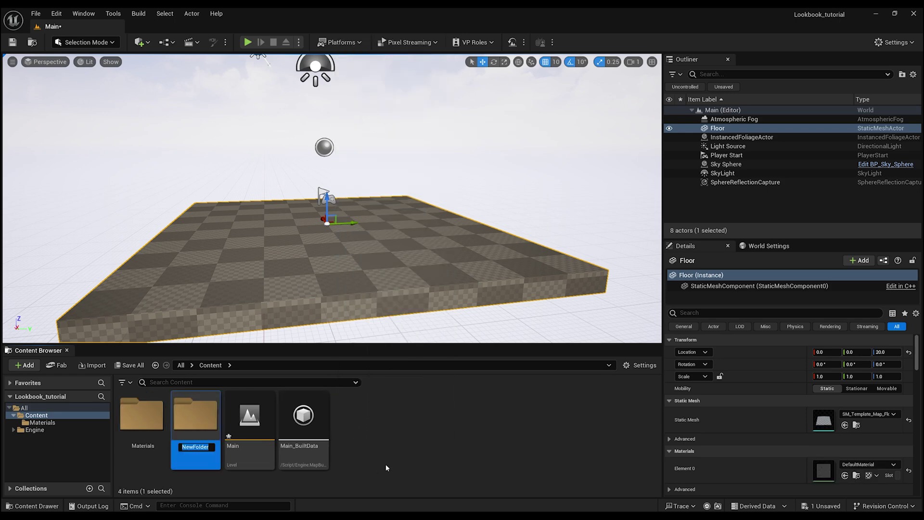
pyautogui.write('Sequen')
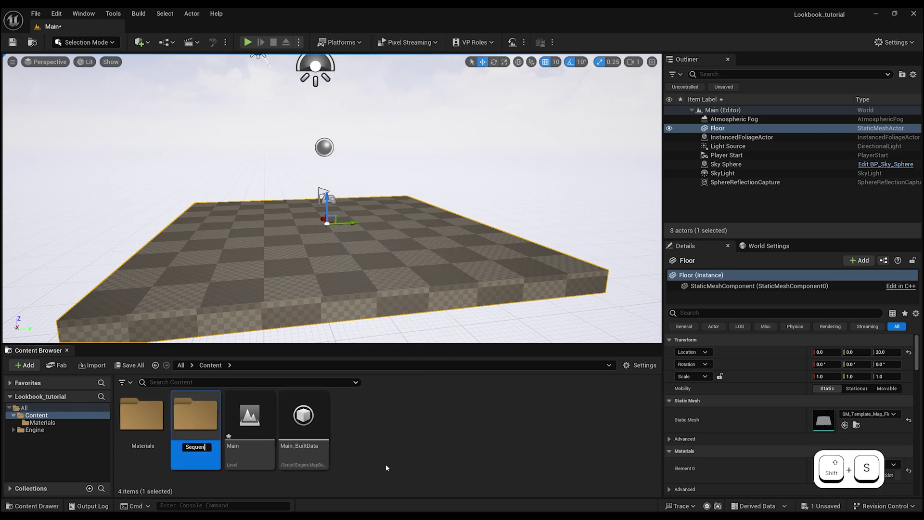
pyautogui.write('ces')
pyautogui.press('Return')
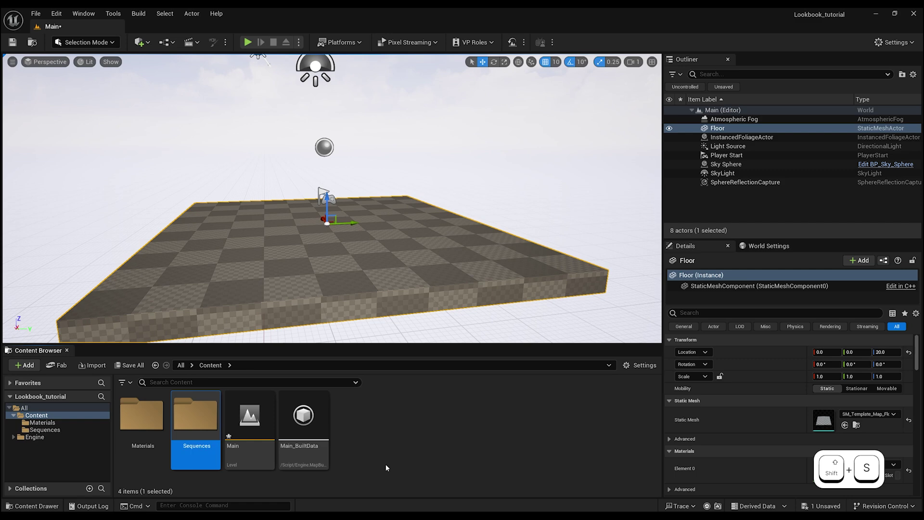
# Step: Create a folder named Garments in the project's Content folder
pyautogui.rightClick(392, 441)
pyautogui.click(427, 117)
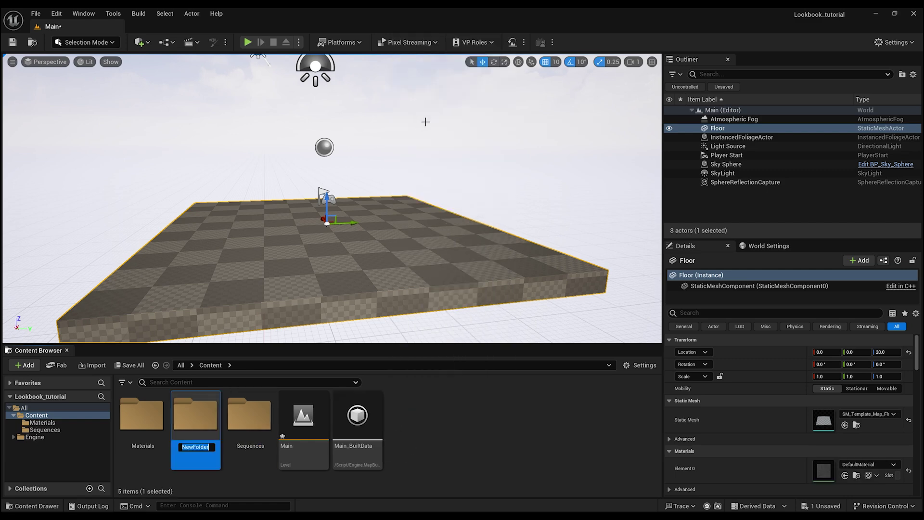
pyautogui.write('Garments')
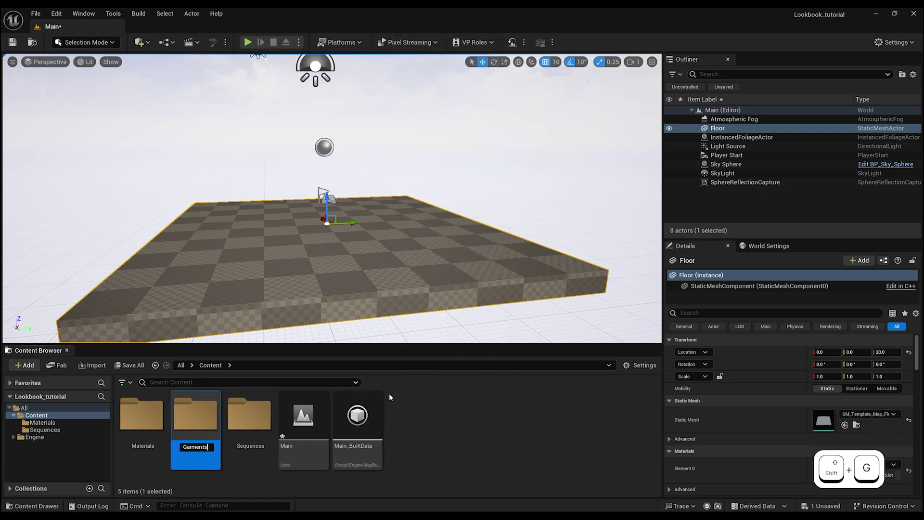
pyautogui.press('Return')
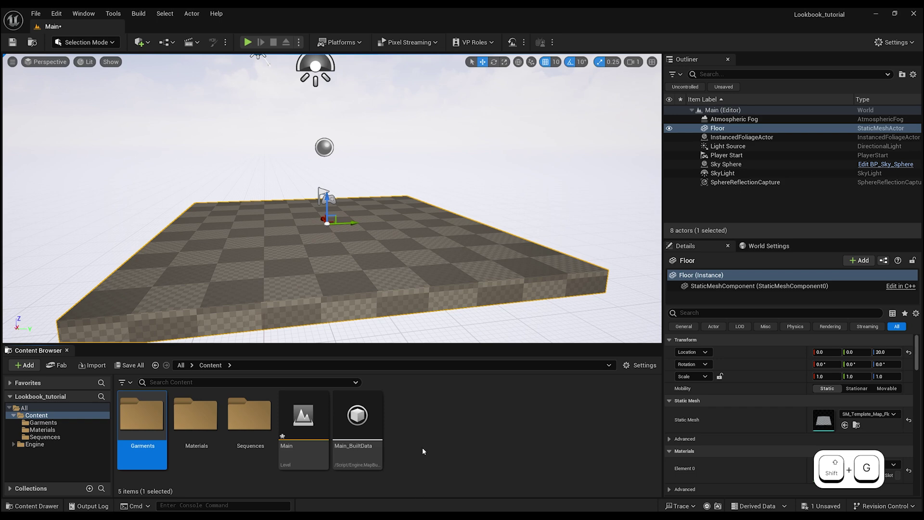
# Step: Create a folder named RenderPresets in the project's Content folder
pyautogui.rightClick(421, 426)
pyautogui.click(450, 98)
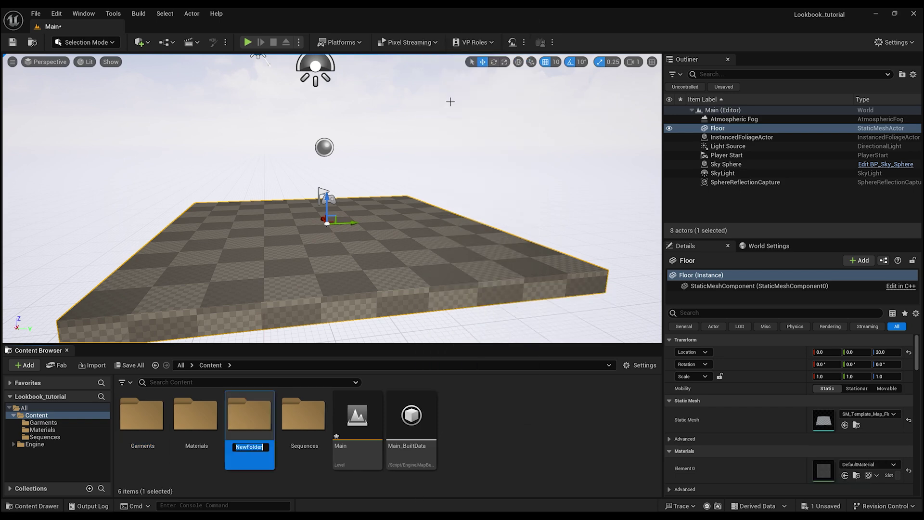
pyautogui.write('Re')
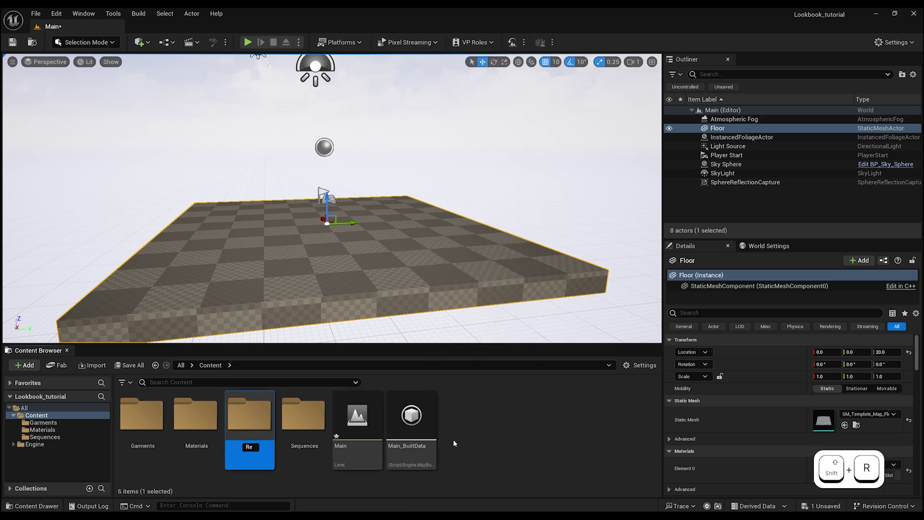
pyautogui.write('nderPresets')
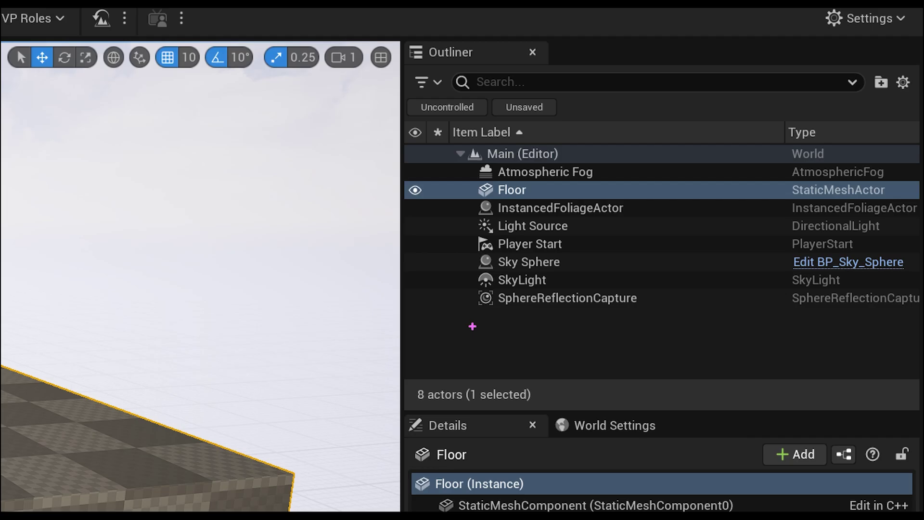
pyautogui.hotkey('ctrl', '1')
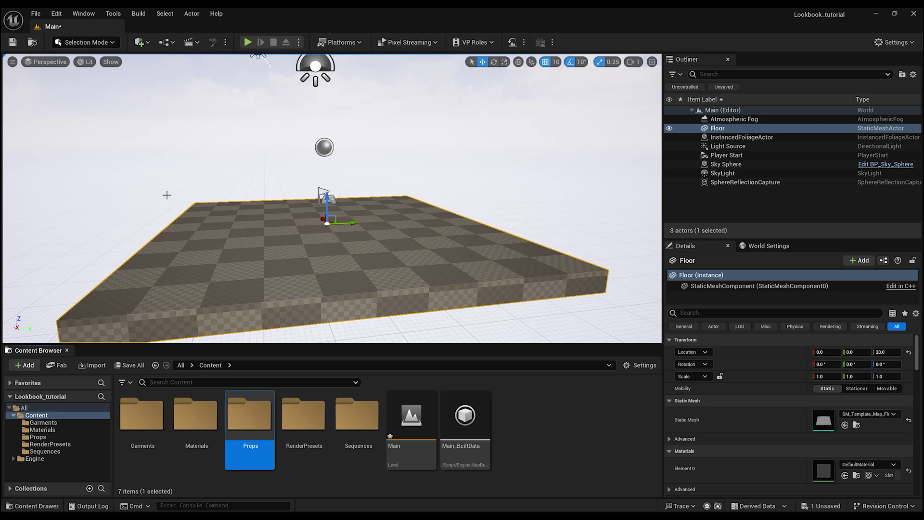
# Step: Examine the viewport's options, view types, view modes and show flags, trying the Unlit mode and returning to Lit
pyautogui.click(13, 62)
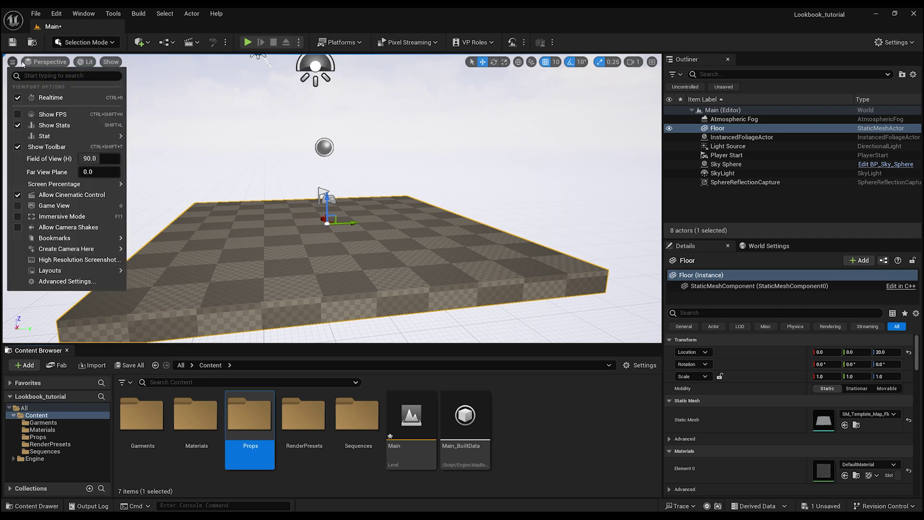
pyautogui.click(47, 62)
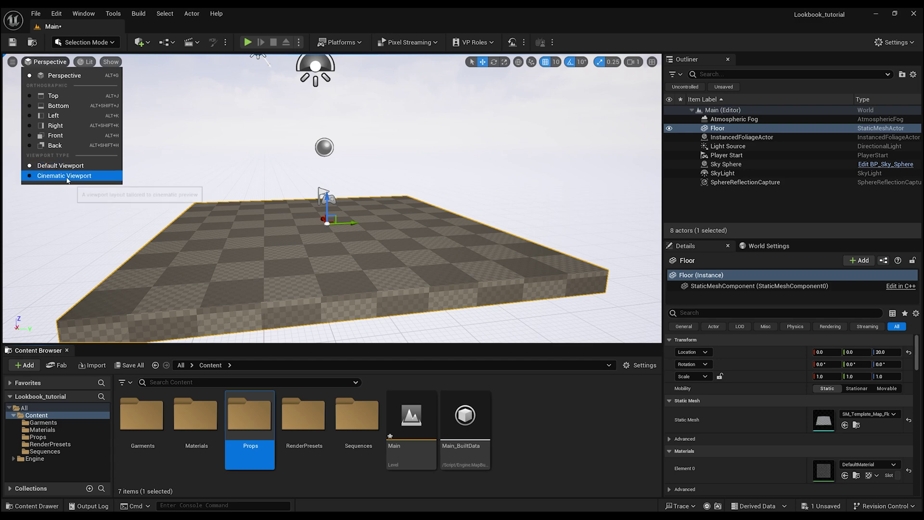
pyautogui.click(86, 62)
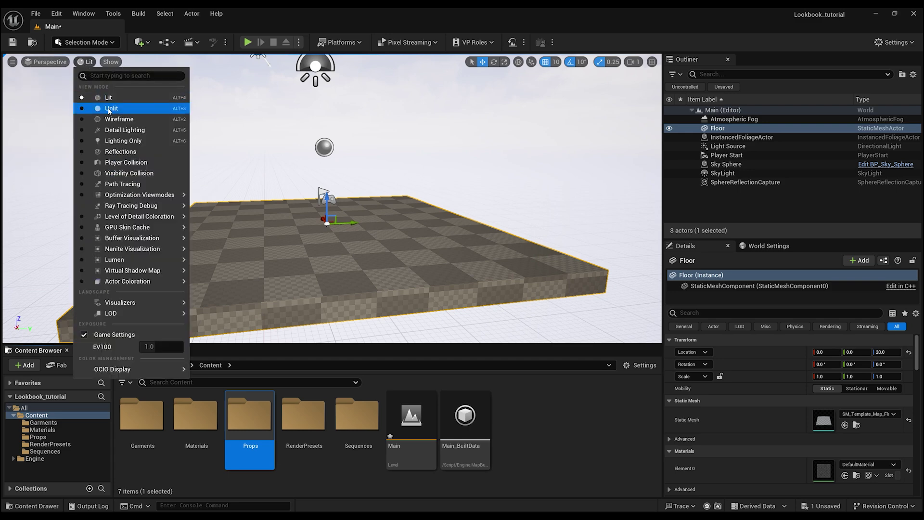
pyautogui.click(108, 109)
pyautogui.click(88, 62)
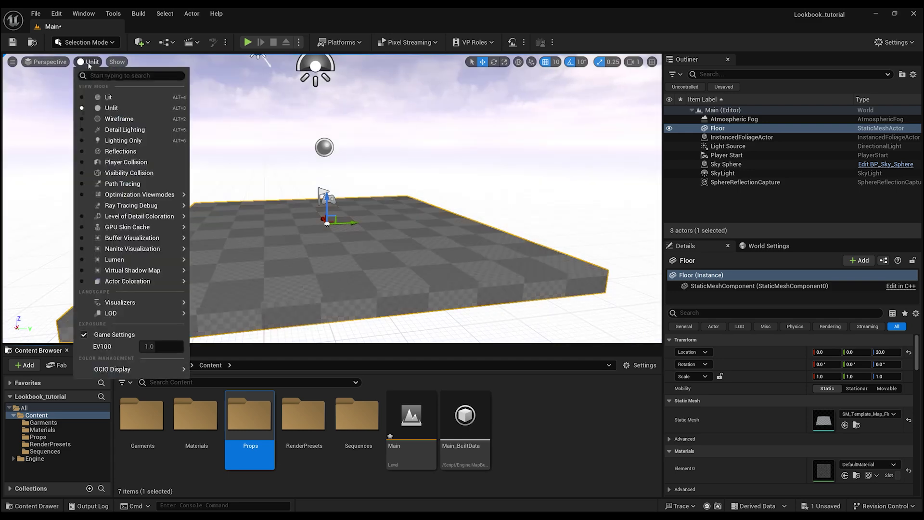
pyautogui.click(101, 95)
pyautogui.click(111, 62)
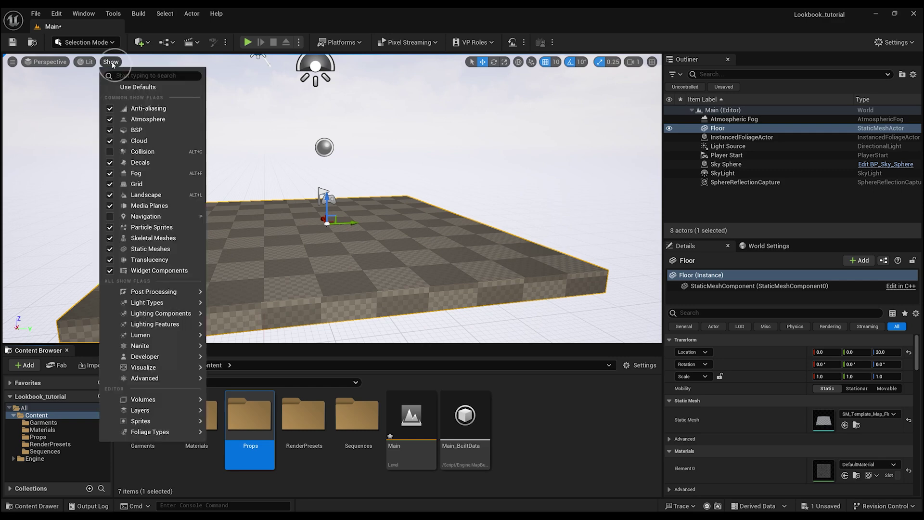
pyautogui.click(111, 62)
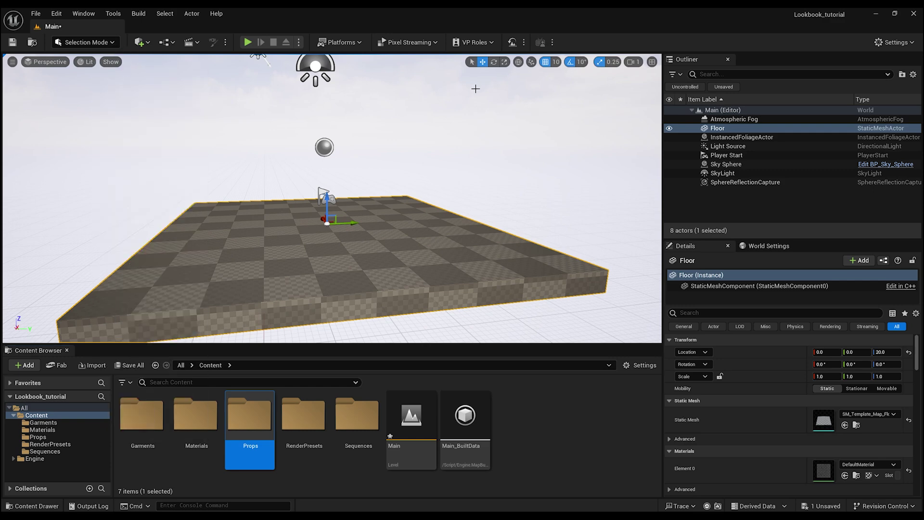
# Step: Try the move, rotate and scale transform modes on the Floor and return to plain selection mode
pyautogui.click(472, 63)
pyautogui.click(482, 64)
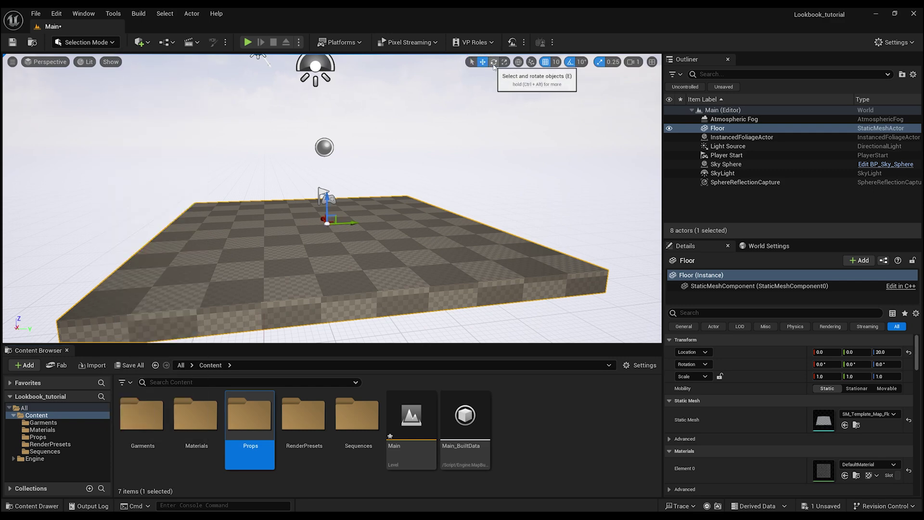
pyautogui.click(493, 63)
pyautogui.click(504, 64)
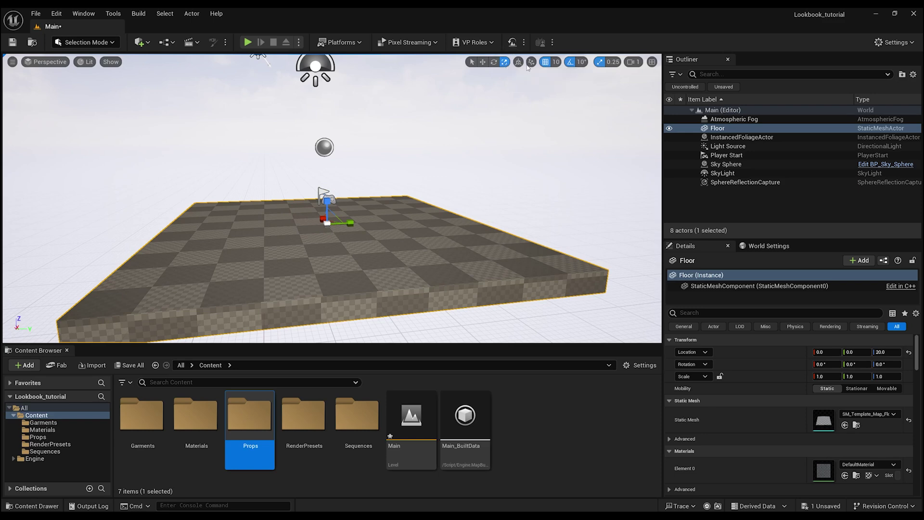
pyautogui.click(472, 63)
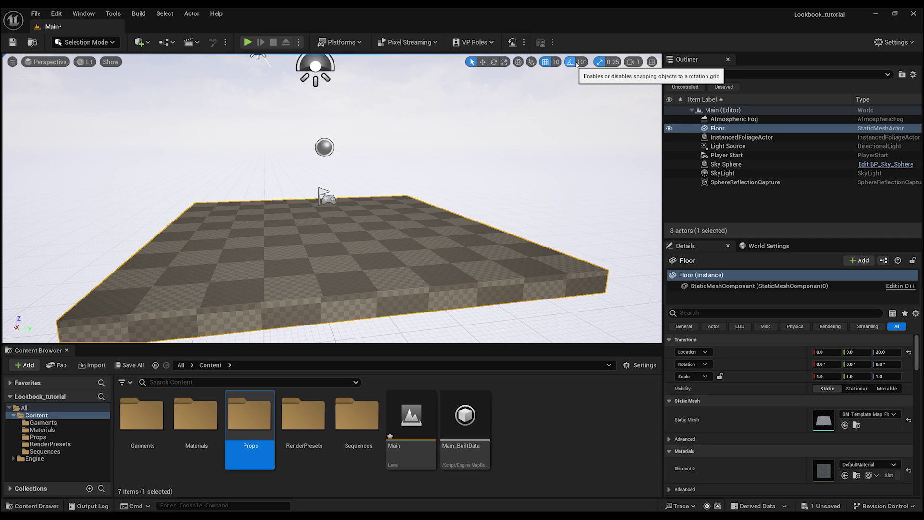
# Step: Turn off position grid, rotation and scale snapping in the viewport, and check the camera speed setting
pyautogui.click(546, 63)
pyautogui.click(571, 63)
pyautogui.click(600, 63)
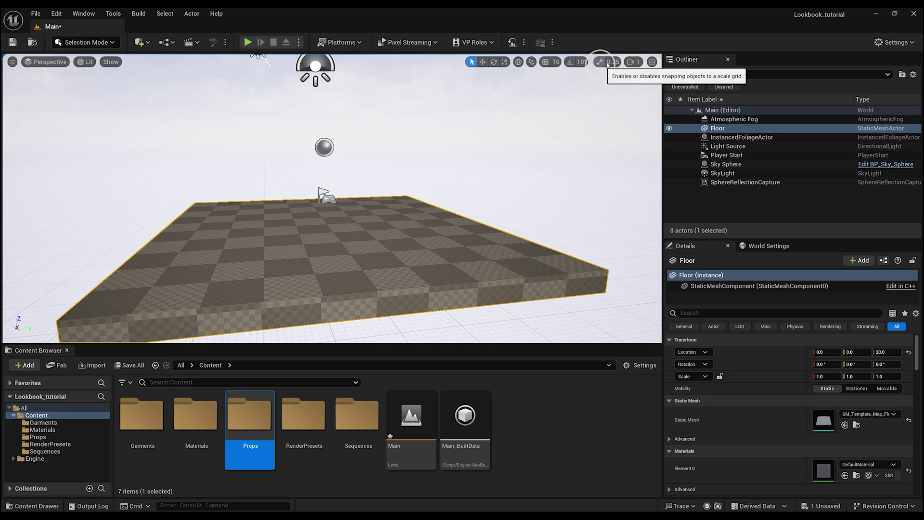
pyautogui.click(632, 62)
pyautogui.moveTo(562, 84)
pyautogui.mouseDown()
pyautogui.moveTo(621, 82)
pyautogui.moveTo(530, 87)
pyautogui.moveTo(560, 83)
pyautogui.mouseUp()
# Step: Switch to the four-pane viewport layout, maximize the Right view and restore the four panes
pyautogui.click(652, 63)
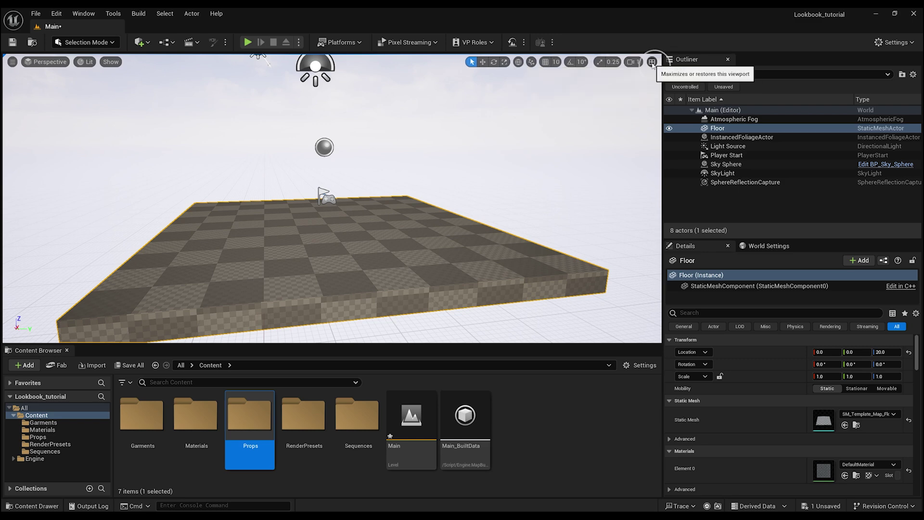
pyautogui.click(651, 63)
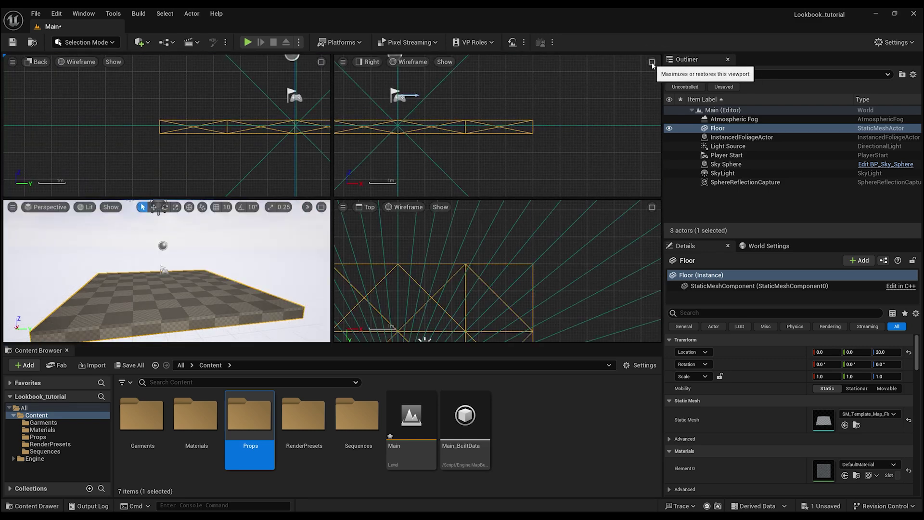
pyautogui.click(651, 63)
pyautogui.click(651, 63)
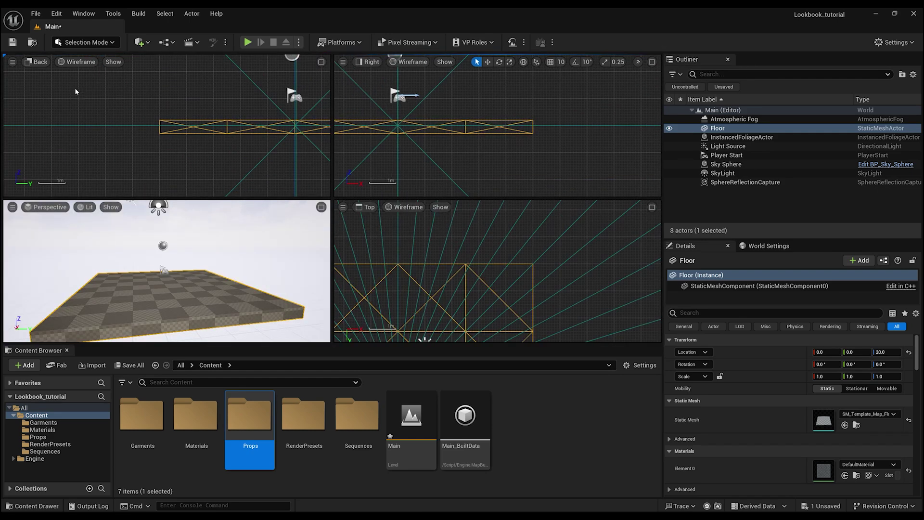
# Step: Change the viewport layout to two side-by-side panes and switch the Top view to Perspective
pyautogui.click(13, 62)
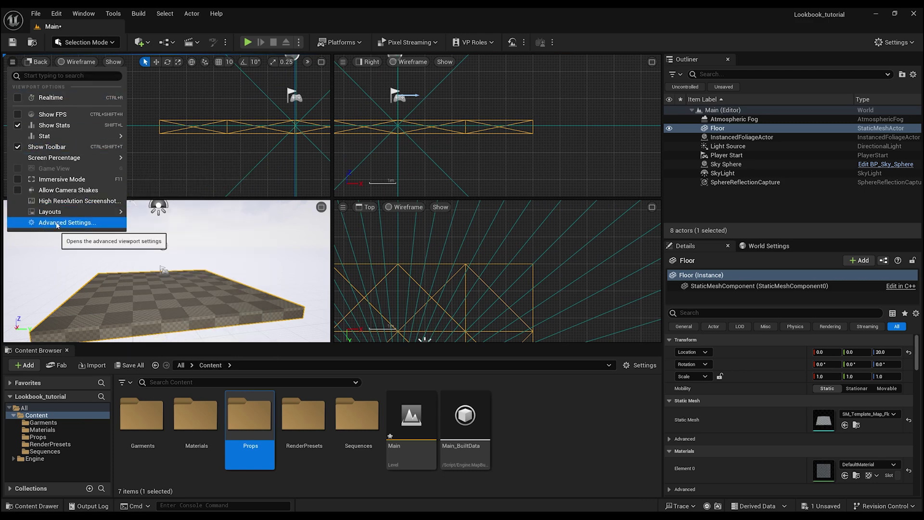
pyautogui.moveTo(56, 212)
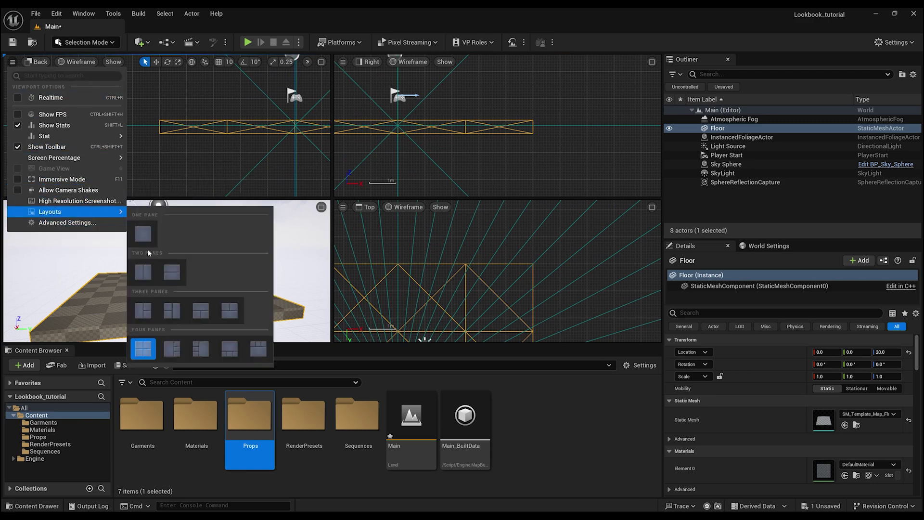
pyautogui.click(143, 277)
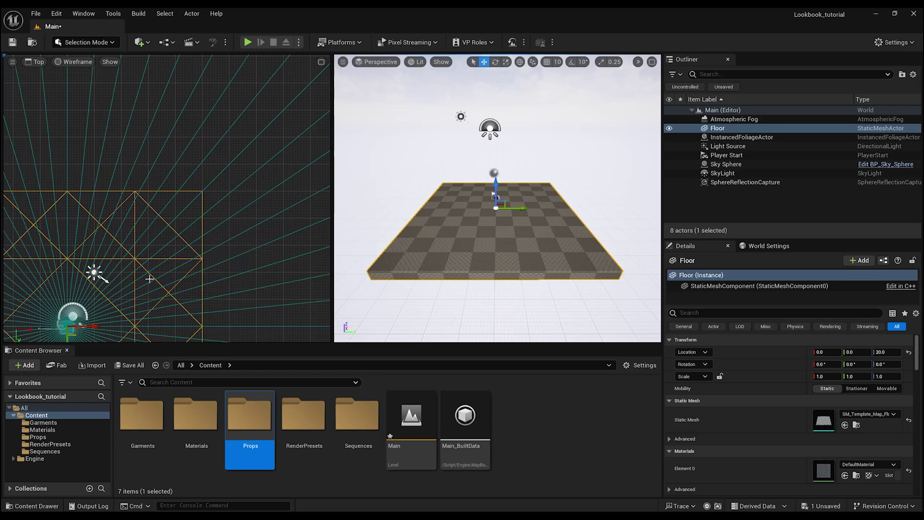
pyautogui.click(34, 63)
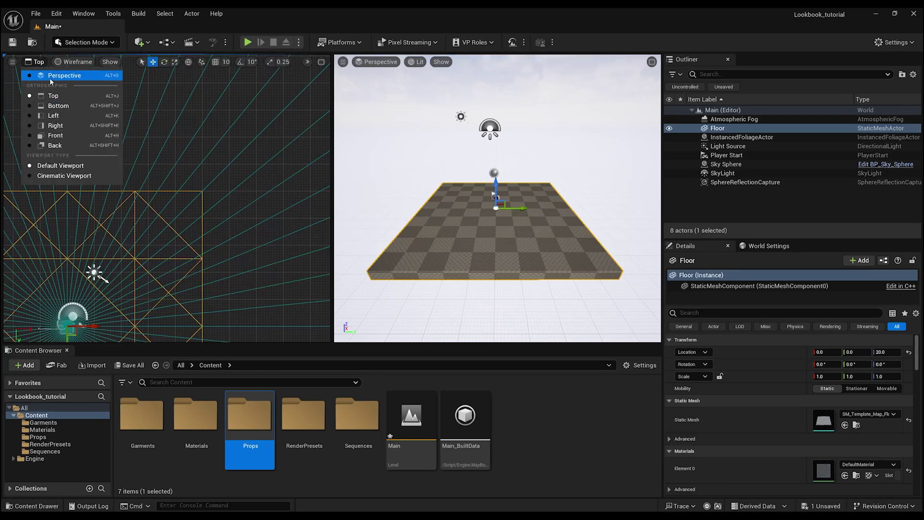
pyautogui.click(51, 81)
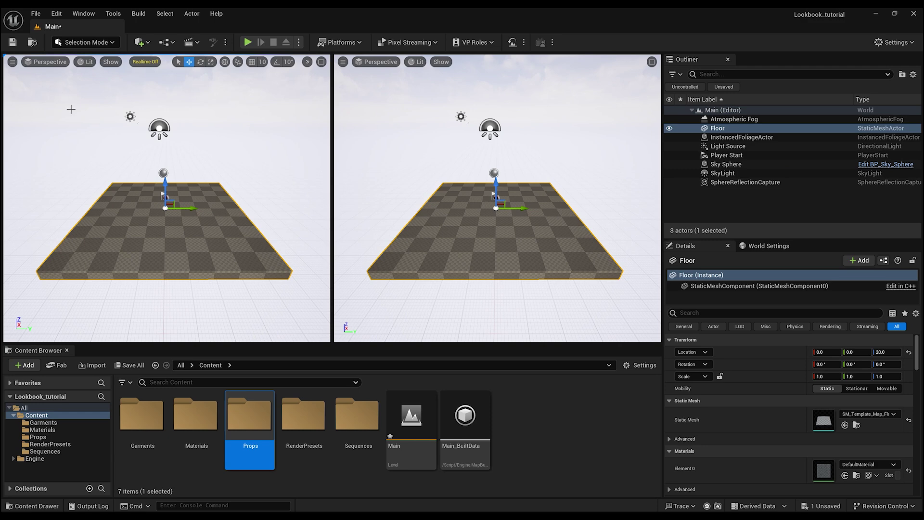
# Step: Maximize the original Perspective viewport to a single view and orbit it around the floor
pyautogui.click(651, 62)
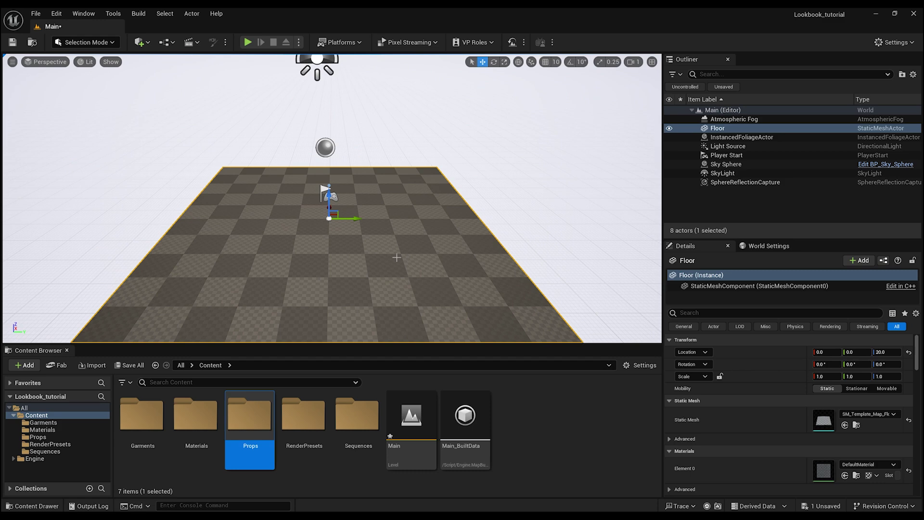
pyautogui.keyDown('alt'); pyautogui.moveTo(396, 257); pyautogui.dragTo(541, 255); pyautogui.keyUp('alt')
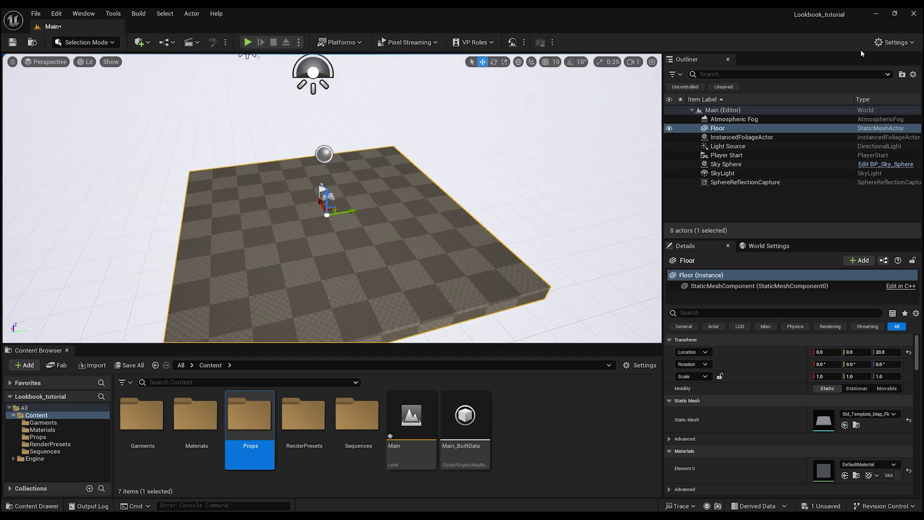
# Step: Search the project's plugins for "clo" and enable the CLO/Marvelous Designer LiveSync plugin
pyautogui.click(904, 43)
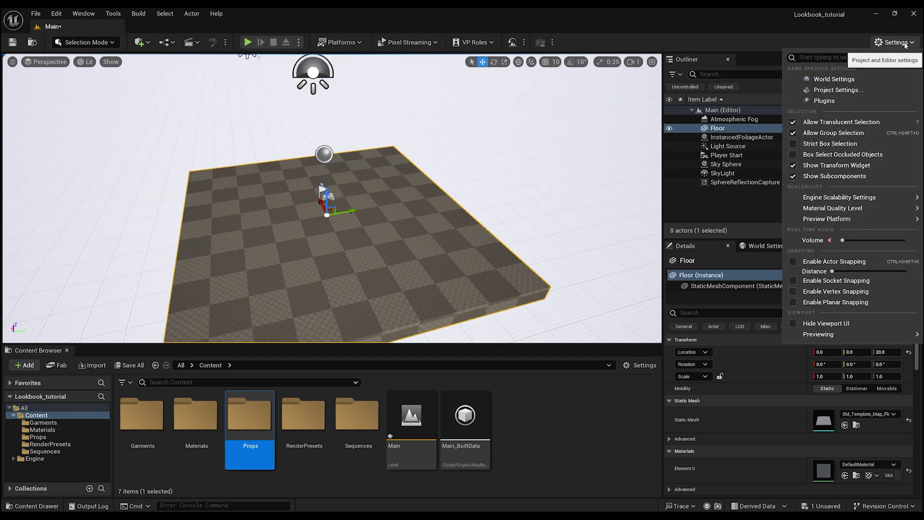
pyautogui.click(824, 100)
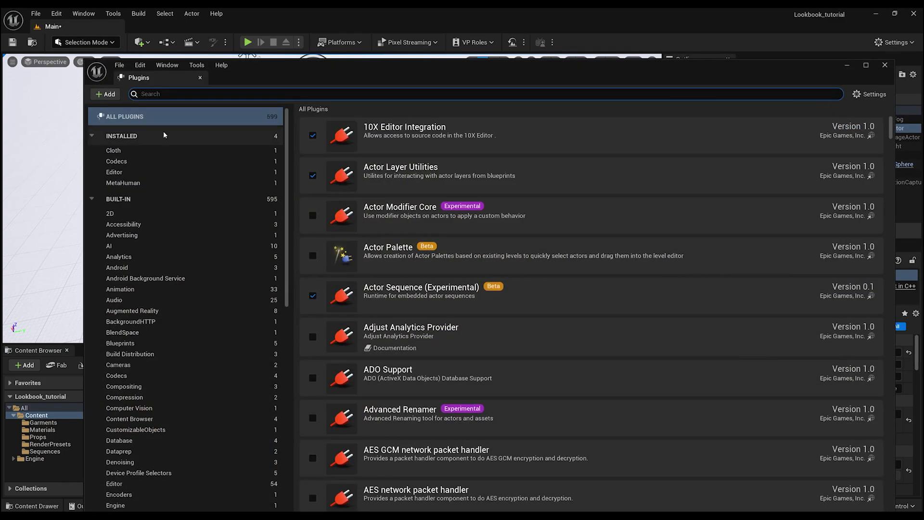
pyautogui.click(165, 95)
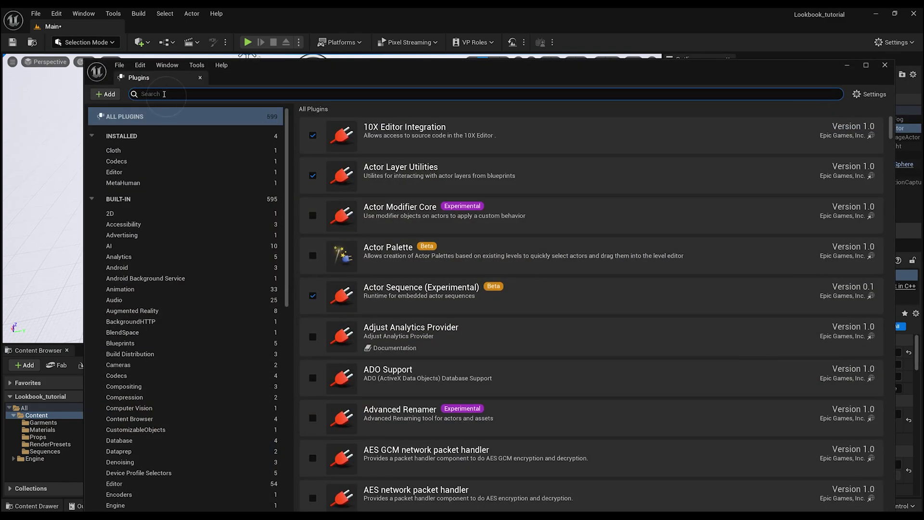
pyautogui.write('clo')
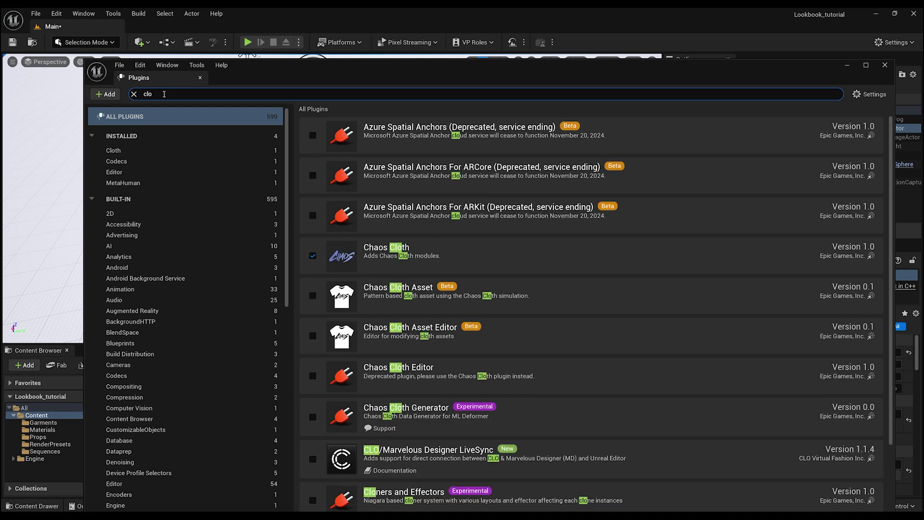
pyautogui.write('3d')
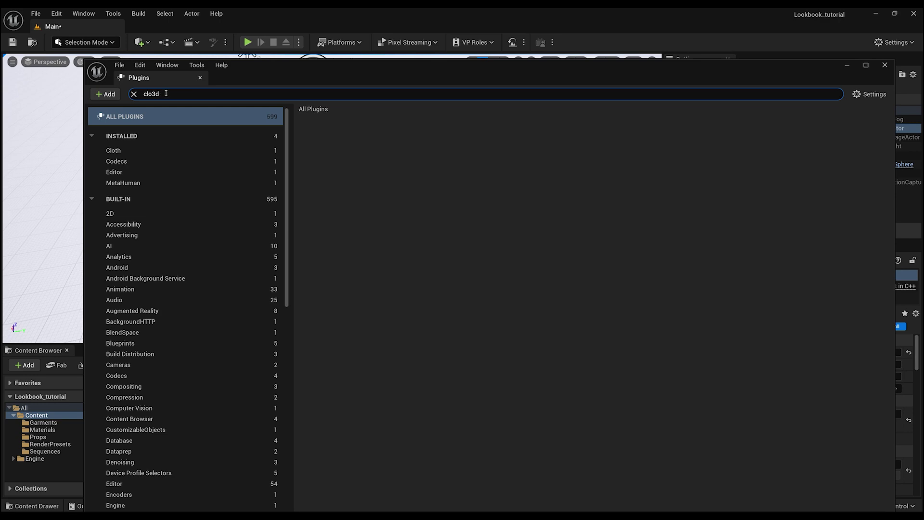
pyautogui.press('BackSpace')
pyautogui.press('BackSpace')
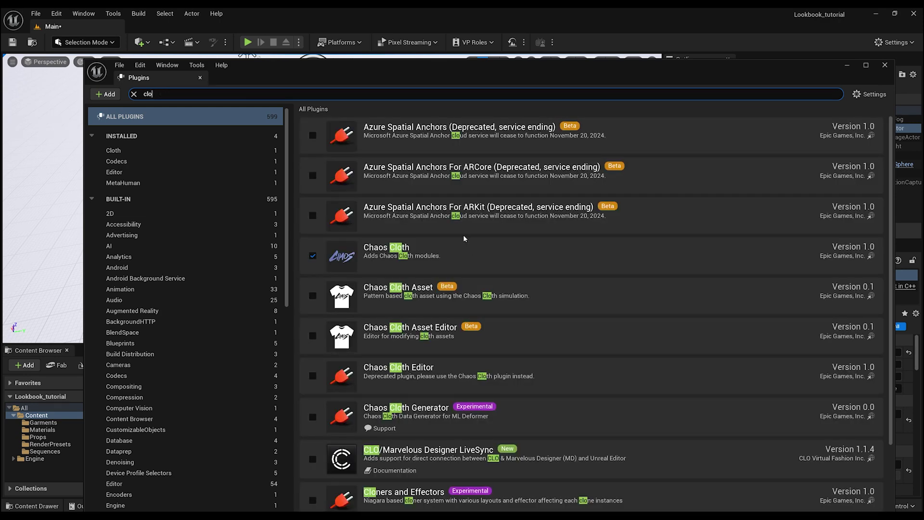
pyautogui.scroll(-1, 463, 236)
pyautogui.scroll(-2, 358, 334)
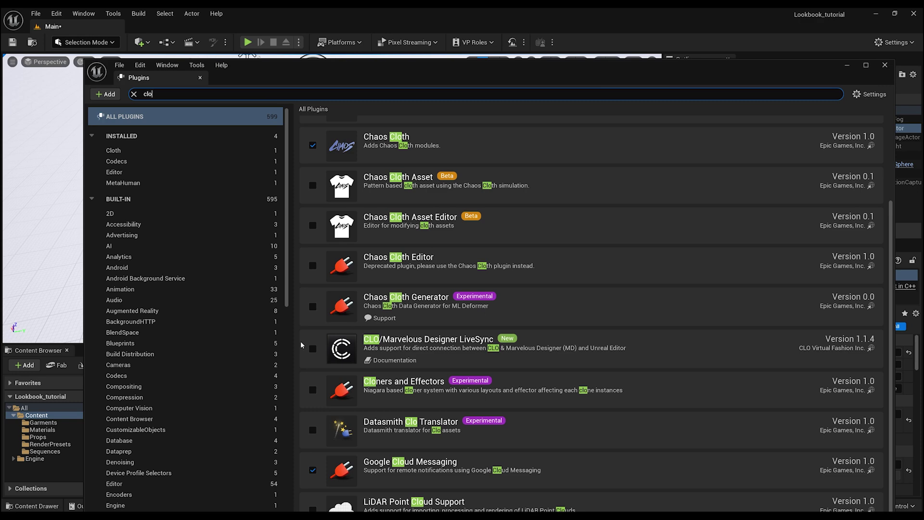
pyautogui.click(313, 349)
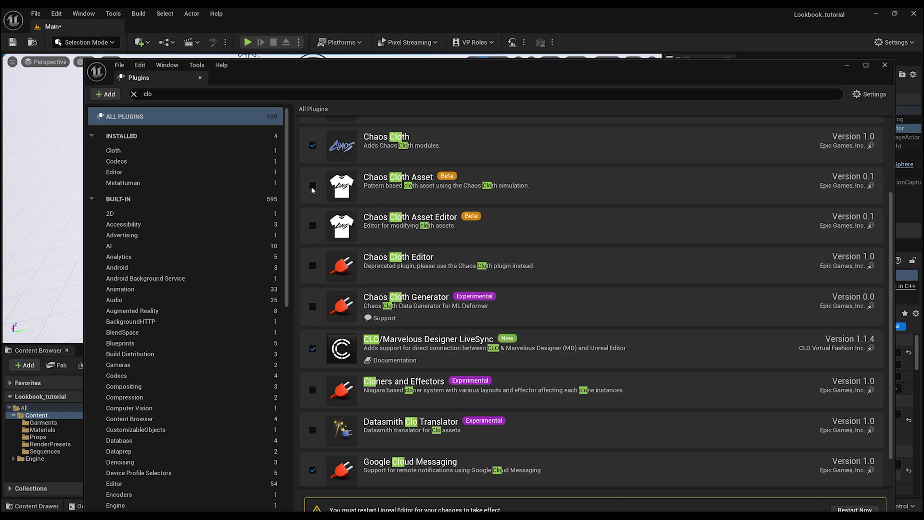
# Step: Search the plugins for "substance" and enable the Substance in UE5 plugin
pyautogui.moveTo(276, 72); pyautogui.dragTo(272, 37)
pyautogui.click(177, 58)
pyautogui.write('su')
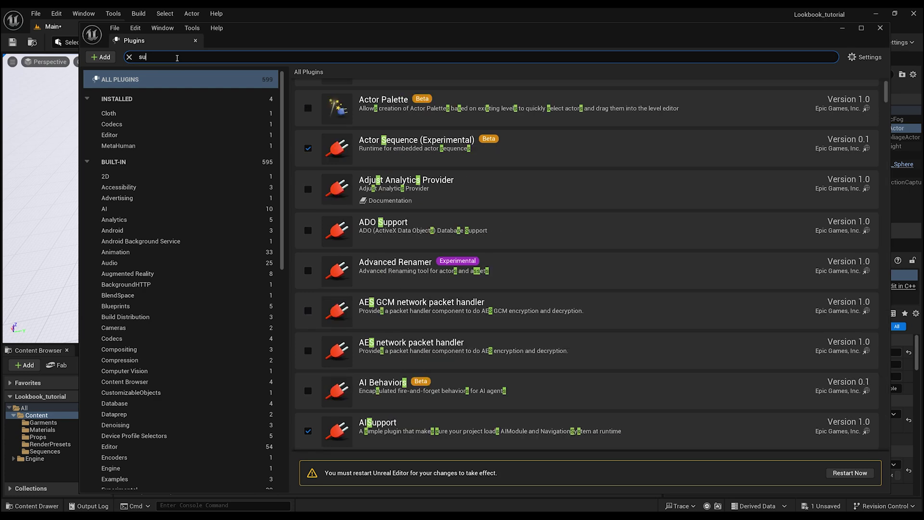
pyautogui.write('bstance')
pyautogui.click(307, 99)
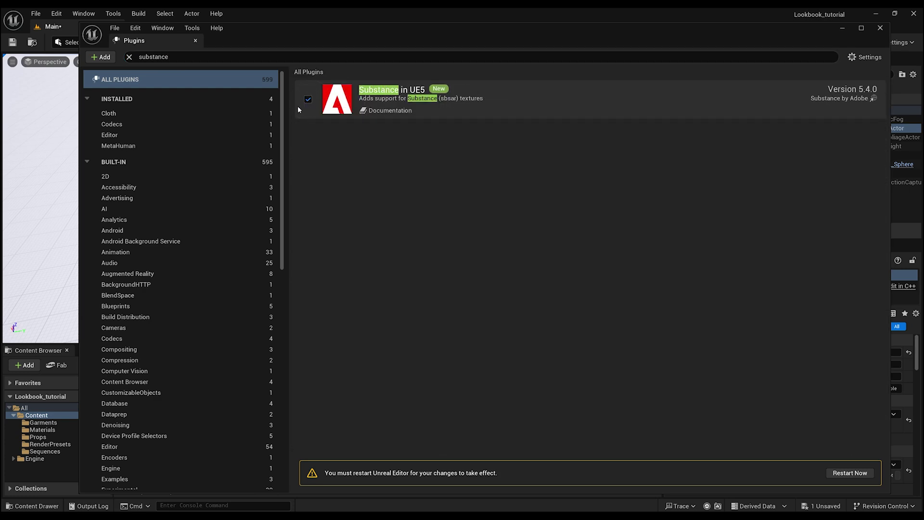
# Step: Search the plugins for "movie render" to check whether Movie Render Queue is enabled, then clear the search and close the Plugins window
pyautogui.click(182, 56)
pyautogui.write('movie')
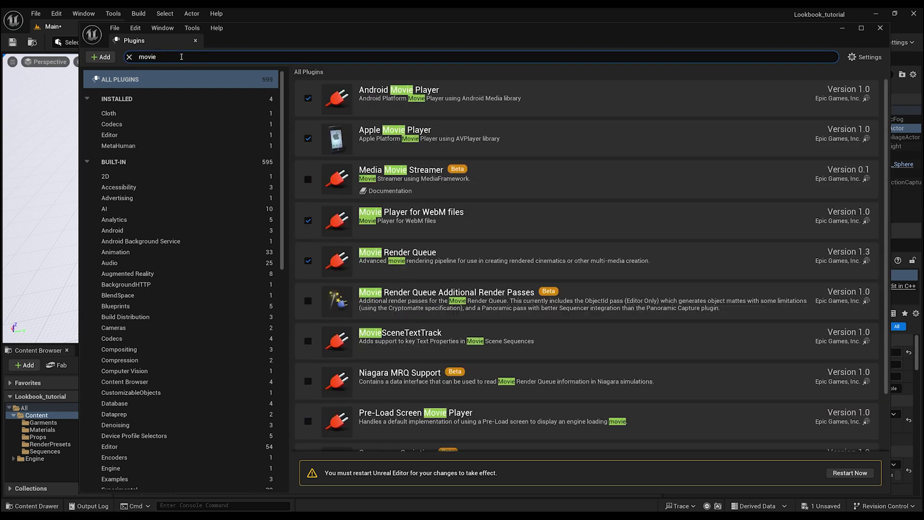
pyautogui.write('rende')
pyautogui.press('BackSpace')
pyautogui.press('BackSpace')
pyautogui.press('BackSpace')
pyautogui.press('BackSpace')
pyautogui.press('BackSpace')
pyautogui.write('render')
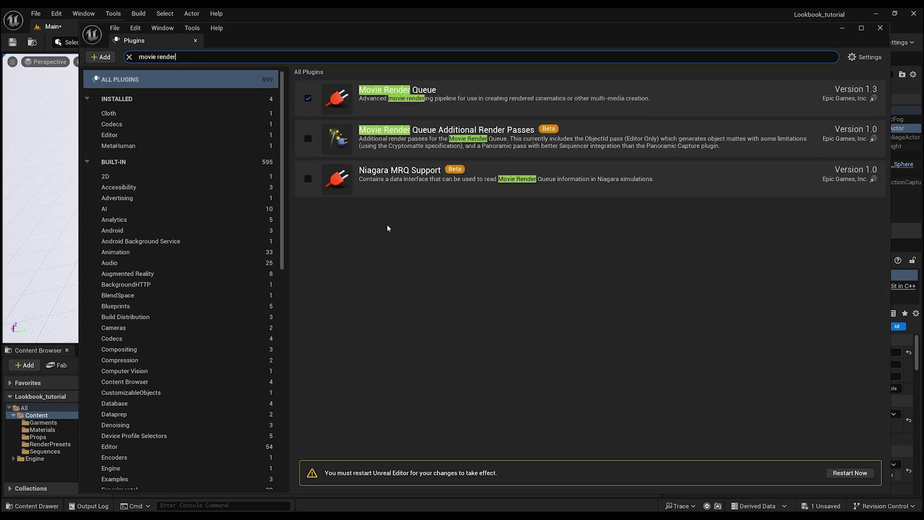
pyautogui.click(128, 57)
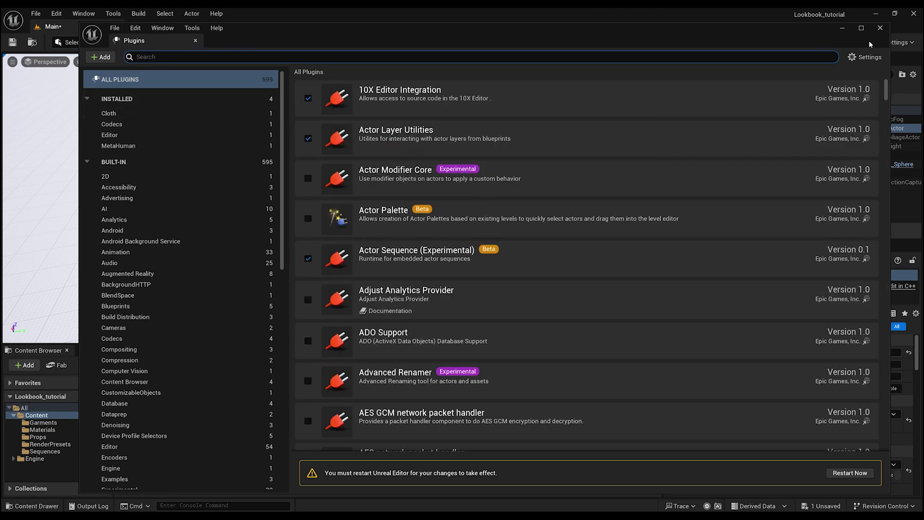
pyautogui.click(880, 27)
# Step: In the Project Settings, search for "hardware ray" and enable Use Hardware Ray Tracing when available and Ray Traced Shadows
pyautogui.click(897, 42)
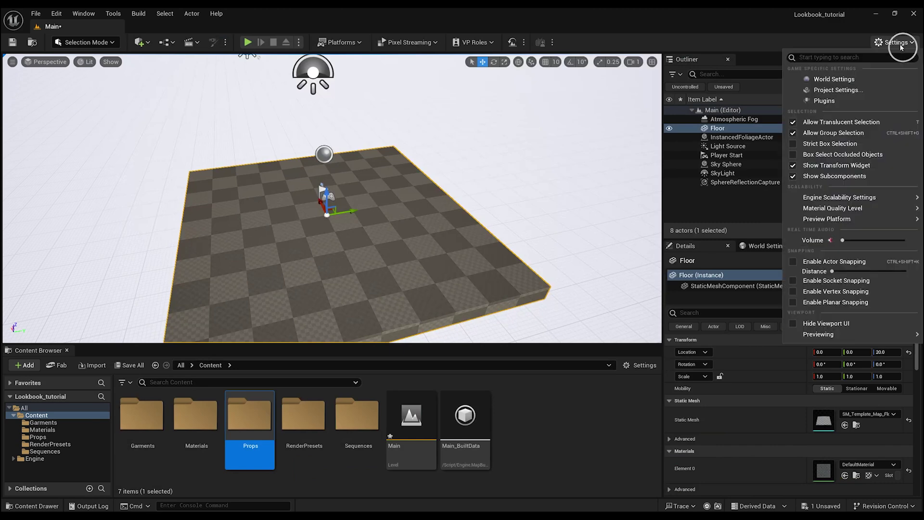
pyautogui.click(856, 91)
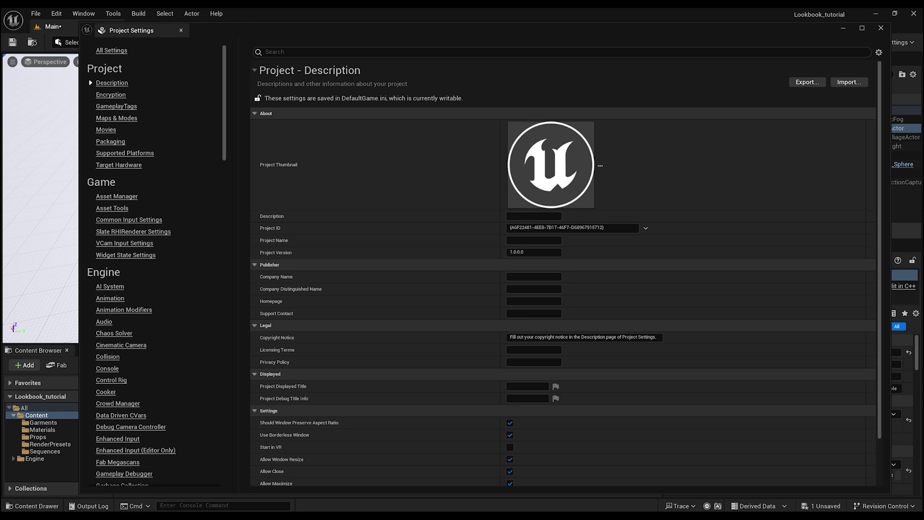
pyautogui.click(295, 53)
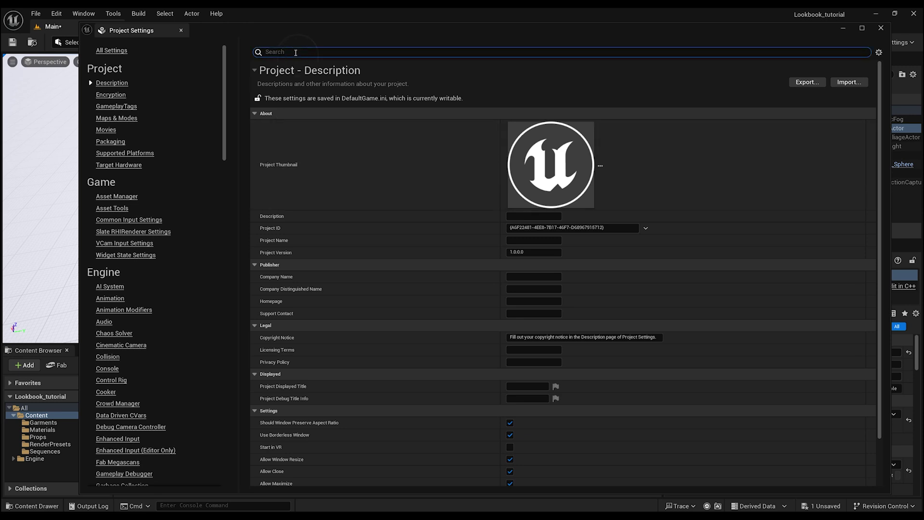
pyautogui.write('har')
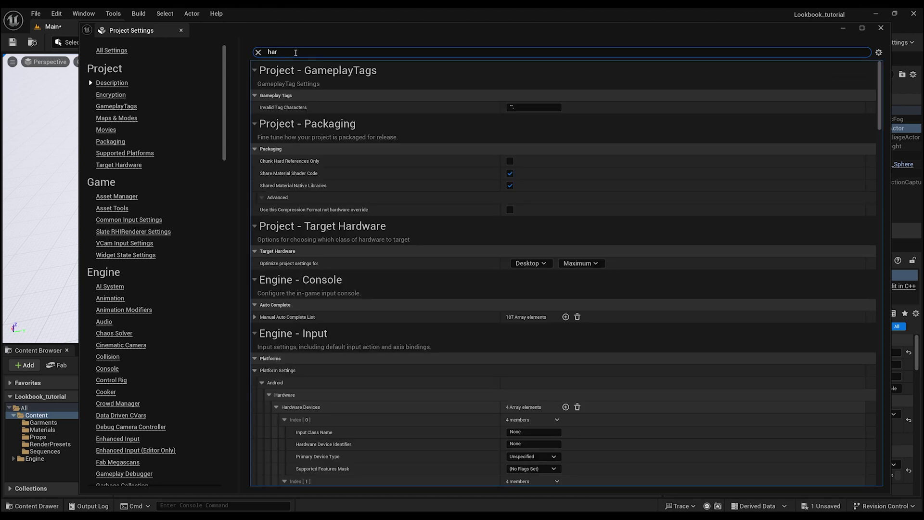
pyautogui.write('dw')
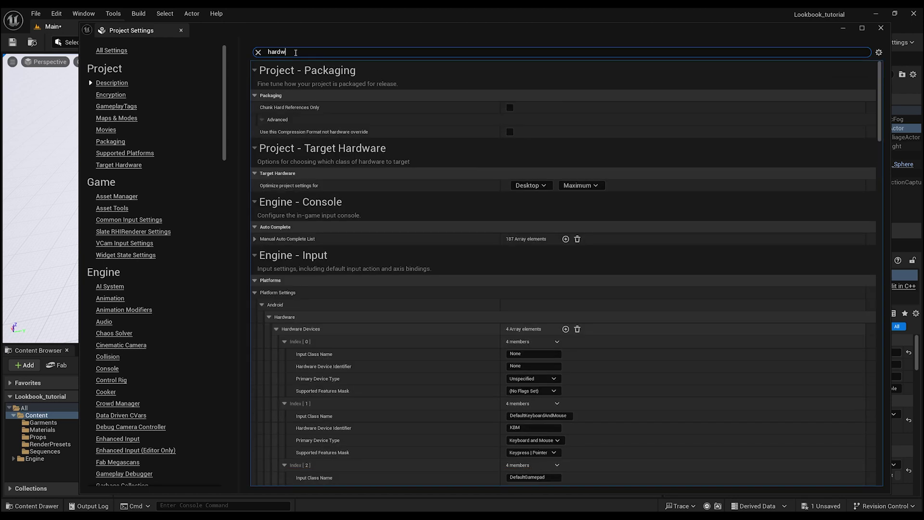
pyautogui.write('are ray')
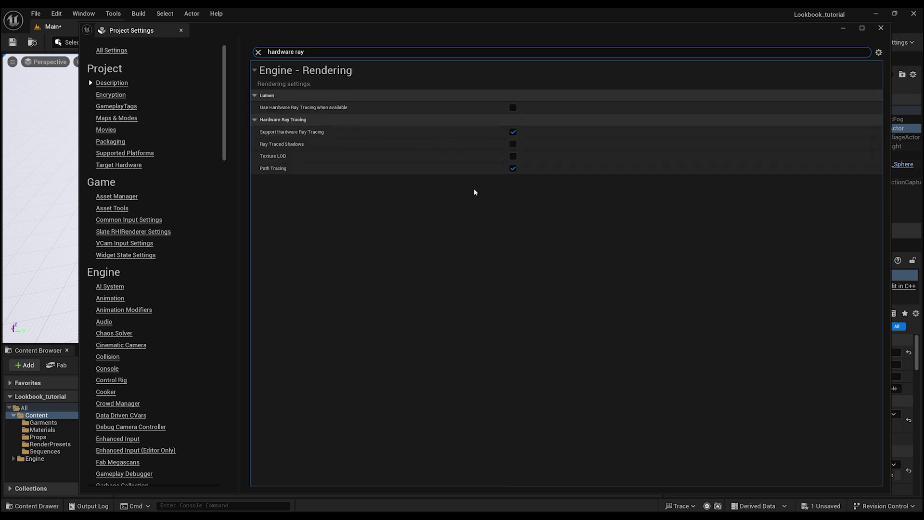
pyautogui.click(514, 108)
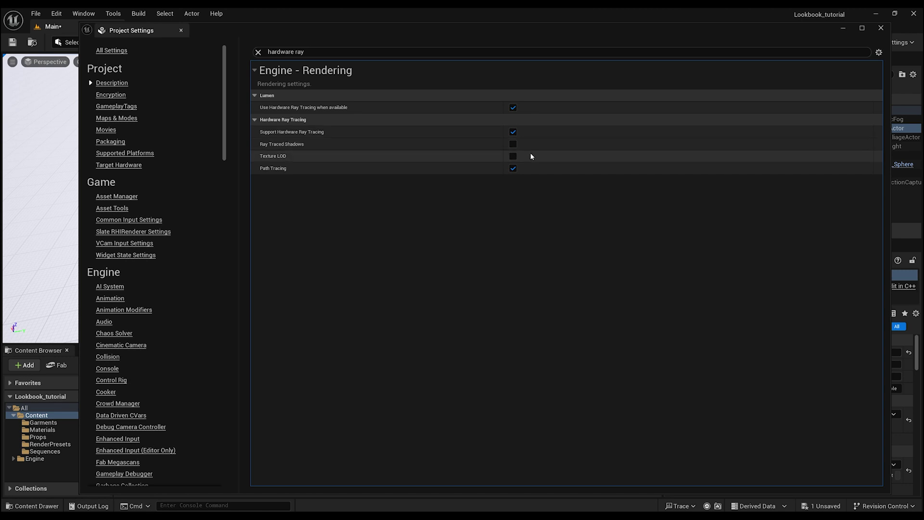
pyautogui.click(512, 146)
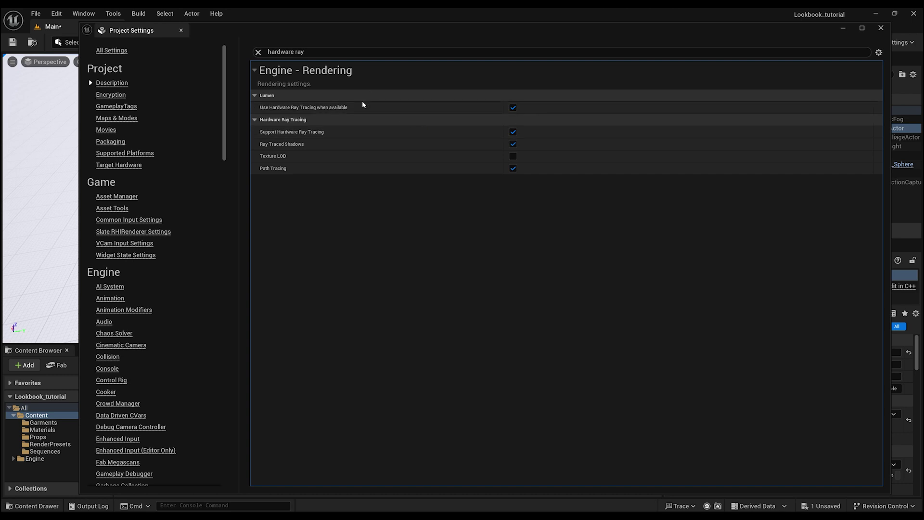
# Step: Search the Project Settings for "default rhi" and set the Windows Default RHI to DirectX 11
pyautogui.doubleClick(318, 53)
pyautogui.moveTo(320, 53); pyautogui.dragTo(289, 52)
pyautogui.doubleClick(287, 52)
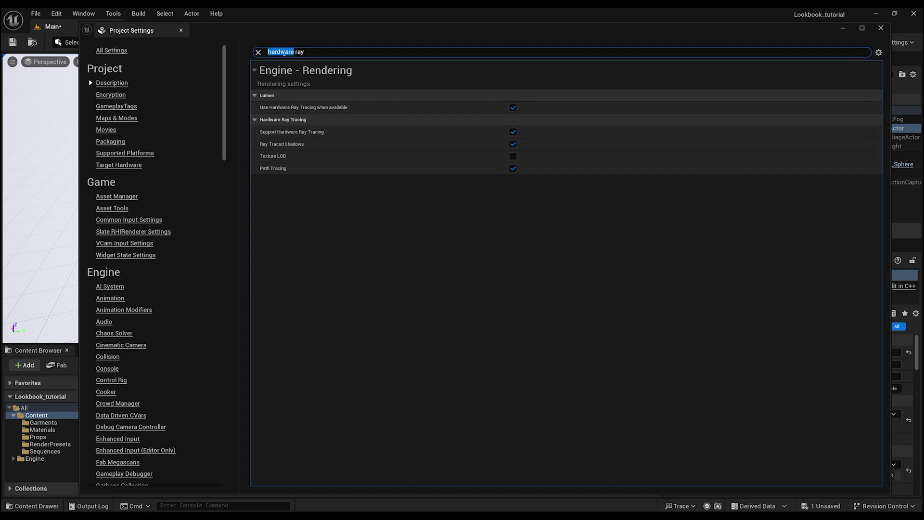
pyautogui.press('BackSpace')
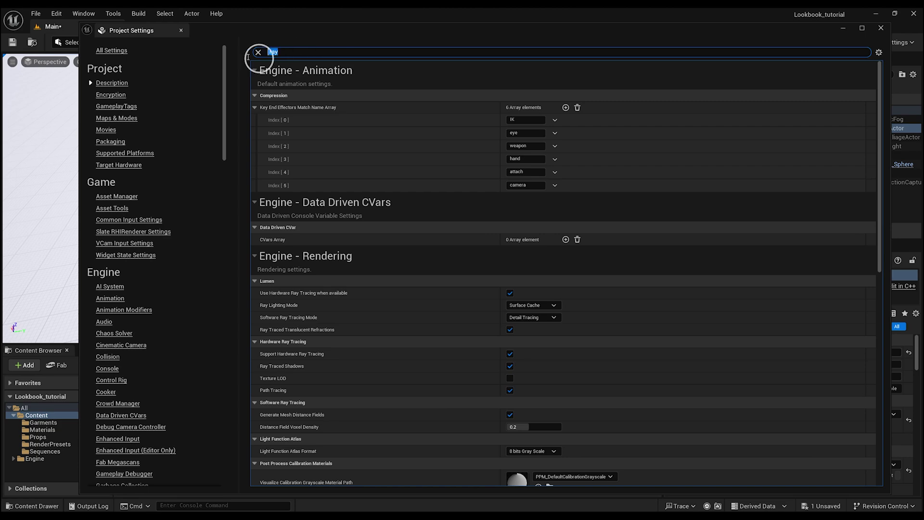
pyautogui.click(258, 52)
pyautogui.write('defaul')
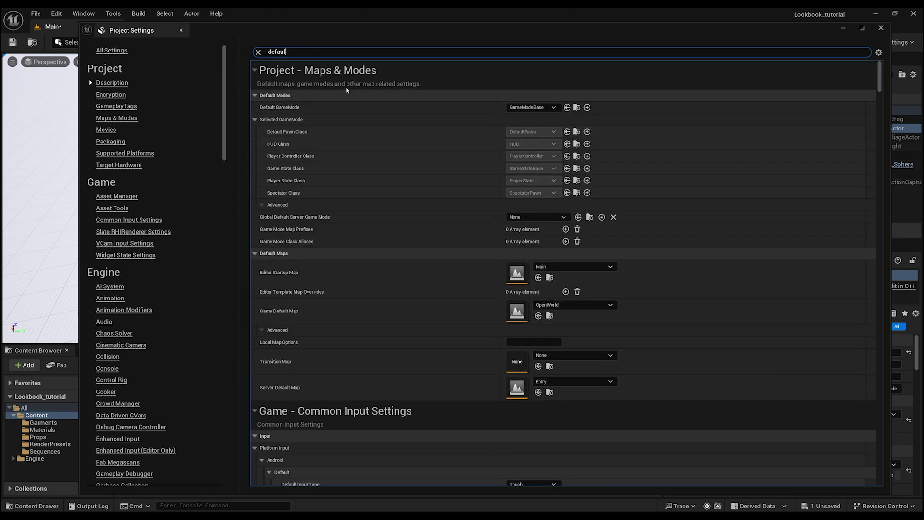
pyautogui.write('t rhi')
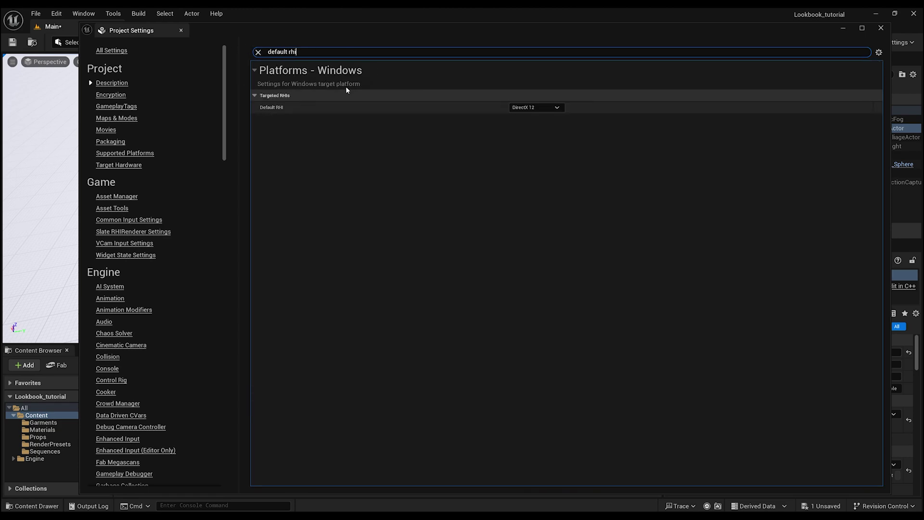
pyautogui.click(536, 107)
pyautogui.click(524, 121)
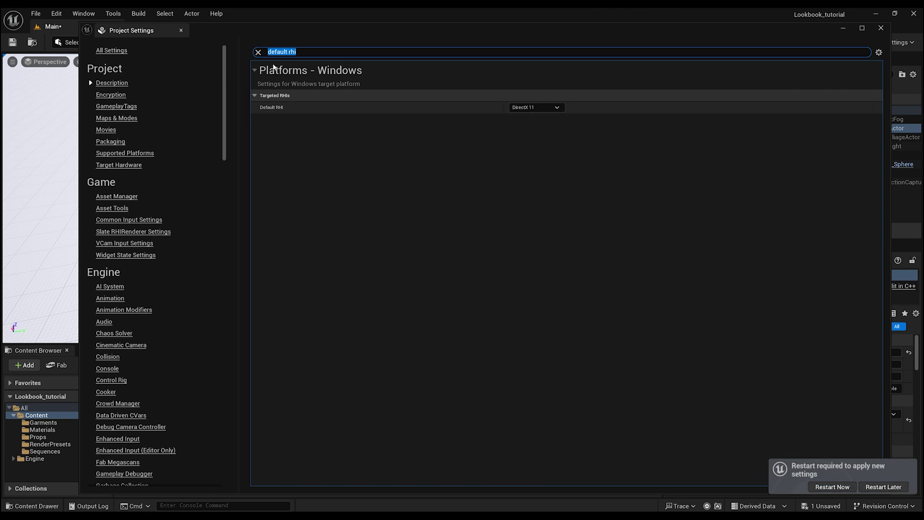
# Step: Find and enable Order Independent Transparency in the rendering settings, and restart the editor with the Main level saved
pyautogui.write('ena')
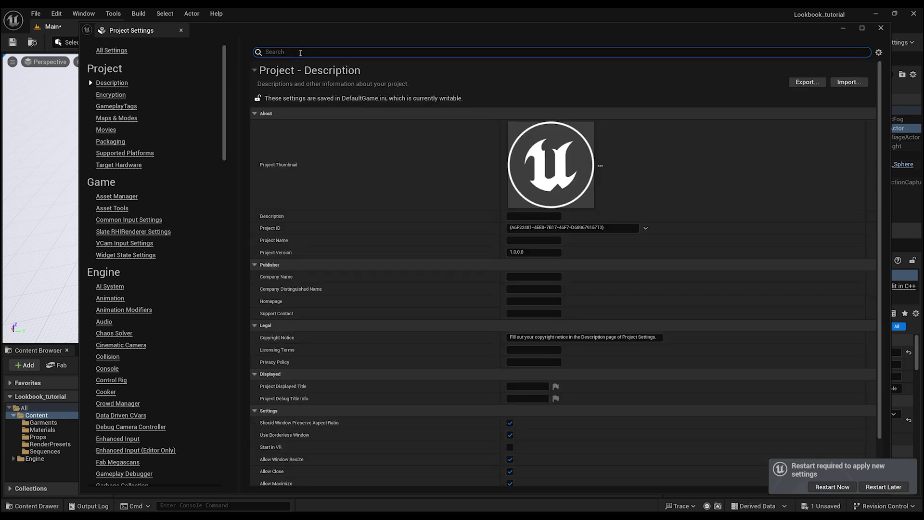
pyautogui.write('ble order')
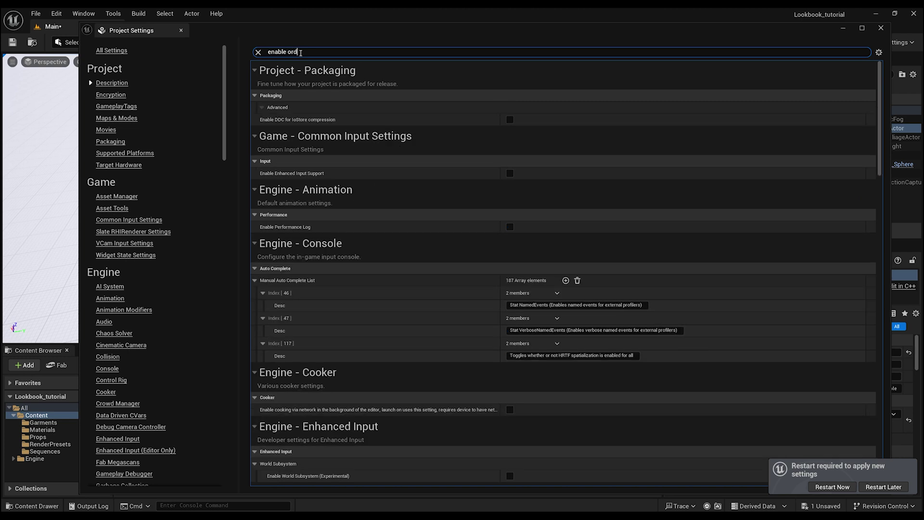
pyautogui.click(513, 108)
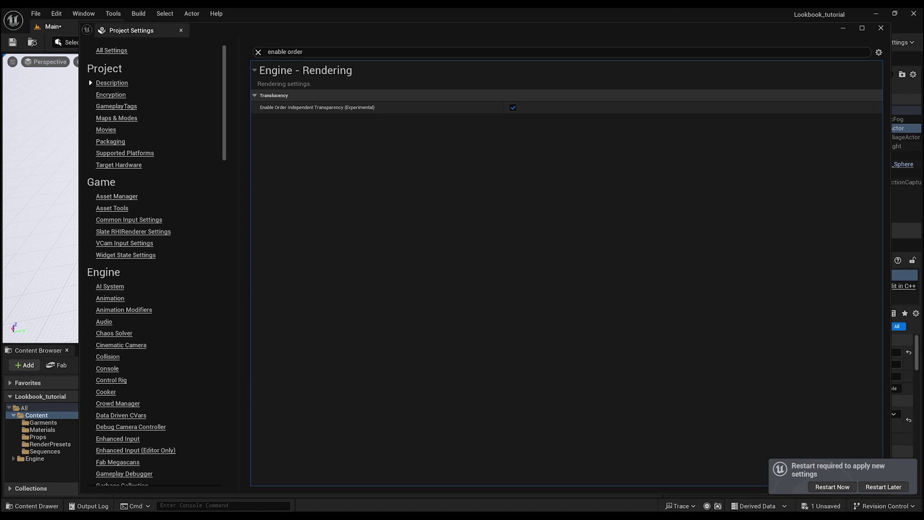
pyautogui.click(833, 487)
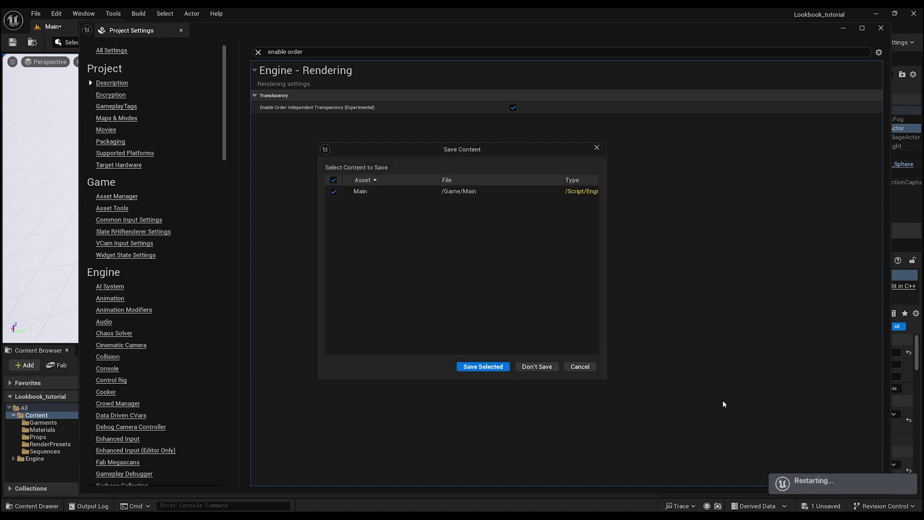
pyautogui.click(462, 368)
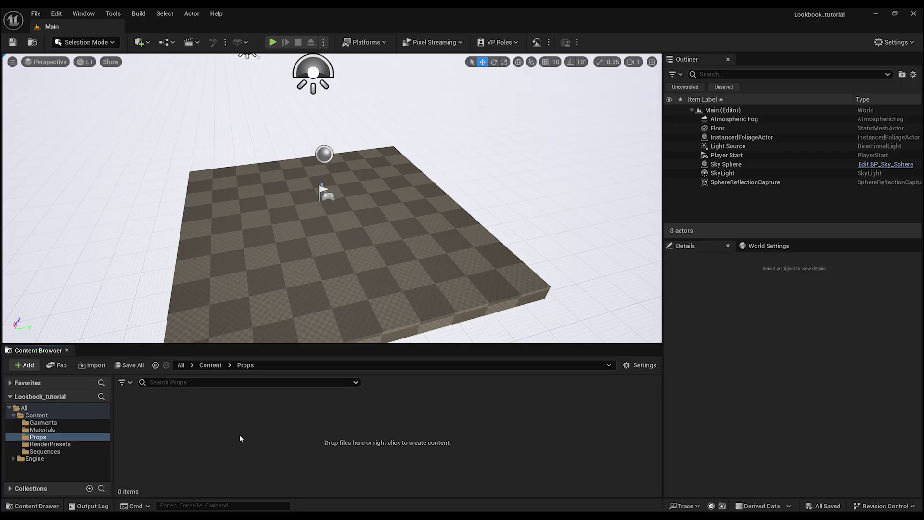
# Step: Create a folder named Backdrops inside the Props folder and open it
pyautogui.rightClick(238, 435)
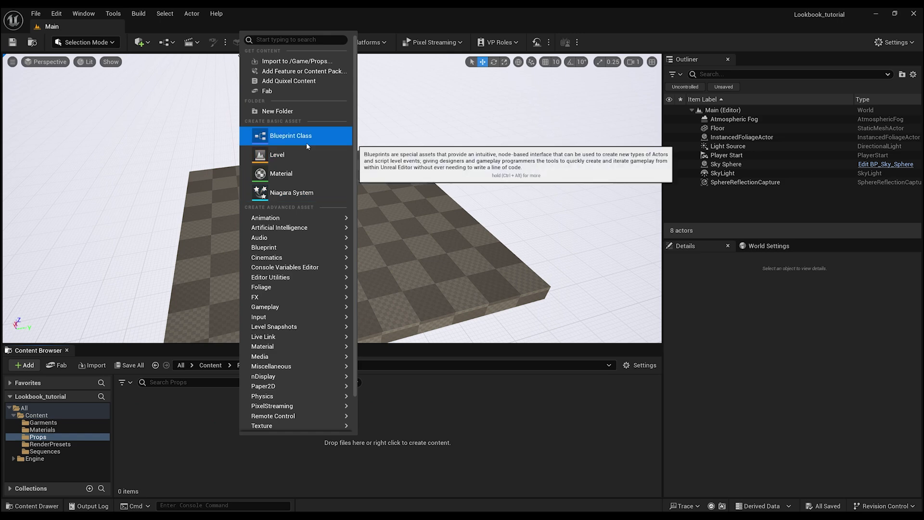
pyautogui.click(278, 111)
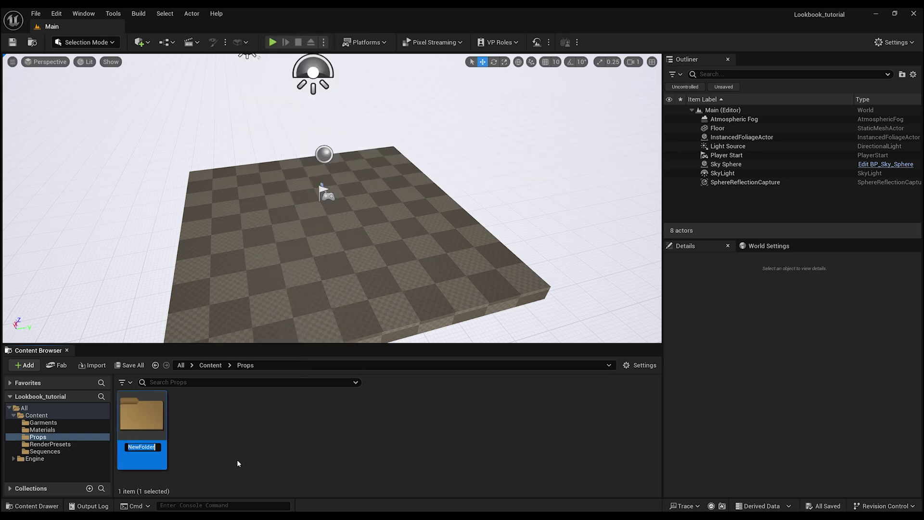
pyautogui.write('Bac')
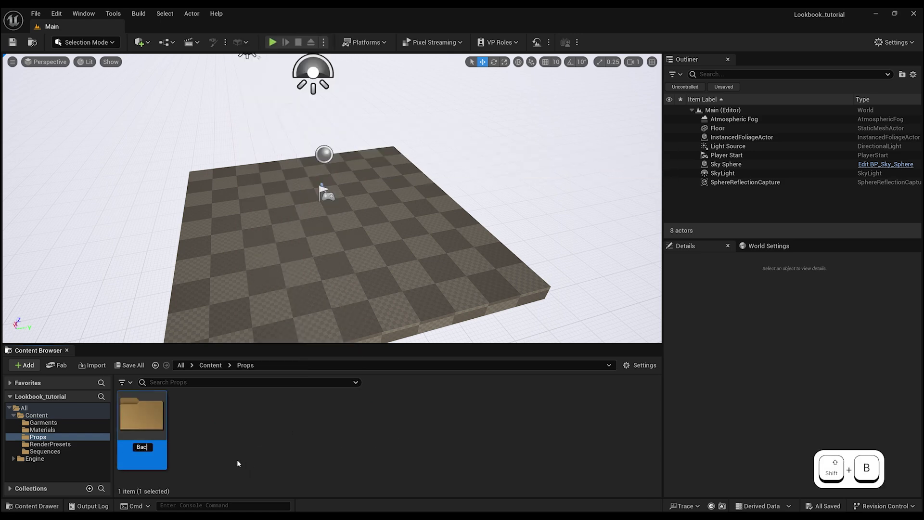
pyautogui.write('kdrops')
pyautogui.press('Return')
pyautogui.doubleClick(141, 419)
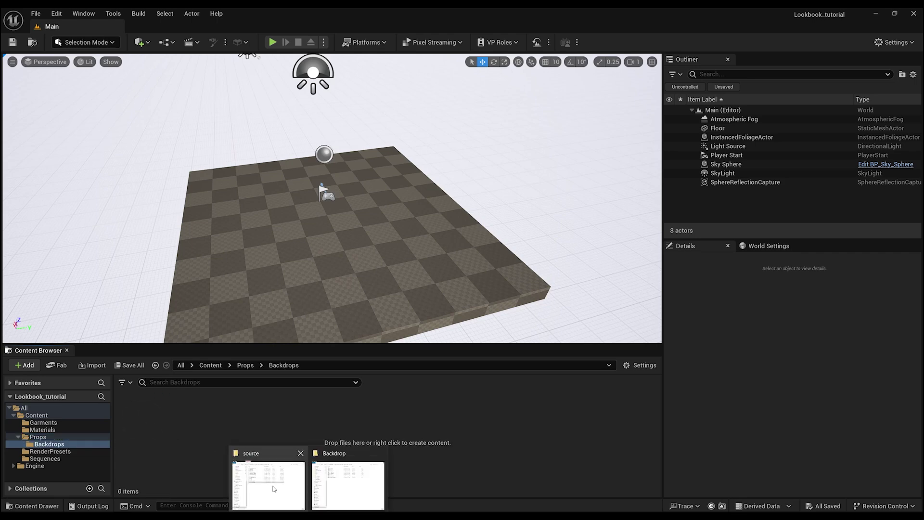
# Step: Switch to the Backdrop folder in File Explorer and import all its meshes, BD_Ccurve through BD_StandardExtend, into Backdrops with the default FBX options
pyautogui.click(351, 483)
pyautogui.click(462, 153)
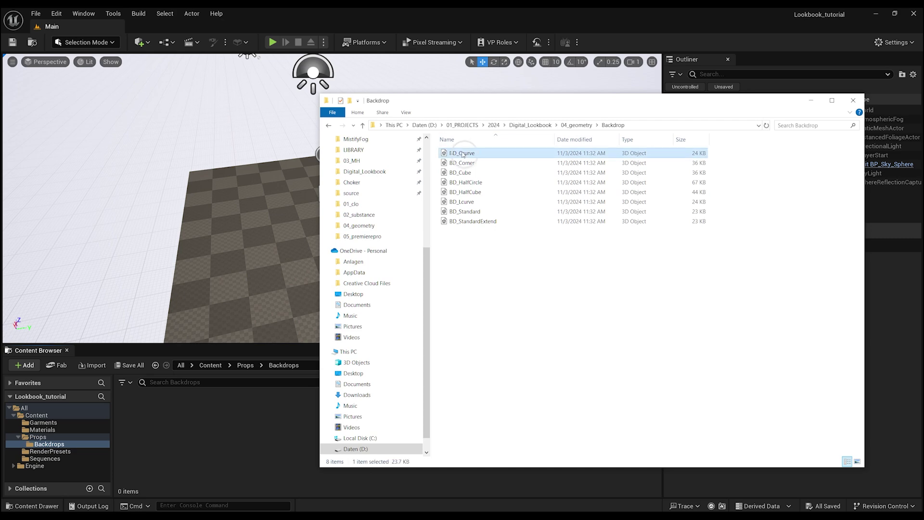
pyautogui.keyDown('shift'); pyautogui.click(486, 221); pyautogui.keyUp('shift')
pyautogui.moveTo(478, 197); pyautogui.dragTo(210, 427)
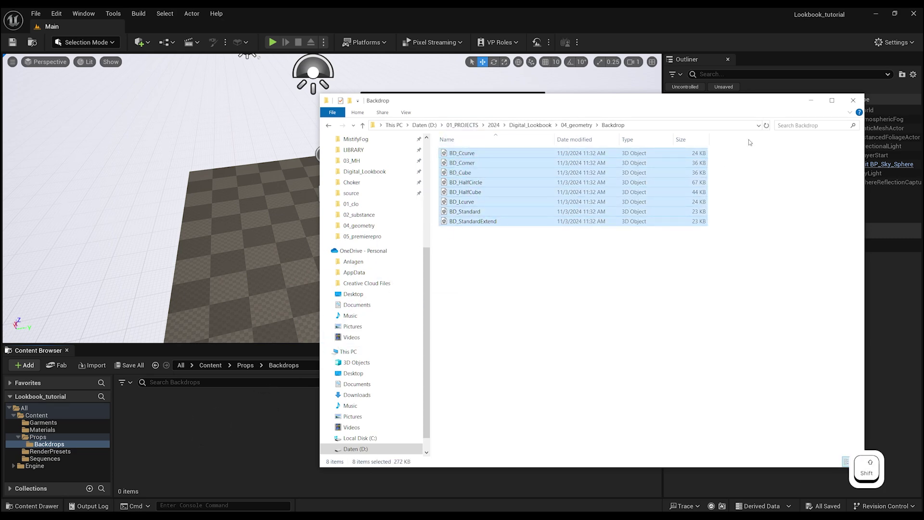
pyautogui.click(810, 100)
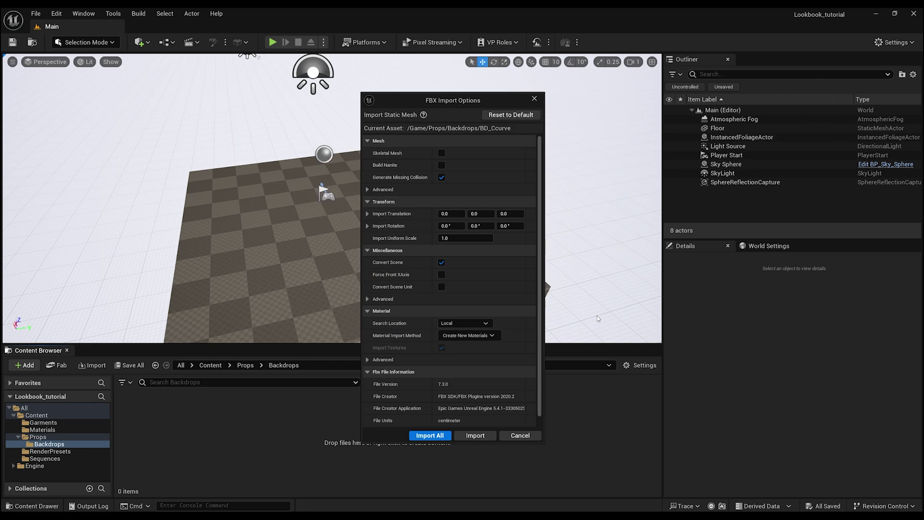
pyautogui.scroll(-1, 491, 254)
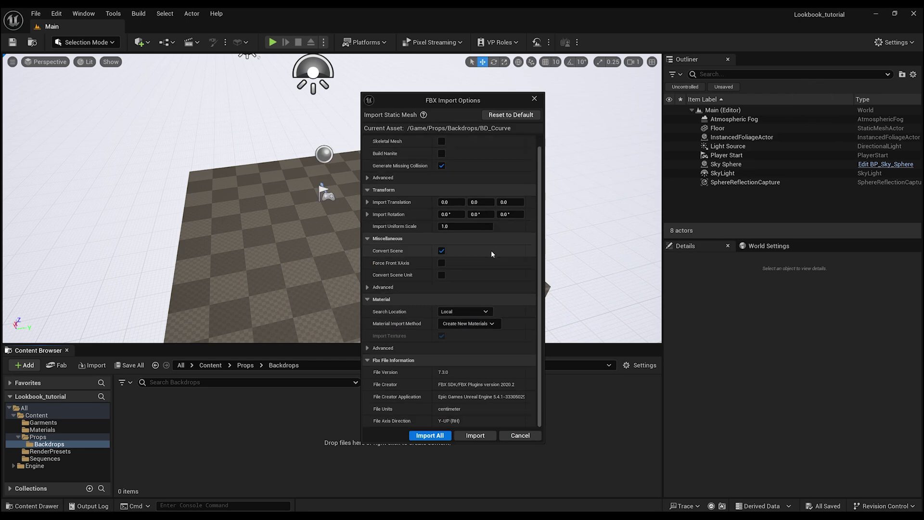
pyautogui.click(429, 436)
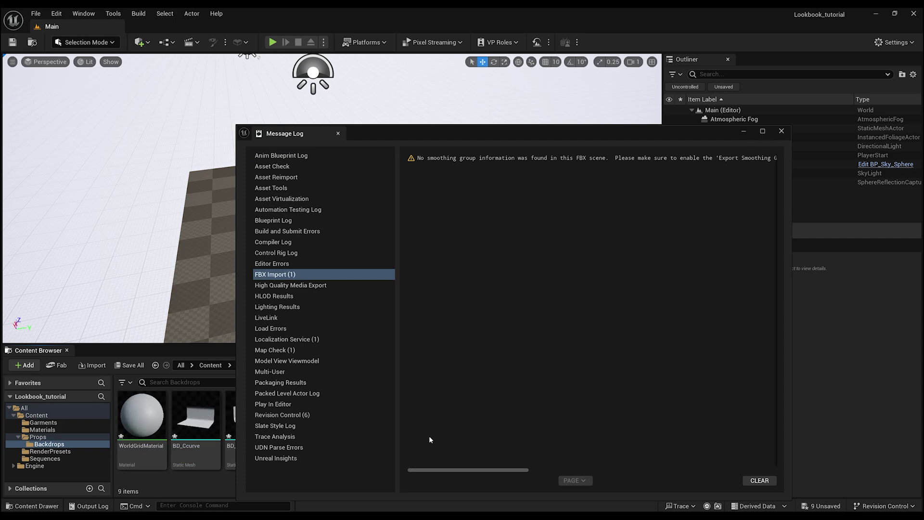
pyautogui.click(783, 132)
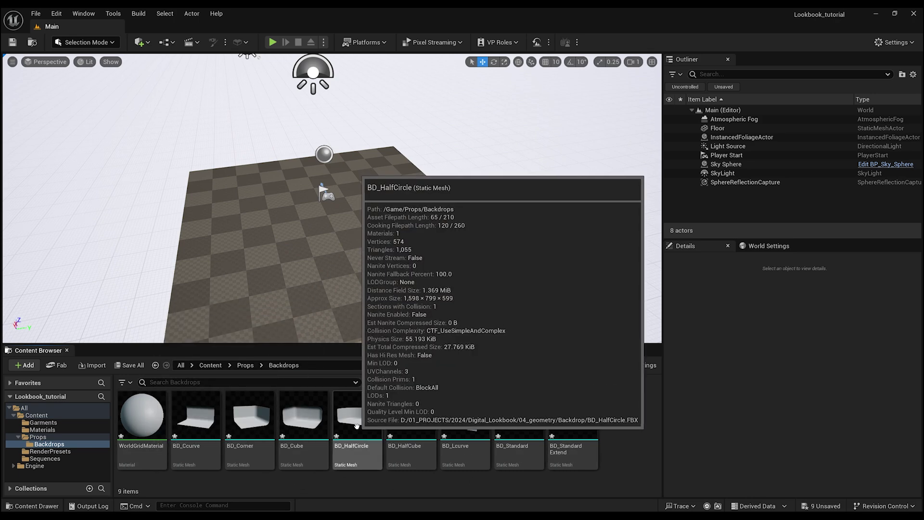
# Step: Place the BD_HalfCircle backdrop in the level, frame it and reset its location to 0, 0, 0
pyautogui.moveTo(357, 428); pyautogui.dragTo(392, 223)
pyautogui.press('f')
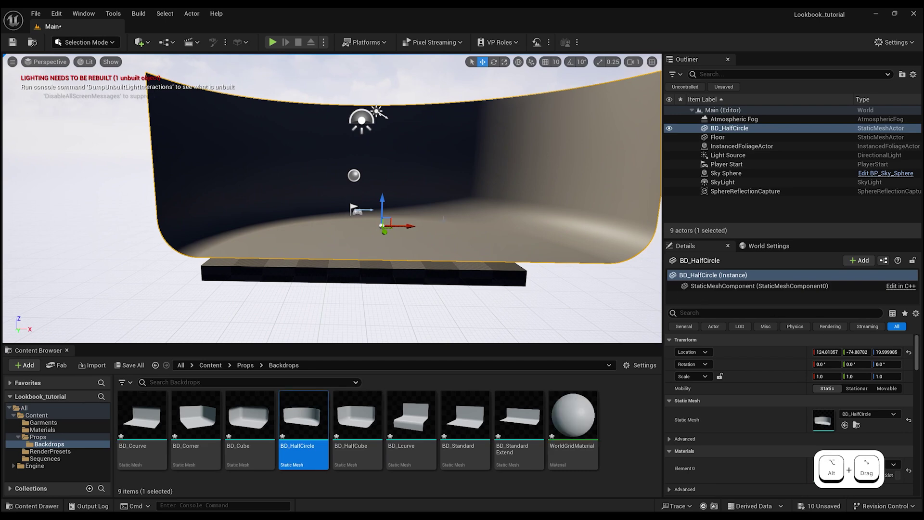
pyautogui.click(908, 354)
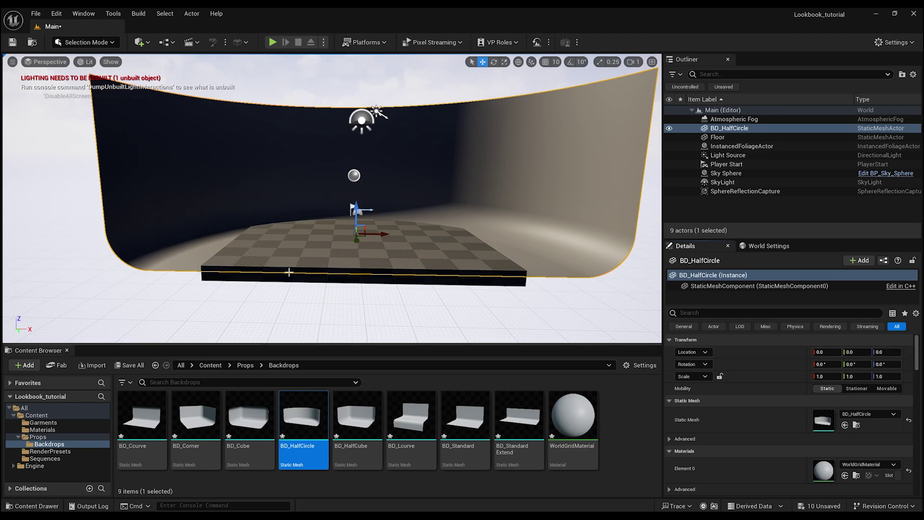
# Step: Open the Fab asset library and search it for "quixel paper"
pyautogui.scroll(1, 315, 253)
pyautogui.keyDown('alt'); pyautogui.moveTo(341, 256); pyautogui.dragTo(338, 254); pyautogui.keyUp('alt')
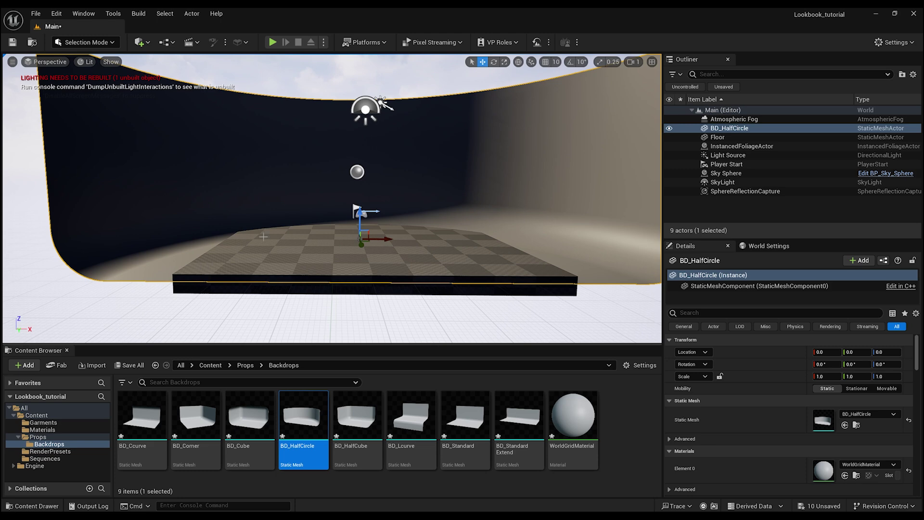
pyautogui.click(58, 367)
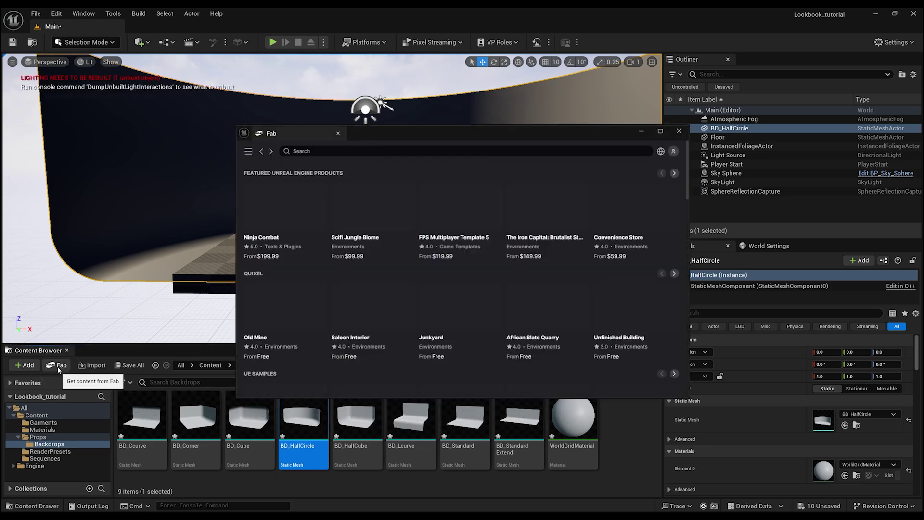
pyautogui.click(299, 152)
pyautogui.write('d')
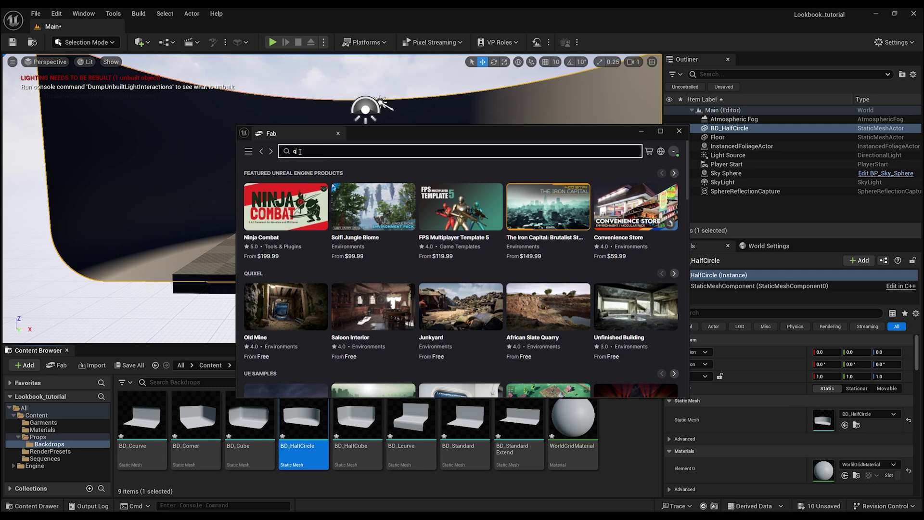
pyautogui.write('uixel paper')
pyautogui.press('Return')
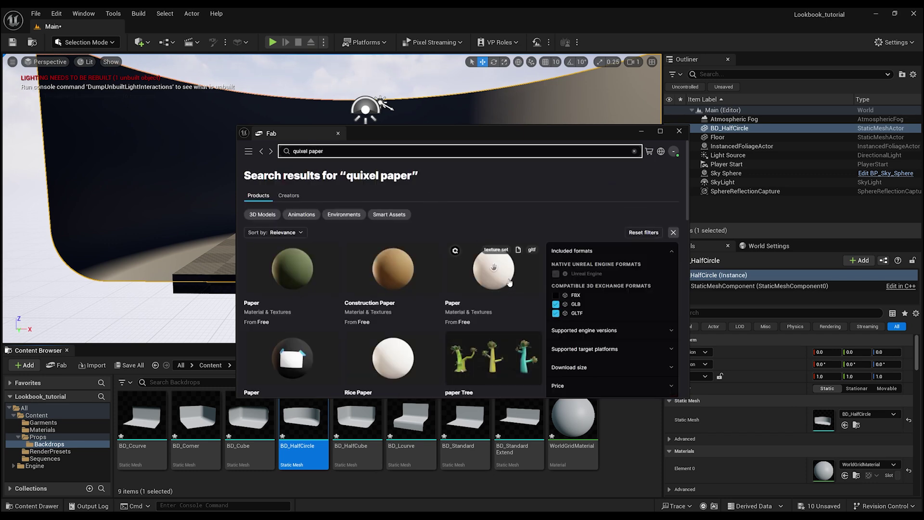
# Step: Browse the paper results and open the product page of a Quixel Drawing Paper material
pyautogui.scroll(-7, 500, 277)
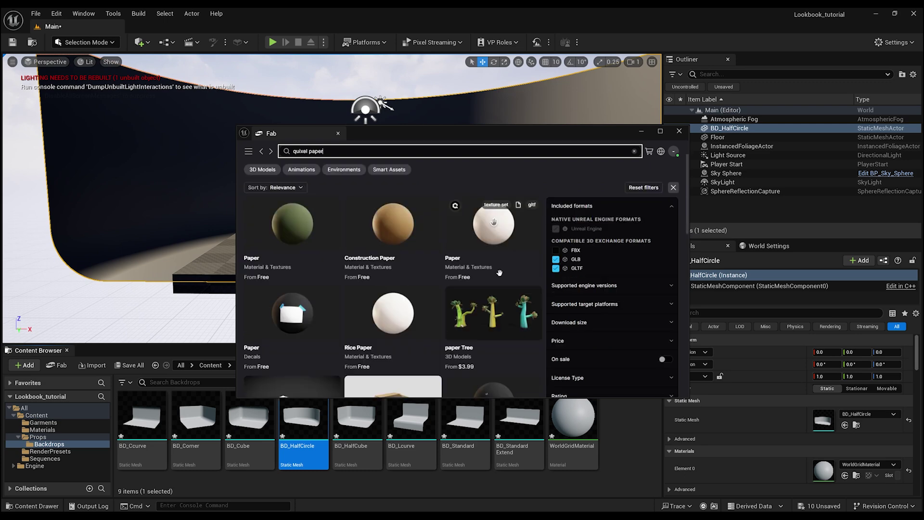
pyautogui.scroll(-1, 501, 277)
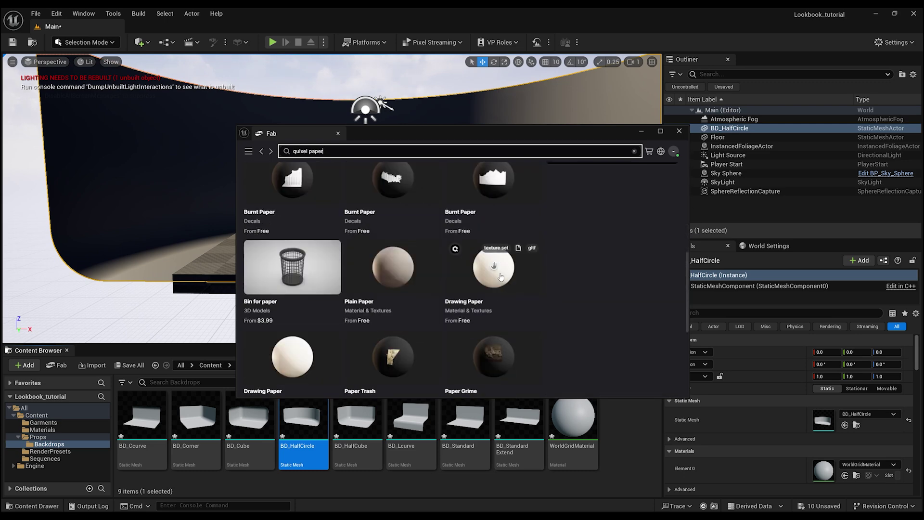
pyautogui.scroll(-3, 500, 279)
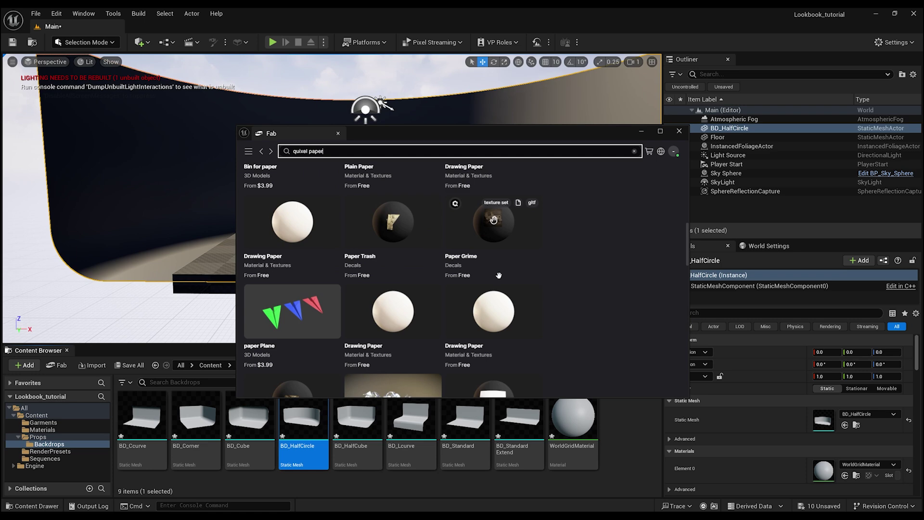
pyautogui.scroll(3, 498, 276)
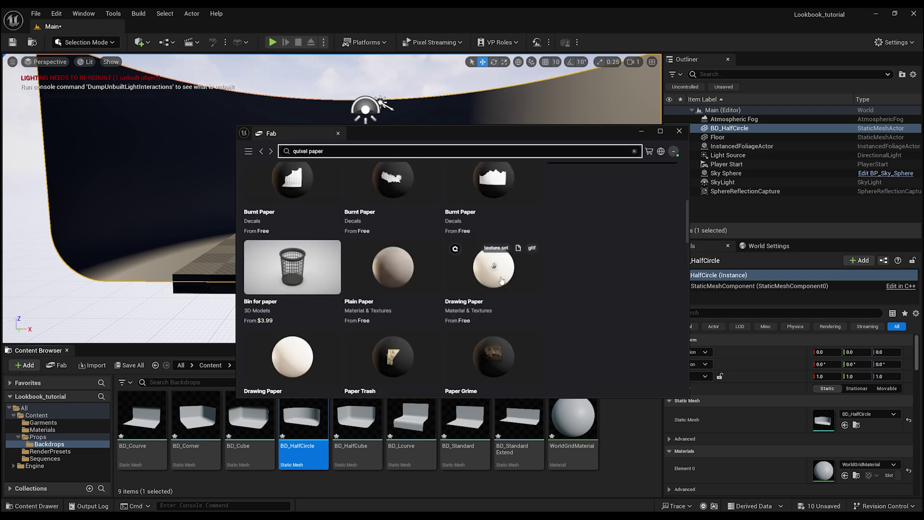
pyautogui.click(501, 278)
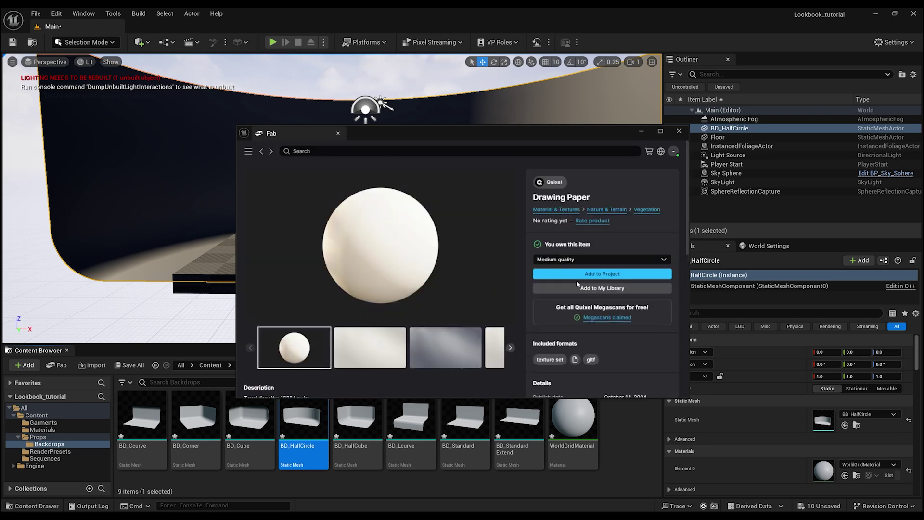
# Step: Add Drawing Paper to the project in High quality and apply its material instance to the BD_HalfCircle backdrop
pyautogui.click(601, 261)
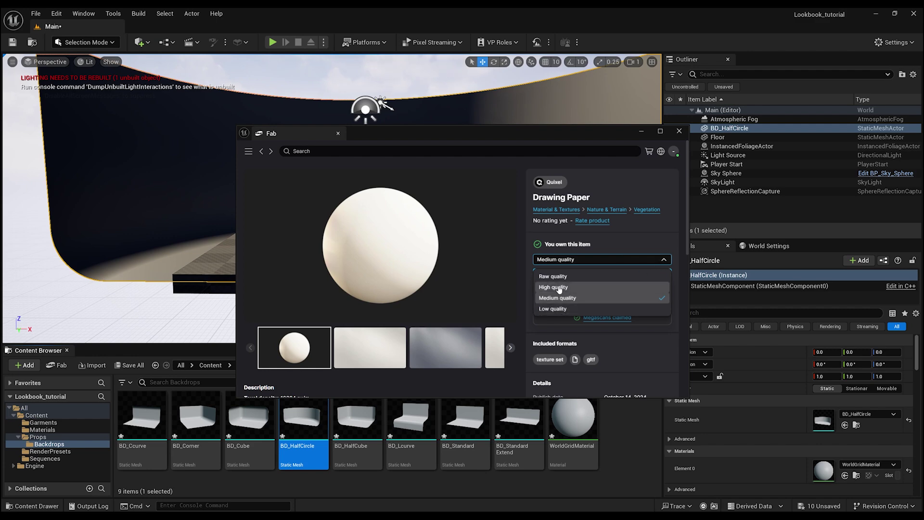
pyautogui.click(555, 287)
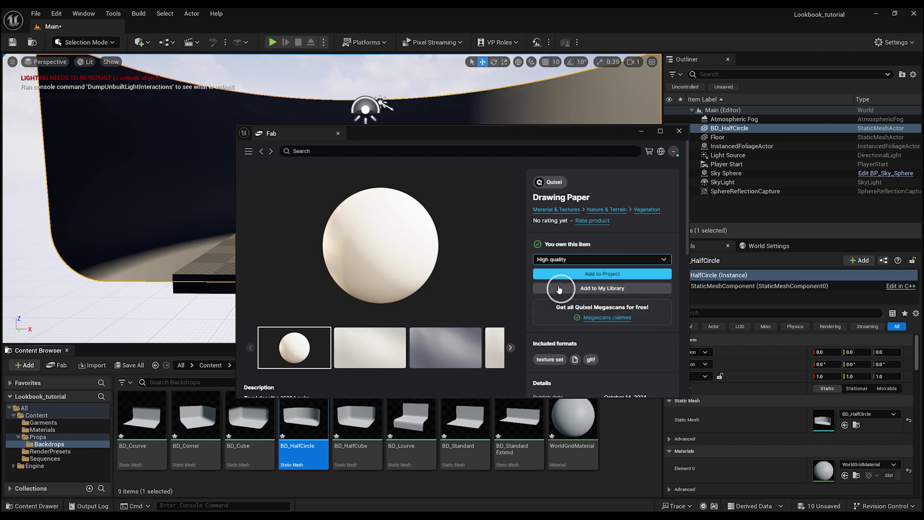
pyautogui.click(609, 274)
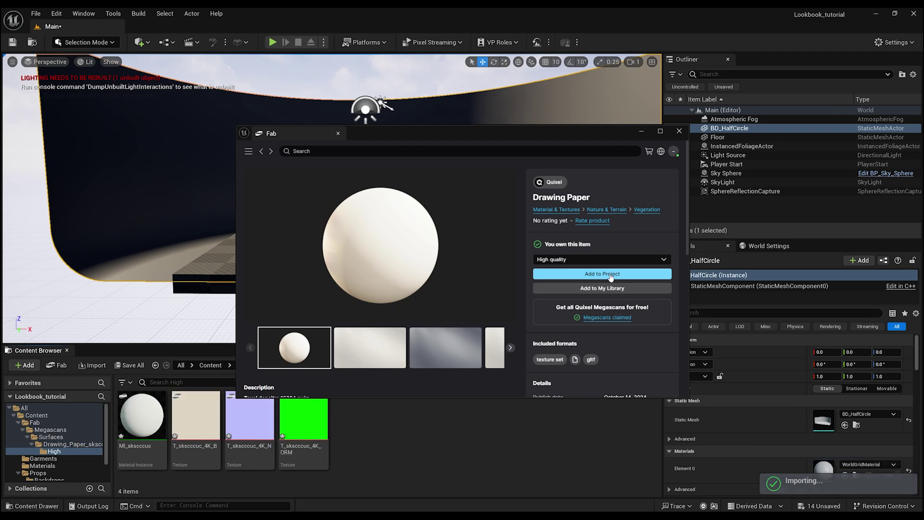
pyautogui.click(643, 131)
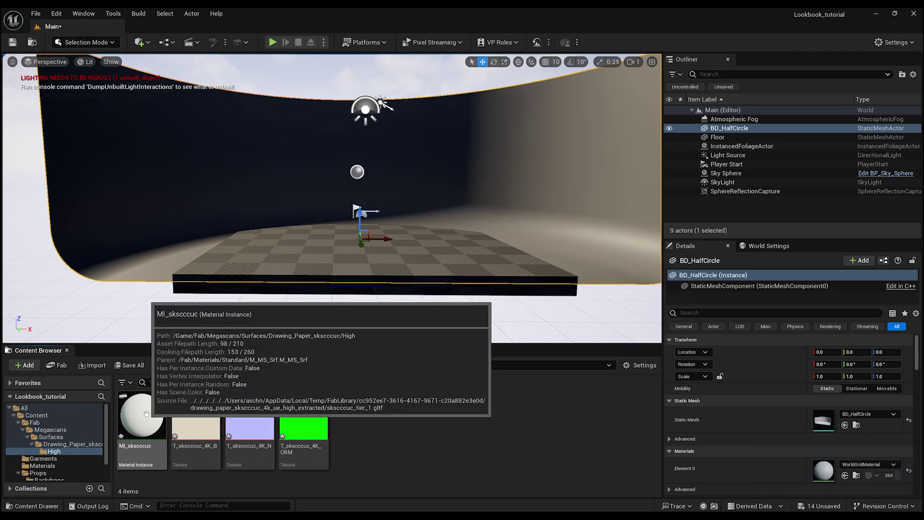
pyautogui.moveTo(146, 413); pyautogui.dragTo(206, 148)
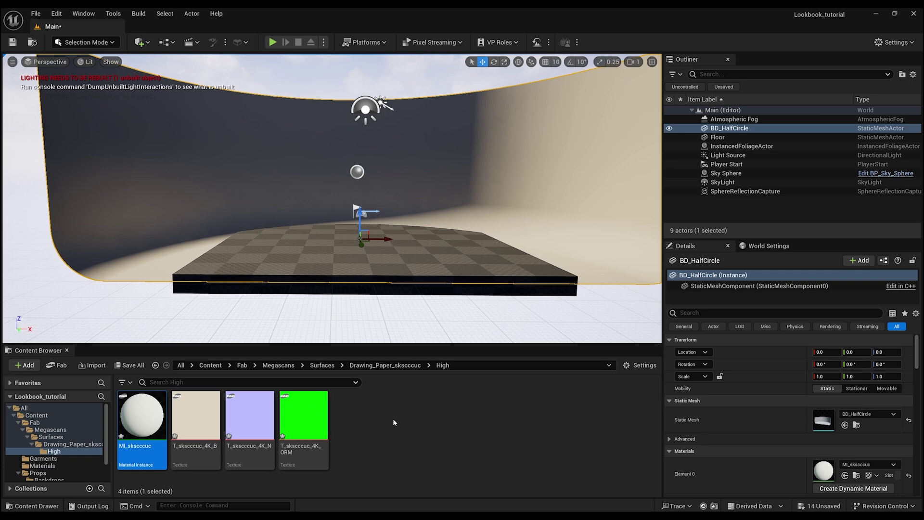
# Step: Open Quixel Bridge, dismiss the Megascans notice and show the My MetaHumans collection
pyautogui.click(145, 44)
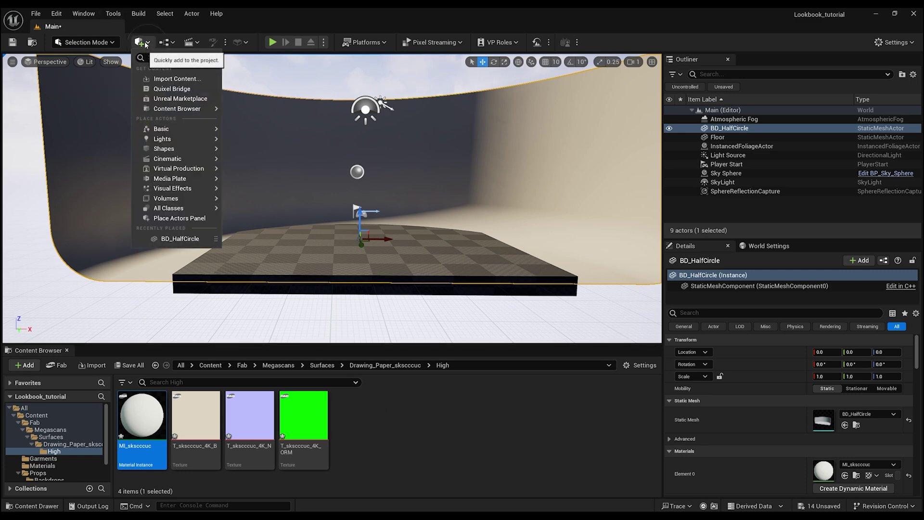
pyautogui.click(173, 89)
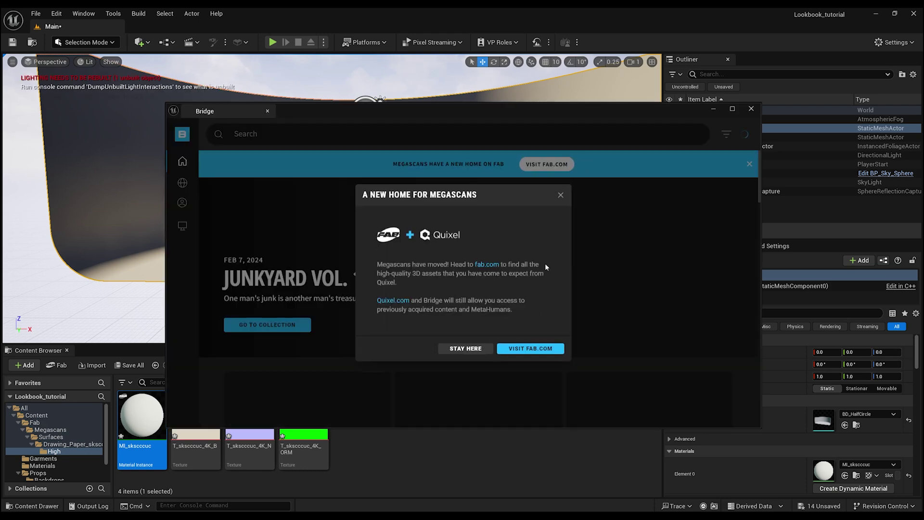
pyautogui.click(560, 195)
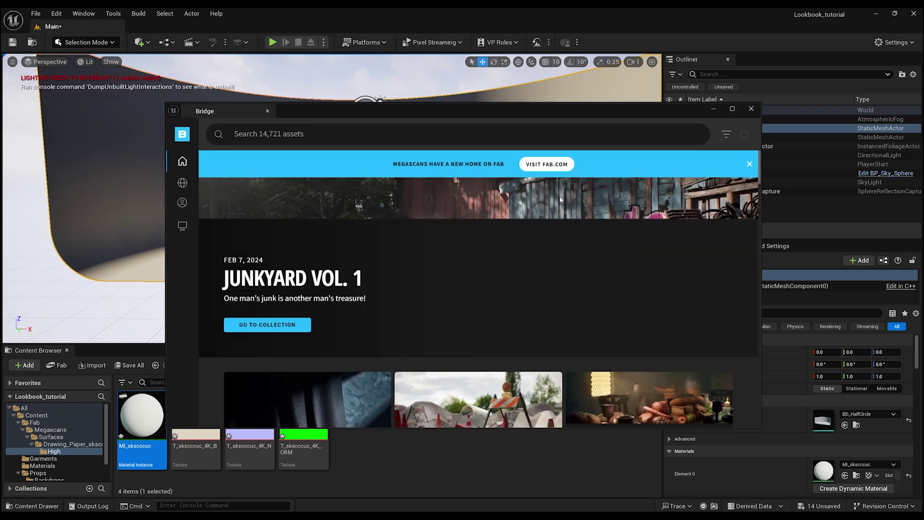
pyautogui.moveTo(182, 204)
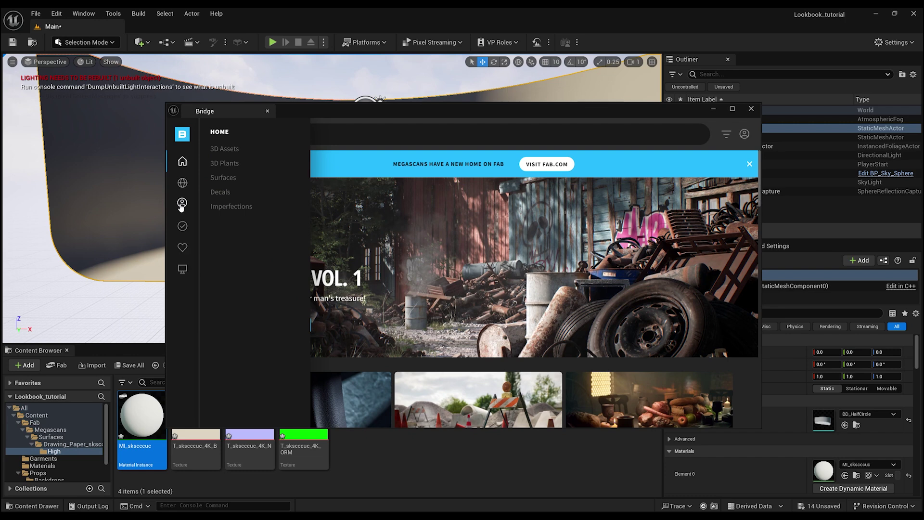
pyautogui.click(182, 204)
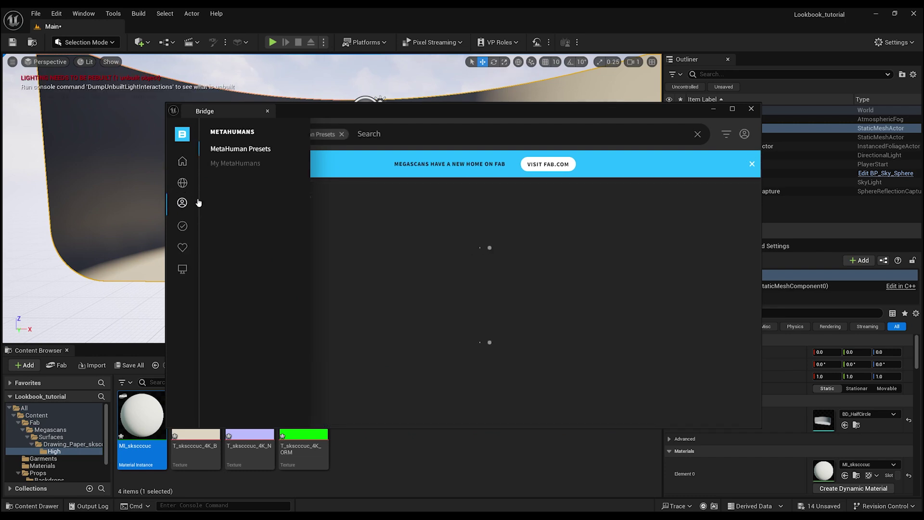
pyautogui.click(238, 164)
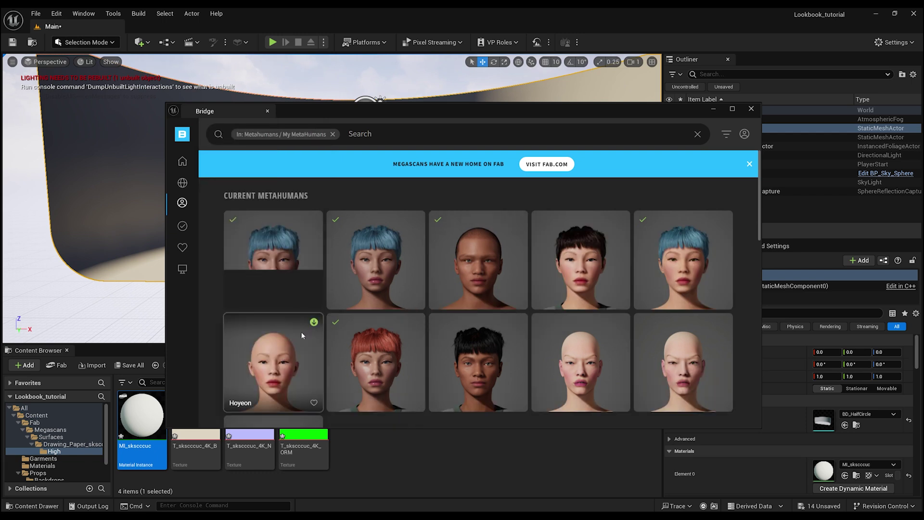
# Step: Add the Hoyeon_02_pants MetaHuman to the project in Highest Quality and select the neighbouring blue-haired MetaHuman
pyautogui.click(283, 256)
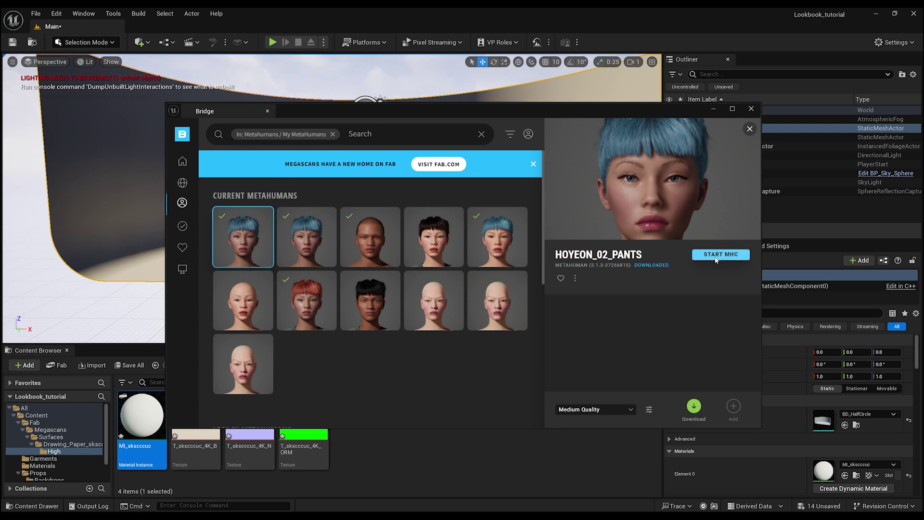
pyautogui.click(622, 409)
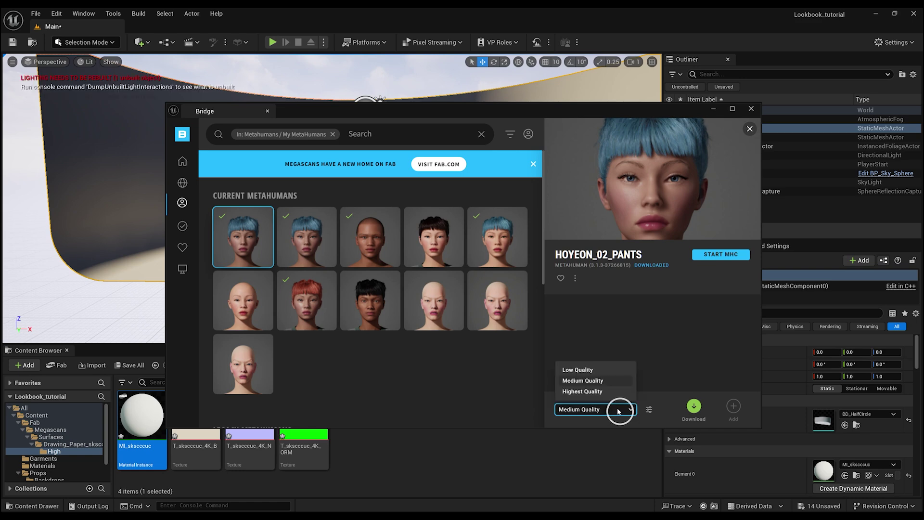
pyautogui.click(594, 391)
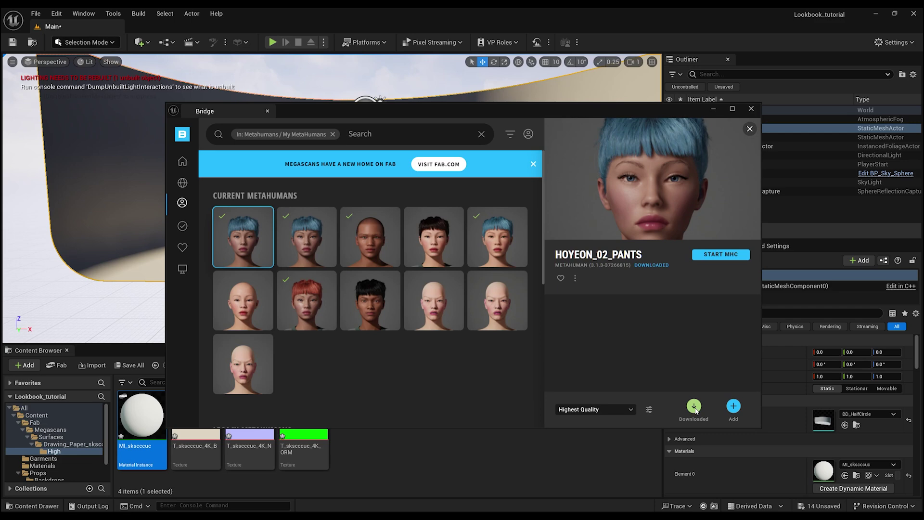
pyautogui.click(733, 406)
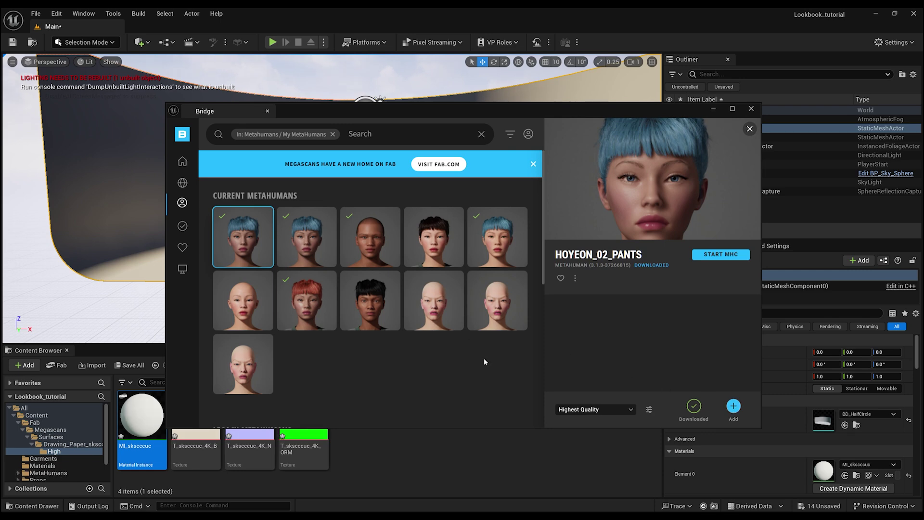
pyautogui.click(305, 246)
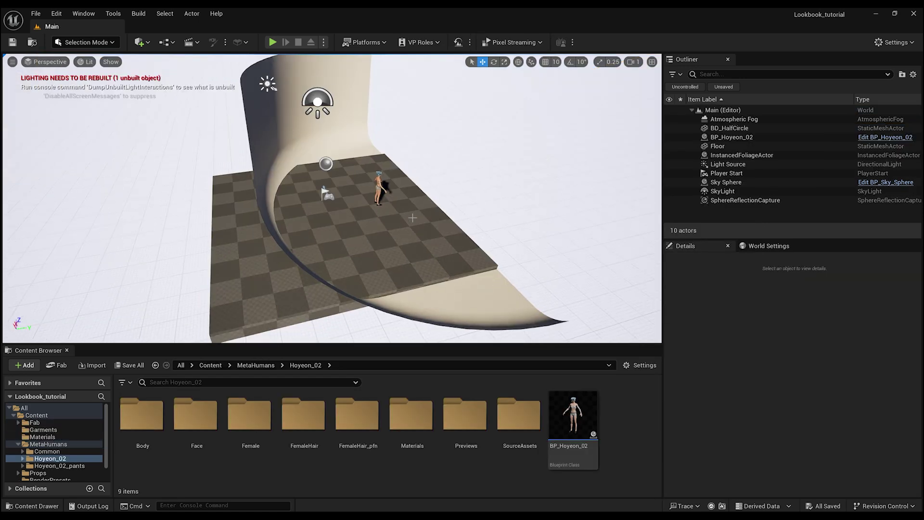
# Step: Select the BP_Hoyeon_02 character in the level and reset its location to 0, 0, 0
pyautogui.keyDown('alt'); pyautogui.moveTo(380, 231); pyautogui.dragTo(238, 158); pyautogui.keyUp('alt')
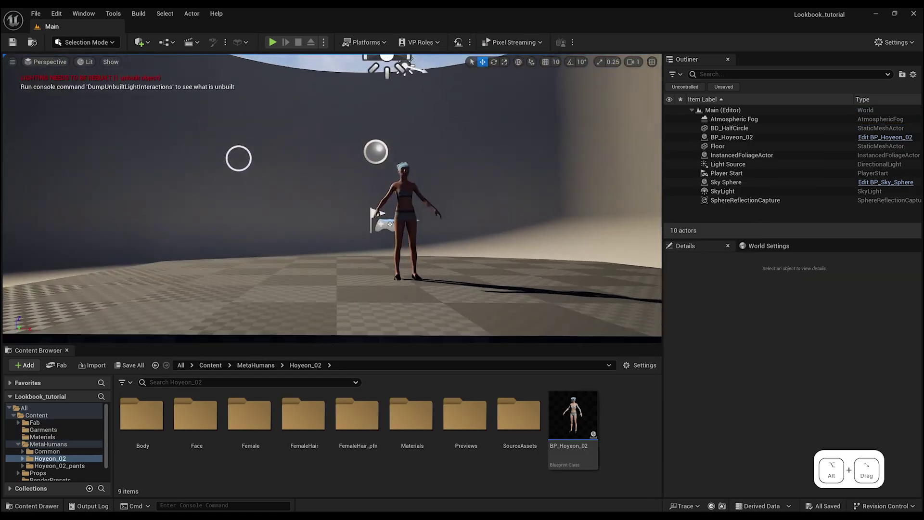
pyautogui.scroll(-5, 462, 252)
pyautogui.scroll(3, 463, 252)
pyautogui.keyDown('alt'); pyautogui.moveTo(422, 220); pyautogui.dragTo(424, 237); pyautogui.keyUp('alt')
pyautogui.click(384, 226)
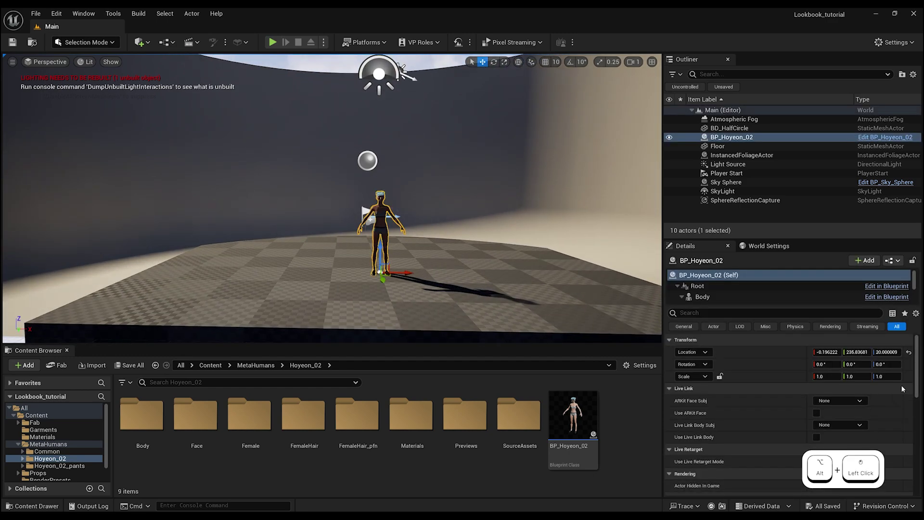
pyautogui.click(907, 352)
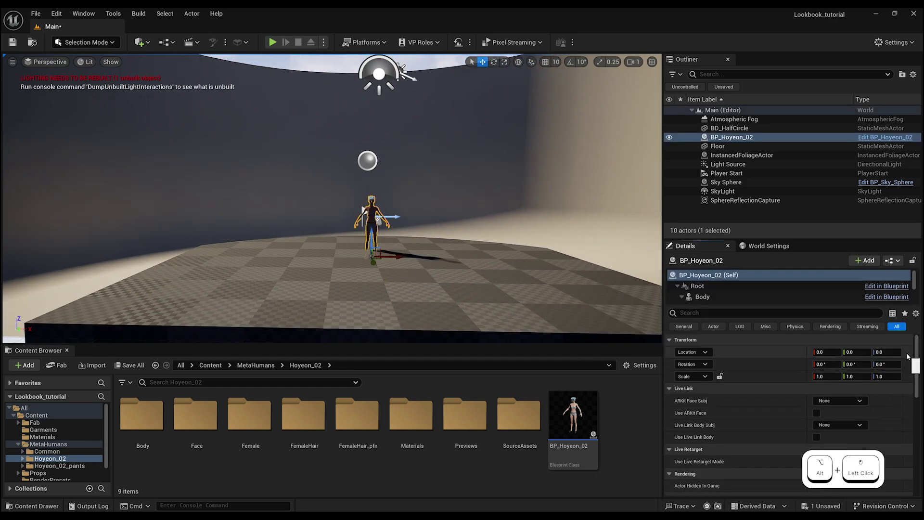
# Step: Open the BP_Hoyeon_02 blueprint for editing and frame the whole character in its preview
pyautogui.click(753, 138)
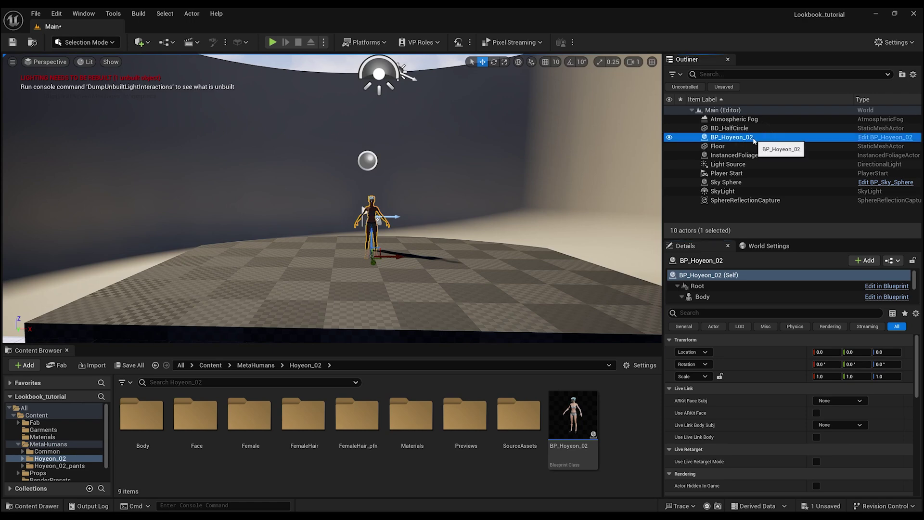
pyautogui.click(898, 290)
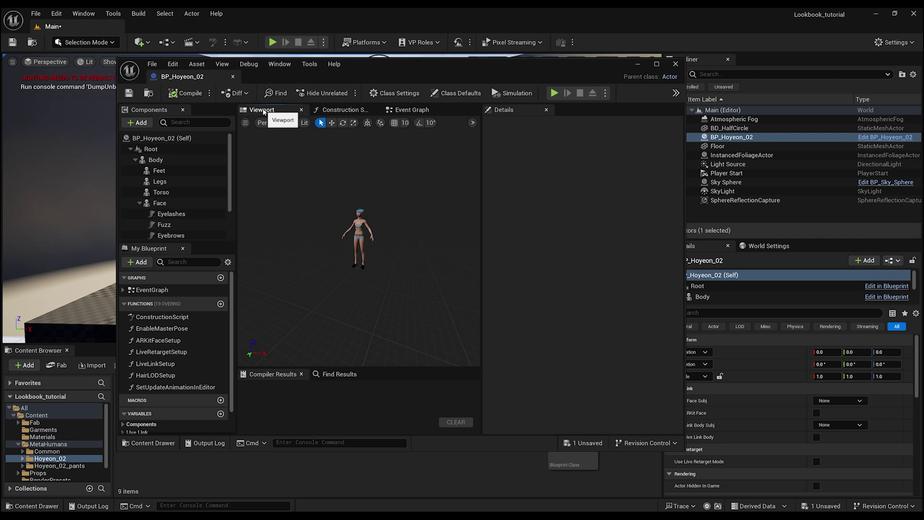
pyautogui.scroll(4, 369, 286)
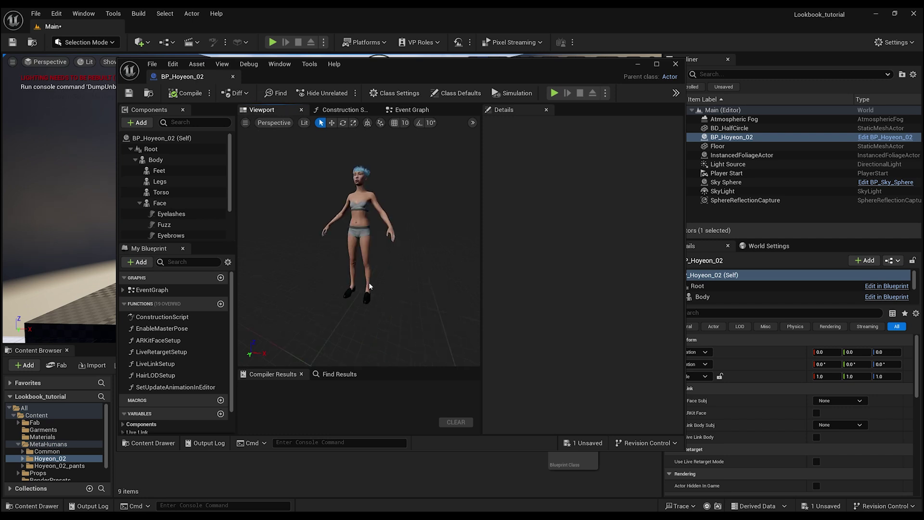
pyautogui.scroll(5, 369, 283)
pyautogui.scroll(-5, 369, 283)
pyautogui.moveTo(369, 282); pyautogui.dragTo(372, 278, button='right')
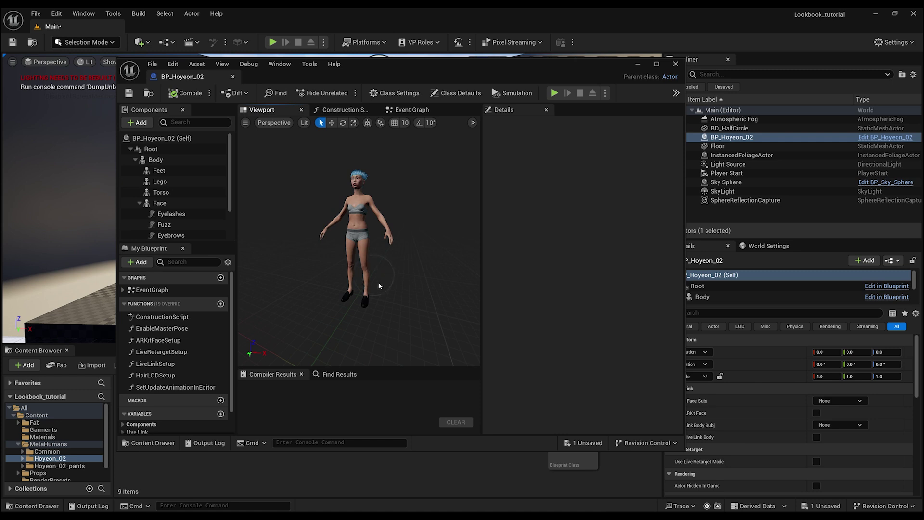
# Step: Select the LODSync component of BP_Hoyeon_02 and set its Num LODs to 0
pyautogui.click(358, 184)
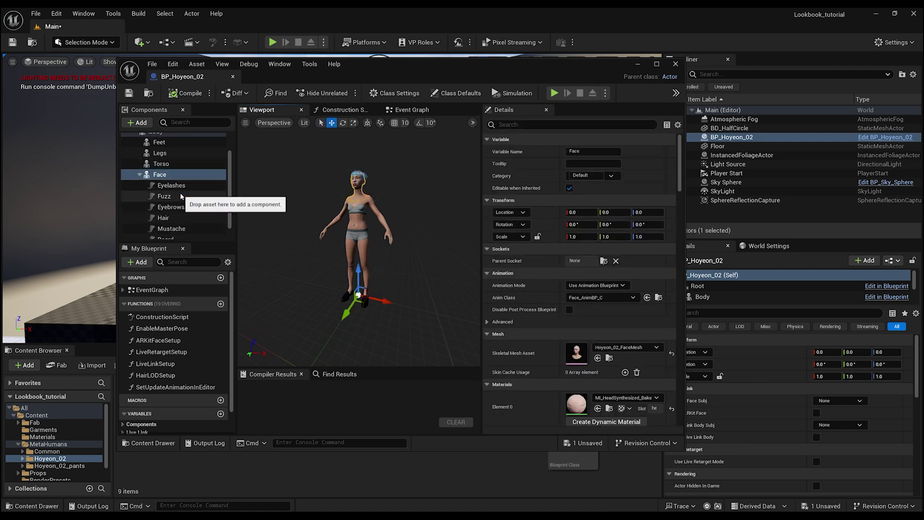
pyautogui.scroll(-3, 174, 224)
pyautogui.click(170, 236)
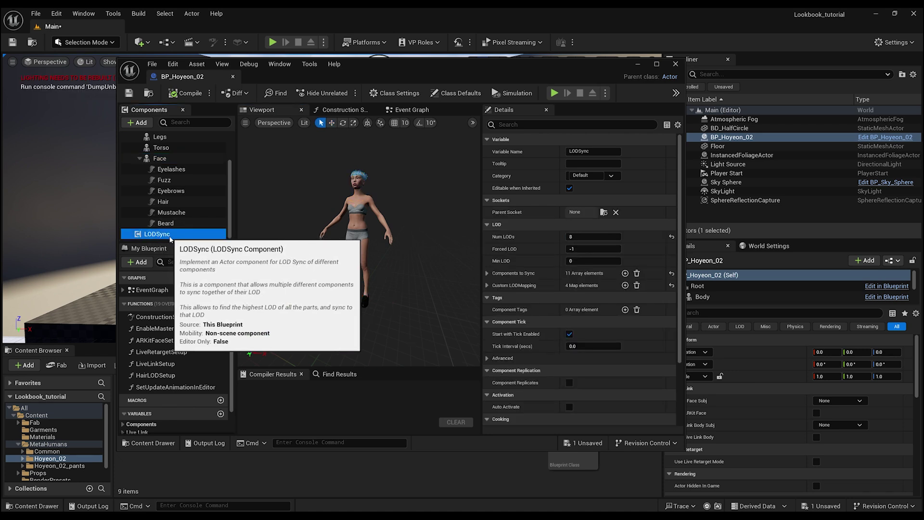
pyautogui.click(581, 236)
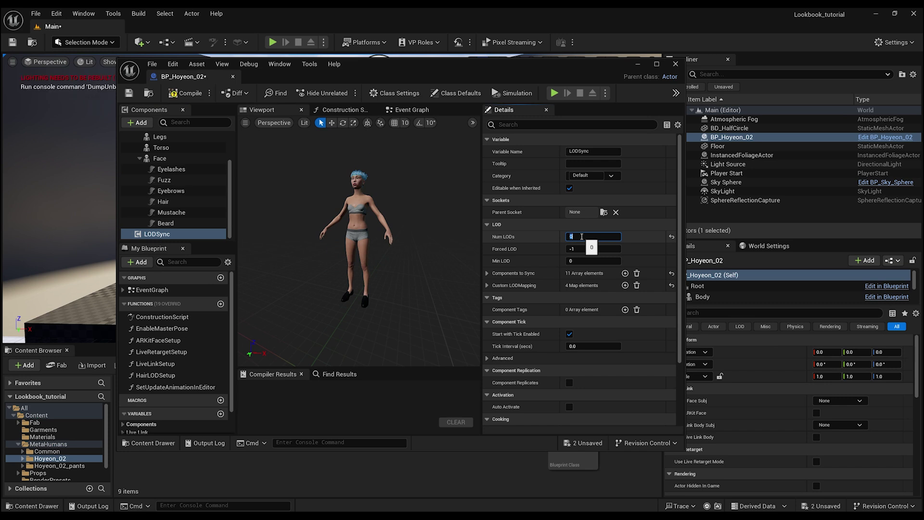
# Step: Compile and save the BP_Hoyeon_02 blueprint
pyautogui.click(636, 239)
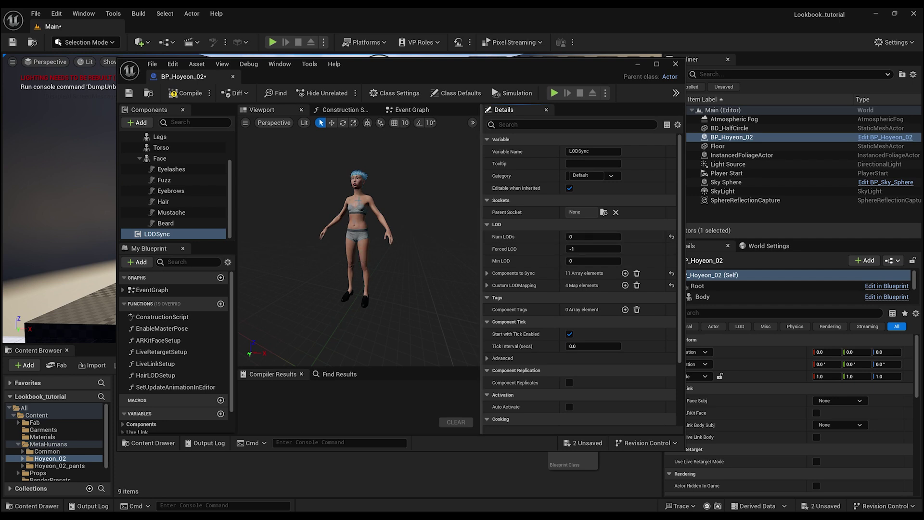
pyautogui.click(172, 93)
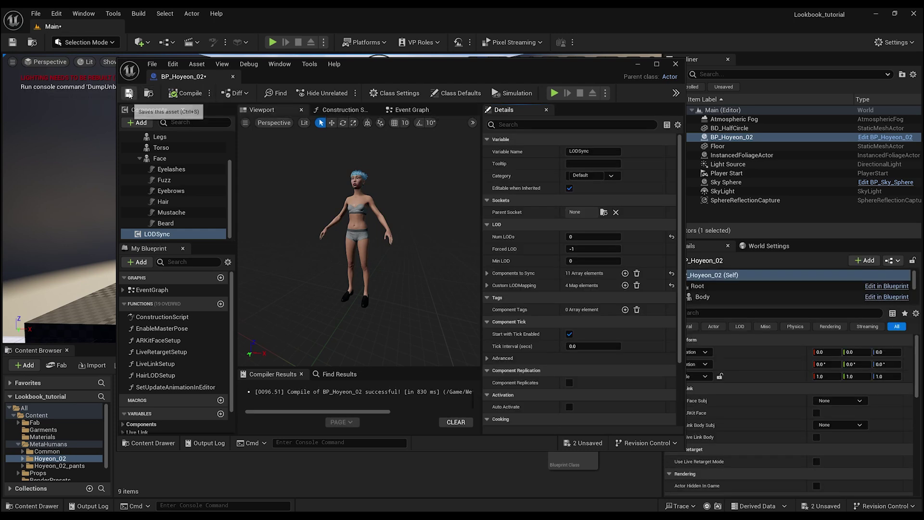
pyautogui.click(129, 93)
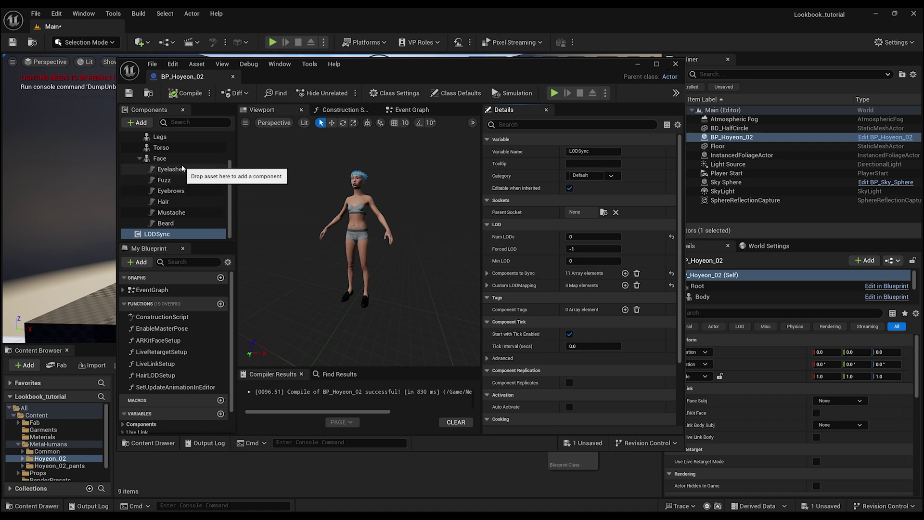
# Step: Examine the skeletal mesh asset assigned to the Feet component and close the BP_Hoyeon_02 blueprint editor
pyautogui.scroll(2, 171, 201)
pyautogui.scroll(1, 171, 201)
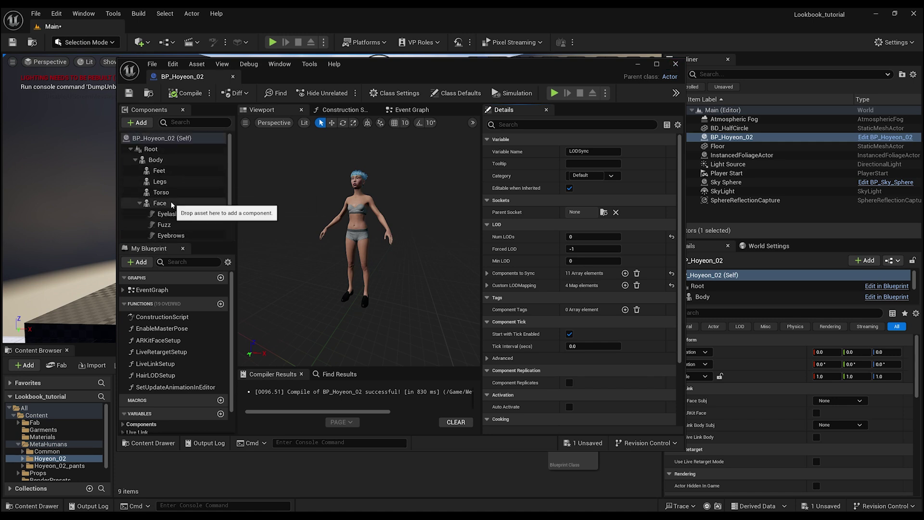
pyautogui.click(166, 173)
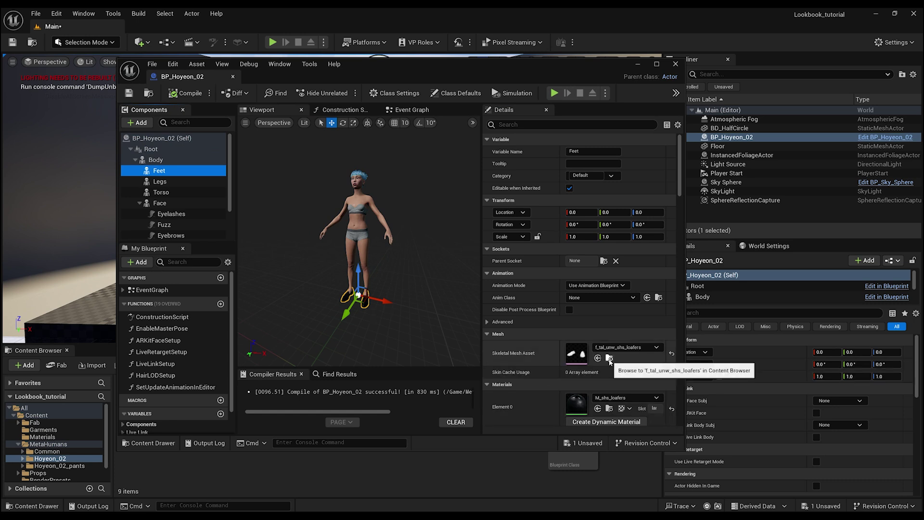
pyautogui.scroll(-1, 610, 362)
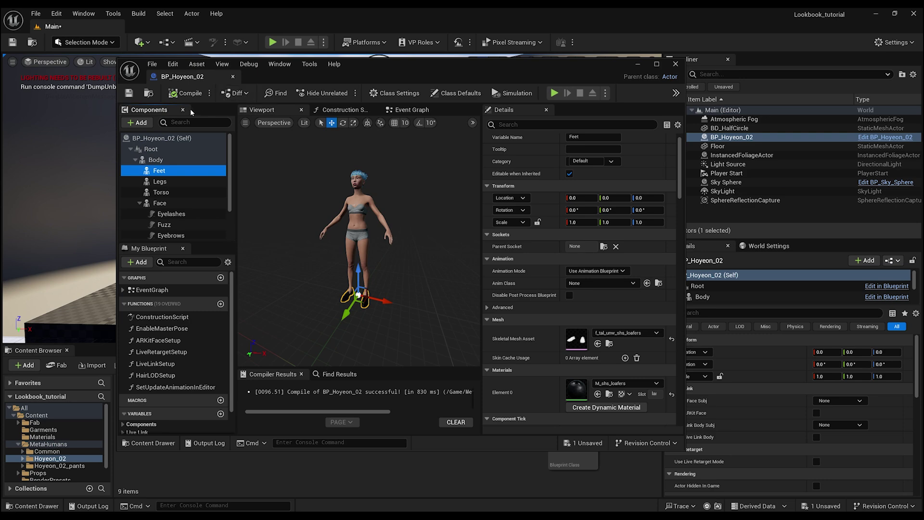
pyautogui.click(676, 63)
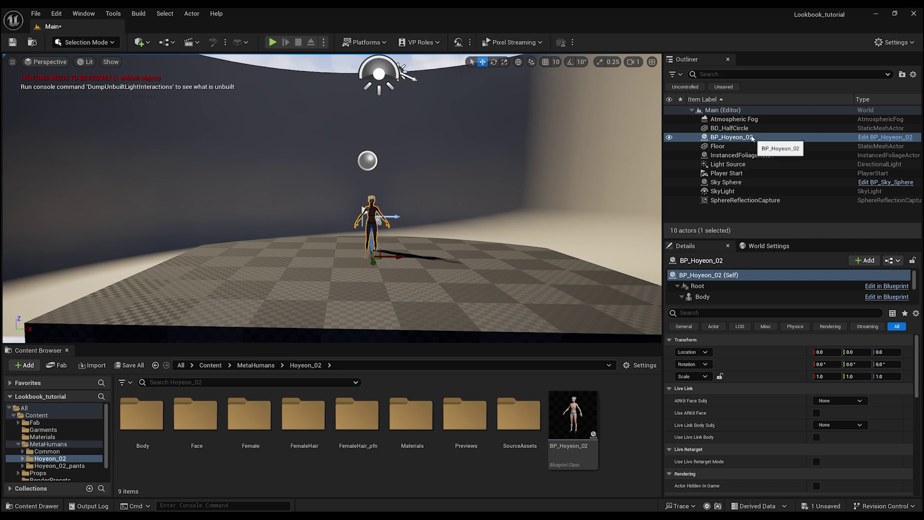
# Step: Select all level actors from Floor through SphereReflectionCapture
pyautogui.click(753, 146)
pyautogui.keyDown('shift'); pyautogui.click(756, 201); pyautogui.keyUp('shift')
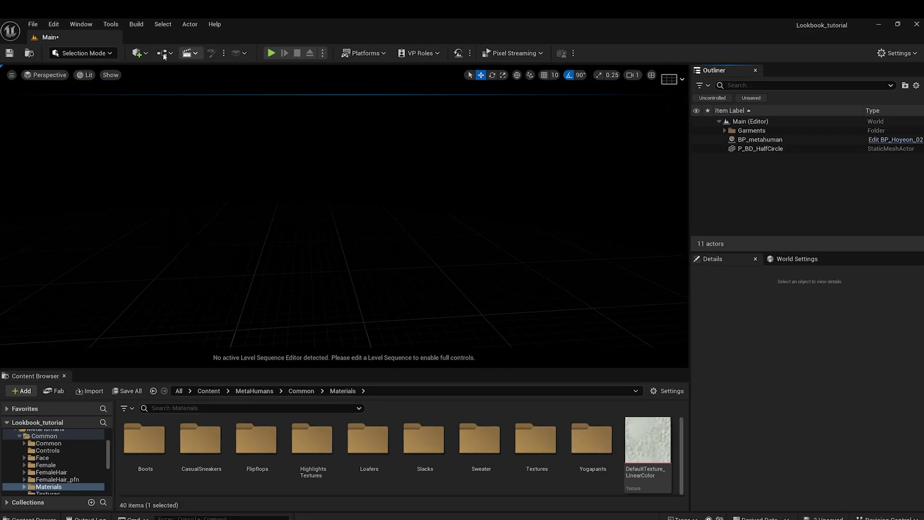
# Step: Add a Rect Light to the level and reset its location to 0, 0, 0
pyautogui.click(142, 55)
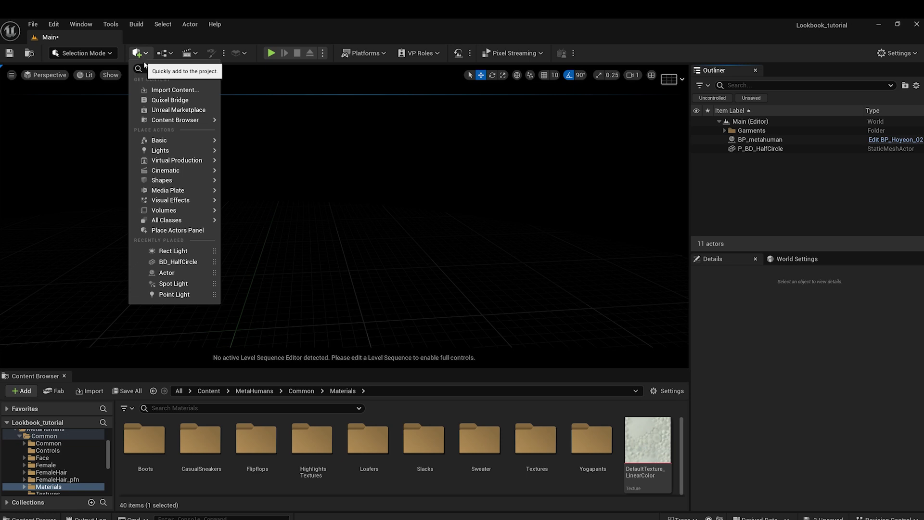
pyautogui.moveTo(182, 151)
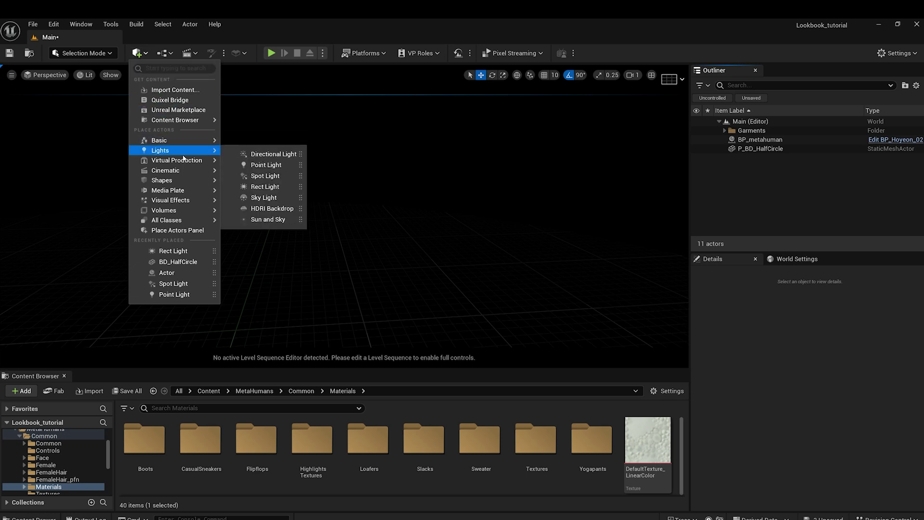
pyautogui.click(270, 187)
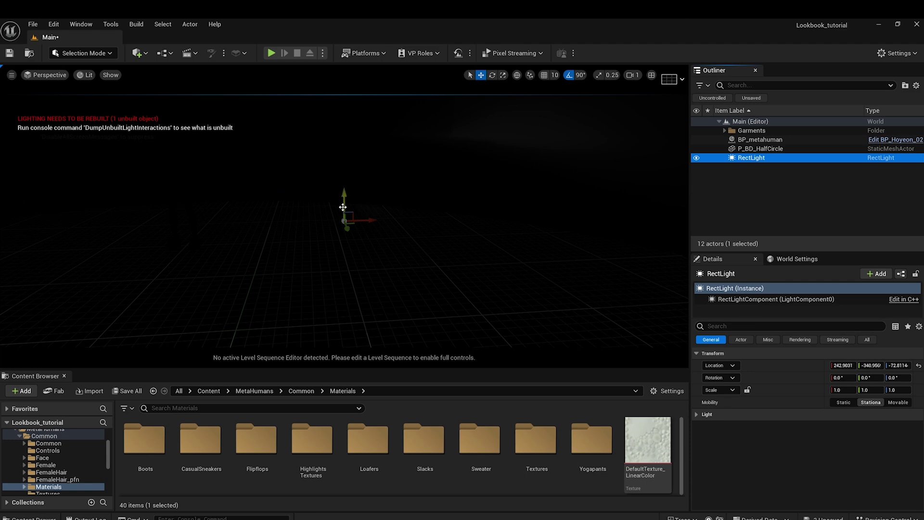
pyautogui.moveTo(344, 203); pyautogui.dragTo(300, 192)
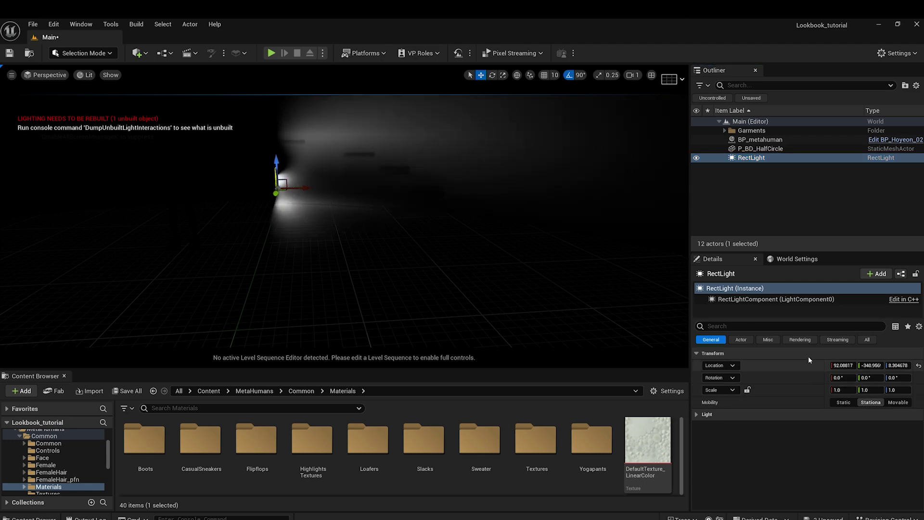
pyautogui.click(918, 366)
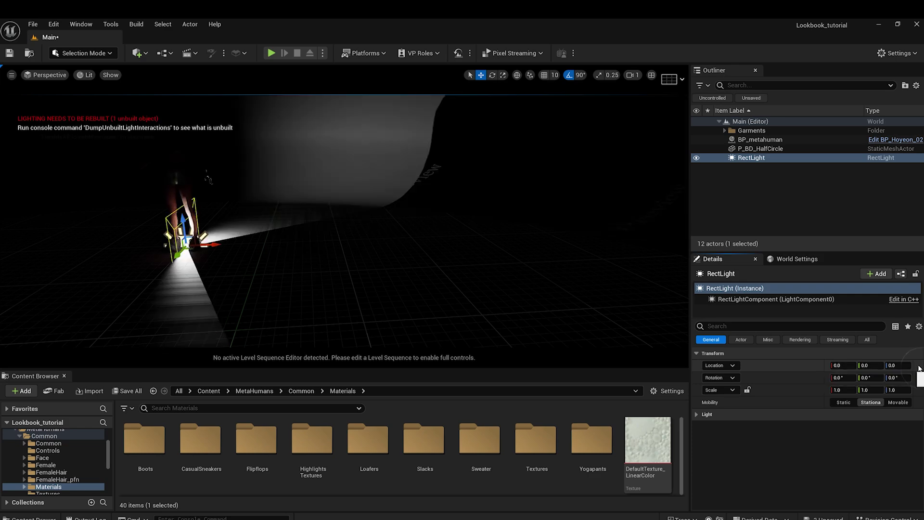
# Step: Set the rect light component's mobility to Movable and rotate the light to -90° about the Z axis
pyautogui.click(840, 300)
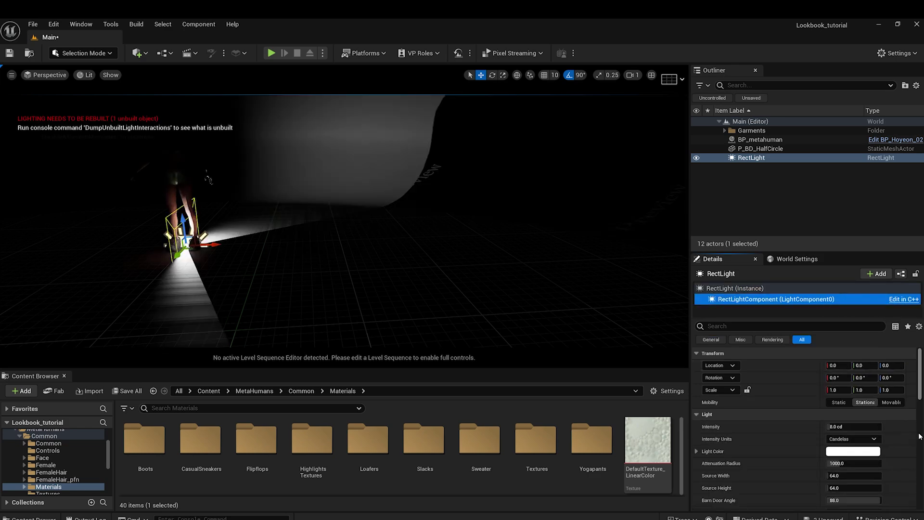
pyautogui.click(894, 402)
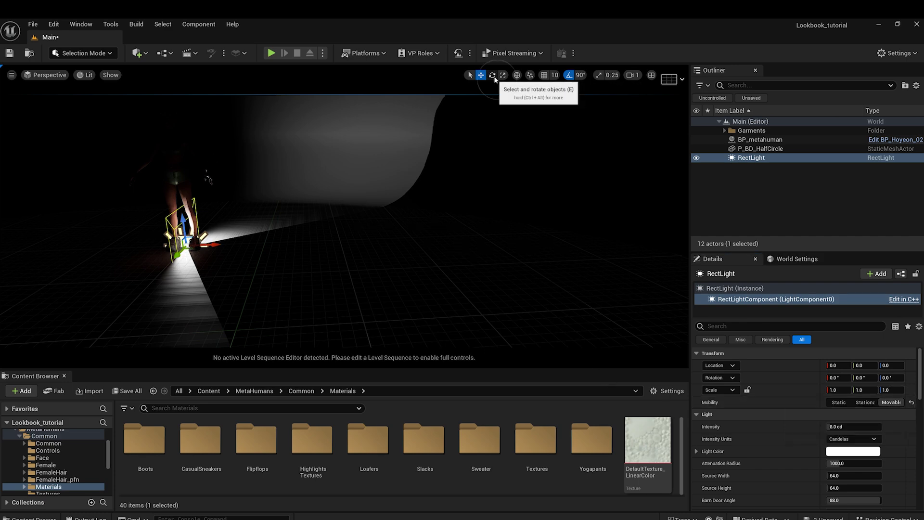
pyautogui.press('e')
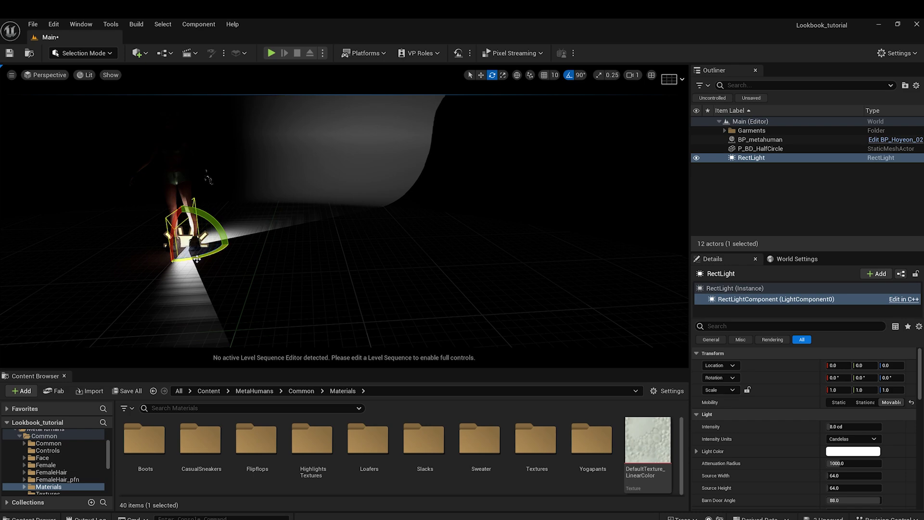
pyautogui.moveTo(198, 261); pyautogui.dragTo(319, 236)
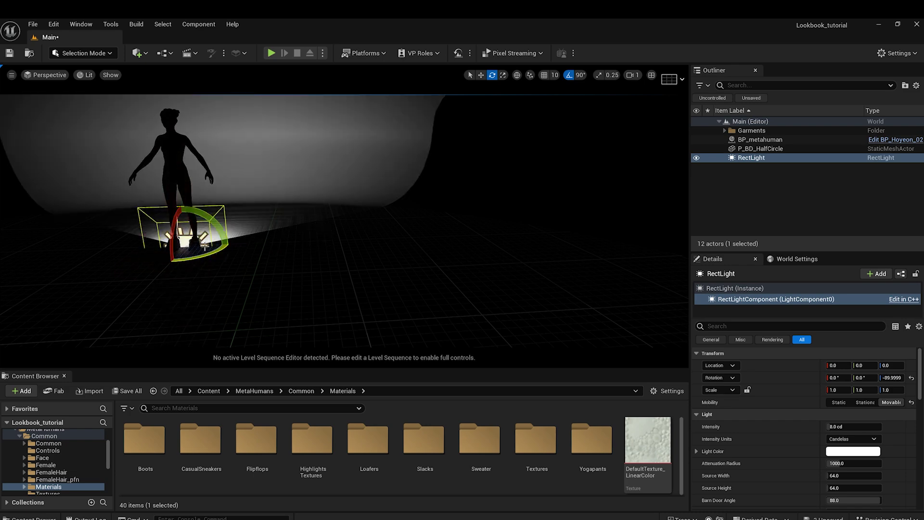
pyautogui.scroll(-2, 139, 285)
pyautogui.moveTo(195, 261); pyautogui.dragTo(178, 268)
pyautogui.rightClick(186, 258)
pyautogui.click(158, 250)
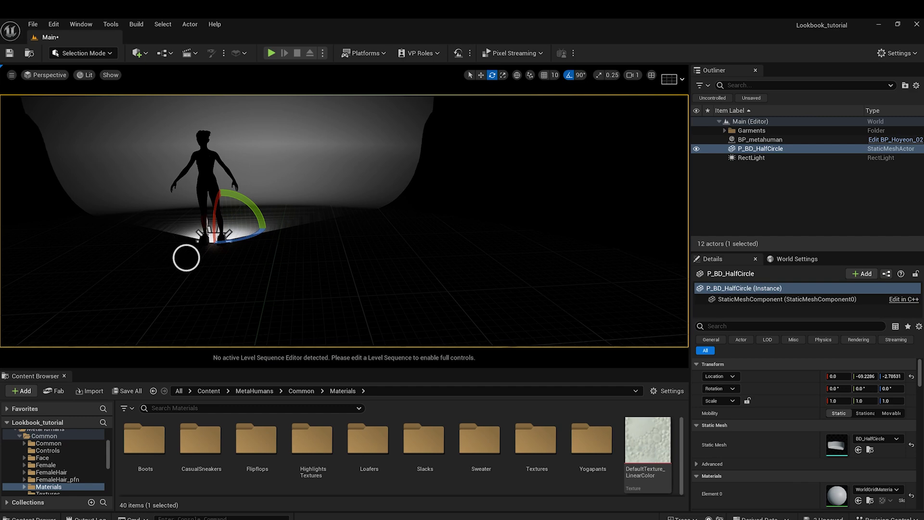
pyautogui.press('f')
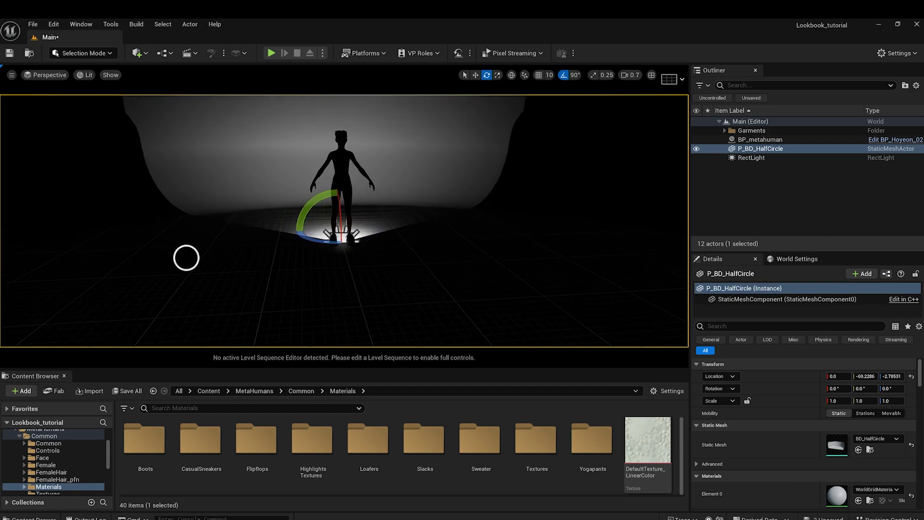
pyautogui.moveTo(187, 258); pyautogui.dragTo(253, 258, button='right')
pyautogui.press('r')
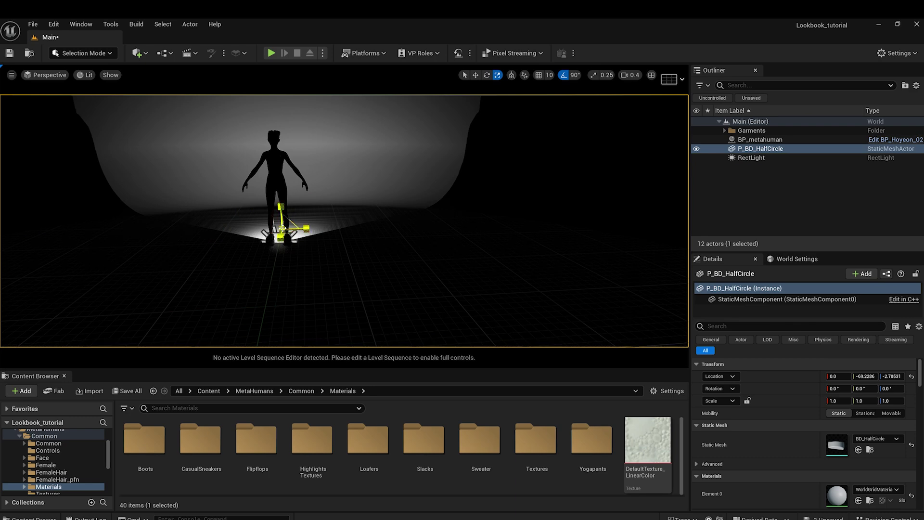
pyautogui.press('w')
pyautogui.moveTo(283, 239); pyautogui.dragTo(276, 309)
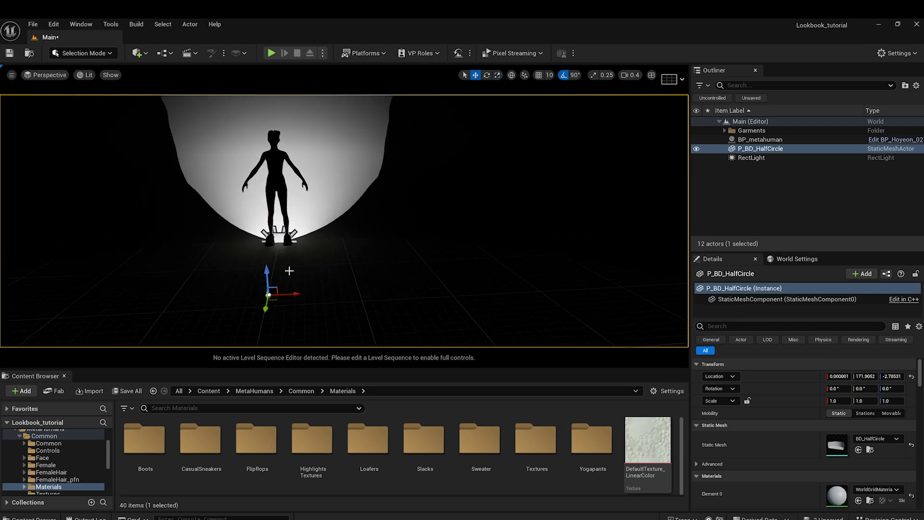
pyautogui.keyDown('alt'); pyautogui.moveTo(289, 270); pyautogui.dragTo(367, 270); pyautogui.keyUp('alt')
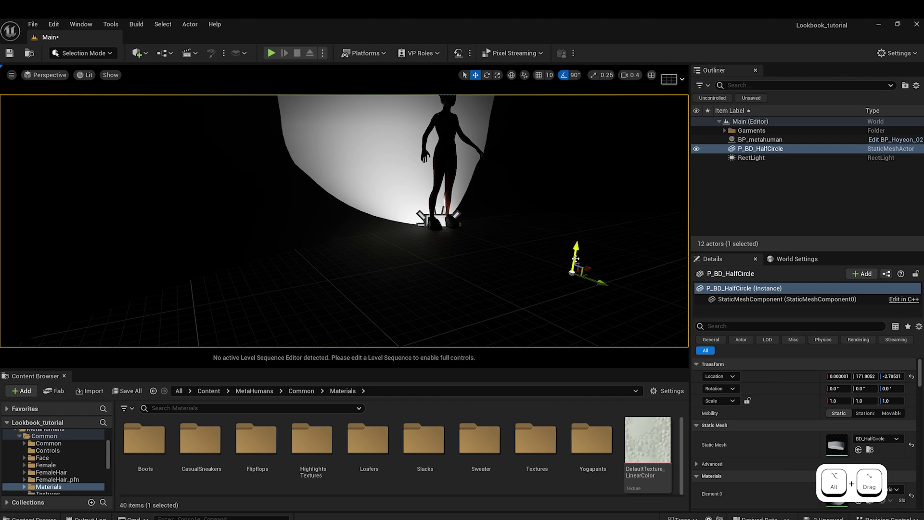
pyautogui.hotkey('ctrl', 'z')
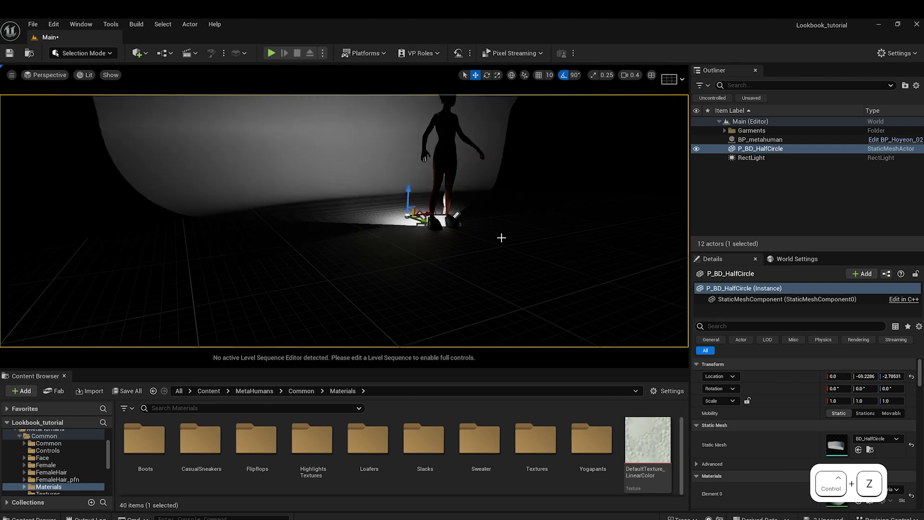
# Step: Move the RectLight in front of the character and raise it to body height, at about Y 257 and Z 97
pyautogui.click(749, 158)
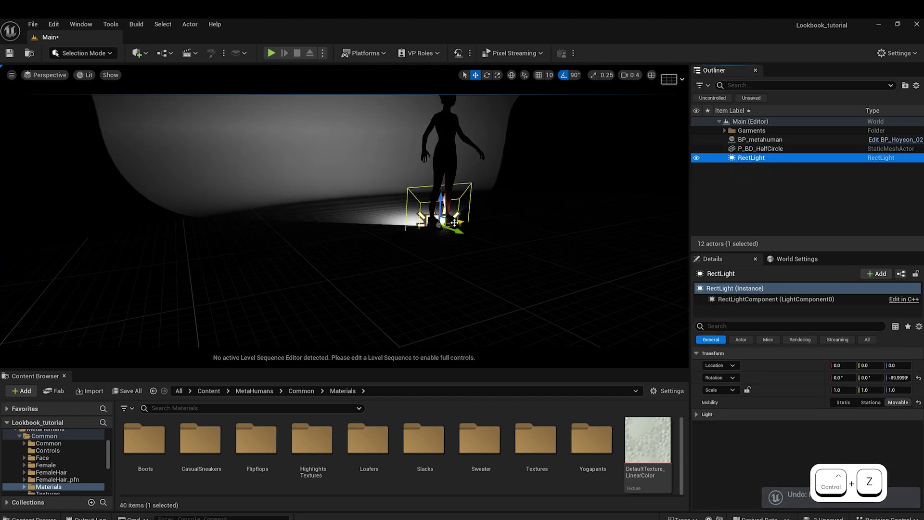
pyautogui.moveTo(457, 230); pyautogui.dragTo(602, 308)
pyautogui.moveTo(566, 252); pyautogui.dragTo(570, 198)
pyautogui.moveTo(570, 198); pyautogui.dragTo(613, 162, button='right')
pyautogui.moveTo(504, 270)
pyautogui.mouseDown()
pyautogui.moveTo(588, 283)
pyautogui.moveTo(500, 280)
pyautogui.mouseUp()
pyautogui.click(55, 77)
pyautogui.click(69, 196)
pyautogui.scroll(5, 235, 258)
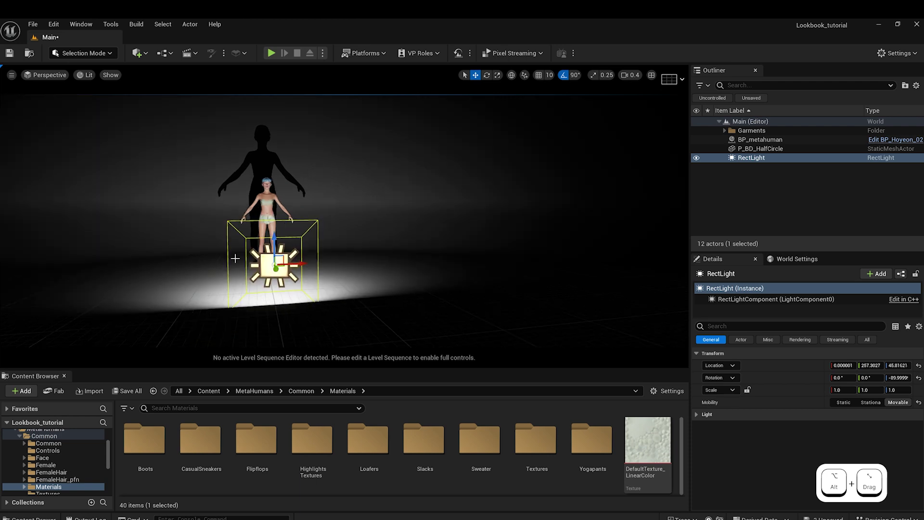
pyautogui.moveTo(259, 283); pyautogui.dragTo(260, 221)
# Step: Set the rect light component's intensity to about 4.27 cd and its attenuation radius to 16384
pyautogui.click(753, 299)
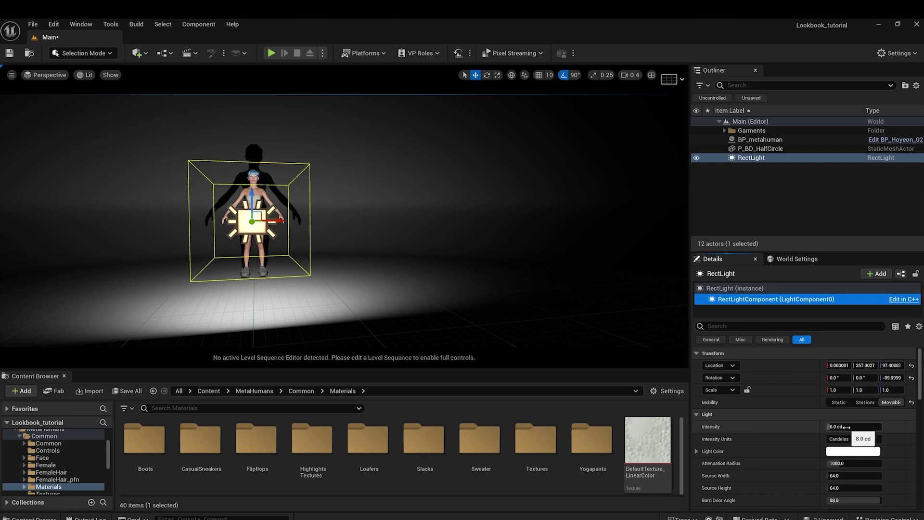
pyautogui.moveTo(845, 427); pyautogui.dragTo(846, 427)
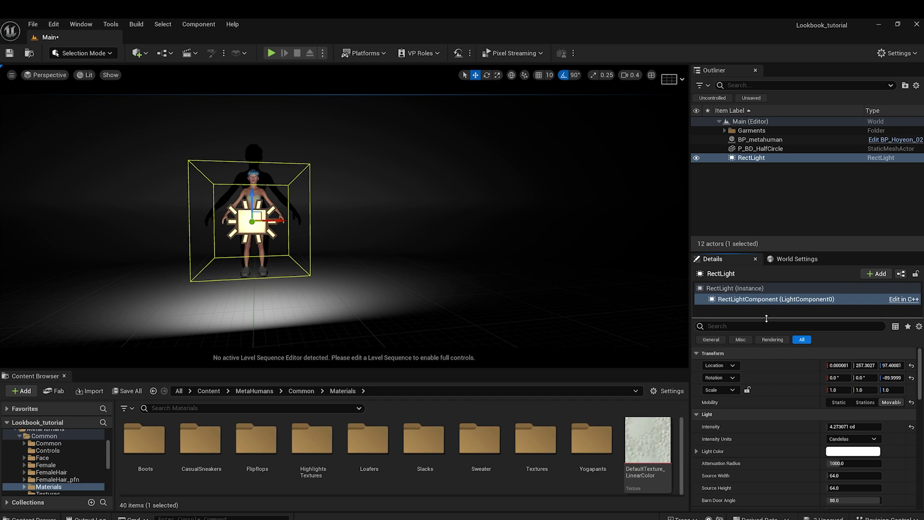
pyautogui.moveTo(766, 319); pyautogui.dragTo(769, 305)
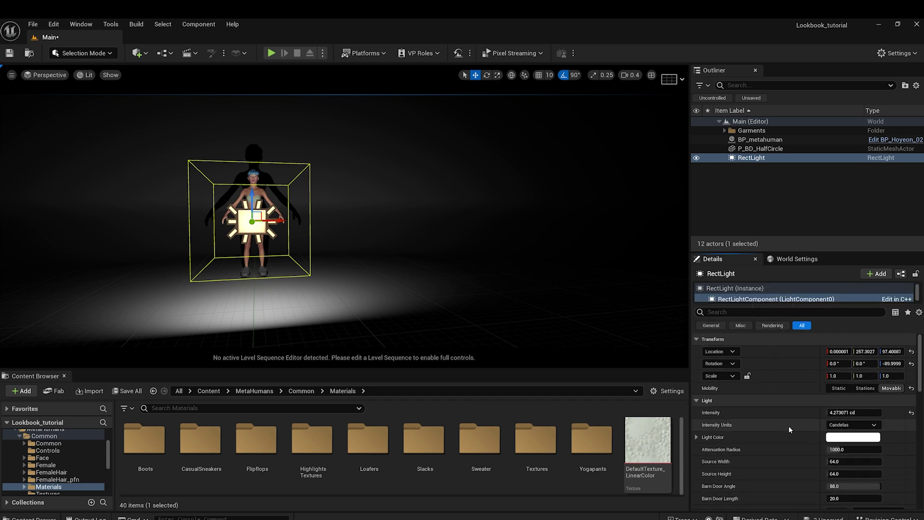
pyautogui.scroll(-2, 884, 435)
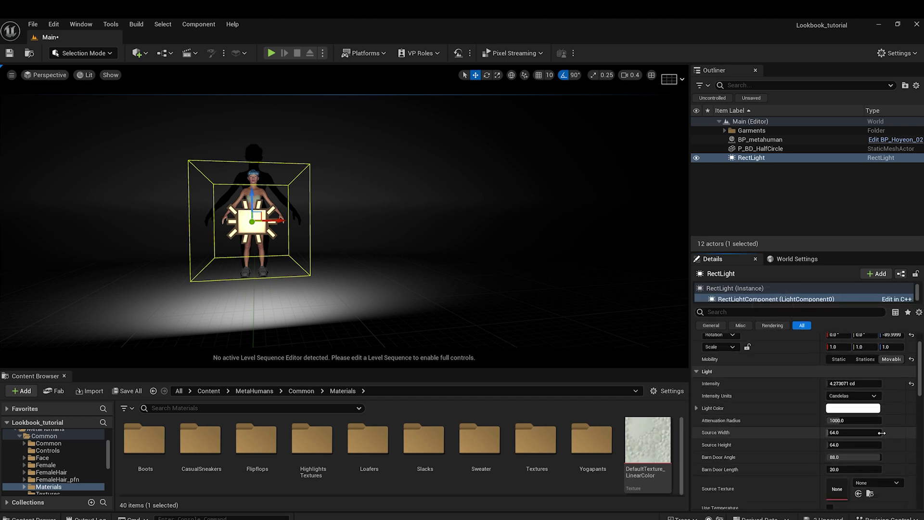
pyautogui.scroll(-1, 882, 433)
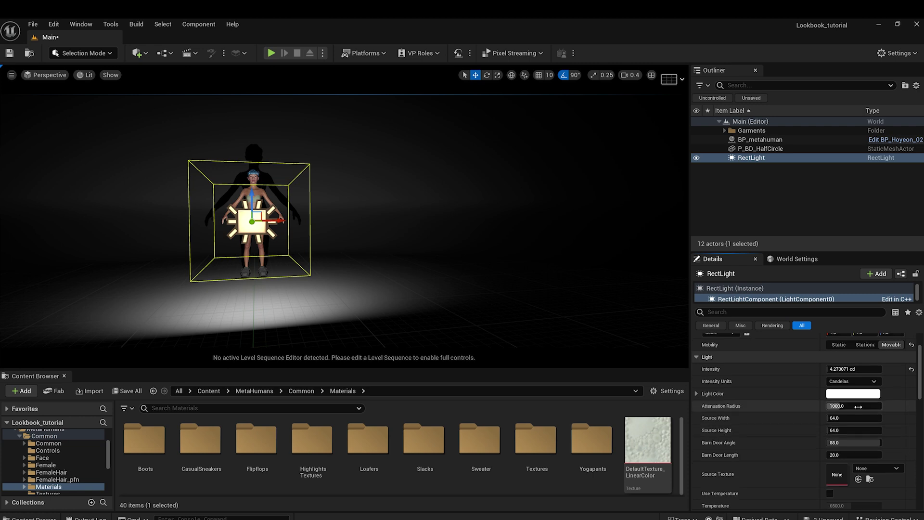
pyautogui.moveTo(835, 406); pyautogui.dragTo(923, 410)
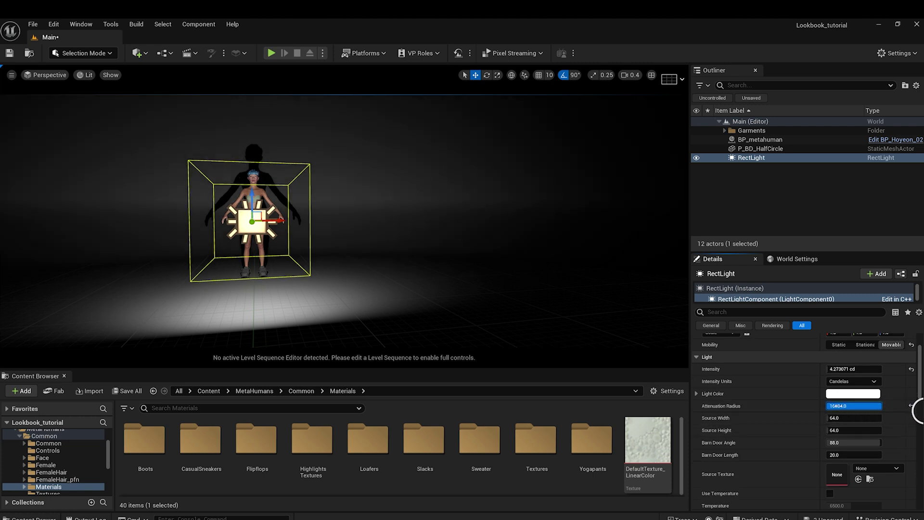
# Step: Set the rect light's source width to 200 and source height to 100
pyautogui.click(856, 419)
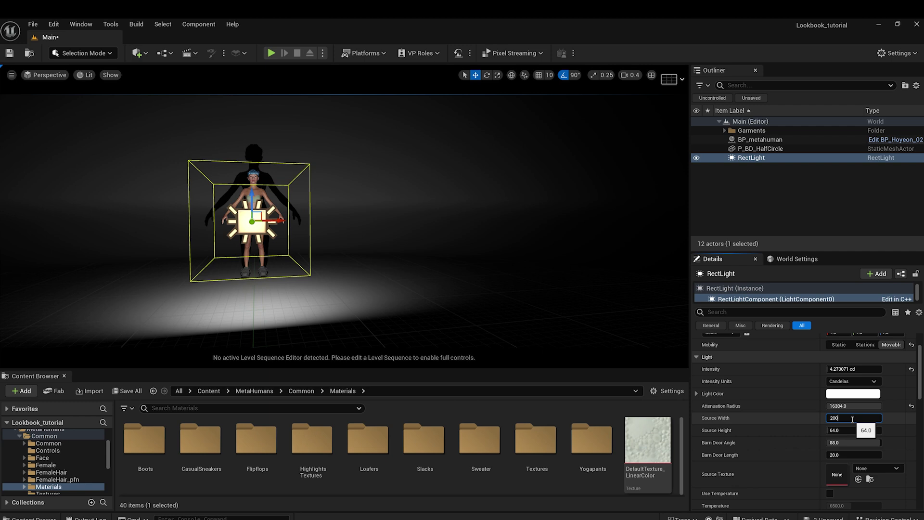
pyautogui.click(847, 431)
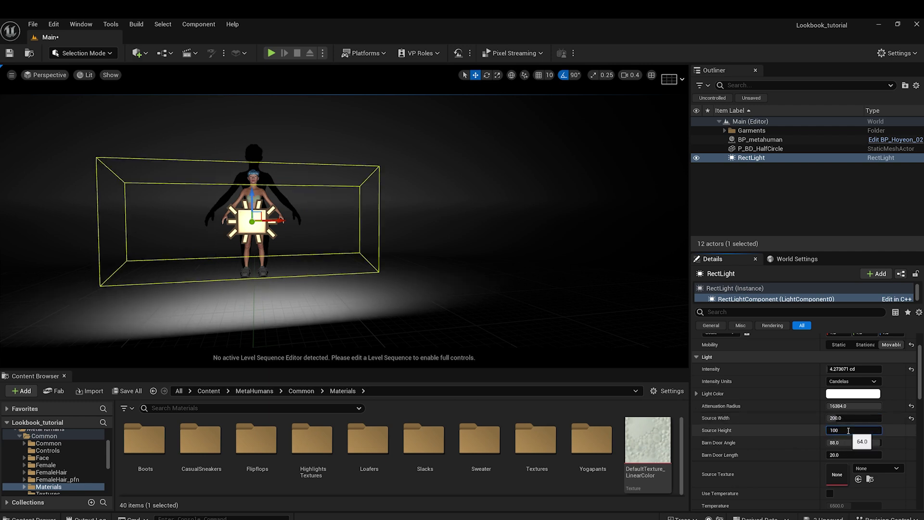
pyautogui.write('100')
pyautogui.press('Return')
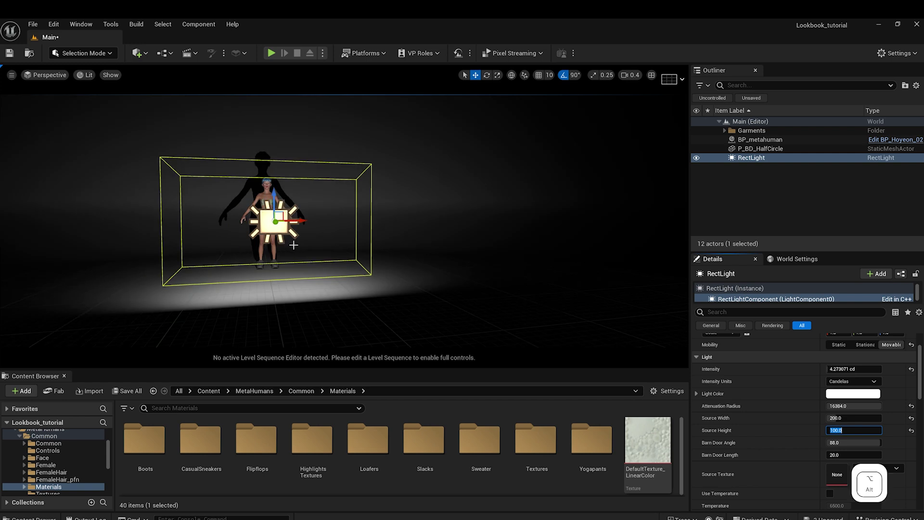
# Step: Move the RectLight farther away from the front of the character along the Y axis
pyautogui.keyDown('alt'); pyautogui.moveTo(282, 213); pyautogui.dragTo(588, 231); pyautogui.keyUp('alt')
pyautogui.moveTo(515, 224); pyautogui.dragTo(637, 260)
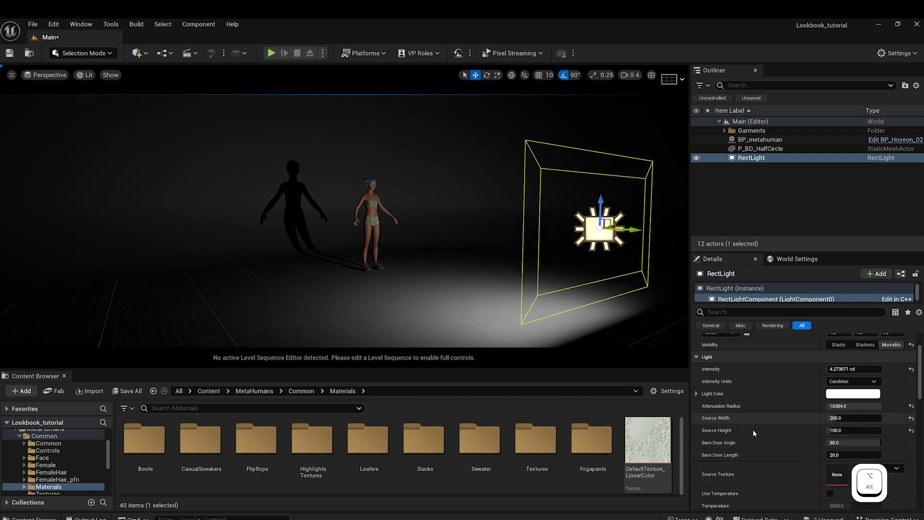
# Step: Set the rect light's barn door angle to 90 and its barn door length to about 36.54
pyautogui.scroll(-2, 818, 437)
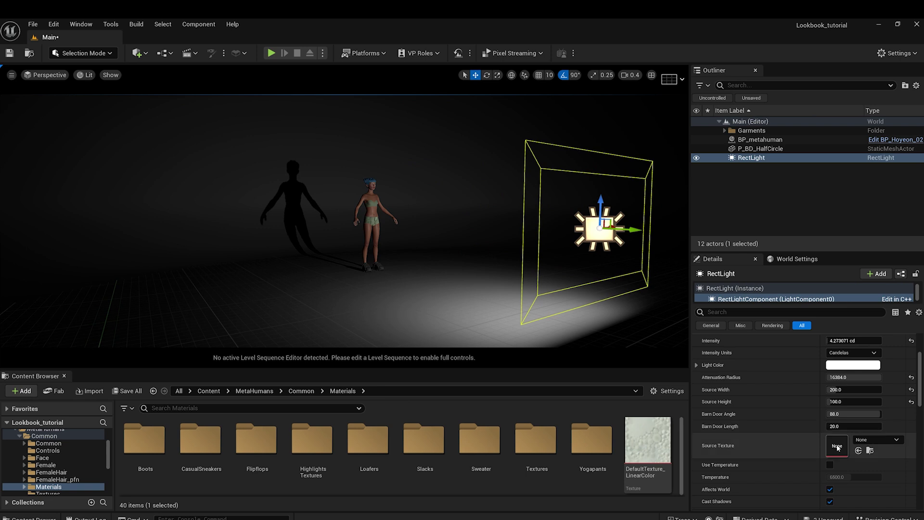
pyautogui.moveTo(844, 415); pyautogui.dragTo(890, 427)
# Step: Enable Use Temperature on the rect light and set its temperature to 8000
pyautogui.scroll(-3, 838, 458)
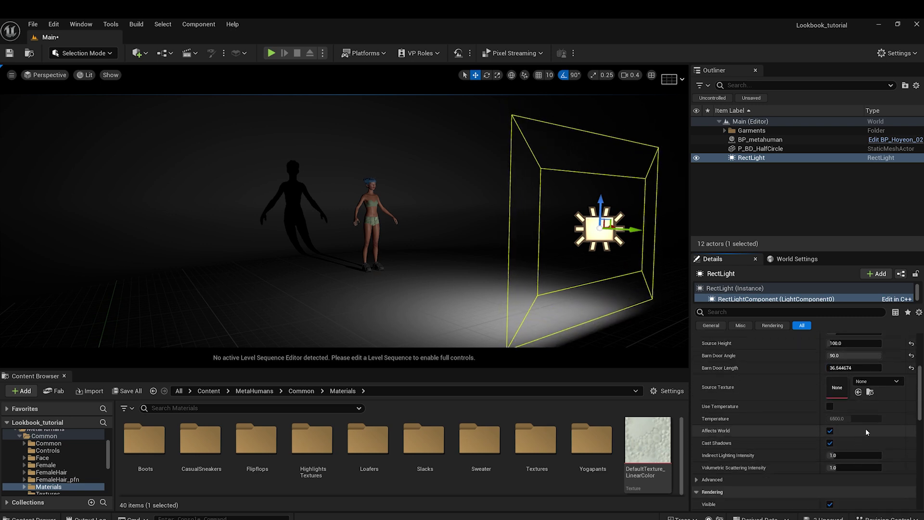
pyautogui.click(828, 408)
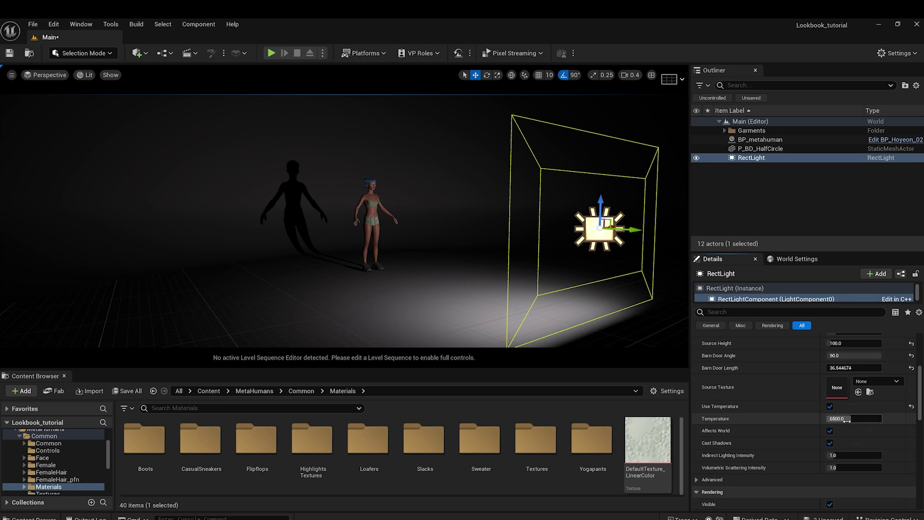
pyautogui.moveTo(846, 420); pyautogui.dragTo(849, 424)
pyautogui.click(849, 422)
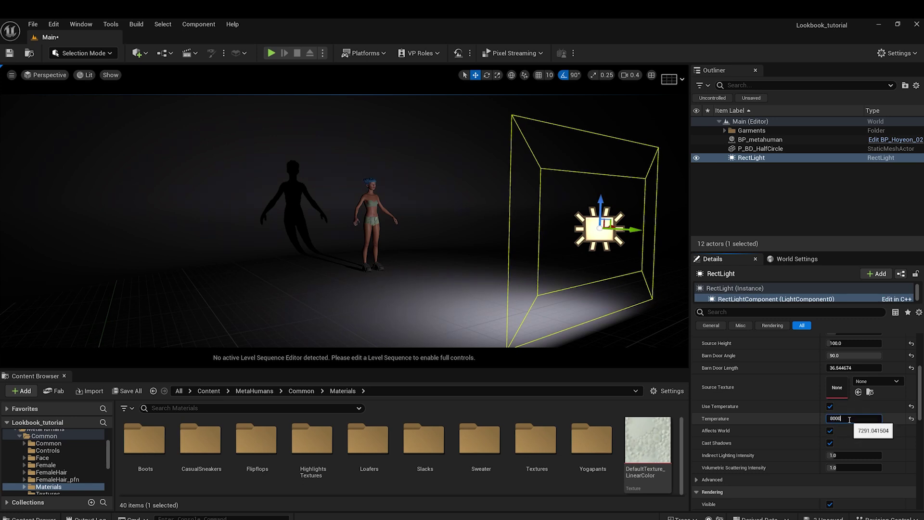
pyautogui.write('8000')
pyautogui.press('Return')
# Step: Raise the rect light's indirect lighting intensity to 6.0 and its volumetric scattering intensity to 4.0
pyautogui.scroll(-1, 853, 430)
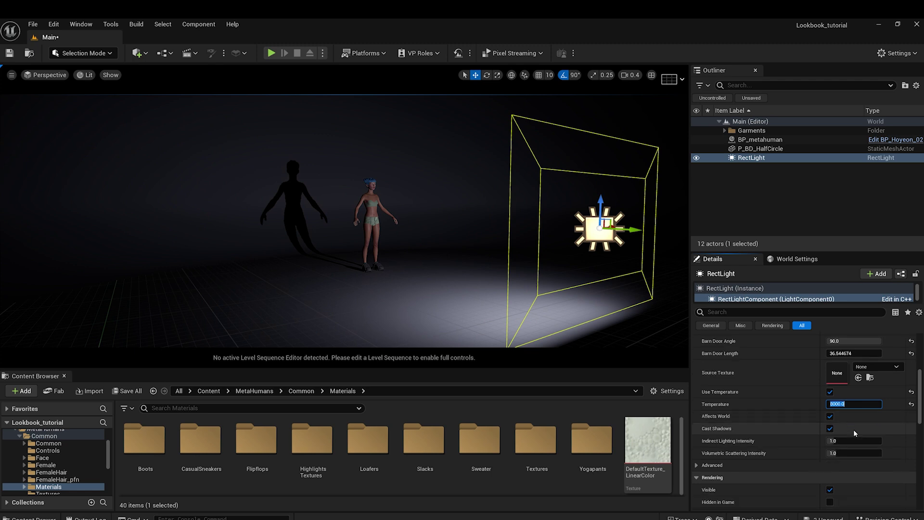
pyautogui.scroll(-1, 853, 429)
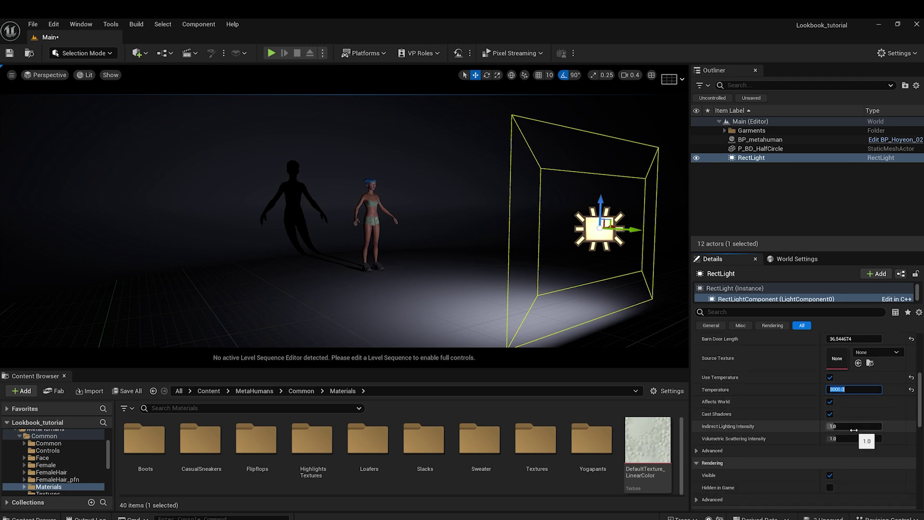
pyautogui.moveTo(830, 426); pyautogui.dragTo(923, 438)
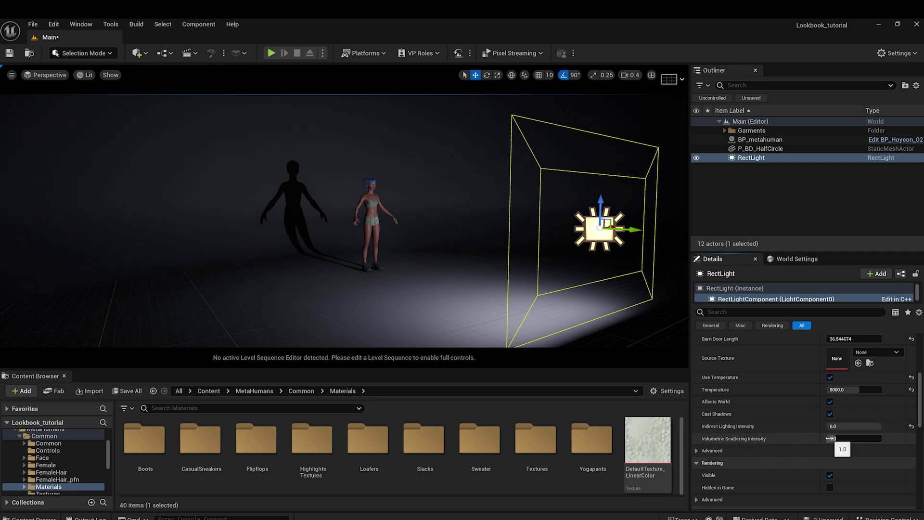
pyautogui.moveTo(830, 438); pyautogui.dragTo(923, 455)
pyautogui.moveTo(860, 438); pyautogui.dragTo(923, 449)
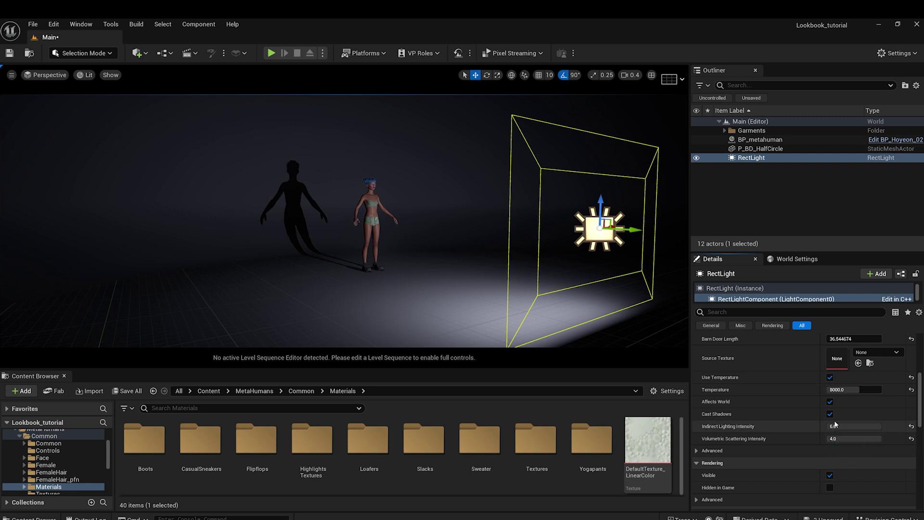
# Step: Examine the rect light's remaining rendering, Lightmass, performance, light function, light profile and ray tracing settings
pyautogui.scroll(-1, 835, 423)
pyautogui.scroll(-3, 872, 421)
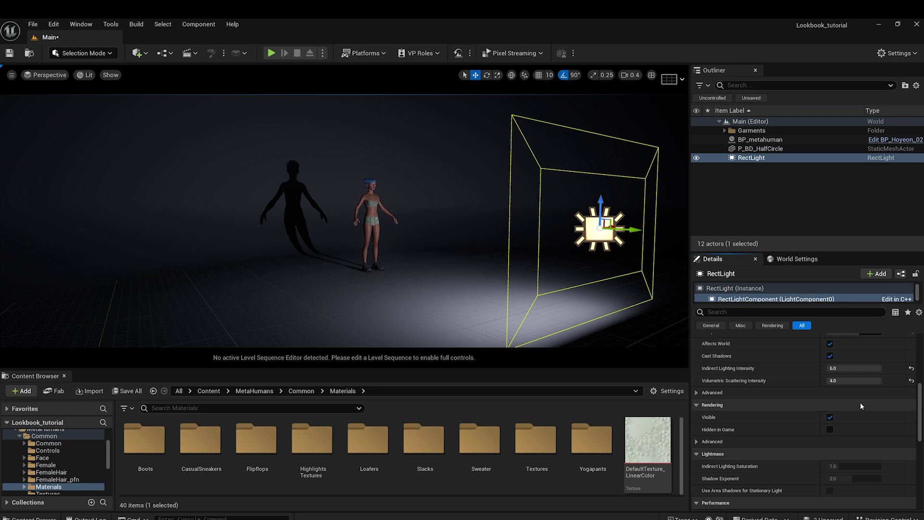
pyautogui.scroll(-10, 861, 406)
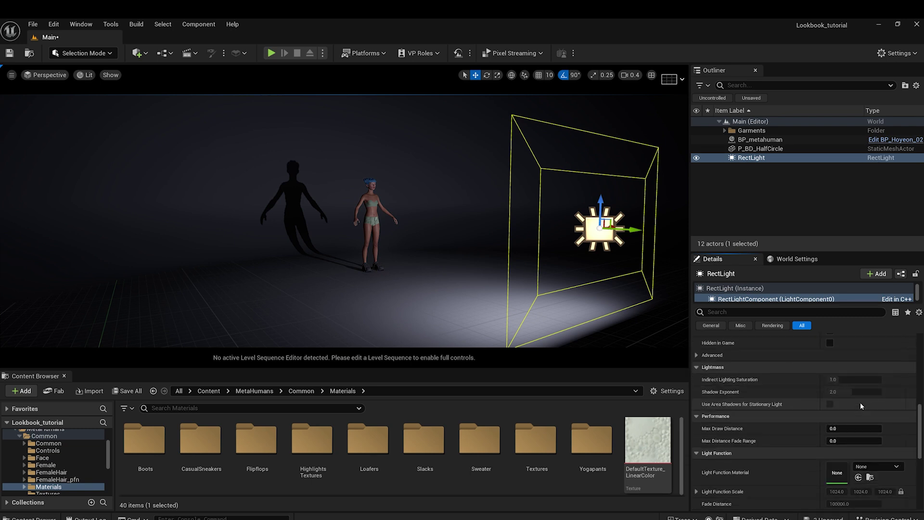
pyautogui.scroll(-9, 861, 406)
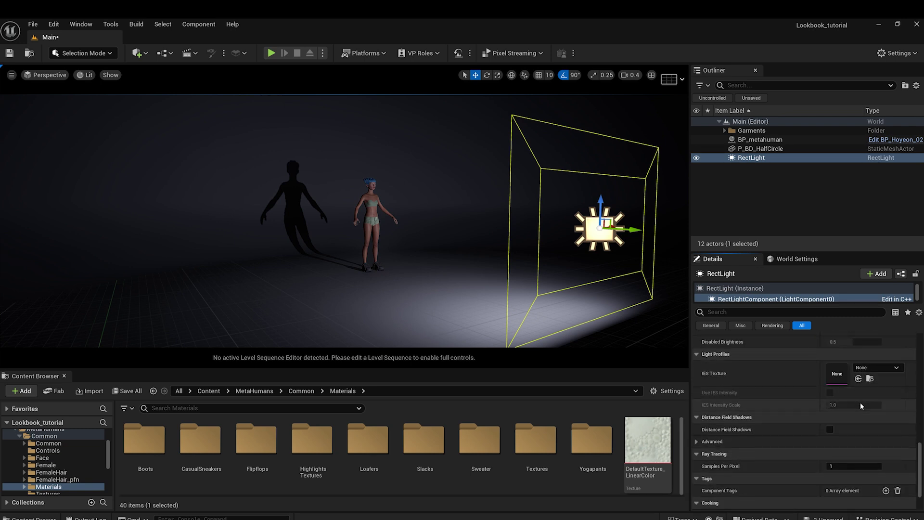
pyautogui.scroll(-2, 860, 404)
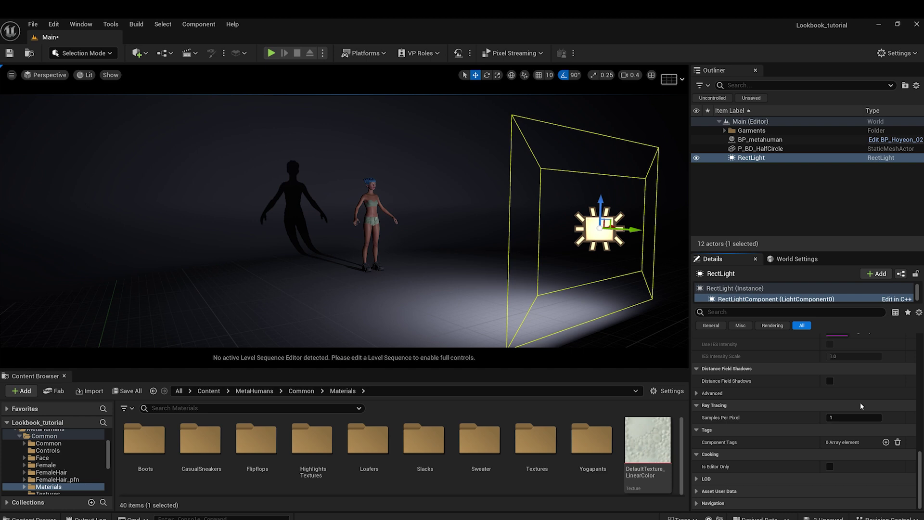
pyautogui.scroll(9, 859, 403)
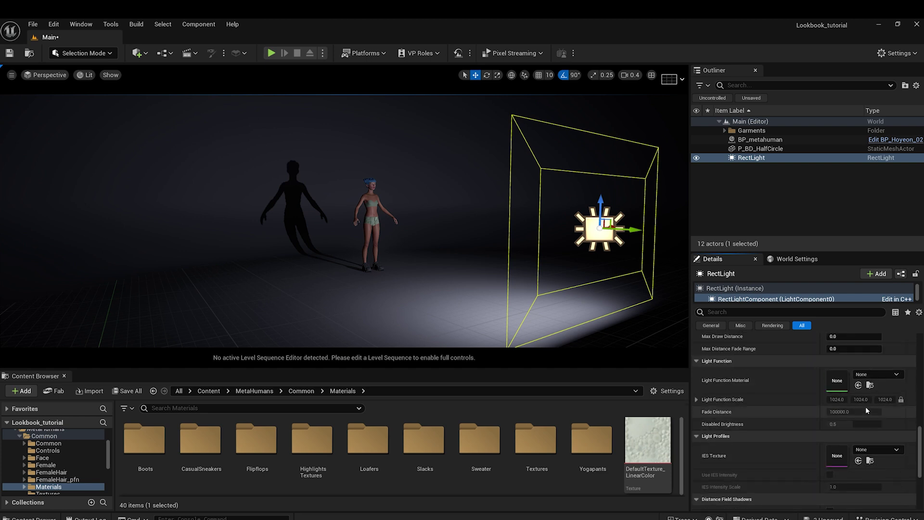
pyautogui.scroll(6, 865, 406)
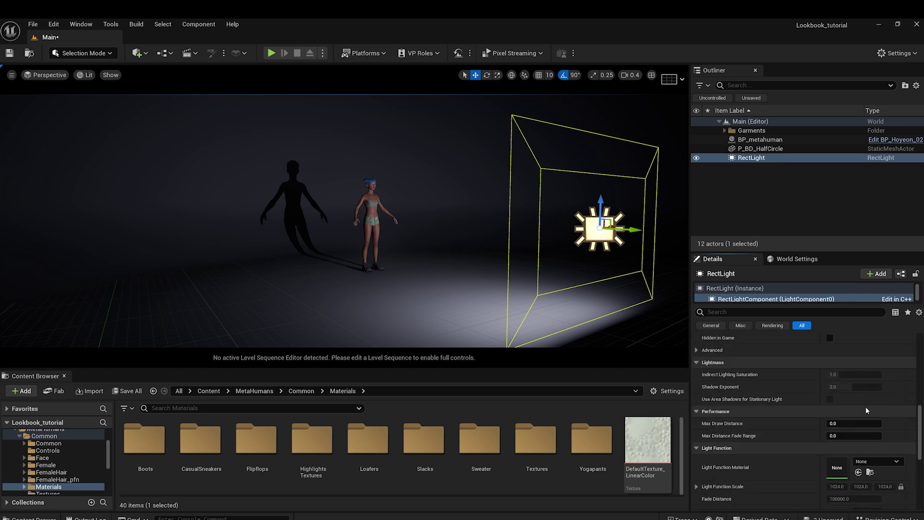
pyautogui.scroll(1, 865, 410)
pyautogui.scroll(2, 865, 406)
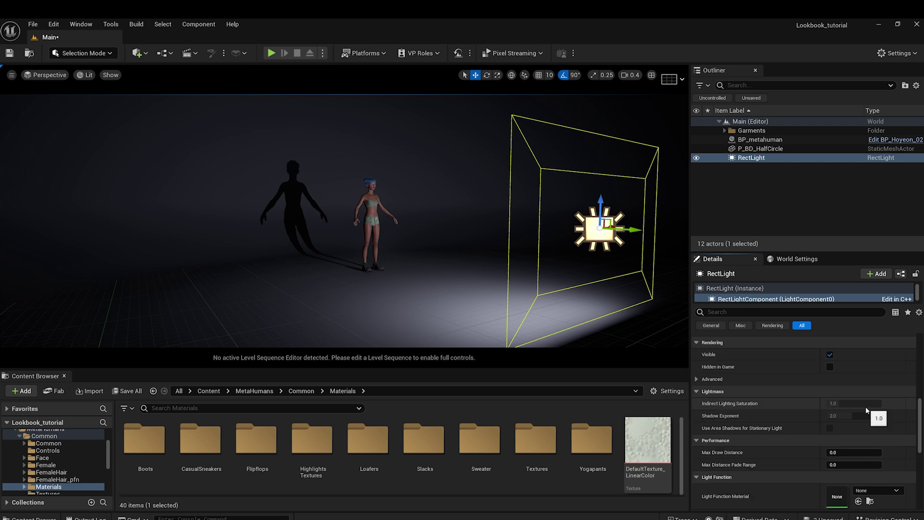
pyautogui.click(697, 393)
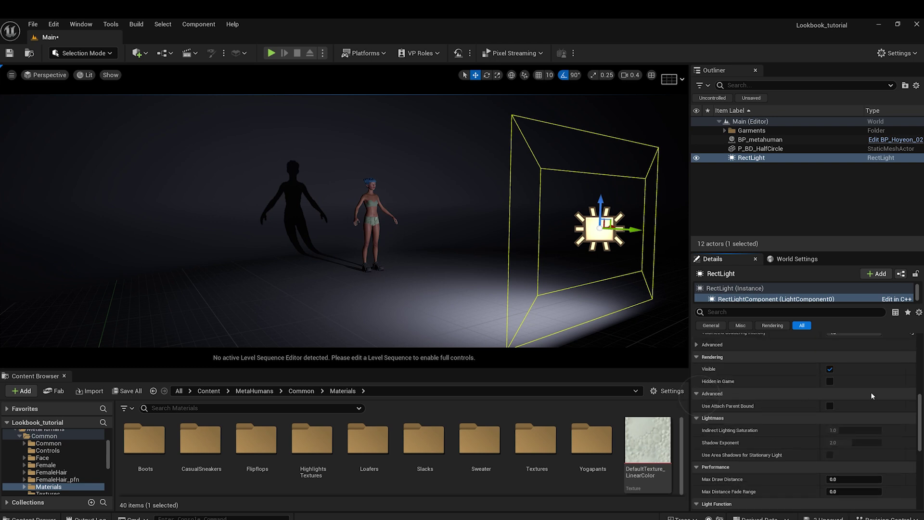
# Step: Disable Cast Dynamic Shadows in the rect light's advanced light settings
pyautogui.scroll(4, 827, 393)
pyautogui.click(702, 402)
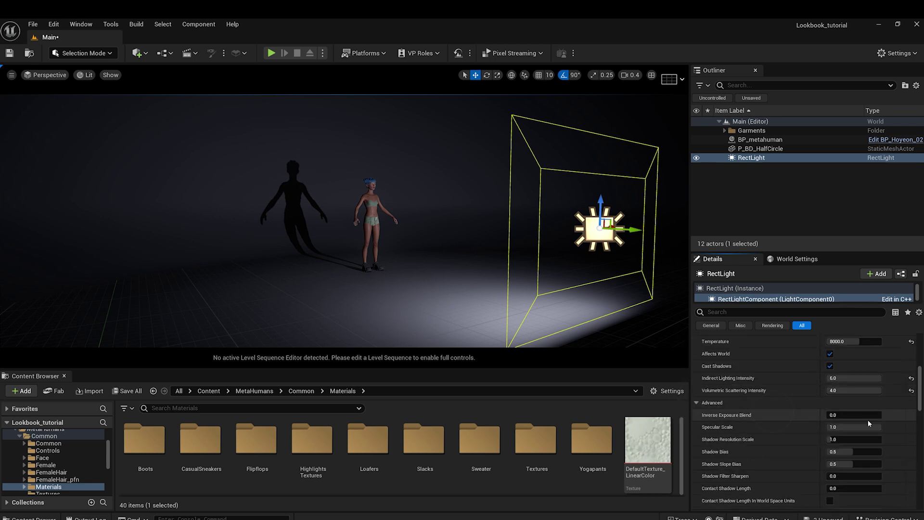
pyautogui.scroll(-3, 866, 407)
pyautogui.scroll(-4, 864, 424)
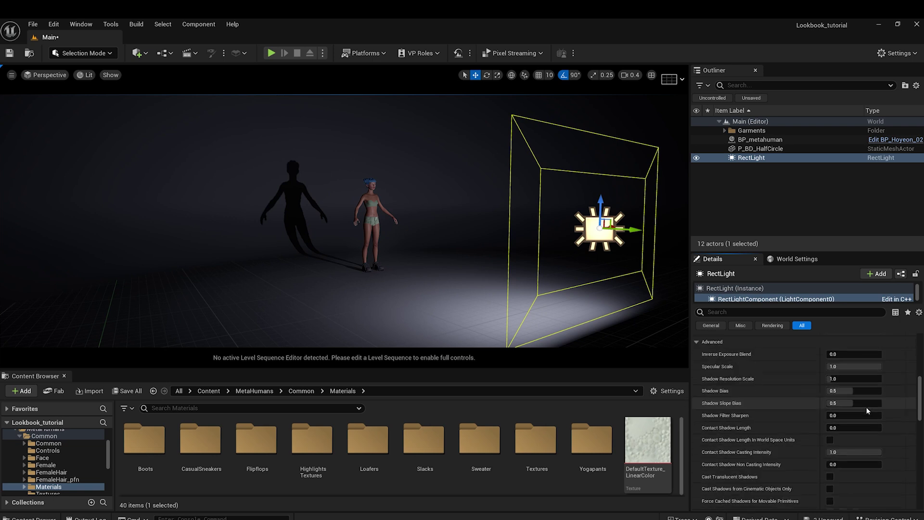
pyautogui.scroll(-2, 860, 451)
pyautogui.click(829, 466)
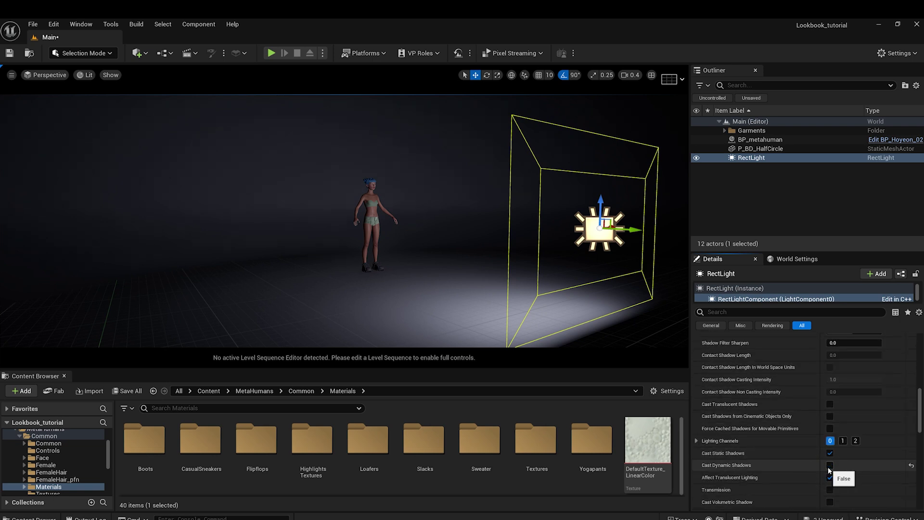
pyautogui.click(829, 466)
pyautogui.click(829, 467)
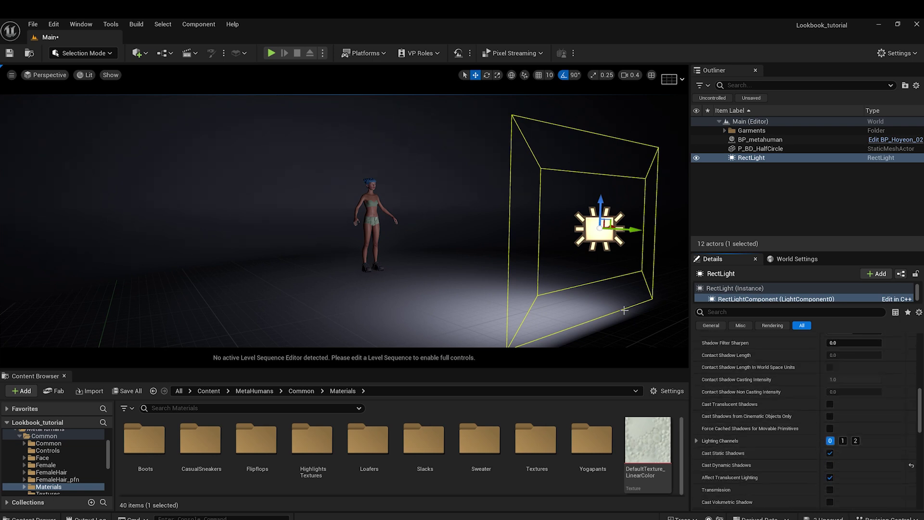
# Step: Add an empty Actor to the scene and reset its location to the origin
pyautogui.keyDown('alt'); pyautogui.moveTo(557, 222); pyautogui.dragTo(571, 241); pyautogui.keyUp('alt')
pyautogui.keyDown('alt'); pyautogui.moveTo(362, 262); pyautogui.dragTo(361, 262); pyautogui.keyUp('alt')
pyautogui.scroll(4, 363, 263)
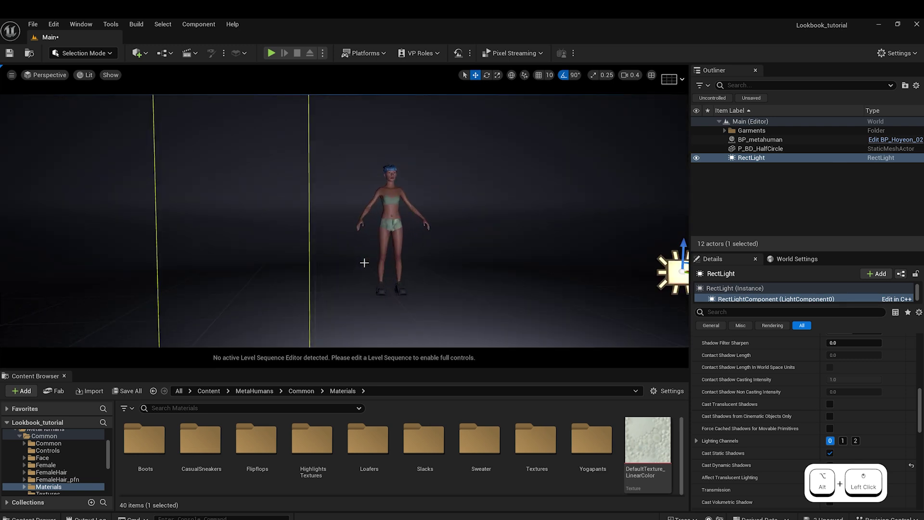
pyautogui.scroll(-4, 364, 263)
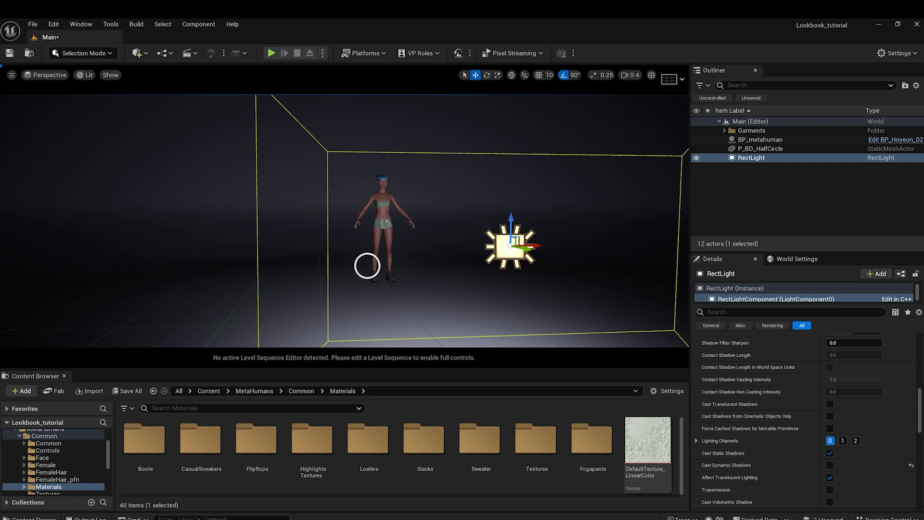
pyautogui.keyDown('alt'); pyautogui.moveTo(367, 265); pyautogui.dragTo(365, 264); pyautogui.keyUp('alt')
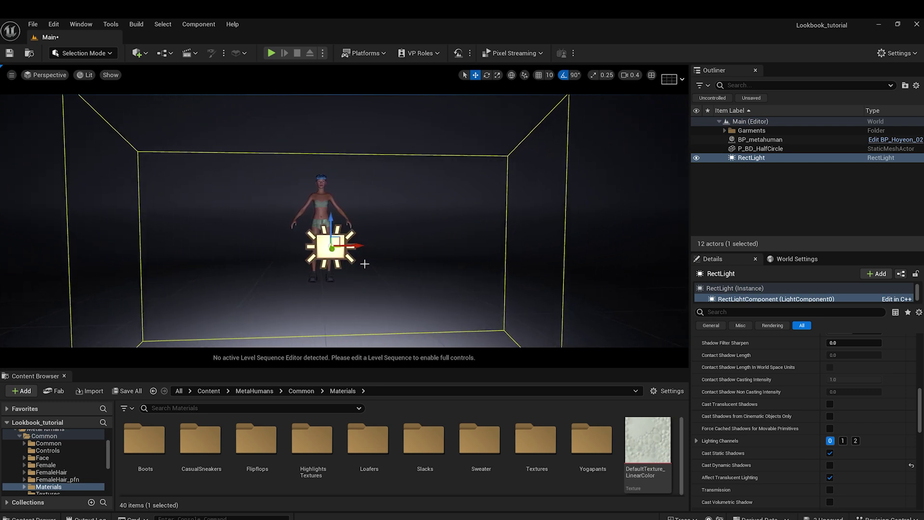
pyautogui.scroll(3, 365, 264)
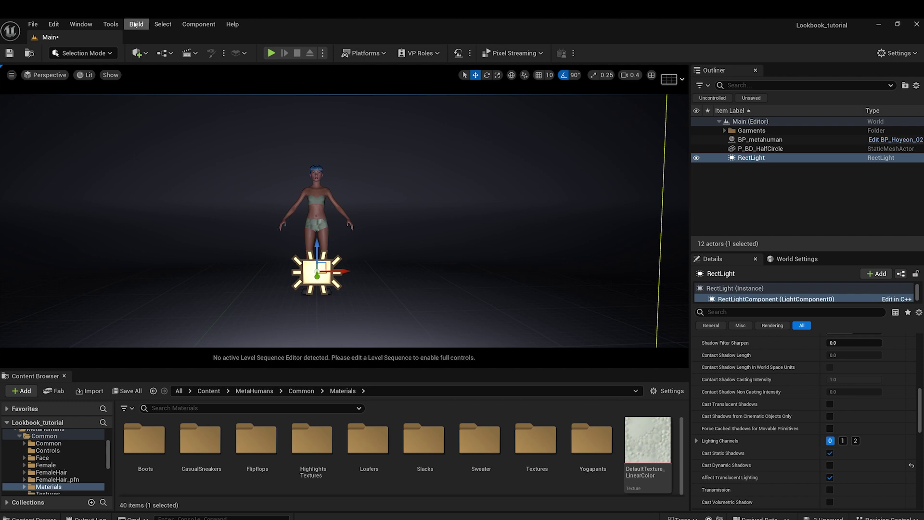
pyautogui.click(143, 55)
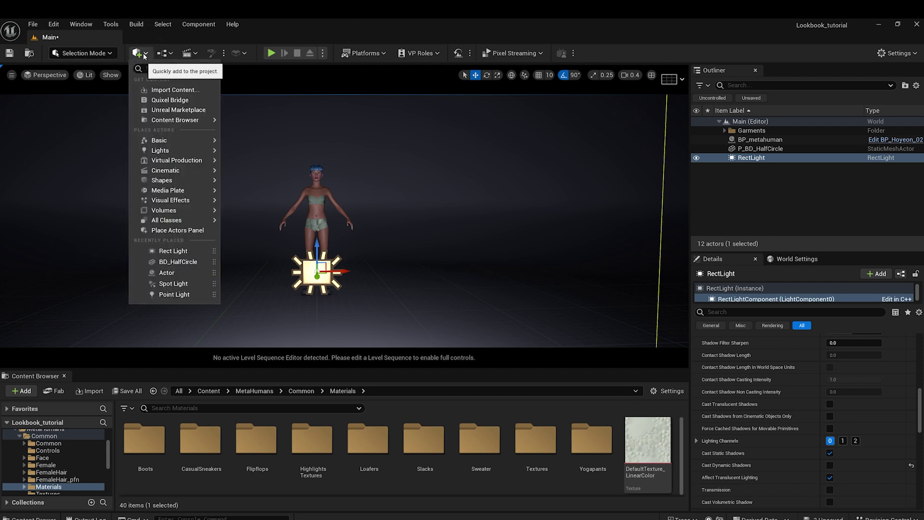
pyautogui.write('actor')
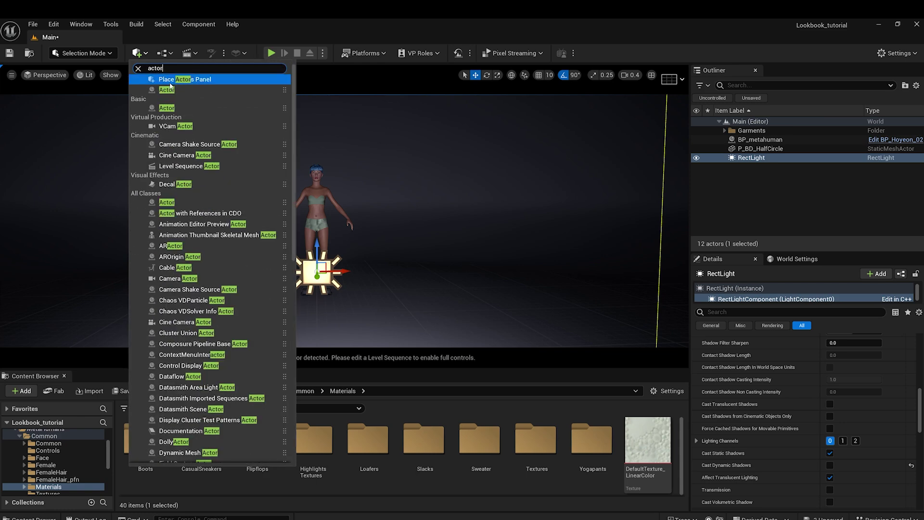
pyautogui.click(172, 90)
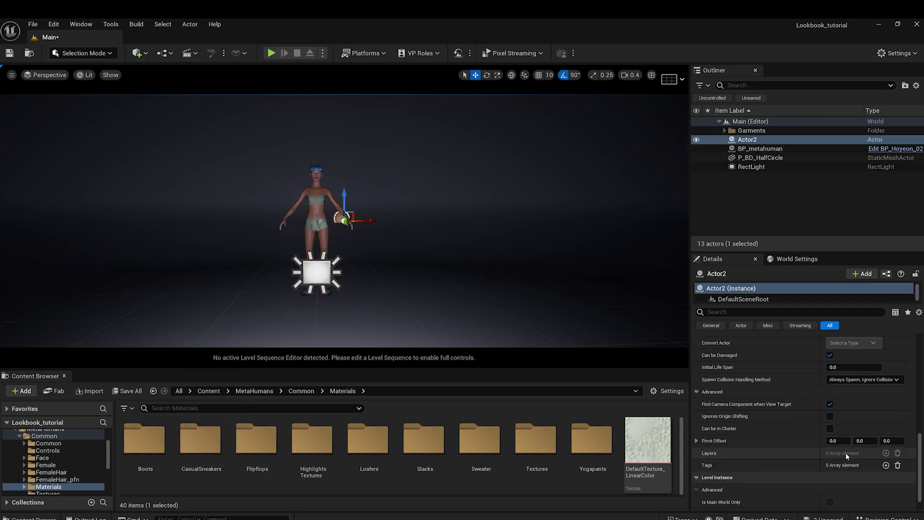
pyautogui.scroll(10, 857, 417)
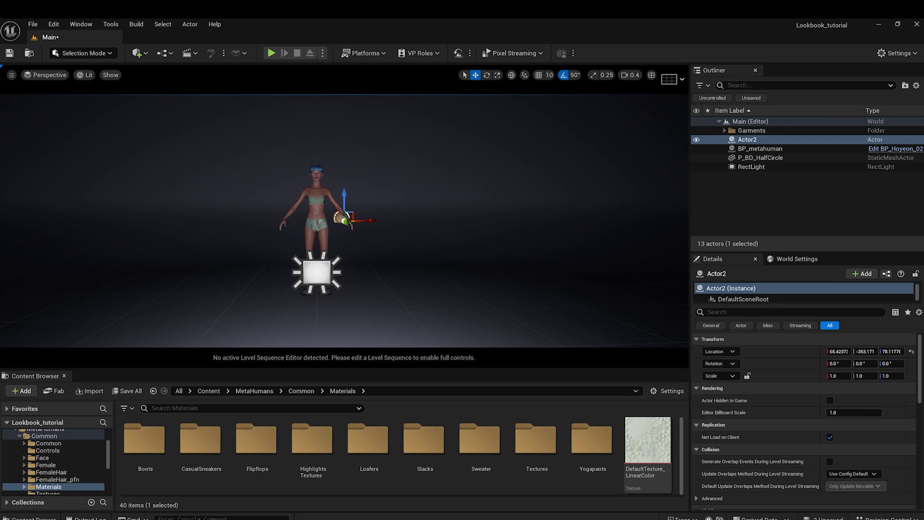
pyautogui.click(911, 352)
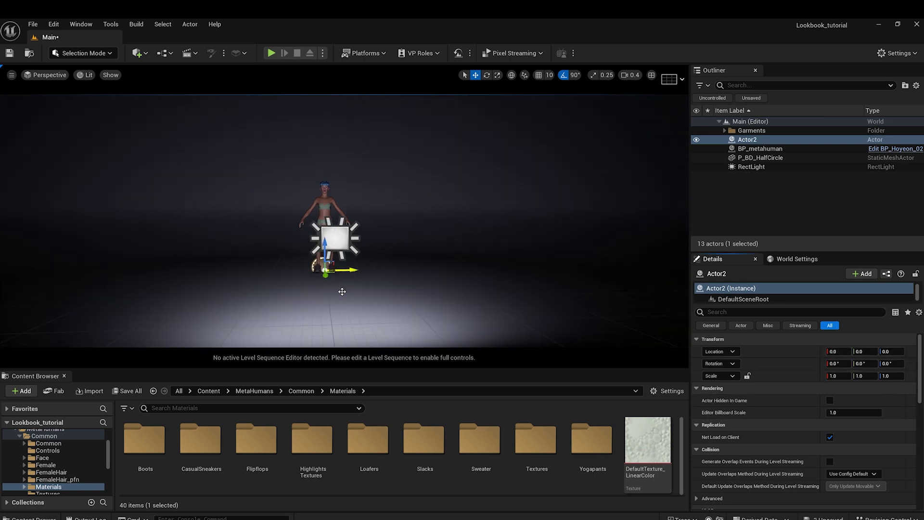
# Step: Add a second Rect Light and place it to the side of the character at about X -329.5, Y 0, Z 0
pyautogui.keyDown('alt'); pyautogui.moveTo(390, 294); pyautogui.dragTo(390, 294); pyautogui.keyUp('alt')
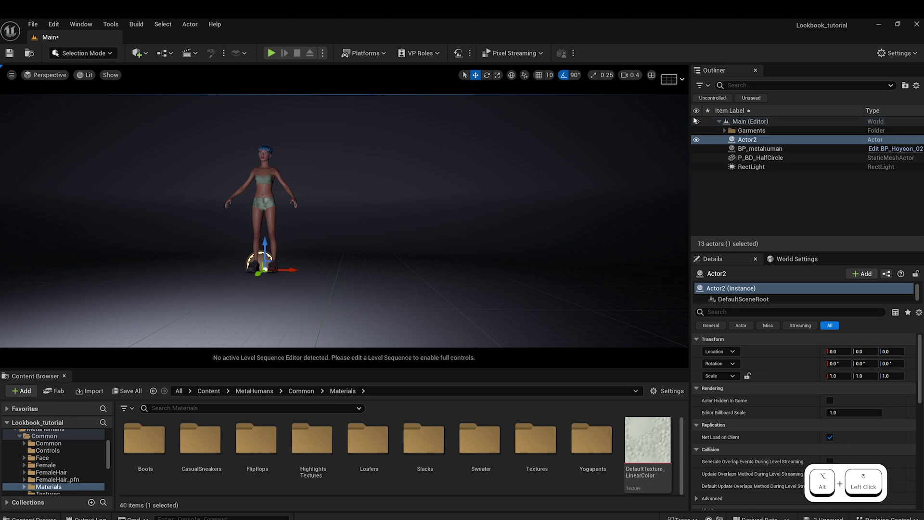
pyautogui.click(138, 53)
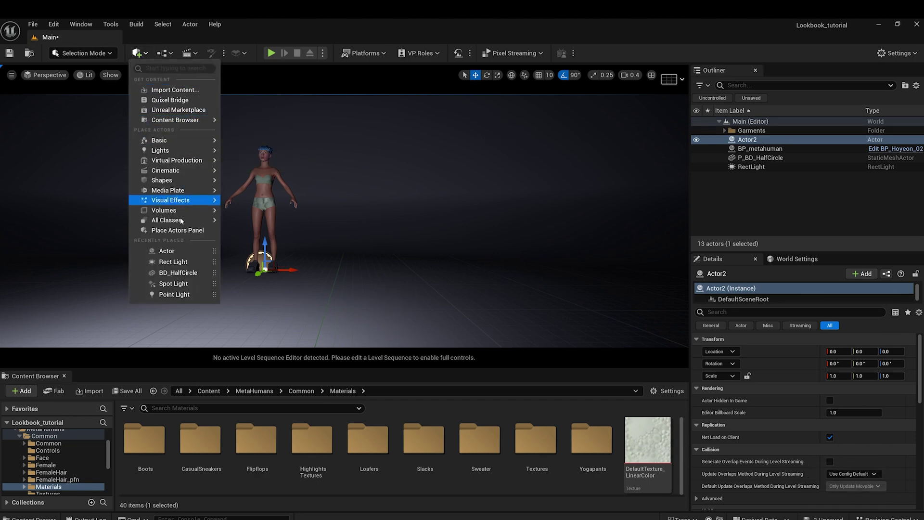
pyautogui.moveTo(176, 173)
pyautogui.moveTo(167, 152)
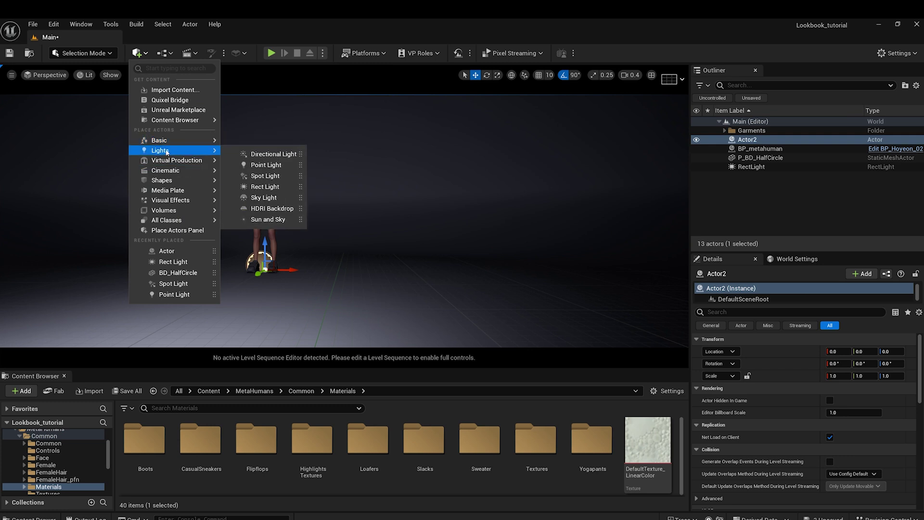
pyautogui.click(272, 187)
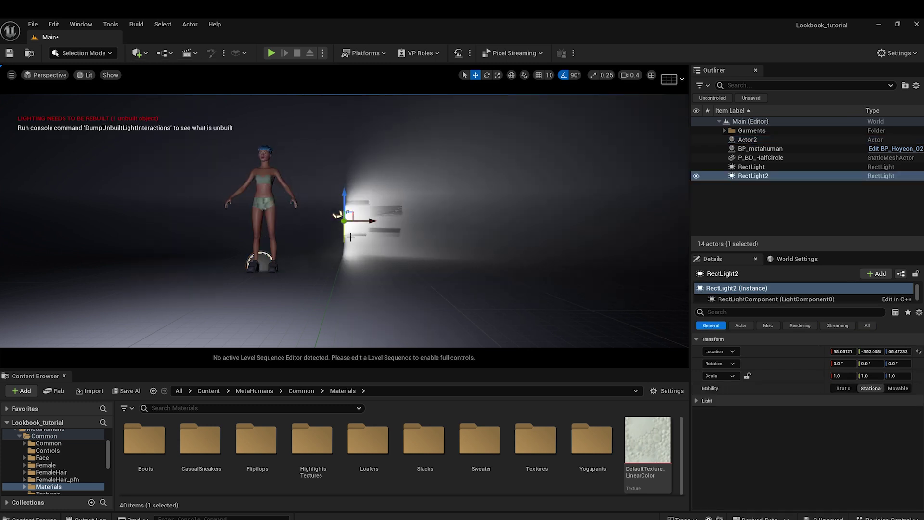
pyautogui.click(918, 351)
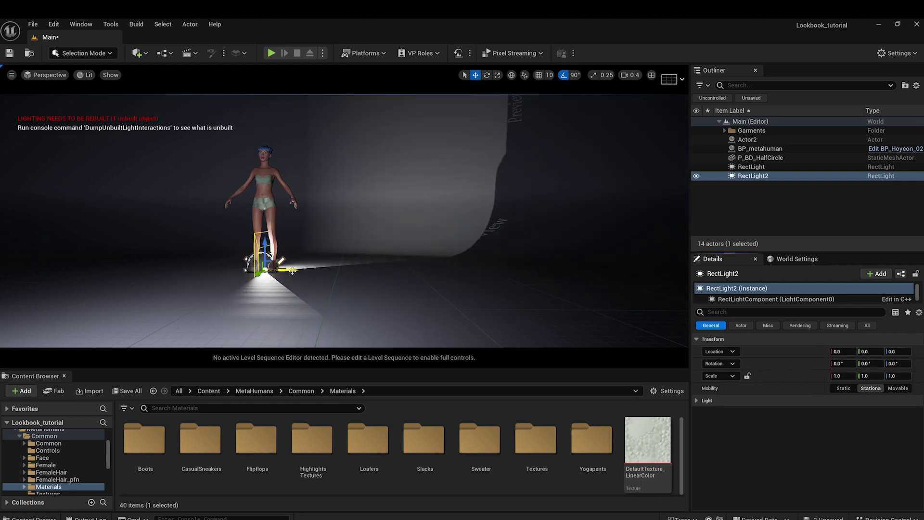
pyautogui.moveTo(293, 270); pyautogui.dragTo(56, 272)
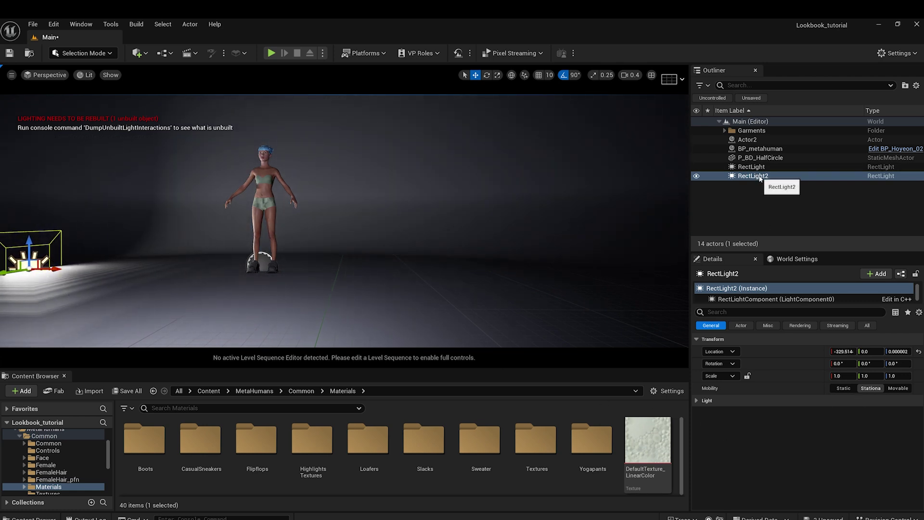
# Step: Parent RectLight2 to the empty Actor2 and rename that actor keylight
pyautogui.moveTo(759, 177); pyautogui.dragTo(746, 141)
pyautogui.click(749, 141)
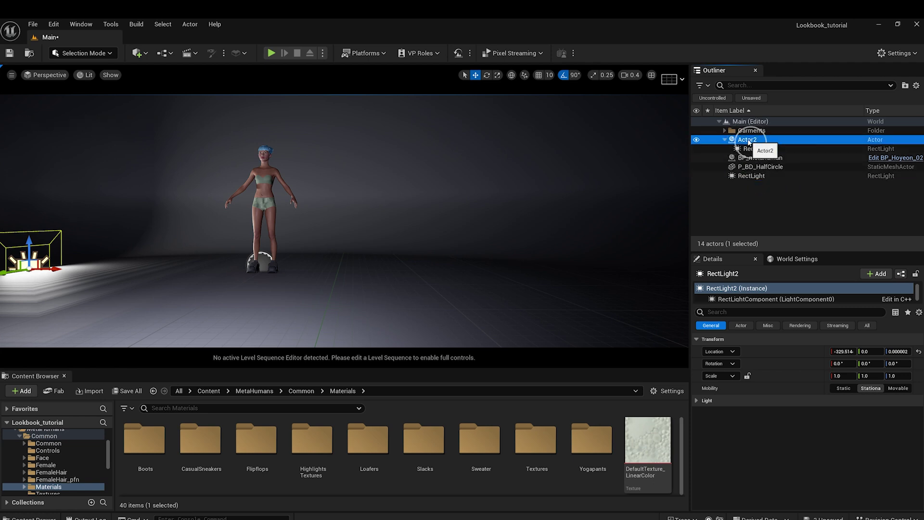
pyautogui.press('f')
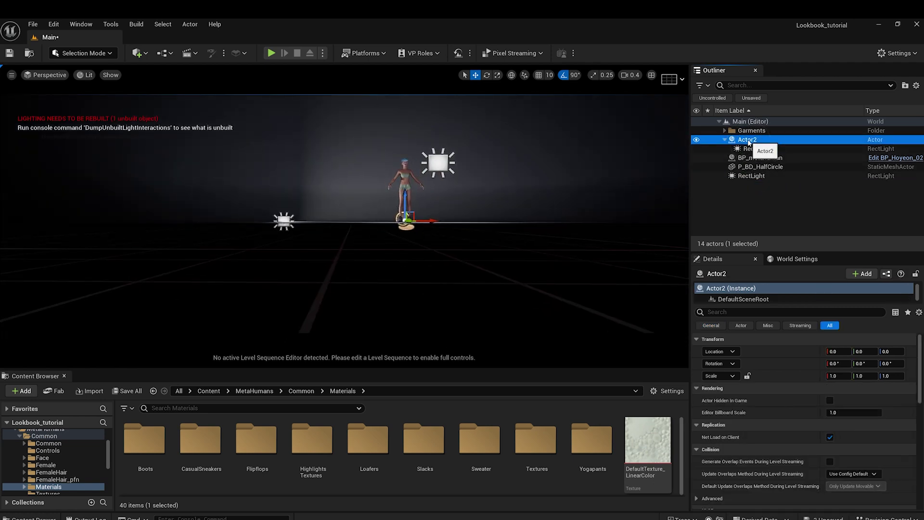
pyautogui.click(748, 141)
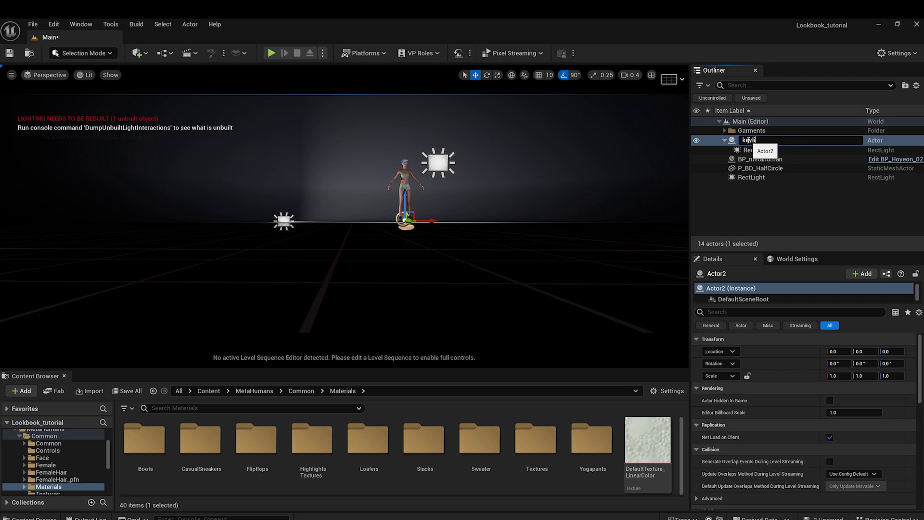
pyautogui.press('Return')
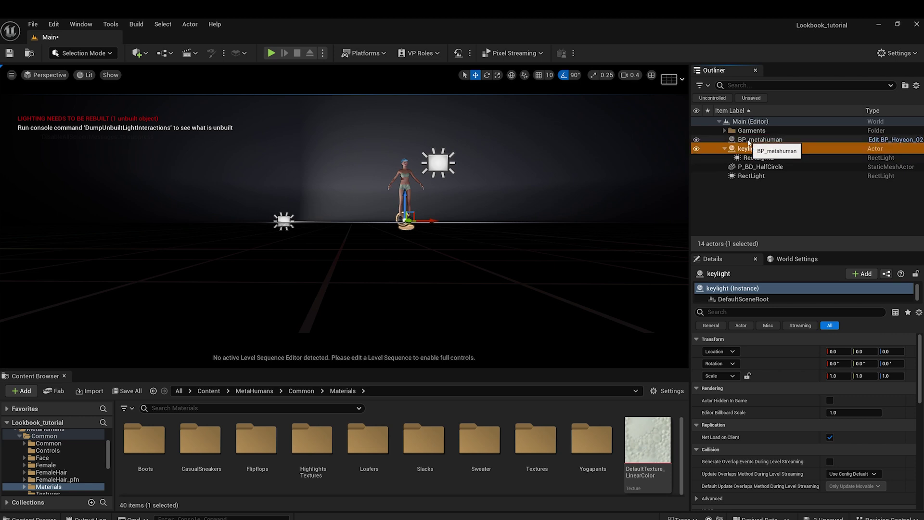
# Step: Rename the original RectLight as filllight
pyautogui.click(753, 177)
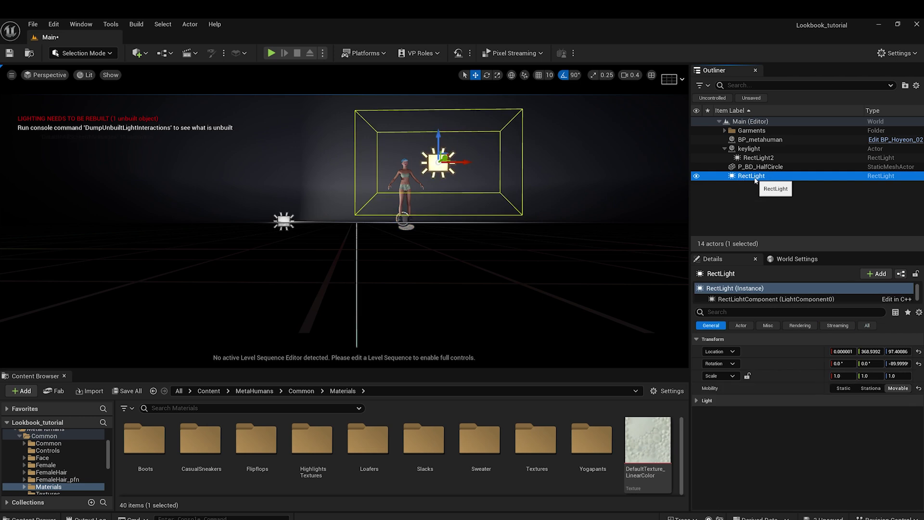
pyautogui.click(754, 177)
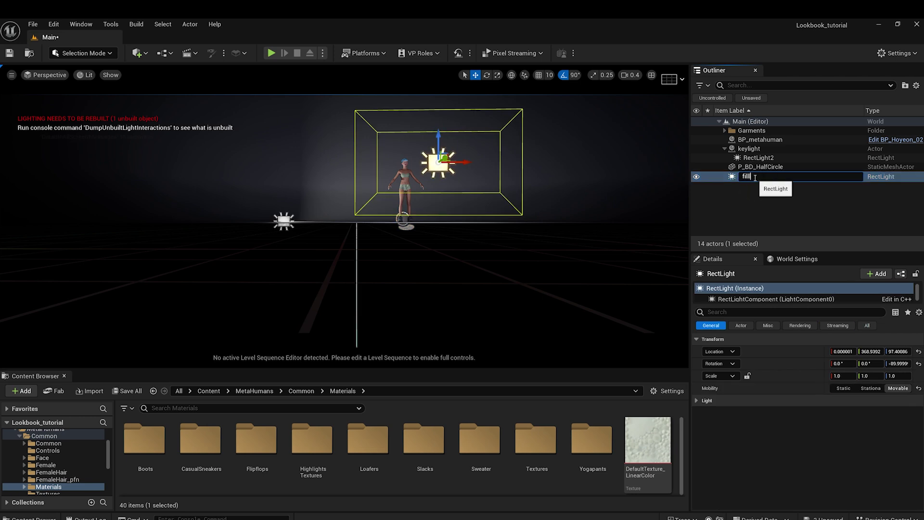
pyautogui.write('filllight')
pyautogui.press('Return')
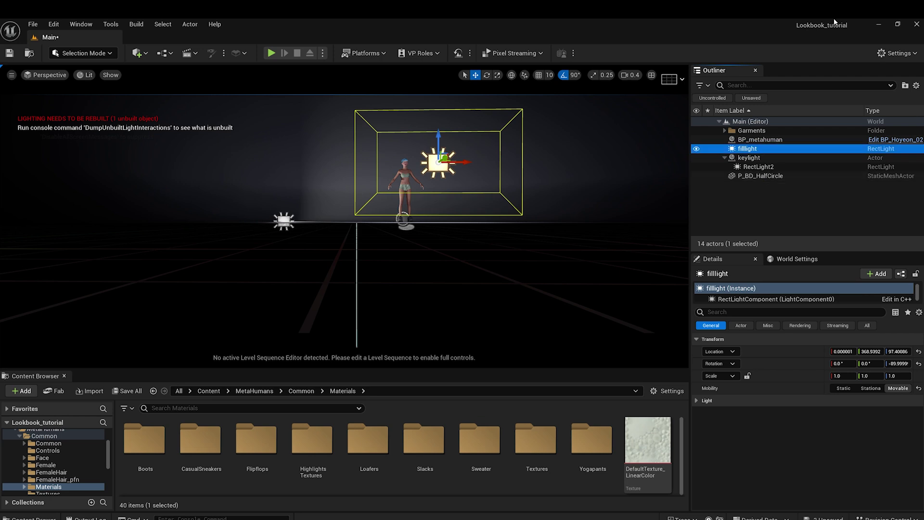
# Step: Create a new Outliner folder containing filllight and name the folder lights
pyautogui.click(905, 85)
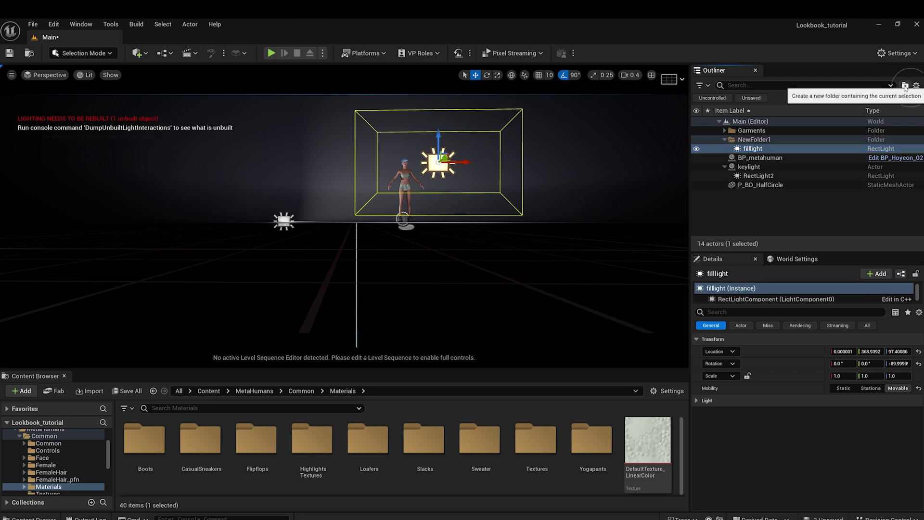
pyautogui.click(756, 140)
pyautogui.doubleClick(756, 143)
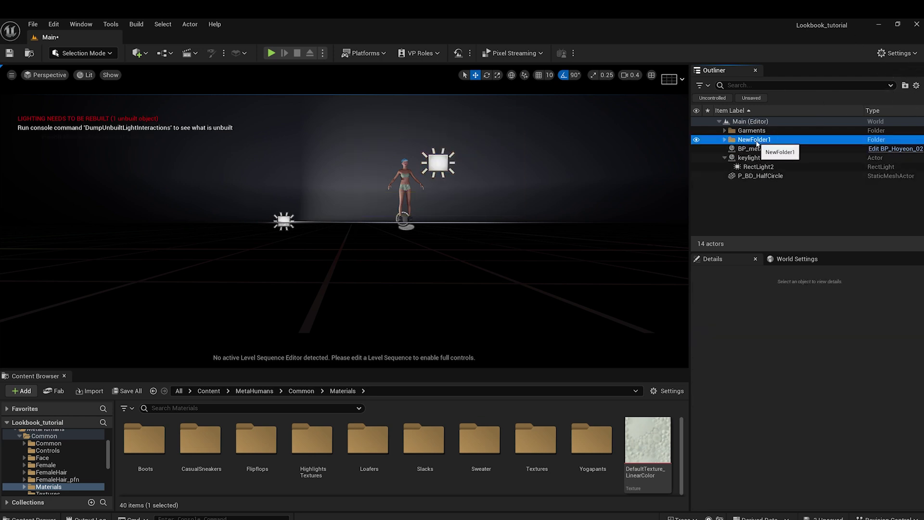
pyautogui.click(757, 143)
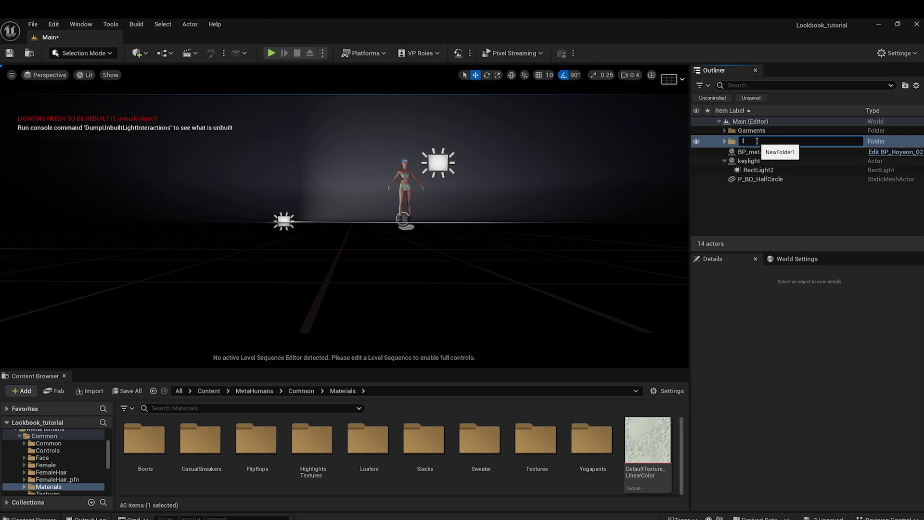
pyautogui.press('Return')
# Step: Move the keylight actor with its child RectLight2 into the lights folder
pyautogui.click(725, 158)
pyautogui.moveTo(752, 158); pyautogui.dragTo(744, 141)
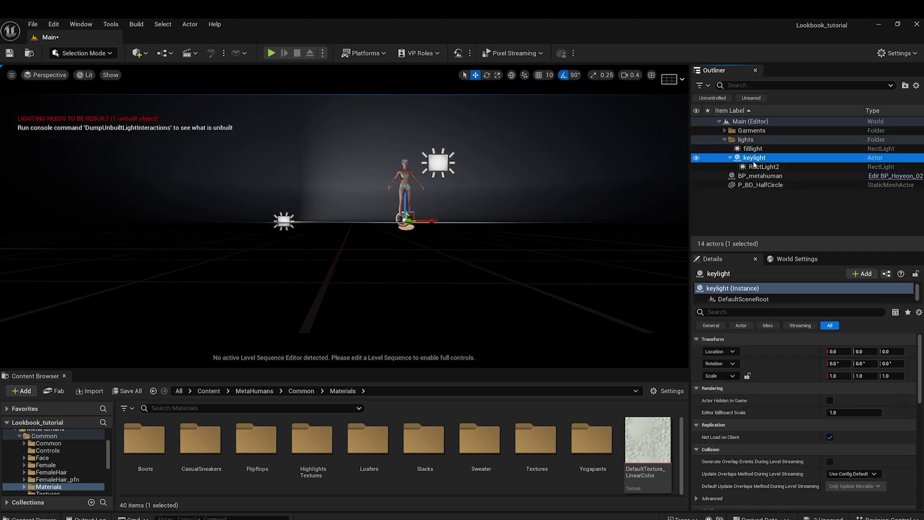
pyautogui.click(752, 161)
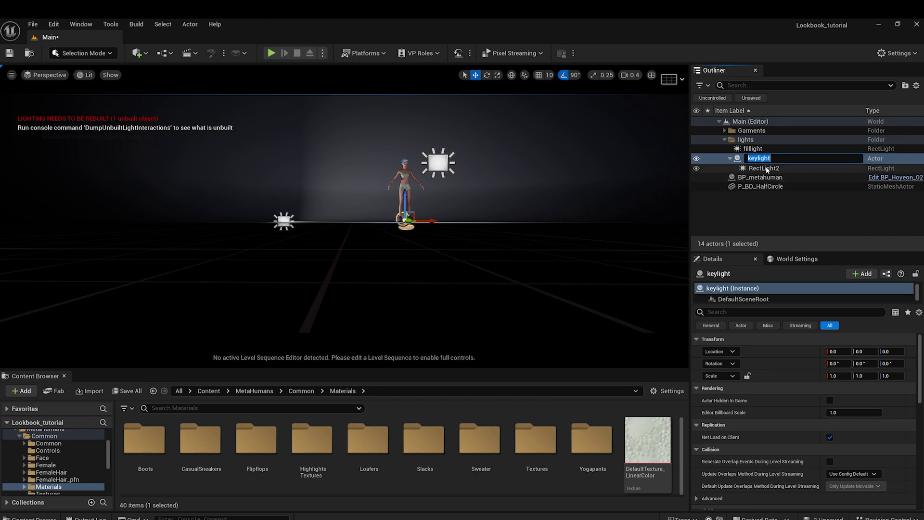
pyautogui.click(767, 169)
# Step: Raise the keylight actor to the character's chest height, at about Z 120.4
pyautogui.click(759, 159)
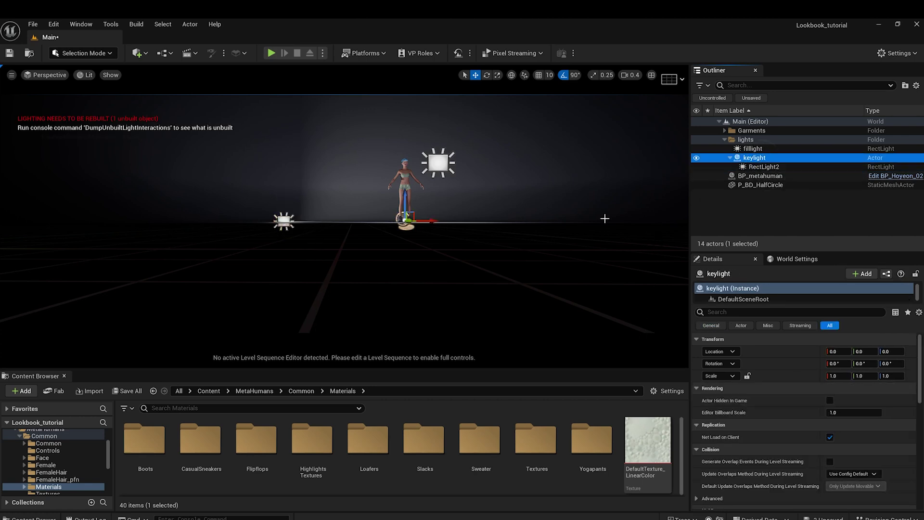
pyautogui.scroll(4, 413, 206)
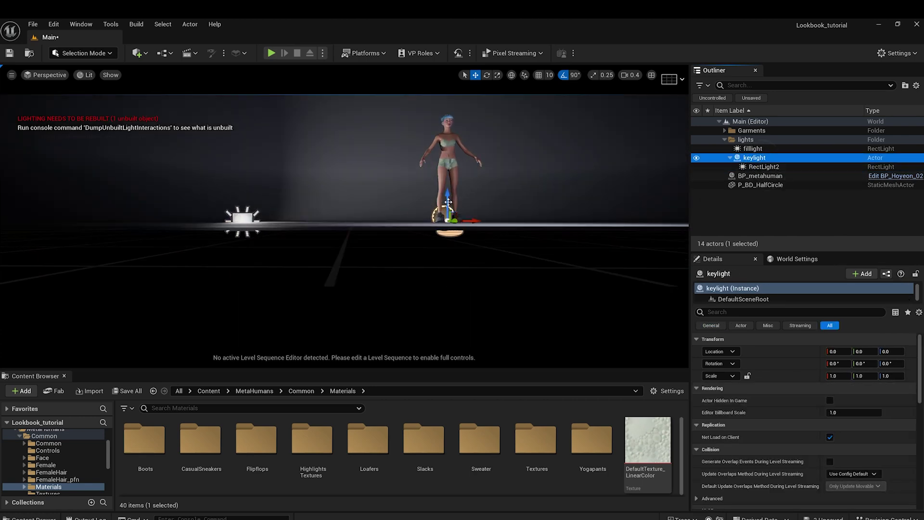
pyautogui.moveTo(457, 210); pyautogui.dragTo(457, 210, button='middle')
pyautogui.press('d')
pyautogui.moveTo(457, 210); pyautogui.dragTo(457, 210, button='right')
pyautogui.press('w')
pyautogui.moveTo(368, 244); pyautogui.dragTo(371, 148)
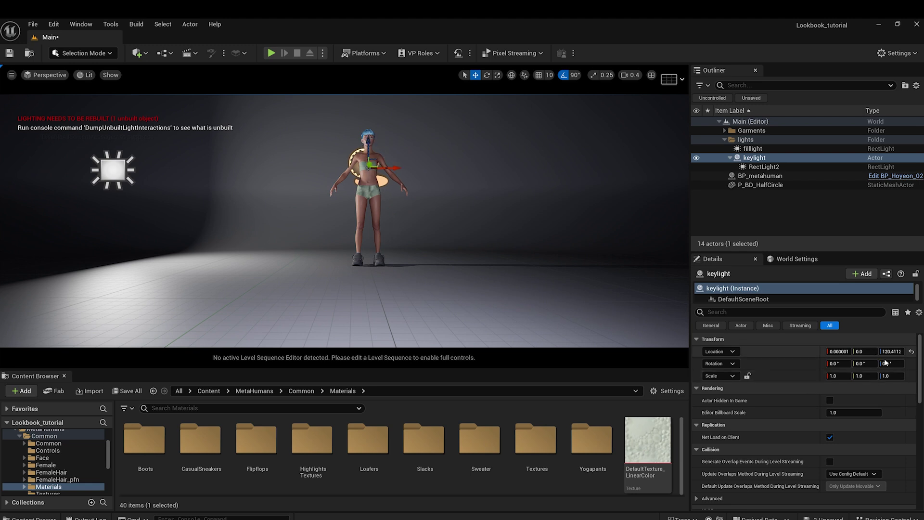
# Step: Rotate the keylight actor to -55° on Y and -141° on Z so its light falls on the character from above
pyautogui.moveTo(888, 364); pyautogui.dragTo(802, 396)
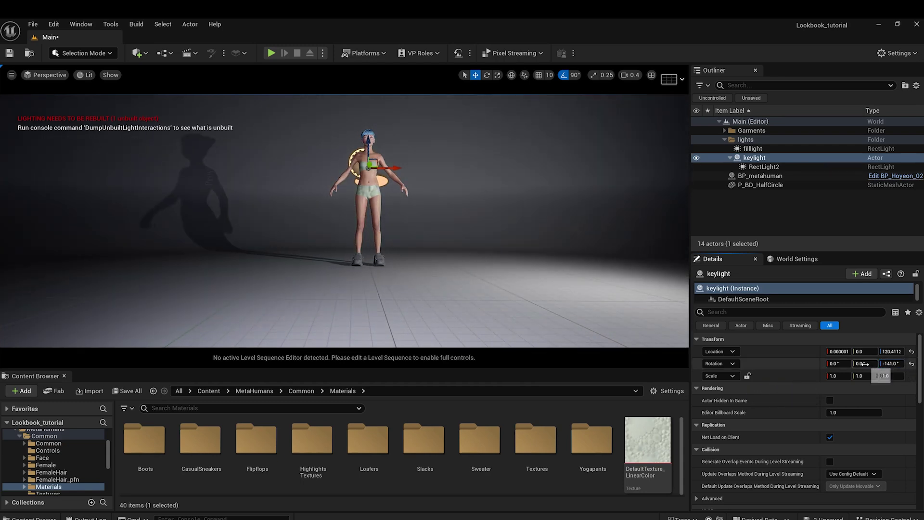
pyautogui.moveTo(866, 366); pyautogui.dragTo(845, 371)
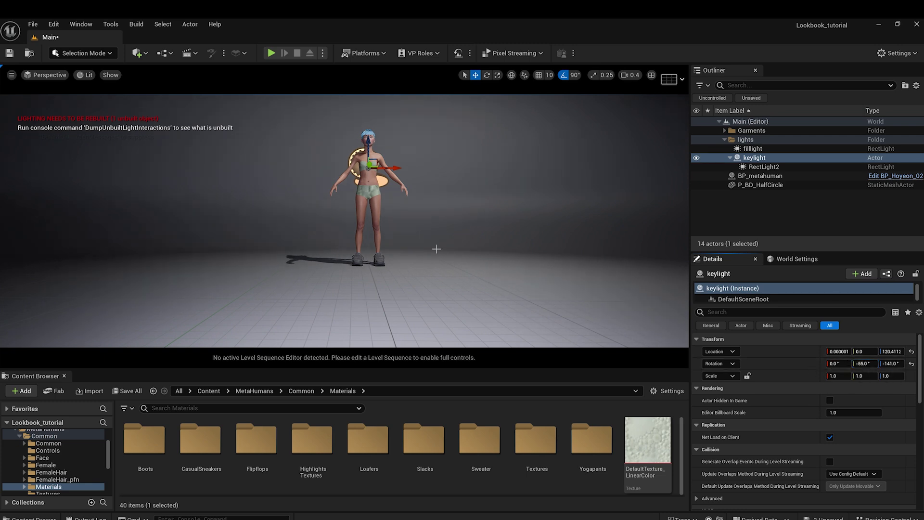
pyautogui.moveTo(442, 245); pyautogui.dragTo(441, 246, button='right')
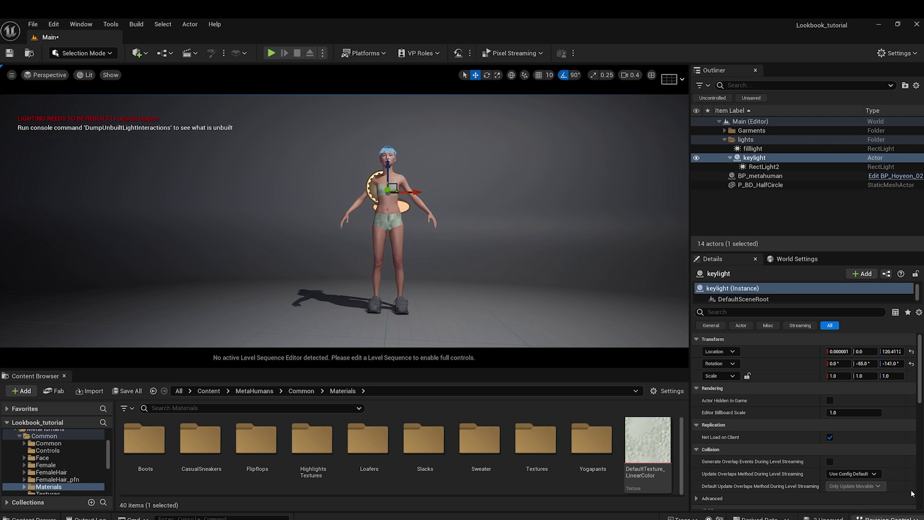
# Step: Lower the intensity of RectLight2's light component to about 1.54 cd
pyautogui.scroll(-3, 849, 403)
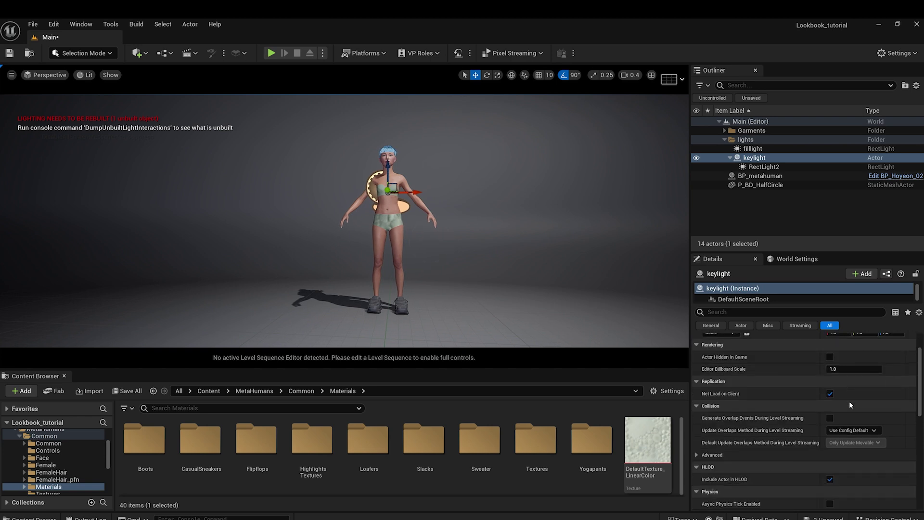
pyautogui.scroll(-2, 849, 400)
pyautogui.scroll(5, 849, 401)
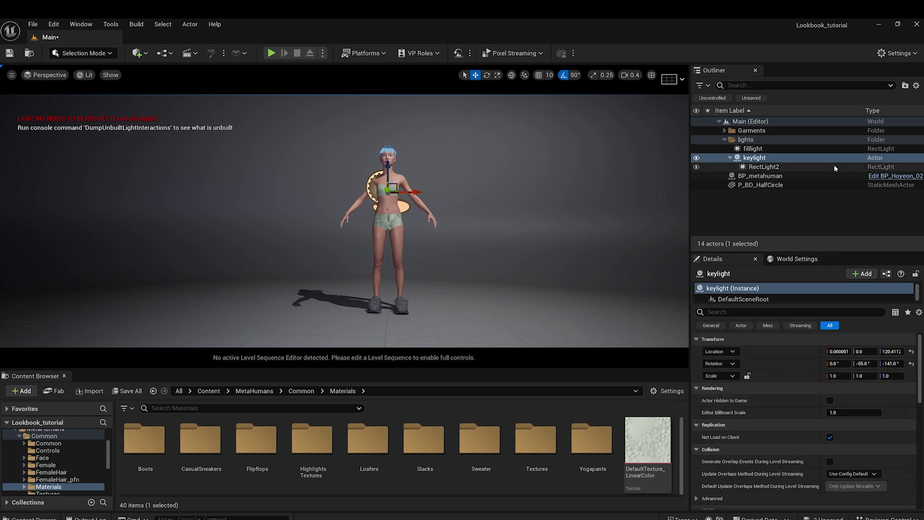
pyautogui.click(764, 167)
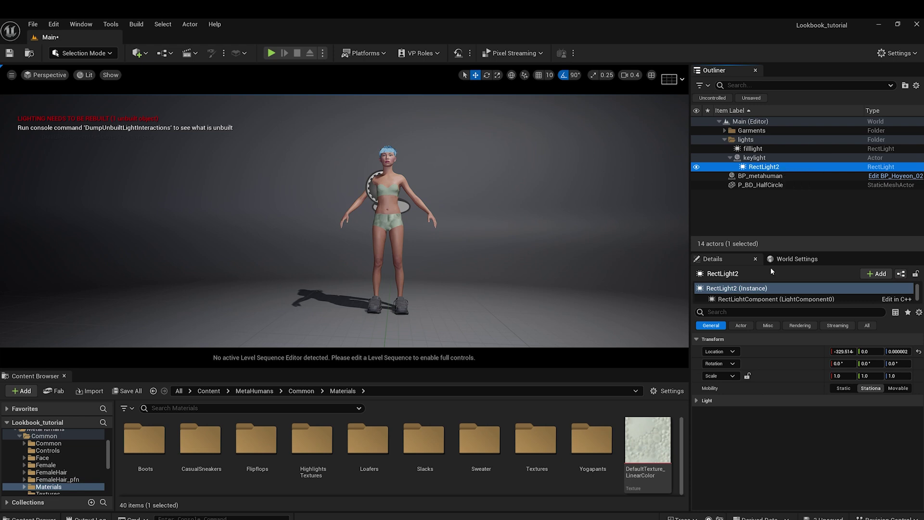
pyautogui.click(738, 299)
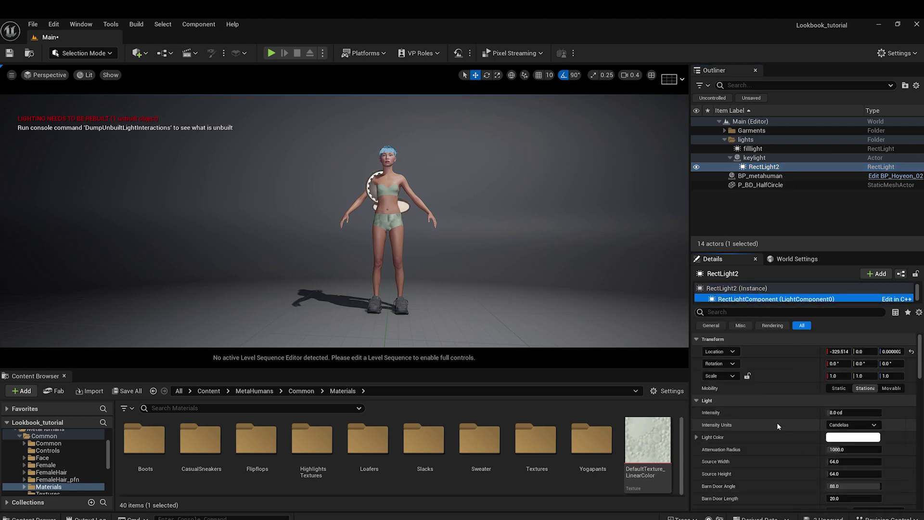
pyautogui.moveTo(862, 413)
pyautogui.mouseDown()
pyautogui.moveTo(854, 413)
pyautogui.moveTo(863, 417)
pyautogui.mouseUp()
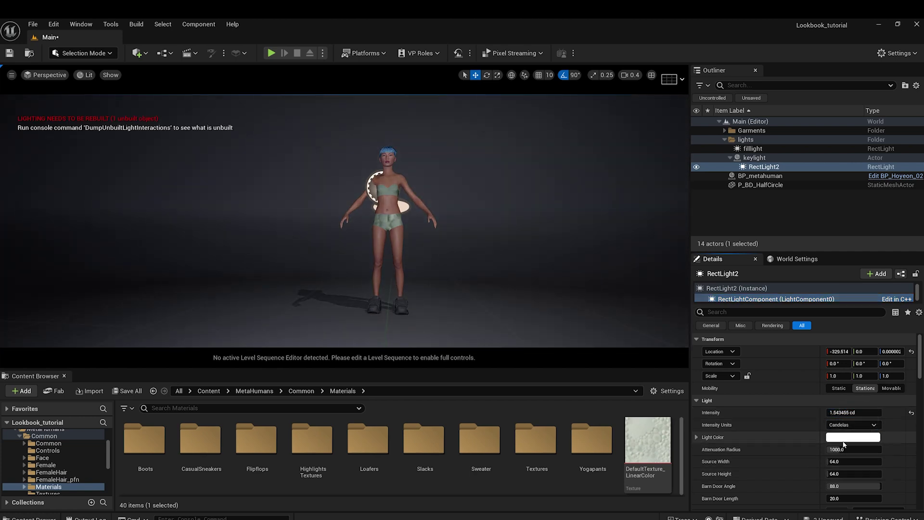
# Step: Set RectLight2's Source Width and Source Height to 50 each
pyautogui.scroll(-1, 845, 445)
pyautogui.scroll(-1, 846, 446)
pyautogui.click(847, 435)
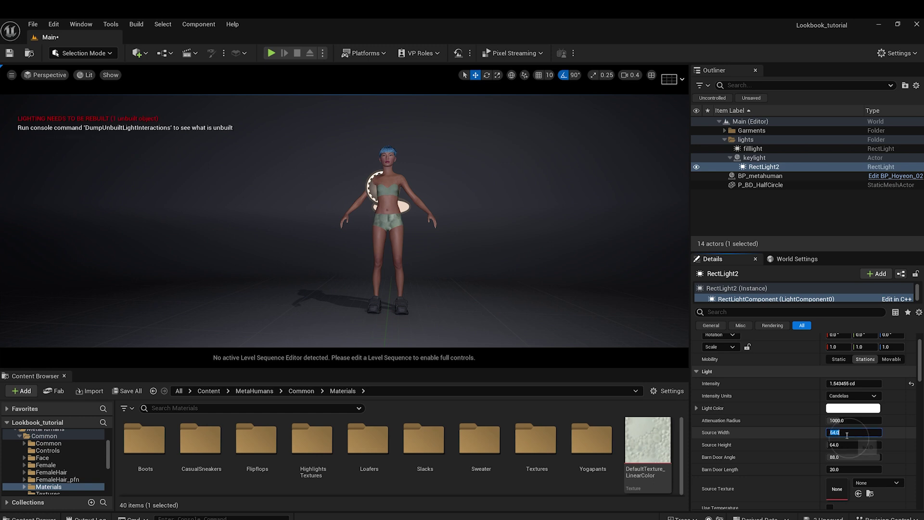
pyautogui.write('50')
pyautogui.press('Tab')
pyautogui.write('50')
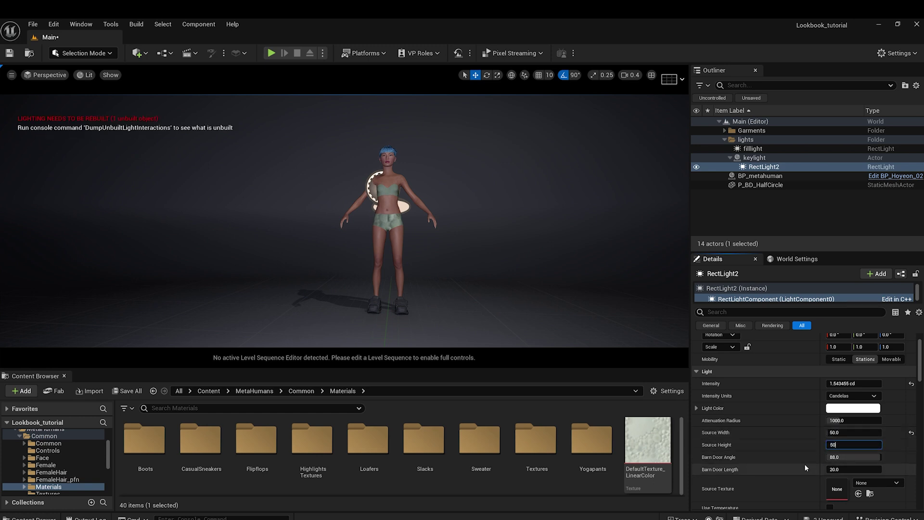
# Step: Set RectLight2's Indirect Lighting Intensity to 6 and its mobility to Movable
pyautogui.scroll(-8, 804, 464)
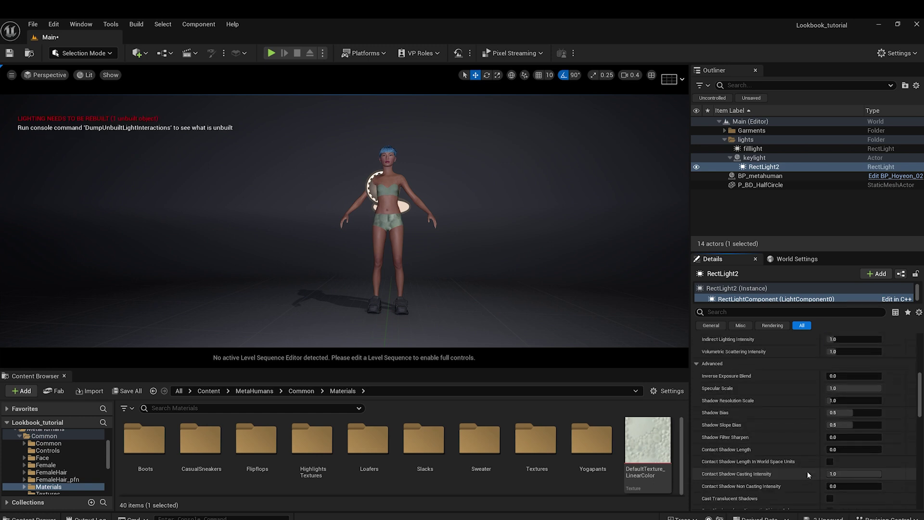
pyautogui.scroll(6, 804, 410)
pyautogui.scroll(-2, 804, 410)
pyautogui.moveTo(848, 398); pyautogui.dragTo(857, 399)
pyautogui.click(856, 396)
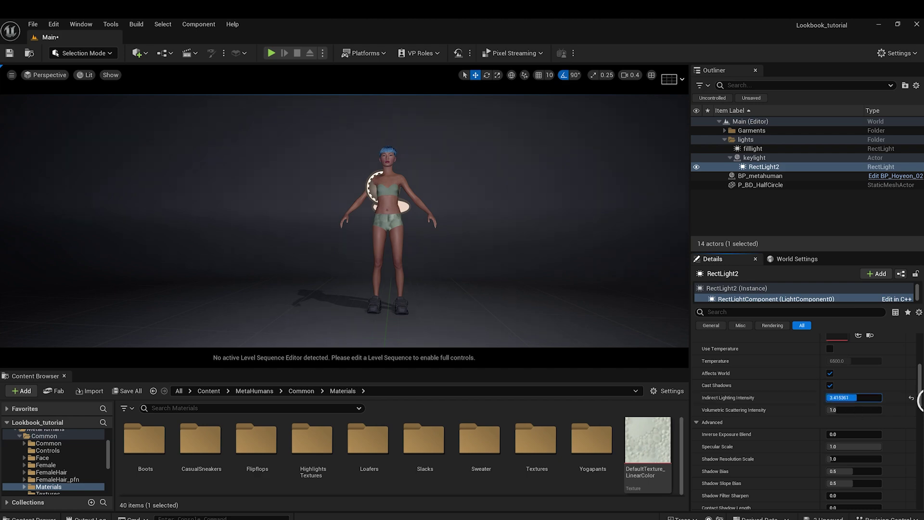
pyautogui.write('6')
pyautogui.press('Return')
pyautogui.scroll(8, 875, 405)
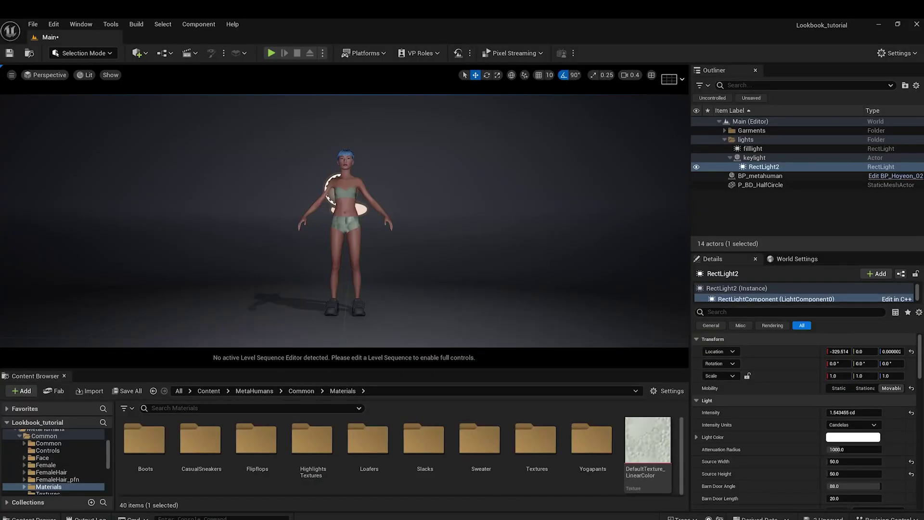
# Step: Add a Post Process Volume to the scene
pyautogui.click(144, 54)
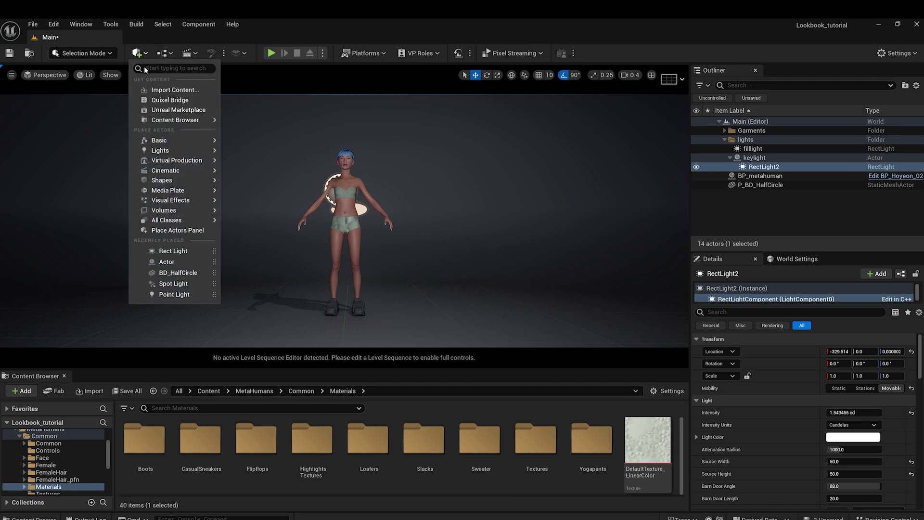
pyautogui.moveTo(186, 145)
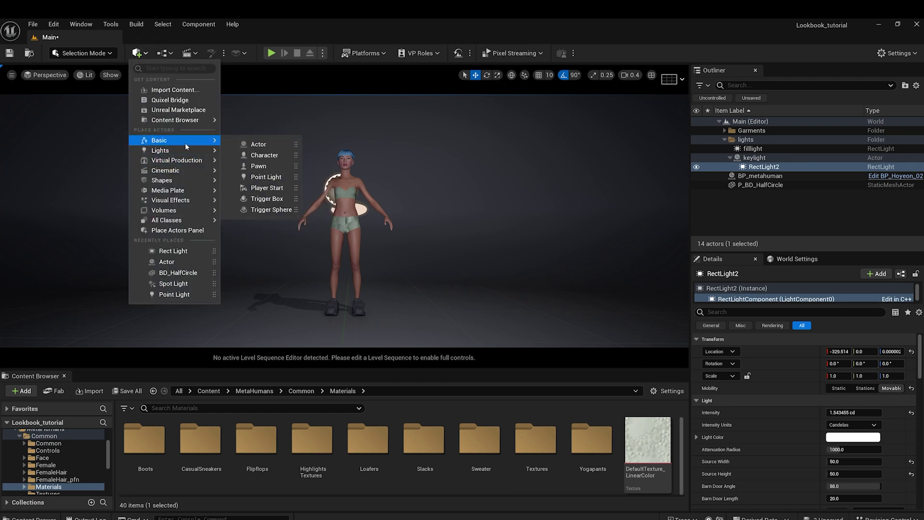
pyautogui.moveTo(195, 201)
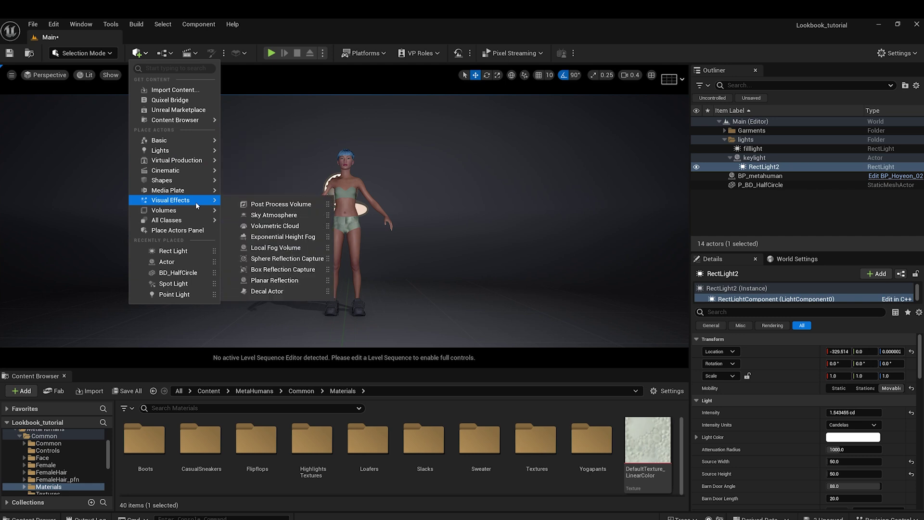
pyautogui.click(277, 206)
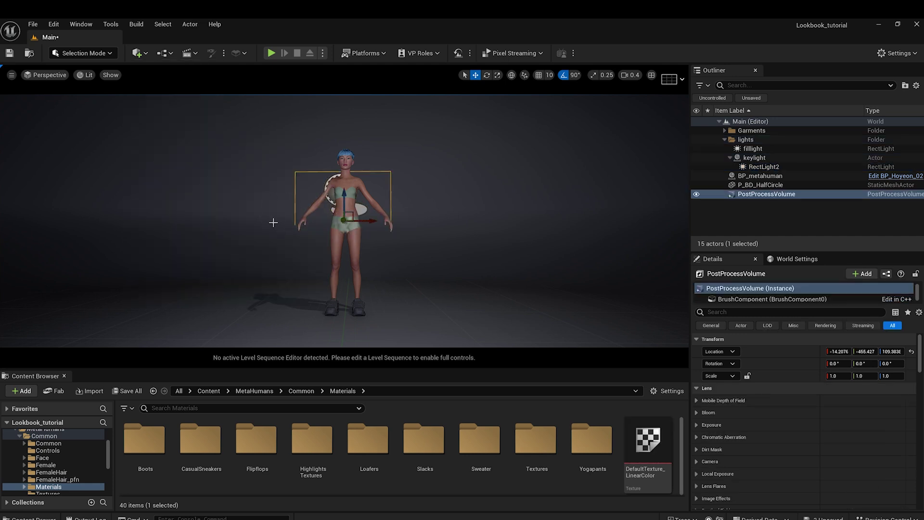
# Step: Find the PostProcessVolume's Infinite Extent (Unbound) setting by filtering for "infi" and enable it
pyautogui.click(794, 194)
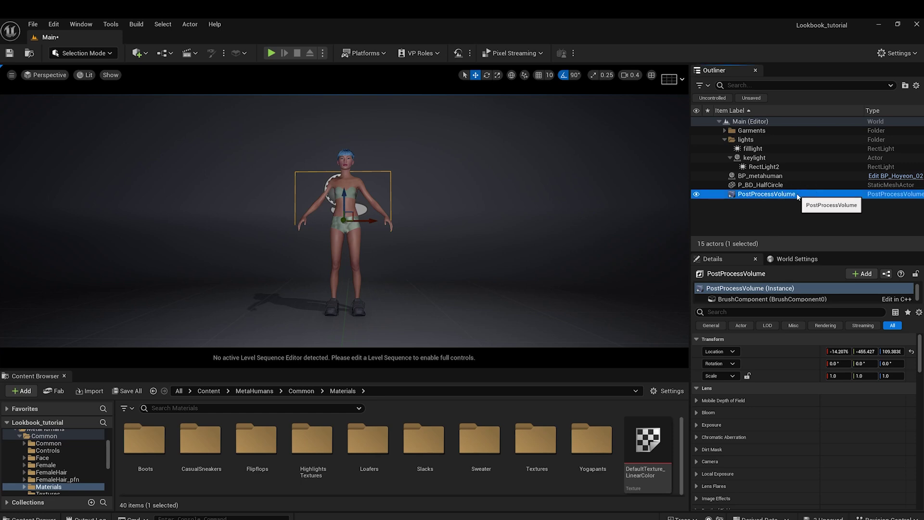
pyautogui.click(720, 313)
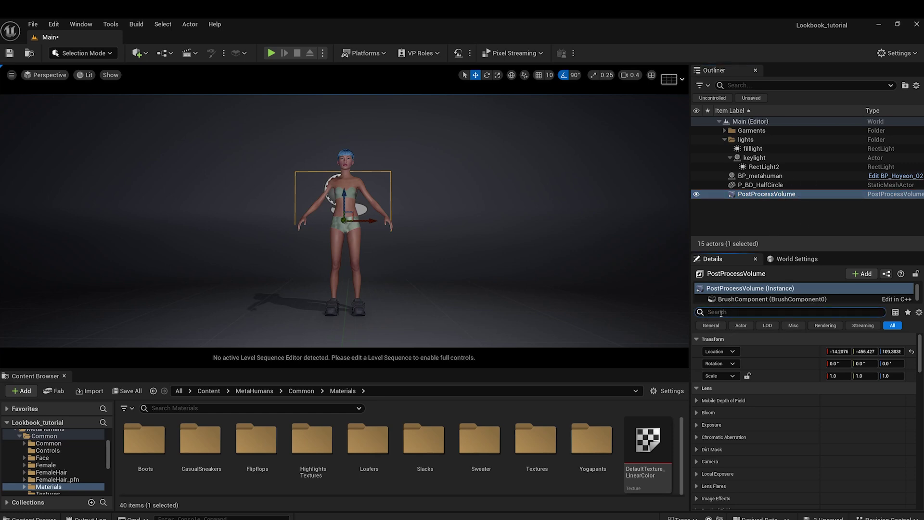
pyautogui.write('infi')
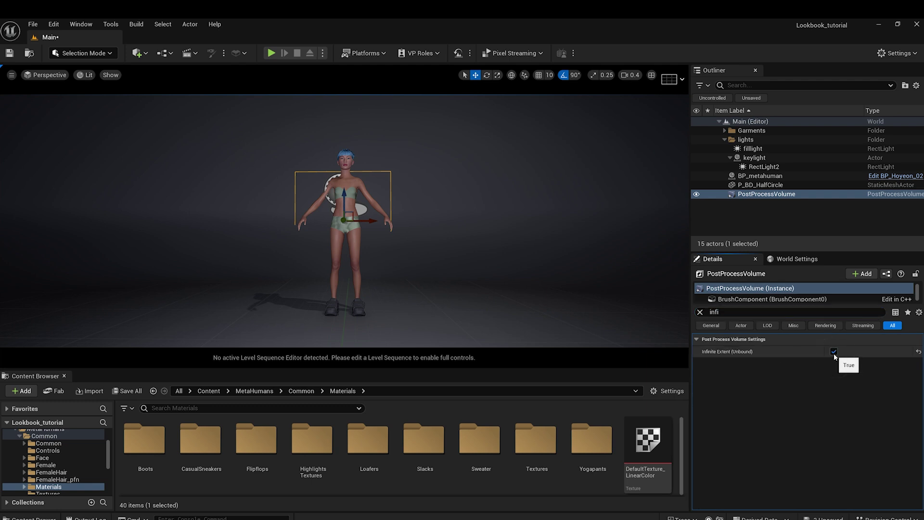
# Step: Filter the PostProcessVolume's settings for reflections and enable the Reflections Method override with Lumen
pyautogui.click(700, 312)
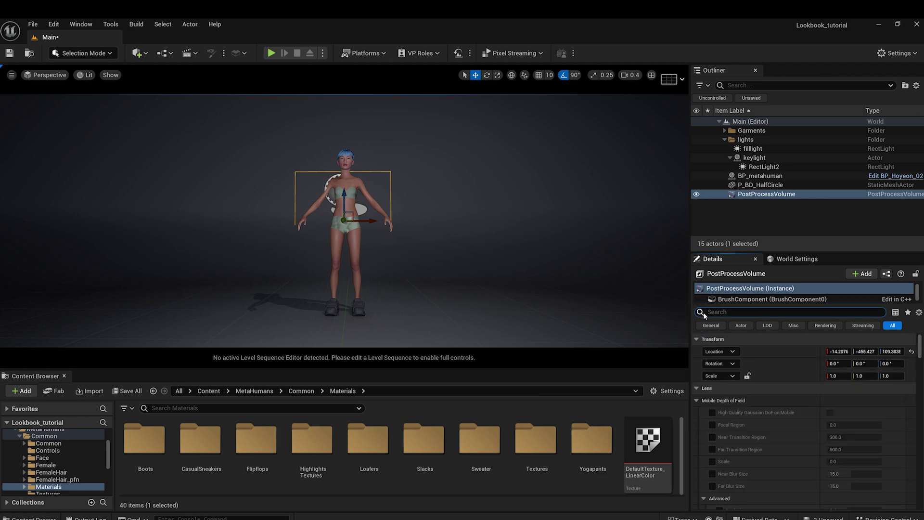
pyautogui.click(720, 312)
pyautogui.write('ref')
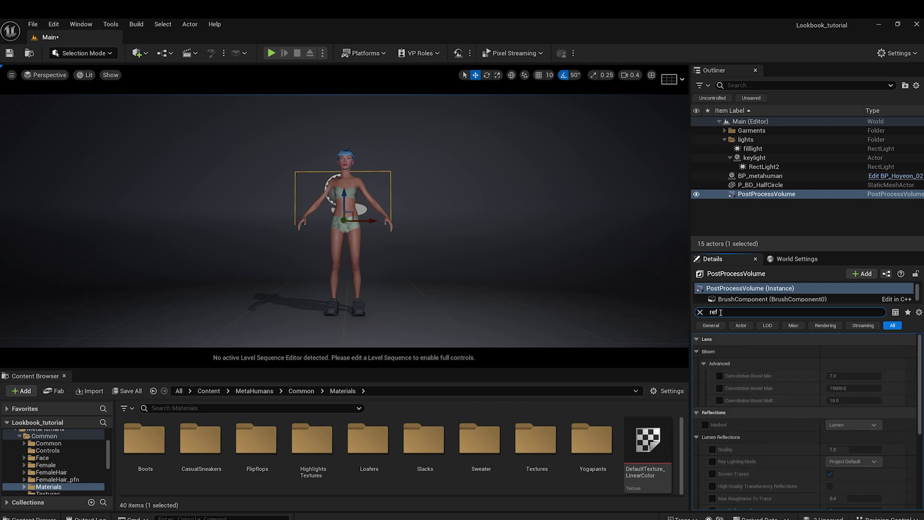
pyautogui.write('lections')
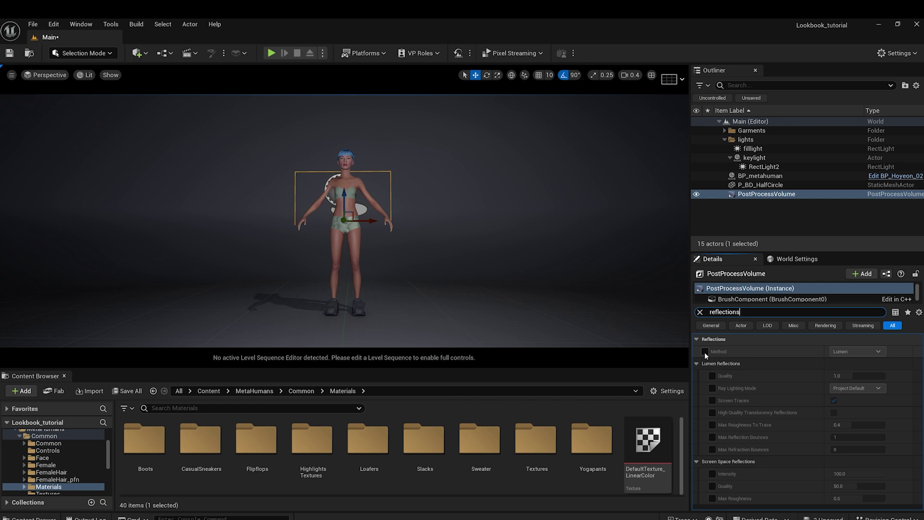
pyautogui.click(730, 312)
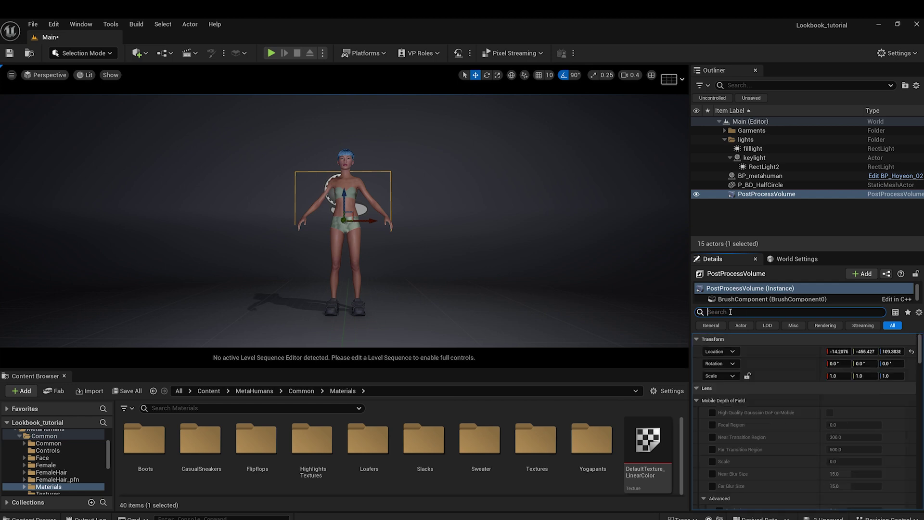
pyautogui.write('ref')
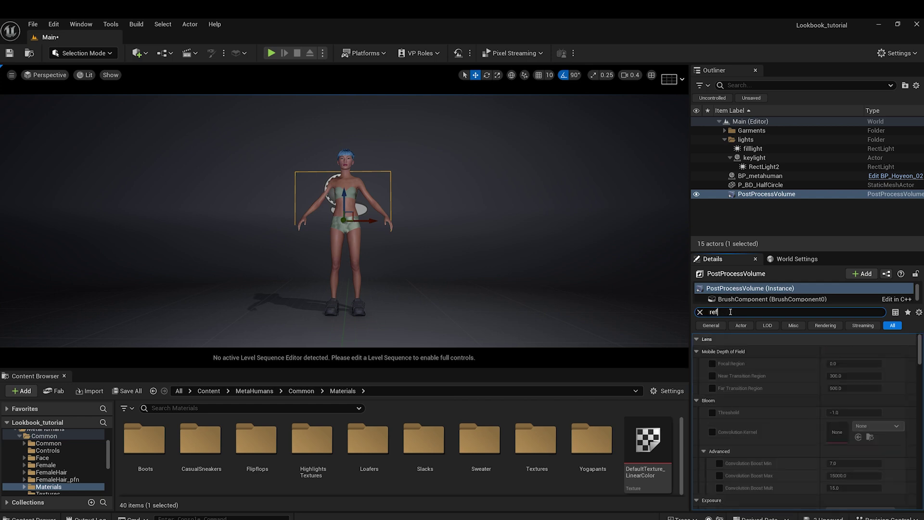
pyautogui.write('lectio')
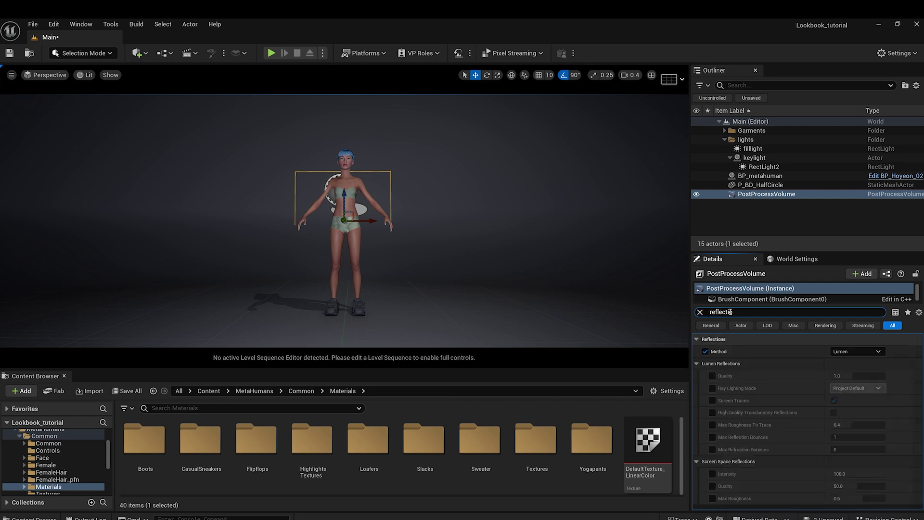
# Step: Enable Lumen Reflections Quality at 2 and set Ray Lighting Mode to Hit Lighting for Reflections
pyautogui.click(712, 375)
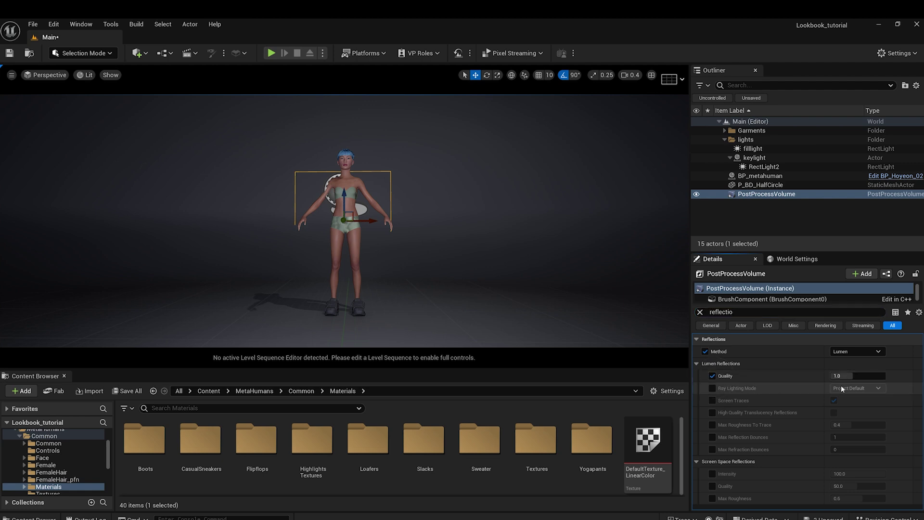
pyautogui.moveTo(861, 375); pyautogui.dragTo(919, 376)
pyautogui.click(850, 375)
pyautogui.write('2')
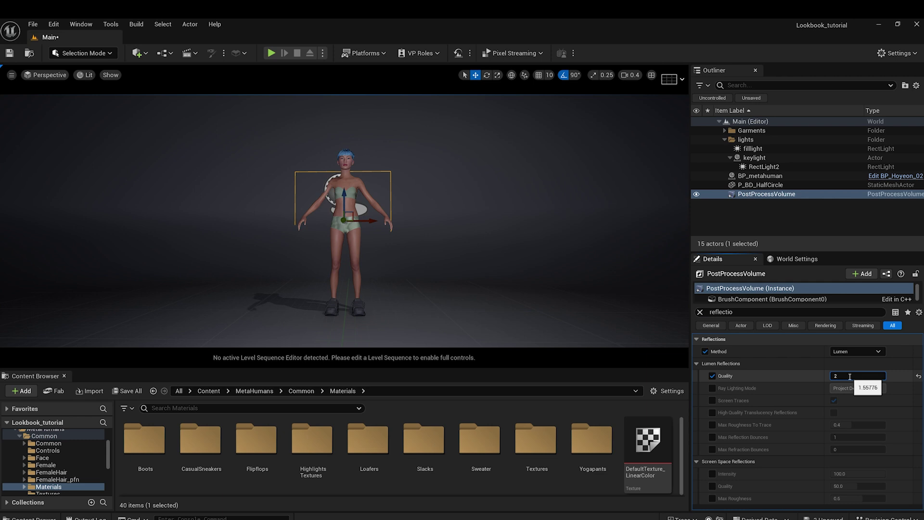
pyautogui.click(712, 388)
pyautogui.click(861, 388)
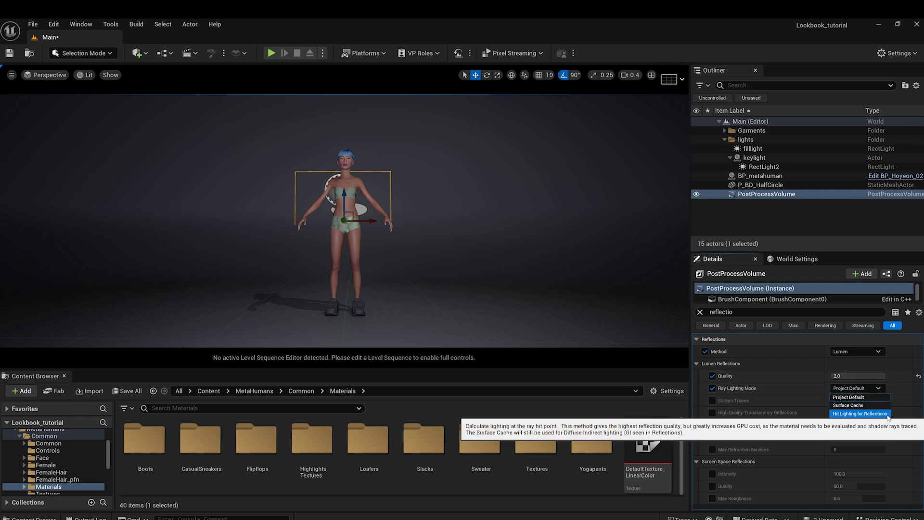
pyautogui.click(861, 413)
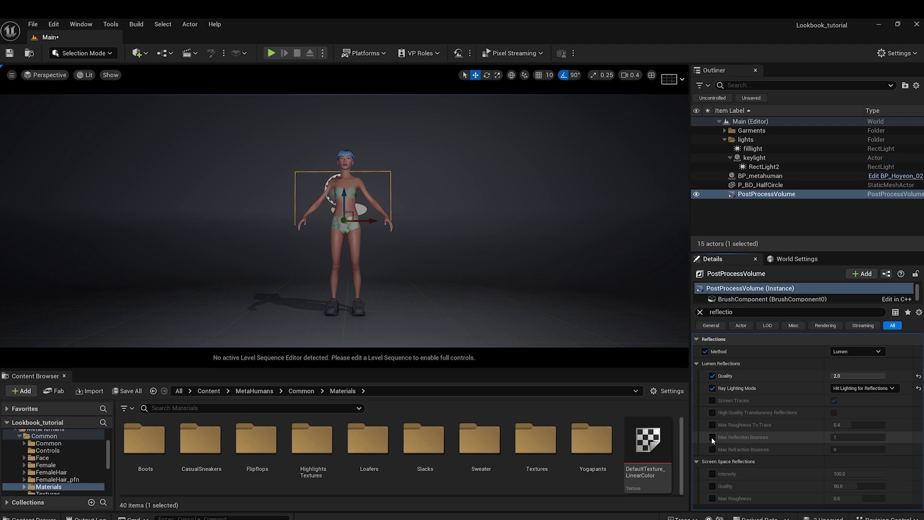
# Step: Enable Max Reflection Bounces and Max Refraction Bounces, setting them to 5 and 10
pyautogui.click(712, 437)
pyautogui.click(712, 449)
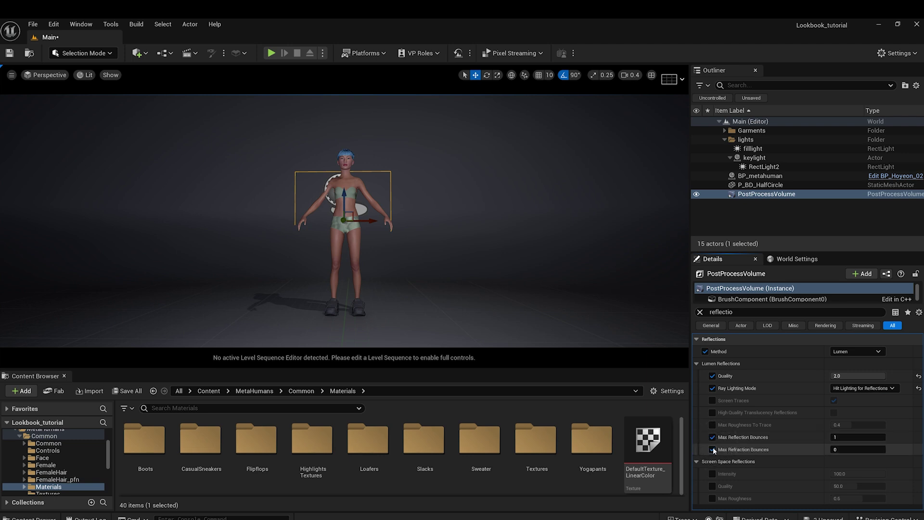
pyautogui.click(858, 438)
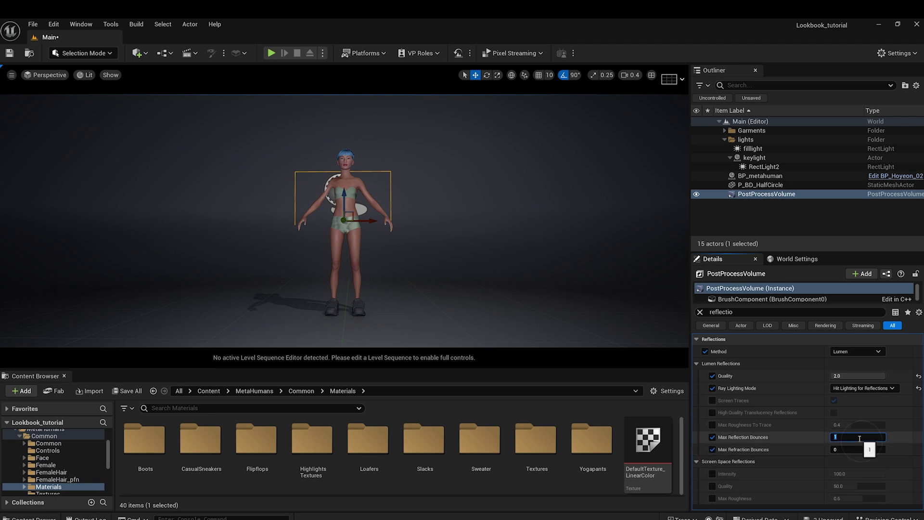
pyautogui.press('Return')
pyautogui.click(854, 449)
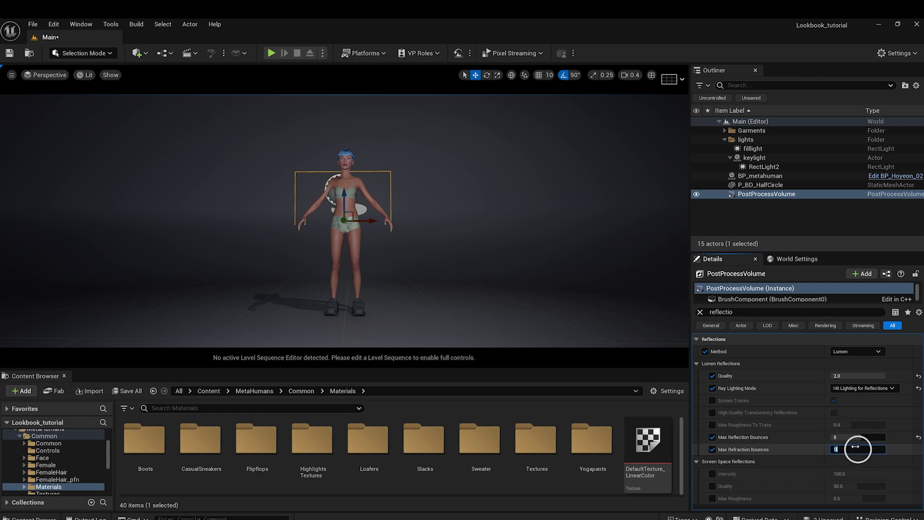
pyautogui.write('10')
pyautogui.press('Return')
# Step: Turn on High Quality Translucency Reflections and set the Lumen Reflections Quality to 4
pyautogui.click(712, 412)
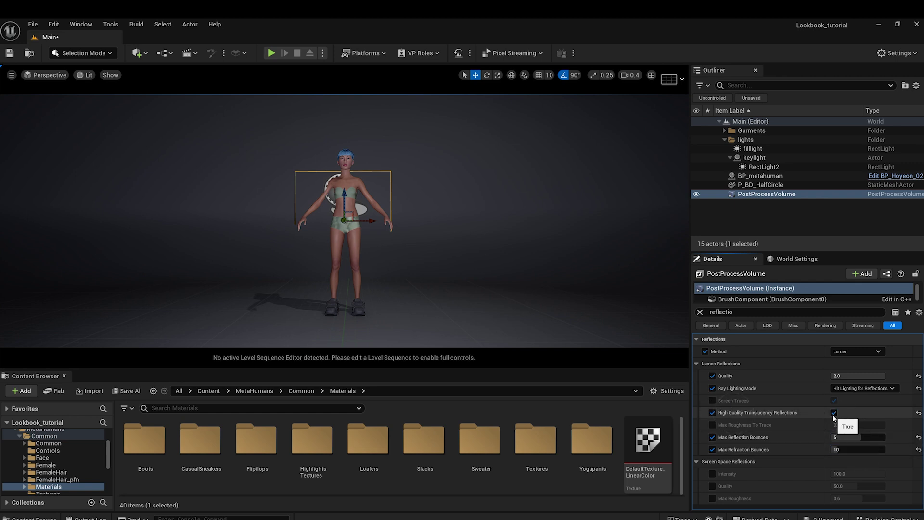
pyautogui.click(847, 376)
pyautogui.write('4')
pyautogui.press('Return')
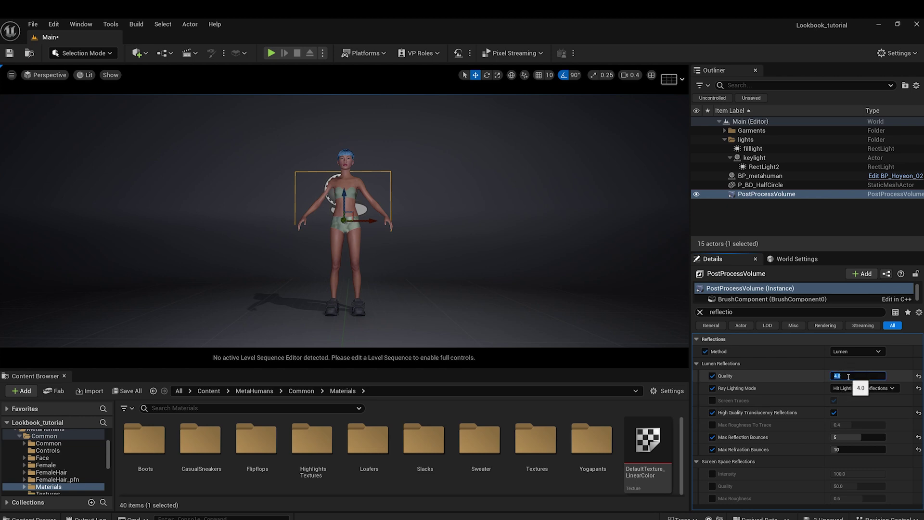
# Step: Filter for "global illu", enable Lumen Scene Lighting Quality and Final Gather Quality, and set both to 2
pyautogui.doubleClick(738, 312)
pyautogui.write('gl')
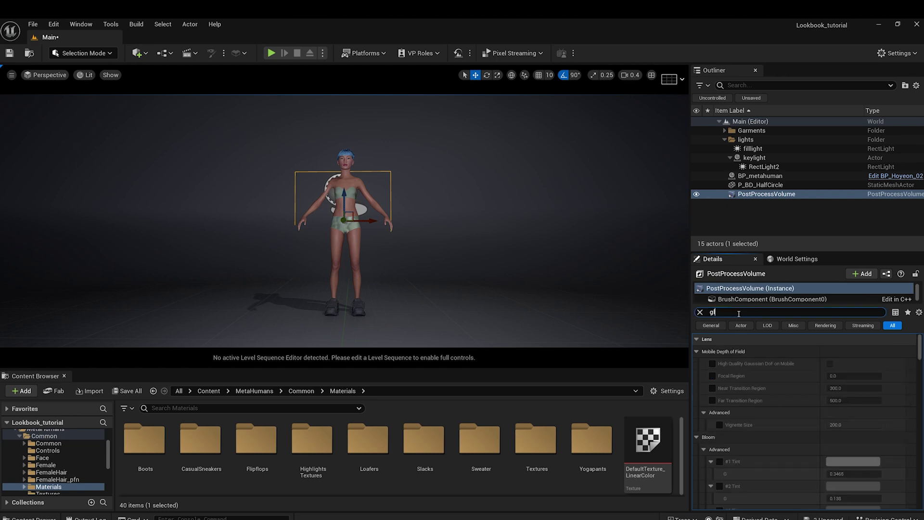
pyautogui.write('obal illu')
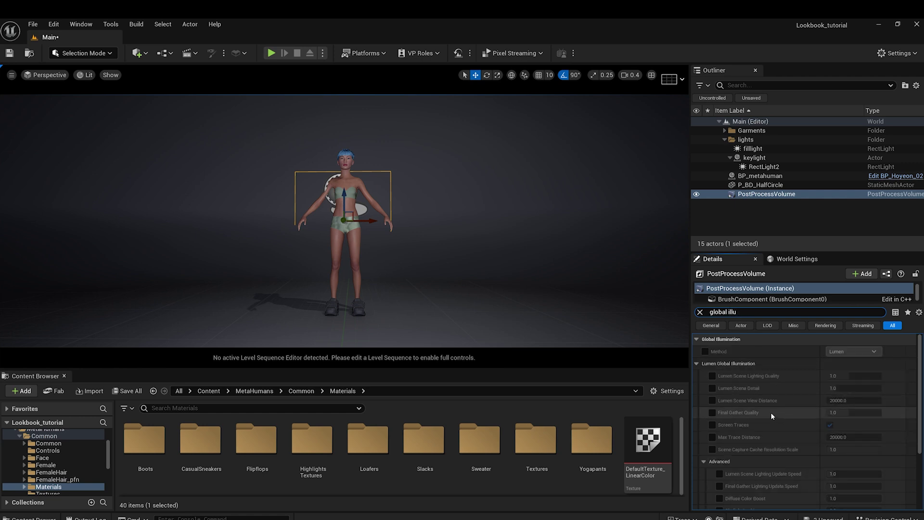
pyautogui.click(712, 377)
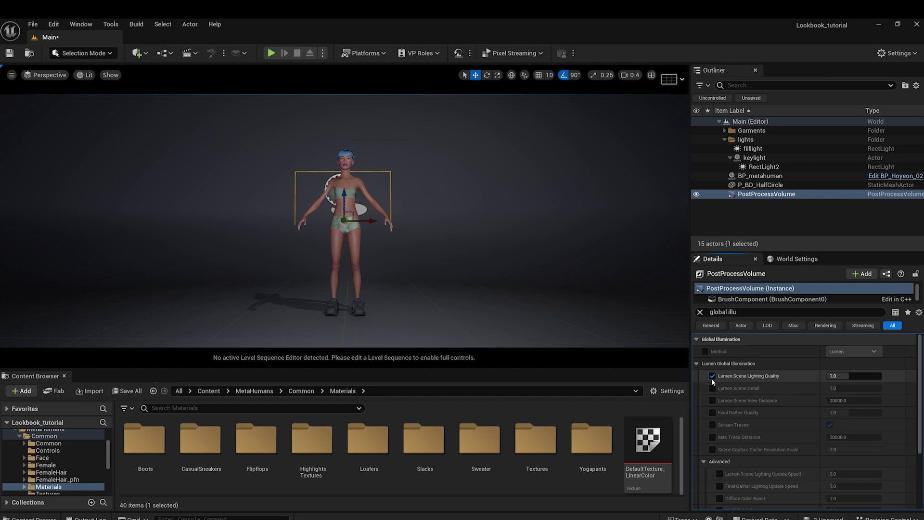
pyautogui.click(712, 413)
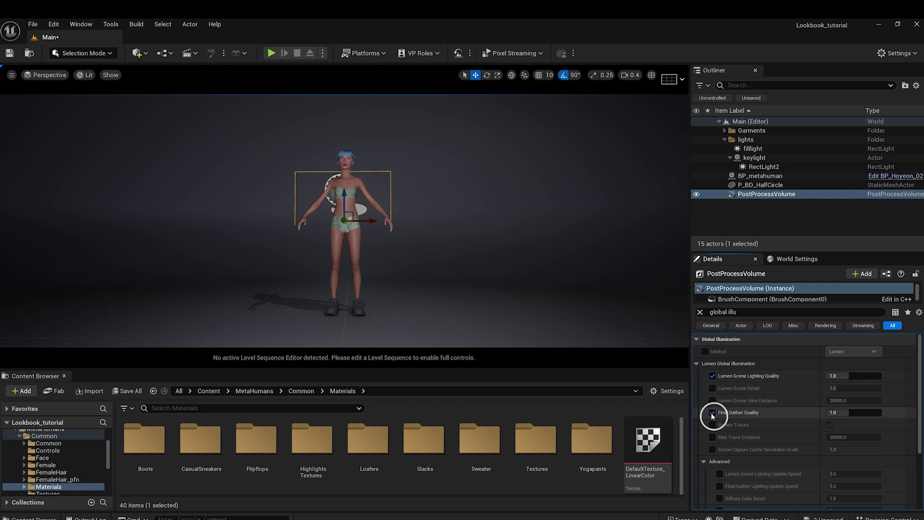
pyautogui.click(844, 376)
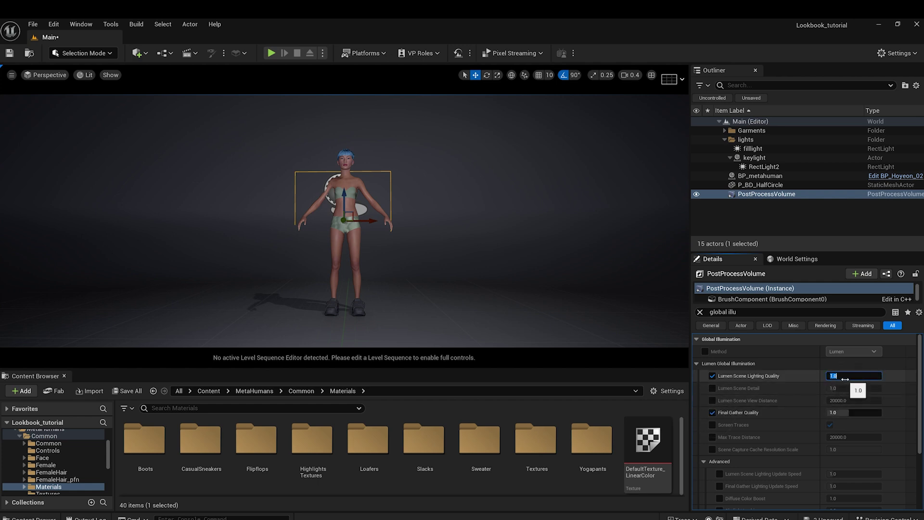
pyautogui.write('2')
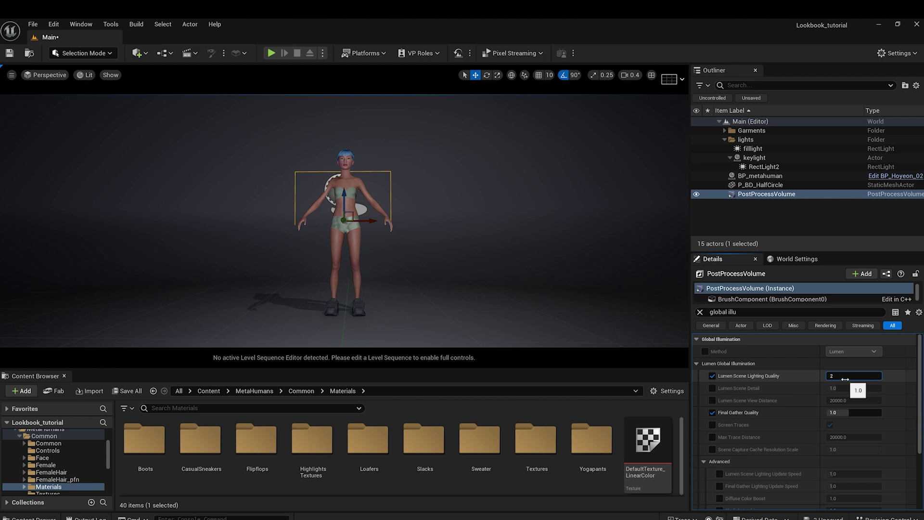
pyautogui.click(851, 412)
# Step: Enable Final Gather Lighting Update Speed under Lumen Global Illumination and set it to 0.5
pyautogui.click(851, 457)
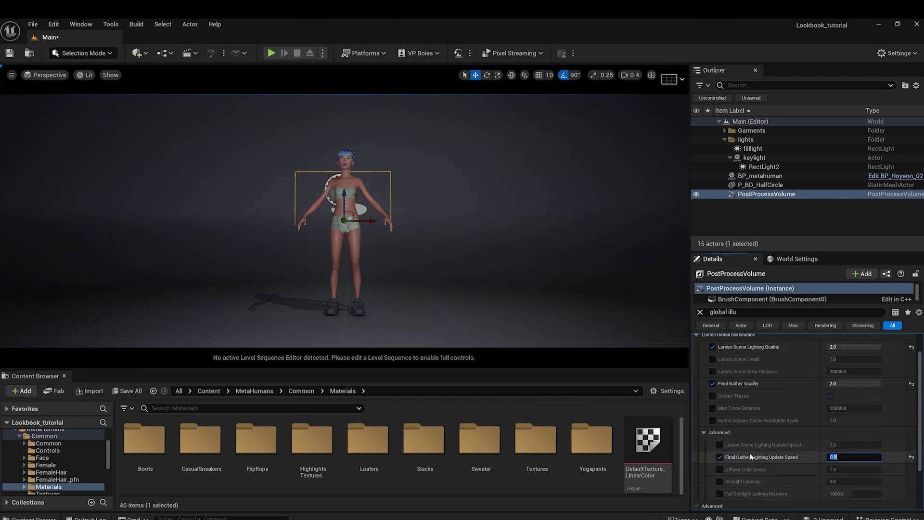
pyautogui.scroll(-1, 796, 449)
pyautogui.scroll(-1, 795, 446)
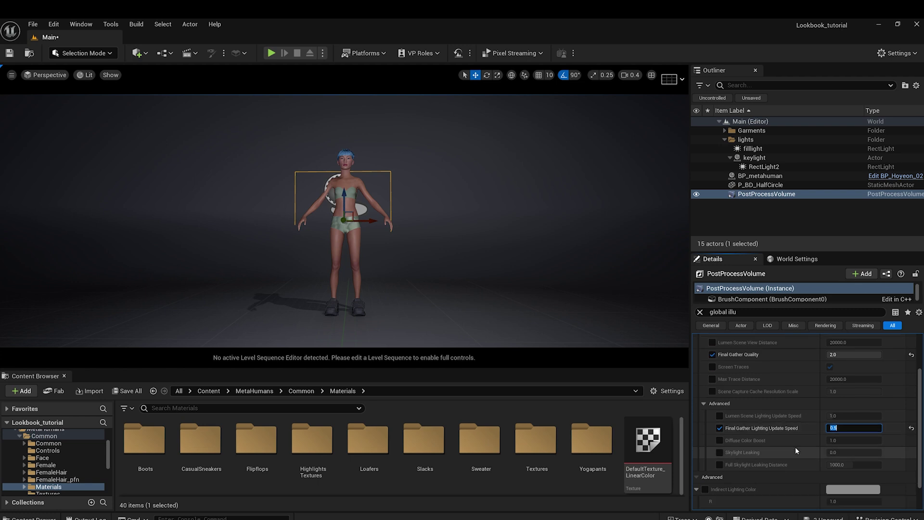
# Step: Clear the property filter, enable the exposure Metering Mode and set it to Manual
pyautogui.click(699, 312)
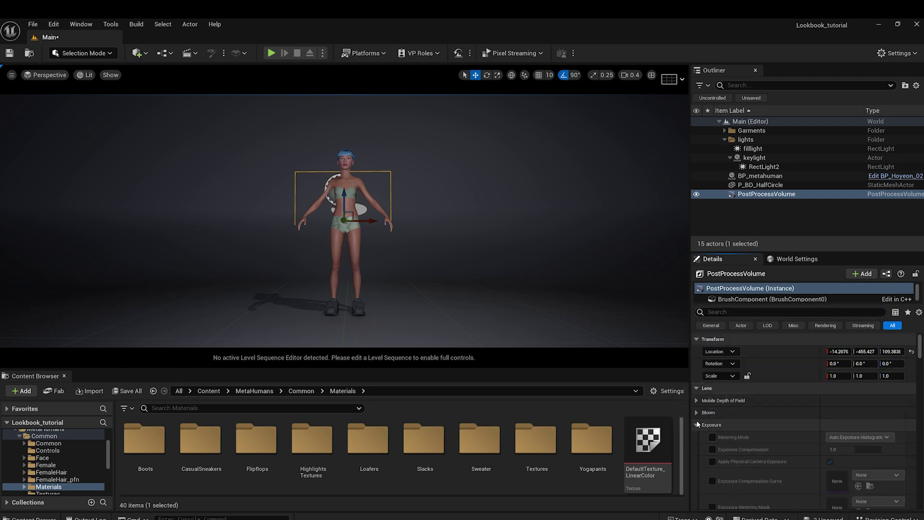
pyautogui.click(712, 437)
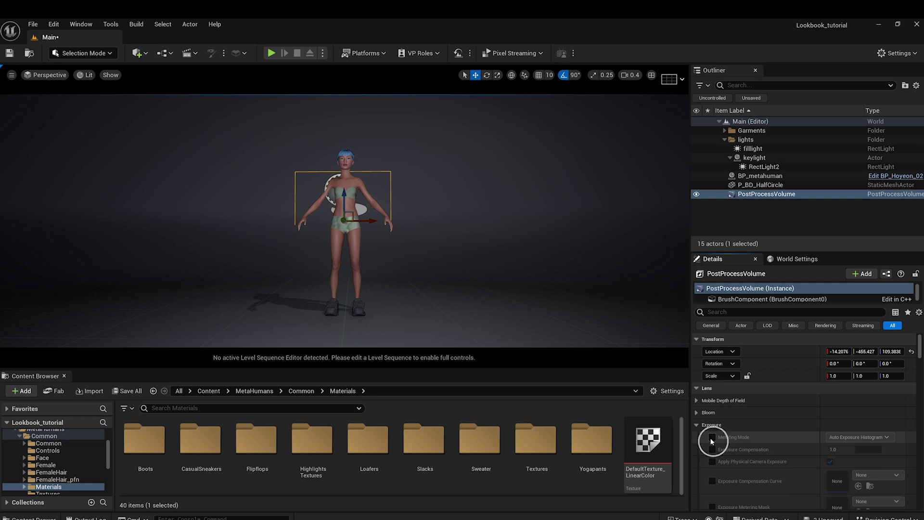
pyautogui.click(870, 438)
pyautogui.click(870, 462)
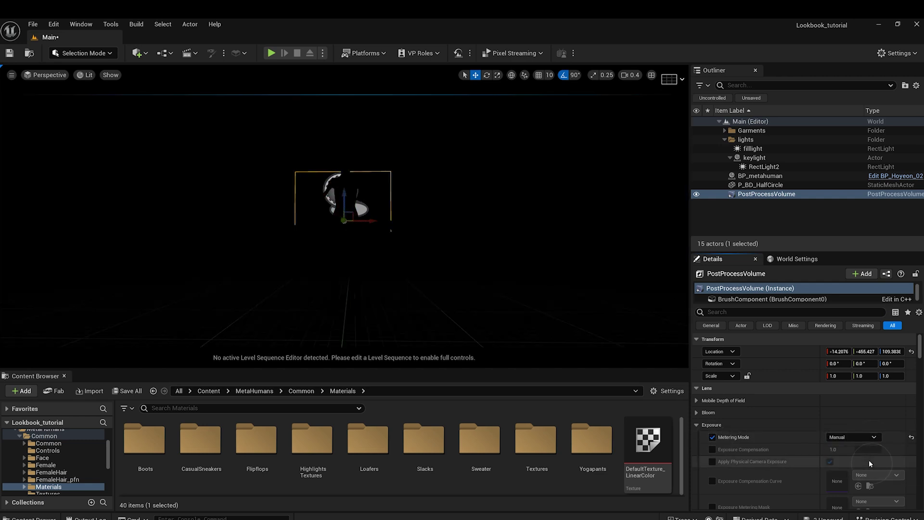
# Step: Enable Exposure Compensation, try values of 8 and 10, and set it to 9
pyautogui.click(713, 449)
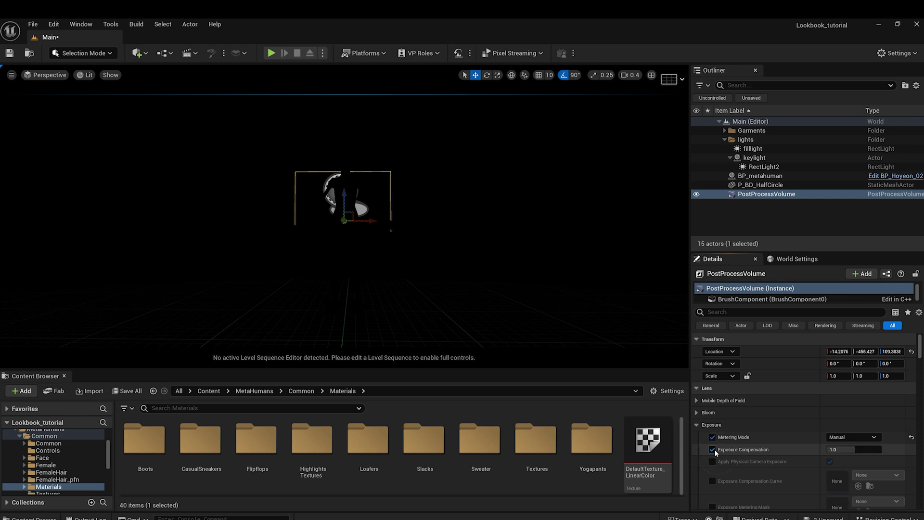
pyautogui.moveTo(851, 450); pyautogui.dragTo(868, 450)
pyautogui.click(852, 450)
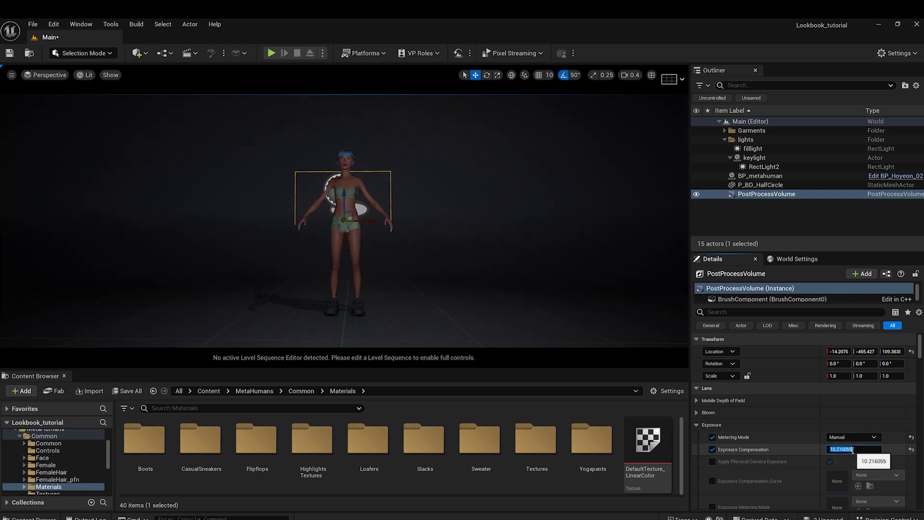
pyautogui.write('8')
pyautogui.press('Return')
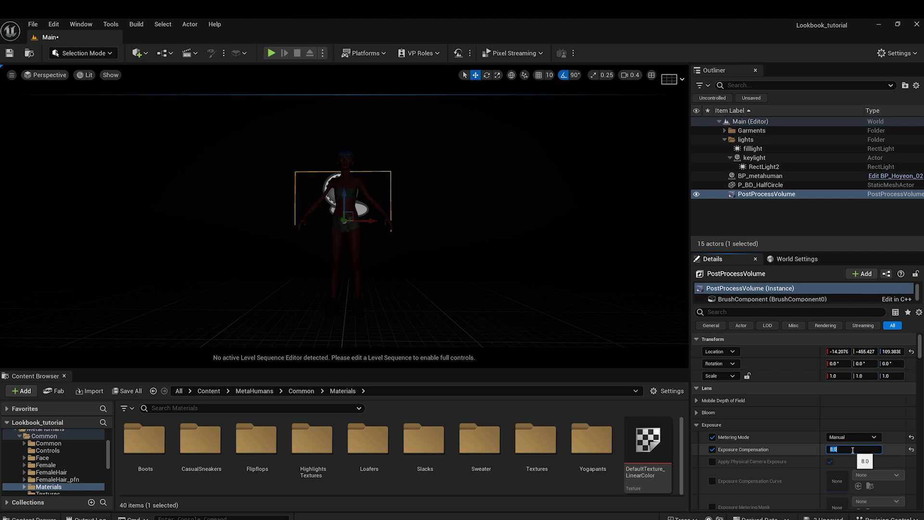
pyautogui.write('10')
pyautogui.press('Return')
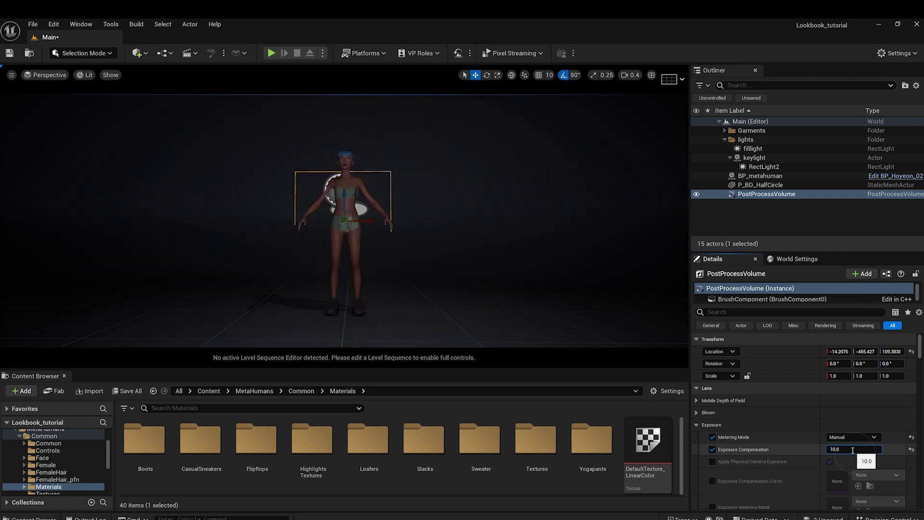
pyautogui.write('9')
pyautogui.press('Return')
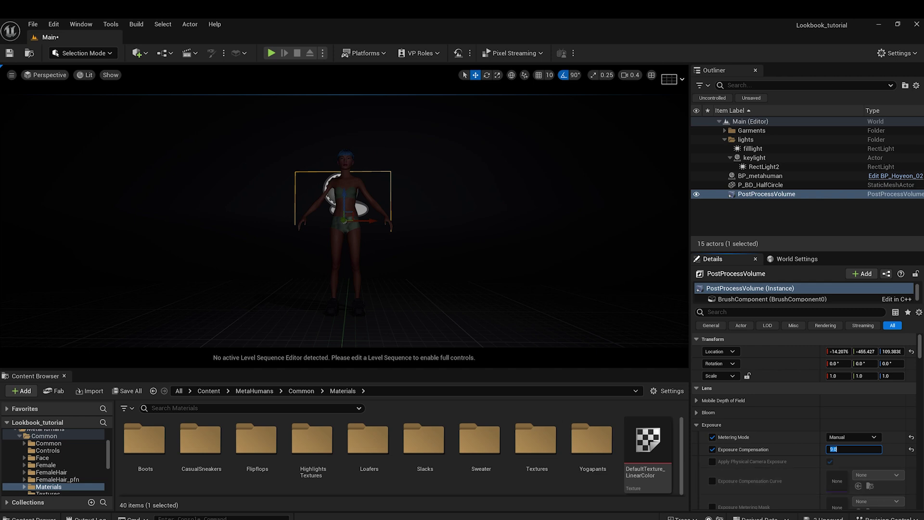
# Step: Raise the intensity of the key light's RectLight2 and set filllight's intensity to about 33.9 cd
pyautogui.click(782, 167)
pyautogui.click(768, 299)
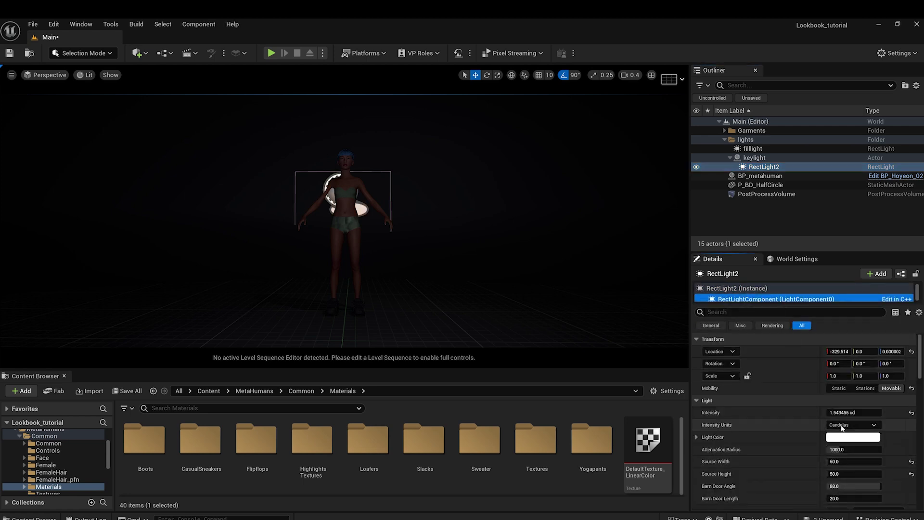
pyautogui.moveTo(842, 413); pyautogui.dragTo(851, 416)
pyautogui.click(762, 150)
pyautogui.click(754, 299)
# Step: Move the P_BD_HalfCircle backdrop along the Y axis to about -22
pyautogui.click(421, 298)
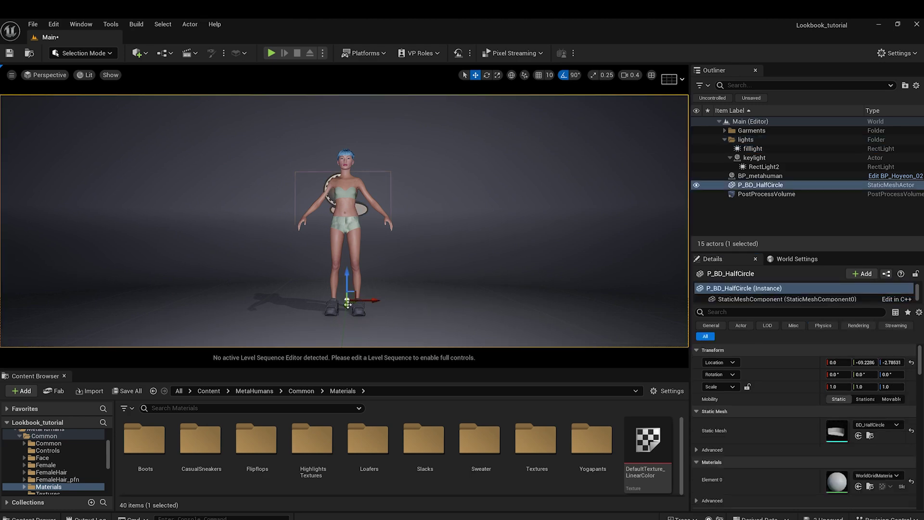
pyautogui.moveTo(347, 304); pyautogui.dragTo(349, 309)
pyautogui.keyDown('alt'); pyautogui.moveTo(439, 299); pyautogui.dragTo(506, 302); pyautogui.keyUp('alt')
pyautogui.scroll(-5, 494, 240)
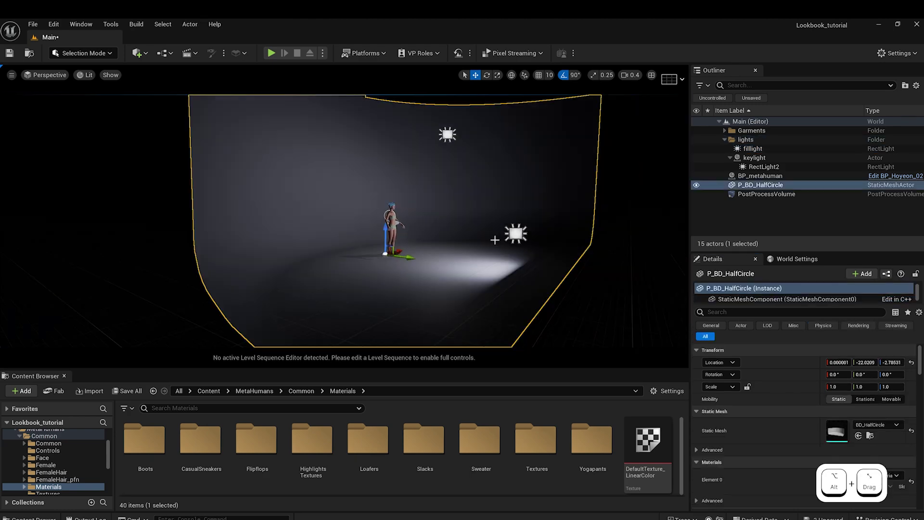
# Step: Move filllight closer to the MetaHuman along the Y axis and shift the backdrop in the same direction
pyautogui.click(516, 234)
pyautogui.moveTo(546, 237); pyautogui.dragTo(526, 236)
pyautogui.click(398, 279)
pyautogui.moveTo(412, 259); pyautogui.dragTo(389, 258)
pyautogui.click(495, 232)
pyautogui.moveTo(519, 236); pyautogui.dragTo(498, 236)
# Step: Try a Source Width of 300 on filllight and set it to 400
pyautogui.click(765, 300)
pyautogui.scroll(-2, 809, 385)
pyautogui.click(846, 433)
pyautogui.write('30')
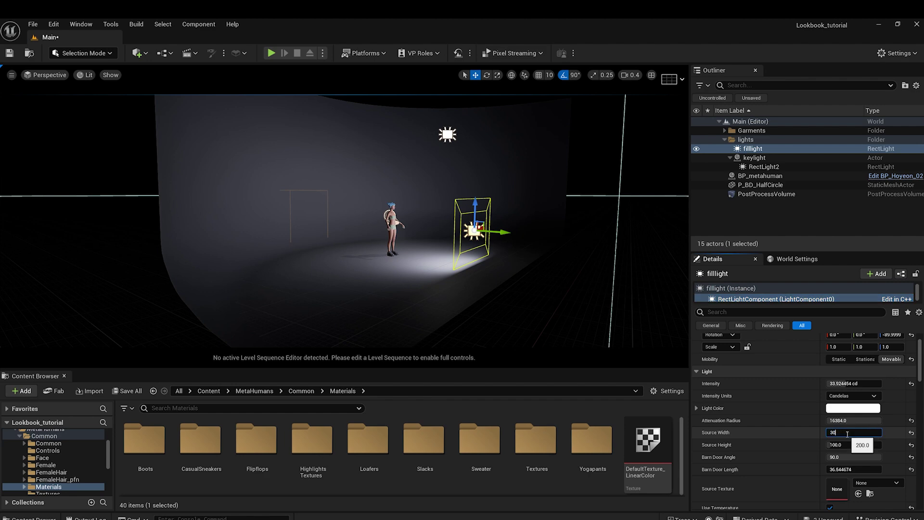
pyautogui.write('0')
pyautogui.press('Return')
pyautogui.write('400')
pyautogui.press('Return')
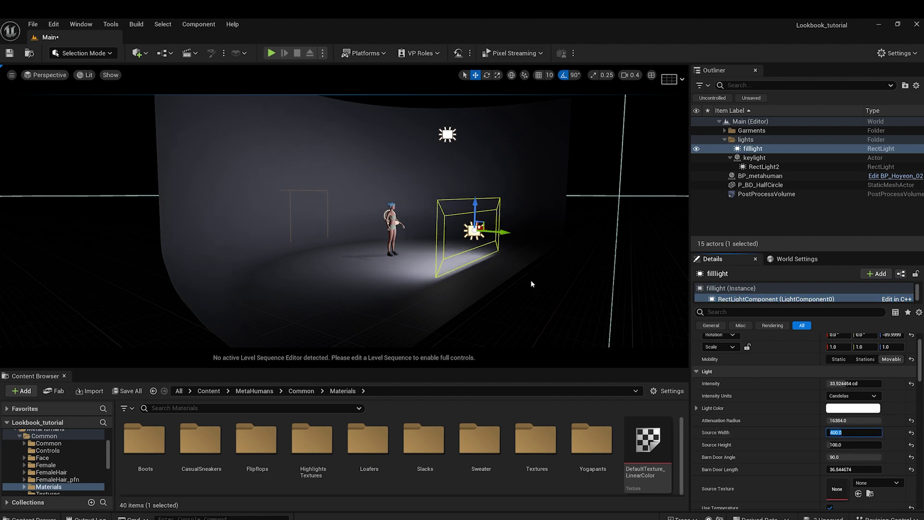
# Step: Lower filllight's intensity to about 21.5 cd and check the lighting on the MetaHuman
pyautogui.moveTo(857, 385); pyautogui.dragTo(850, 385)
pyautogui.scroll(5, 457, 270)
pyautogui.keyDown('alt'); pyautogui.moveTo(457, 269); pyautogui.dragTo(396, 275); pyautogui.keyUp('alt')
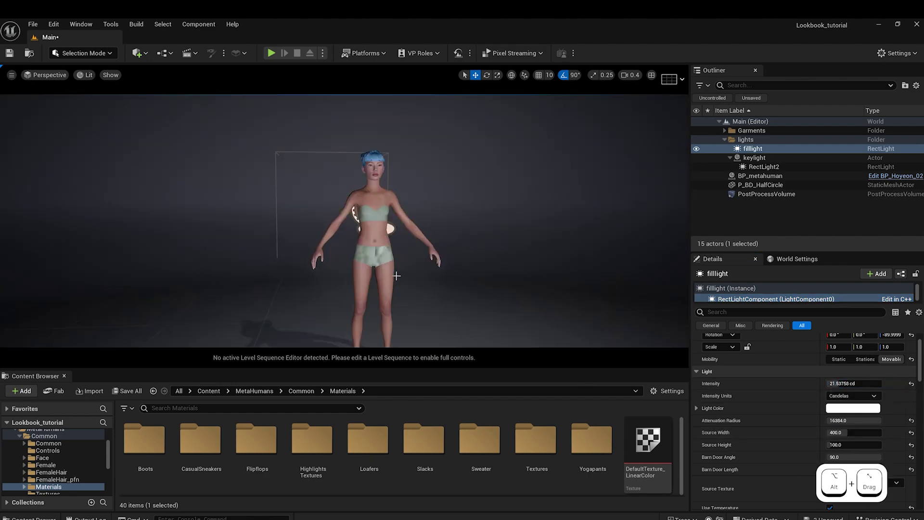
pyautogui.scroll(-4, 397, 276)
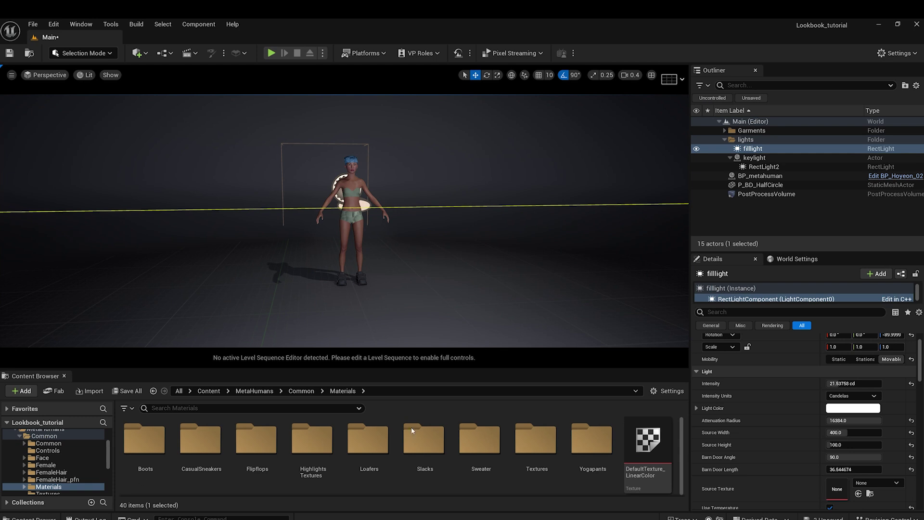
# Step: Add a level sequence and save it as SQ_main in the Sequences folder
pyautogui.click(191, 53)
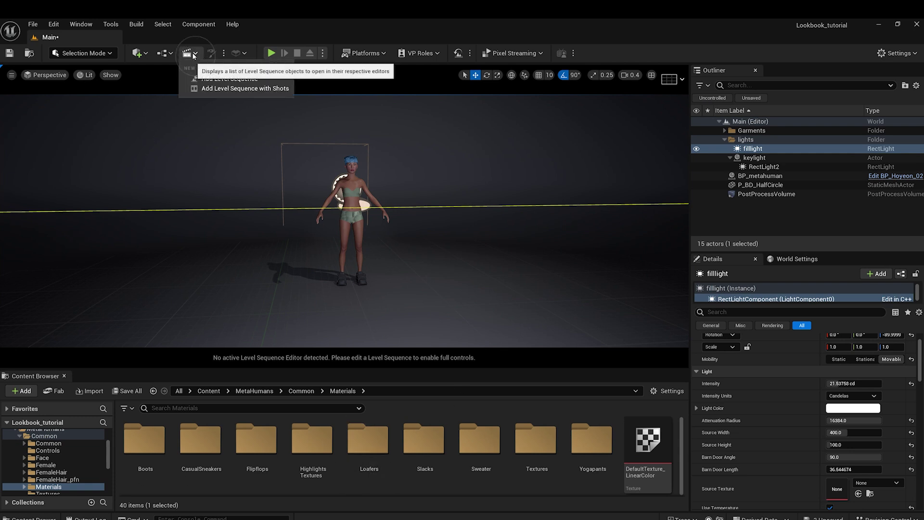
pyautogui.click(256, 80)
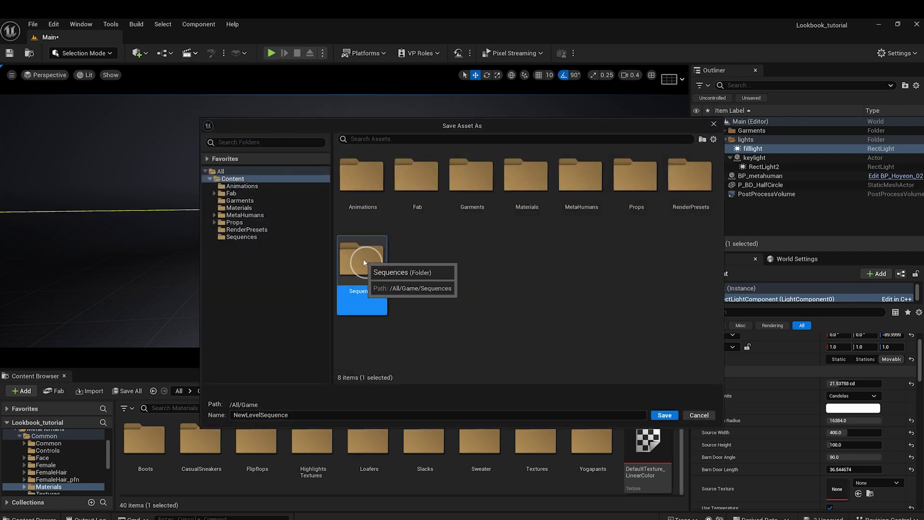
pyautogui.doubleClick(360, 259)
pyautogui.click(298, 416)
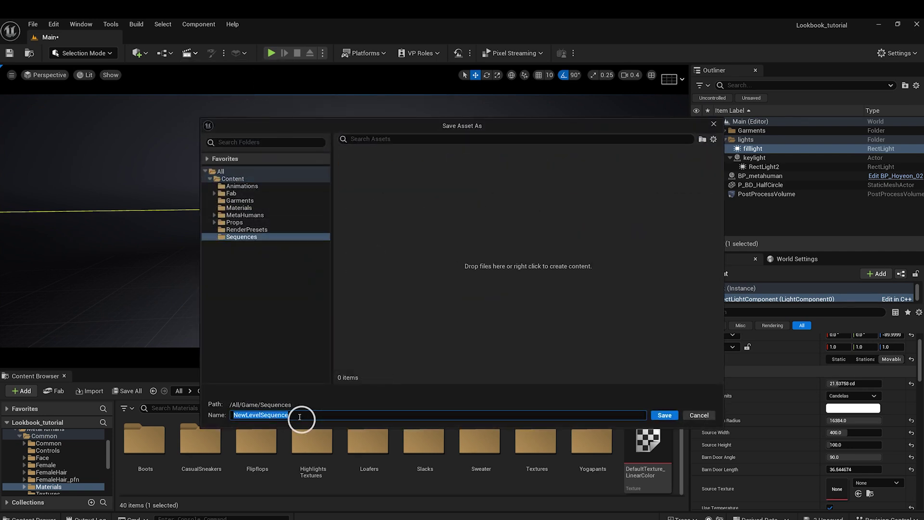
pyautogui.write('SQ')
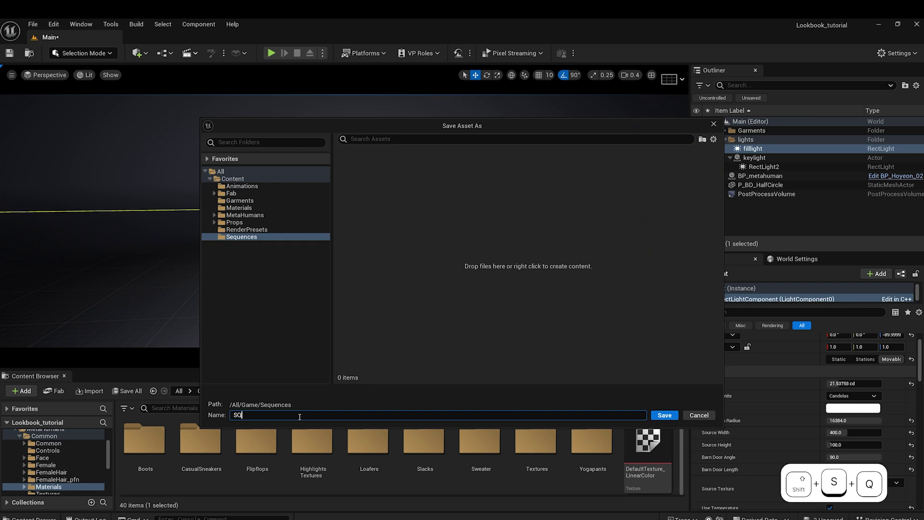
pyautogui.write('_main')
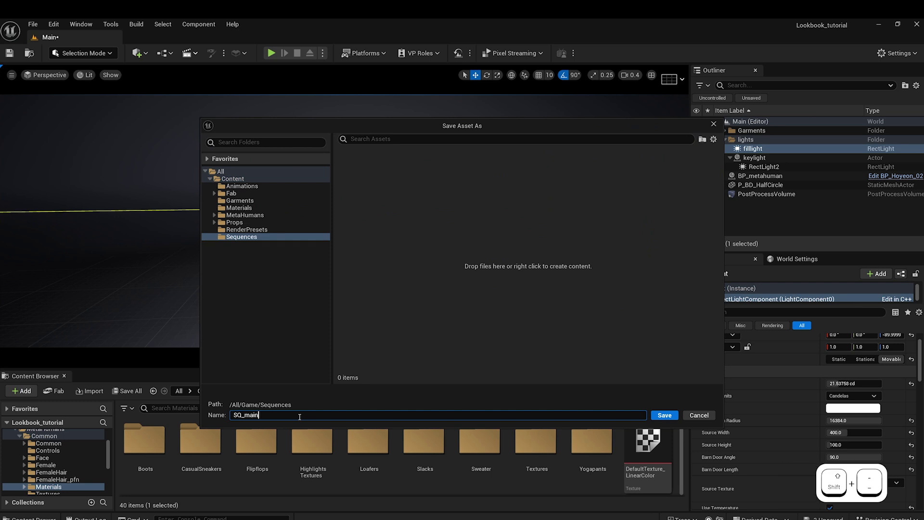
pyautogui.press('Return')
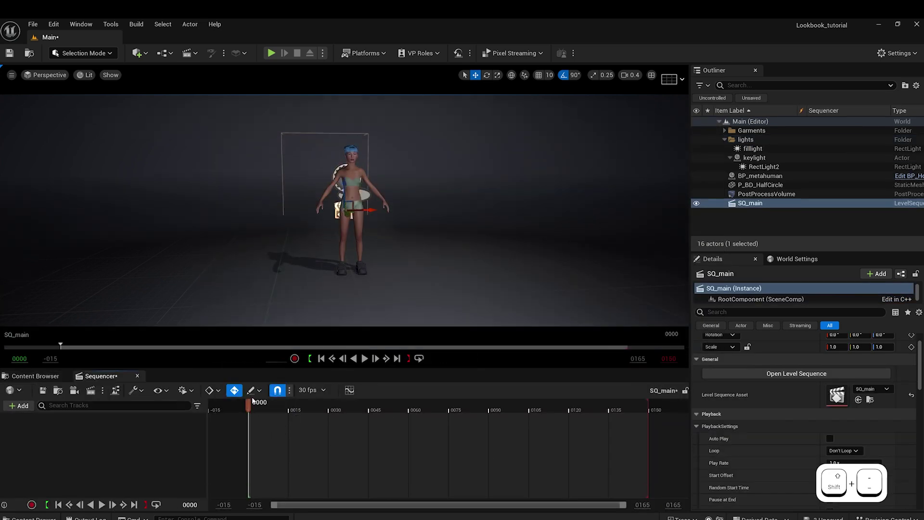
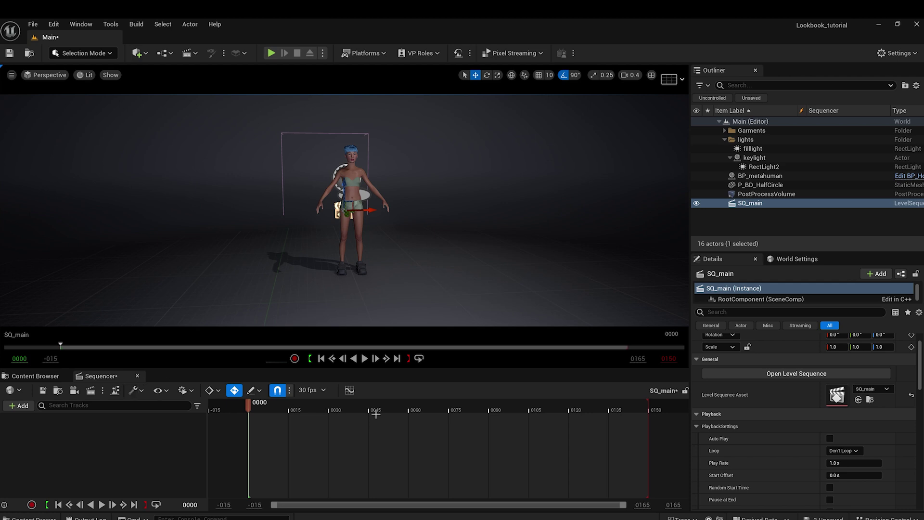
# Step: Examine the sequence's display rate options and toggle automatic keying off and back on
pyautogui.click(321, 391)
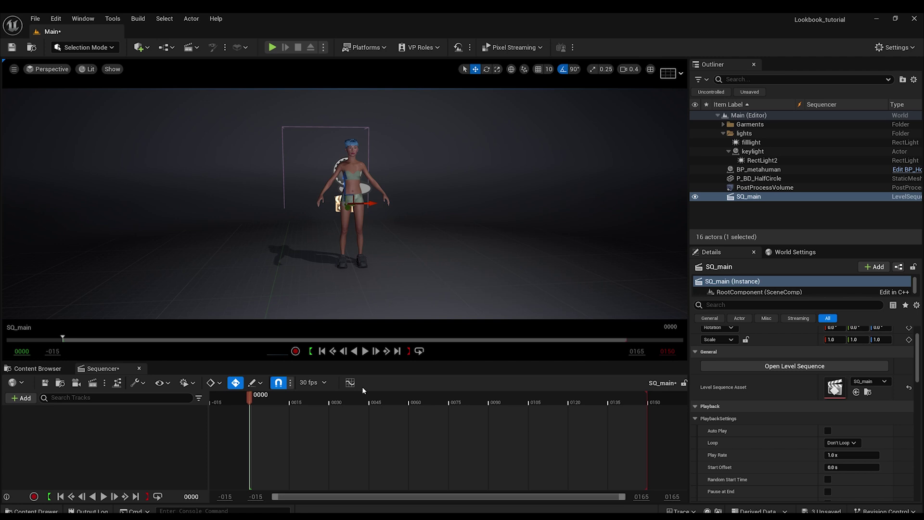
pyautogui.click(325, 382)
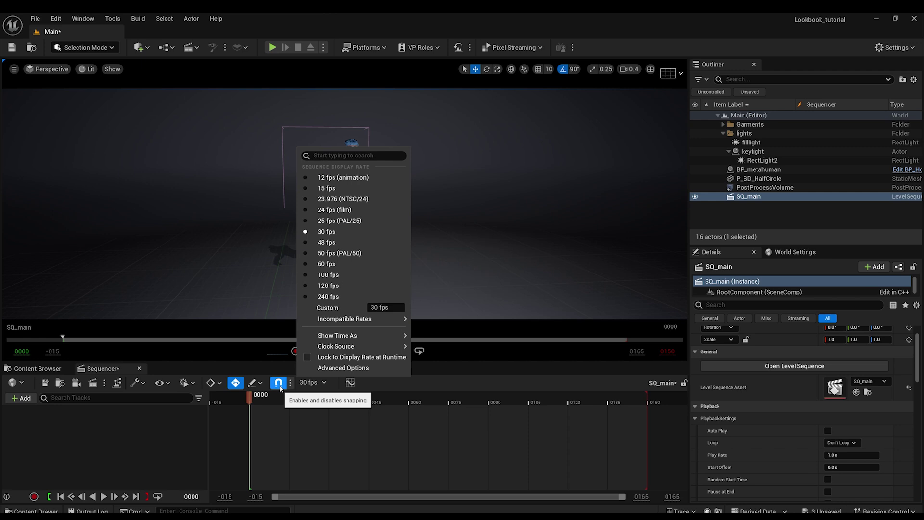
pyautogui.click(237, 385)
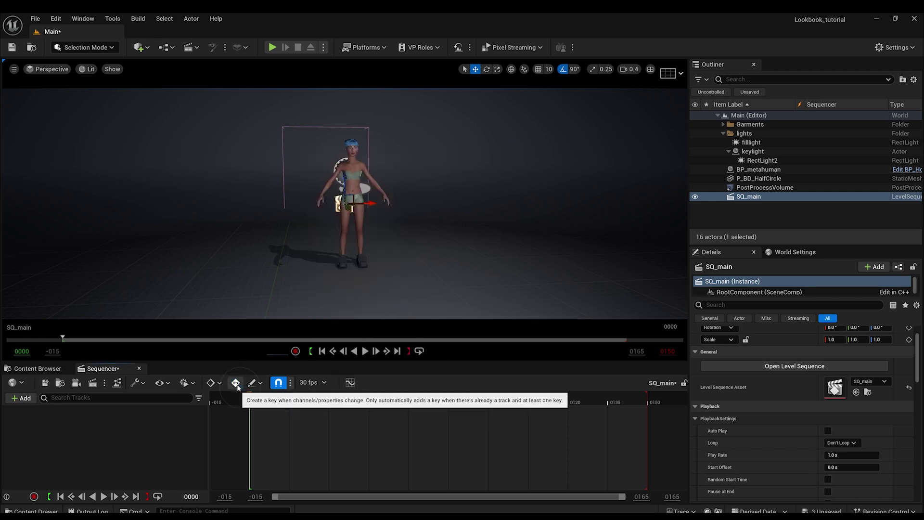
pyautogui.click(238, 385)
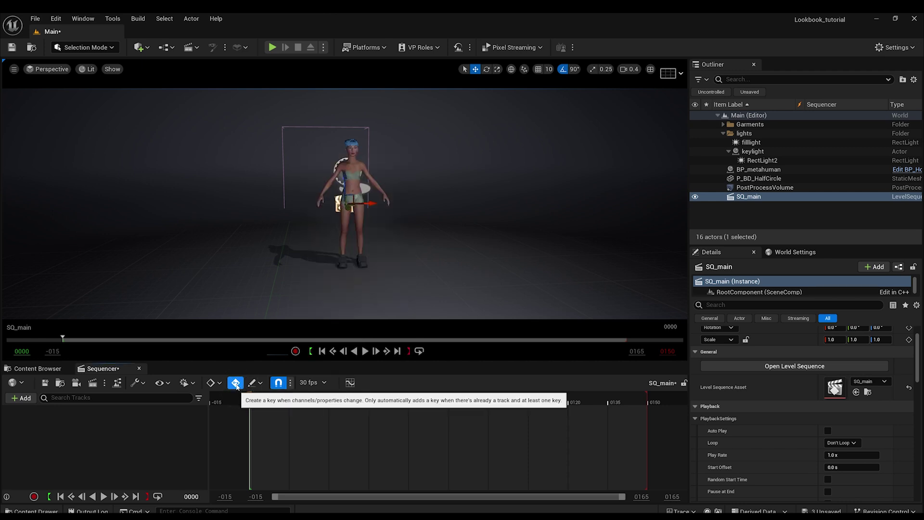
# Step: Add the BP_metahuman actor to the SQ_main sequence as a track
pyautogui.click(23, 400)
pyautogui.moveTo(98, 236)
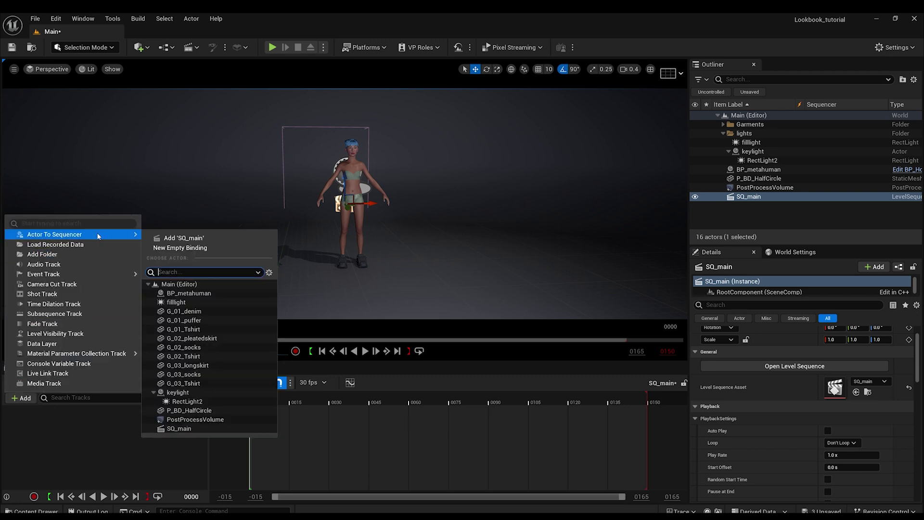
pyautogui.click(210, 294)
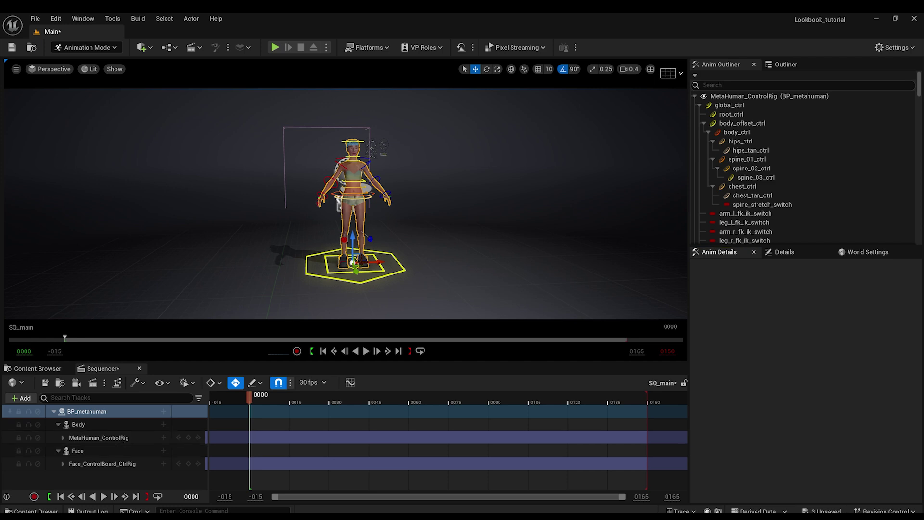
# Step: Move the playhead to frame 30 and set the sequence's playback end there
pyautogui.moveTo(250, 398); pyautogui.dragTo(329, 403)
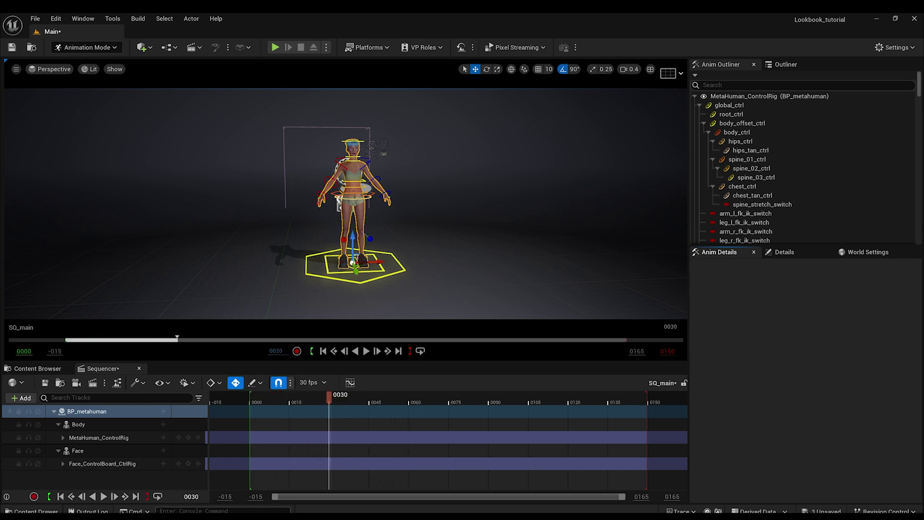
pyautogui.click(192, 496)
pyautogui.write('3')
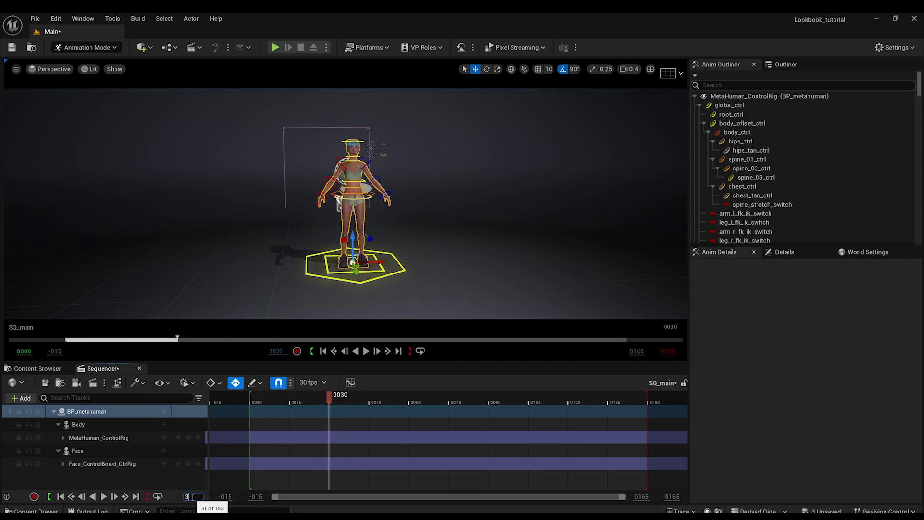
pyautogui.write('0')
pyautogui.press('Return')
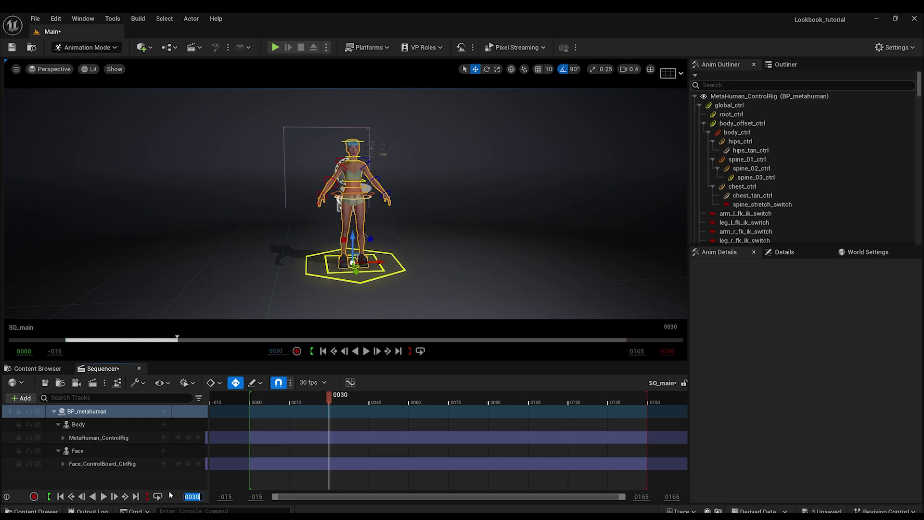
pyautogui.click(148, 498)
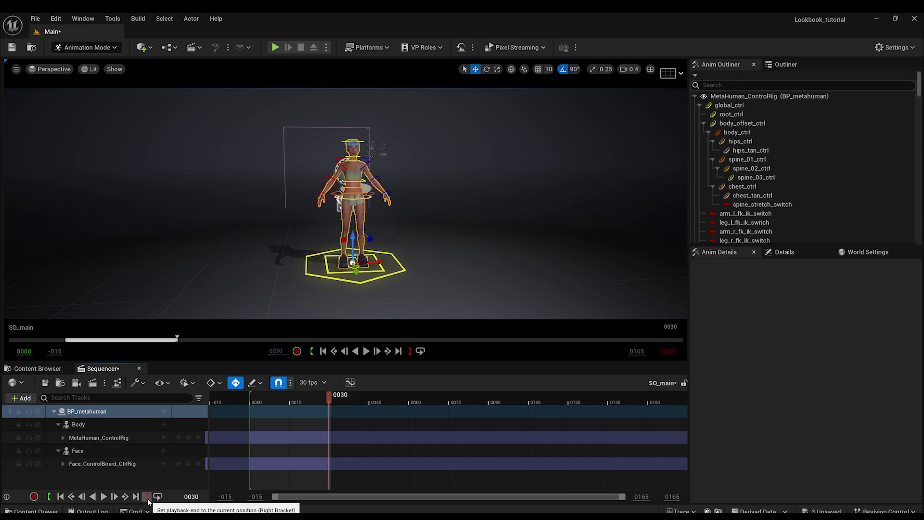
# Step: Test the sequence's playback and looping controls and return the playhead to the first frame
pyautogui.click(62, 499)
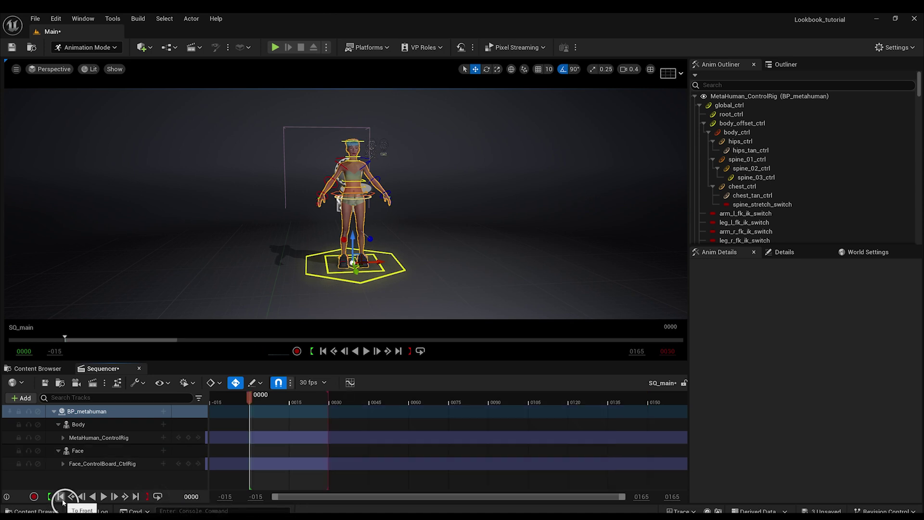
pyautogui.click(135, 497)
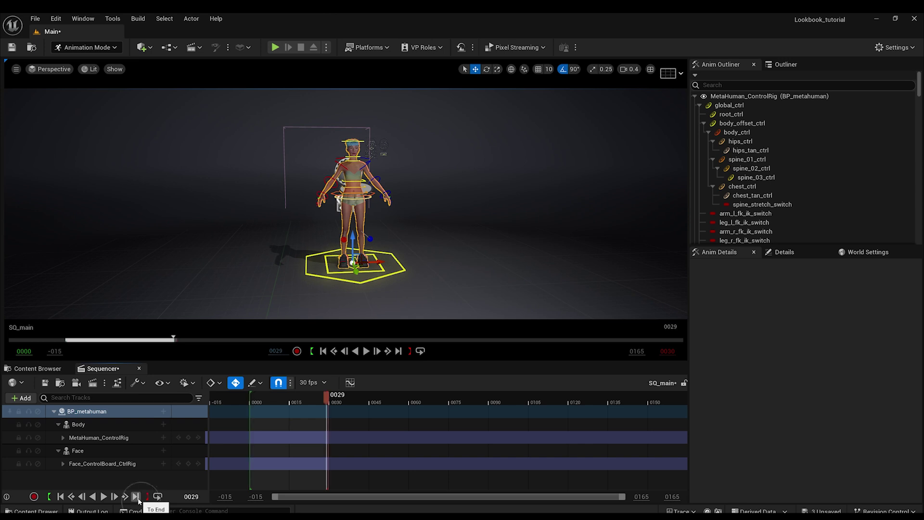
pyautogui.click(104, 497)
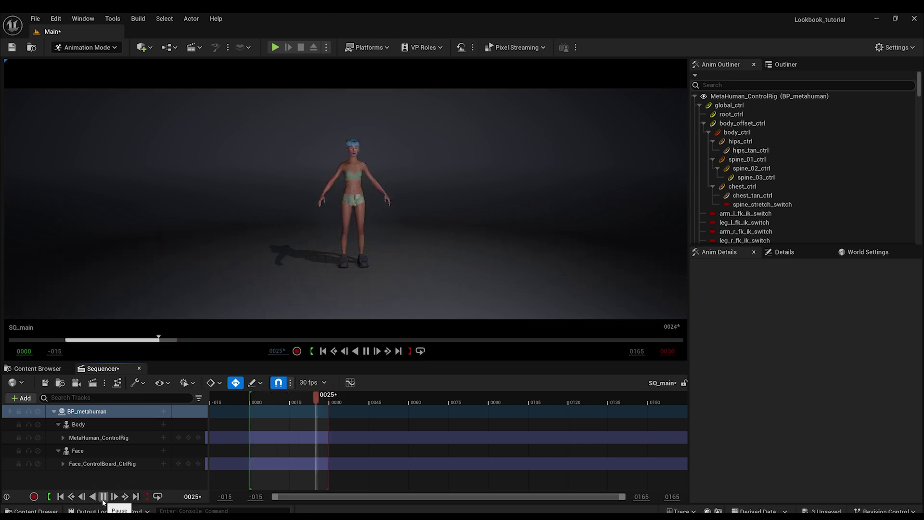
pyautogui.click(104, 496)
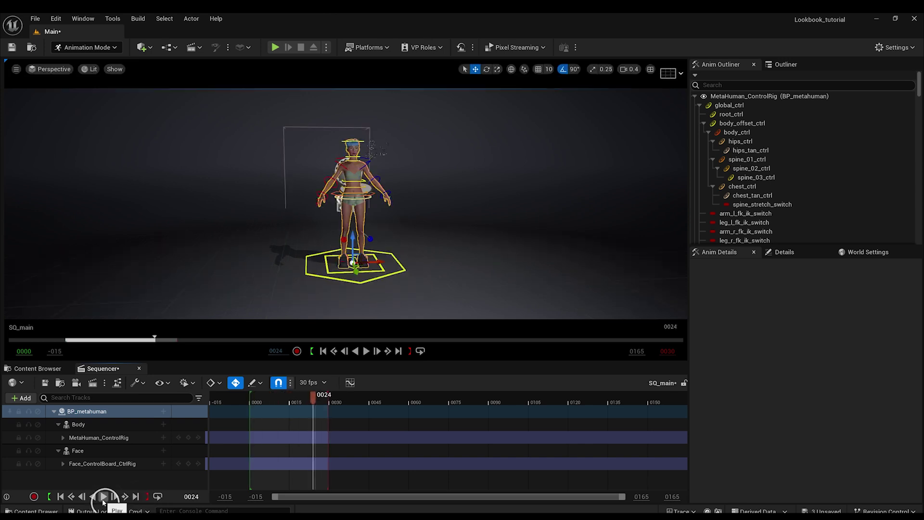
pyautogui.click(157, 497)
pyautogui.click(158, 496)
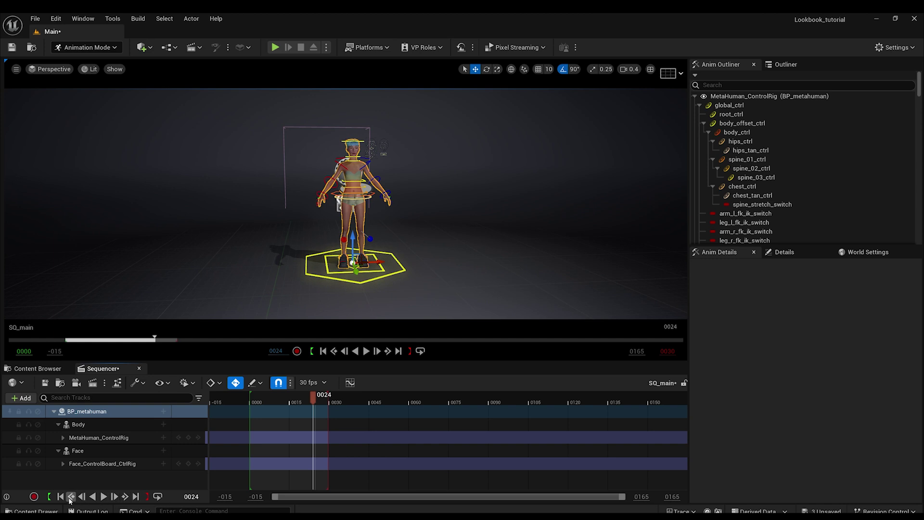
pyautogui.click(60, 496)
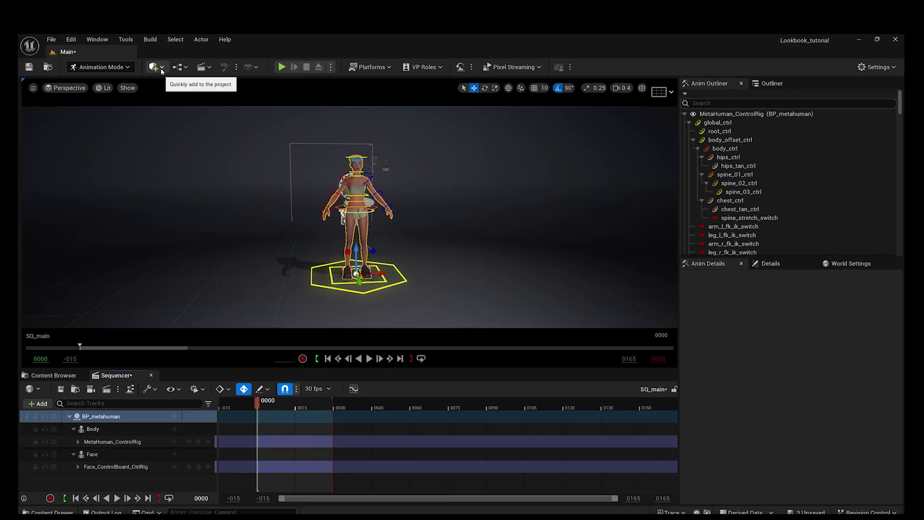
# Step: Place a Cine Camera Actor in the scene and switch the editor to Selection mode
pyautogui.click(150, 50)
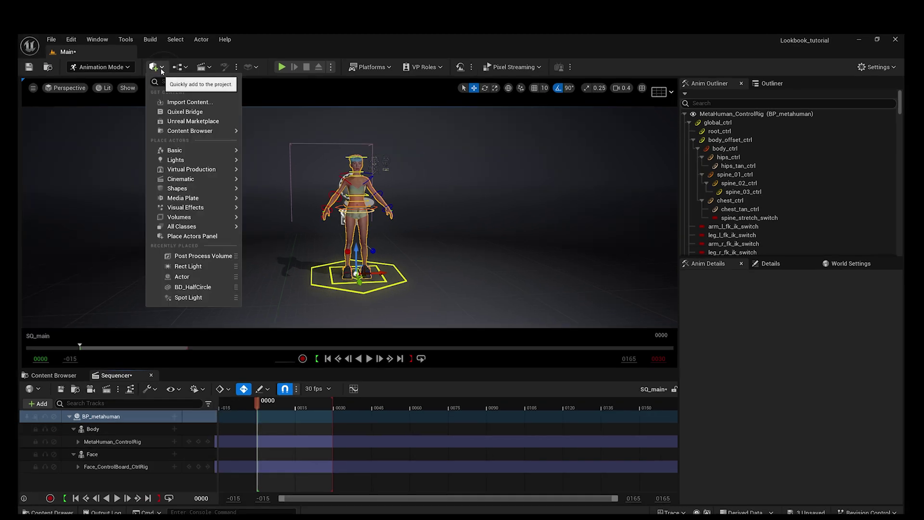
pyautogui.moveTo(198, 179)
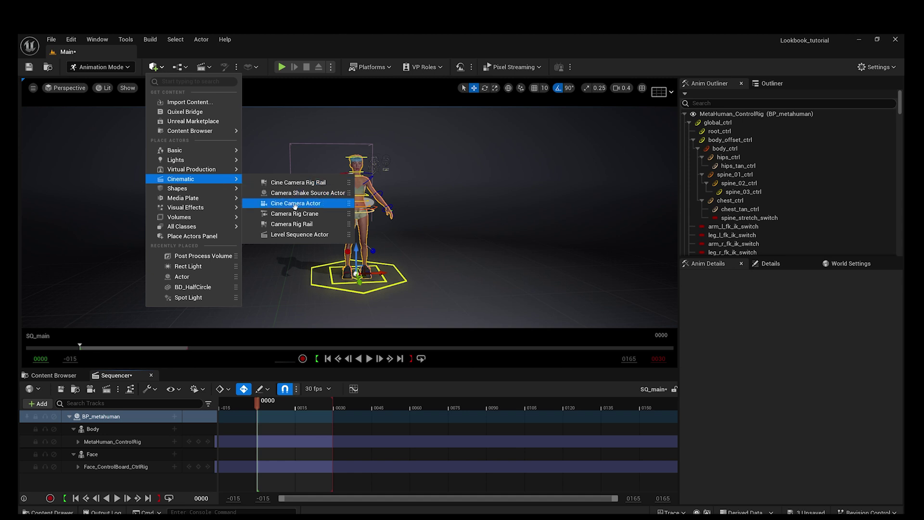
pyautogui.click(326, 205)
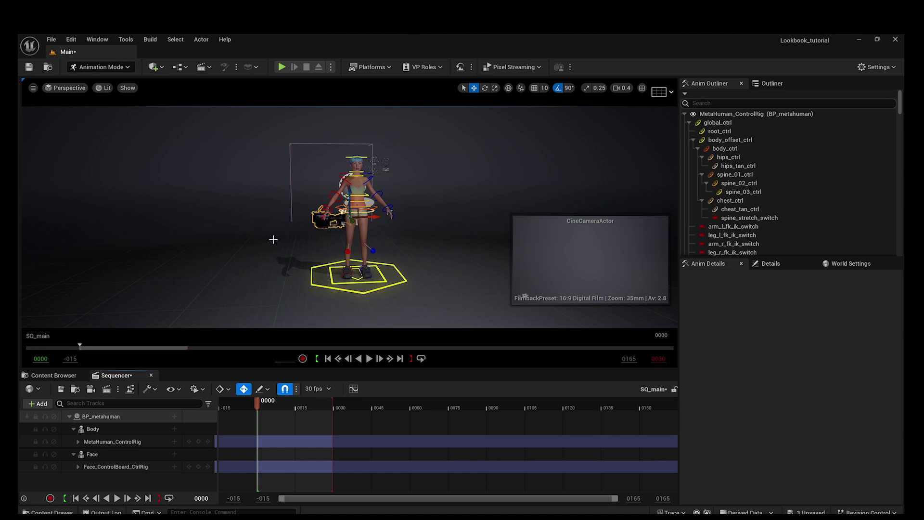
pyautogui.rightClick(322, 226)
pyautogui.click(116, 69)
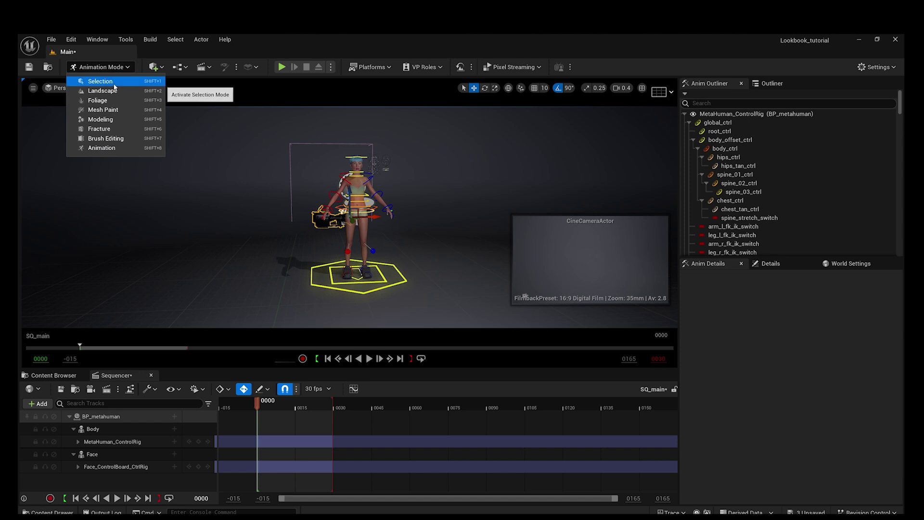
pyautogui.click(116, 80)
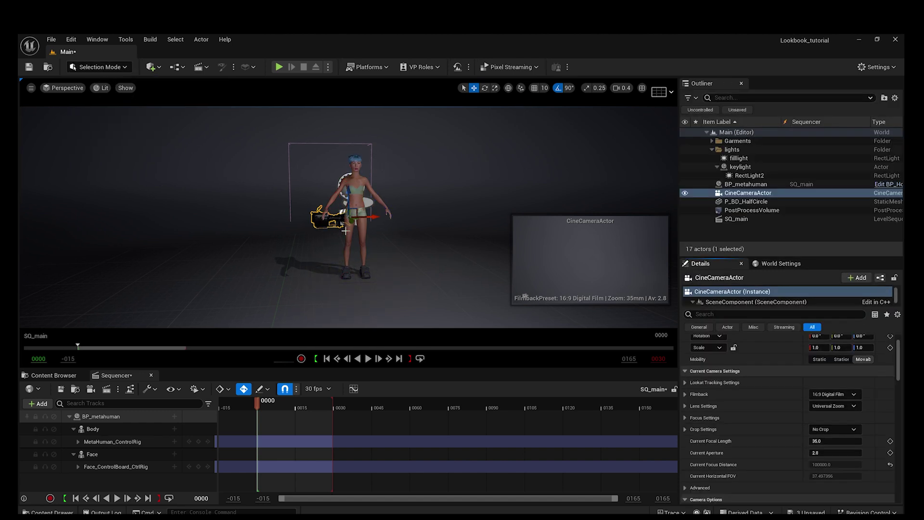
# Step: Rotate CineCameraActor by -90° about the Z axis
pyautogui.click(484, 88)
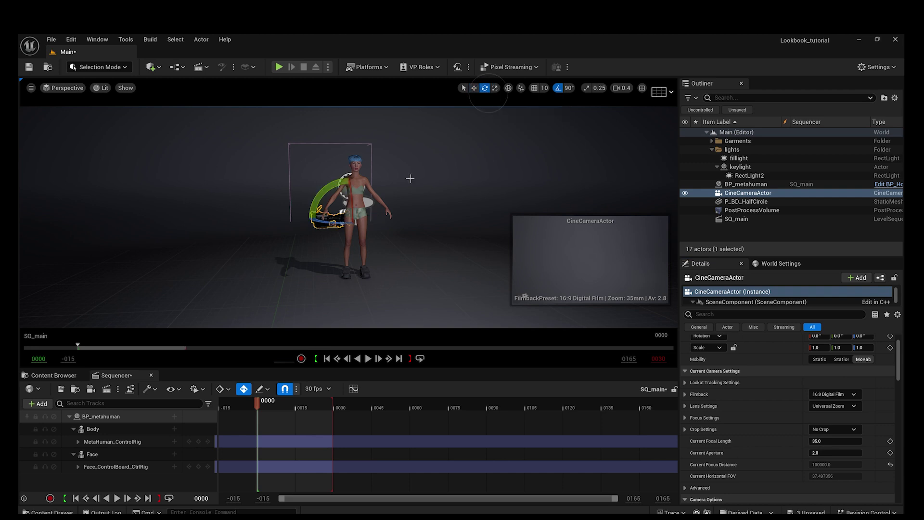
pyautogui.moveTo(324, 223); pyautogui.dragTo(251, 241)
pyautogui.press('w')
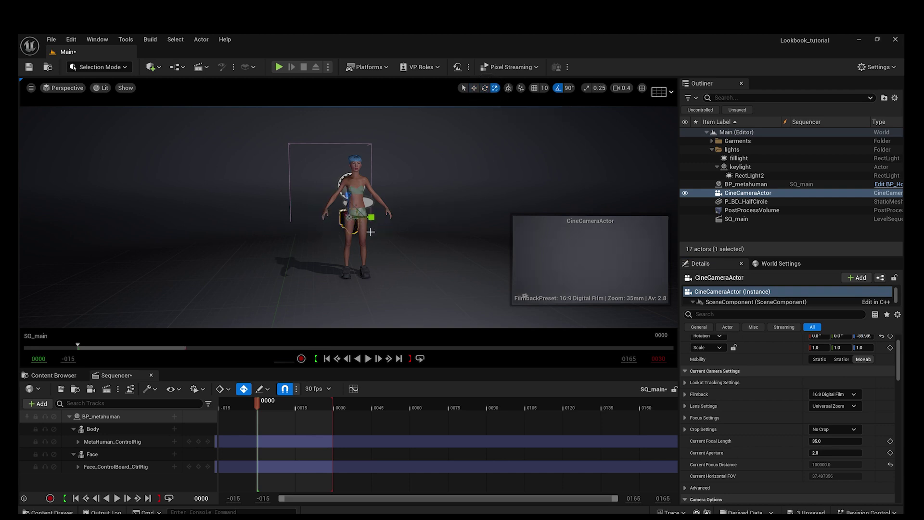
# Step: Move CineCameraActor out in front of the MetaHuman and raise it slightly
pyautogui.moveTo(351, 221); pyautogui.dragTo(419, 288)
pyautogui.scroll(-5, 402, 289)
pyautogui.moveTo(229, 243); pyautogui.dragTo(147, 256)
pyautogui.moveTo(175, 222)
pyautogui.mouseDown()
pyautogui.moveTo(173, 199)
pyautogui.moveTo(173, 209)
pyautogui.mouseUp()
pyautogui.click(286, 212)
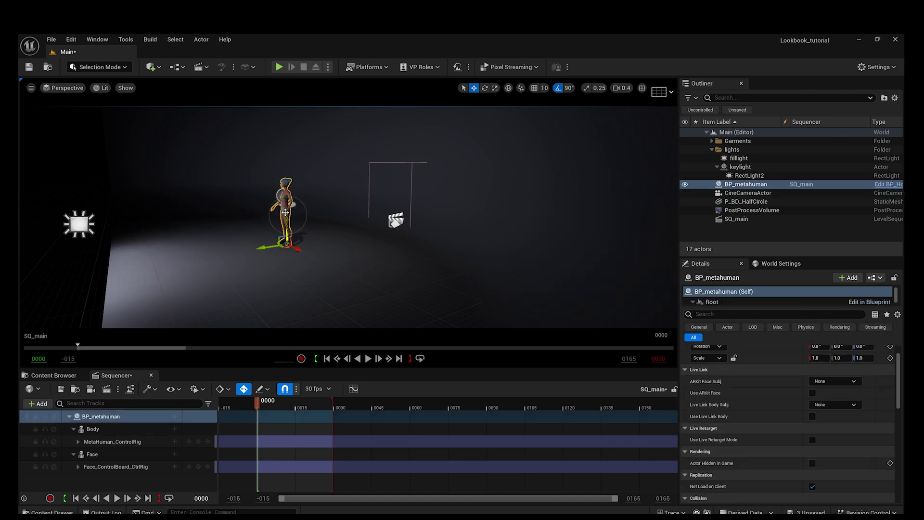
# Step: Reset CineCameraActor's location, then place it centred in front of the MetaHuman at about Y 424 and Z 86
pyautogui.scroll(2, 843, 426)
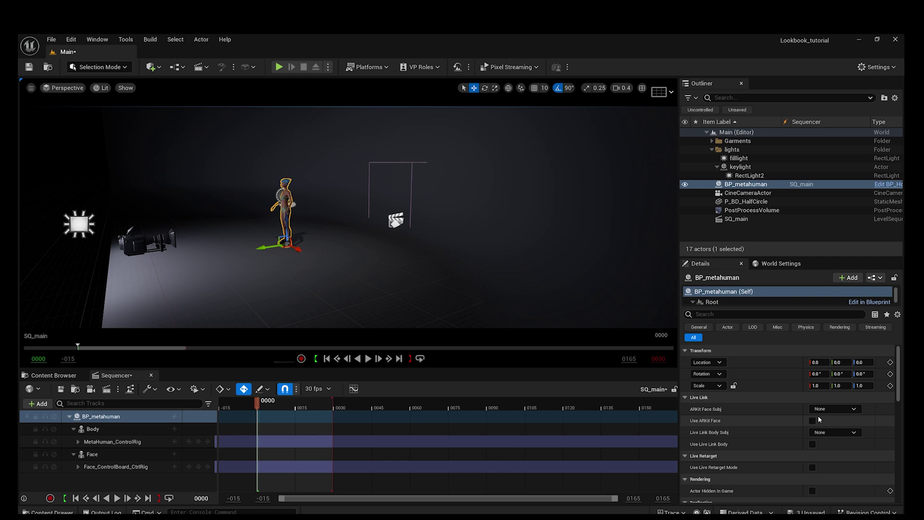
pyautogui.click(151, 248)
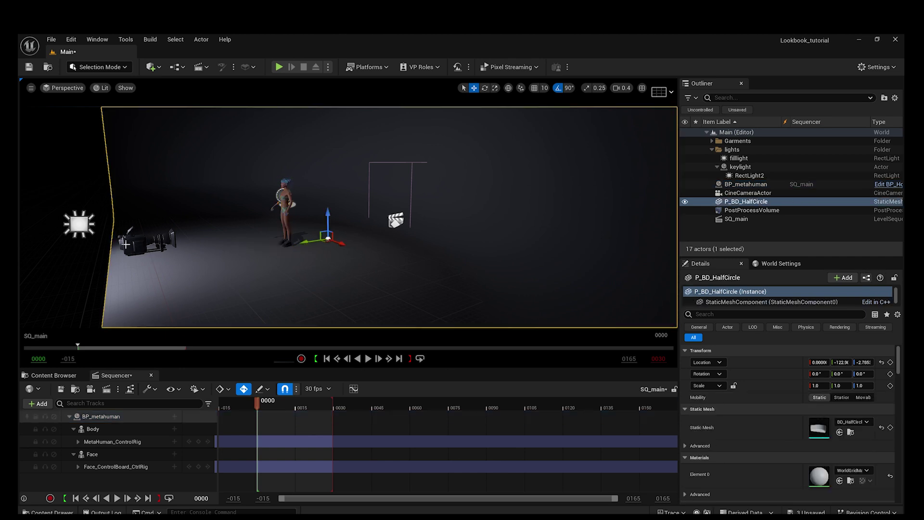
pyautogui.click(881, 352)
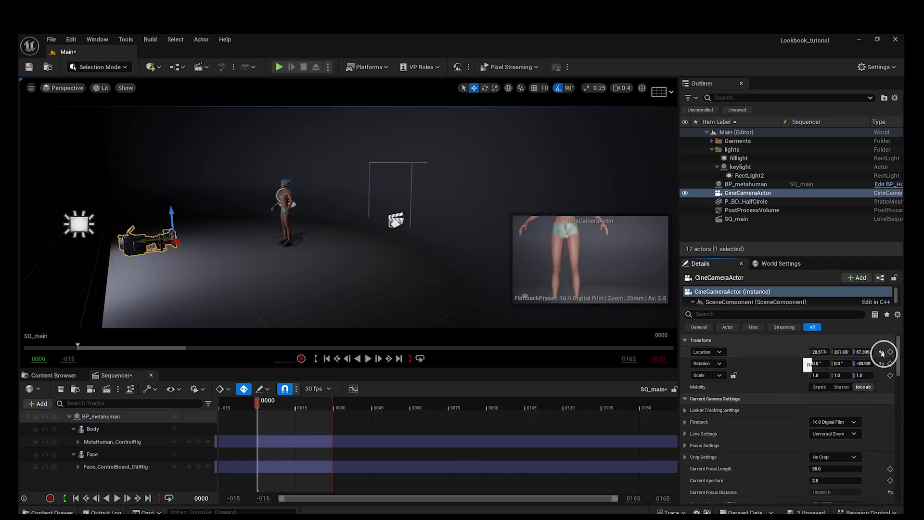
pyautogui.moveTo(267, 247); pyautogui.dragTo(167, 282)
pyautogui.moveTo(191, 239); pyautogui.dragTo(41, 257)
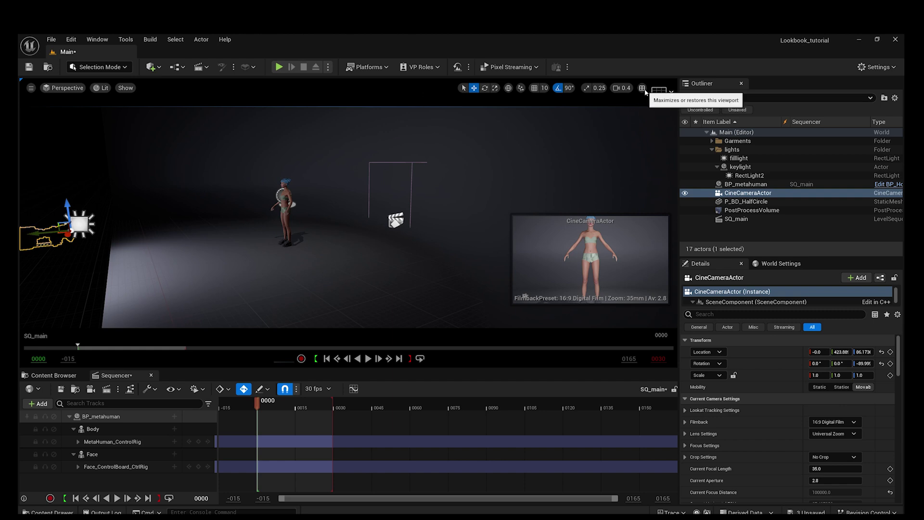
# Step: Split the view into two viewports, one looking through CineCameraActor and the other showing the studio in perspective from above
pyautogui.click(643, 89)
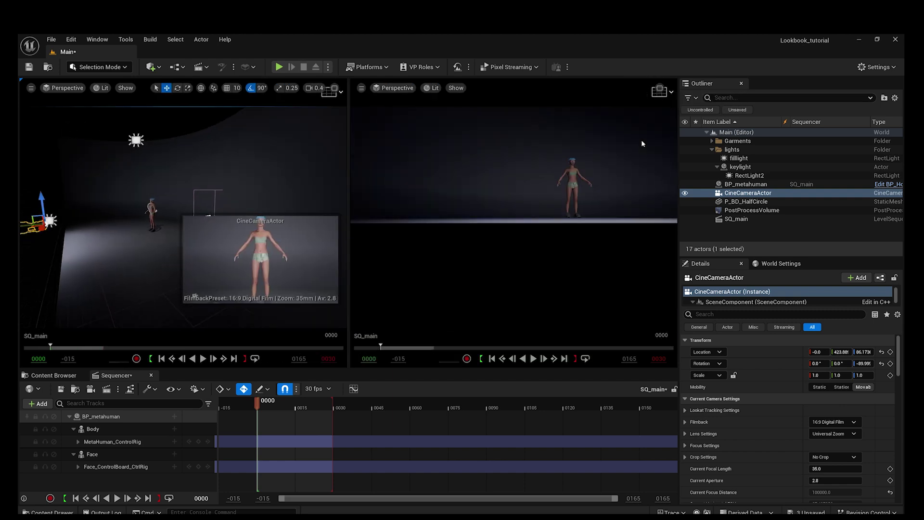
pyautogui.click(53, 91)
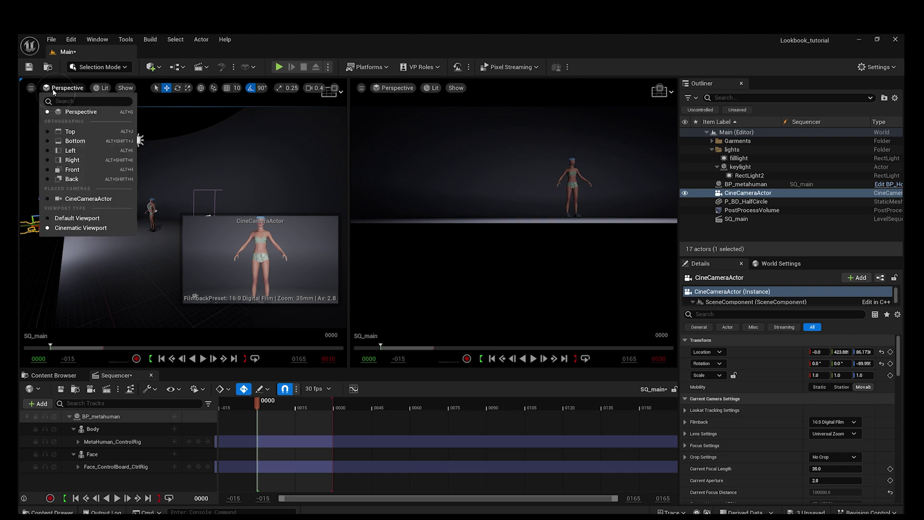
pyautogui.click(58, 200)
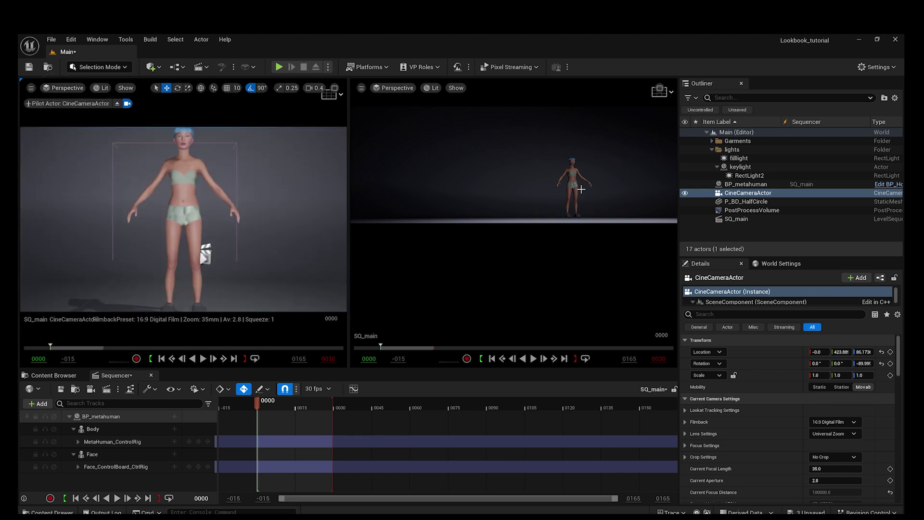
pyautogui.moveTo(584, 192); pyautogui.dragTo(584, 193, button='right')
pyautogui.moveTo(553, 223); pyautogui.dragTo(551, 227, button='right')
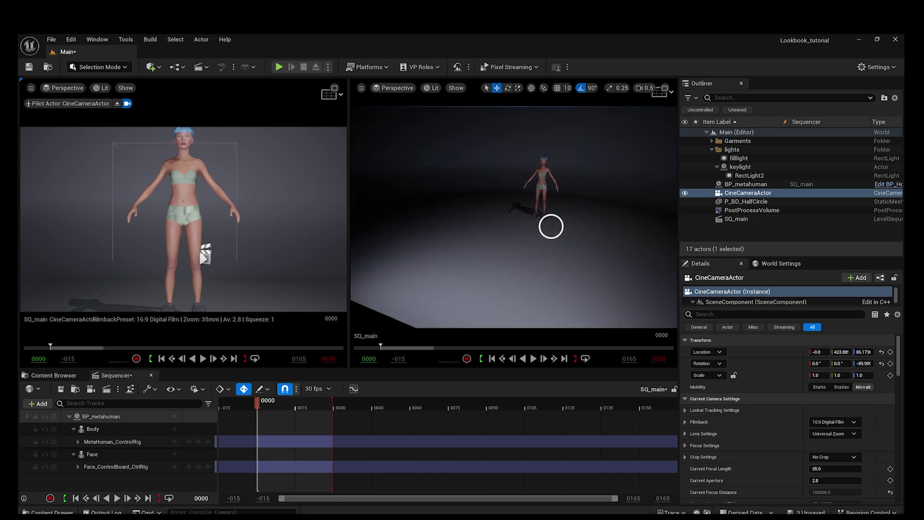
# Step: Set CineCameraActor's filmback to 16:9 DSLR and its lens to 30mm Prime f/1.4
pyautogui.click(756, 194)
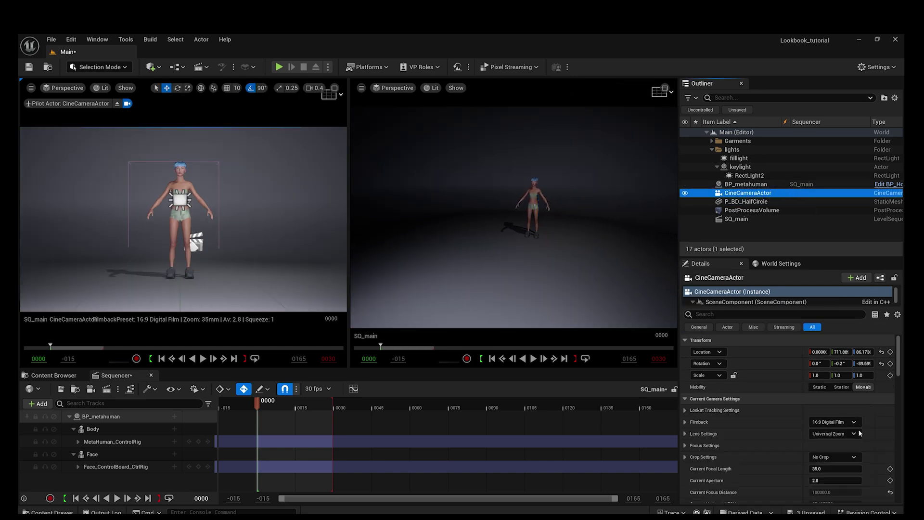
pyautogui.click(846, 425)
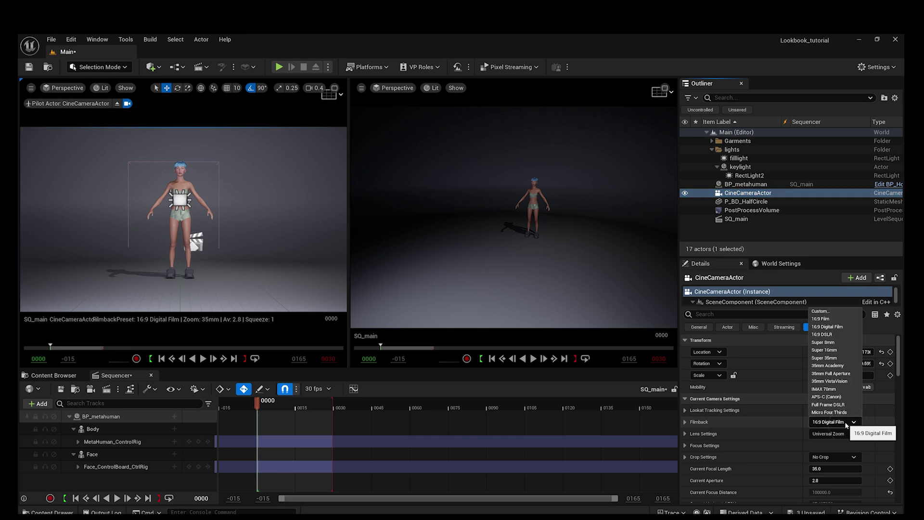
pyautogui.click(828, 334)
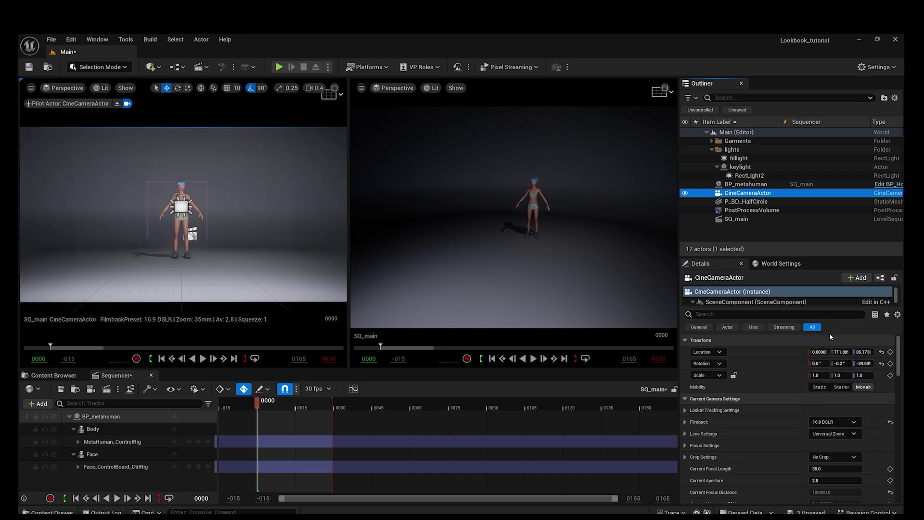
pyautogui.click(854, 434)
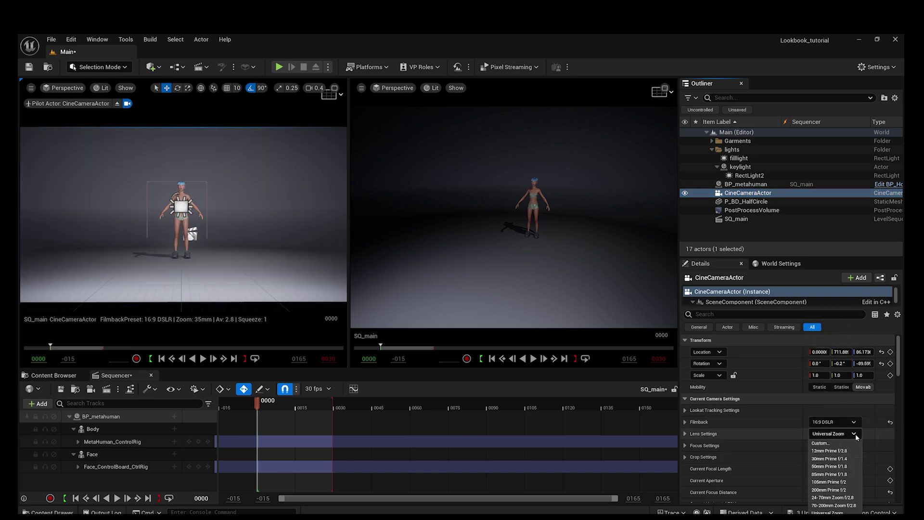
pyautogui.click(829, 458)
# Step: Hide the editor icons in the camera view and pilot CineCameraActor closer to the MetaHuman
pyautogui.click(752, 210)
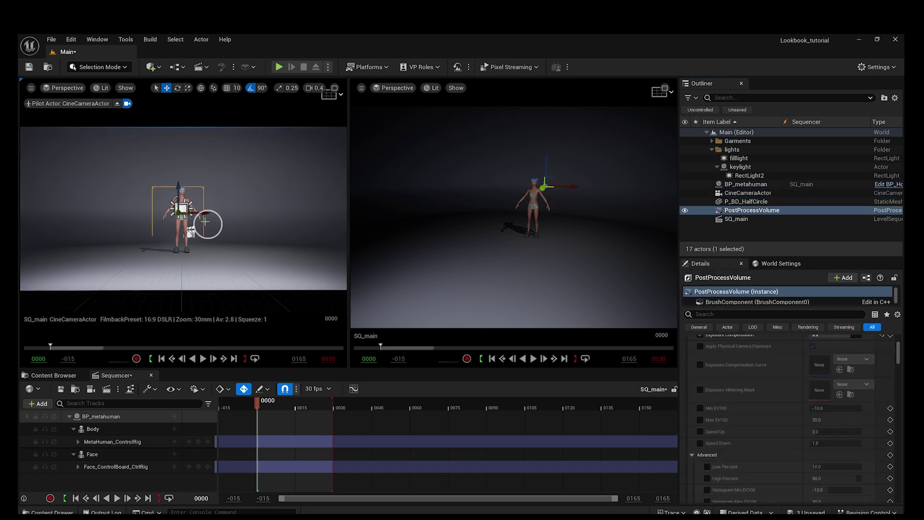
pyautogui.press('g')
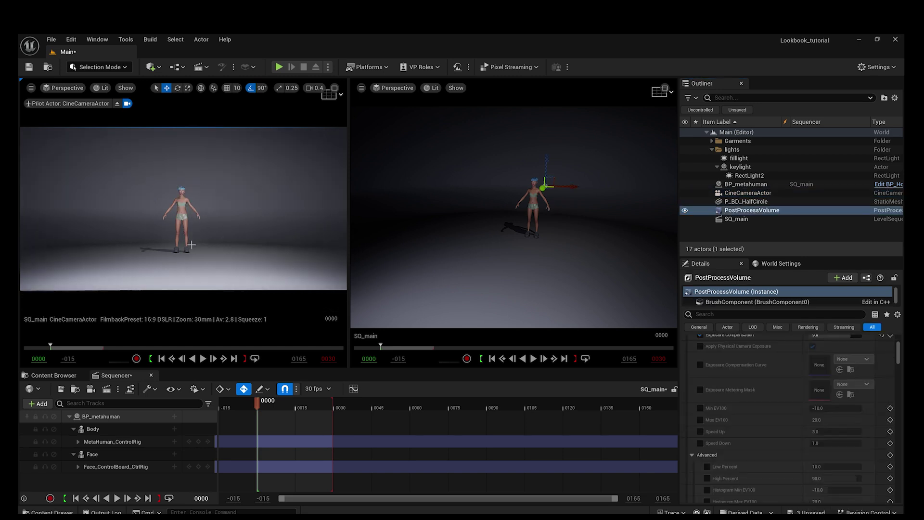
pyautogui.moveTo(191, 245); pyautogui.dragTo(194, 248, button='right')
pyautogui.press('w')
pyautogui.press('a')
pyautogui.press('w')
pyautogui.press('w')
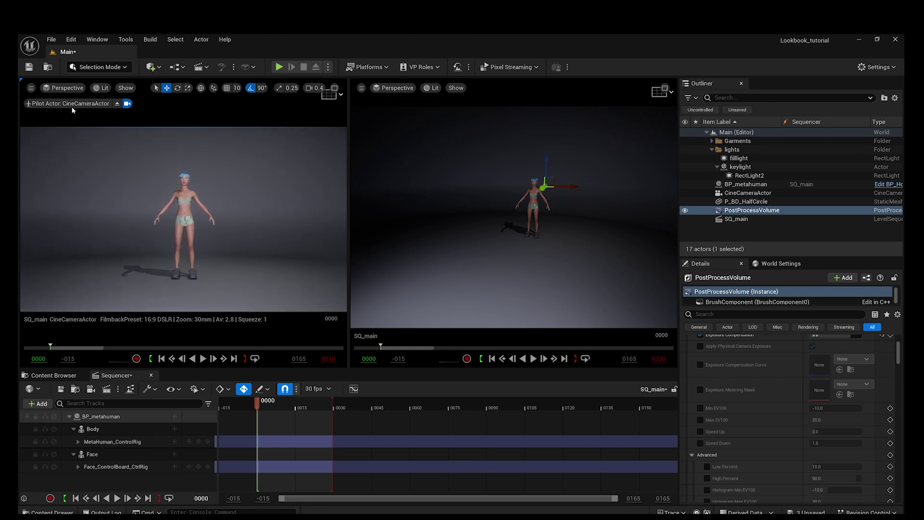
# Step: Stop piloting CineCameraActor, then return the viewport to the CineCameraActor view
pyautogui.click(116, 104)
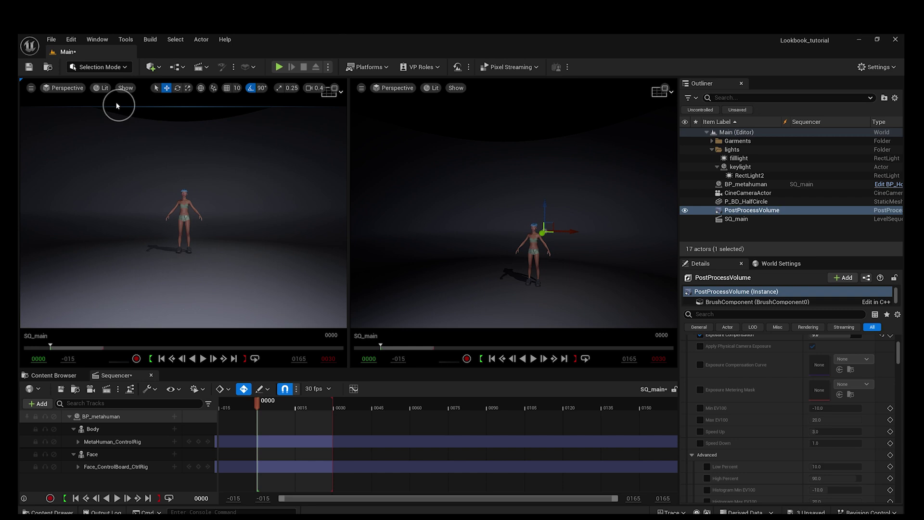
pyautogui.click(73, 93)
pyautogui.click(90, 229)
pyautogui.click(67, 90)
pyautogui.click(91, 198)
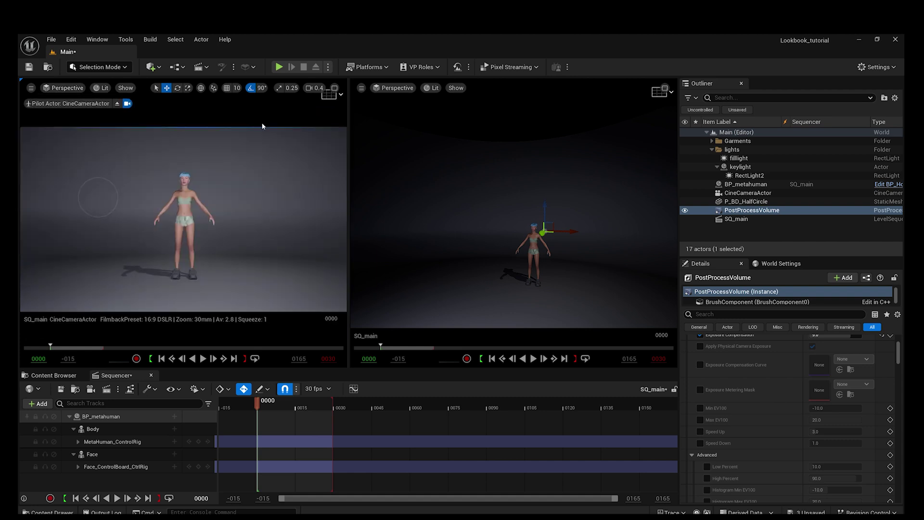
# Step: Show the Grid (3x3) composition overlay in the camera view and adjust the camera framing of the MetaHuman
pyautogui.click(329, 95)
pyautogui.click(383, 134)
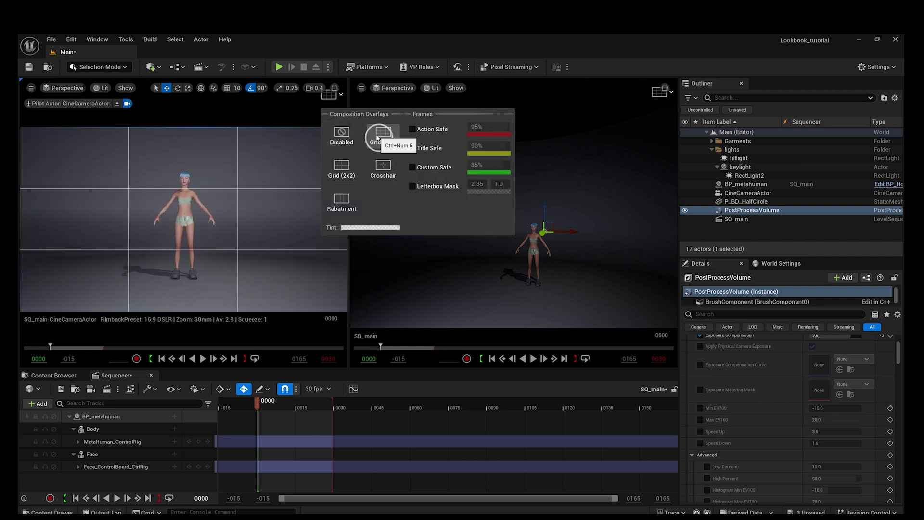
pyautogui.click(221, 213)
pyautogui.moveTo(221, 214); pyautogui.dragTo(221, 214, button='right')
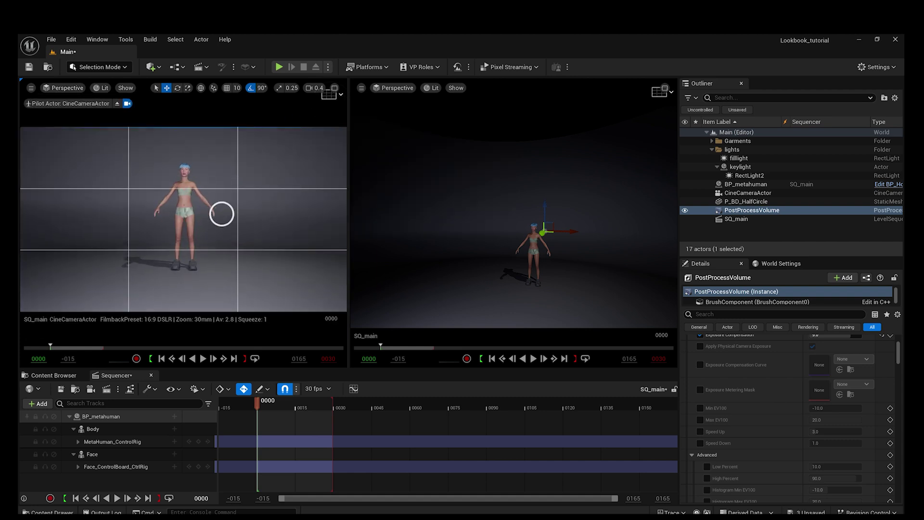
# Step: Switch the composition overlay to Grid (2x2) and move the camera slightly closer to the MetaHuman
pyautogui.click(331, 99)
pyautogui.click(342, 166)
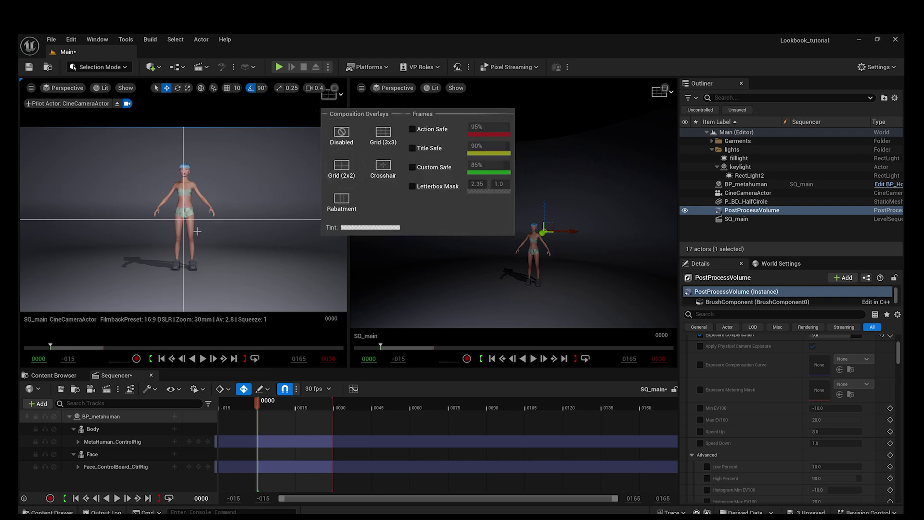
pyautogui.click(191, 218)
pyautogui.press('w')
pyautogui.moveTo(191, 218); pyautogui.dragTo(191, 218, button='right')
# Step: Maximize the camera viewport and pilot the camera until the MetaHuman is centred on the grid's vertical line
pyautogui.click(335, 88)
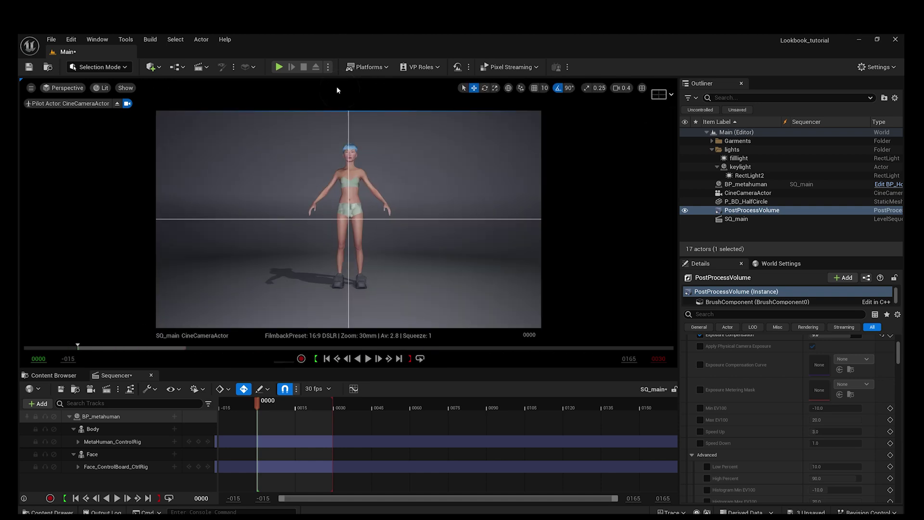
pyautogui.moveTo(408, 242); pyautogui.dragTo(409, 241, button='right')
pyautogui.press('d')
pyautogui.press('w')
pyautogui.press('d')
pyautogui.press('a')
pyautogui.press('e')
pyautogui.press('q')
pyautogui.press('e')
pyautogui.press('a')
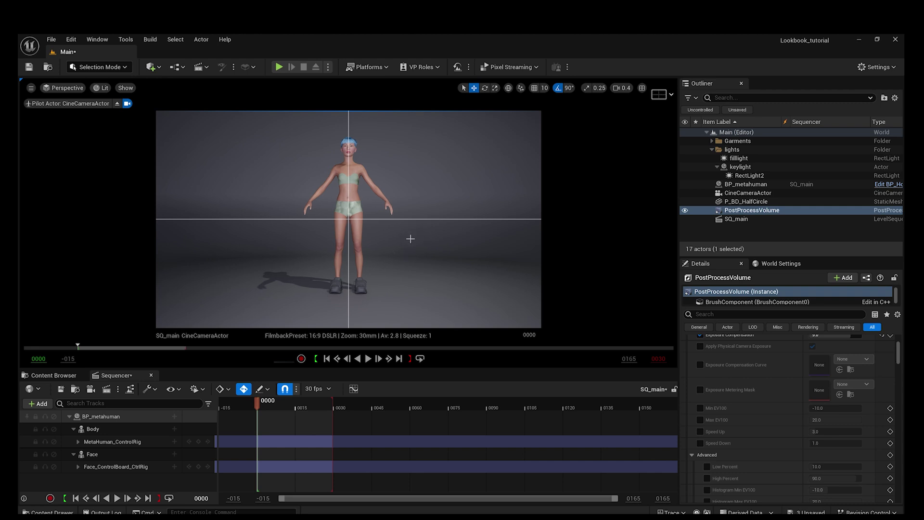
# Step: Lock CineCameraActor's movement and disable the composition overlay
pyautogui.click(751, 193)
pyautogui.rightClick(753, 195)
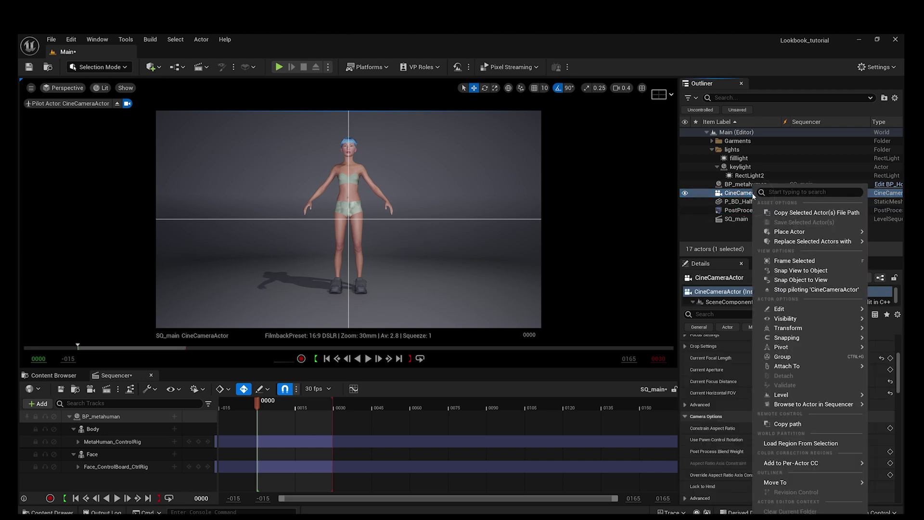
pyautogui.moveTo(794, 328)
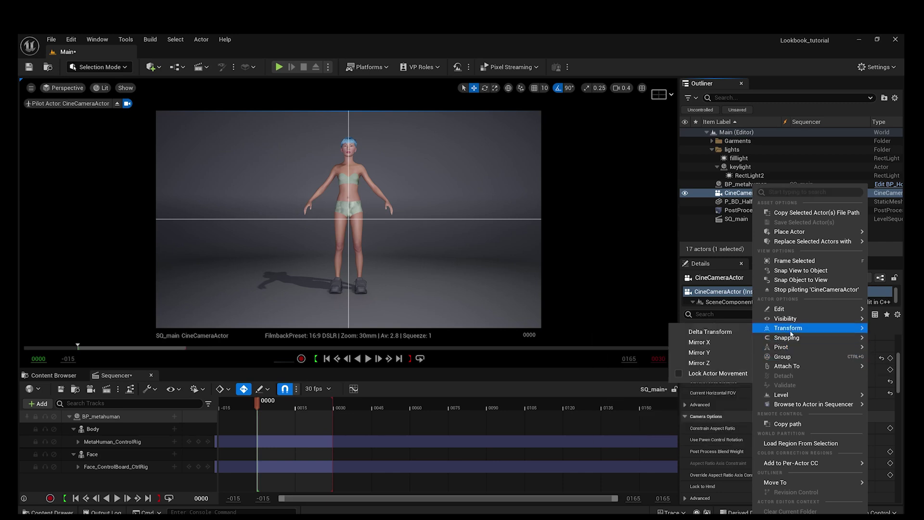
pyautogui.click(712, 374)
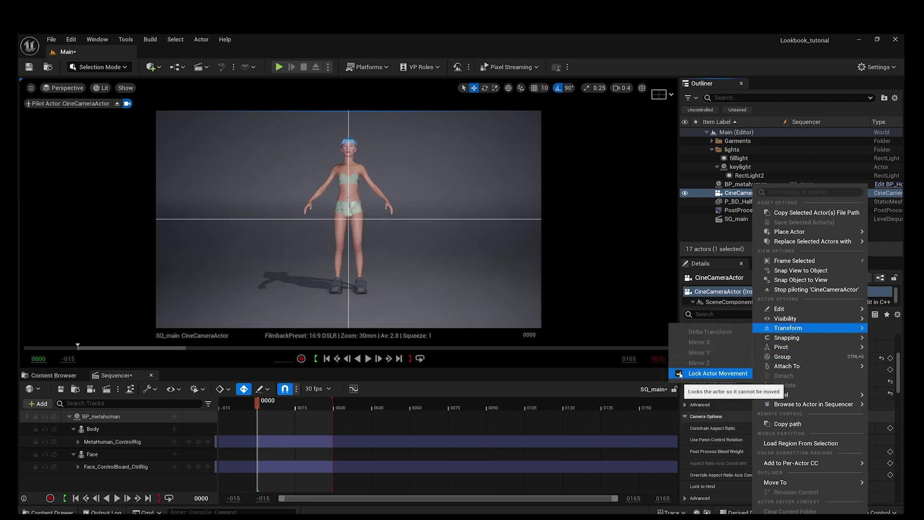
pyautogui.click(659, 95)
pyautogui.click(672, 131)
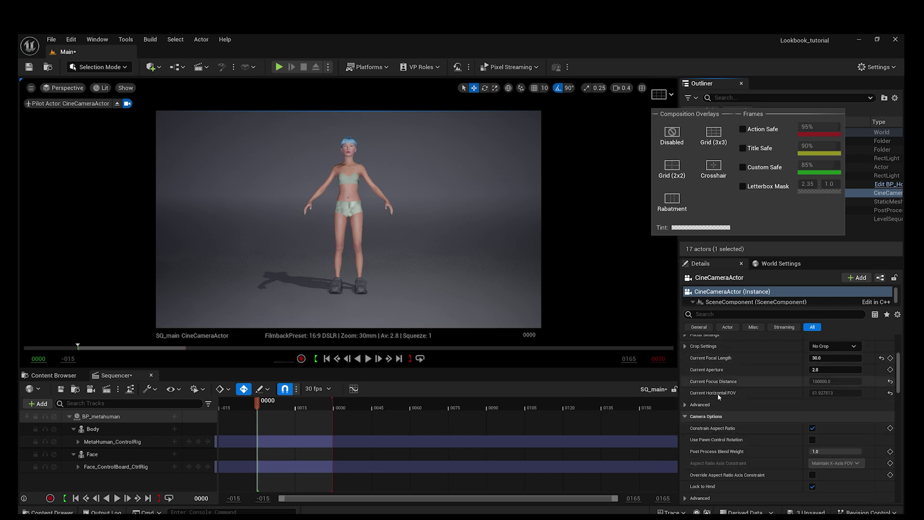
# Step: Set CineCameraActor's focus method to Tracking and expand its tracking focus settings
pyautogui.scroll(3, 708, 380)
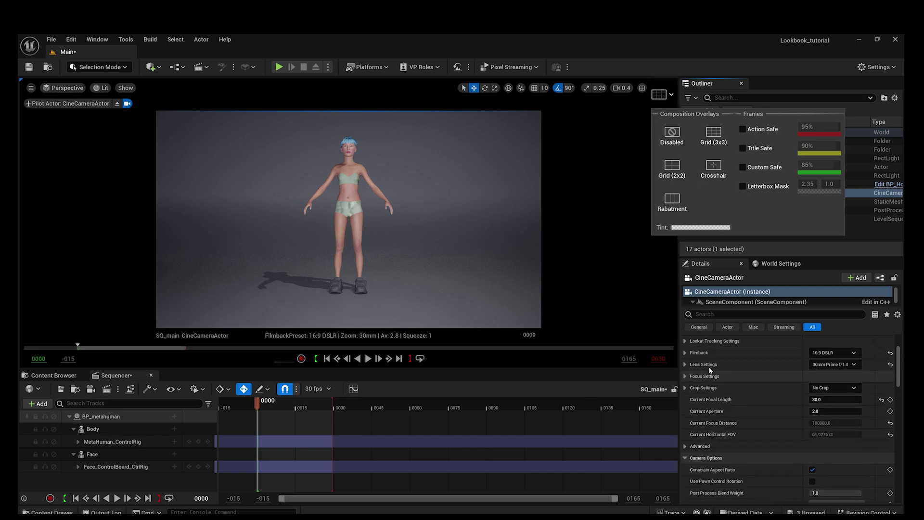
pyautogui.click(684, 376)
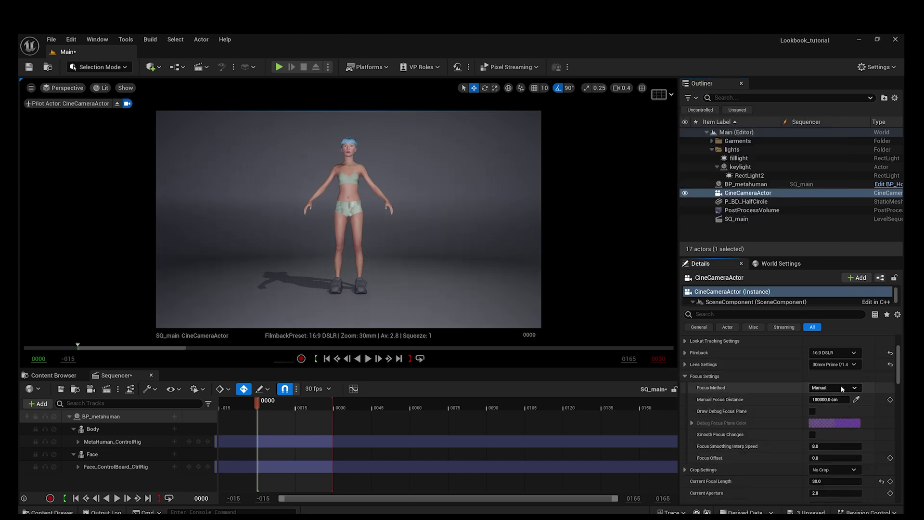
pyautogui.click(854, 388)
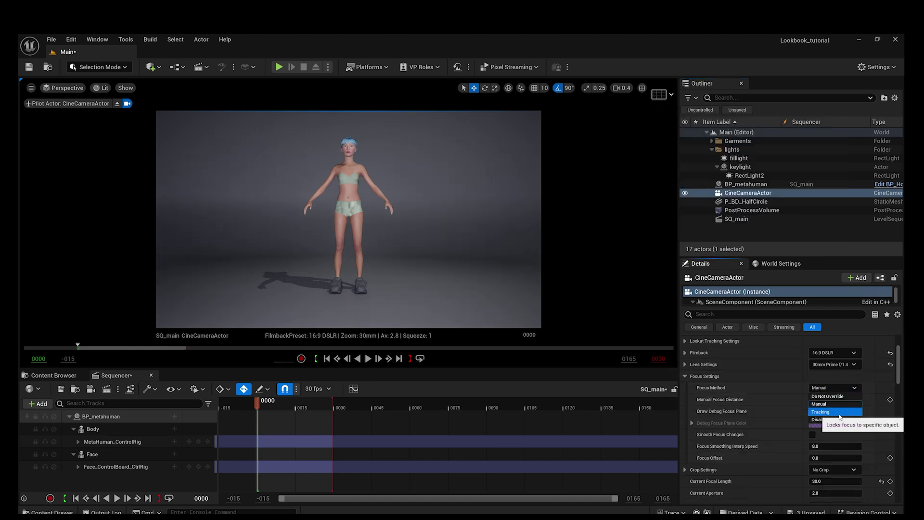
pyautogui.click(839, 416)
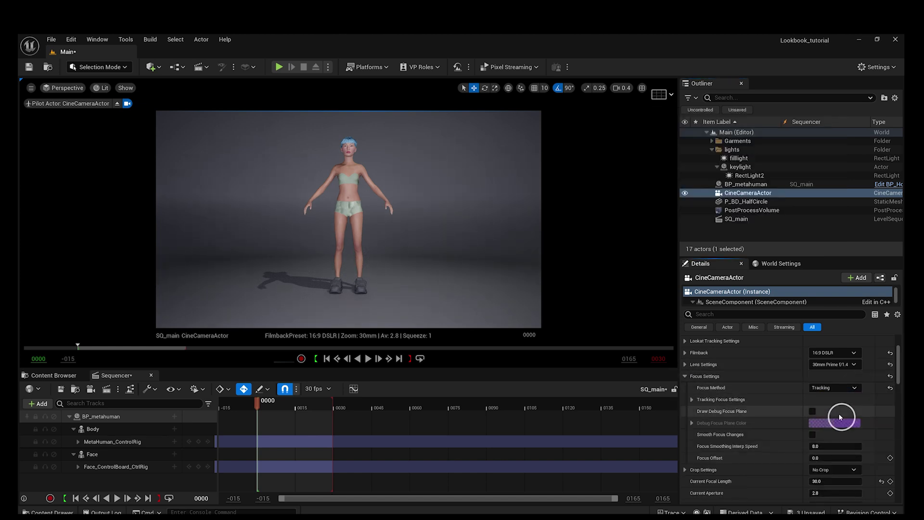
pyautogui.click(691, 400)
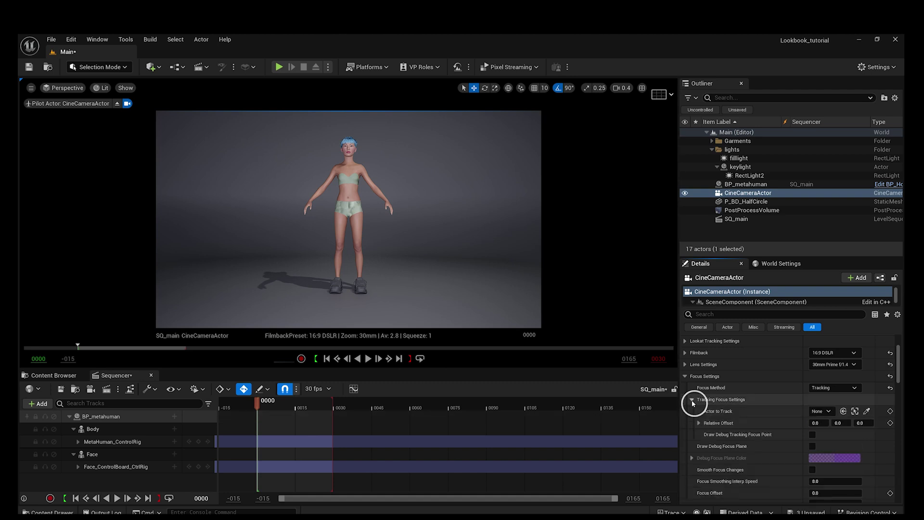
# Step: Make the camera focus track BP_metahuman and raise its relative Z offset to about 584, checking with the debug focus plane temporarily shown
pyautogui.click(867, 411)
pyautogui.click(351, 167)
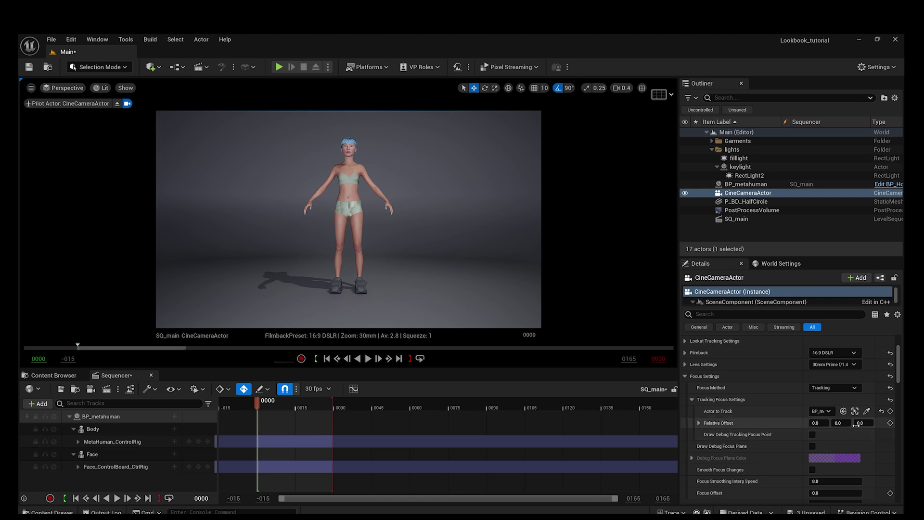
pyautogui.click(812, 446)
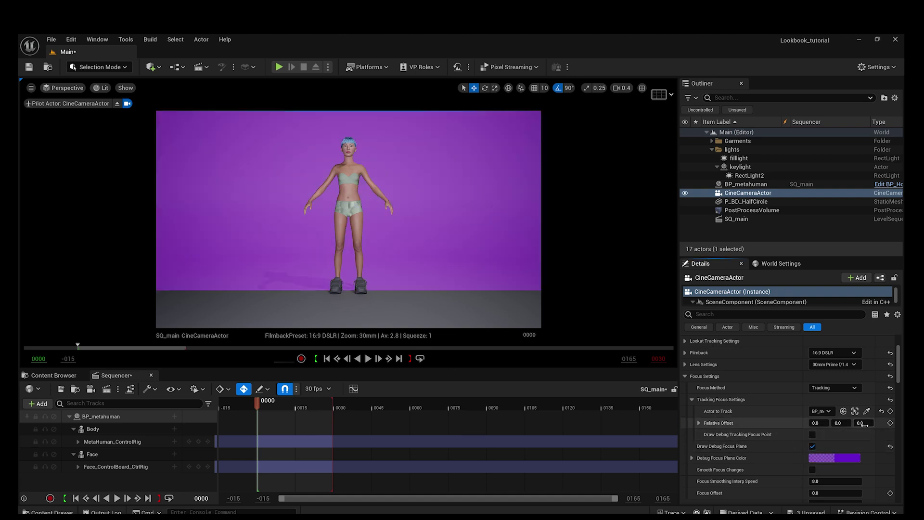
pyautogui.moveTo(863, 424)
pyautogui.mouseDown()
pyautogui.moveTo(909, 417)
pyautogui.moveTo(910, 408)
pyautogui.moveTo(619, 419)
pyautogui.moveTo(737, 411)
pyautogui.moveTo(847, 423)
pyautogui.mouseUp()
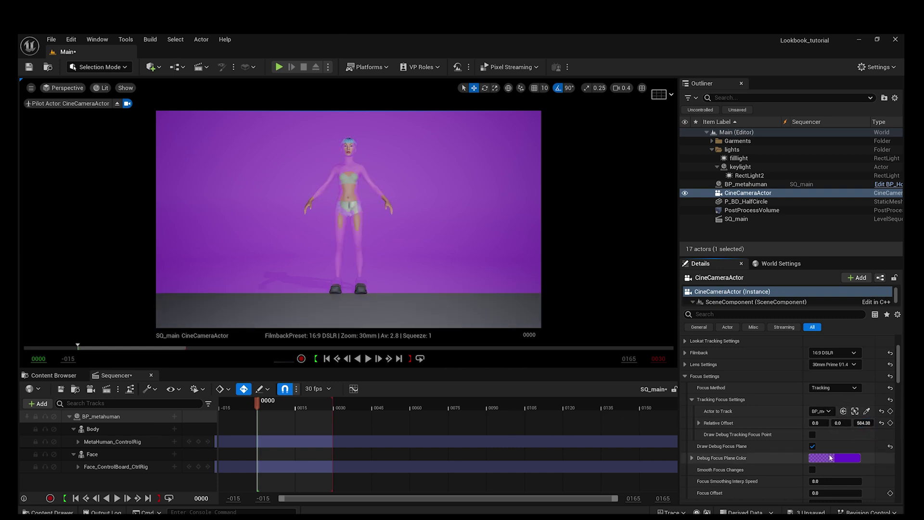
pyautogui.click(812, 446)
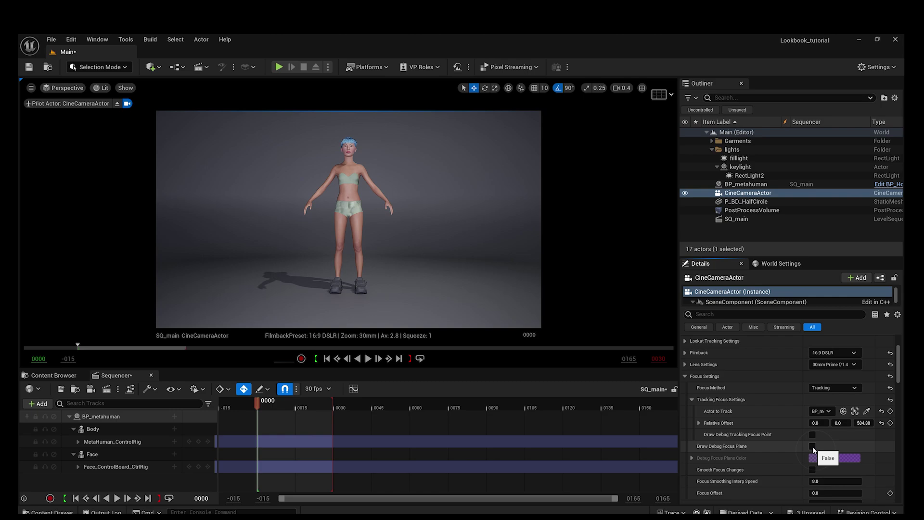
# Step: Split the view into two side-by-side viewports and switch the editor to Animation Mode
pyautogui.click(641, 89)
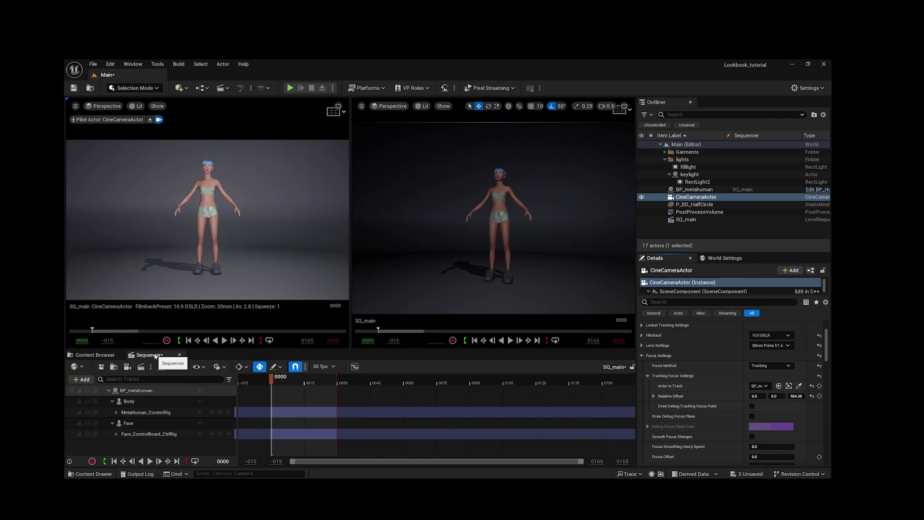
pyautogui.click(151, 89)
pyautogui.click(143, 162)
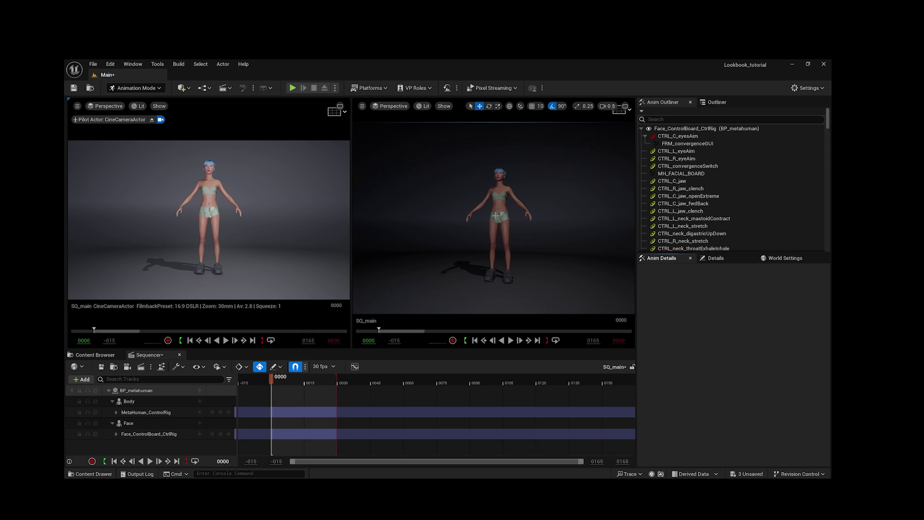
# Step: Display the character's rig controls in the free perspective viewport and key the whole MetaHuman_ControlRig at frame 0
pyautogui.click(496, 216)
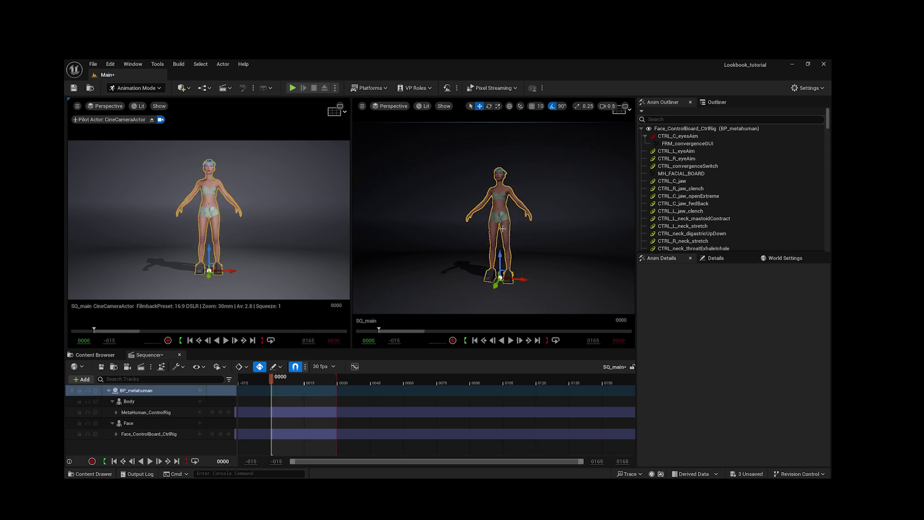
pyautogui.press('g')
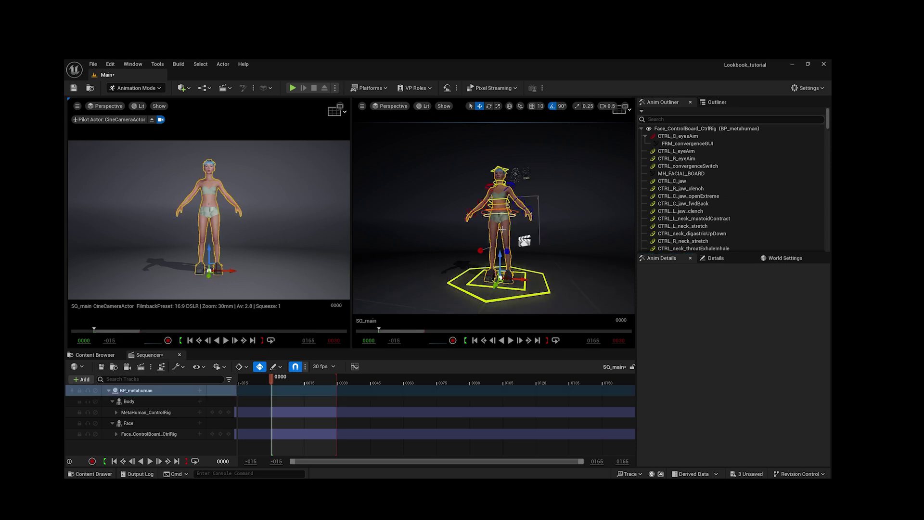
pyautogui.click(166, 417)
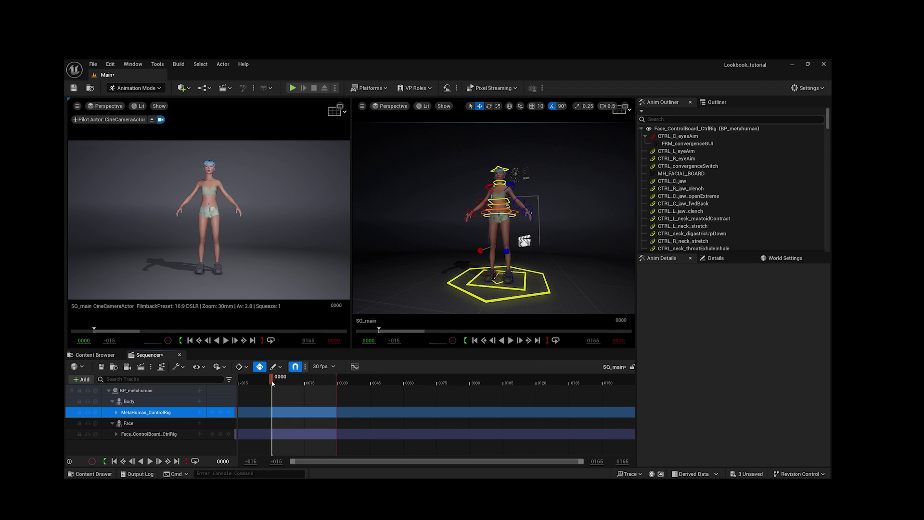
pyautogui.moveTo(272, 378)
pyautogui.mouseDown()
pyautogui.moveTo(335, 382)
pyautogui.moveTo(273, 390)
pyautogui.mouseUp()
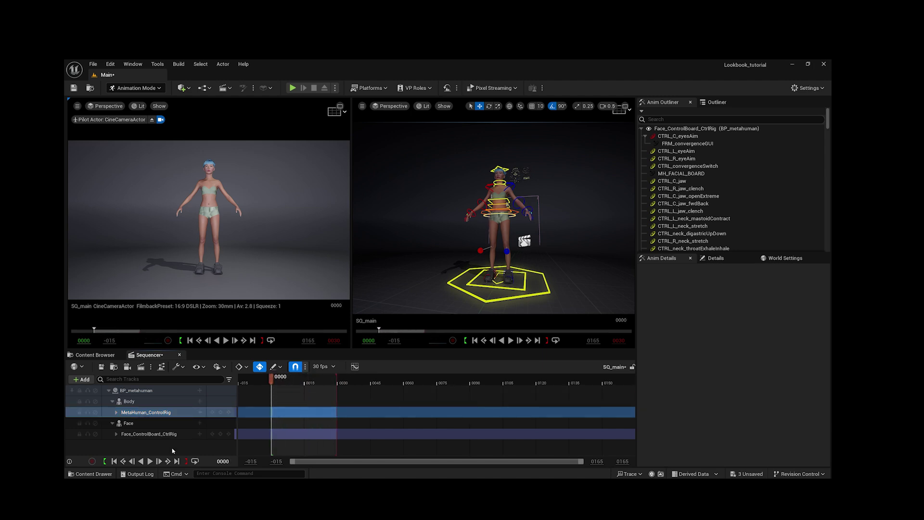
pyautogui.click(221, 412)
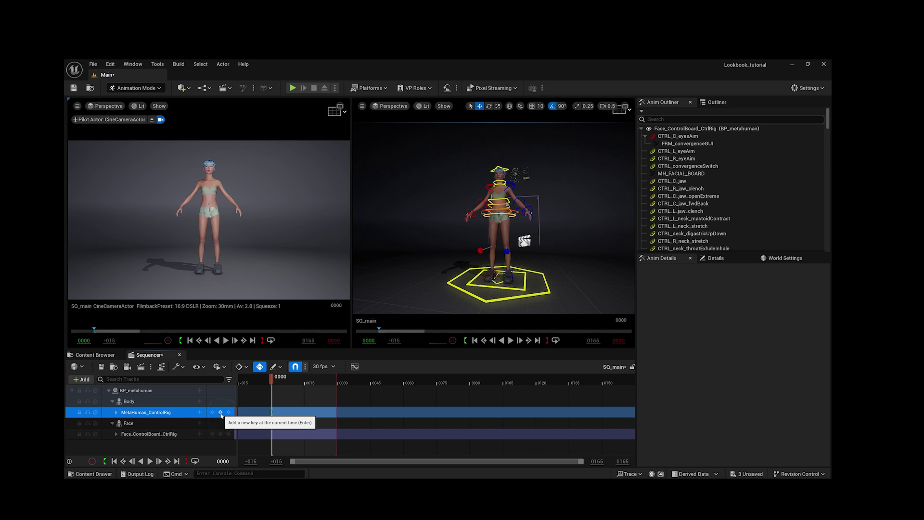
# Step: Go to frame 30 and place the fashion reference image beside the viewports, clear of the character
pyautogui.moveTo(272, 381); pyautogui.dragTo(336, 384)
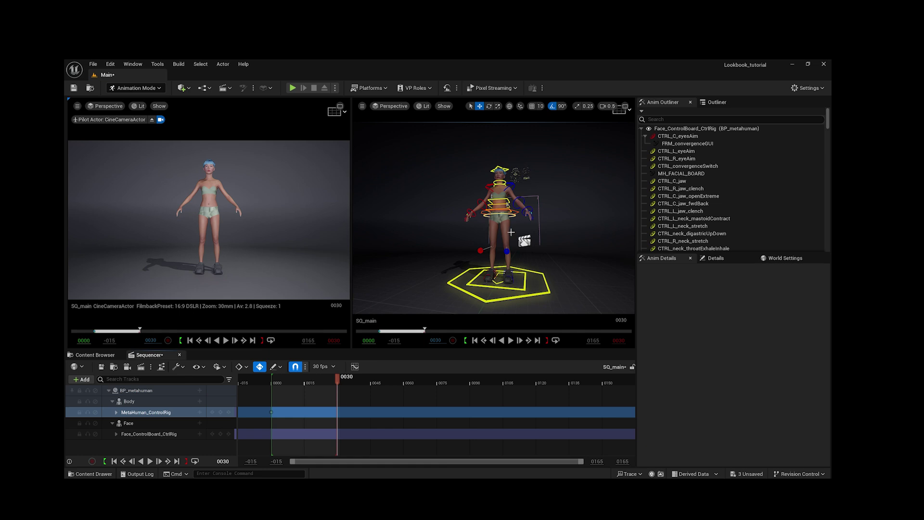
pyautogui.moveTo(511, 232); pyautogui.dragTo(515, 235, button='right')
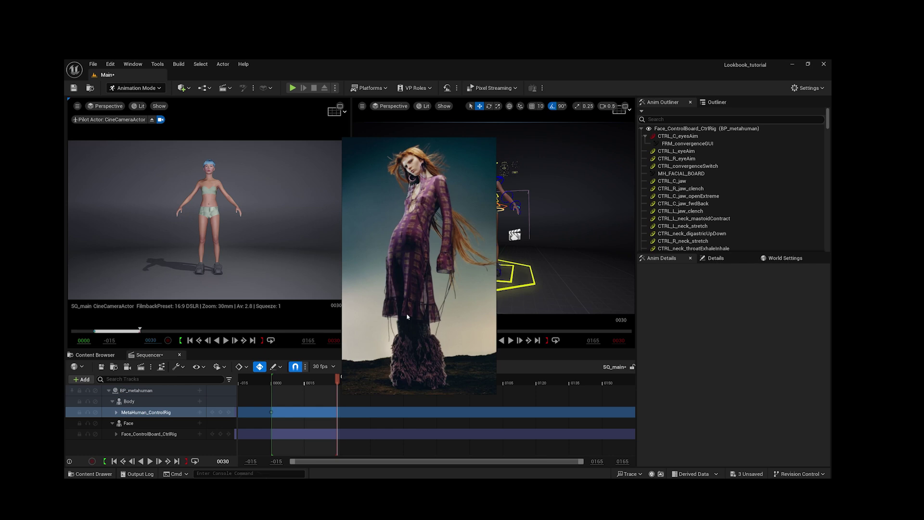
pyautogui.moveTo(401, 237); pyautogui.dragTo(669, 210)
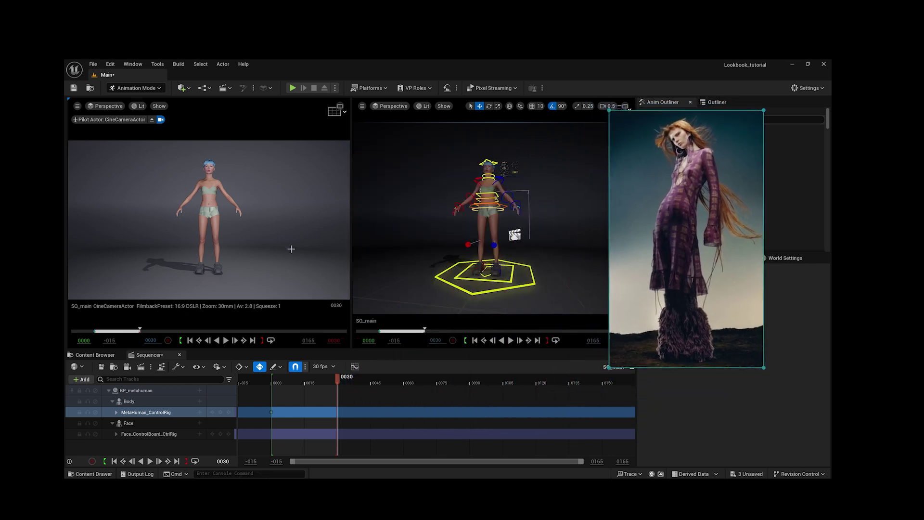
# Step: Enlarge the free perspective viewport in width and height and frame the full character with its rig controls
pyautogui.moveTo(352, 291); pyautogui.dragTo(285, 298)
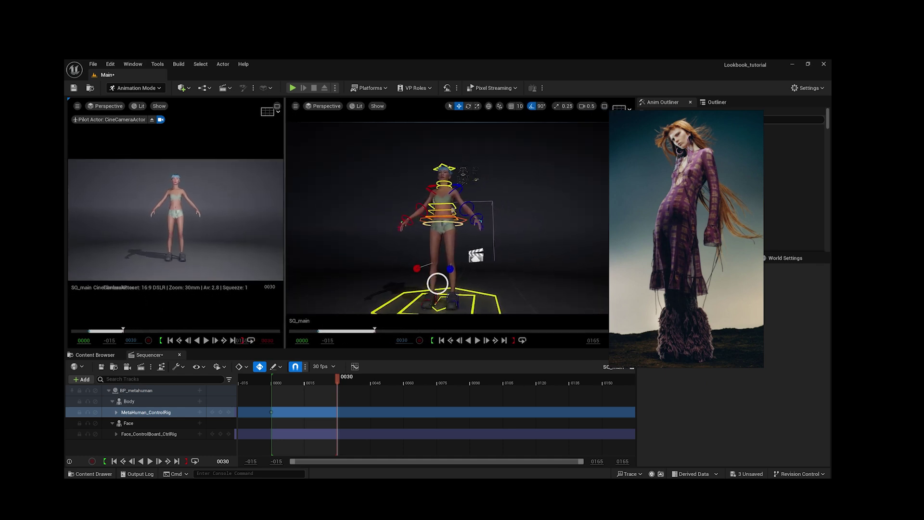
pyautogui.scroll(-4, 436, 283)
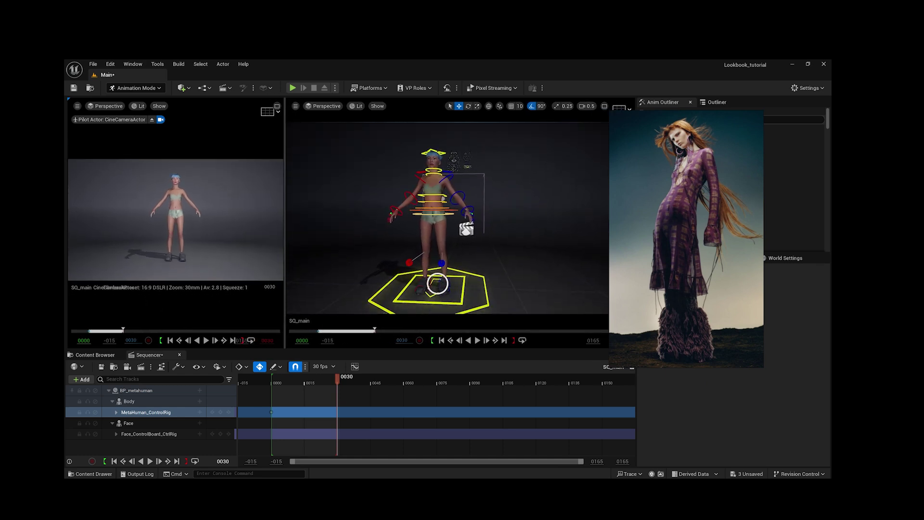
pyautogui.press('e')
pyautogui.moveTo(438, 283); pyautogui.dragTo(438, 283, button='right')
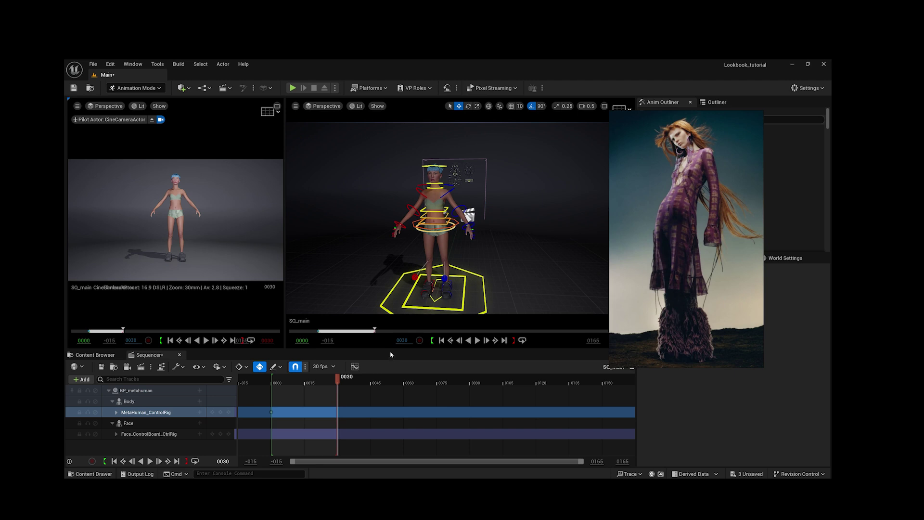
pyautogui.moveTo(391, 354); pyautogui.dragTo(399, 412)
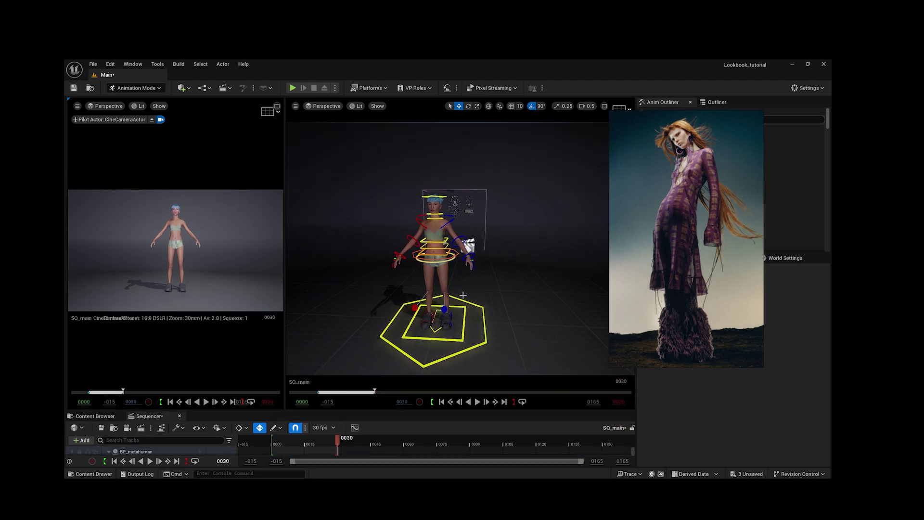
pyautogui.scroll(4, 456, 298)
pyautogui.scroll(-4, 456, 297)
pyautogui.moveTo(412, 302); pyautogui.dragTo(410, 300, button='right')
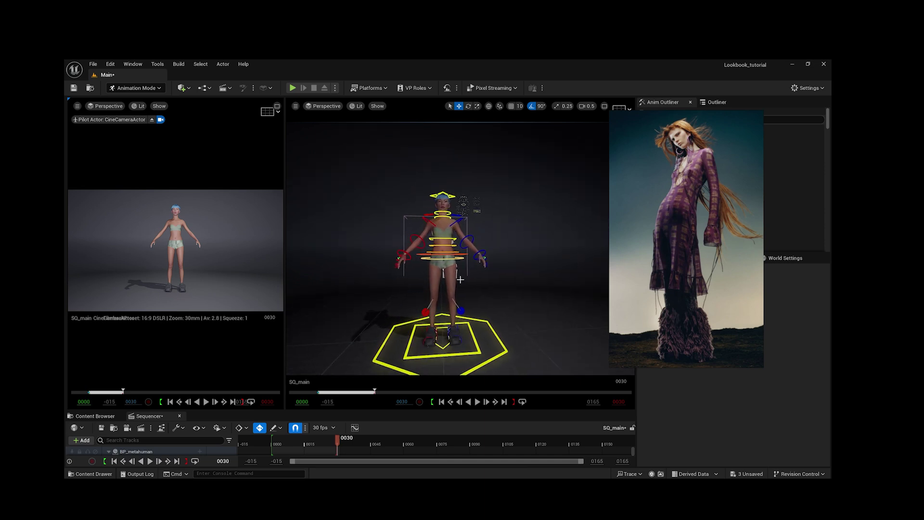
# Step: Rotate the hip control slightly at frame 30 and turn the foot controls to start matching the reference stance
pyautogui.click(445, 257)
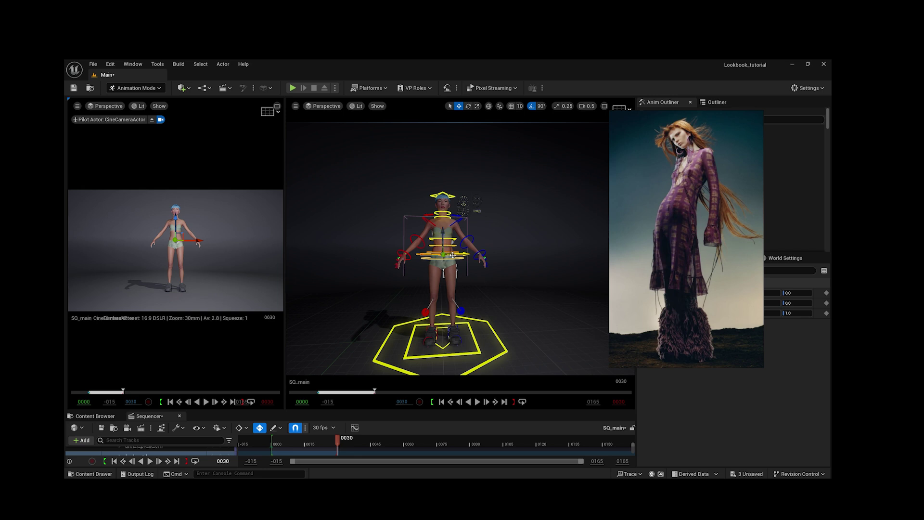
pyautogui.click(469, 107)
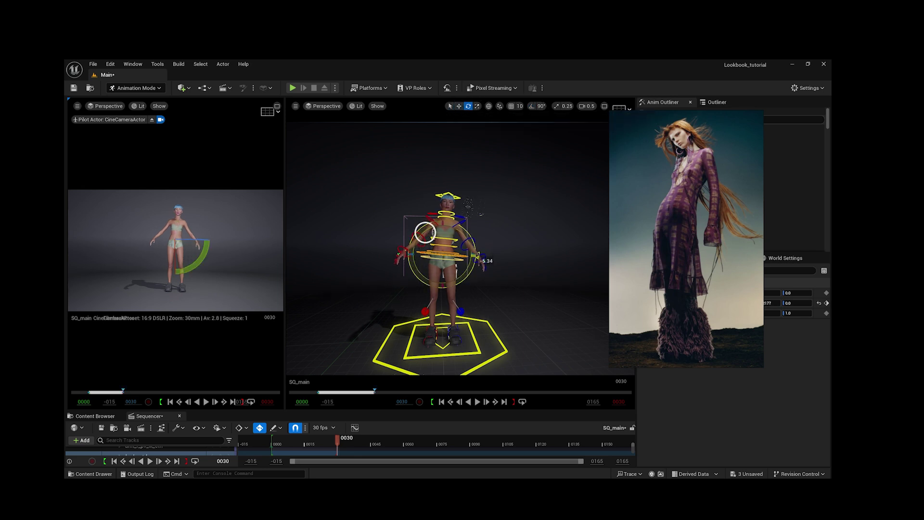
pyautogui.moveTo(457, 332); pyautogui.dragTo(462, 334, button='right')
pyautogui.moveTo(488, 301); pyautogui.dragTo(452, 314, button='right')
pyautogui.click(456, 311)
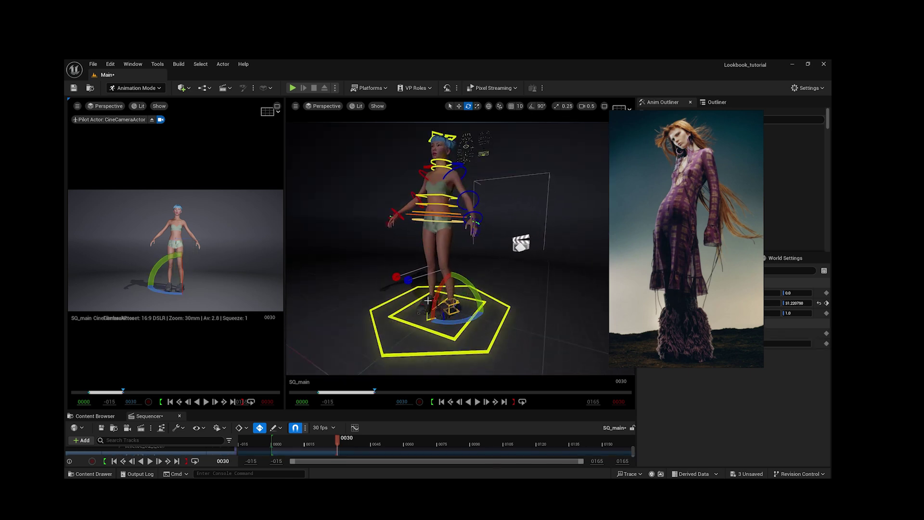
pyautogui.moveTo(427, 301); pyautogui.dragTo(438, 317)
# Step: Undo the last rotation, turn the hips sideways again, and switch the transform gizmo's coordinate space
pyautogui.click(435, 221)
pyautogui.moveTo(457, 231); pyautogui.dragTo(406, 229)
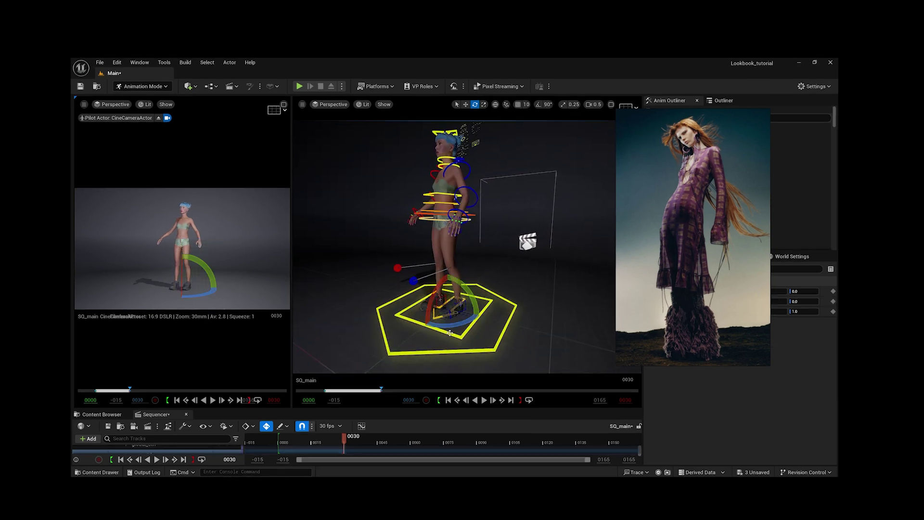
pyautogui.hotkey('ctrl', 'z')
pyautogui.moveTo(462, 325); pyautogui.dragTo(432, 325)
pyautogui.click(495, 105)
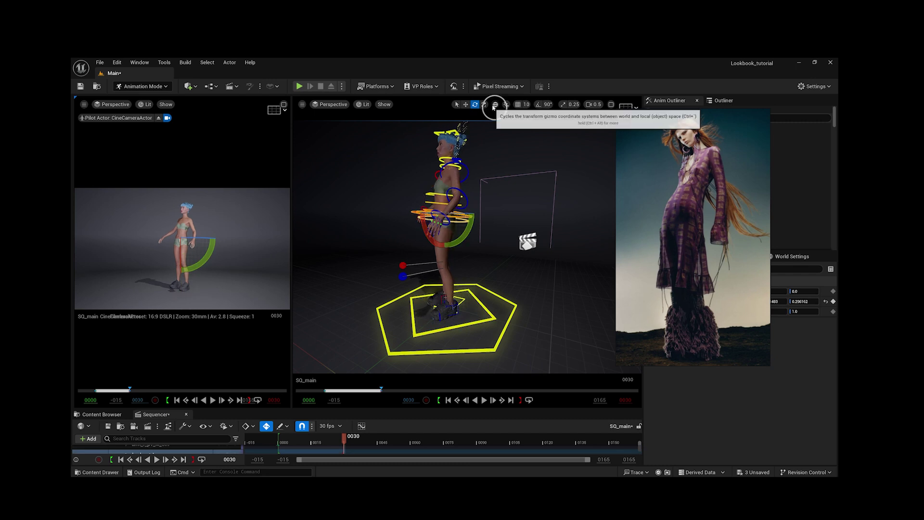
# Step: Rotate the spine controls to turn the torso in line with the reference pose
pyautogui.click(439, 193)
pyautogui.press('w')
pyautogui.keyDown('alt'); pyautogui.moveTo(440, 195); pyautogui.dragTo(478, 231); pyautogui.keyUp('alt')
pyautogui.press('e')
pyautogui.click(486, 302)
pyautogui.click(500, 164)
pyautogui.click(479, 193)
pyautogui.click(462, 220)
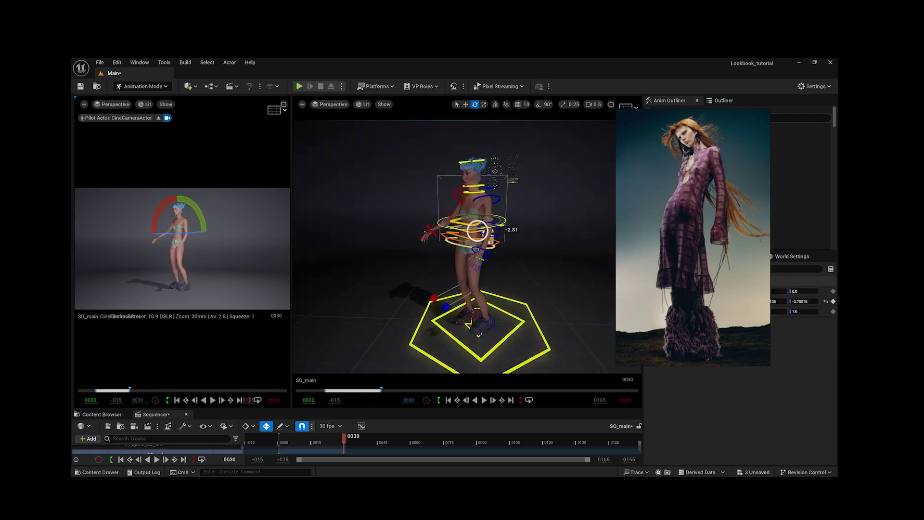
# Step: Rotate the head and upper-body controls to turn them in the direction shown in the reference
pyautogui.click(473, 162)
pyautogui.moveTo(490, 180); pyautogui.dragTo(478, 182)
pyautogui.click(491, 200)
pyautogui.moveTo(496, 227); pyautogui.dragTo(428, 226)
pyautogui.click(456, 198)
# Step: Rotate the waist and spine controls to lean the torso like the reference model, switching the gizmo's coordinate space as needed
pyautogui.click(461, 244)
pyautogui.press('w')
pyautogui.press('e')
pyautogui.moveTo(476, 220); pyautogui.dragTo(464, 197)
pyautogui.click(457, 304)
pyautogui.click(495, 104)
pyautogui.scroll(4, 460, 212)
pyautogui.click(445, 247)
pyautogui.press('e')
pyautogui.moveTo(469, 245)
pyautogui.mouseDown()
pyautogui.moveTo(462, 248)
pyautogui.moveTo(468, 232)
pyautogui.mouseUp()
pyautogui.scroll(-5, 485, 264)
# Step: Rotate the left upper-arm control about 20 degrees to bring the arm down beside the body
pyautogui.press('e')
pyautogui.scroll(5, 469, 250)
pyautogui.click(474, 280)
pyautogui.moveTo(495, 294); pyautogui.dragTo(486, 312)
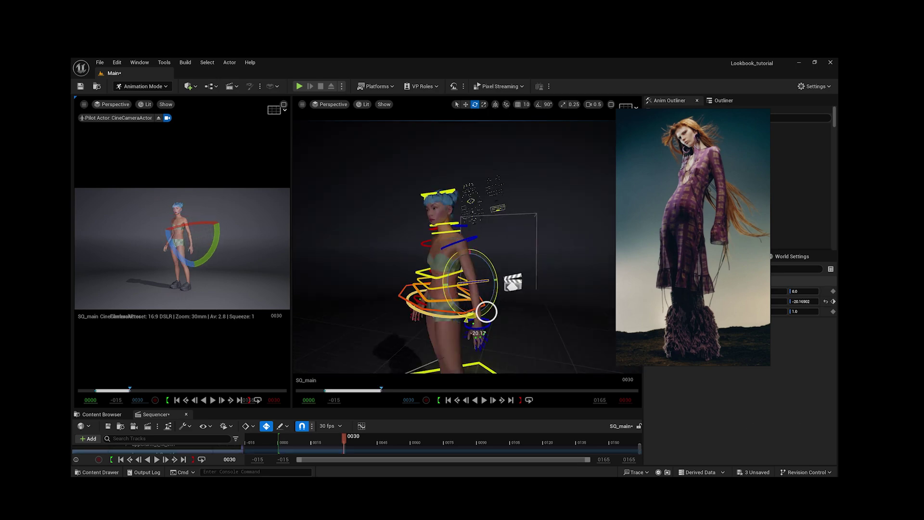
pyautogui.moveTo(450, 246); pyautogui.dragTo(453, 246)
pyautogui.scroll(-5, 464, 269)
# Step: Reposition the left foot control to adjust the leg stance toward the reference pose
pyautogui.keyDown('alt'); pyautogui.moveTo(472, 291); pyautogui.dragTo(482, 320); pyautogui.keyUp('alt')
pyautogui.scroll(5, 459, 284)
pyautogui.click(439, 315)
pyautogui.scroll(-5, 440, 309)
pyautogui.click(471, 281)
pyautogui.press('w')
pyautogui.click(482, 320)
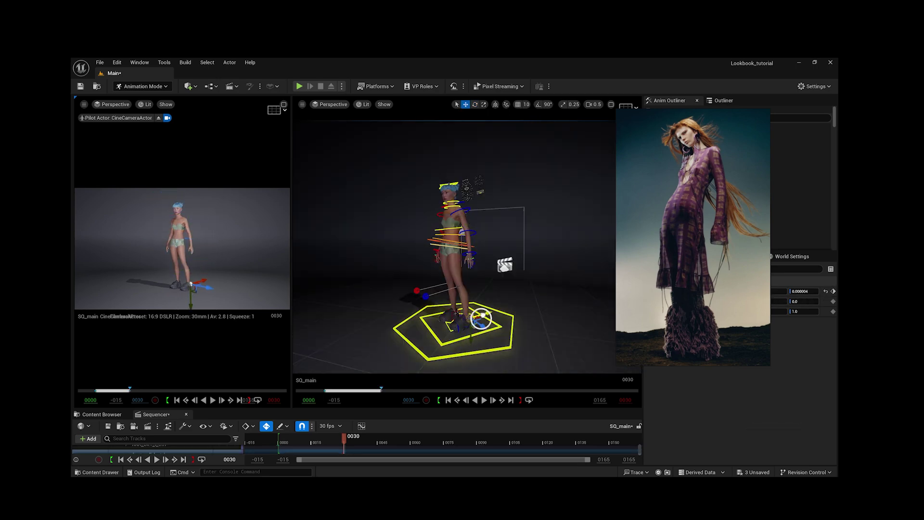
# Step: Adjust the torso rotation and tilt the neck and head to follow the reference model's head position
pyautogui.scroll(5, 457, 313)
pyautogui.click(443, 310)
pyautogui.press('e')
pyautogui.scroll(-5, 439, 308)
pyautogui.click(453, 207)
pyautogui.click(454, 207)
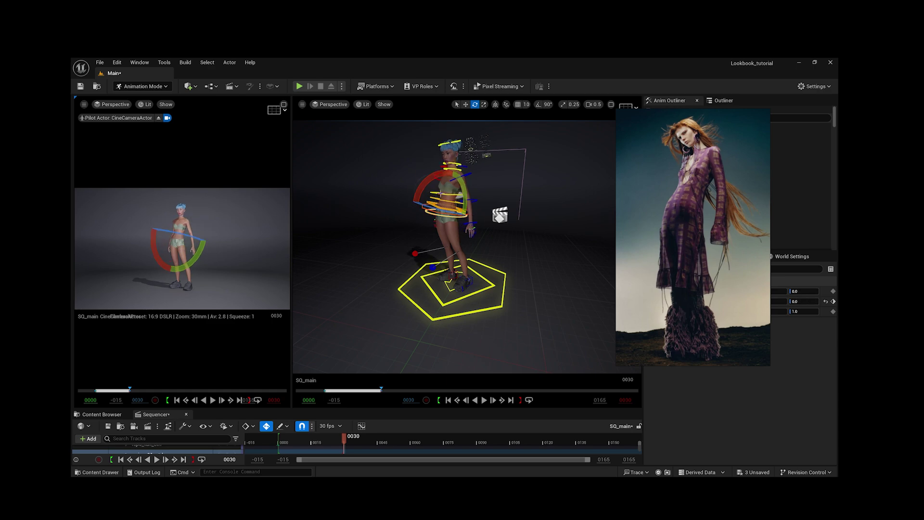
pyautogui.moveTo(431, 208); pyautogui.dragTo(443, 158)
pyautogui.click(444, 164)
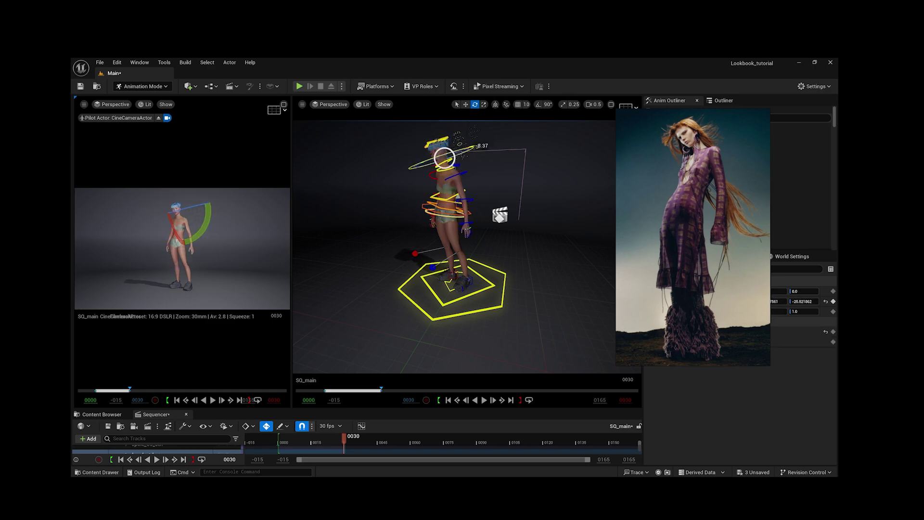
# Step: Rotate the right upper-arm and shoulder controls to match the arm position in the reference image
pyautogui.scroll(5, 408, 218)
pyautogui.click(409, 218)
pyautogui.scroll(-5, 409, 218)
pyautogui.click(384, 249)
pyautogui.moveTo(348, 240); pyautogui.dragTo(345, 266)
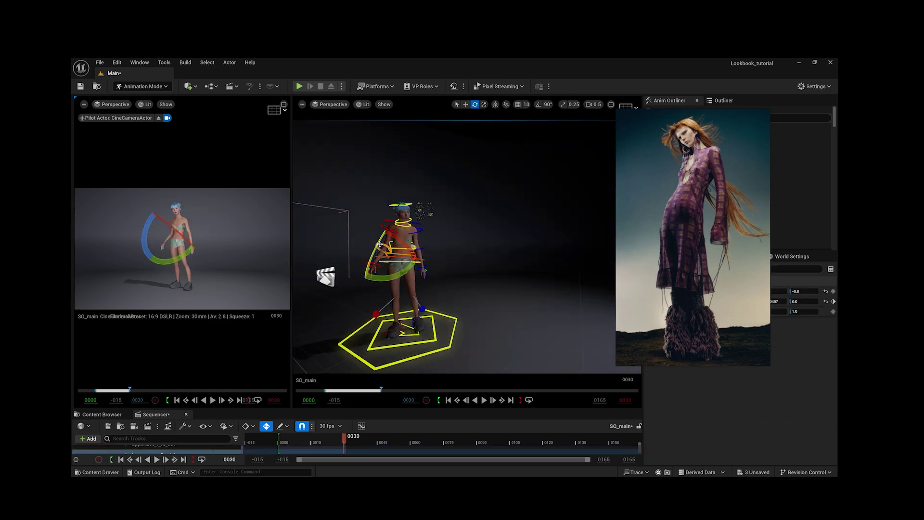
pyautogui.click(387, 228)
pyautogui.moveTo(365, 222); pyautogui.dragTo(433, 226)
pyautogui.moveTo(454, 207); pyautogui.dragTo(460, 217)
pyautogui.click(433, 245)
pyautogui.scroll(4, 423, 250)
# Step: Fine-tune the rotation and placement of the foot controls for the standing pose at frame 30
pyautogui.click(452, 337)
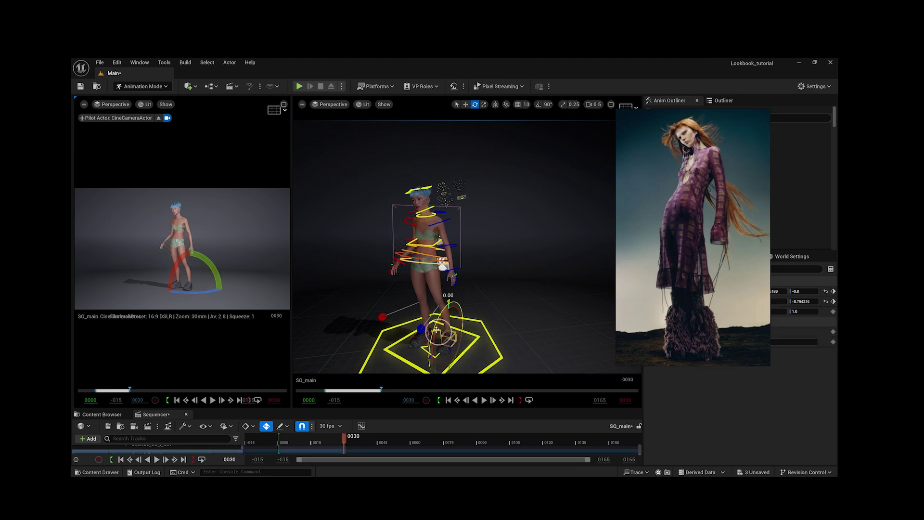
pyautogui.click(428, 335)
pyautogui.click(481, 290)
pyautogui.press('w')
pyautogui.moveTo(481, 290); pyautogui.dragTo(481, 279, button='right')
# Step: Enlarge the Sequencer area and collapse the Body track under BP_metahuman
pyautogui.moveTo(365, 408); pyautogui.dragTo(361, 265)
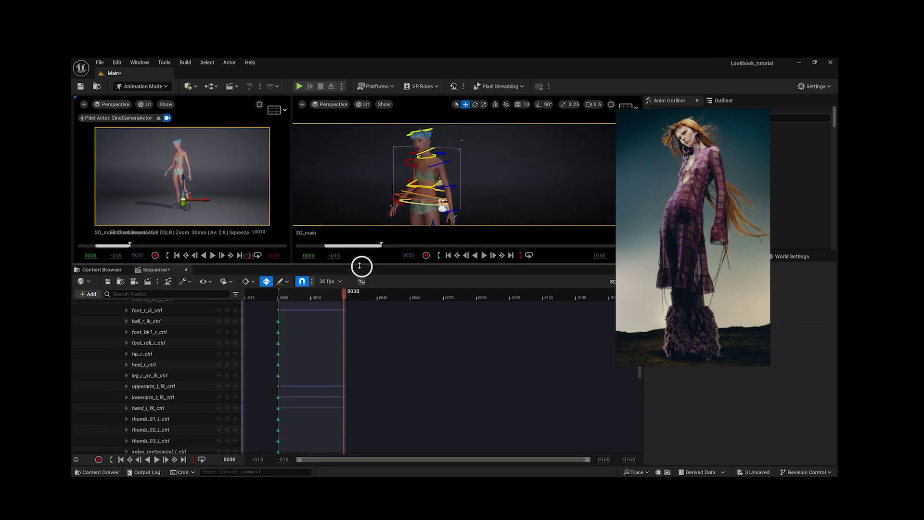
pyautogui.scroll(15, 189, 397)
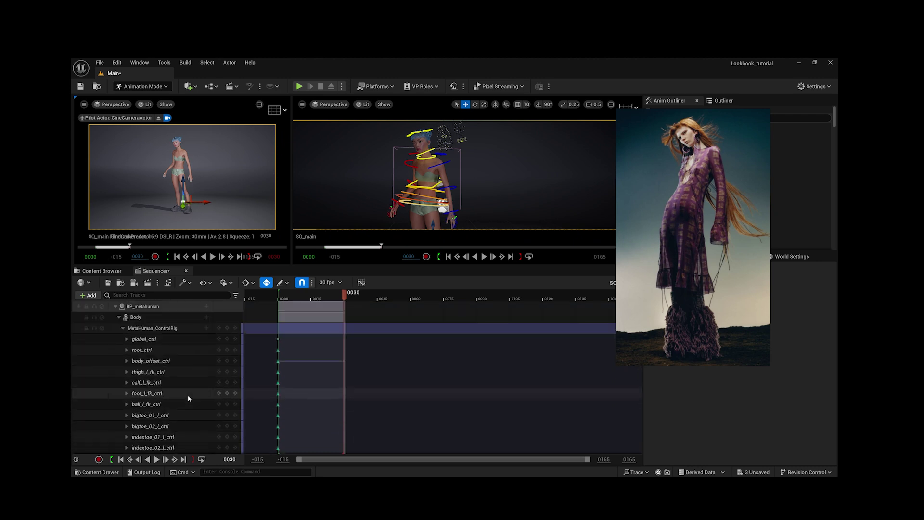
pyautogui.click(118, 317)
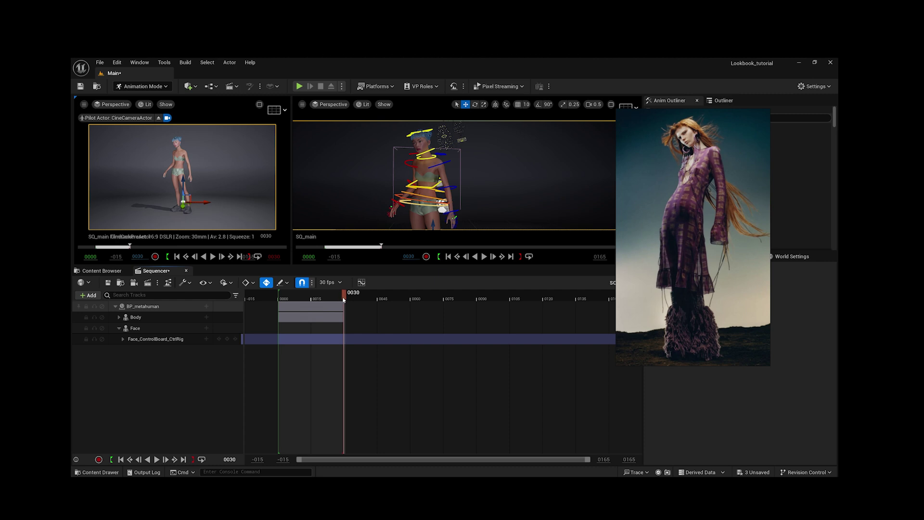
pyautogui.moveTo(343, 299)
pyautogui.mouseDown()
pyautogui.moveTo(282, 300)
pyautogui.moveTo(345, 307)
pyautogui.mouseUp()
pyautogui.click(119, 318)
pyautogui.click(119, 318)
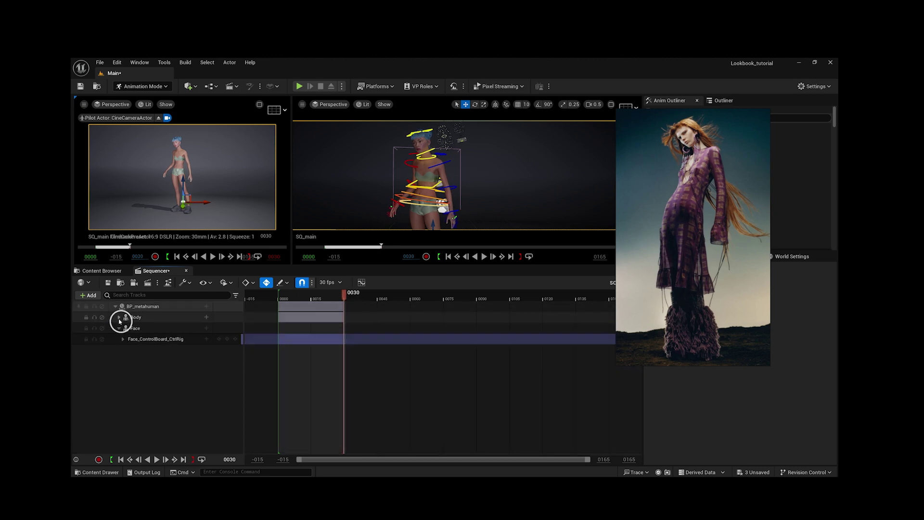
# Step: Bake the Body track as an animation sequence named pose_new in the Animations folder and export it to animation
pyautogui.click(154, 319)
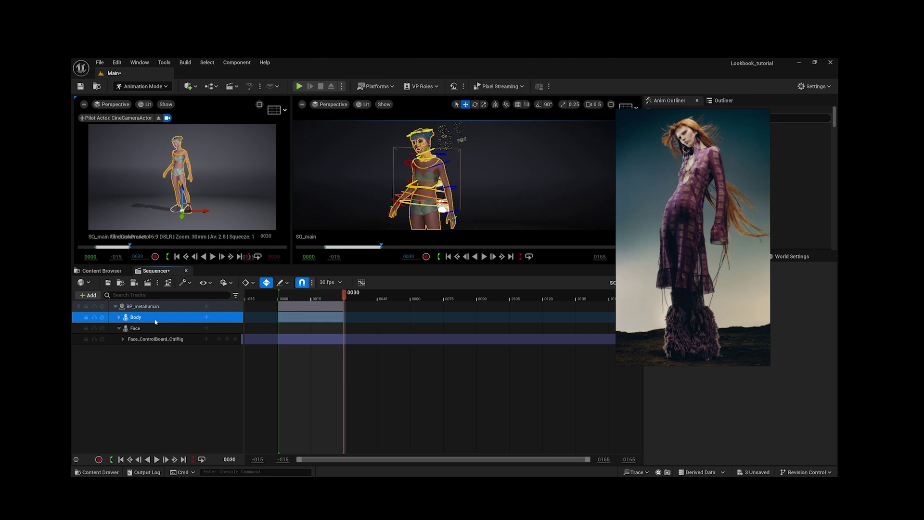
pyautogui.rightClick(158, 321)
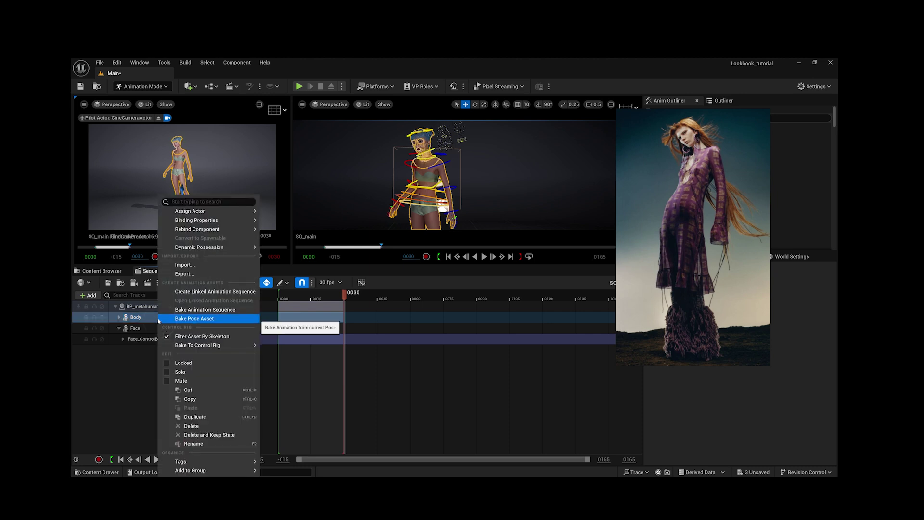
pyautogui.click(208, 311)
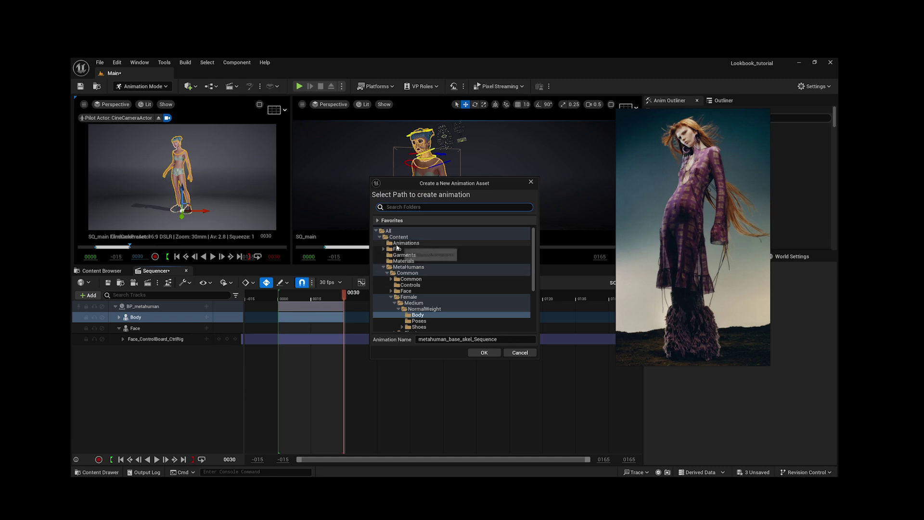
pyautogui.click(396, 245)
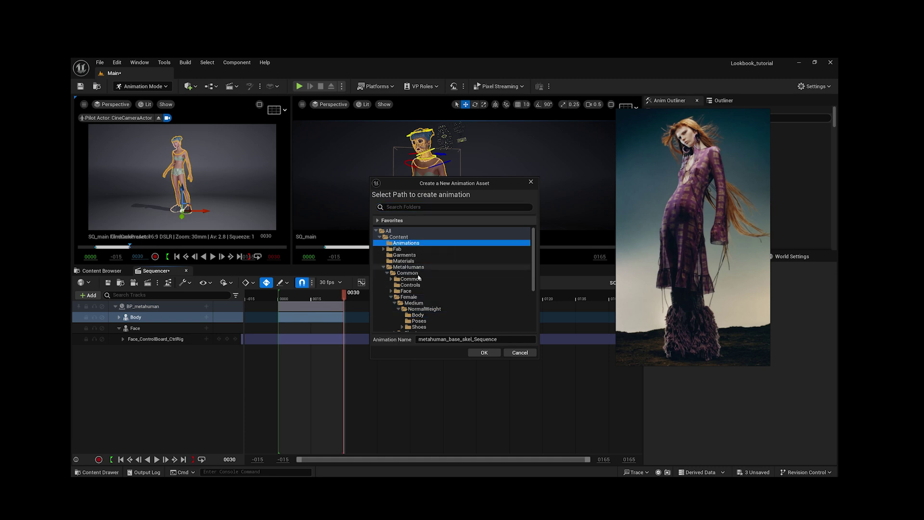
pyautogui.click(507, 339)
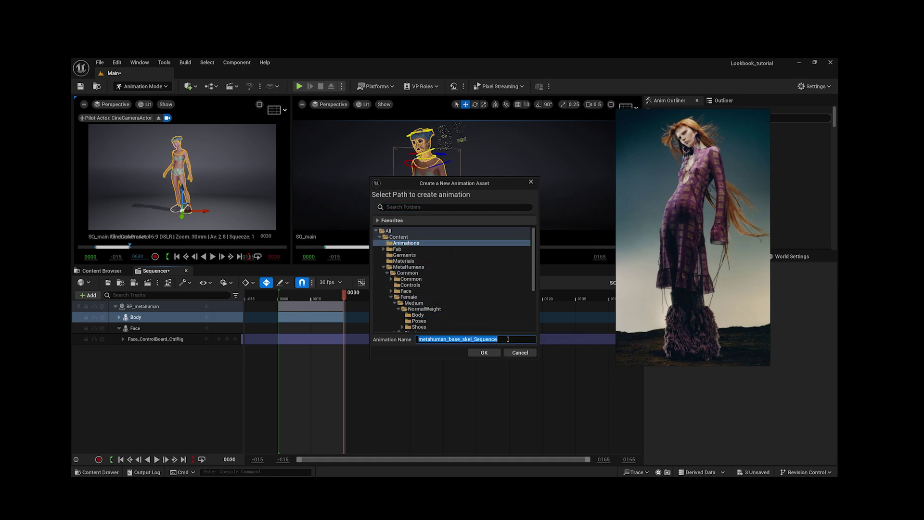
pyautogui.write('pose')
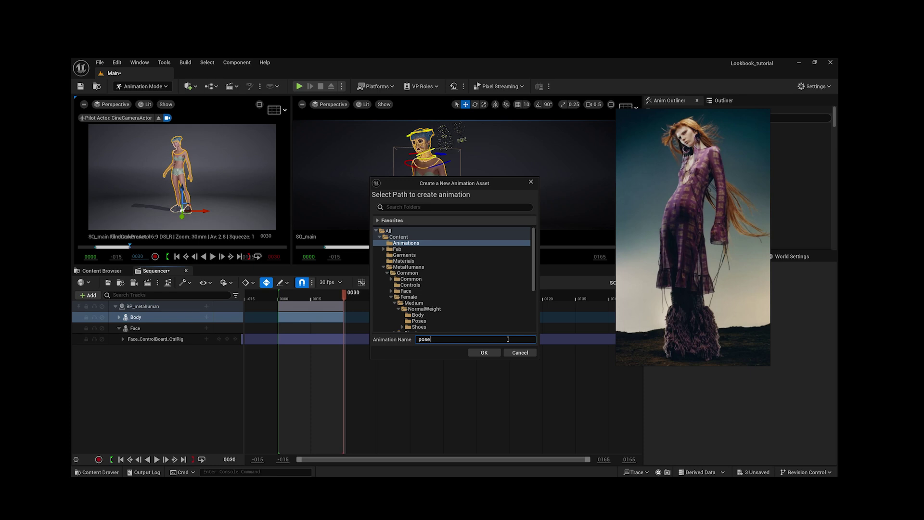
pyautogui.write('_new')
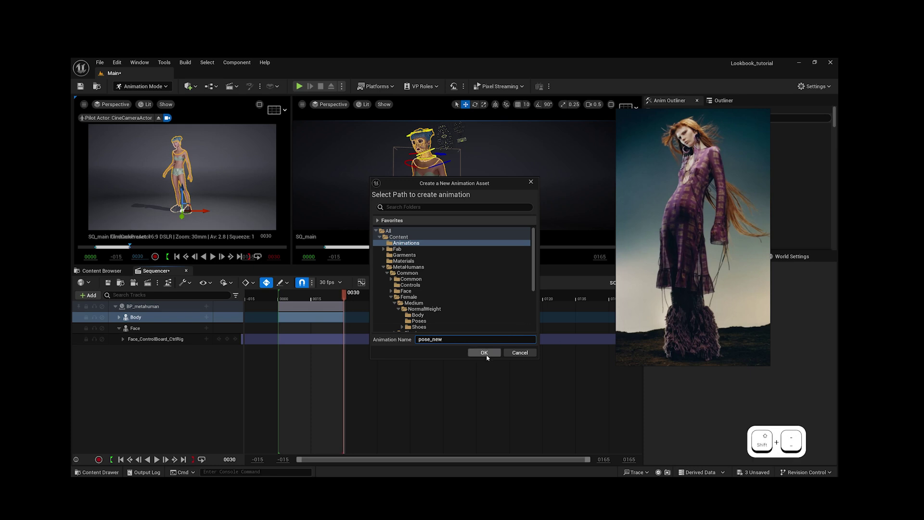
pyautogui.click(486, 356)
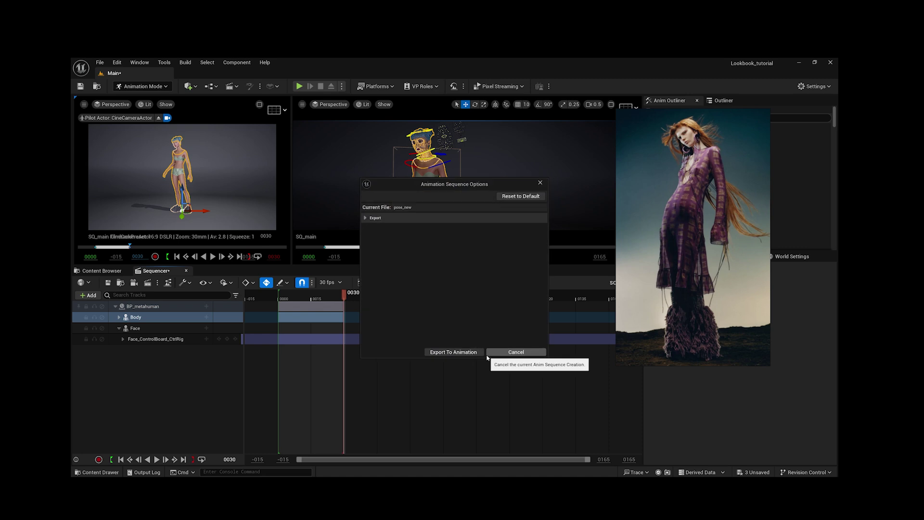
pyautogui.click(450, 352)
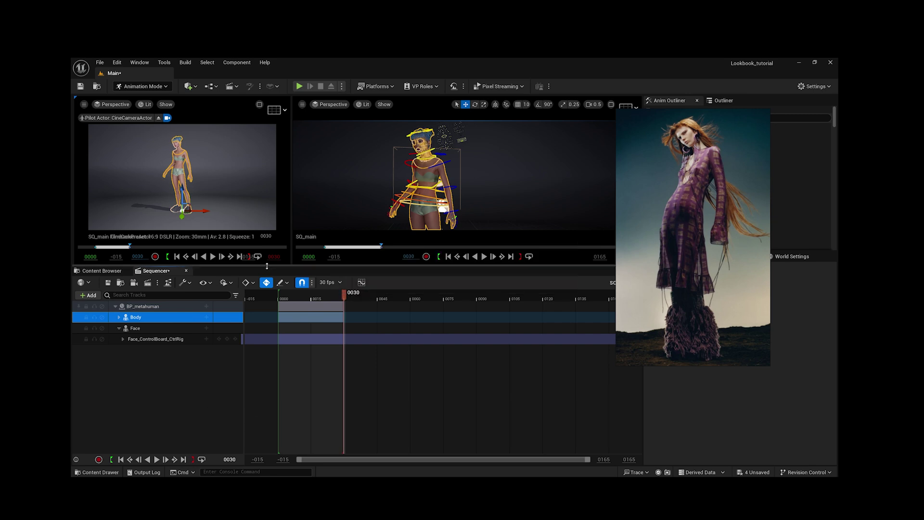
# Step: Reduce the Sequencer area's height and open the Animations folder under Content in the Content Browser
pyautogui.moveTo(267, 265); pyautogui.dragTo(264, 361)
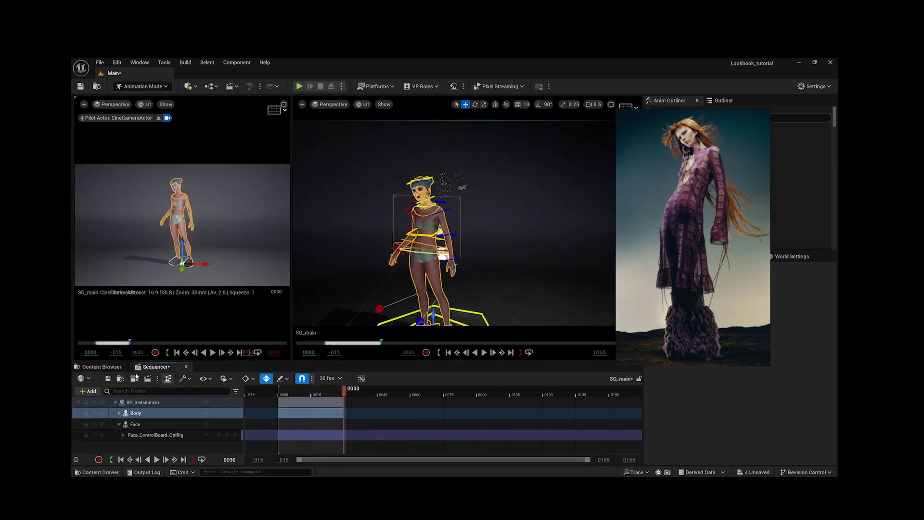
pyautogui.click(102, 366)
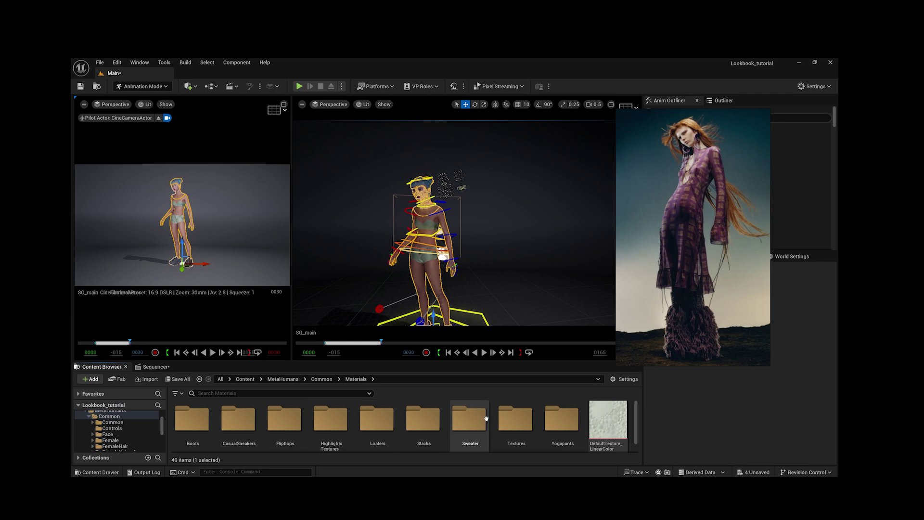
pyautogui.scroll(-1, 486, 418)
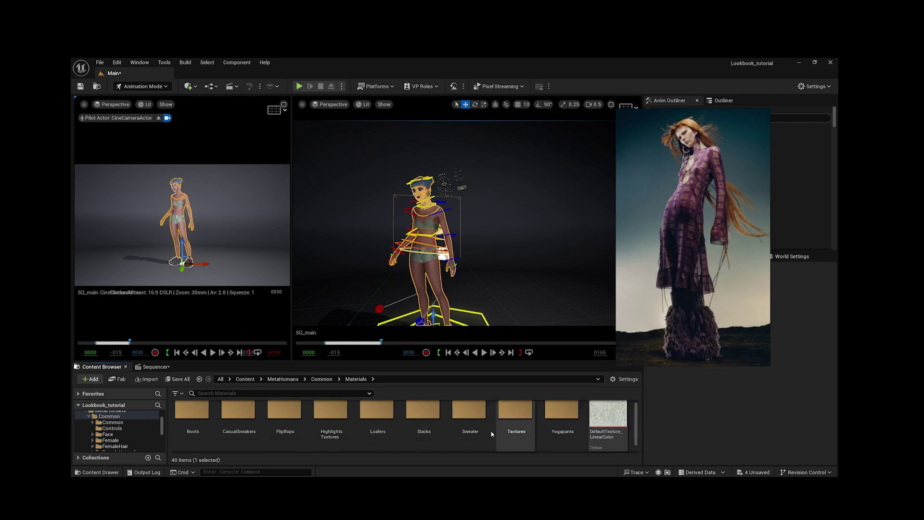
pyautogui.scroll(-2, 489, 431)
pyautogui.scroll(3, 489, 431)
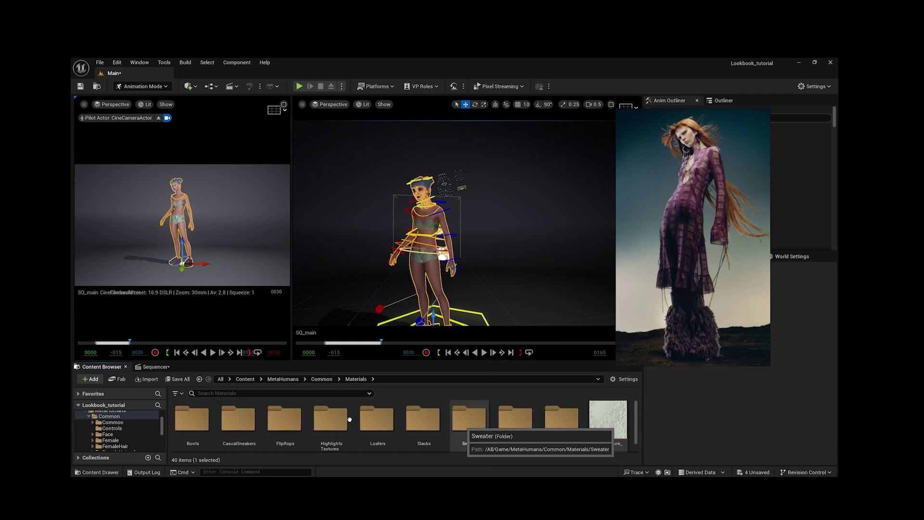
pyautogui.scroll(3, 120, 431)
pyautogui.click(111, 422)
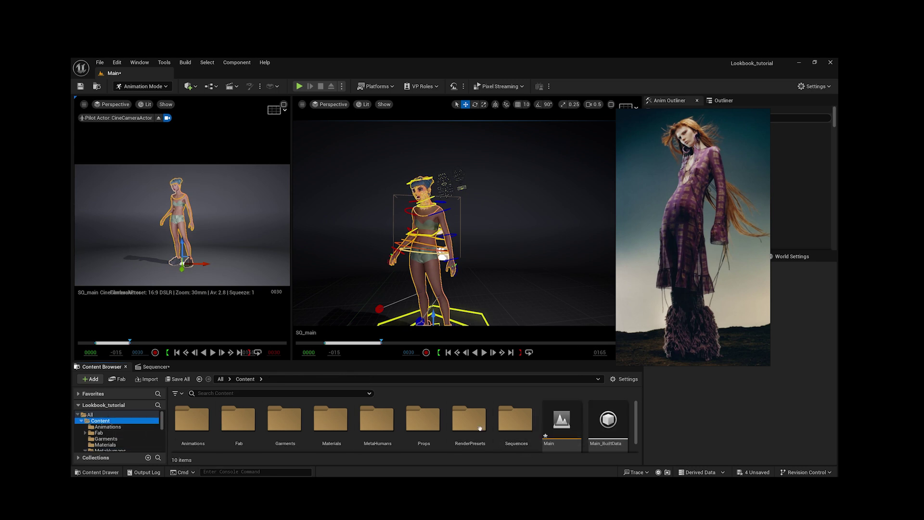
pyautogui.doubleClick(209, 437)
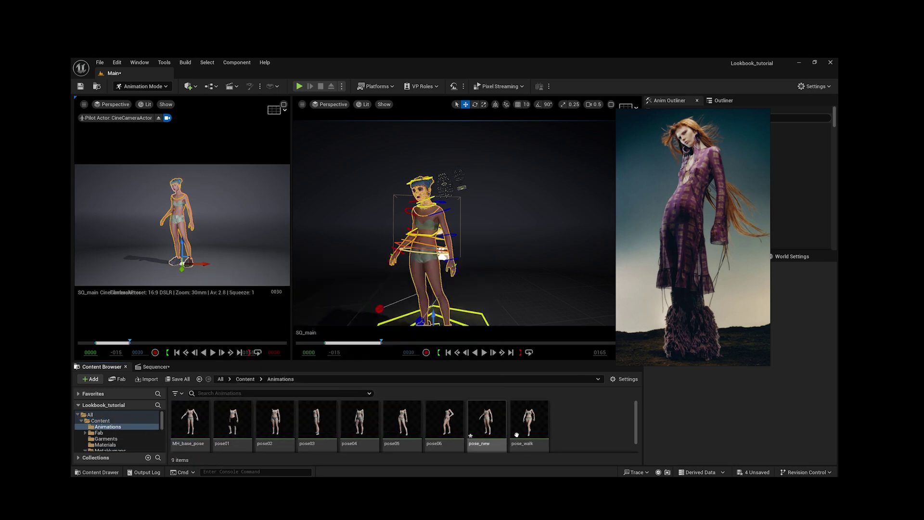
# Step: Open the pose_new animation sequence in its editor and scrub the preview to frame 30
pyautogui.scroll(-1, 564, 433)
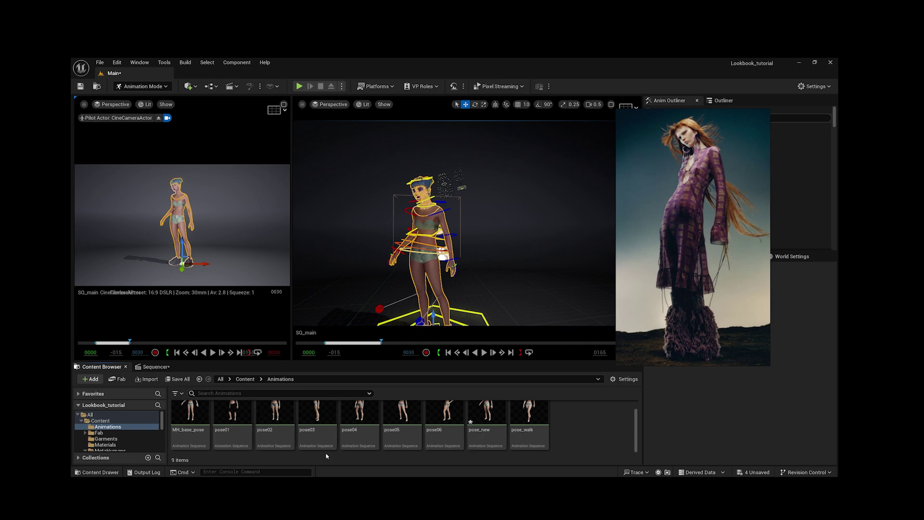
pyautogui.click(478, 426)
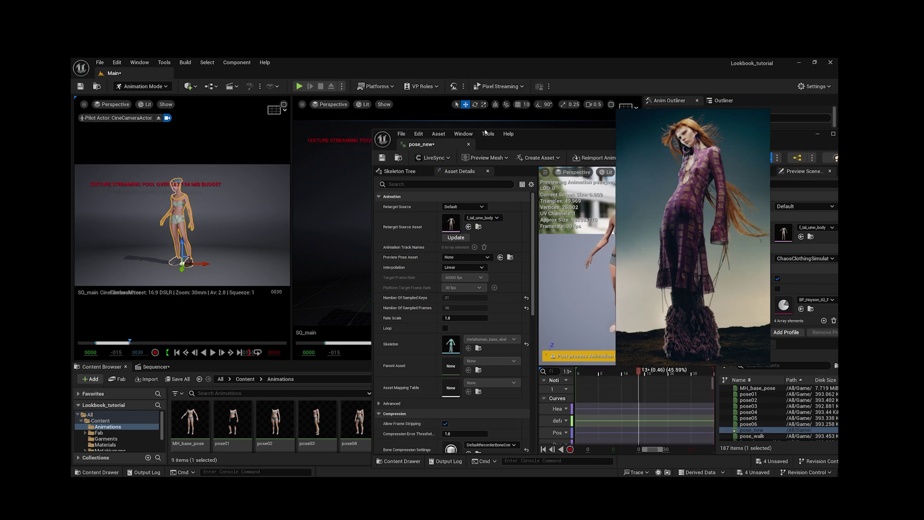
pyautogui.click(556, 139)
pyautogui.moveTo(555, 138); pyautogui.dragTo(320, 133)
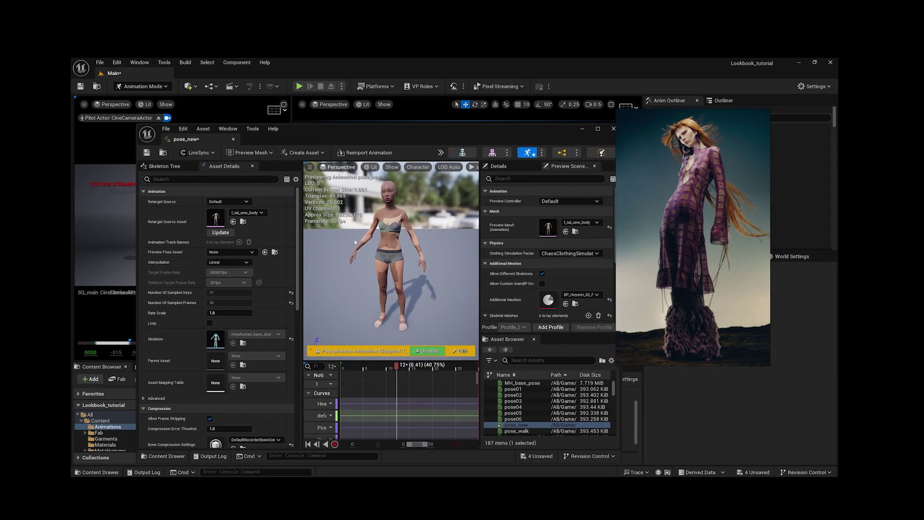
pyautogui.moveTo(459, 369); pyautogui.dragTo(439, 392)
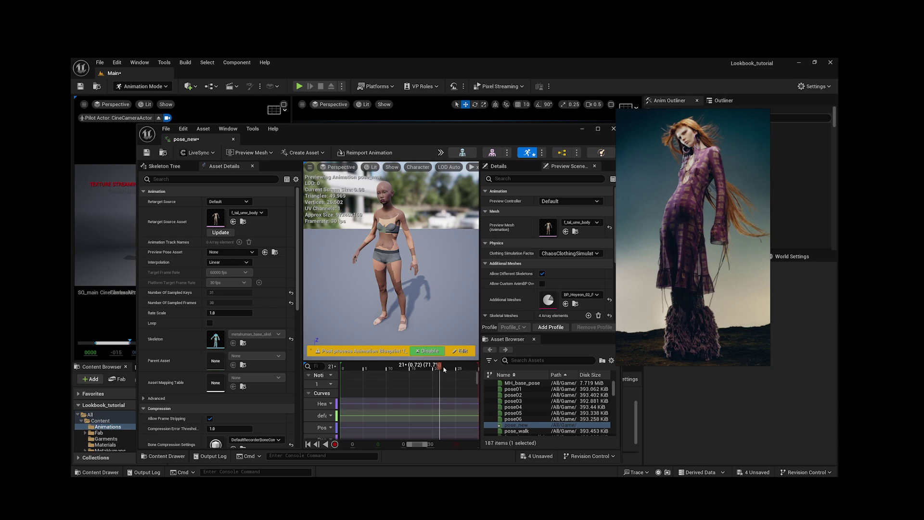
pyautogui.moveTo(440, 367); pyautogui.dragTo(489, 369)
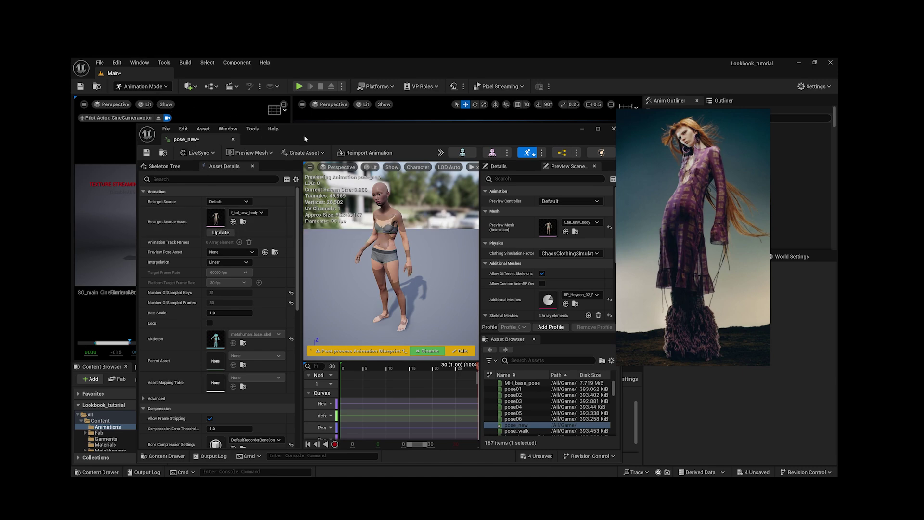
# Step: Hide the fashion reference image and open the CLO/MD LiveSync Editor
pyautogui.moveTo(305, 136); pyautogui.dragTo(394, 96)
pyautogui.click(678, 224)
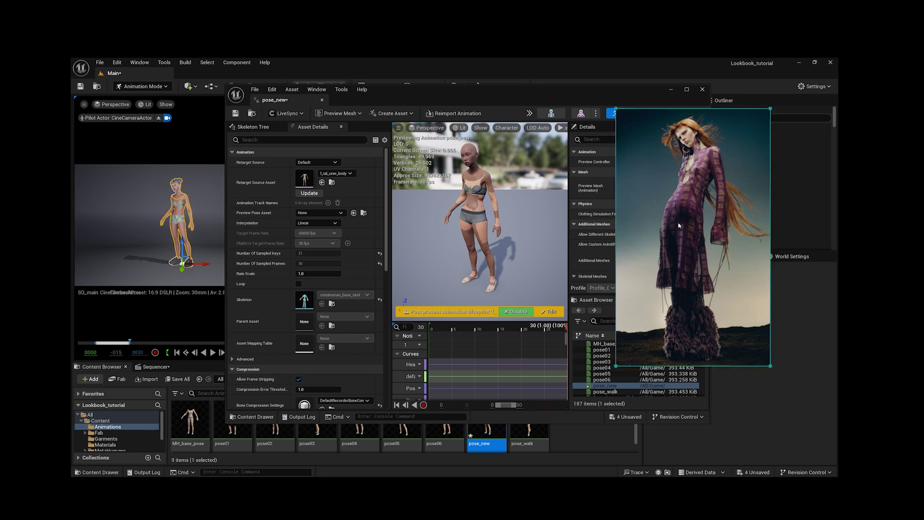
pyautogui.hotkey('ctrl', 'm')
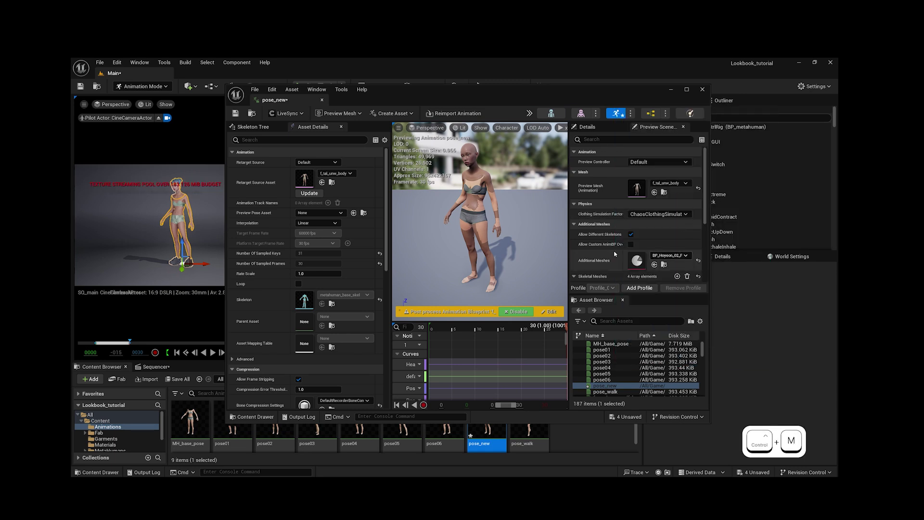
pyautogui.click(139, 63)
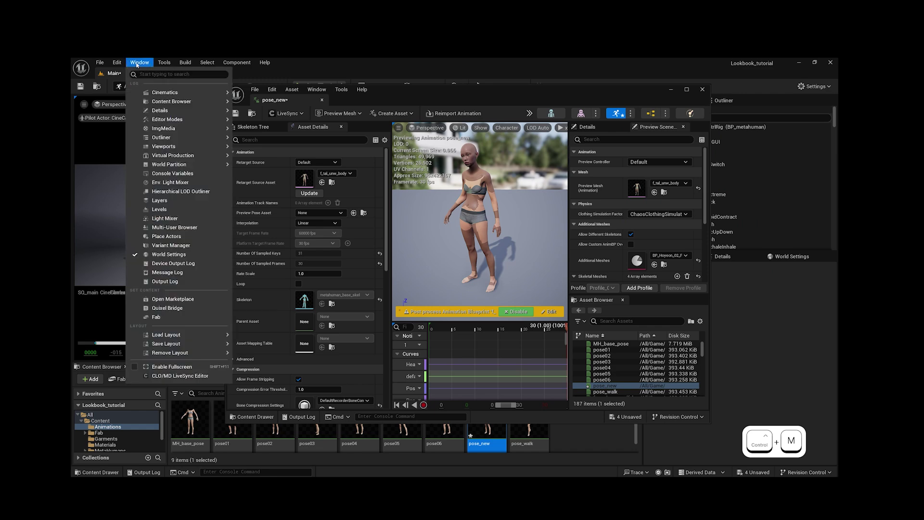
pyautogui.click(182, 377)
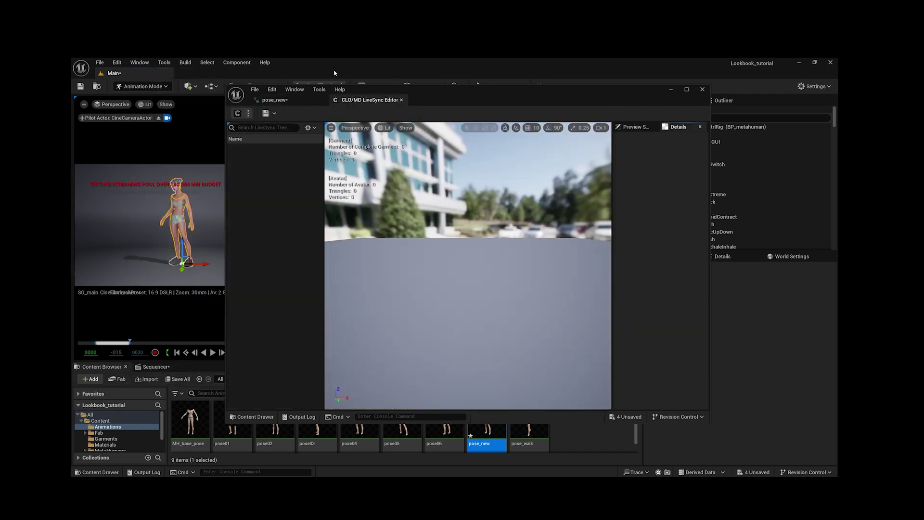
# Step: Export the pose_new animation through LiveSync as a Skeletal Mesh, keeping the exporter's default options
pyautogui.click(275, 99)
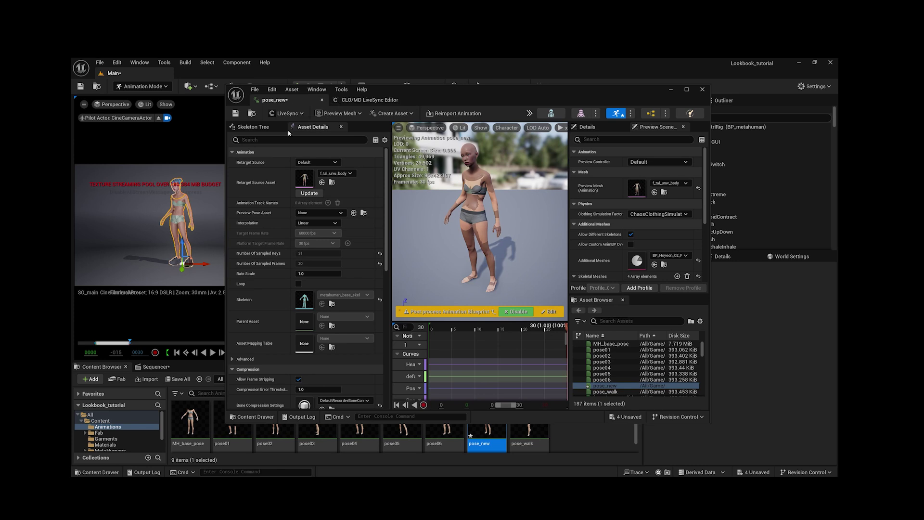
pyautogui.click(301, 113)
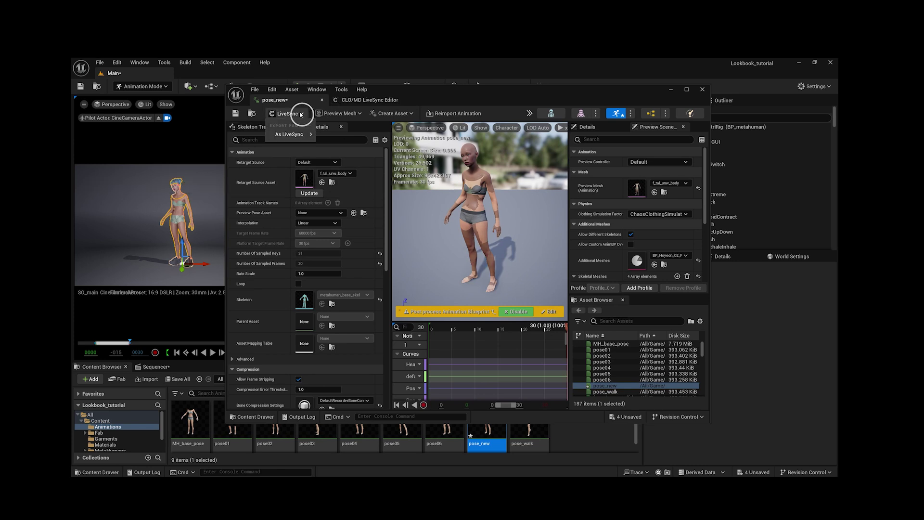
pyautogui.moveTo(294, 134)
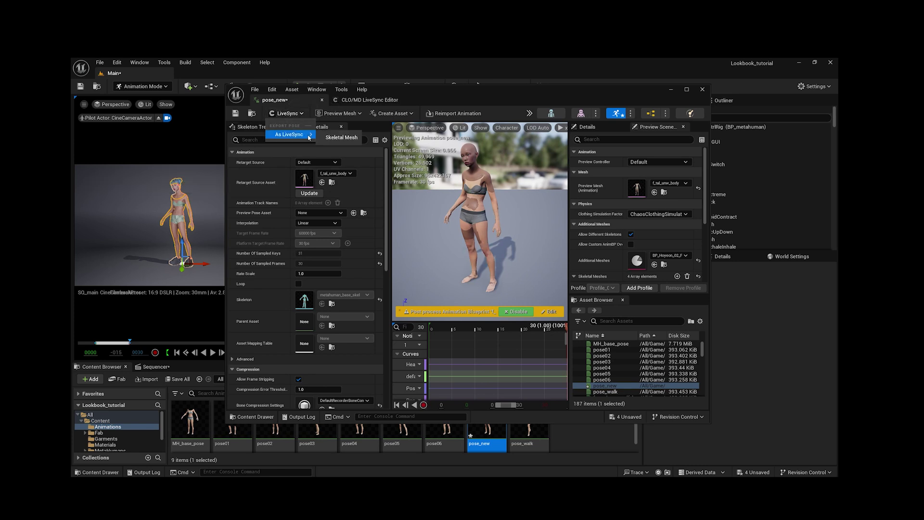
pyautogui.click(335, 138)
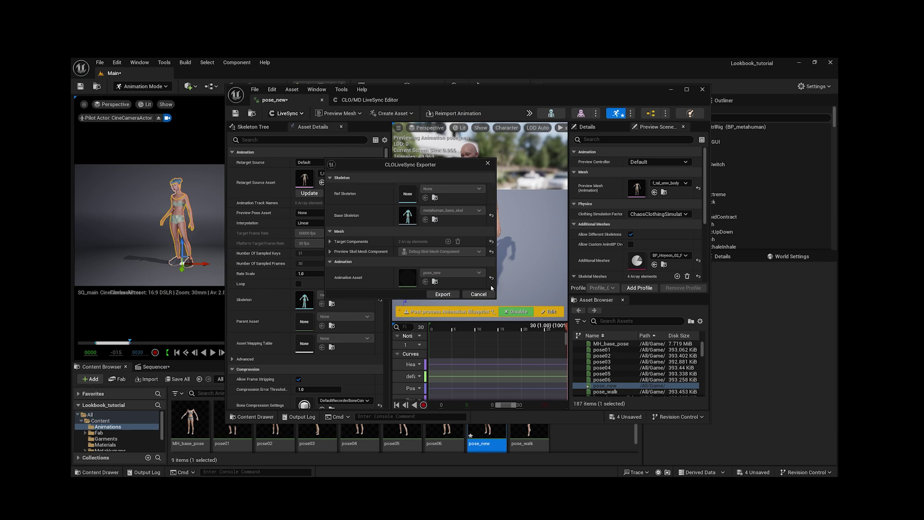
pyautogui.click(440, 294)
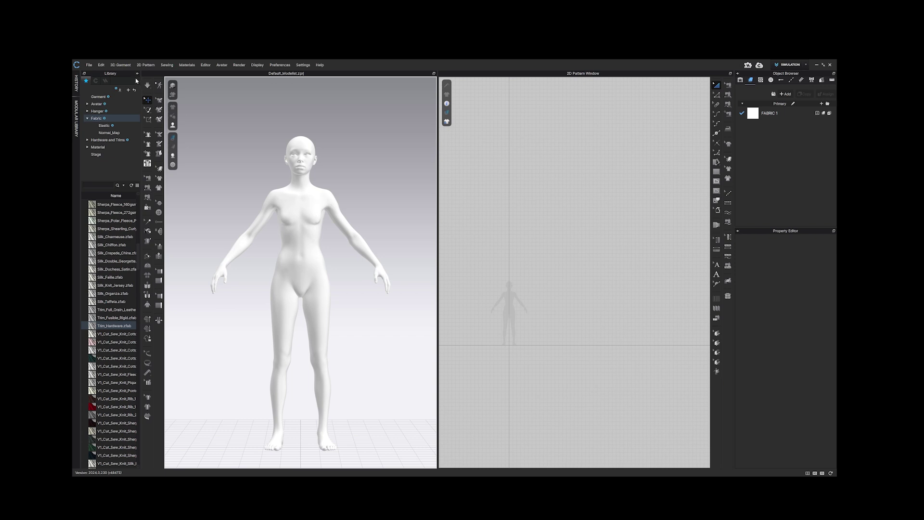
# Step: Switch to CLO, check the avatar at the start of the timeline in the Animation workspace, and return to the Simulation workspace
pyautogui.click(794, 65)
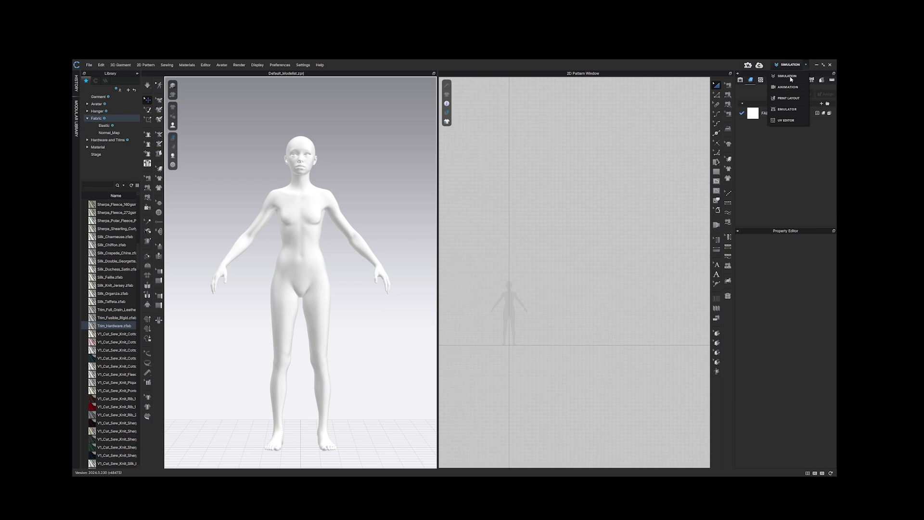
pyautogui.click(788, 87)
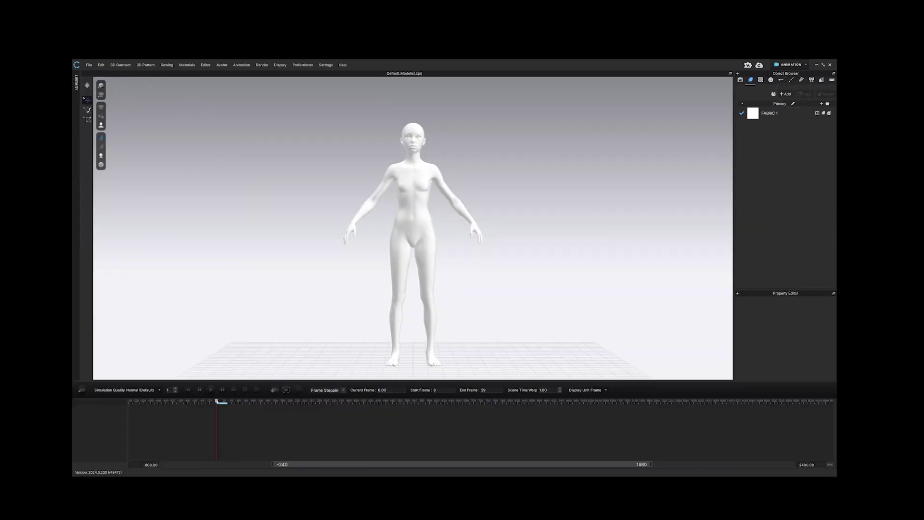
pyautogui.moveTo(217, 401)
pyautogui.mouseDown()
pyautogui.moveTo(237, 402)
pyautogui.moveTo(215, 402)
pyautogui.mouseUp()
pyautogui.click(794, 65)
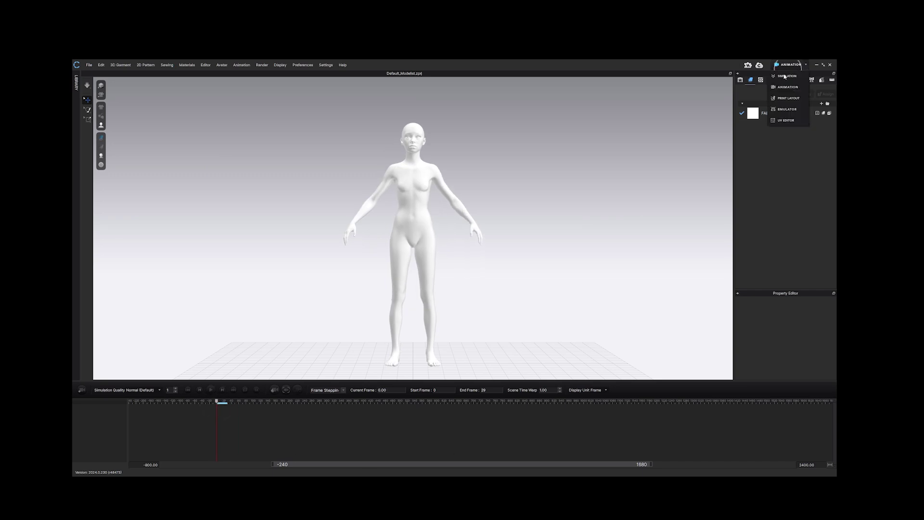
pyautogui.click(787, 77)
pyautogui.click(89, 65)
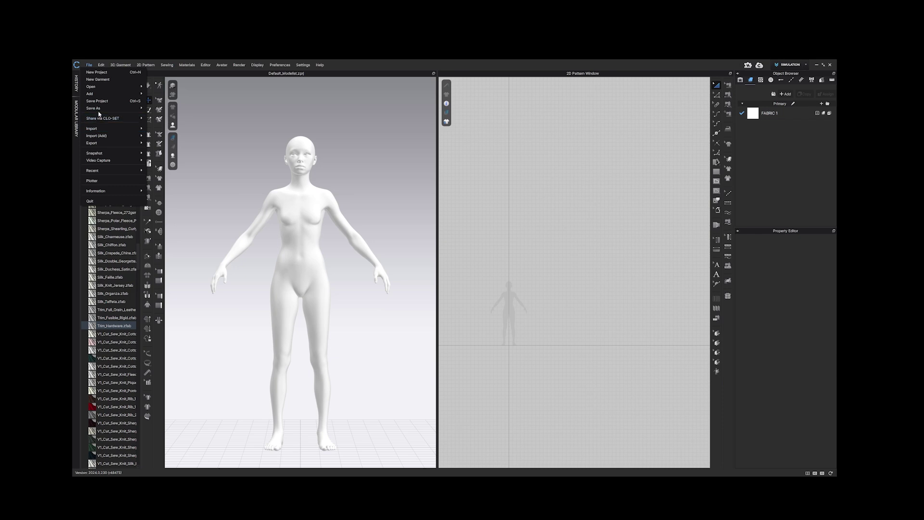
pyautogui.moveTo(99, 108)
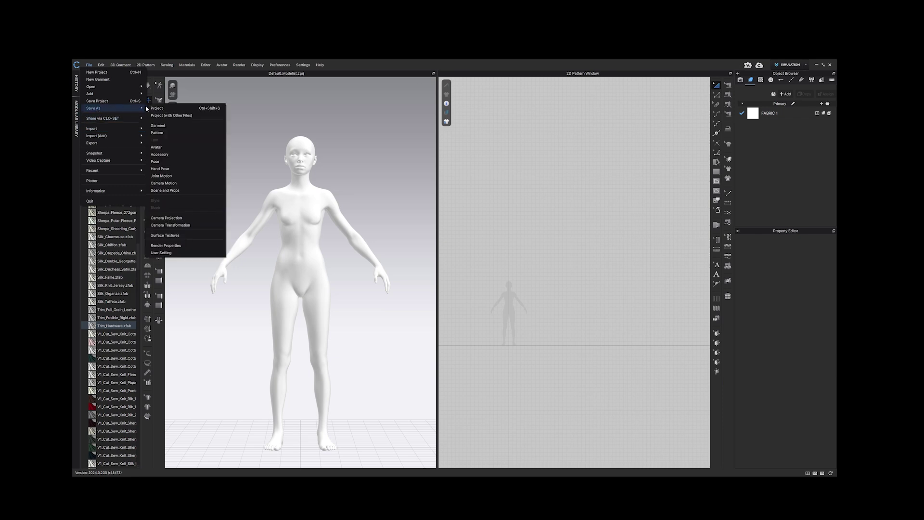
pyautogui.click(171, 163)
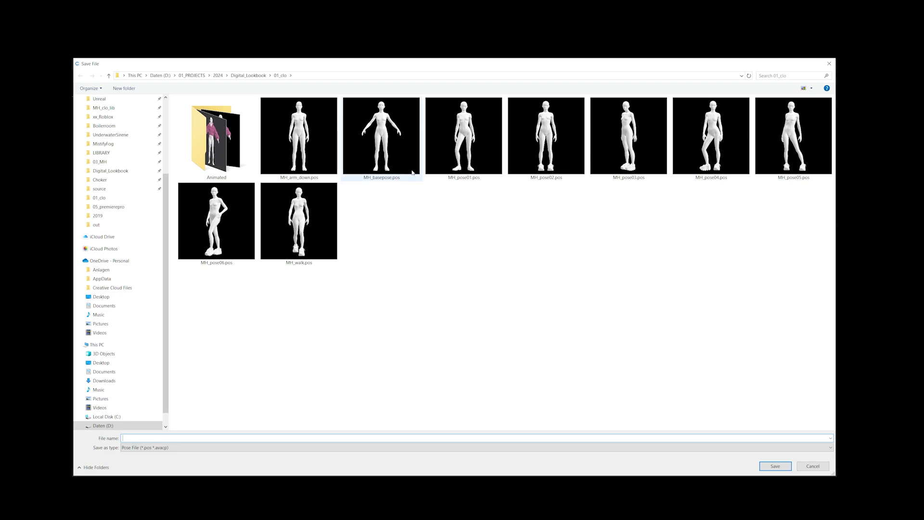
pyautogui.click(402, 157)
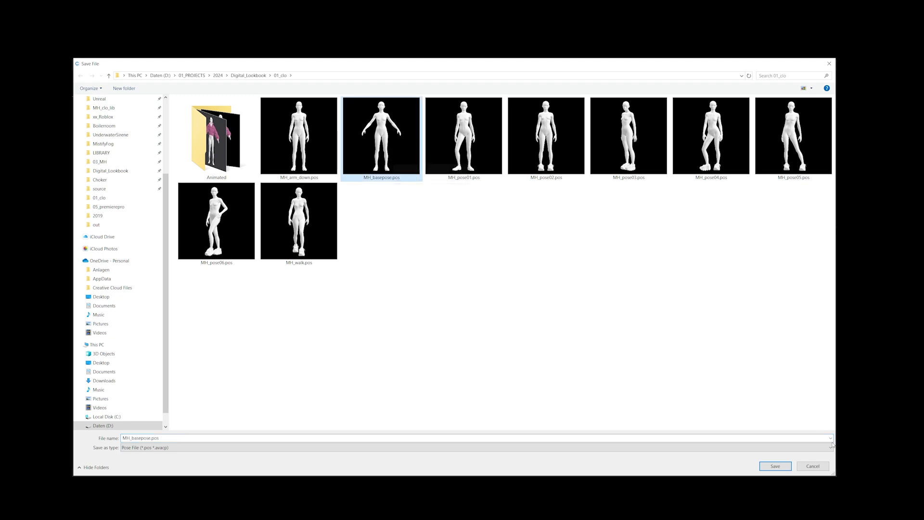
pyautogui.click(816, 467)
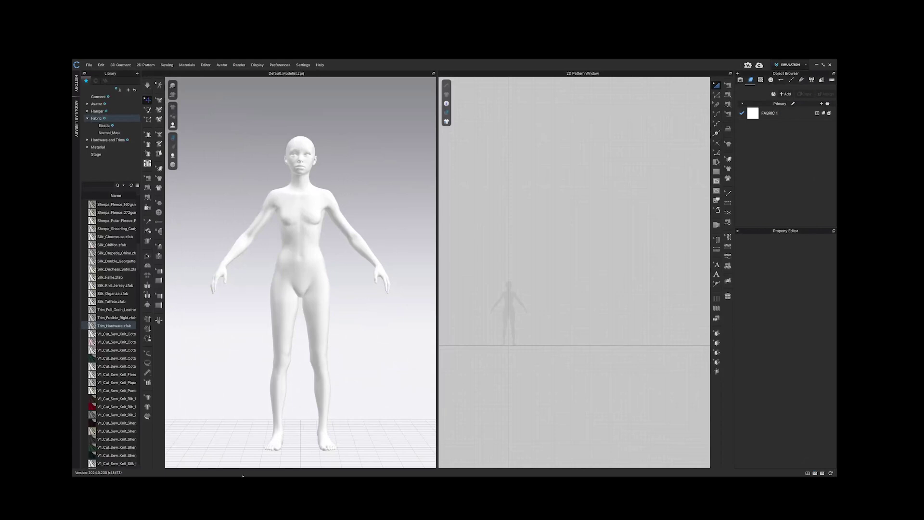
# Step: Set the current frame to 30 in the Animation workspace and return to the Simulation workspace
pyautogui.click(790, 66)
pyautogui.click(784, 87)
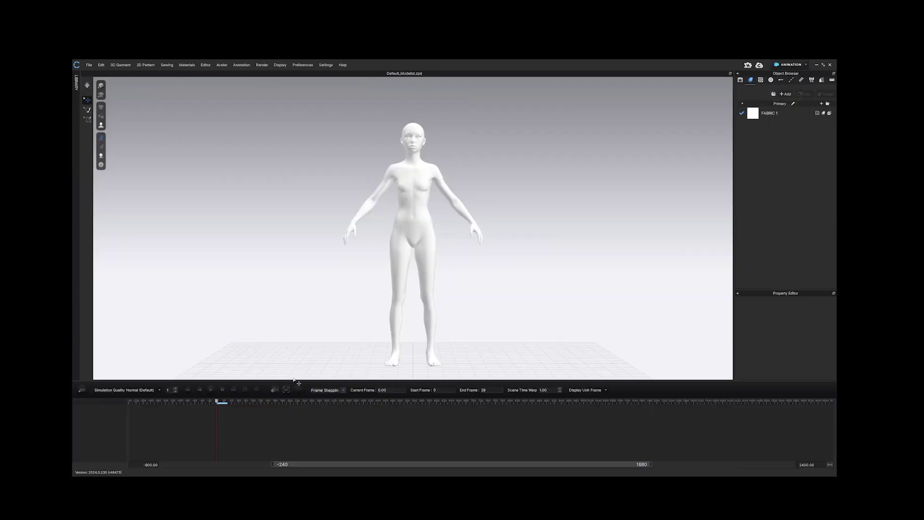
pyautogui.doubleClick(492, 391)
pyautogui.doubleClick(392, 389)
pyautogui.write('30')
pyautogui.press('Return')
pyautogui.click(786, 65)
pyautogui.click(785, 77)
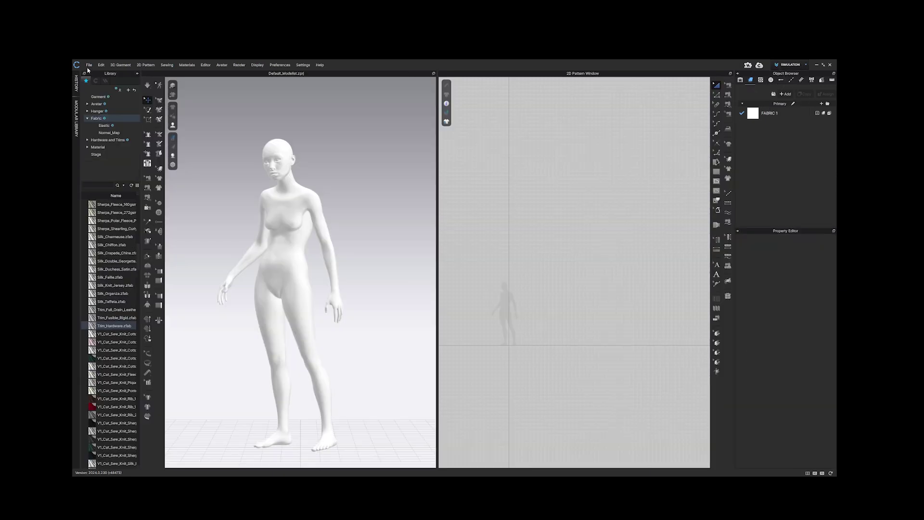
# Step: Save the avatar's current pose as the pose file MH_pose07 in the 01_clo folder
pyautogui.click(89, 65)
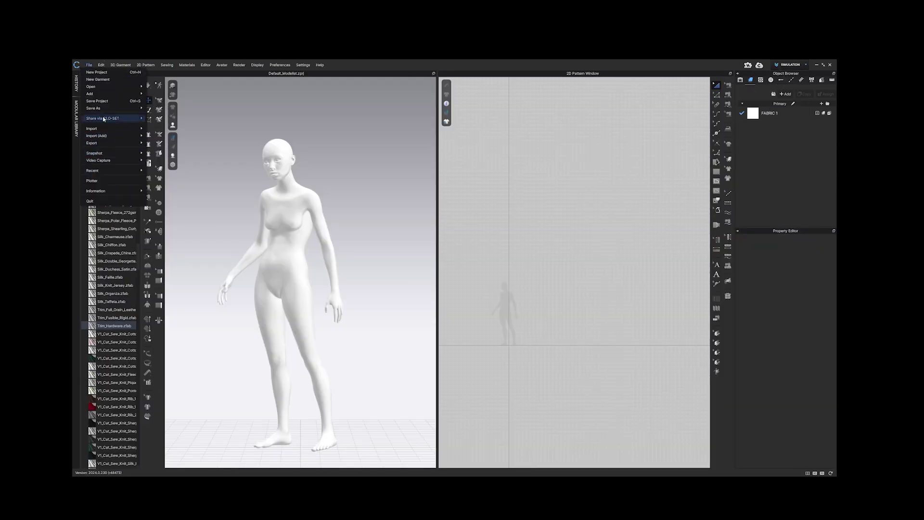
pyautogui.moveTo(130, 108)
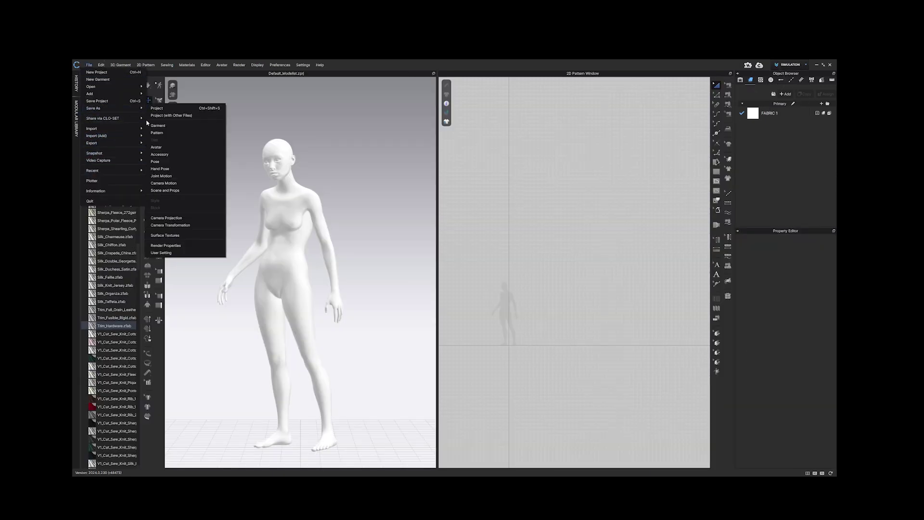
pyautogui.click(173, 162)
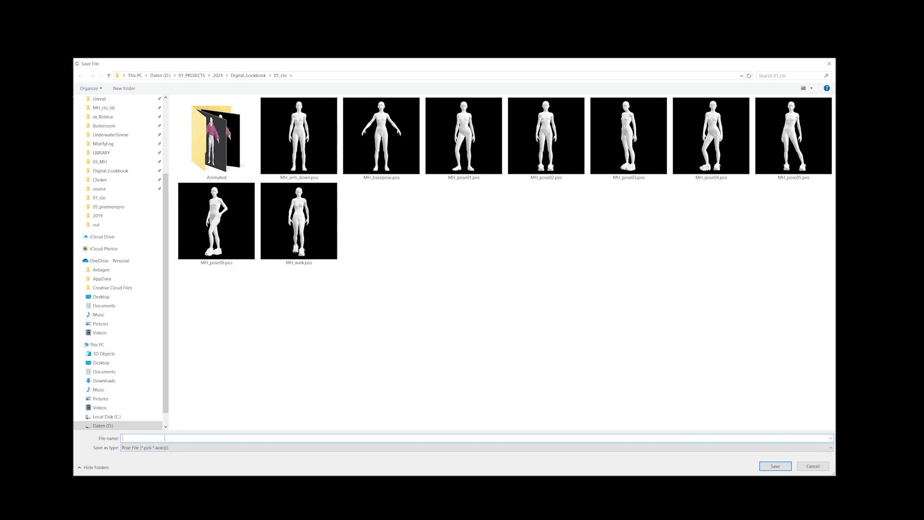
pyautogui.write('MH')
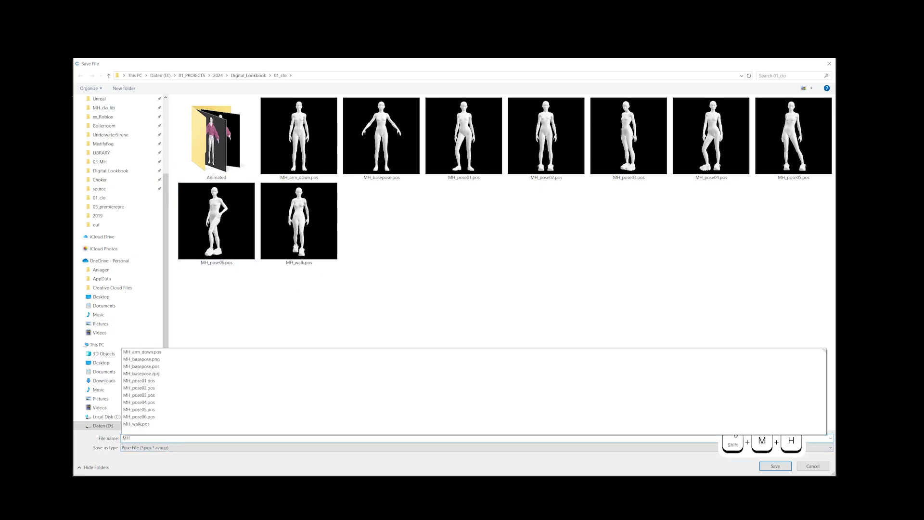
pyautogui.write('_pose0')
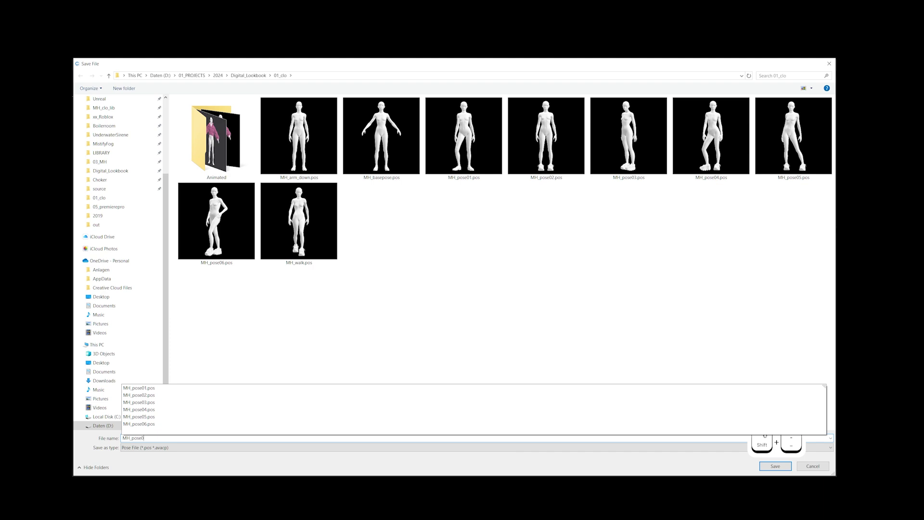
pyautogui.write('7')
pyautogui.press('Return')
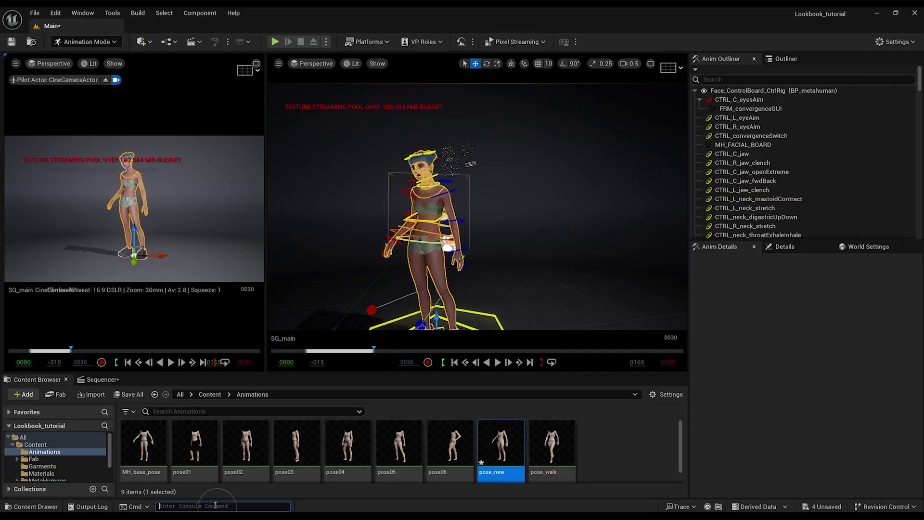
# Step: Switch to Unreal Editor and run the console command r.Streaming.Poolsize 8000
pyautogui.write('r.Streaming.Poolsize 8000')
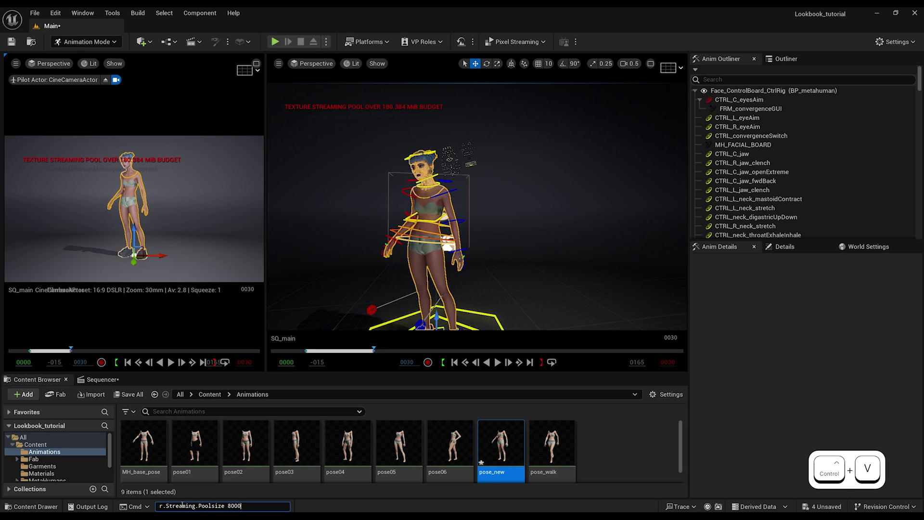
pyautogui.click(259, 508)
pyautogui.press('Return')
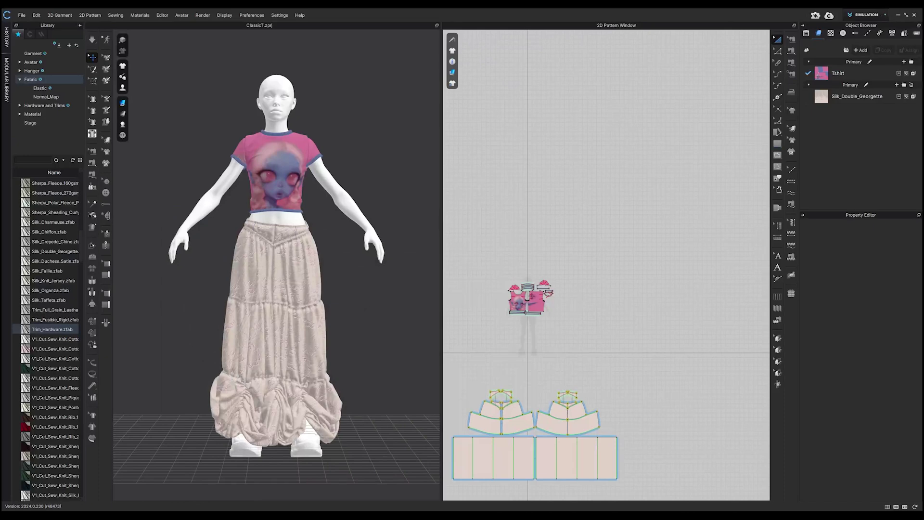
# Step: Switch to the ClassicT.zprj project in CLO, select all skirt patterns and set their particle distance to 15 mm
pyautogui.moveTo(304, 303)
pyautogui.mouseDown(button='right')
pyautogui.moveTo(399, 299)
pyautogui.moveTo(268, 305)
pyautogui.moveTo(305, 304)
pyautogui.mouseUp(button='right')
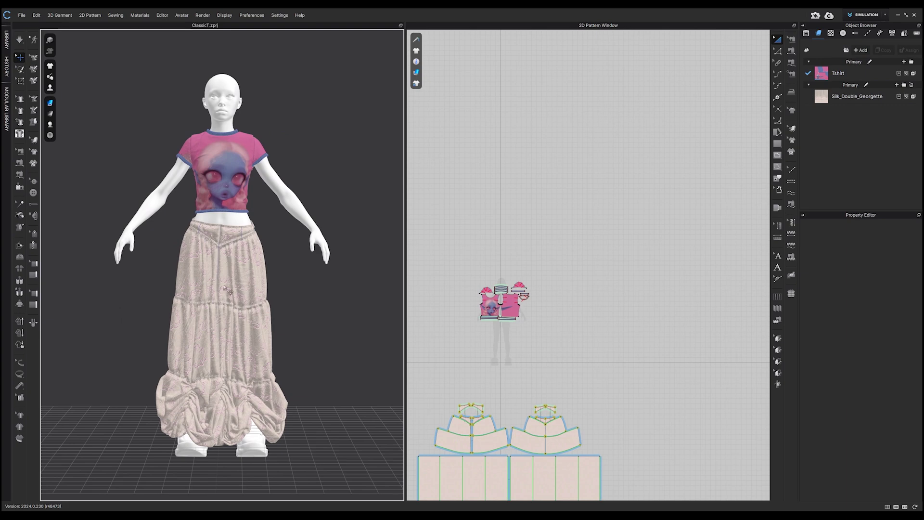
pyautogui.moveTo(224, 288); pyautogui.dragTo(227, 289, button='right')
pyautogui.scroll(-4, 453, 325)
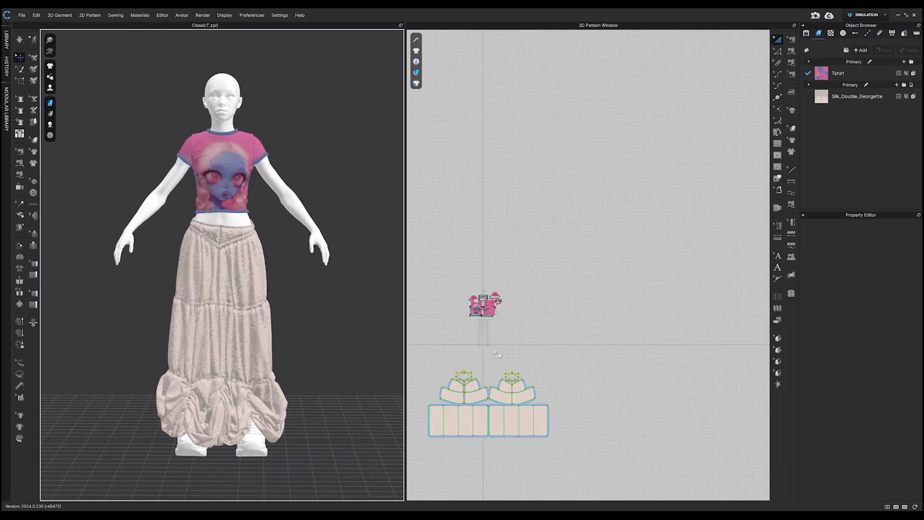
pyautogui.moveTo(505, 353); pyautogui.dragTo(554, 280, button='middle')
pyautogui.moveTo(444, 284); pyautogui.dragTo(667, 426)
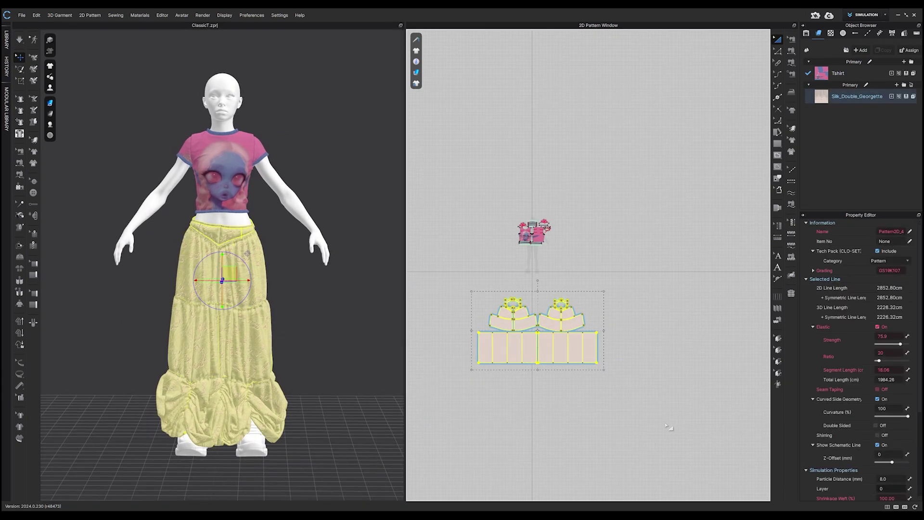
pyautogui.scroll(-1, 898, 462)
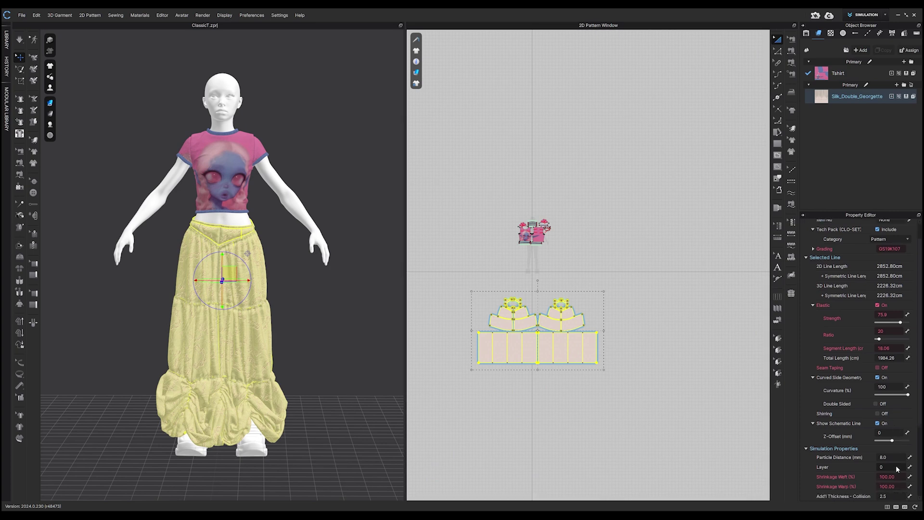
pyautogui.doubleClick(885, 457)
pyautogui.write('15')
pyautogui.press('Return')
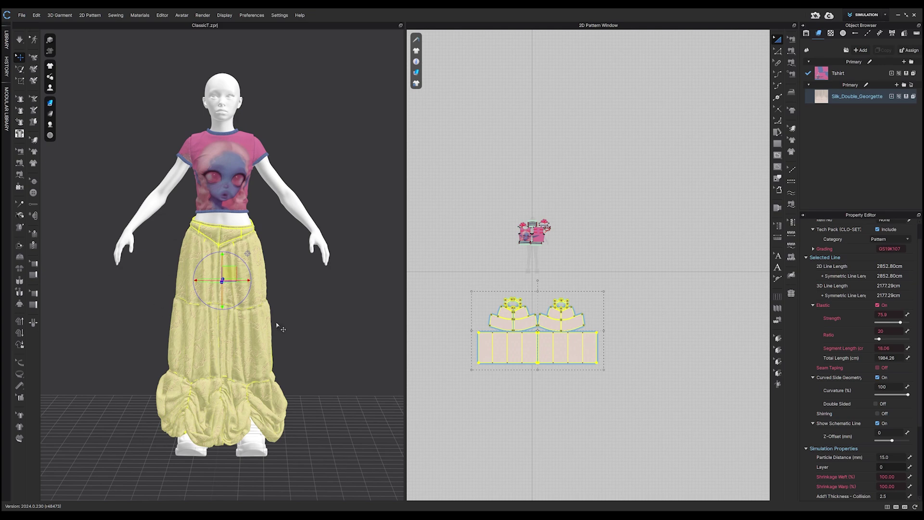
# Step: Open the UV Editor workspace and reset all garment UVs to the 2D pattern arrangement
pyautogui.click(869, 18)
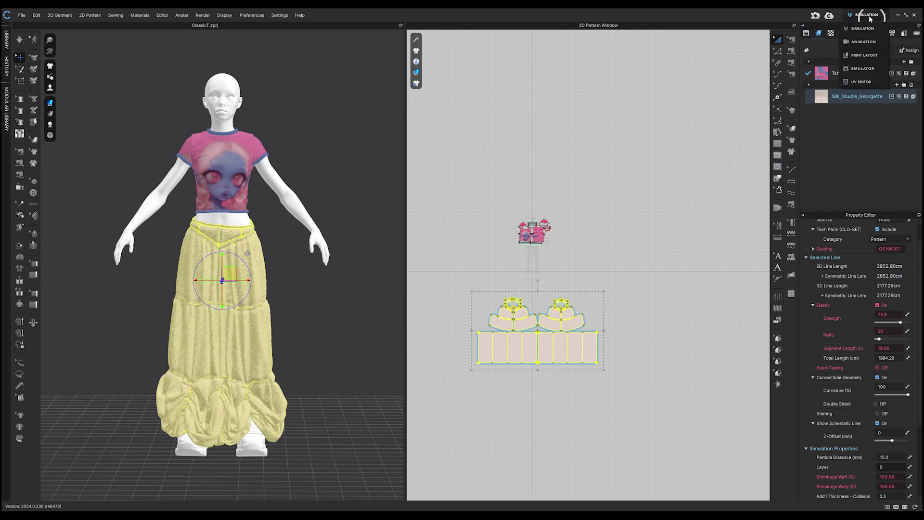
pyautogui.click(868, 82)
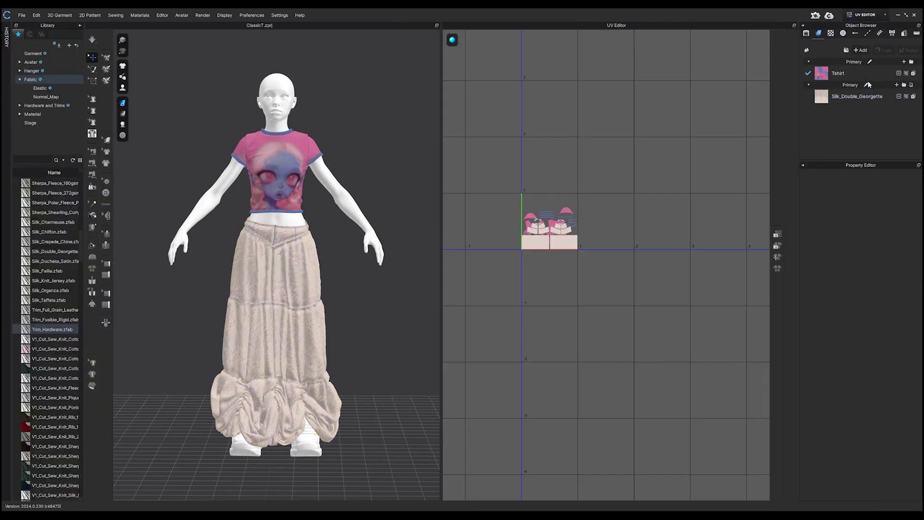
pyautogui.scroll(9, 532, 236)
pyautogui.scroll(-7, 533, 239)
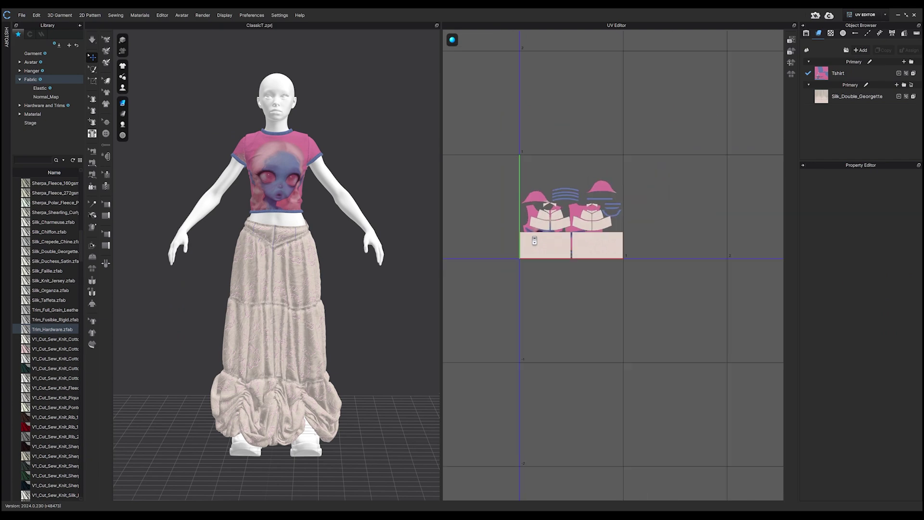
pyautogui.rightClick(648, 203)
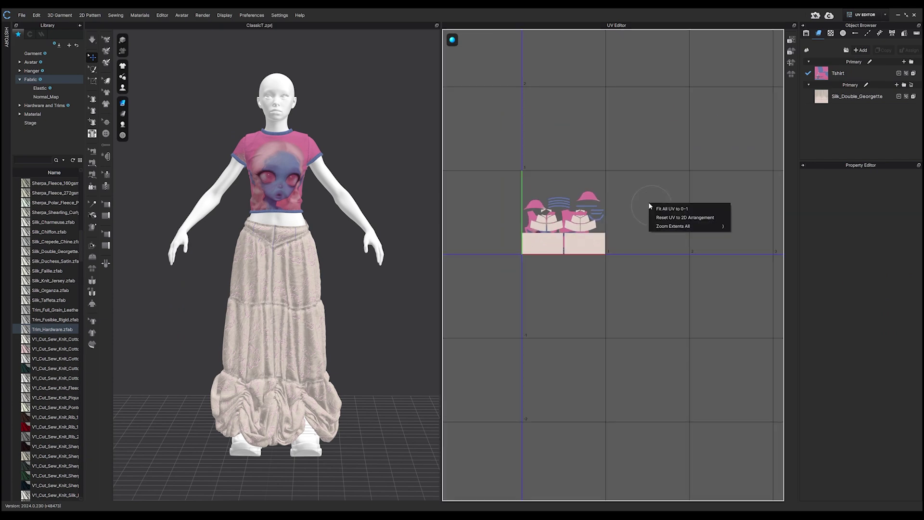
pyautogui.click(676, 218)
pyautogui.scroll(6, 679, 220)
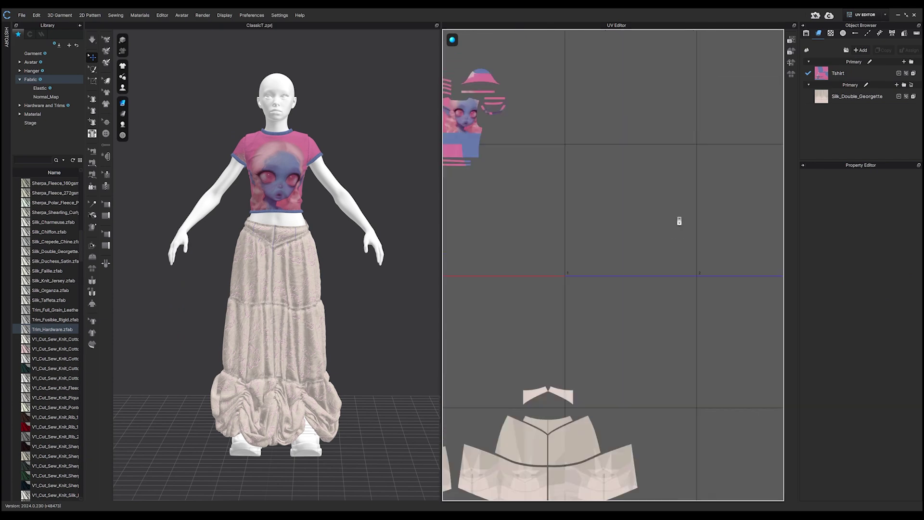
pyautogui.scroll(-8, 679, 221)
pyautogui.scroll(-3, 679, 220)
# Step: Select all T-shirt pattern pieces and fit their UVs to the 0-1 space
pyautogui.moveTo(556, 158); pyautogui.dragTo(644, 222)
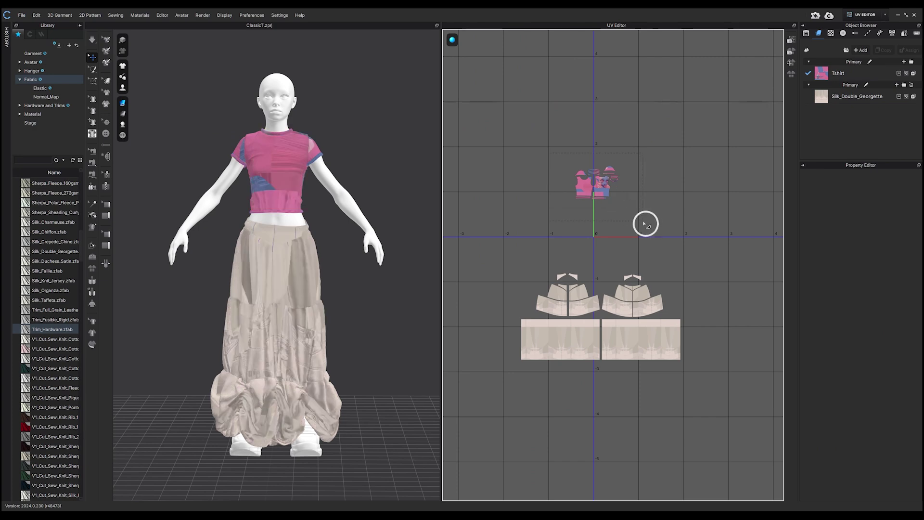
pyautogui.rightClick(604, 192)
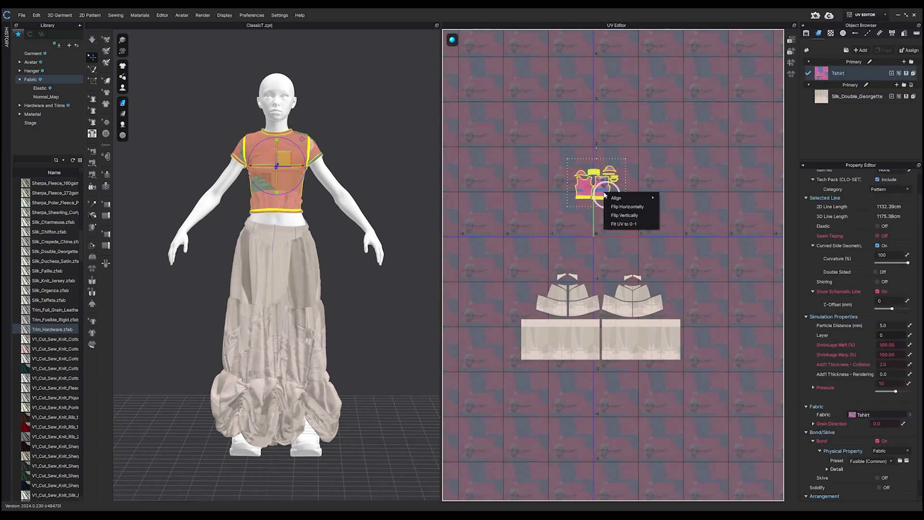
pyautogui.click(626, 224)
pyautogui.click(440, 273)
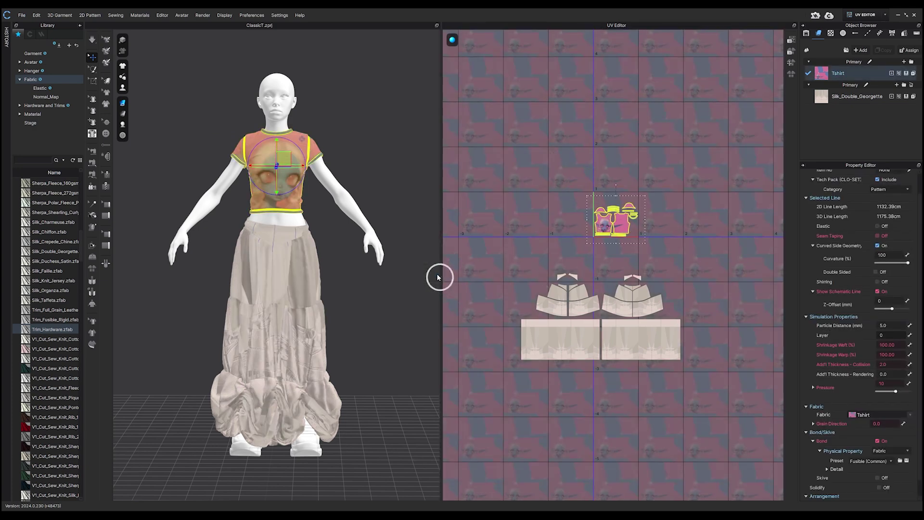
# Step: Select all skirt pattern pieces and fit their UVs to the 0-1 space with an absolute length of 15 mm
pyautogui.moveTo(492, 262); pyautogui.dragTo(726, 406)
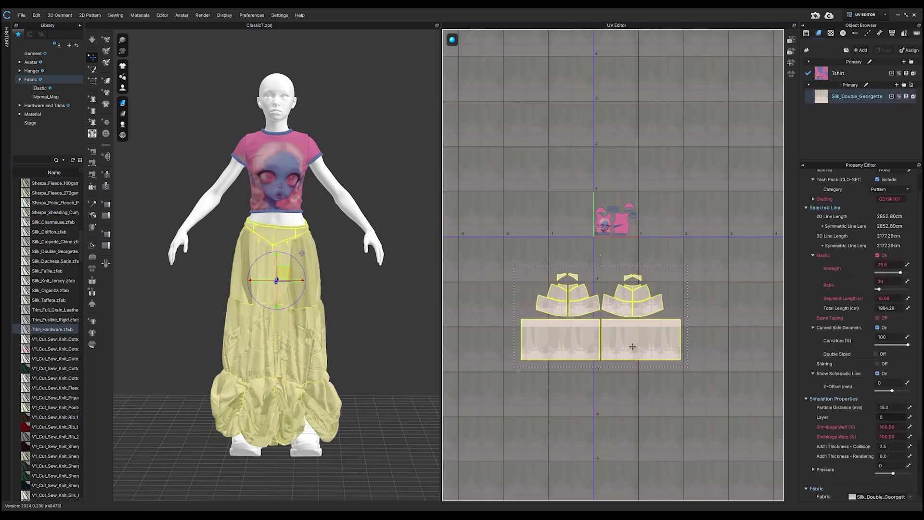
pyautogui.rightClick(633, 348)
pyautogui.click(661, 379)
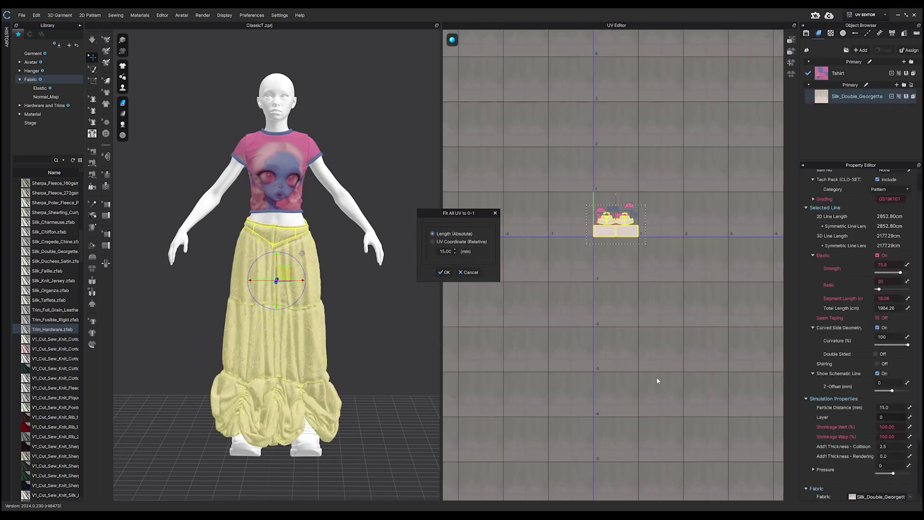
pyautogui.click(444, 272)
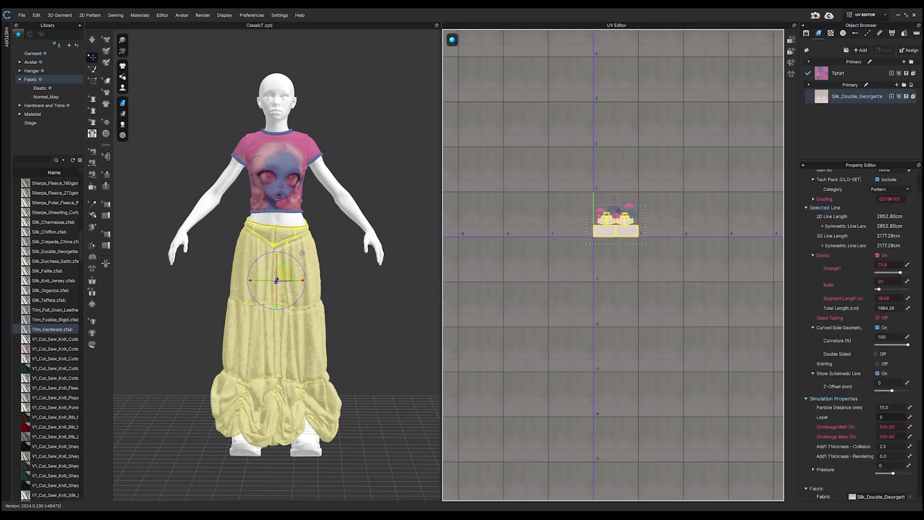
pyautogui.scroll(10, 618, 210)
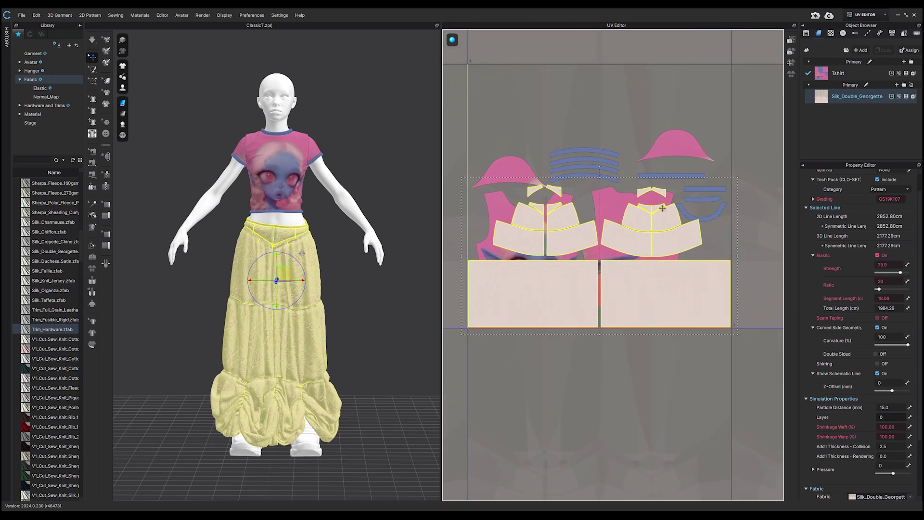
# Step: Toggle the texture mapping type of the Tshirt and Silk_Double_Georgette fabrics and restore each one to its original mode
pyautogui.click(898, 75)
pyautogui.click(898, 75)
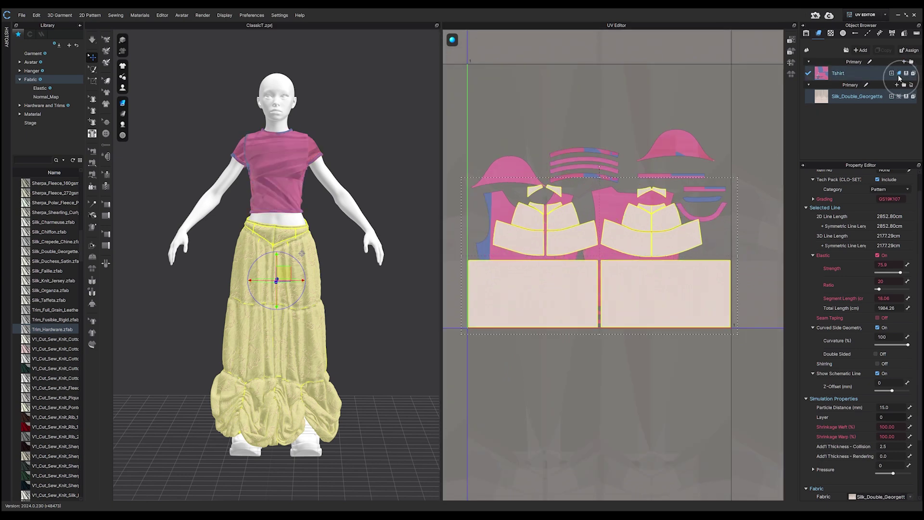
pyautogui.click(898, 97)
pyautogui.click(898, 96)
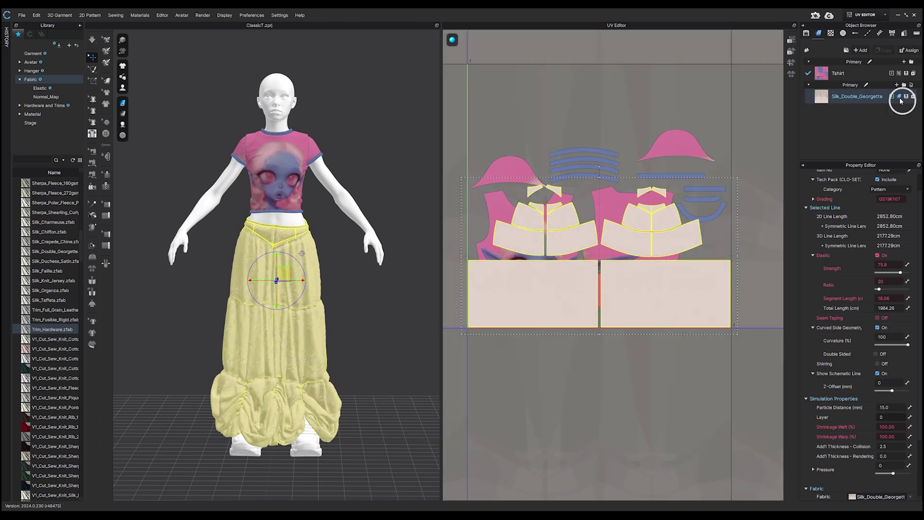
# Step: Switch to the Simulation workspace and rename the Silk_Double_Georgette fabric as longskirt
pyautogui.click(864, 16)
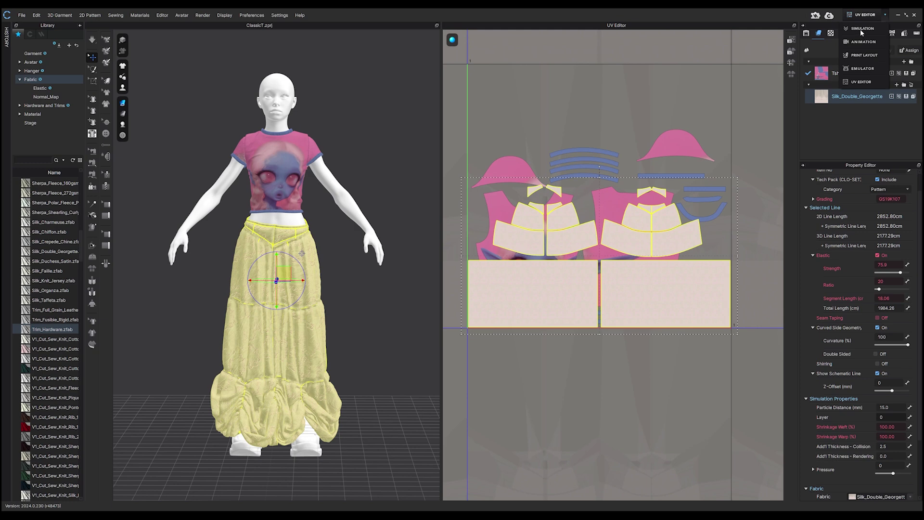
pyautogui.click(861, 29)
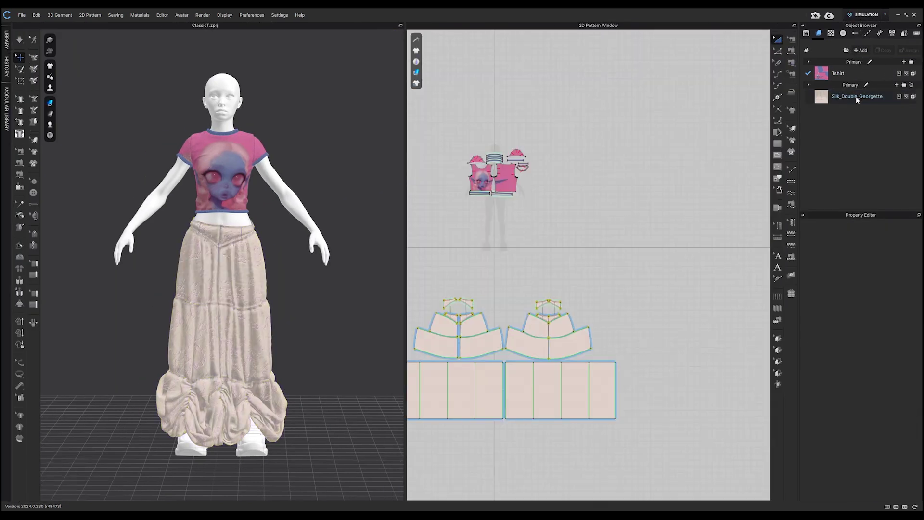
pyautogui.doubleClick(855, 96)
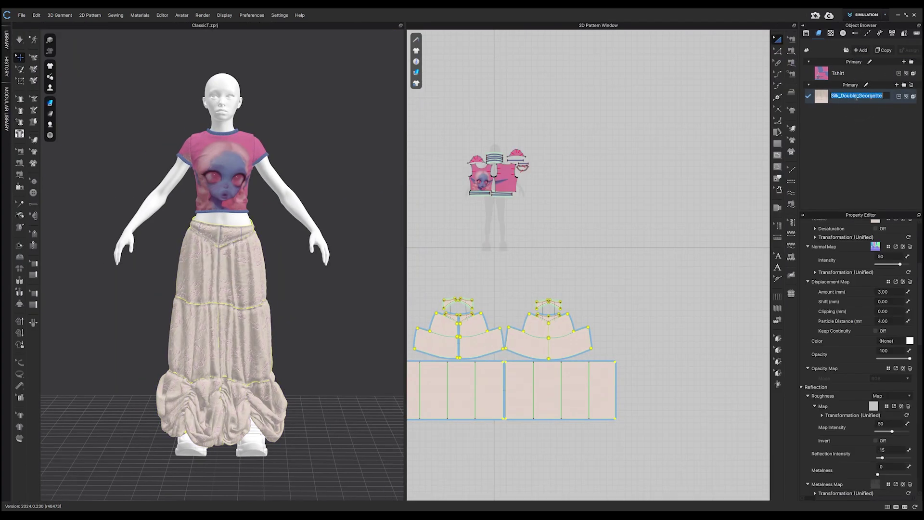
pyautogui.press('BackSpace')
pyautogui.press('Return')
pyautogui.click(50, 103)
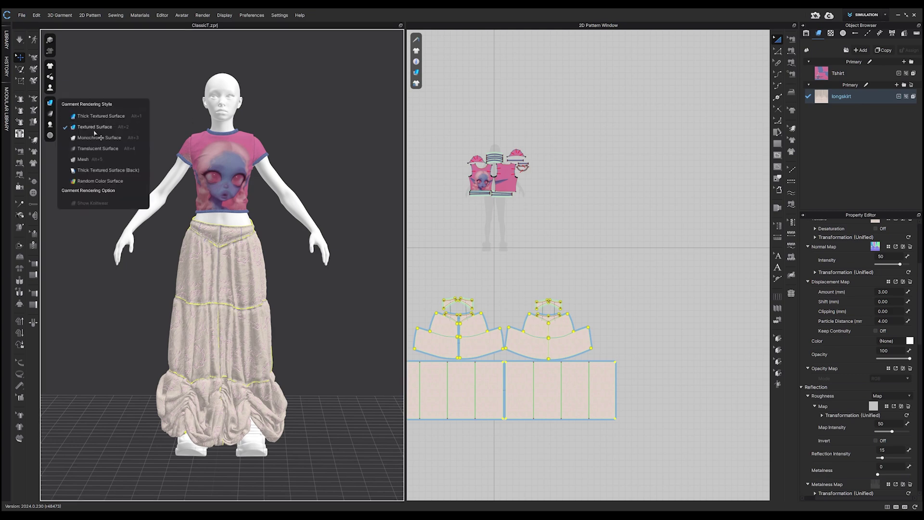
pyautogui.scroll(4, 217, 147)
pyautogui.click(217, 145)
pyautogui.scroll(2, 225, 225)
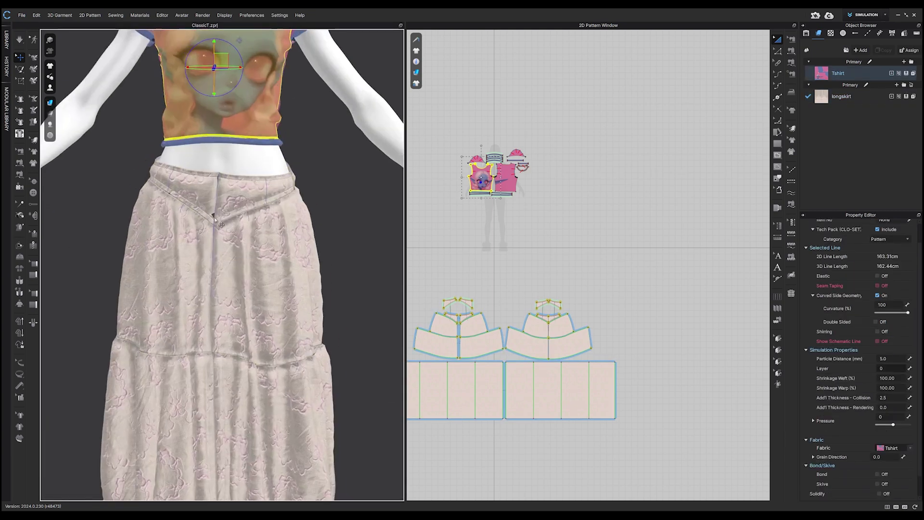
pyautogui.scroll(-5, 212, 212)
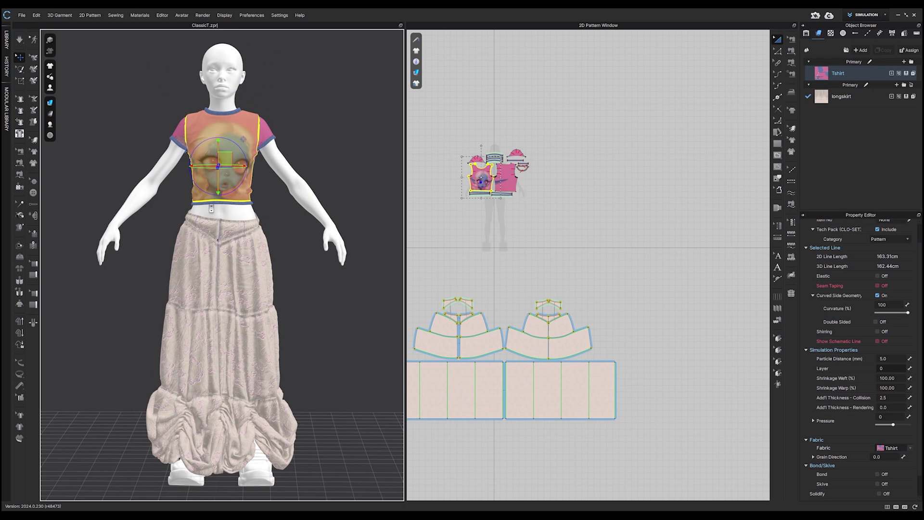
# Step: Select all T-shirt and skirt pattern pieces and set their additional collision thickness to 2.5 mm
pyautogui.scroll(-4, 674, 246)
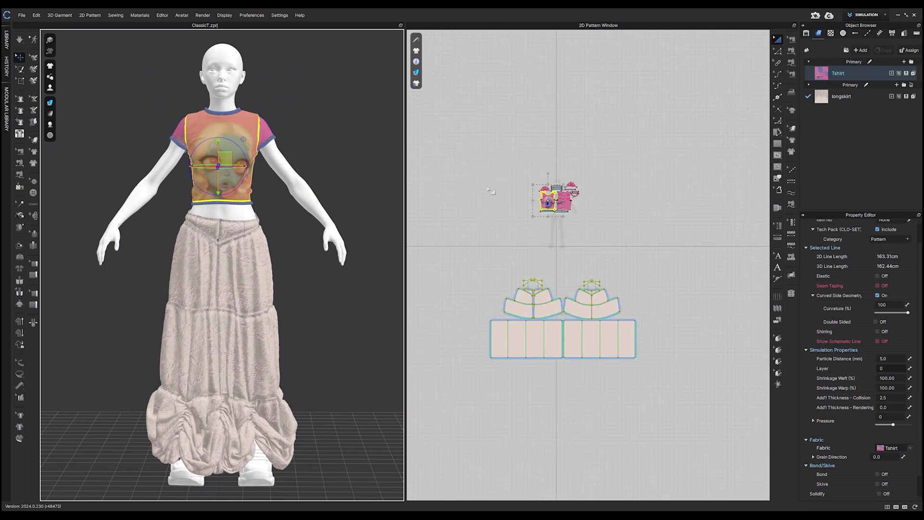
pyautogui.moveTo(468, 151); pyautogui.dragTo(685, 394)
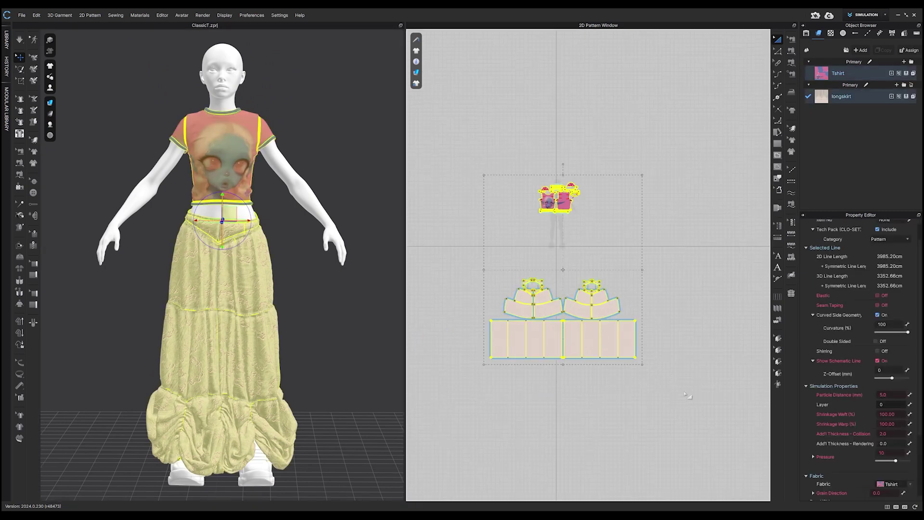
pyautogui.click(892, 435)
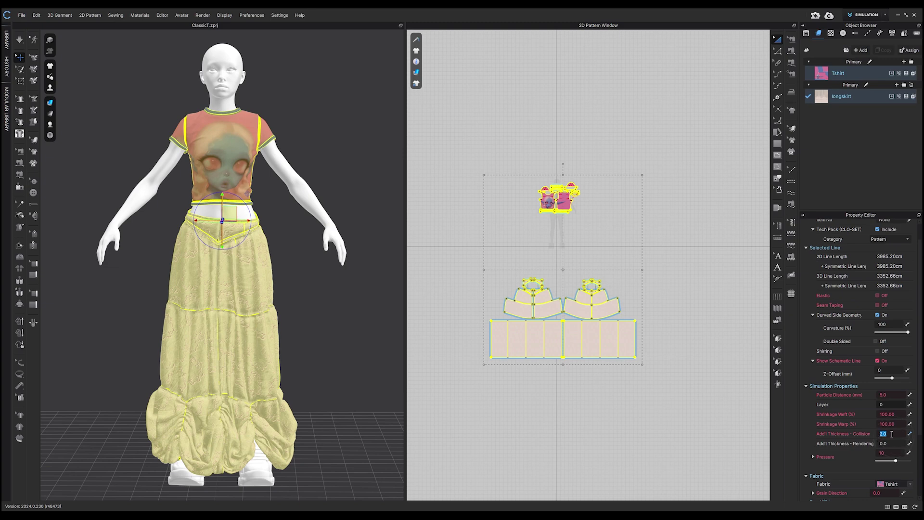
pyautogui.write('2')
pyautogui.click(374, 340)
# Step: Simulate the outfit, tug the skirt's waistband and front panel to settle the drape, and return to the front view
pyautogui.scroll(-2, 282, 264)
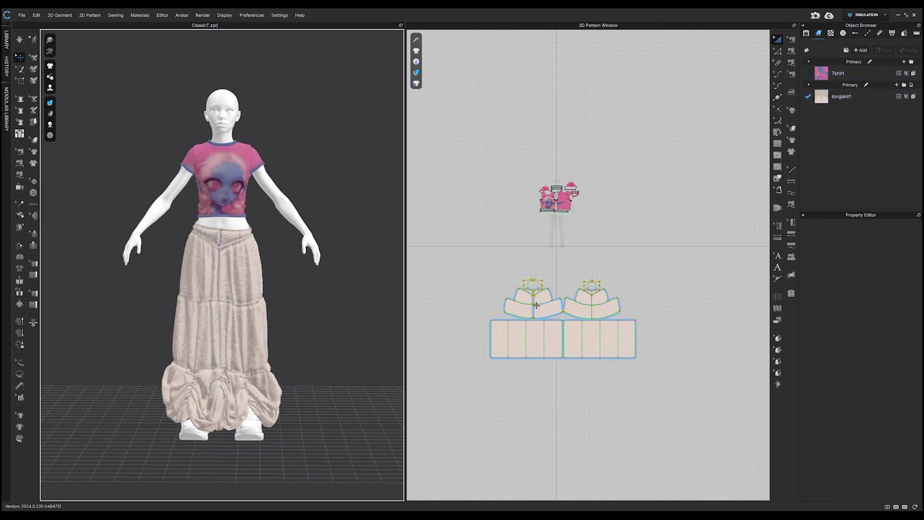
pyautogui.press('space')
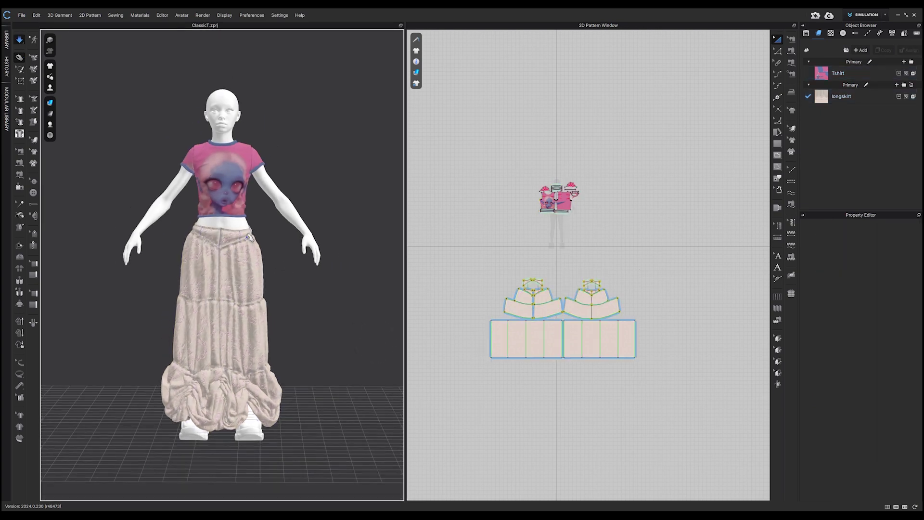
pyautogui.click(251, 232)
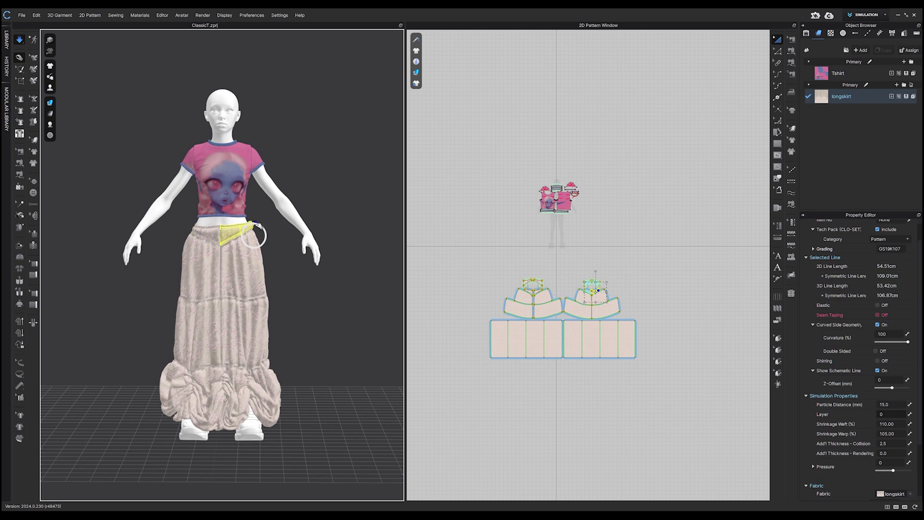
pyautogui.click(191, 246)
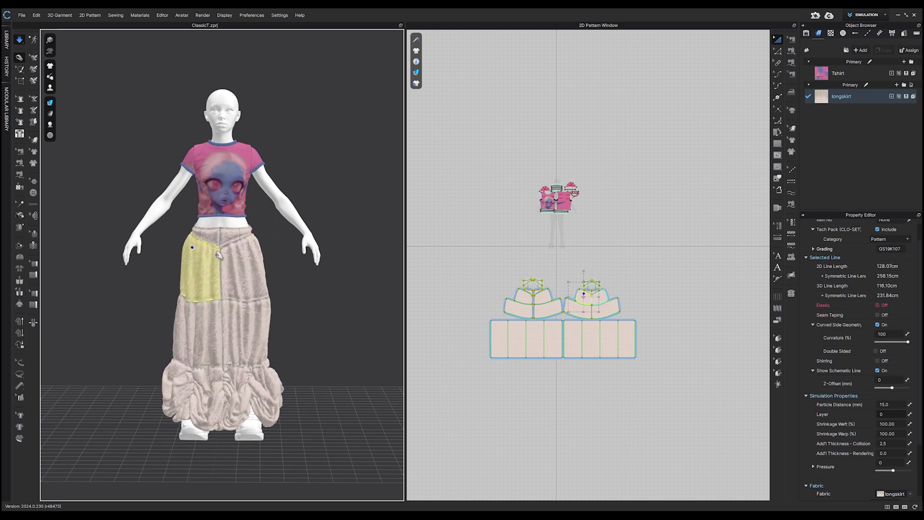
pyautogui.moveTo(268, 252); pyautogui.dragTo(165, 257, button='right')
pyautogui.click(232, 245)
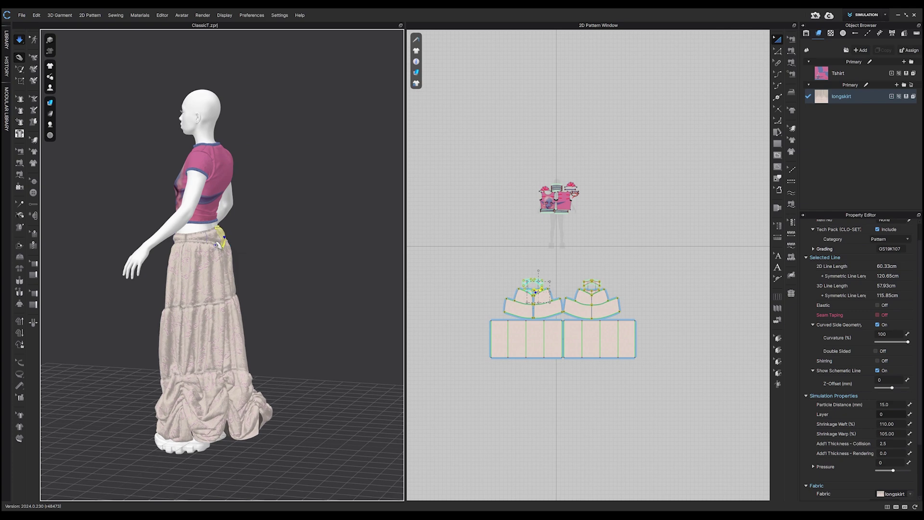
pyautogui.press('space')
pyautogui.press('2')
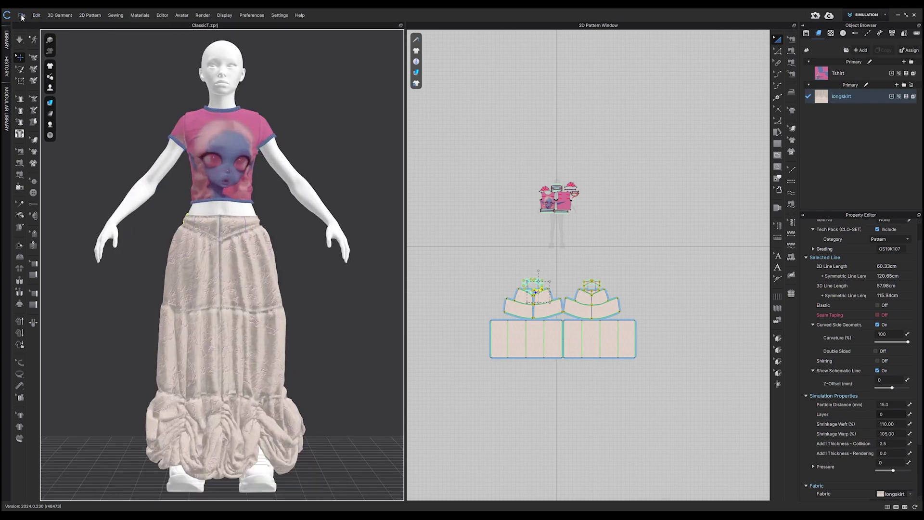
# Step: Load the pose file MH_pose07.pos on the avatar with Pose & Joint Translation for the full body
pyautogui.click(22, 15)
pyautogui.moveTo(31, 39)
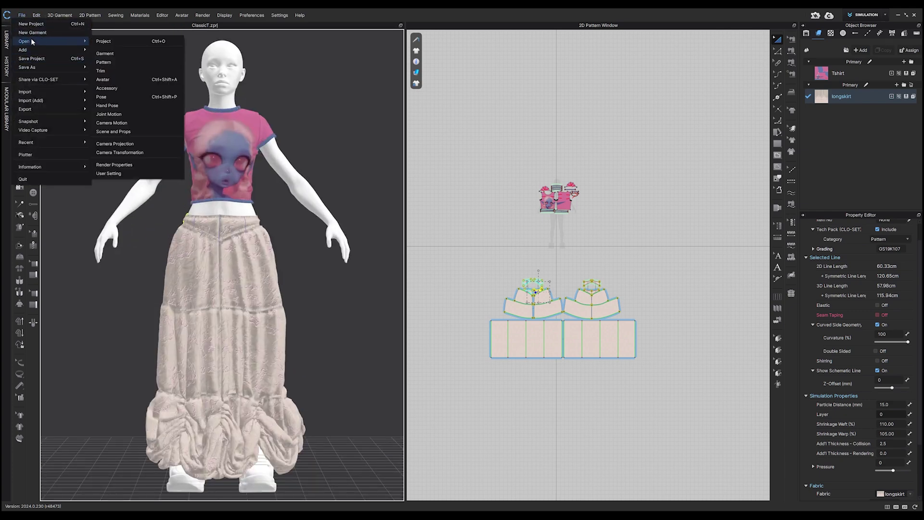
pyautogui.click(121, 99)
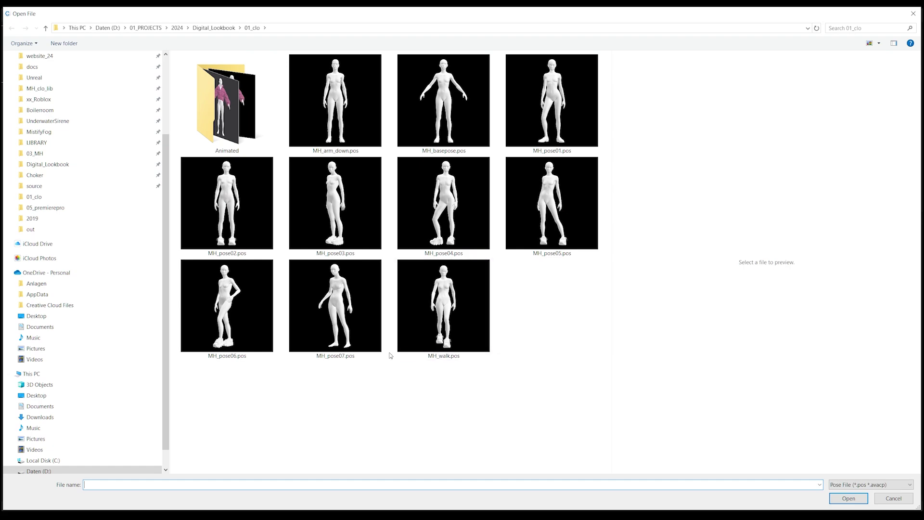
pyautogui.click(335, 327)
pyautogui.click(847, 498)
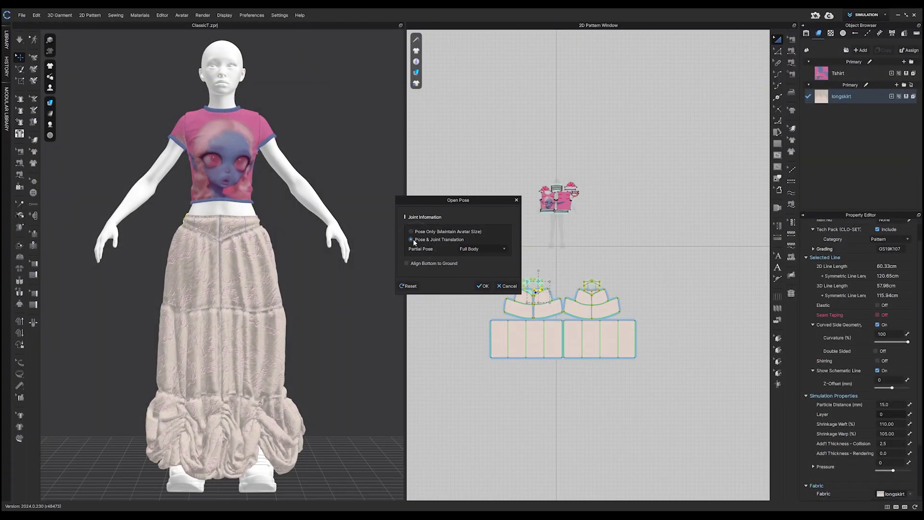
pyautogui.click(482, 286)
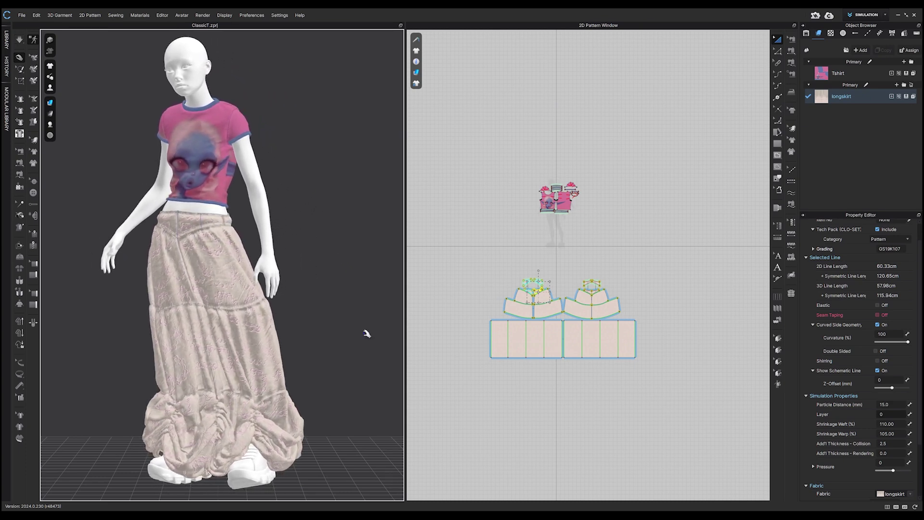
# Step: Simulate the garments on the posed avatar and pull the skirt's side panel and ruffled hem to rearrange the drape
pyautogui.scroll(-2, 317, 336)
pyautogui.press('space')
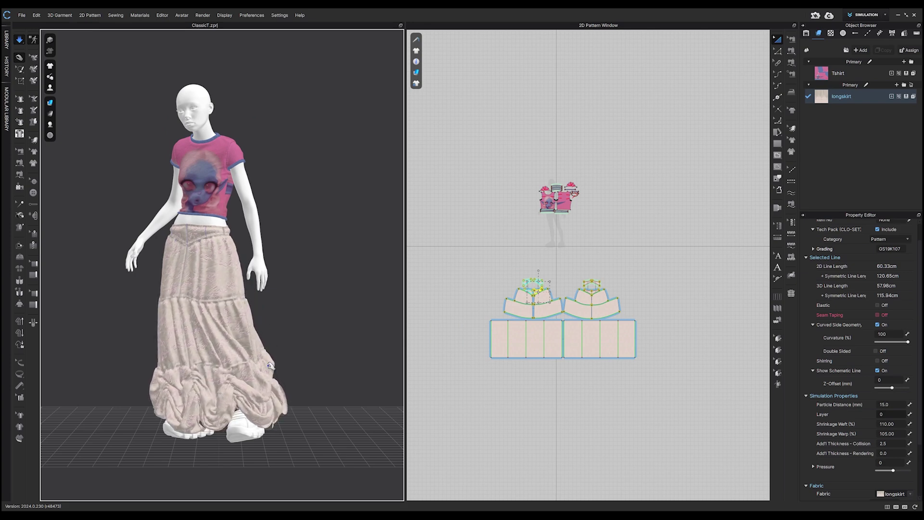
pyautogui.click(174, 334)
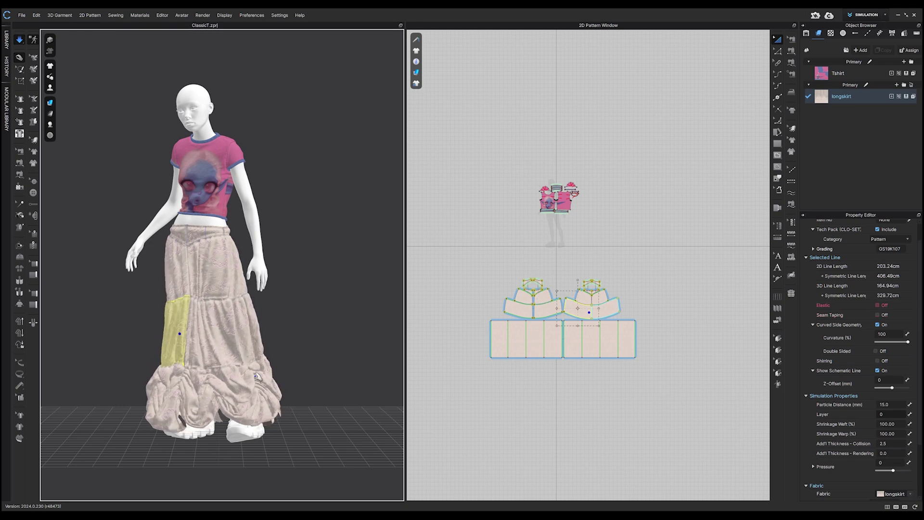
pyautogui.moveTo(256, 376); pyautogui.dragTo(337, 356)
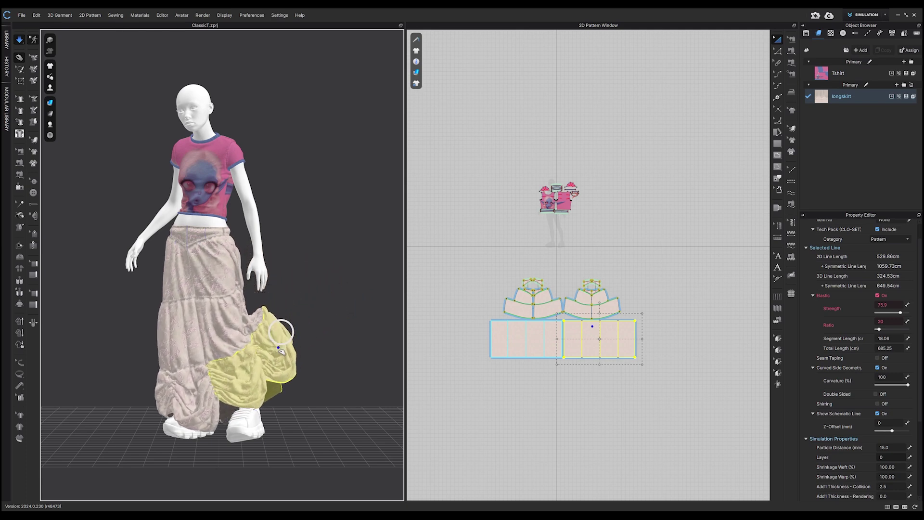
pyautogui.press('space')
# Step: Change the longskirt fabric's material type to Fabric_Velvet
pyautogui.moveTo(470, 251); pyautogui.dragTo(671, 380)
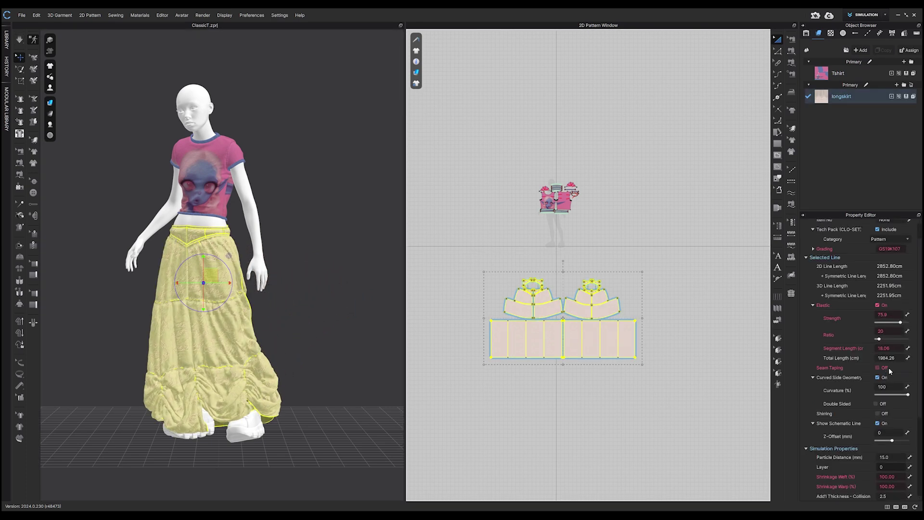
pyautogui.moveTo(419, 260); pyautogui.dragTo(718, 431)
pyautogui.click(825, 102)
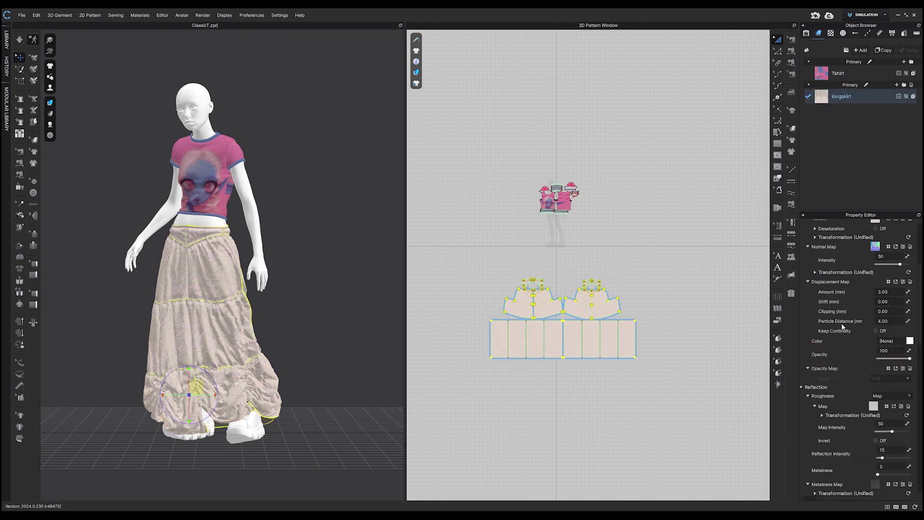
pyautogui.scroll(3, 842, 326)
pyautogui.click(871, 289)
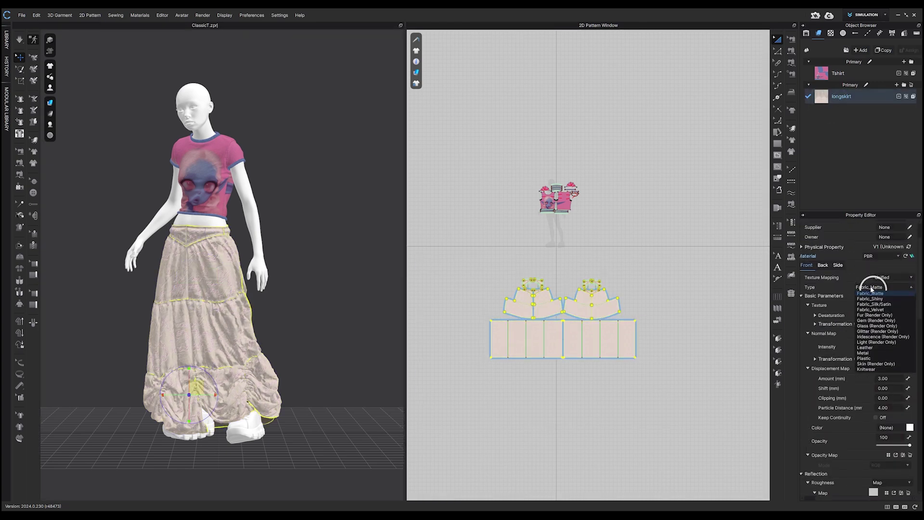
pyautogui.click(878, 310)
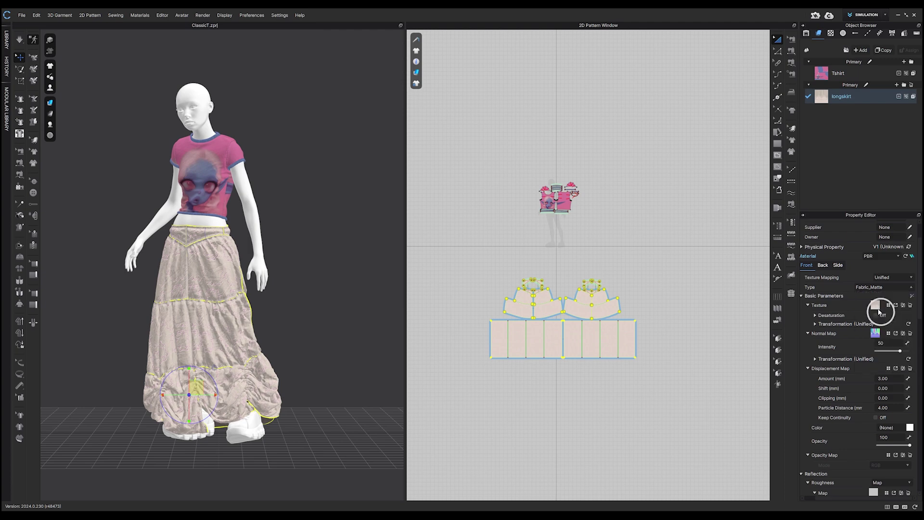
# Step: Run the simulation briefly to check how the velvet skirt drapes on the posed avatar, and stop it
pyautogui.press('space')
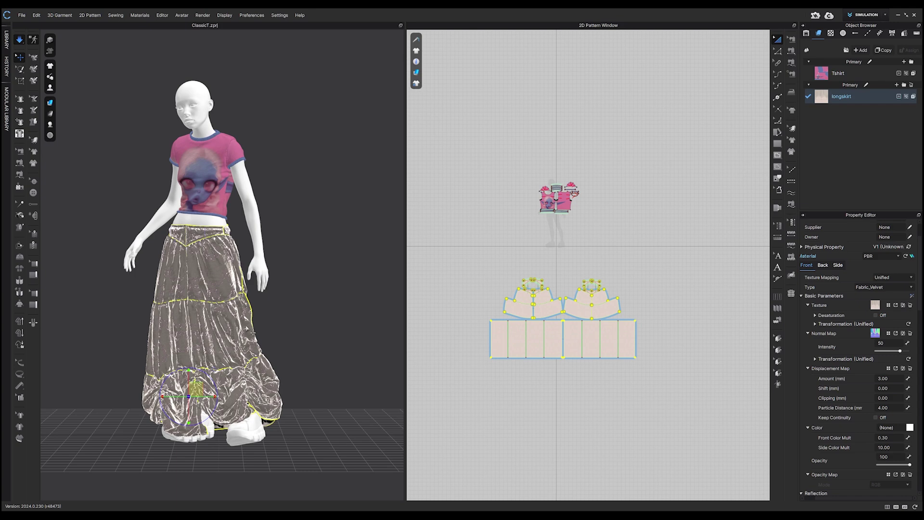
pyautogui.press('space')
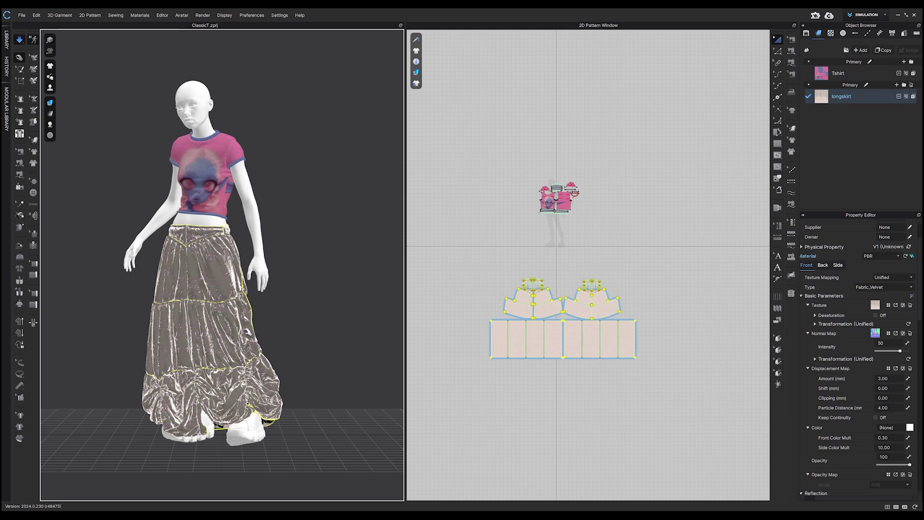
pyautogui.scroll(-4, 874, 429)
pyautogui.press('space')
# Step: Set the longskirt fabric's roughness to Map and load Silk_Double_Georgette_FRONT_200868_Roughness_1001 as its roughness texture
pyautogui.click(897, 415)
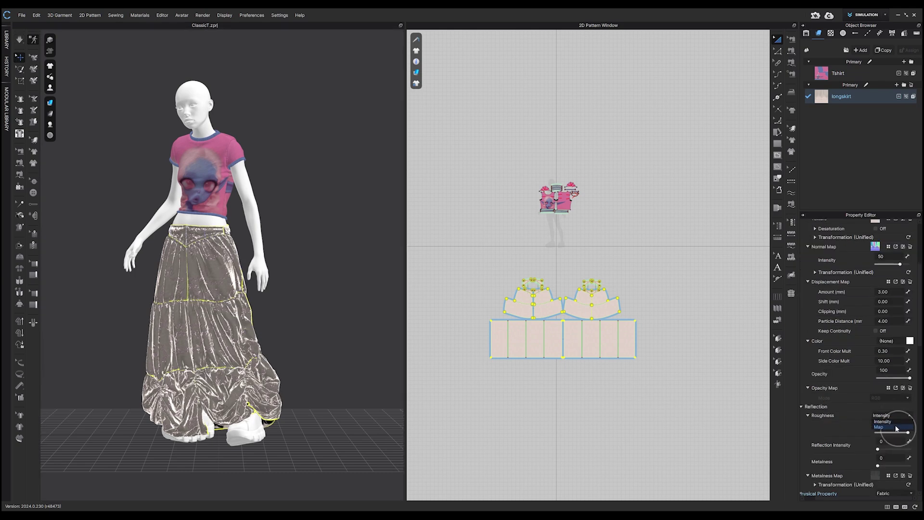
pyautogui.click(895, 426)
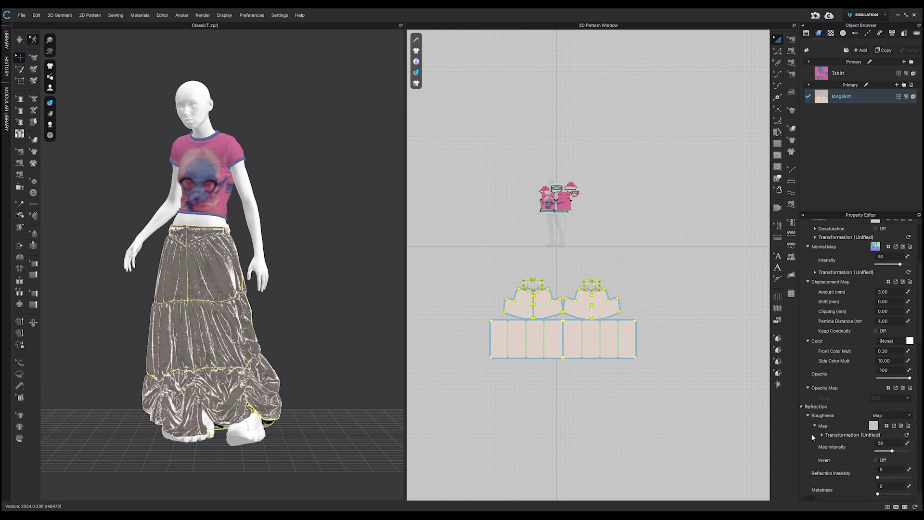
pyautogui.click(873, 425)
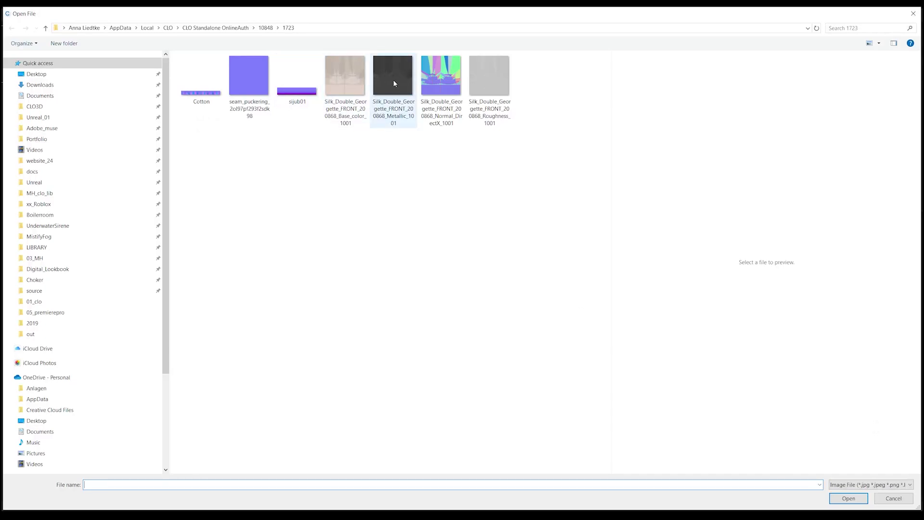
pyautogui.click(489, 77)
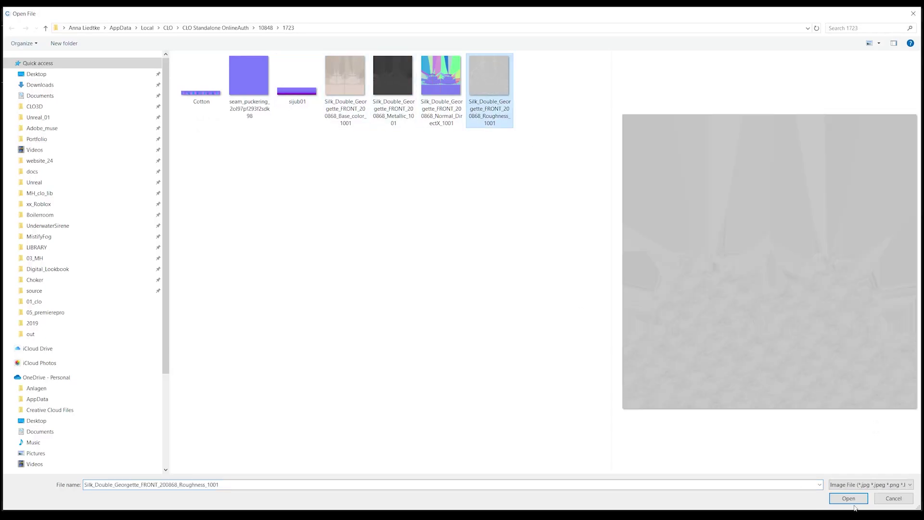
pyautogui.click(851, 499)
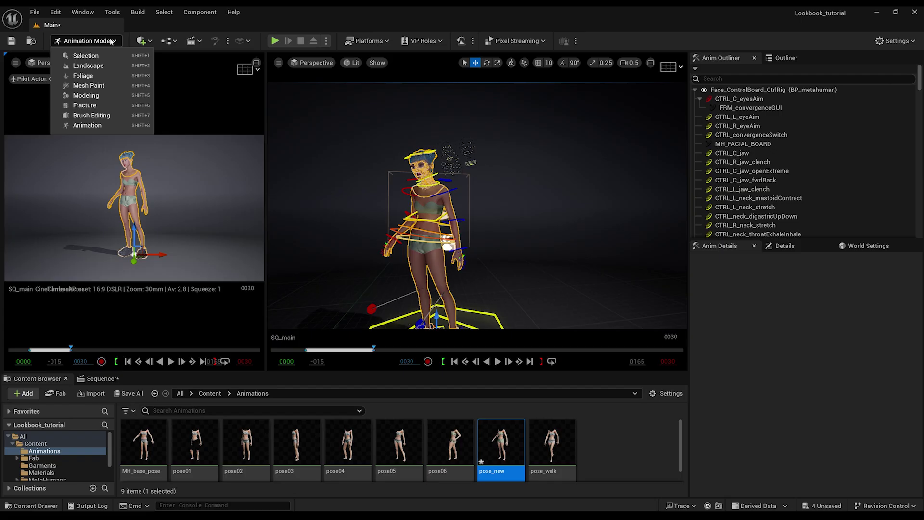
# Step: Open the CLO/MD LiveSync Editor and sync the T-shirt and long skirt garment into it from CLO
pyautogui.click(80, 13)
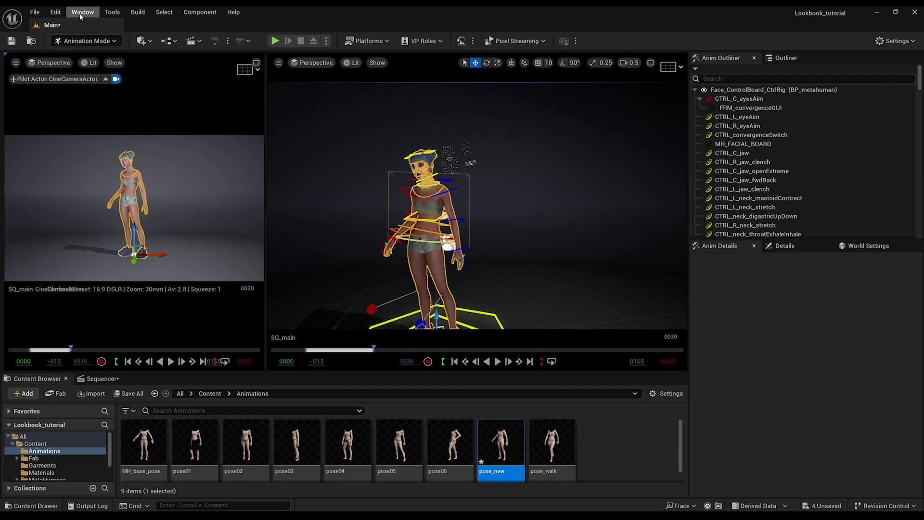
pyautogui.click(80, 13)
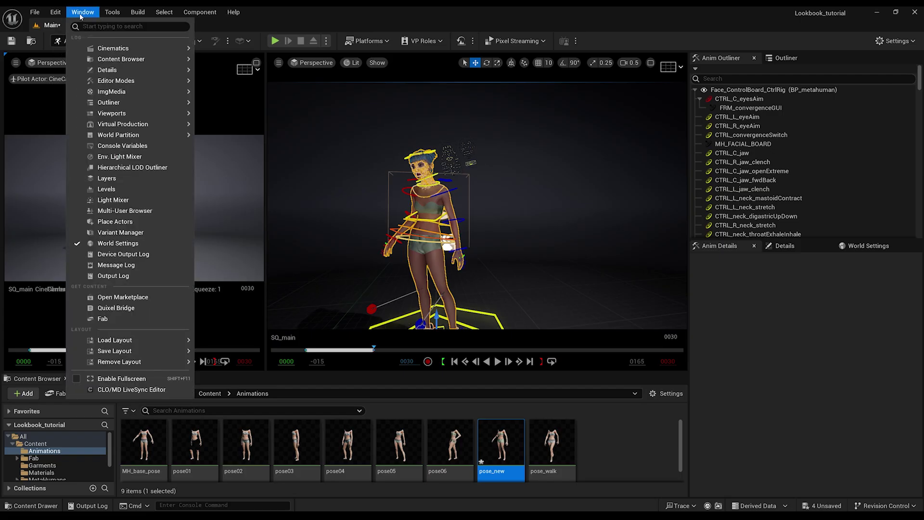
pyautogui.click(132, 390)
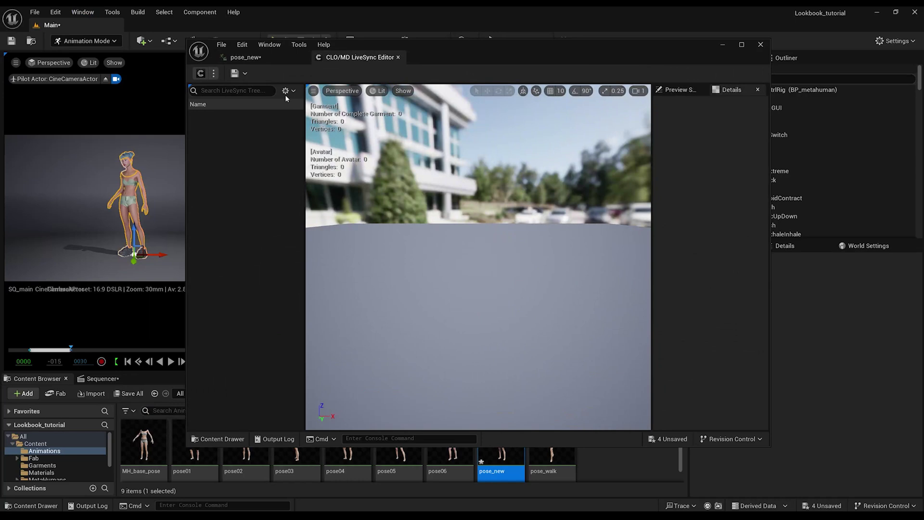
pyautogui.click(200, 74)
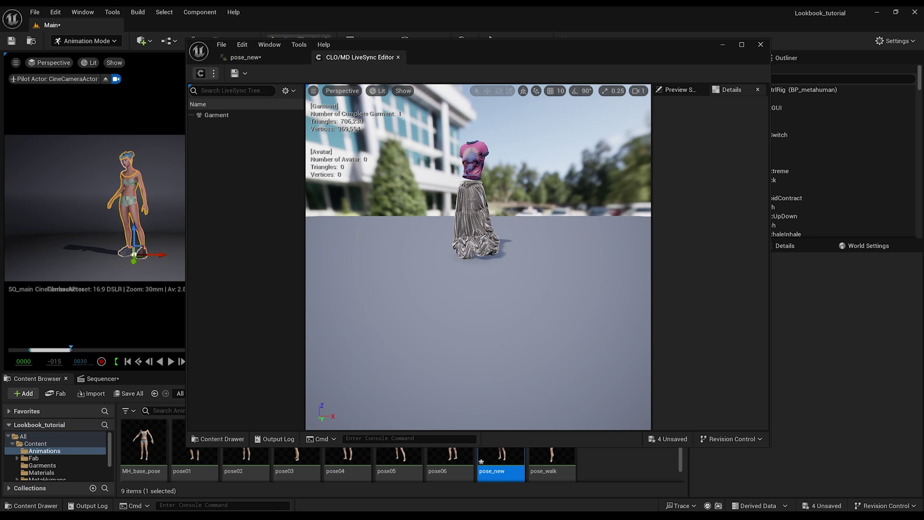
# Step: Save the synced garment as a static mesh named Look03_pose07 in the Garments folder
pyautogui.click(473, 200)
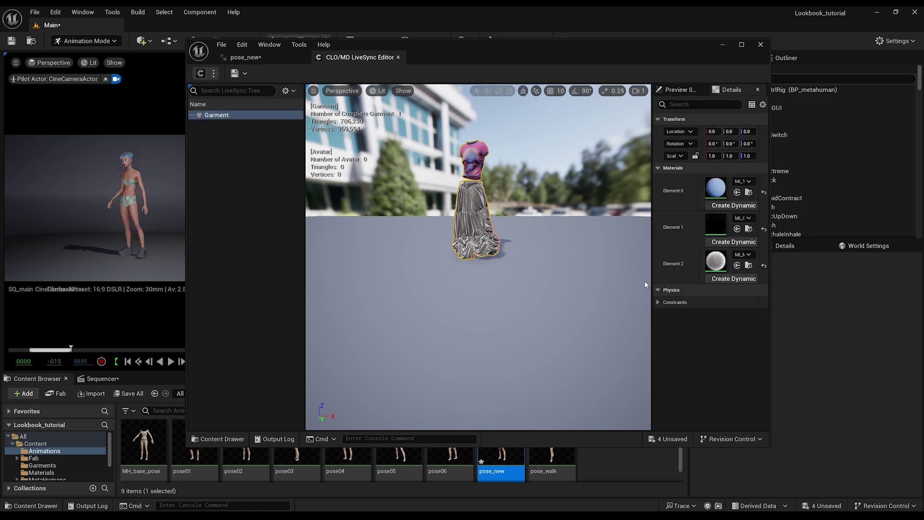
pyautogui.click(237, 74)
pyautogui.click(255, 88)
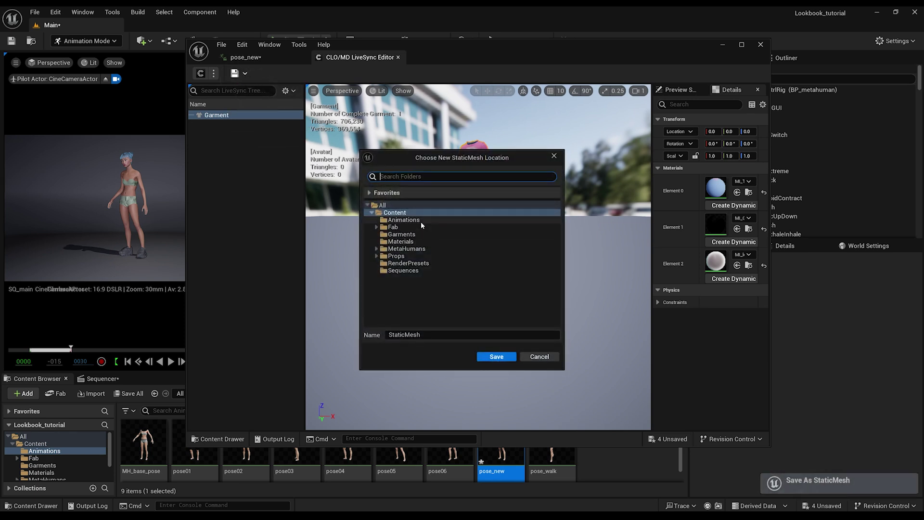
pyautogui.click(419, 233)
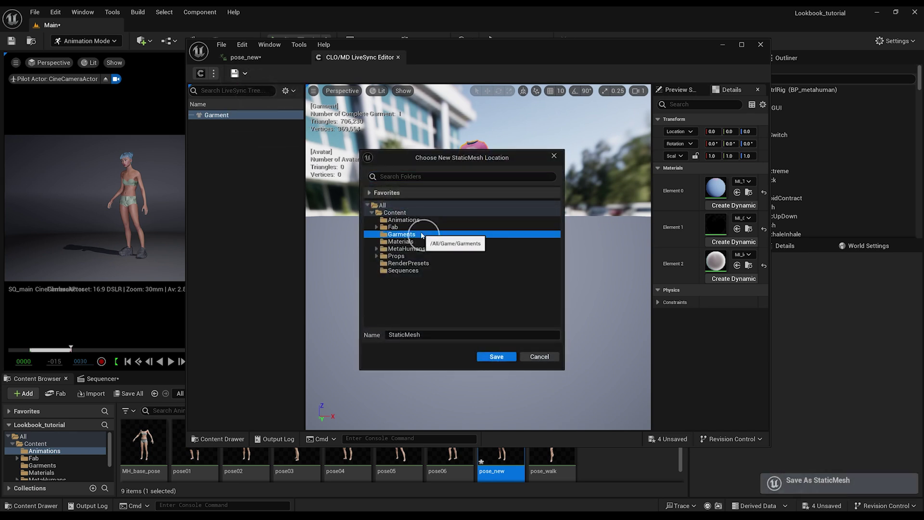
pyautogui.click(425, 334)
pyautogui.write('Look')
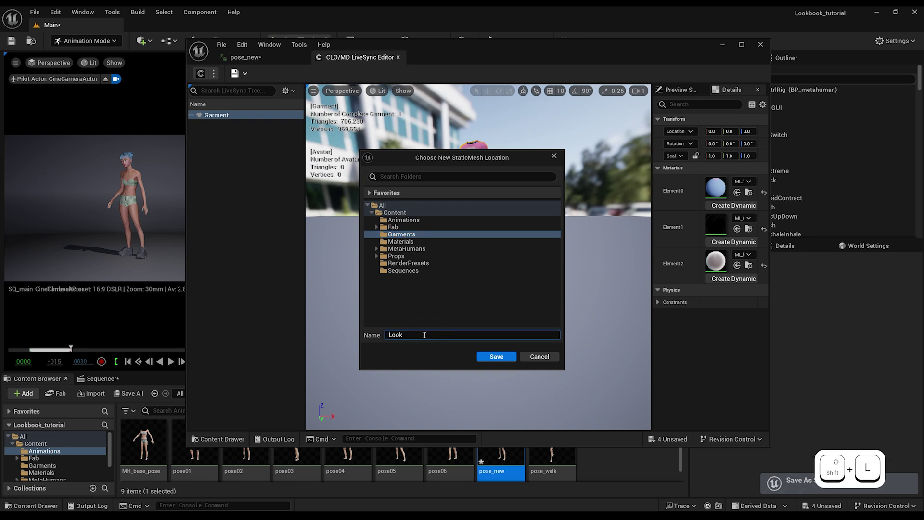
pyautogui.write('03')
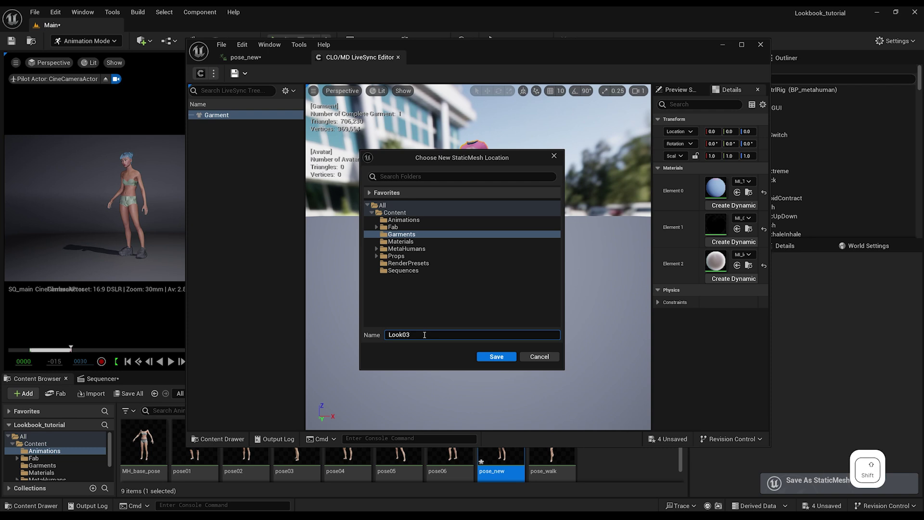
pyautogui.write('_pose07')
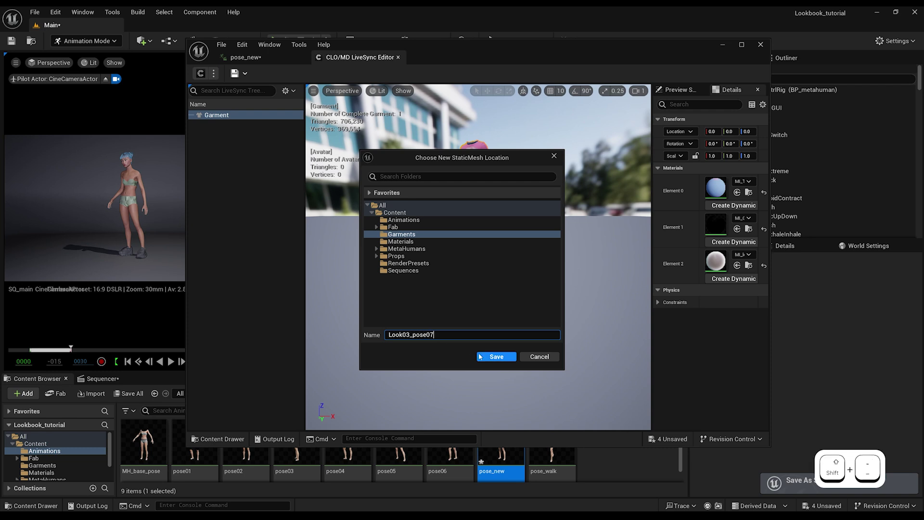
pyautogui.click(504, 359)
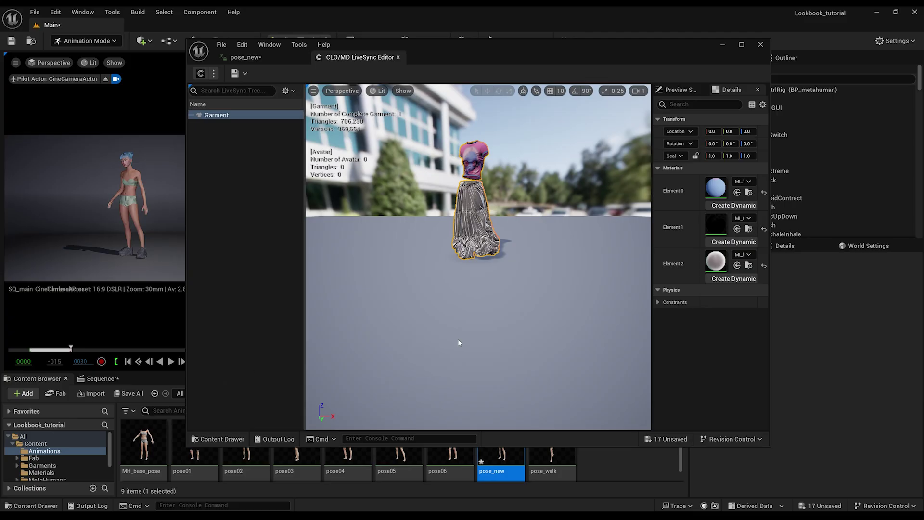
# Step: Leave the LiveSync Editor and place the Look03_pose07 mesh from the Garments folder into the main scene
pyautogui.click(722, 44)
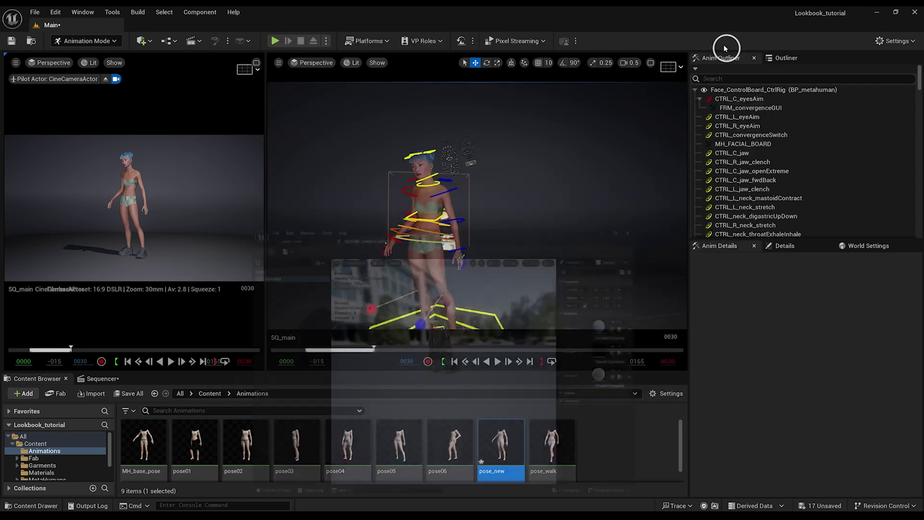
pyautogui.click(39, 445)
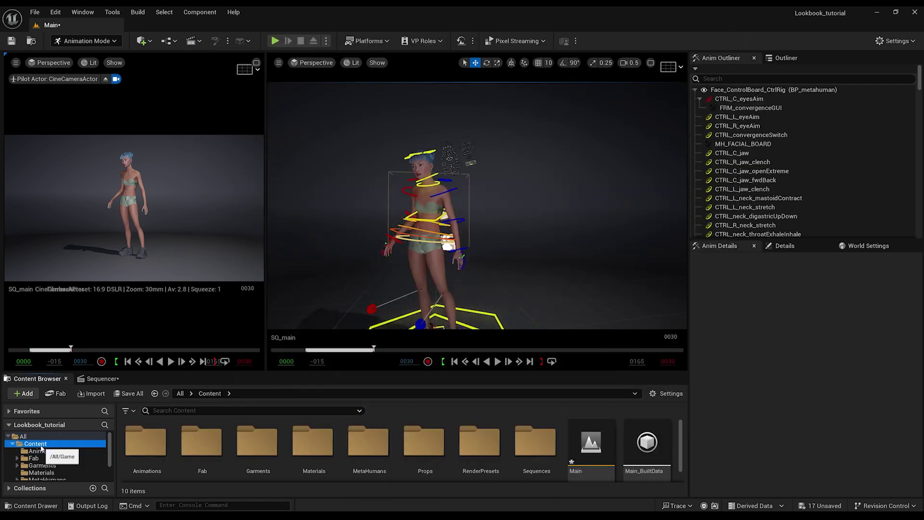
pyautogui.doubleClick(267, 448)
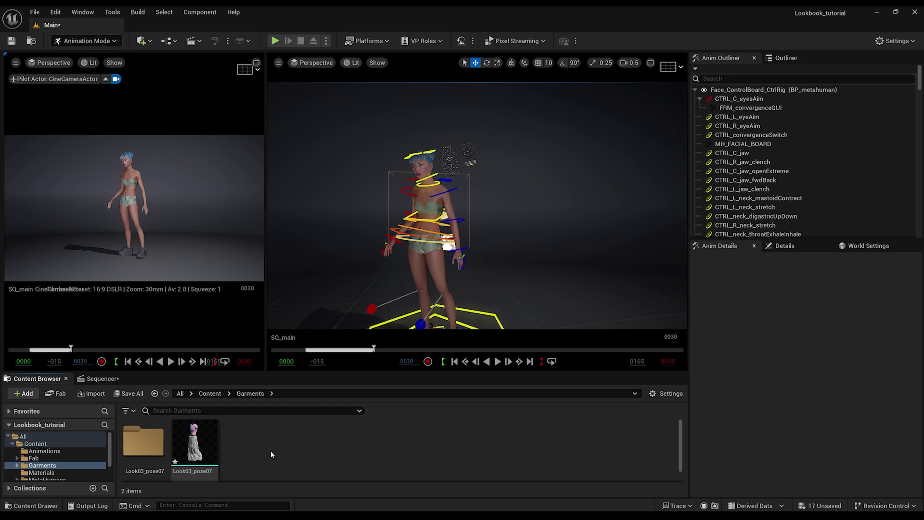
pyautogui.moveTo(199, 450); pyautogui.dragTo(457, 302)
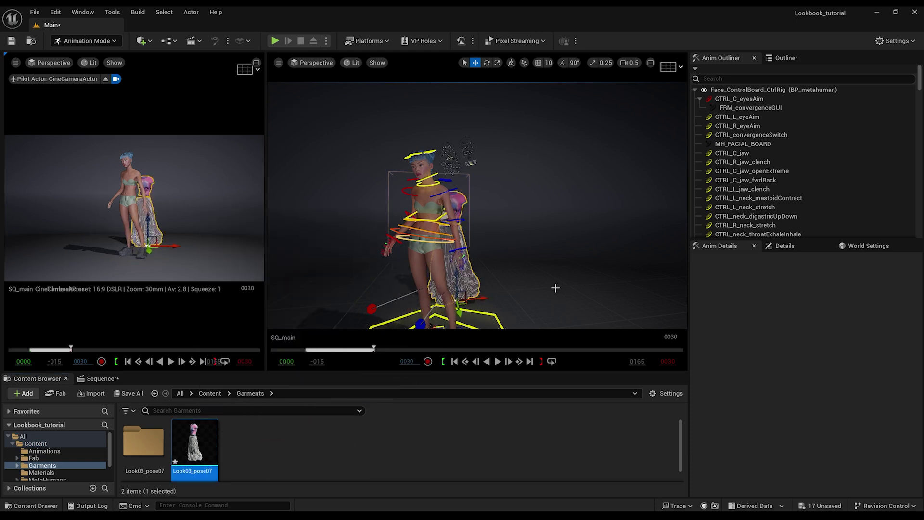
# Step: Switch to Selection Mode and reset the Look03_pose07 mesh's location to its default so it sits on the MetaHuman
pyautogui.click(87, 43)
pyautogui.click(101, 56)
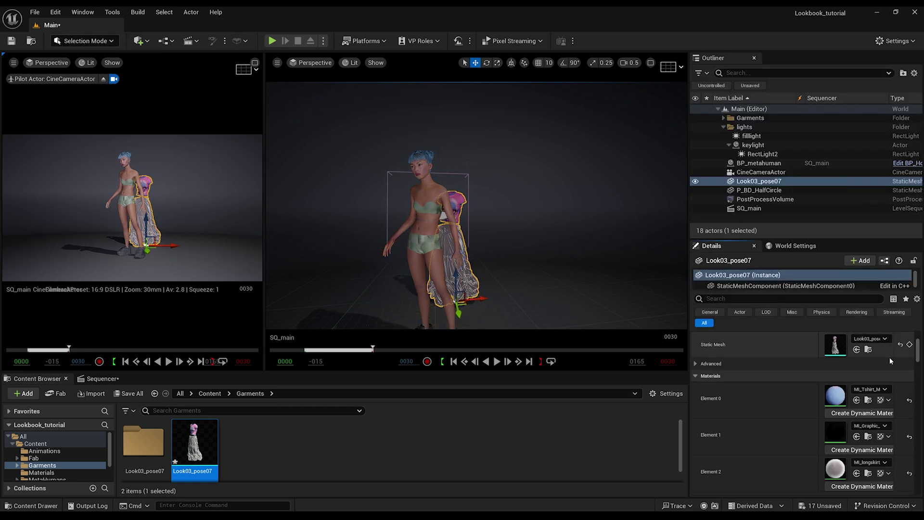
pyautogui.scroll(3, 890, 360)
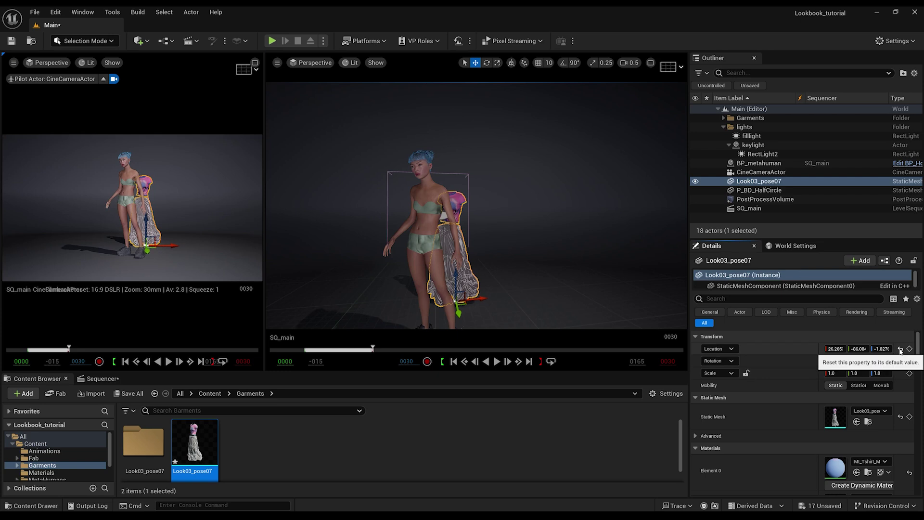
pyautogui.click(900, 348)
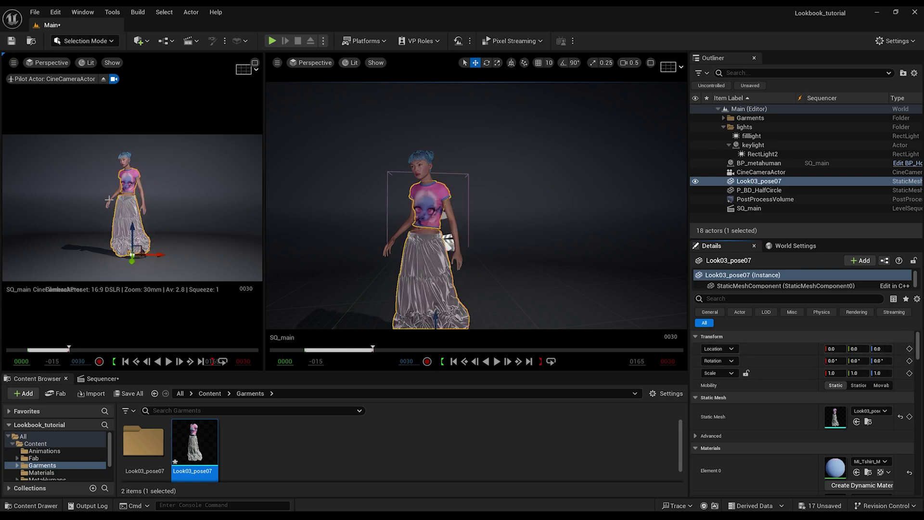
pyautogui.moveTo(442, 245); pyautogui.dragTo(443, 245, button='right')
pyautogui.moveTo(501, 254)
pyautogui.mouseDown(button='right')
pyautogui.moveTo(511, 255)
pyautogui.moveTo(503, 256)
pyautogui.mouseUp(button='right')
pyautogui.click(478, 194)
pyautogui.moveTo(478, 224); pyautogui.dragTo(478, 222, button='right')
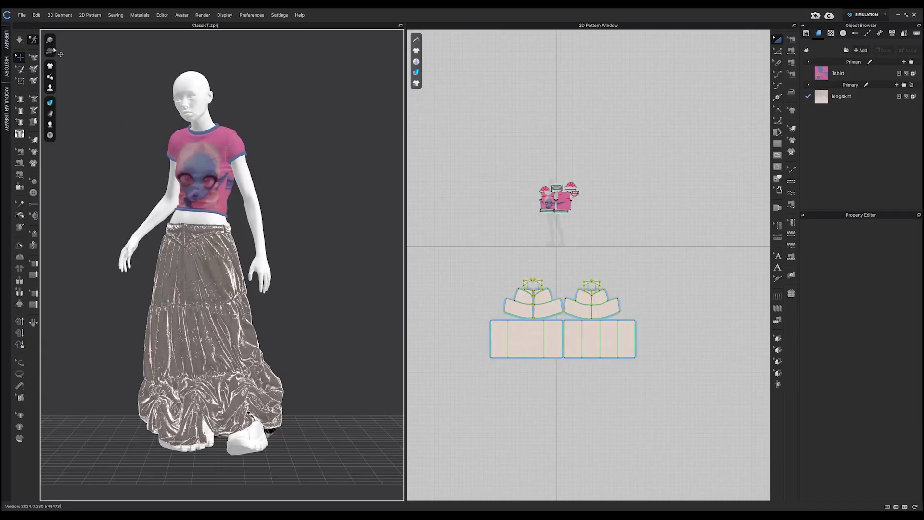
pyautogui.click(22, 16)
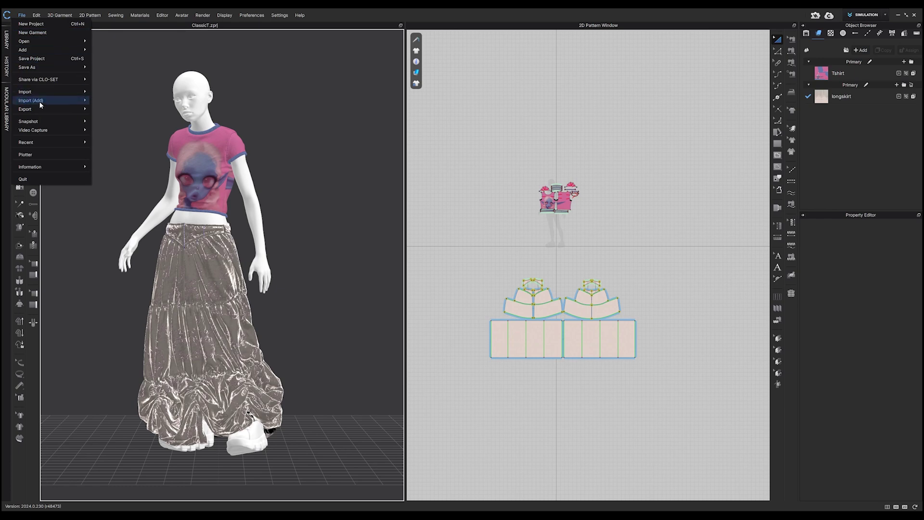
pyautogui.moveTo(39, 68)
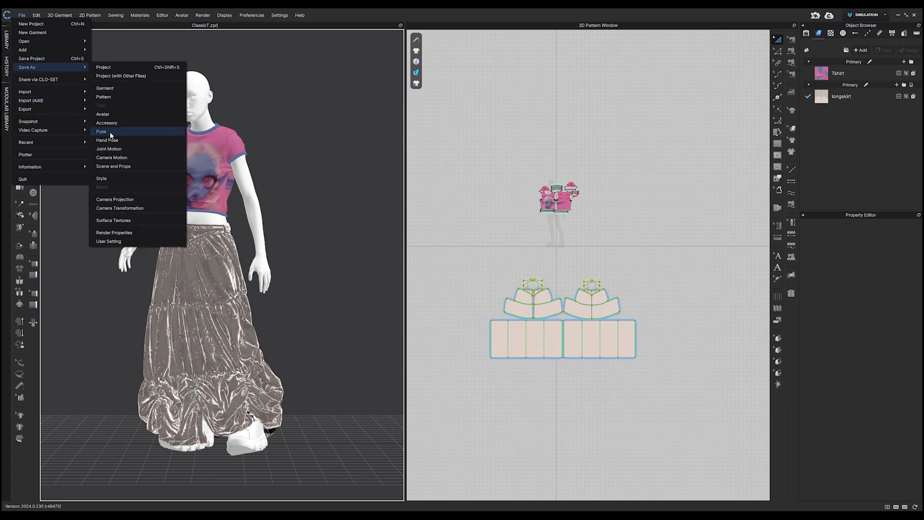
pyautogui.click(301, 192)
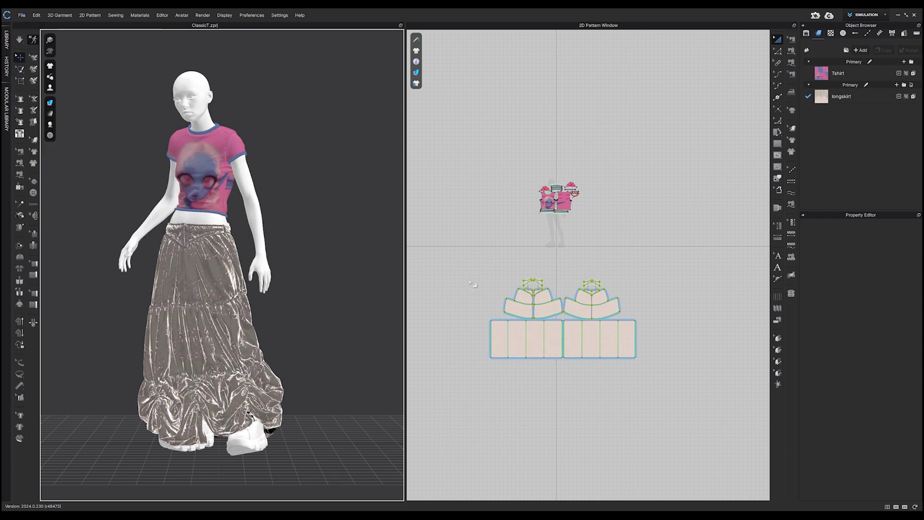
# Step: Delete all pattern pieces of the long skirt from the CLO project
pyautogui.moveTo(465, 263); pyautogui.dragTo(707, 418)
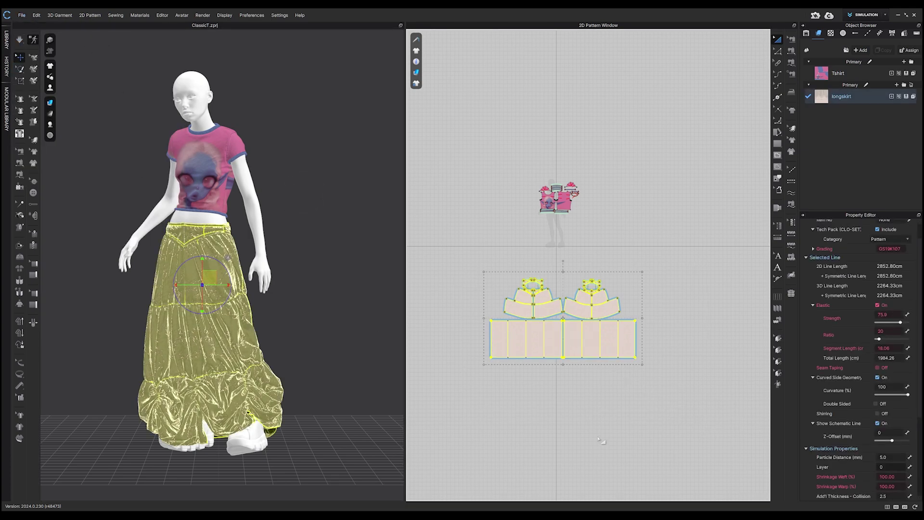
pyautogui.press('Delete')
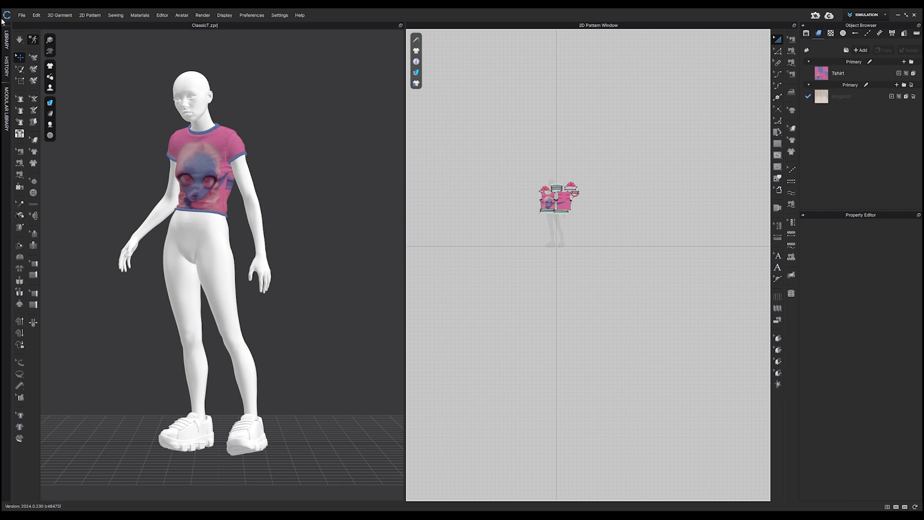
# Step: Load the pose file MH_pose01.pos onto the avatar wearing the T-shirt
pyautogui.click(21, 18)
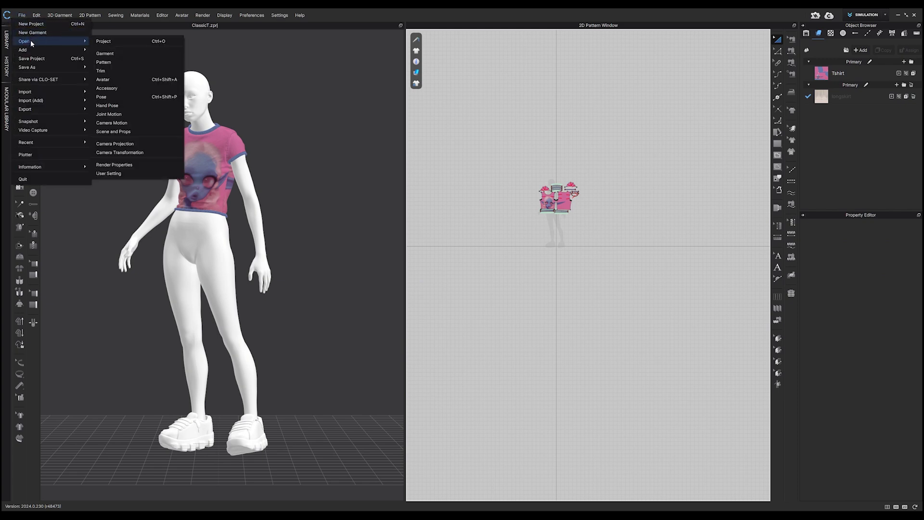
pyautogui.click(111, 97)
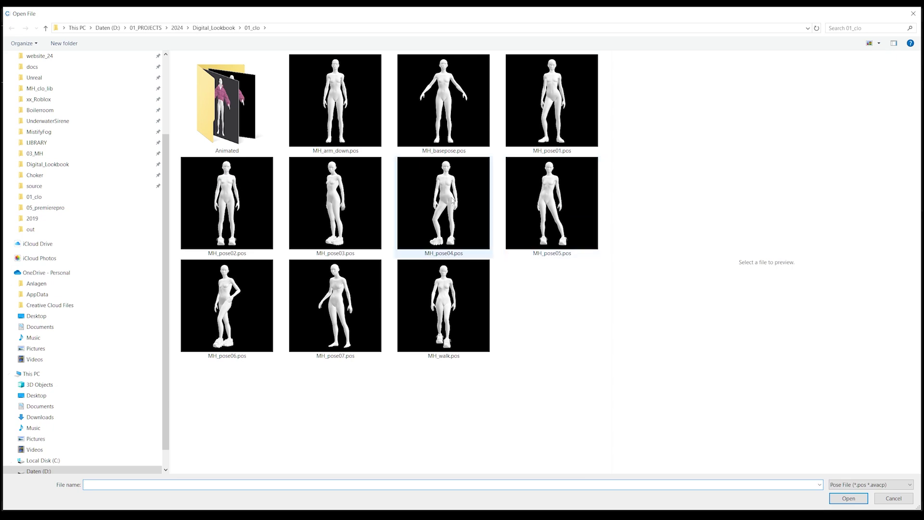
pyautogui.click(553, 127)
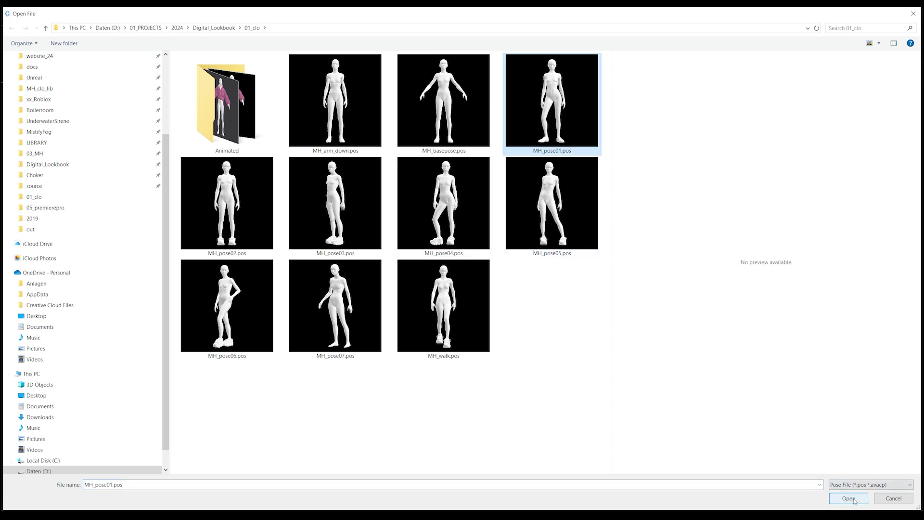
pyautogui.click(848, 498)
pyautogui.click(497, 289)
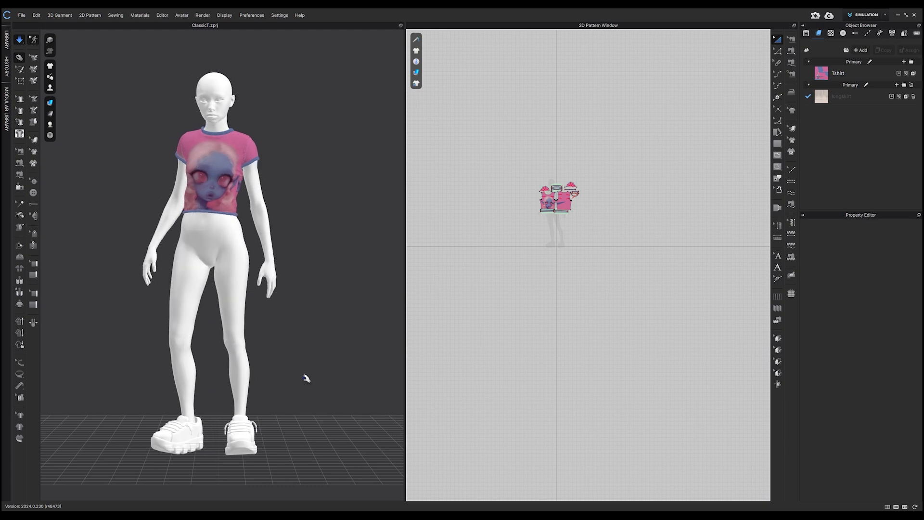
# Step: Open the Colorway Editor and make print01 the active colorway of the T-shirt
pyautogui.click(163, 14)
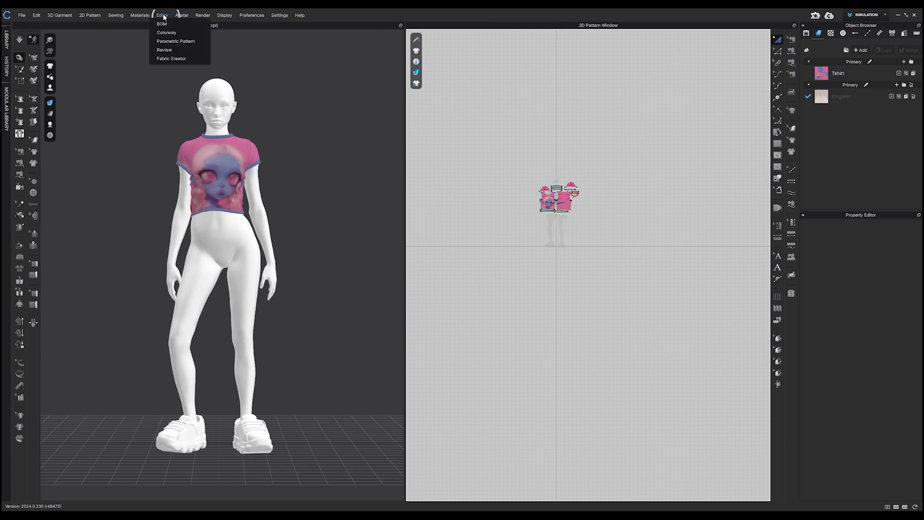
pyautogui.click(175, 30)
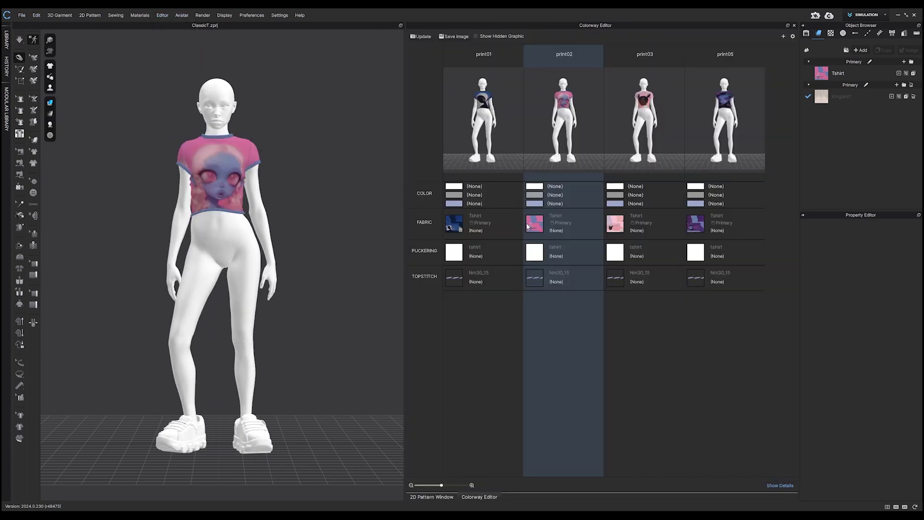
pyautogui.click(477, 125)
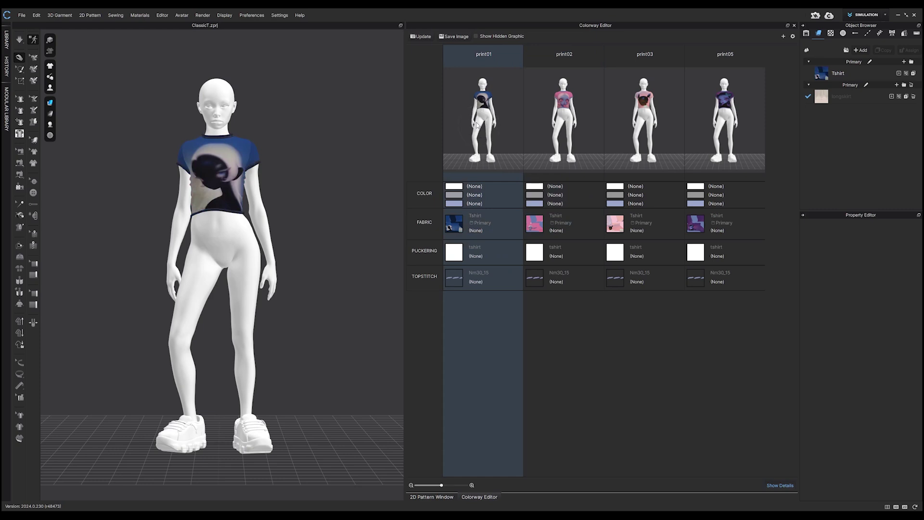
# Step: Add the garment from the bootcut_denim project to the current project, so the avatar wears the jeans with the T-shirt
pyautogui.click(22, 16)
pyautogui.moveTo(30, 41)
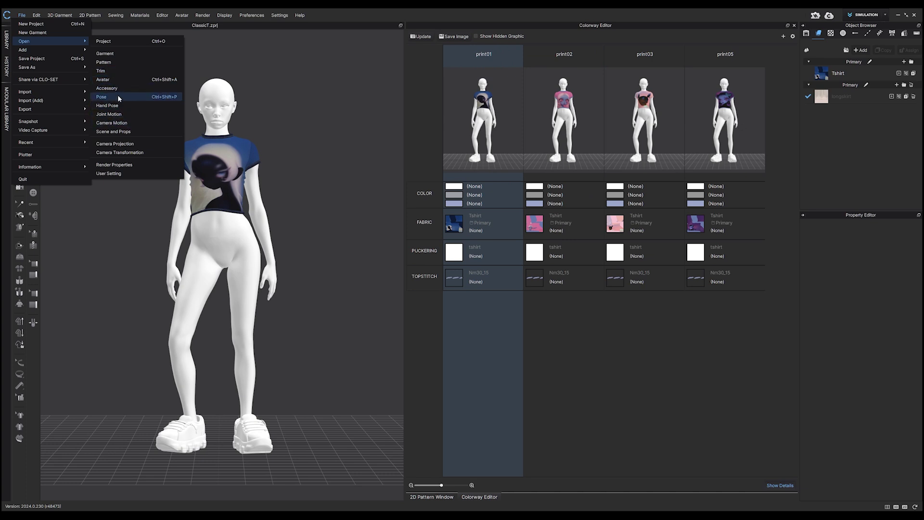
pyautogui.click(106, 51)
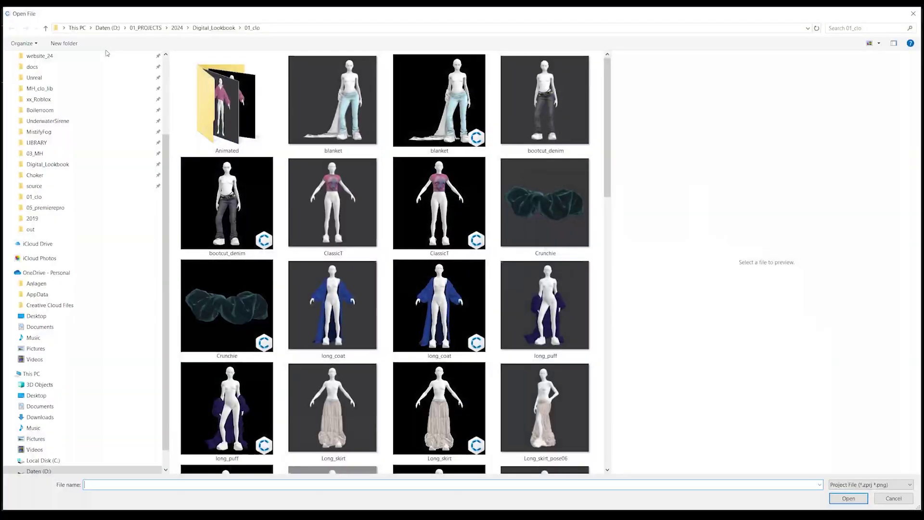
pyautogui.click(227, 194)
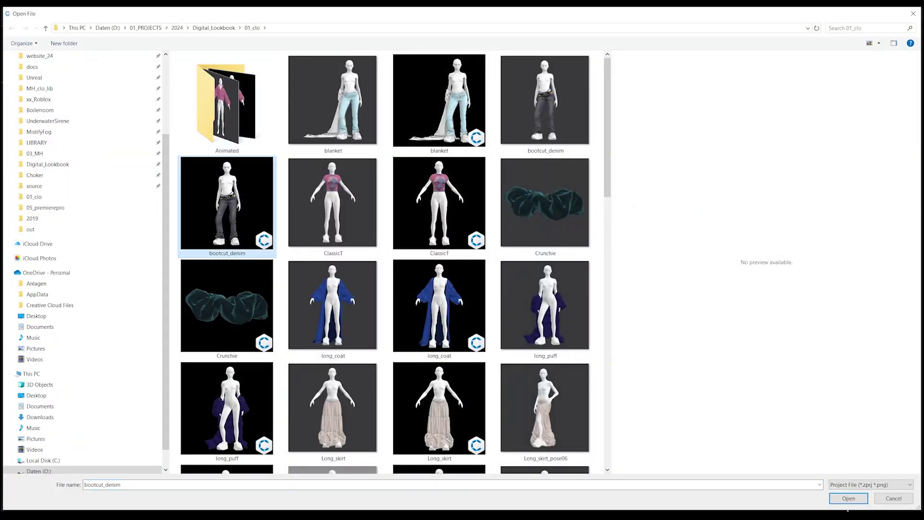
pyautogui.click(848, 498)
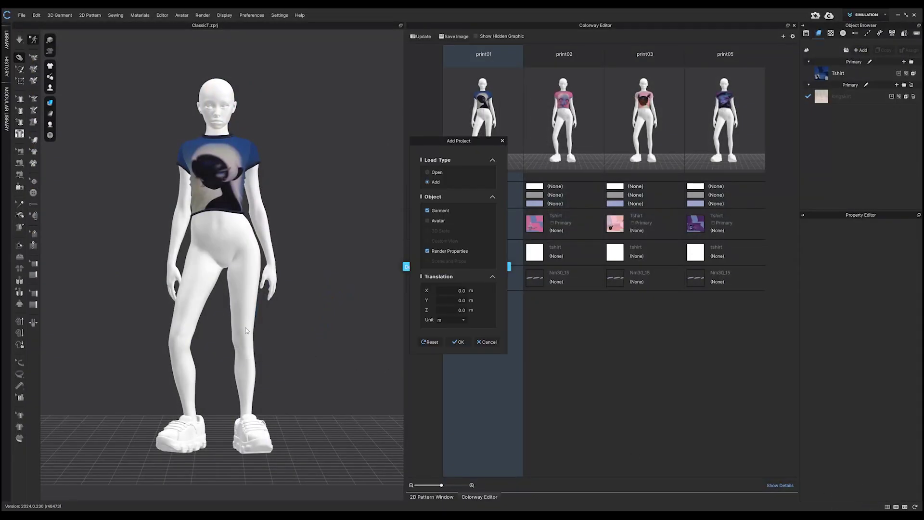
pyautogui.click(460, 343)
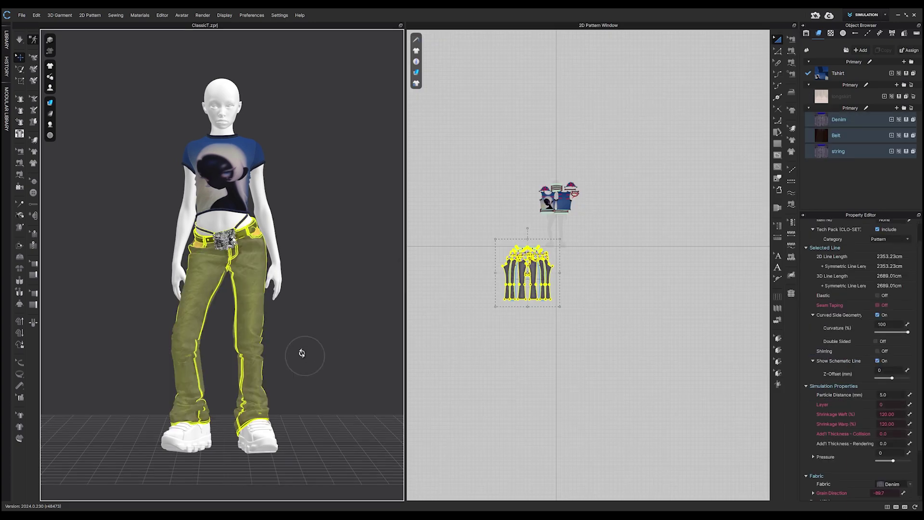
pyautogui.moveTo(302, 353)
pyautogui.mouseDown(button='right')
pyautogui.moveTo(281, 354)
pyautogui.moveTo(314, 351)
pyautogui.mouseUp(button='right')
pyautogui.click(315, 350)
pyautogui.scroll(3, 315, 354)
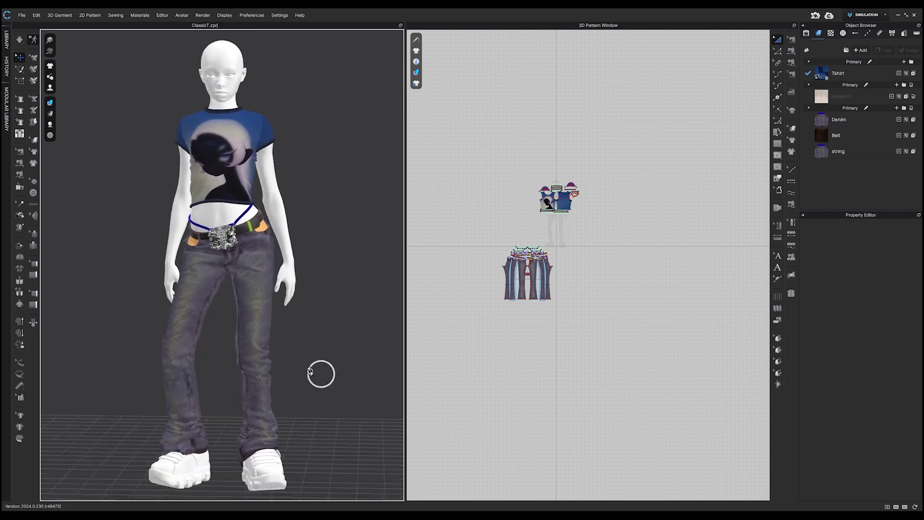
# Step: Switch to Unreal Engine and sync the T-shirt and denim garment from CLO into the CLO/MD LiveSync Editor
pyautogui.moveTo(359, 515)
pyautogui.click(410, 491)
pyautogui.click(201, 73)
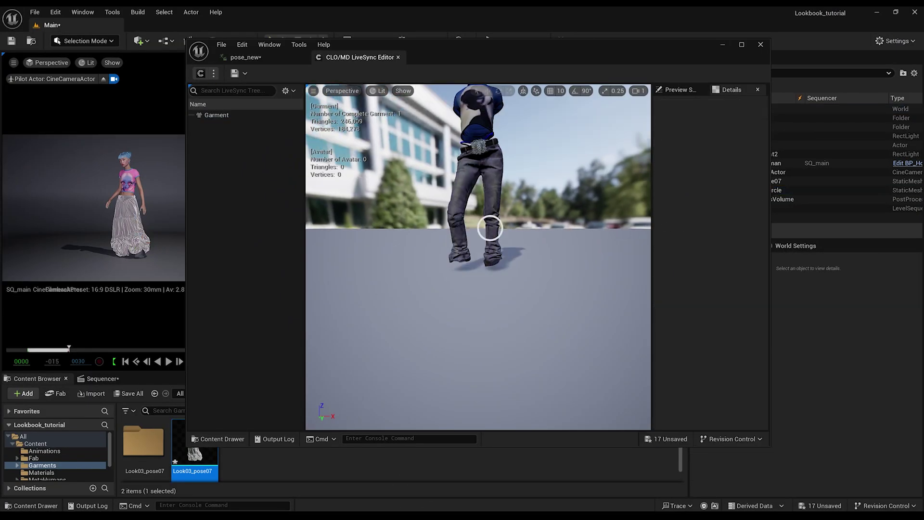
# Step: Save the synced garment as a static mesh named Look01_pose01 in the Garments folder and minimize the LiveSync Editor window
pyautogui.click(239, 74)
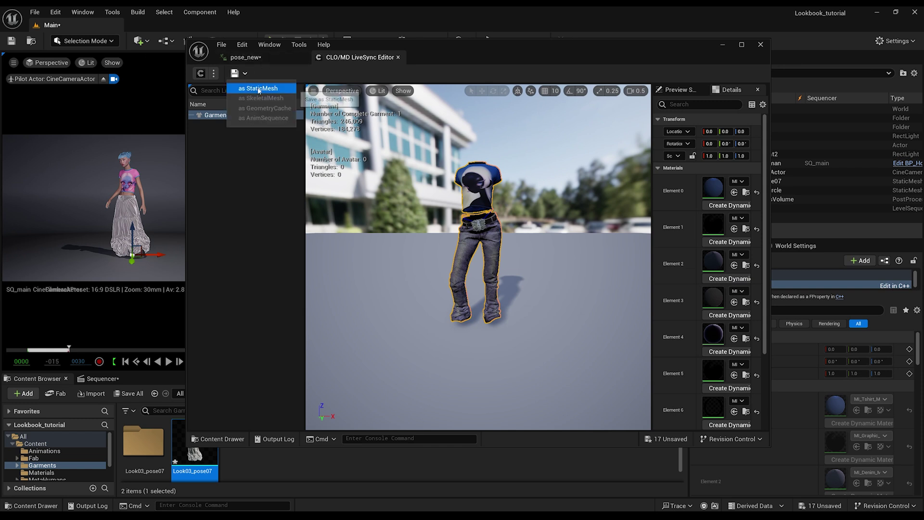
pyautogui.click(258, 89)
pyautogui.click(402, 234)
pyautogui.click(434, 334)
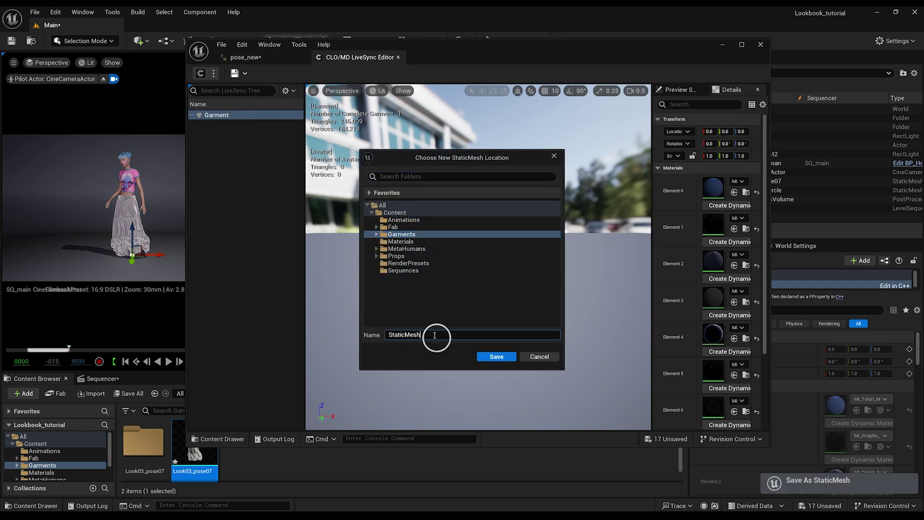
pyautogui.write('Look01_pose01')
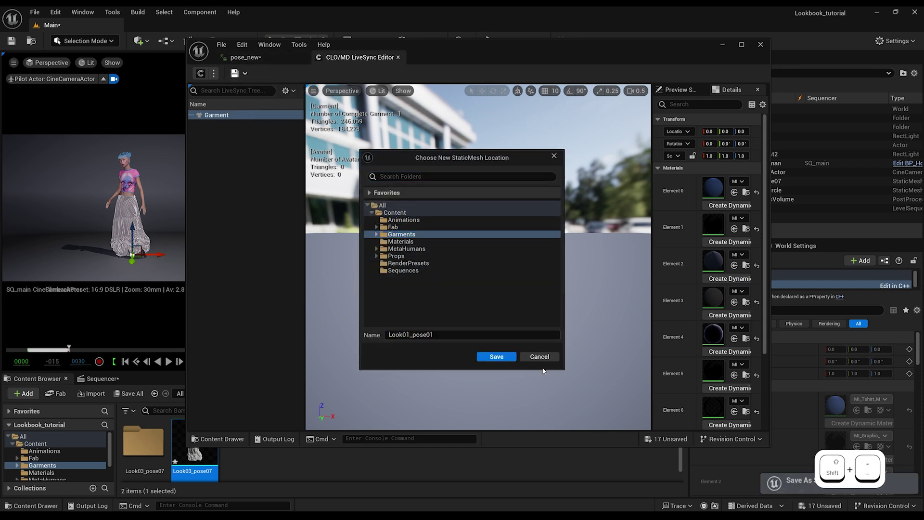
pyautogui.click(496, 356)
pyautogui.click(722, 45)
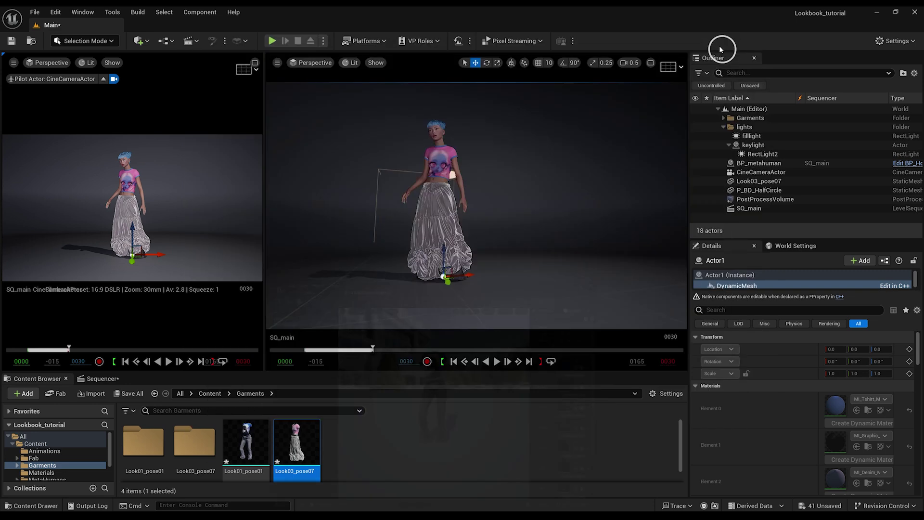
# Step: Show the SQ_main sequence in an enlarged Sequencer, collapse the BP_metahuman track, and add CineCameraActor to the sequence
pyautogui.click(112, 381)
pyautogui.moveTo(240, 371); pyautogui.dragTo(188, 302)
pyautogui.click(54, 352)
pyautogui.click(132, 355)
pyautogui.click(767, 128)
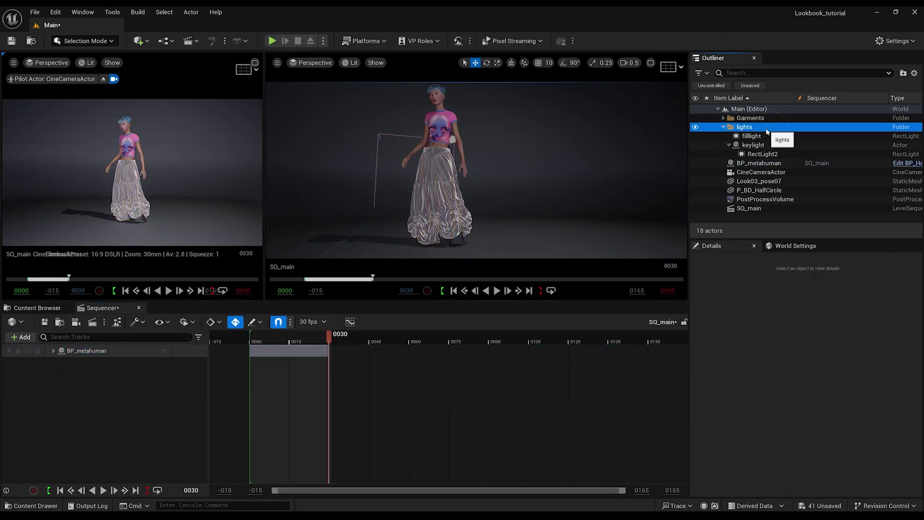
pyautogui.click(769, 137)
pyautogui.keyDown('shift'); pyautogui.click(760, 156); pyautogui.keyUp('shift')
pyautogui.click(772, 165)
pyautogui.click(778, 175)
pyautogui.moveTo(777, 174); pyautogui.dragTo(72, 366)
# Step: Add the filllight, keylight and RectLight2 actors to the SQ_main sequence
pyautogui.click(744, 127)
pyautogui.keyDown('shift'); pyautogui.click(770, 152); pyautogui.keyUp('shift')
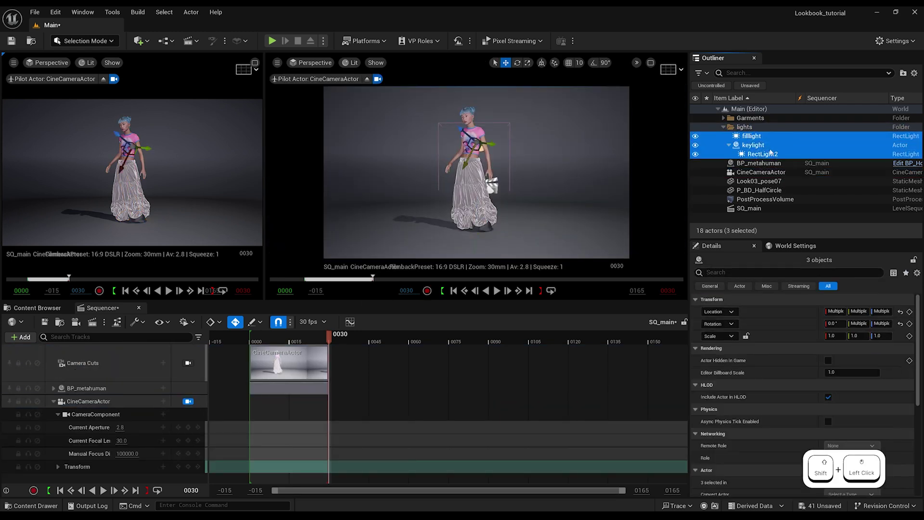
pyautogui.moveTo(770, 152); pyautogui.dragTo(129, 390)
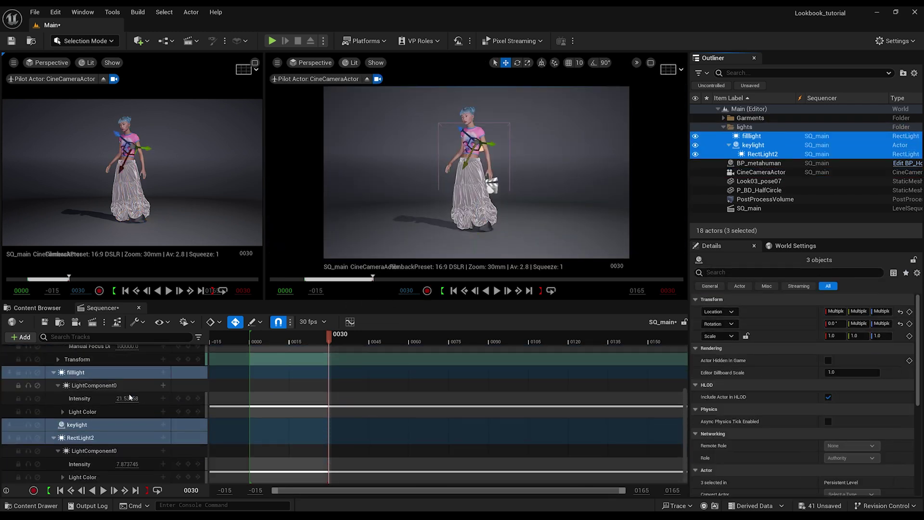
pyautogui.scroll(2, 102, 427)
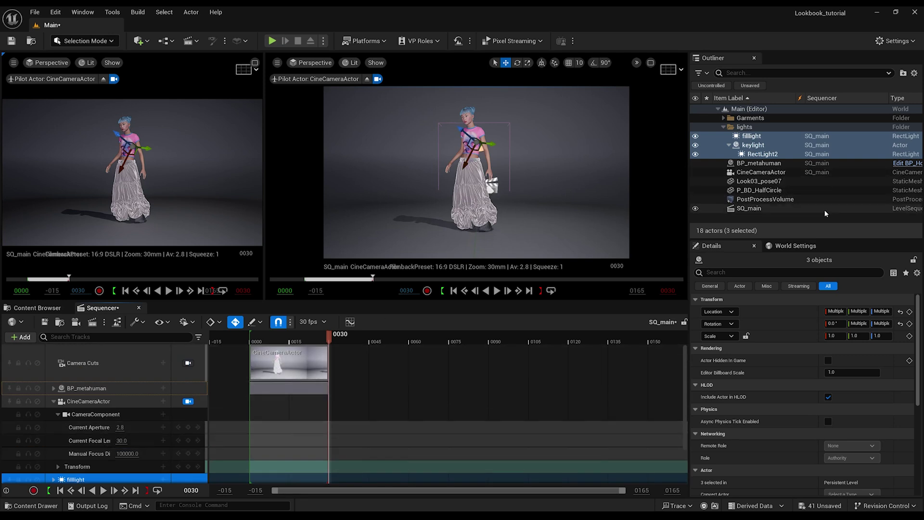
# Step: Add the Look03_pose07 mesh to the SQ_main sequence and collapse its track
pyautogui.click(755, 181)
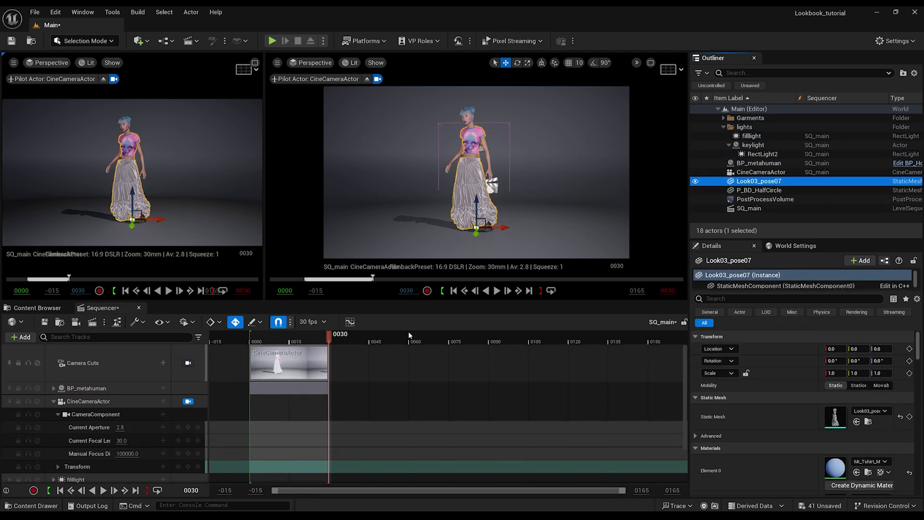
pyautogui.scroll(-2, 57, 434)
pyautogui.click(53, 373)
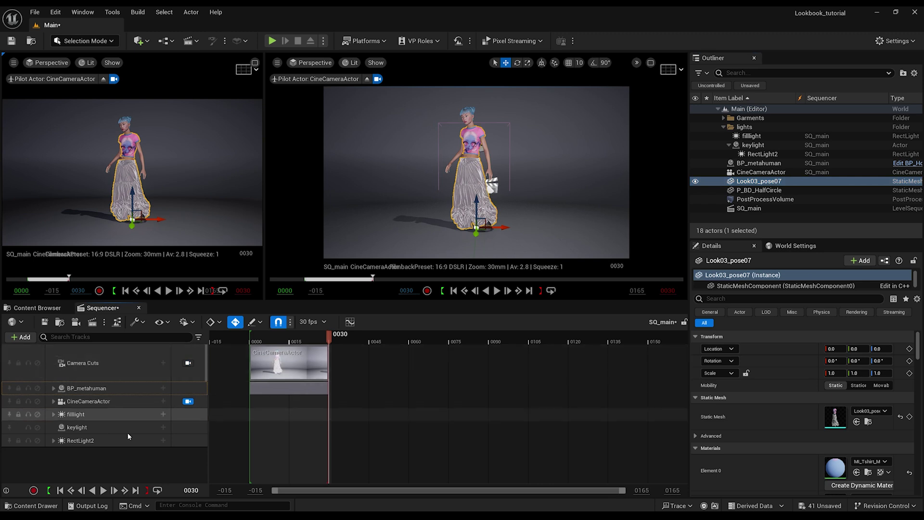
pyautogui.moveTo(770, 182); pyautogui.dragTo(99, 462)
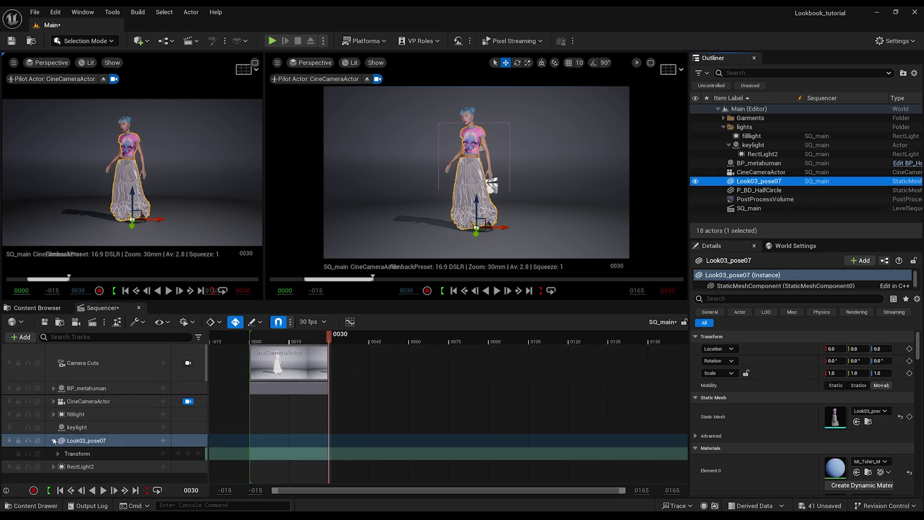
pyautogui.click(54, 441)
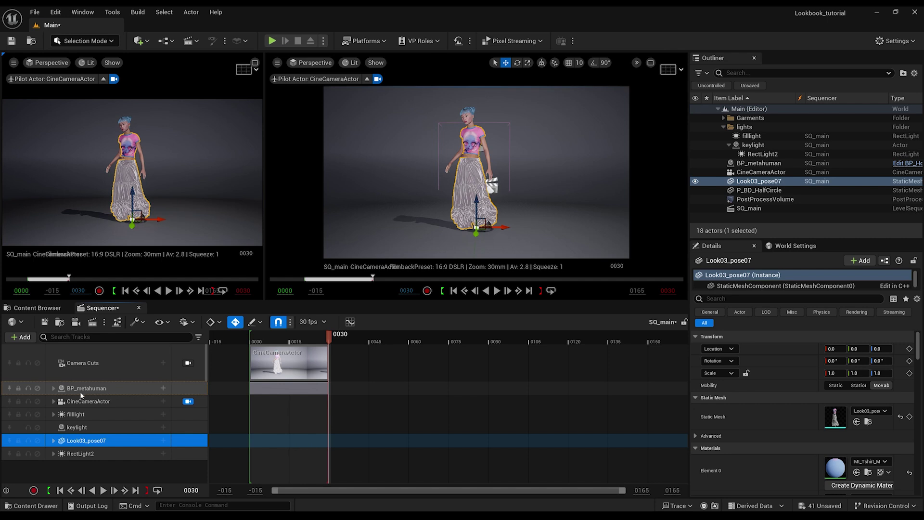
# Step: Expand the MetaHuman's Body track and delete the pose keyframes of its MetaHuman_ControlRig
pyautogui.click(51, 388)
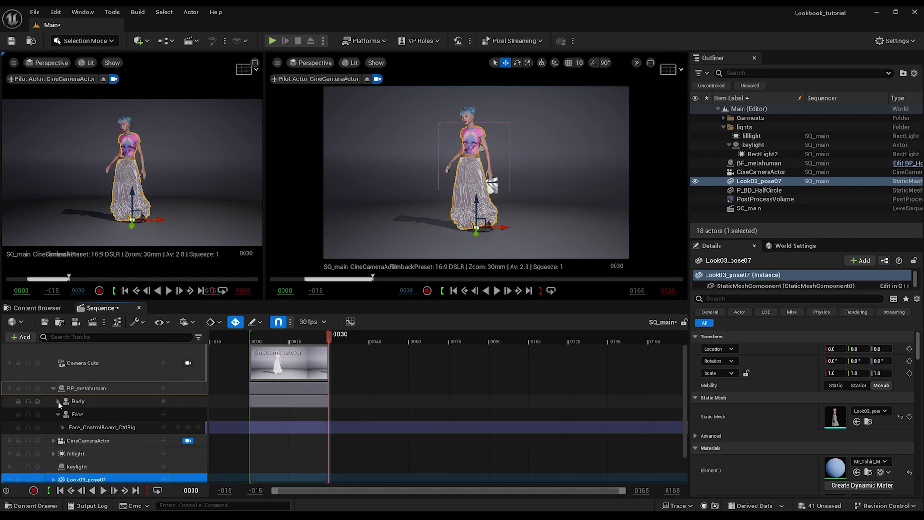
pyautogui.click(58, 402)
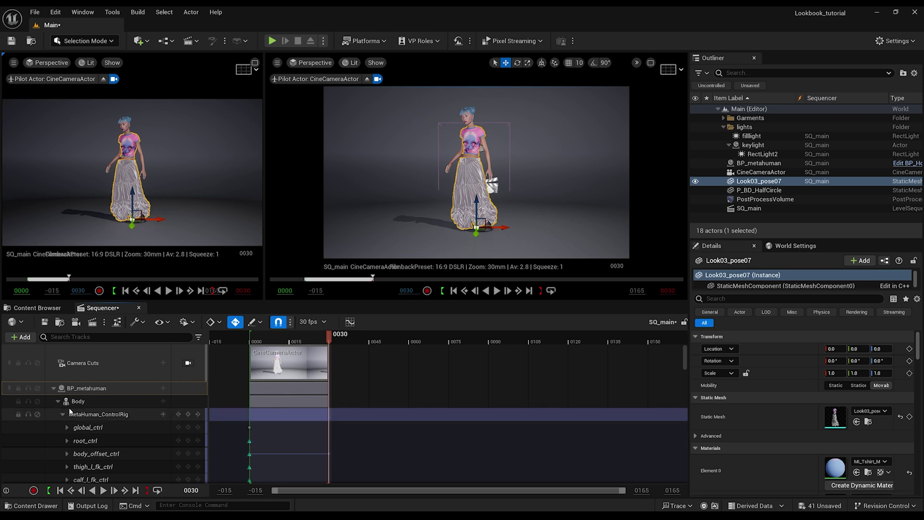
pyautogui.click(64, 414)
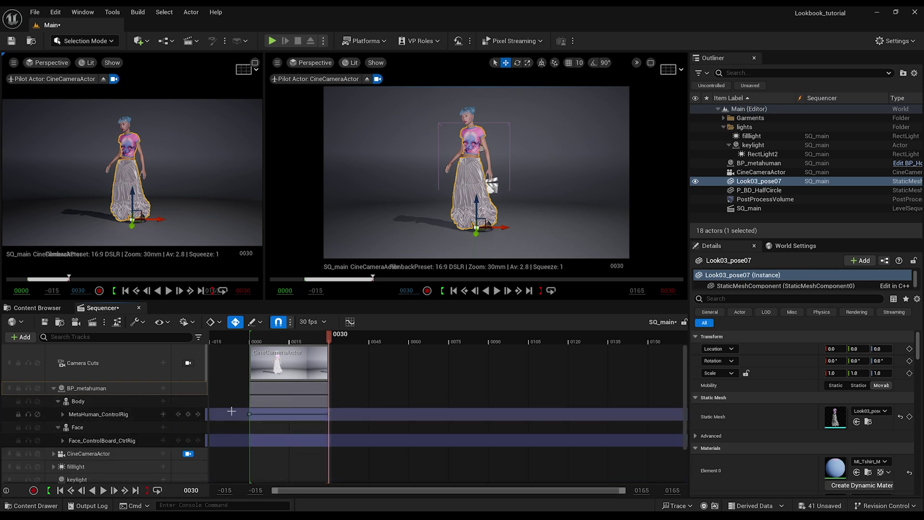
pyautogui.moveTo(231, 411); pyautogui.dragTo(352, 419)
pyautogui.press('Delete')
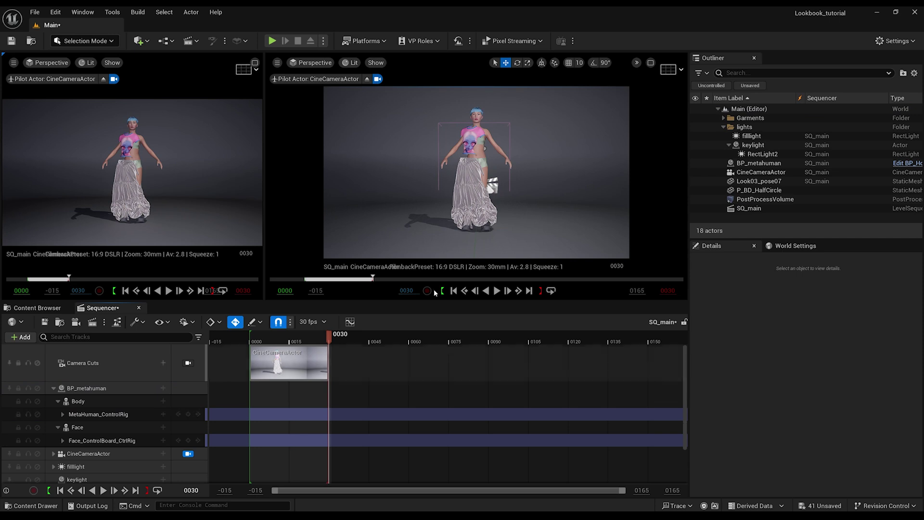
# Step: Delete the Look03_pose07 mesh from the level despite its reference in the sequence
pyautogui.click(474, 187)
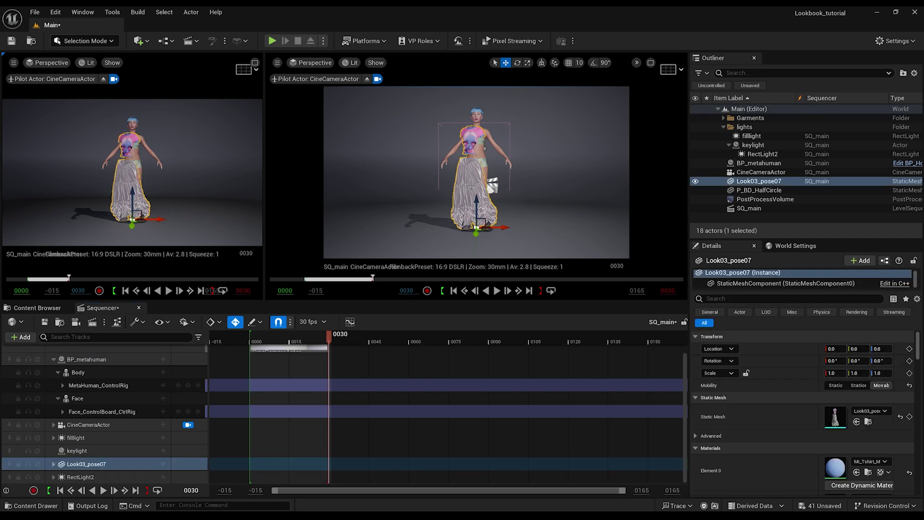
pyautogui.press('Delete')
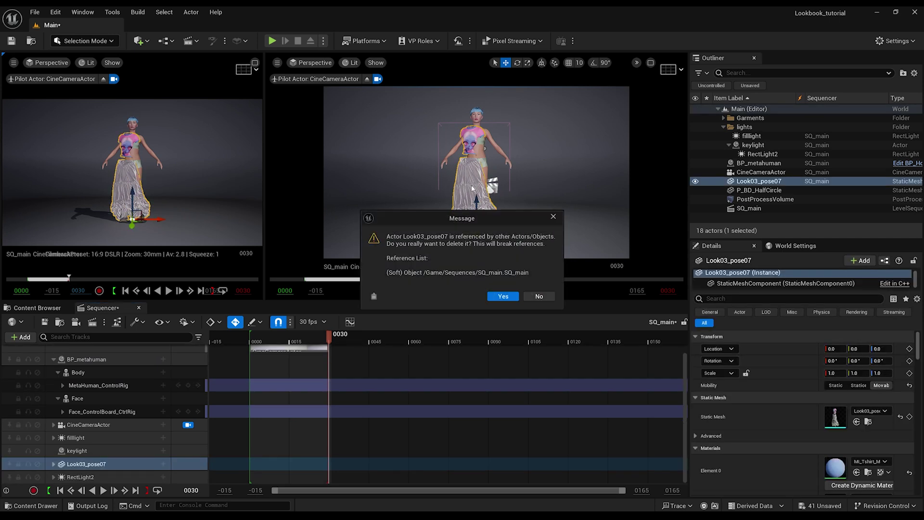
pyautogui.click(503, 296)
# Step: Remove the orphaned Look03_pose07 track and the body's MetaHuman_ControlRig track from the sequence
pyautogui.click(109, 466)
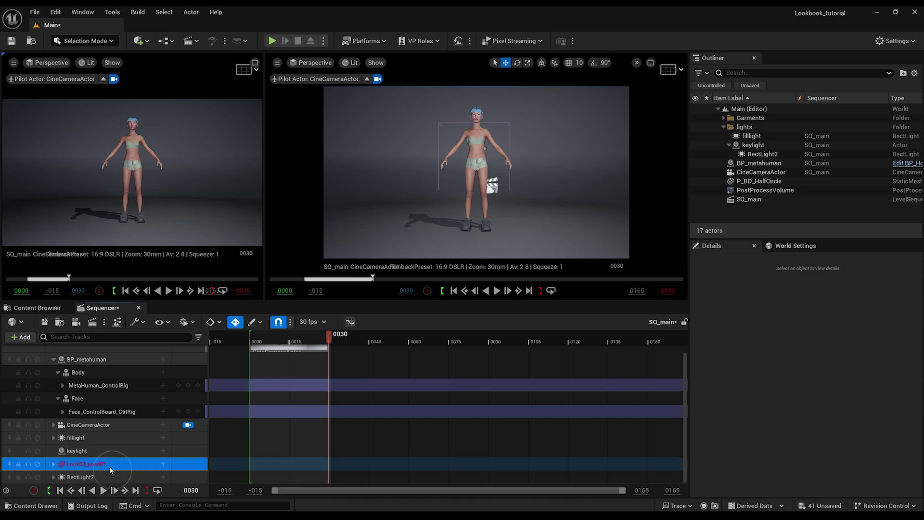
pyautogui.press('Delete')
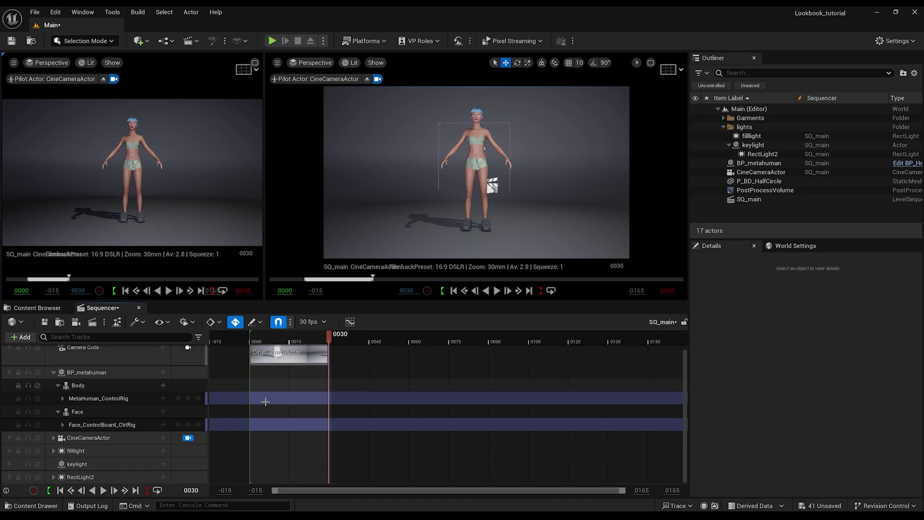
pyautogui.click(140, 399)
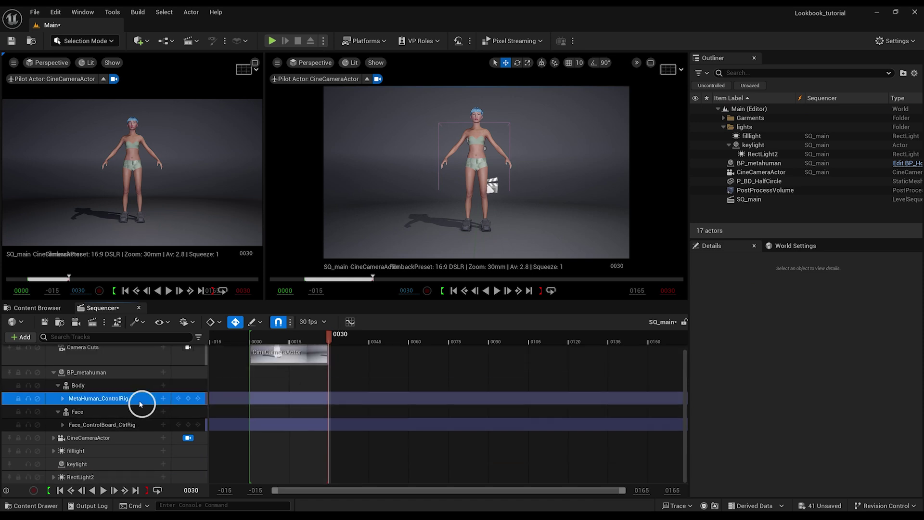
pyautogui.press('Delete')
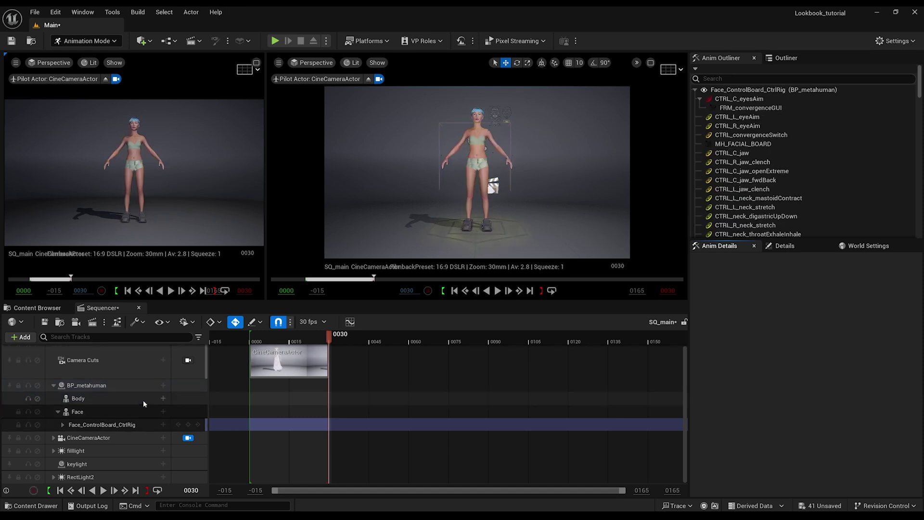
# Step: Try to add the pose01 animation to the MetaHuman's Body track at frame 0030, then undo it
pyautogui.click(163, 399)
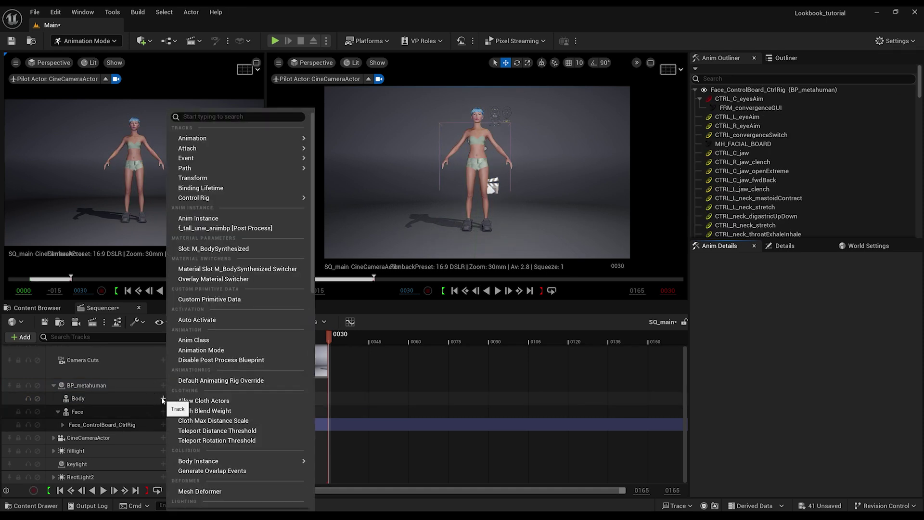
pyautogui.moveTo(200, 141)
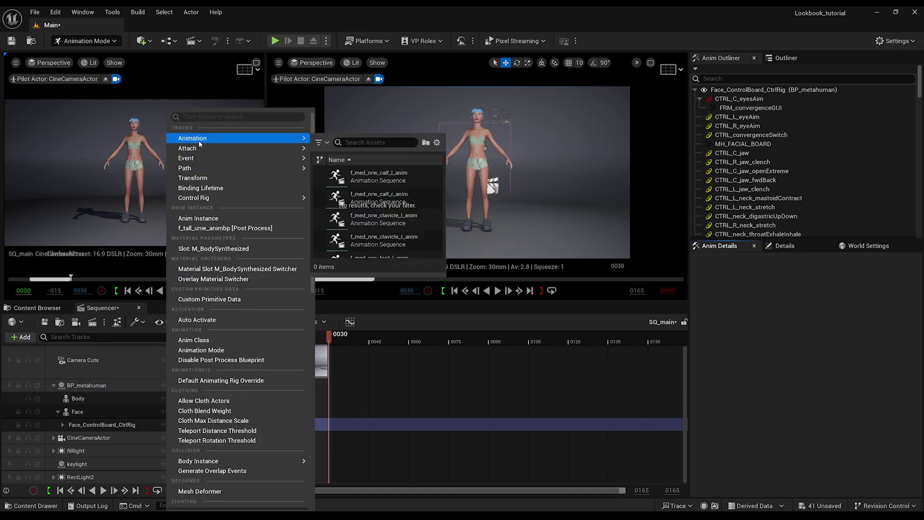
pyautogui.click(358, 142)
pyautogui.write('pose01')
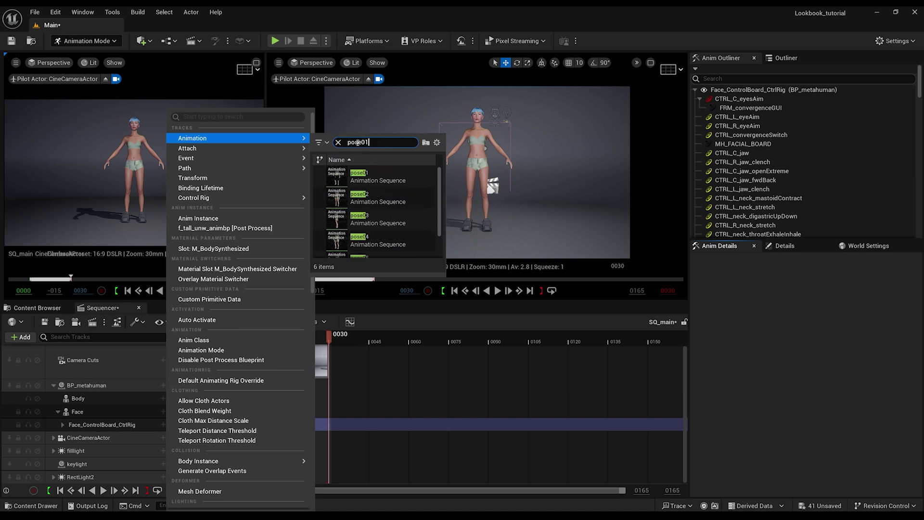
pyautogui.click(363, 182)
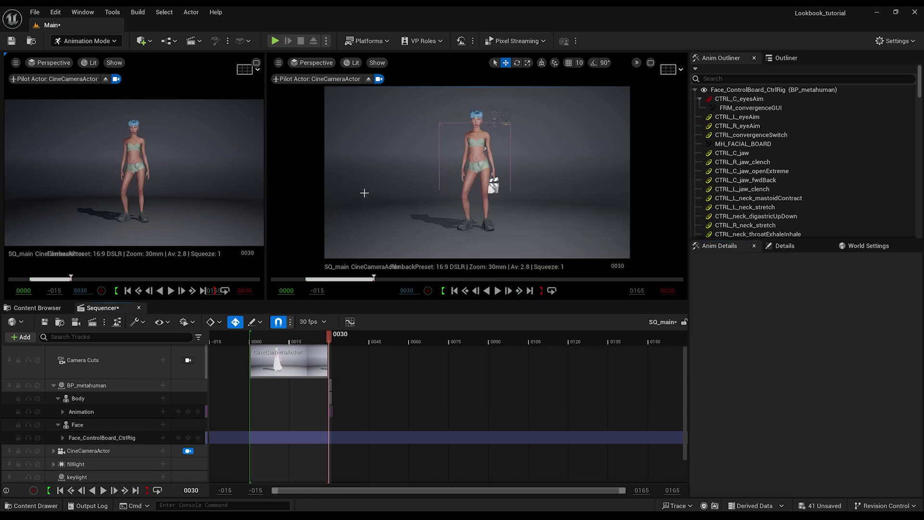
pyautogui.hotkey('ctrl', 'z')
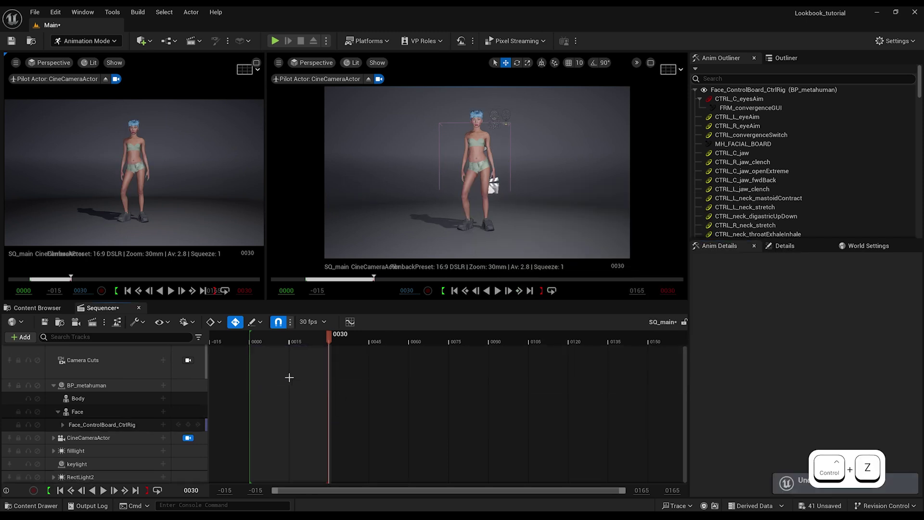
# Step: Add the pose01 animation to the MetaHuman's Body track at frame 0000
pyautogui.click(60, 490)
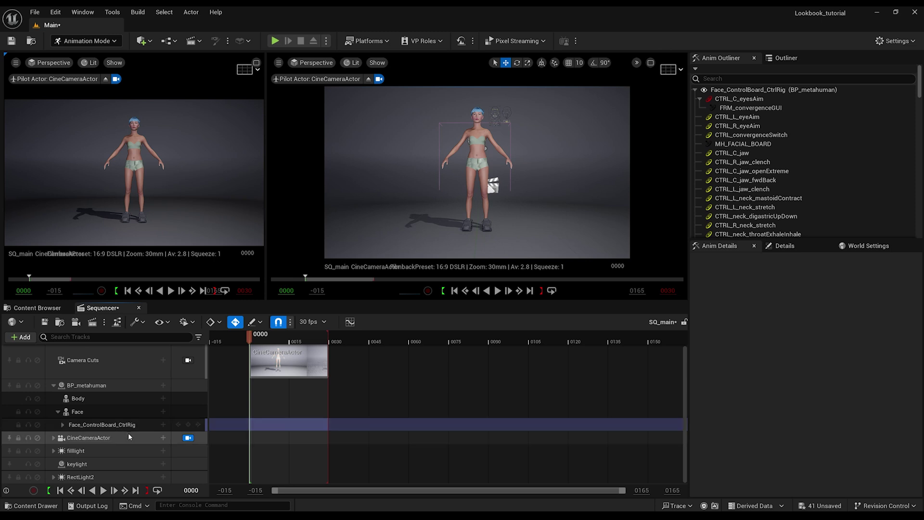
pyautogui.click(163, 400)
pyautogui.moveTo(289, 138)
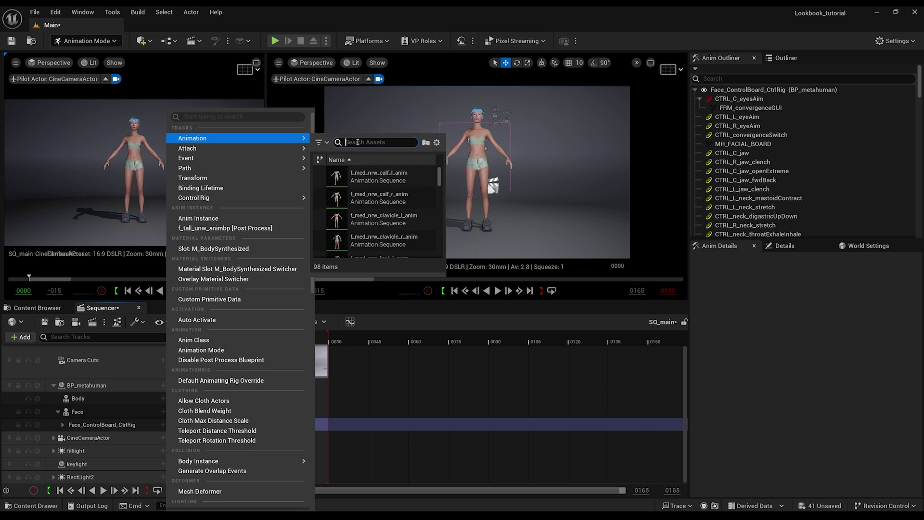
pyautogui.write('pose01')
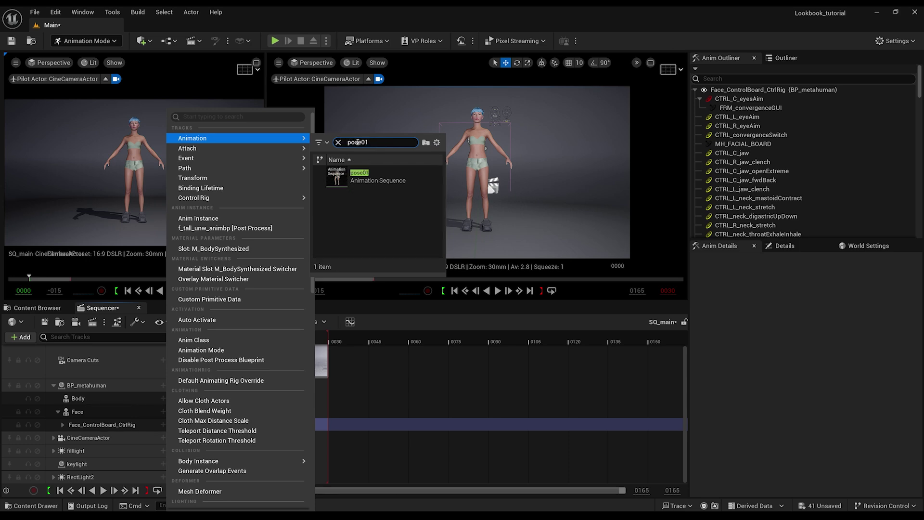
pyautogui.click(362, 178)
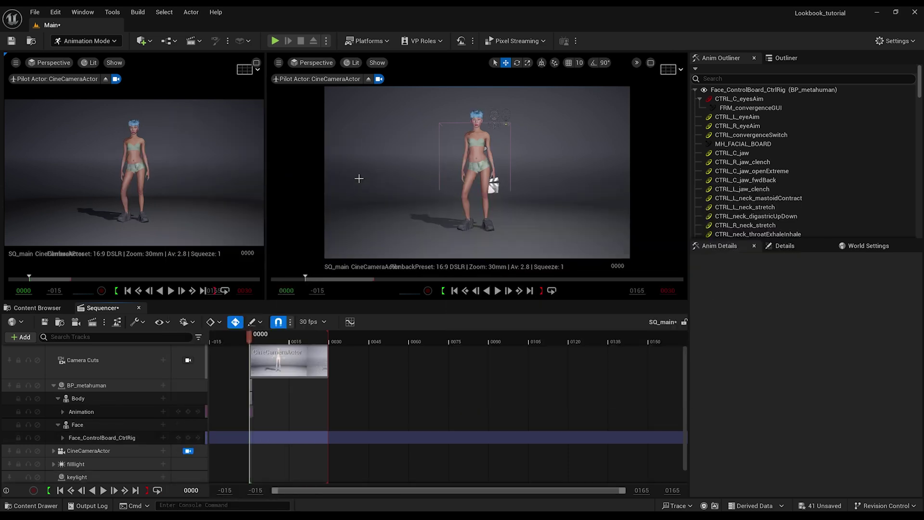
# Step: Place the Look01_pose01 garment mesh in the level and reset its location to the origin
pyautogui.click(57, 309)
pyautogui.moveTo(246, 370); pyautogui.dragTo(492, 224)
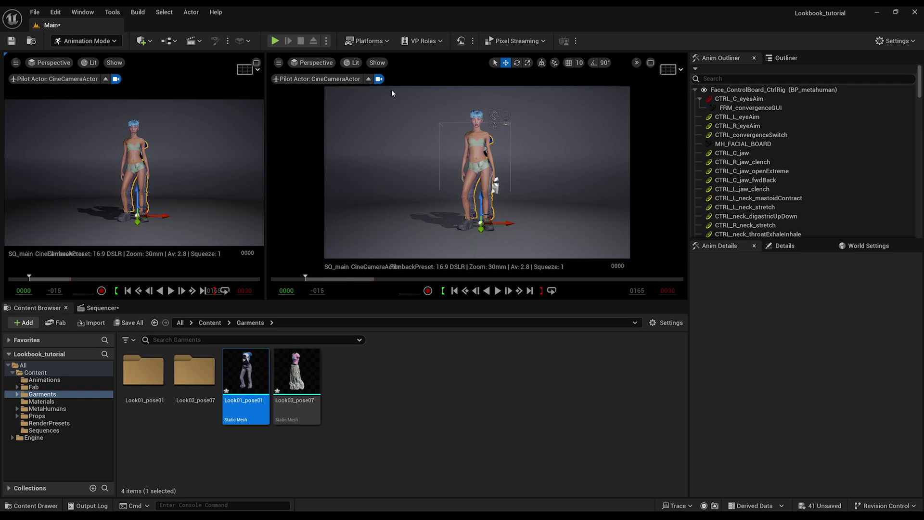
pyautogui.hotkey('shift', '1')
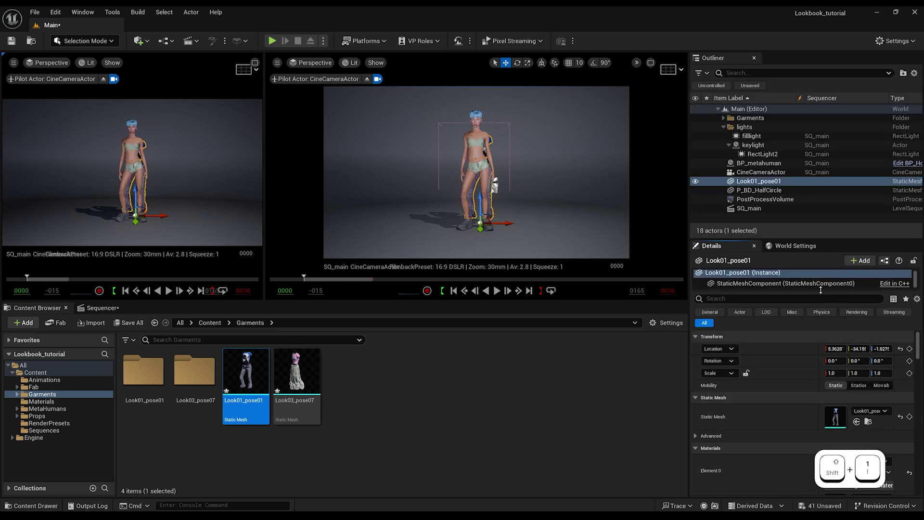
pyautogui.click(900, 349)
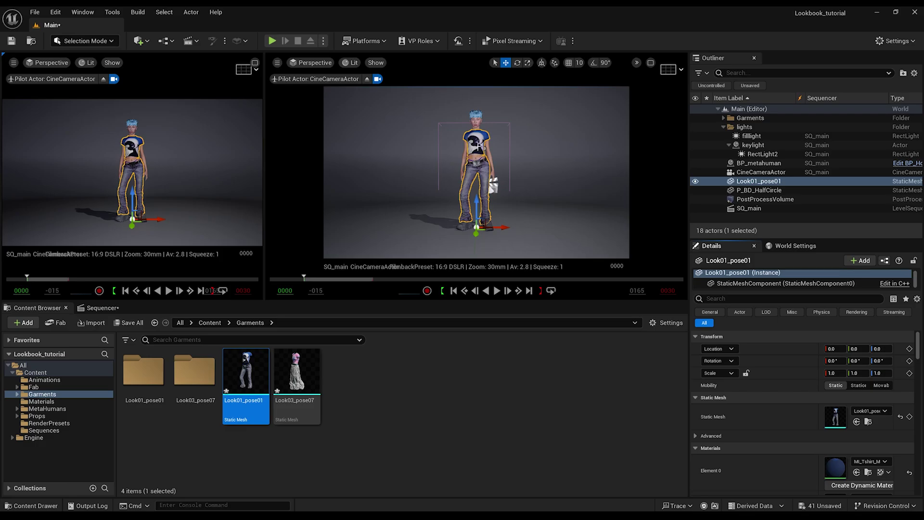
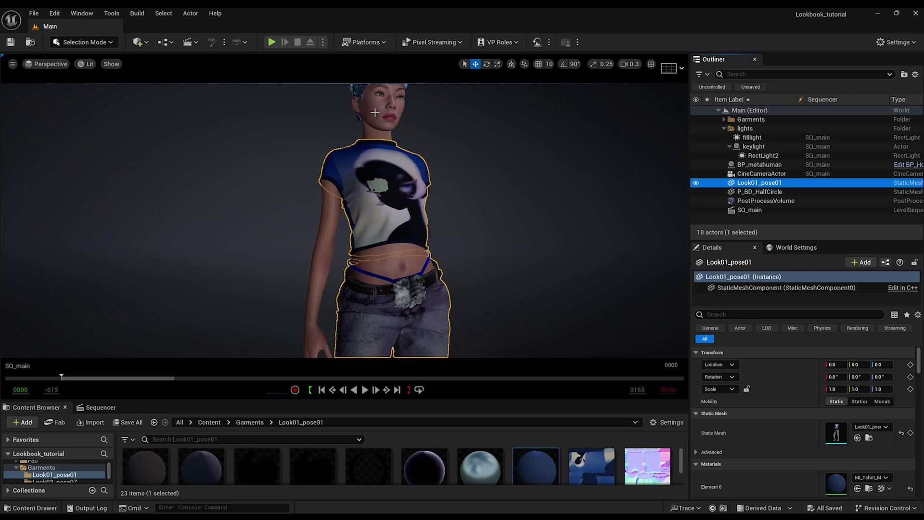
# Step: Toggle the visibility of Look01_pose01 to compare the garment with the body underneath
pyautogui.click(696, 183)
pyautogui.click(695, 184)
pyautogui.click(696, 183)
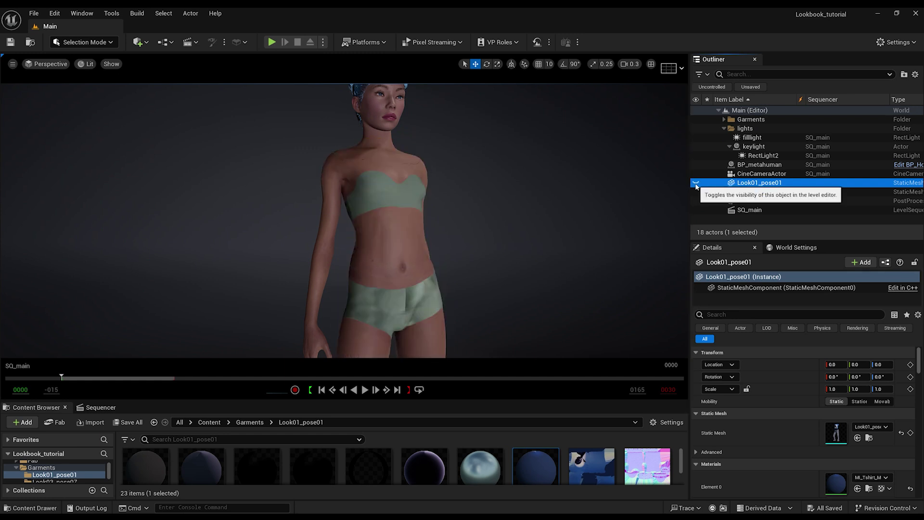
pyautogui.click(696, 183)
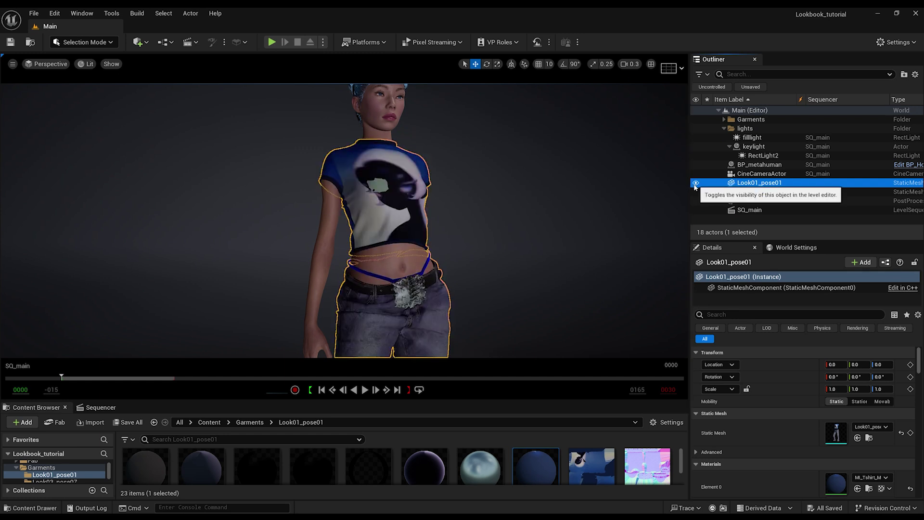
# Step: Open the MetaHuman's blueprint and select its Body component in the blueprint viewport
pyautogui.click(323, 235)
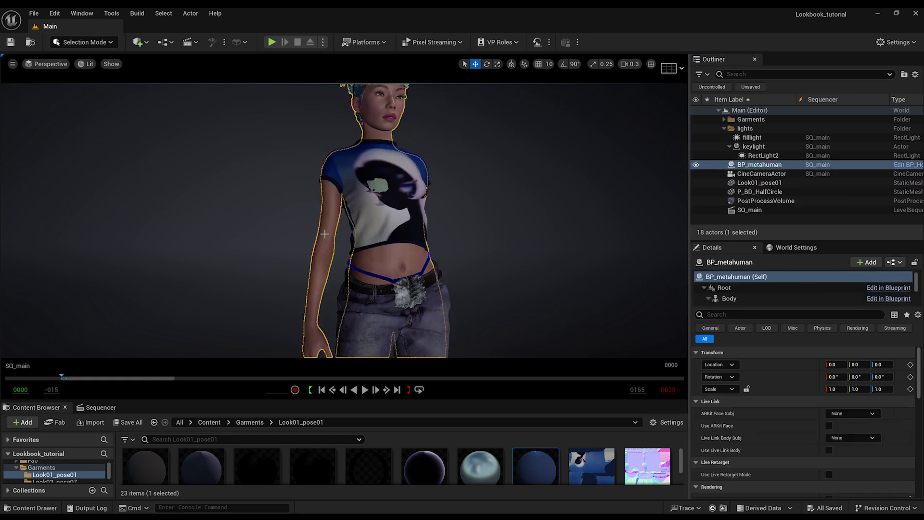
pyautogui.click(886, 287)
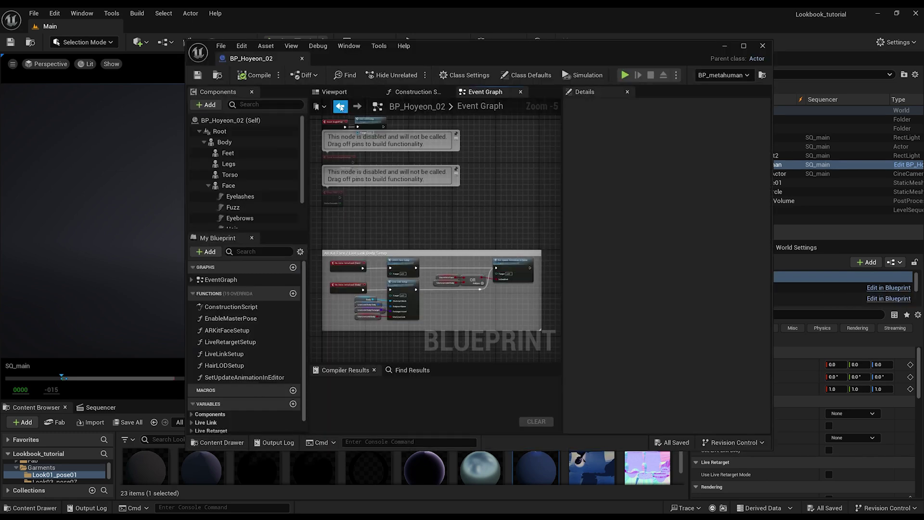
pyautogui.click(334, 91)
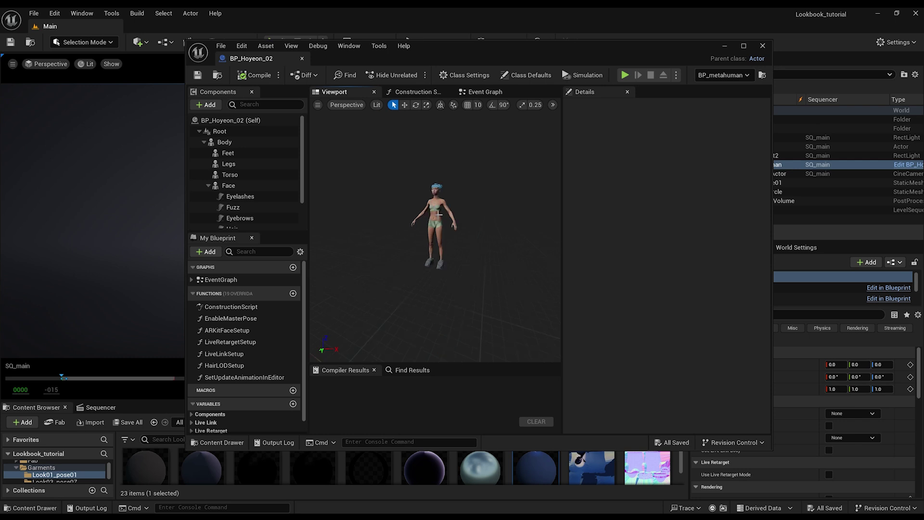
pyautogui.moveTo(438, 214); pyautogui.dragTo(444, 215, button='right')
pyautogui.scroll(6, 438, 216)
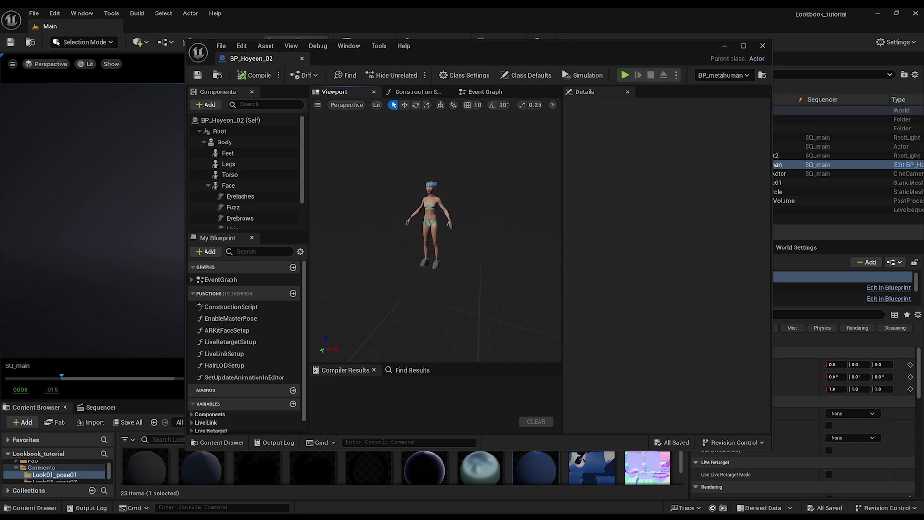
pyautogui.click(414, 147)
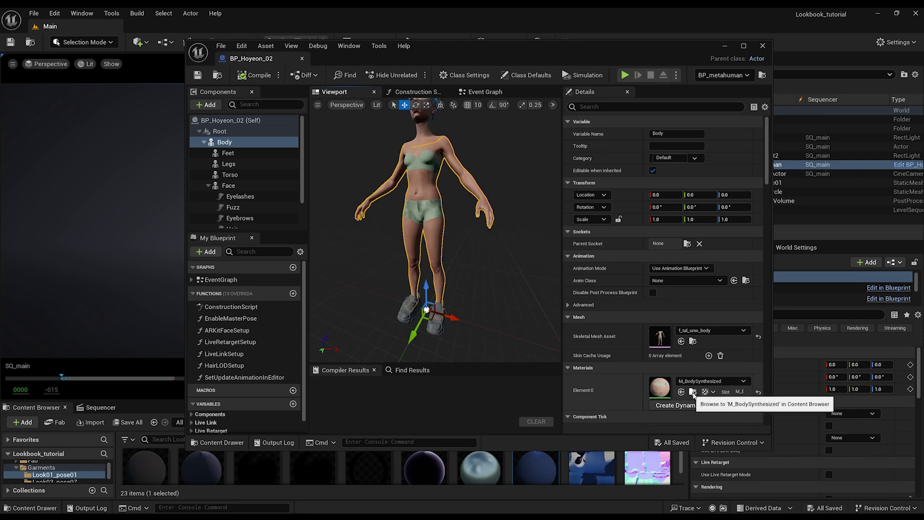
# Step: Locate the body's M_BodySynthesized material instance in the project content and open it
pyautogui.click(692, 392)
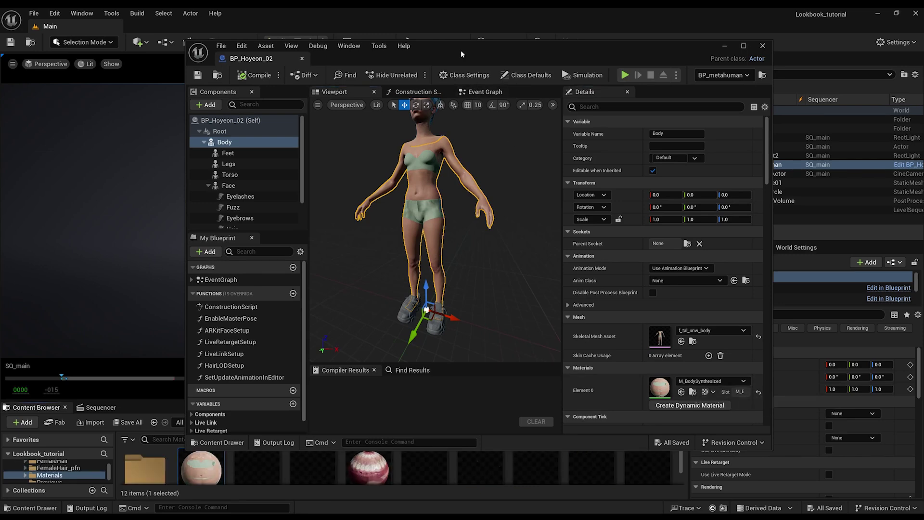
pyautogui.moveTo(462, 54); pyautogui.dragTo(617, 54)
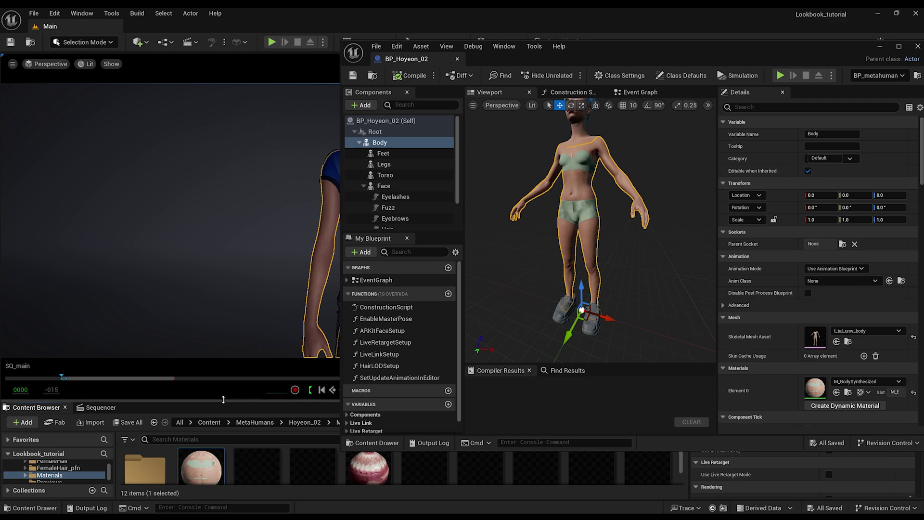
pyautogui.moveTo(224, 401); pyautogui.dragTo(228, 295)
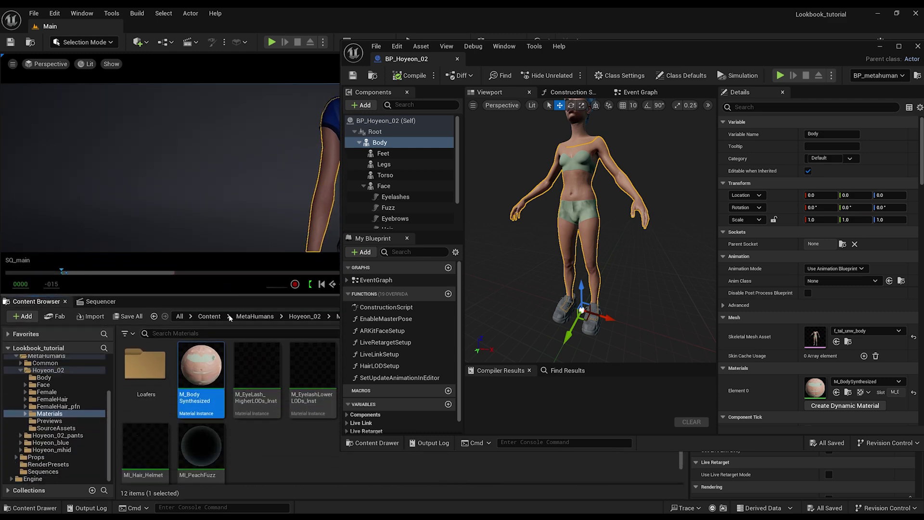
pyautogui.doubleClick(201, 372)
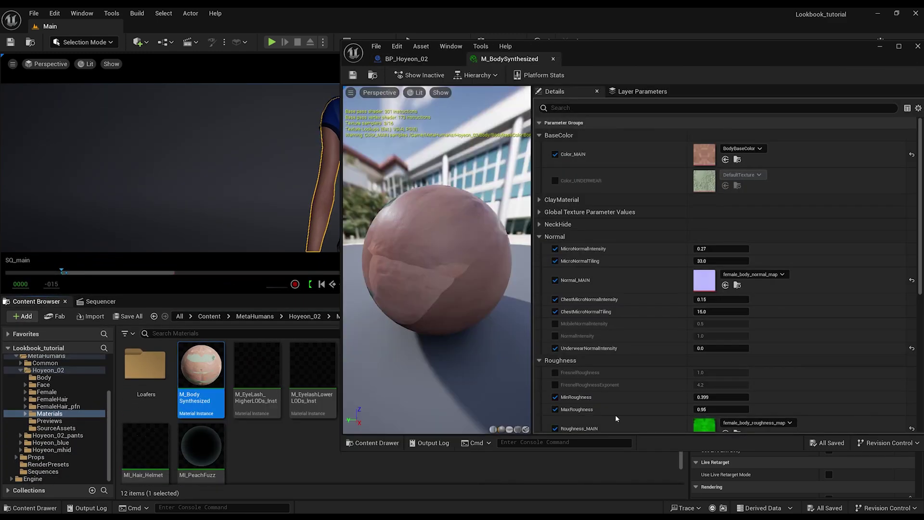
# Step: Find the parent of the body's material instance and open that common M_BodySynthesized instance
pyautogui.scroll(-5, 763, 217)
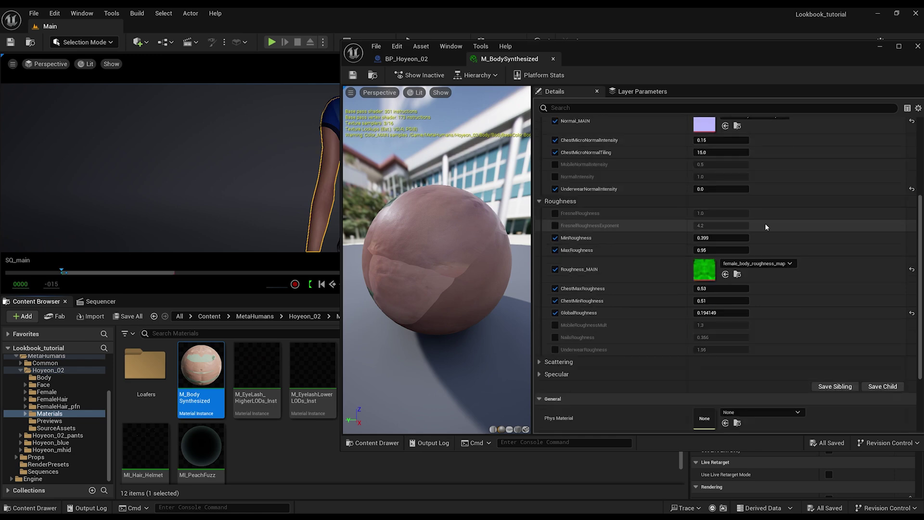
pyautogui.scroll(-4, 766, 227)
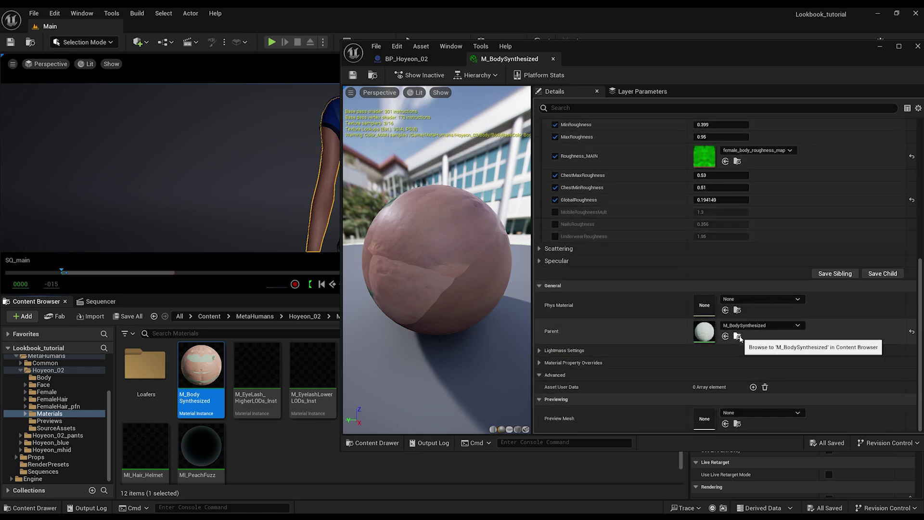
pyautogui.click(737, 336)
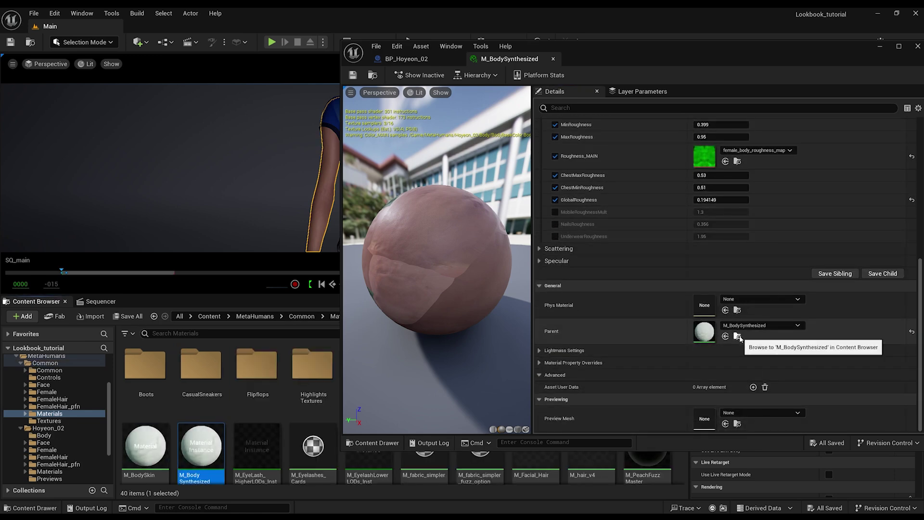
pyautogui.doubleClick(210, 441)
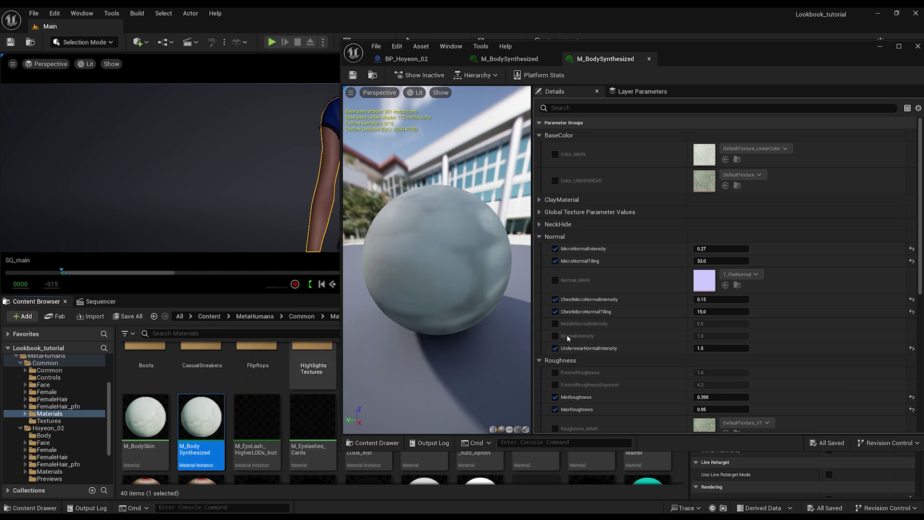
# Step: Find the parent of the common M_BodySynthesized instance and open the M_BodySkin master material
pyautogui.scroll(-5, 682, 193)
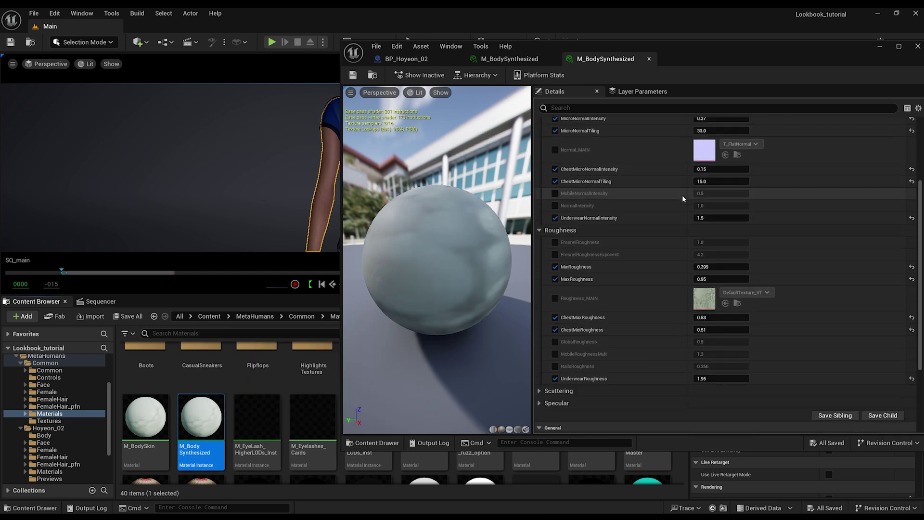
pyautogui.scroll(-5, 682, 197)
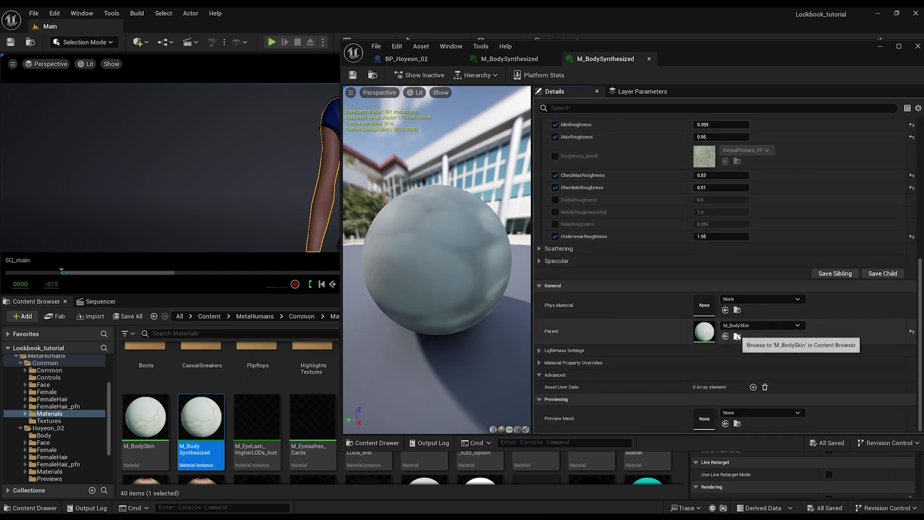
pyautogui.click(736, 336)
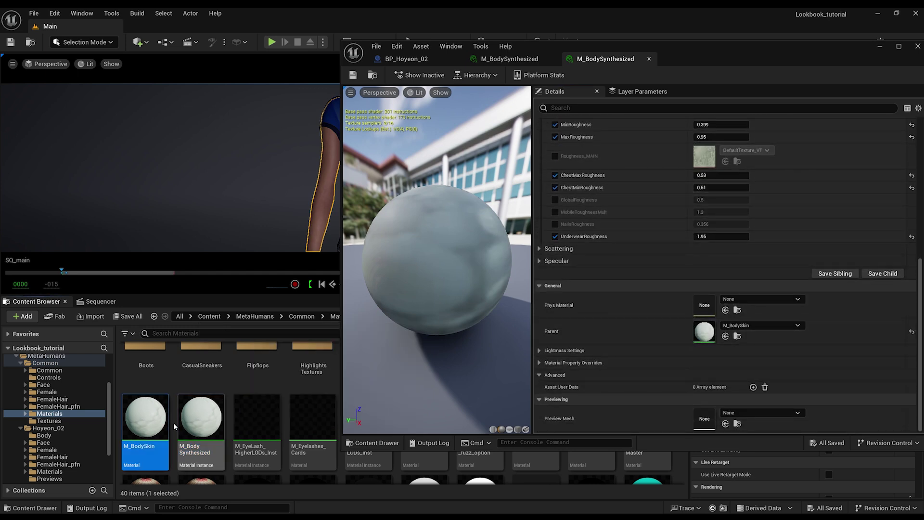
pyautogui.doubleClick(144, 423)
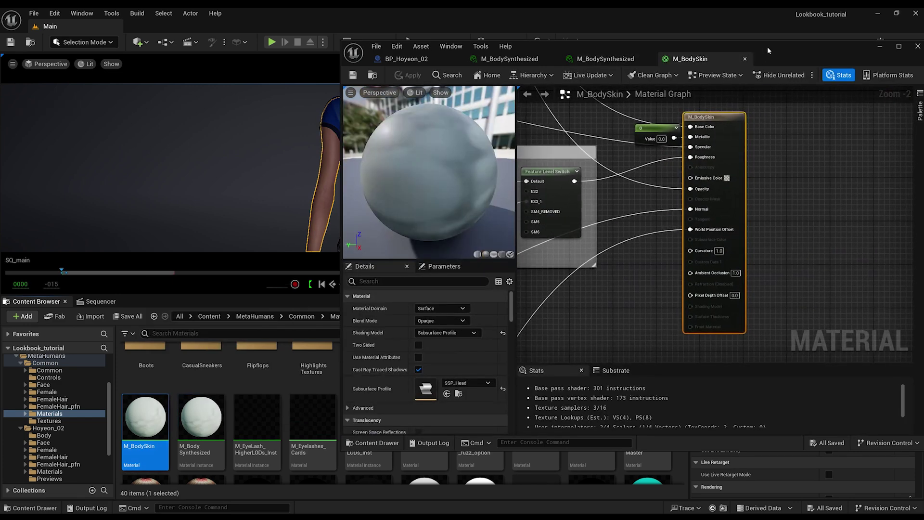
# Step: Maximize the M_BodySkin material editor and examine its node graph through to the output node
pyautogui.moveTo(767, 47); pyautogui.dragTo(461, 74)
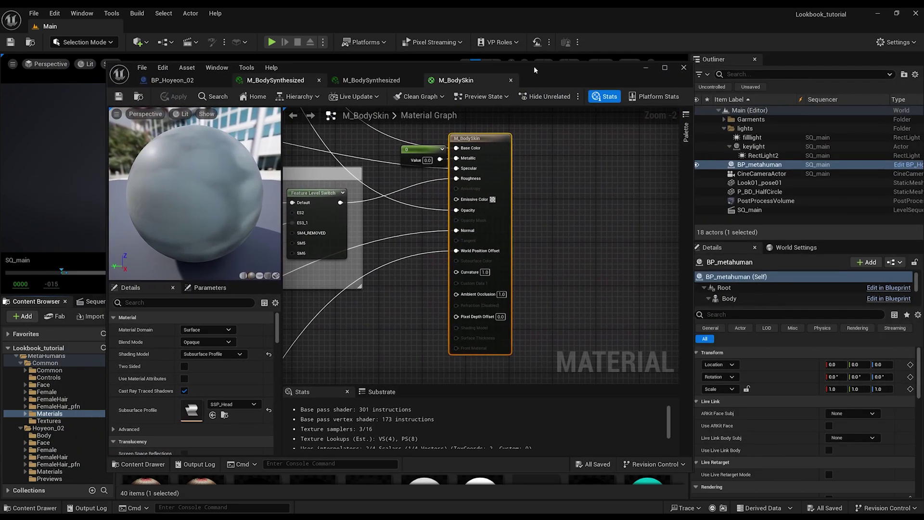
pyautogui.click(662, 68)
pyautogui.scroll(-4, 363, 278)
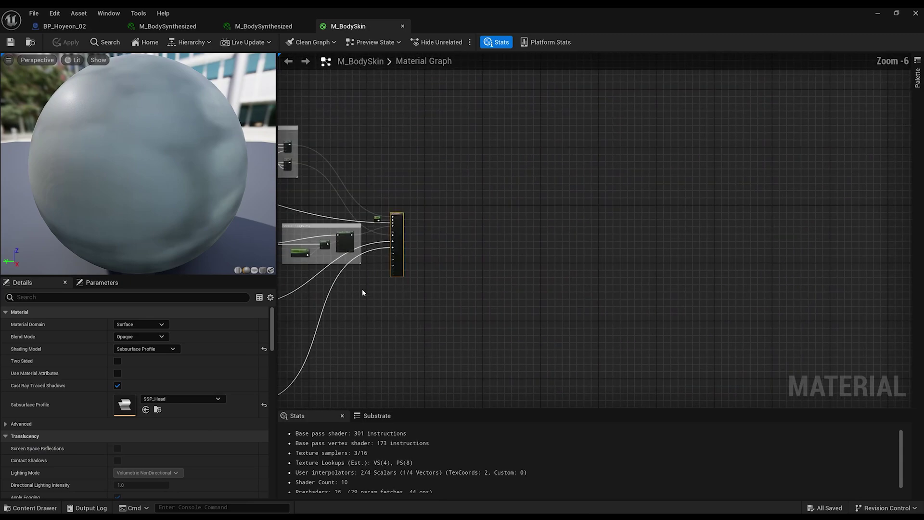
pyautogui.moveTo(369, 328); pyautogui.dragTo(594, 315, button='right')
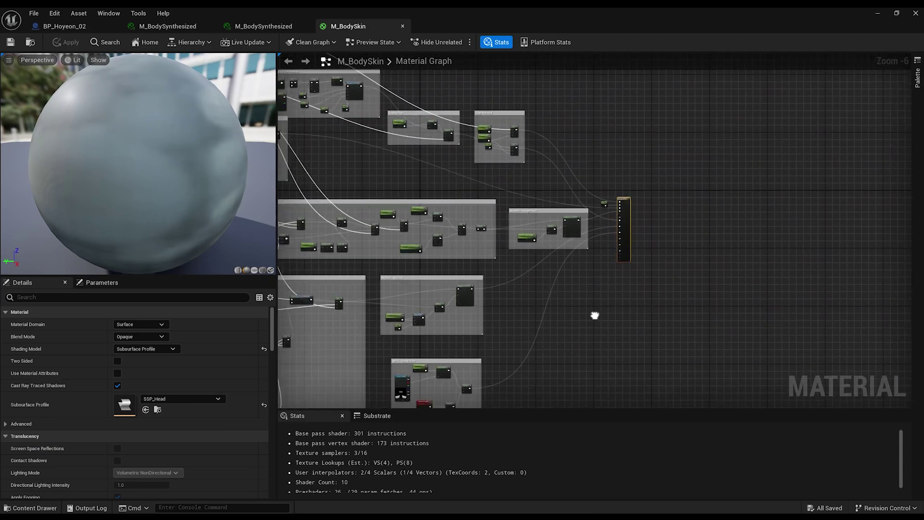
pyautogui.scroll(-4, 688, 281)
pyautogui.scroll(-1, 700, 269)
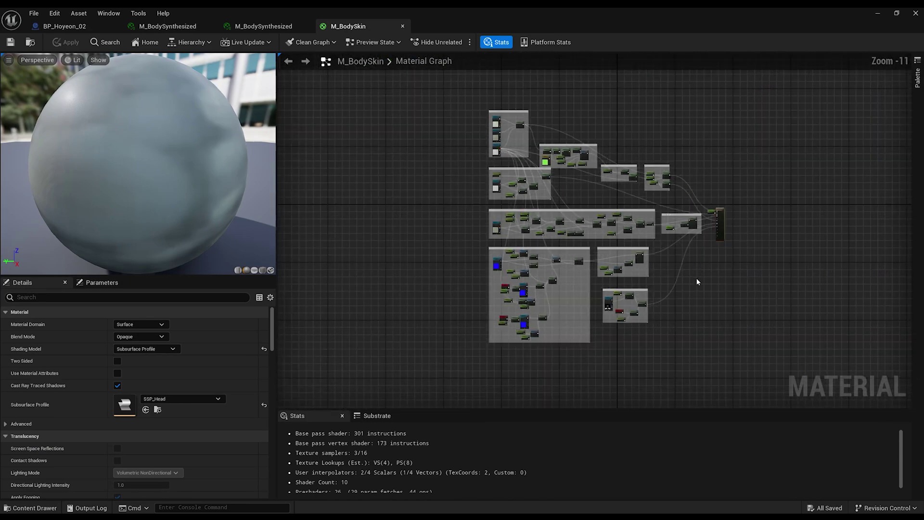
pyautogui.scroll(5, 696, 281)
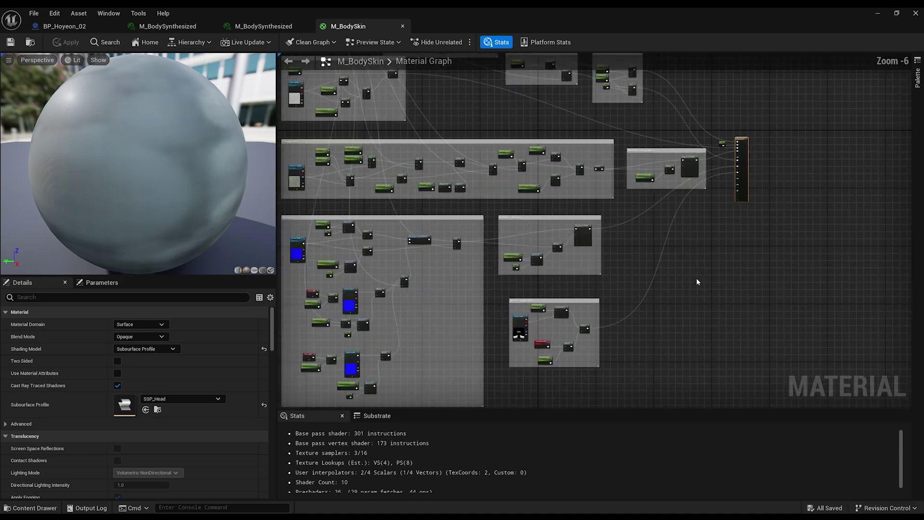
pyautogui.moveTo(701, 262); pyautogui.dragTo(691, 336, button='right')
pyautogui.scroll(3, 691, 335)
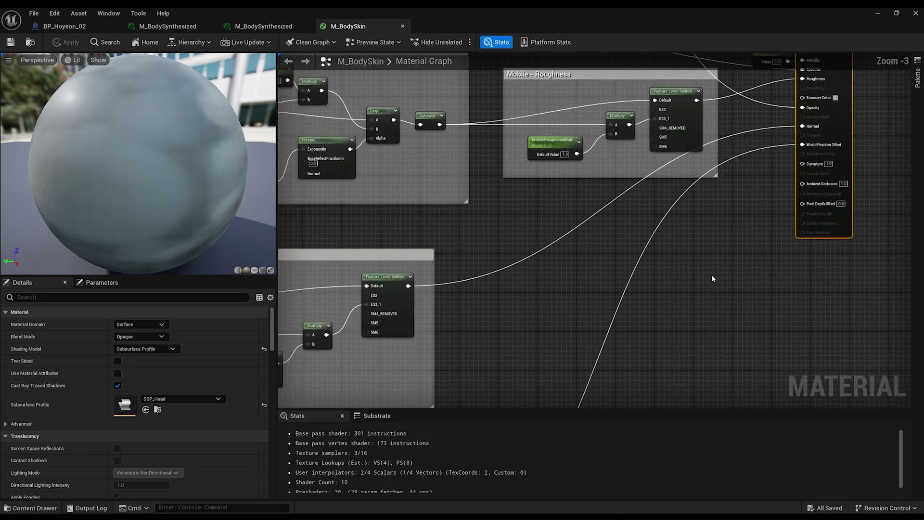
pyautogui.moveTo(711, 274); pyautogui.dragTo(466, 390, button='right')
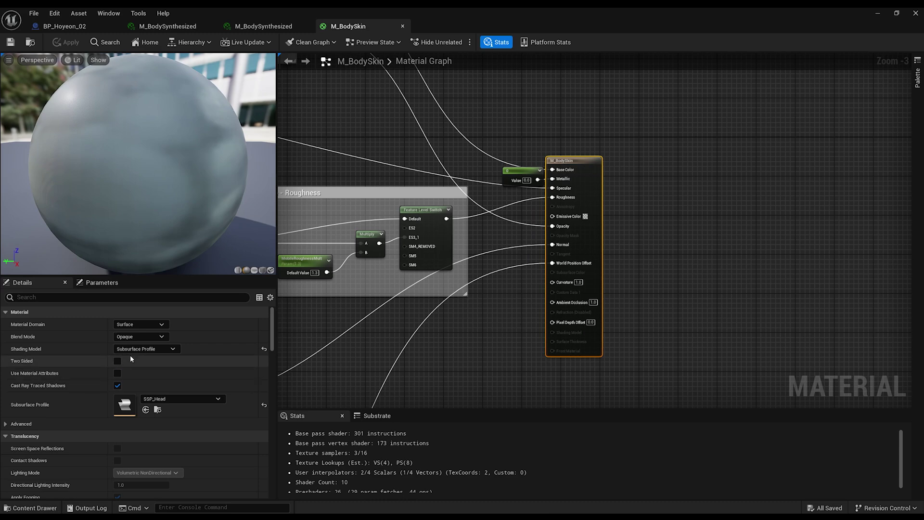
# Step: Set the M_BodySkin material's blend mode to Masked and inspect its Opacity Mask input on the output node
pyautogui.click(145, 337)
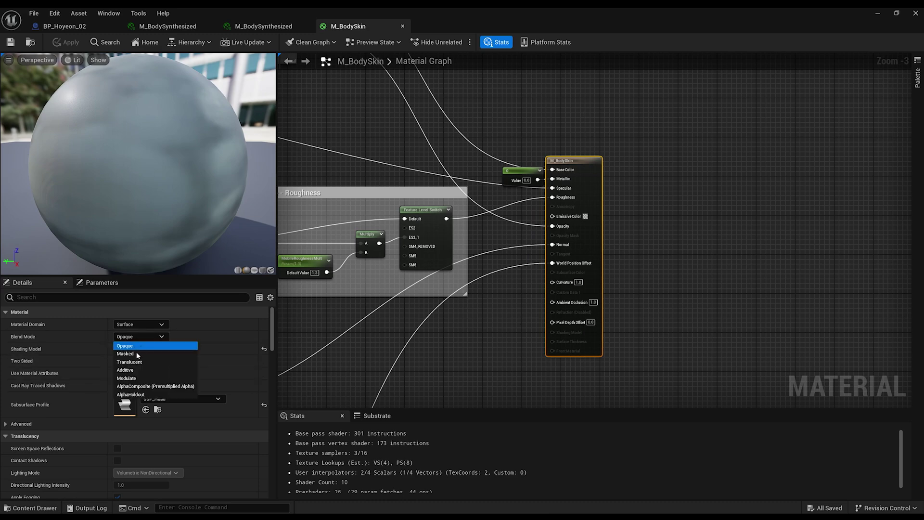
pyautogui.click(135, 356)
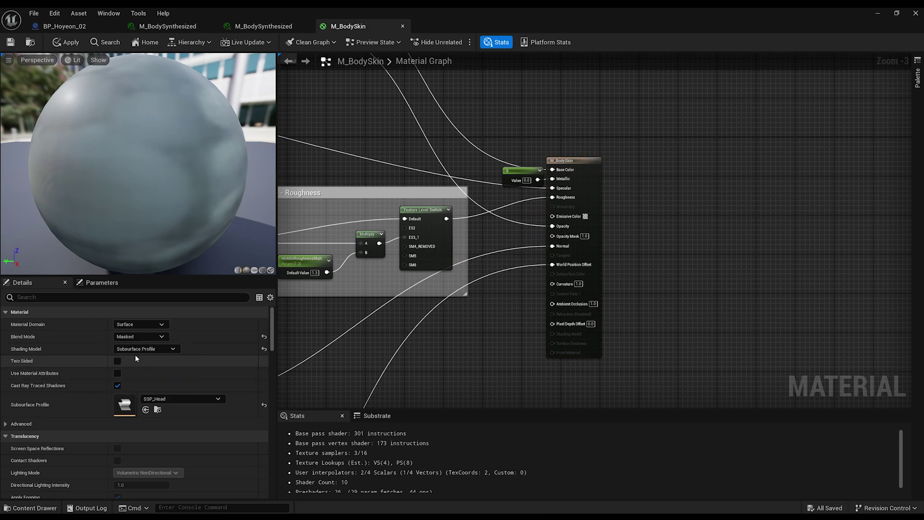
pyautogui.scroll(2, 545, 333)
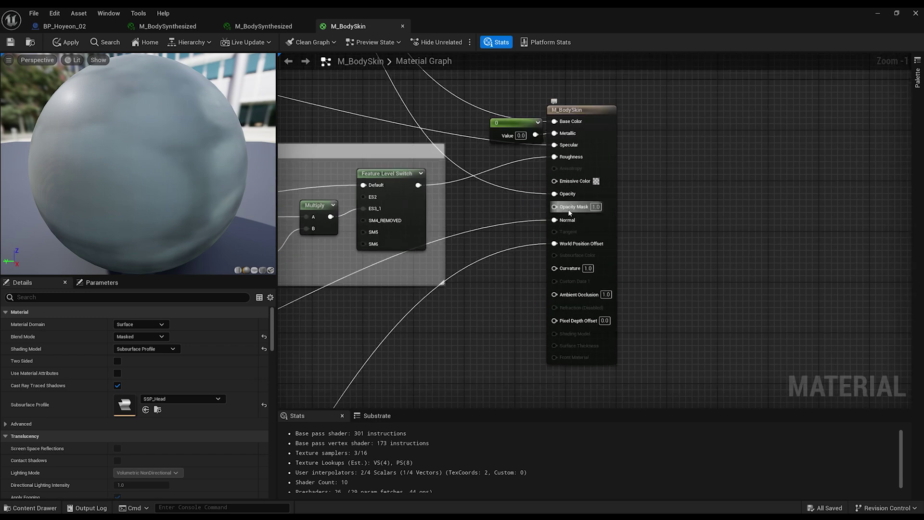
pyautogui.moveTo(586, 208)
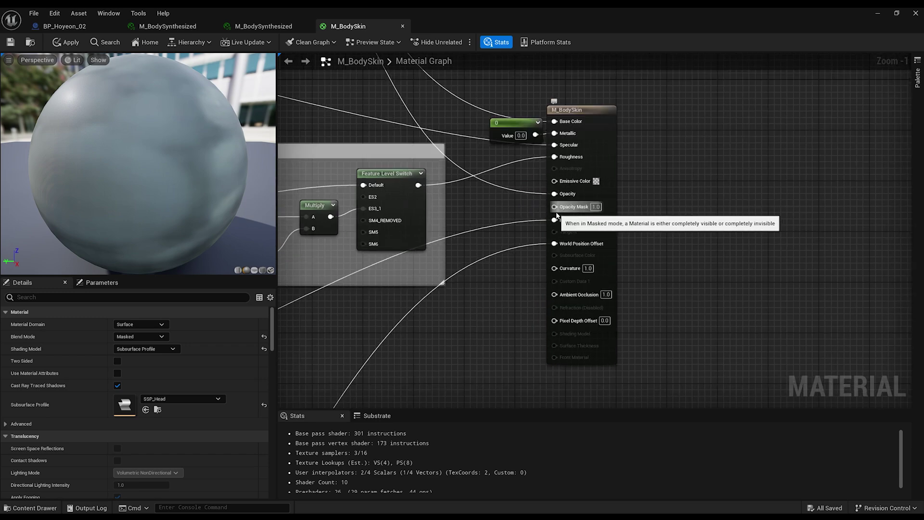
# Step: Return to the body's M_BodySynthesized instance and locate its Color_MAIN texture, BodyBaseColor, in the project content
pyautogui.click(66, 26)
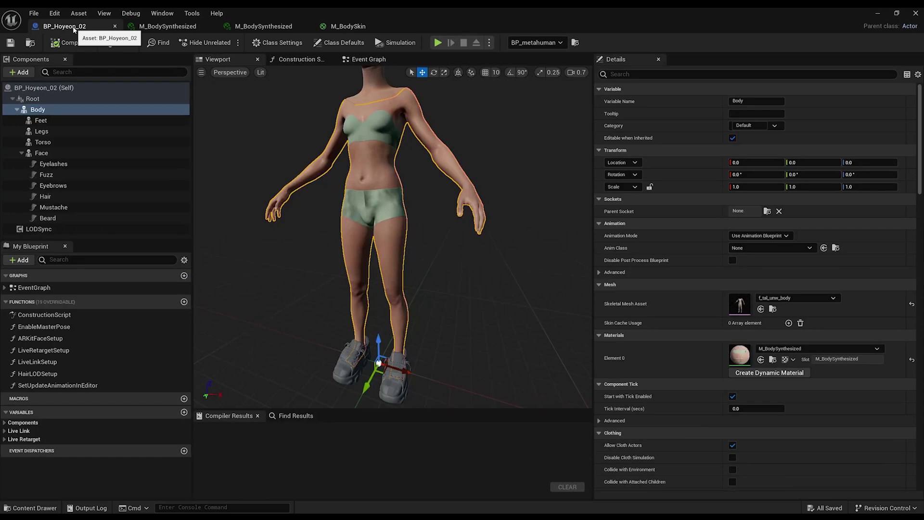
pyautogui.doubleClick(739, 355)
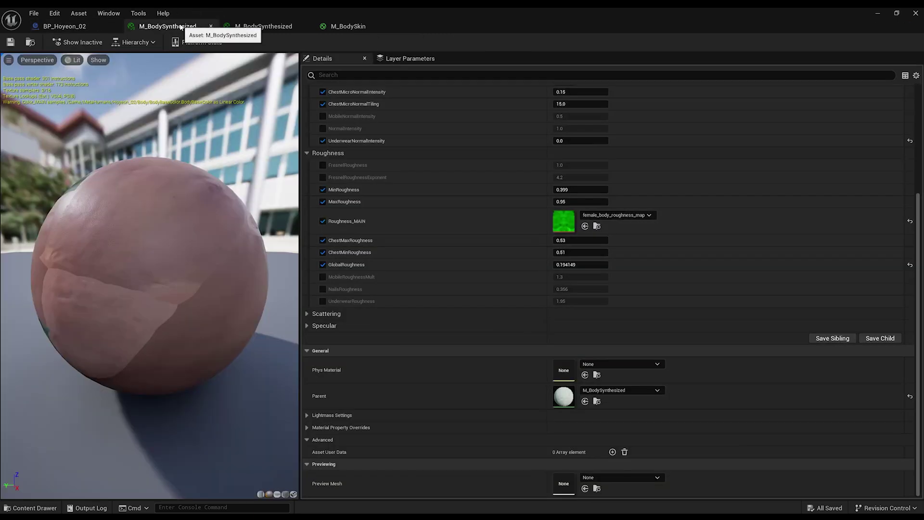
pyautogui.scroll(5, 552, 275)
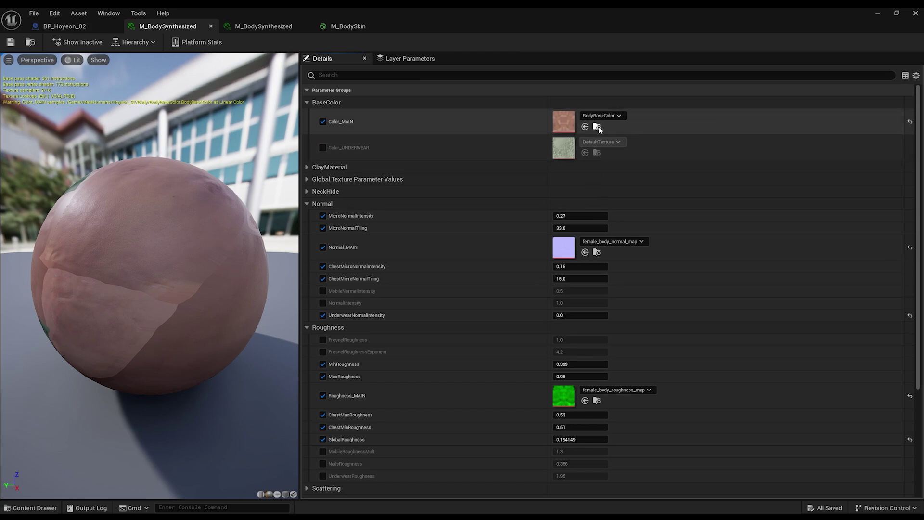
pyautogui.click(897, 14)
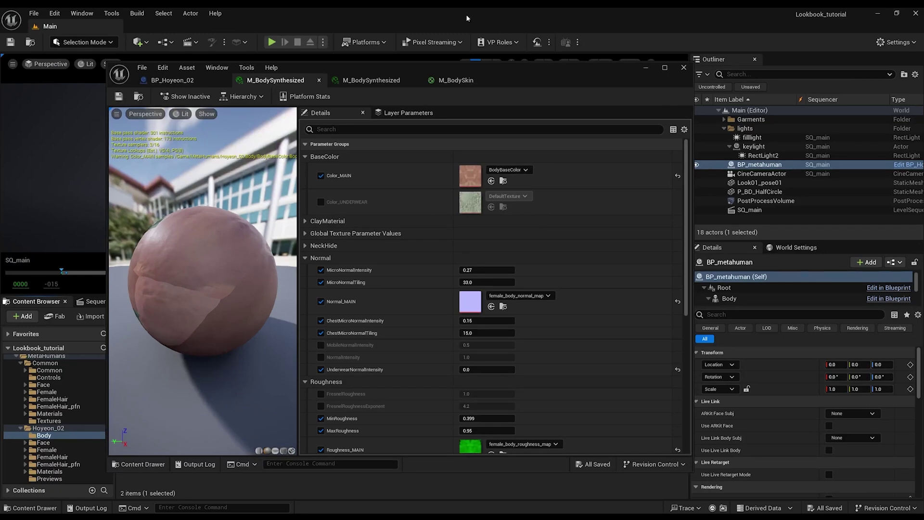
pyautogui.moveTo(413, 67); pyautogui.dragTo(683, 64)
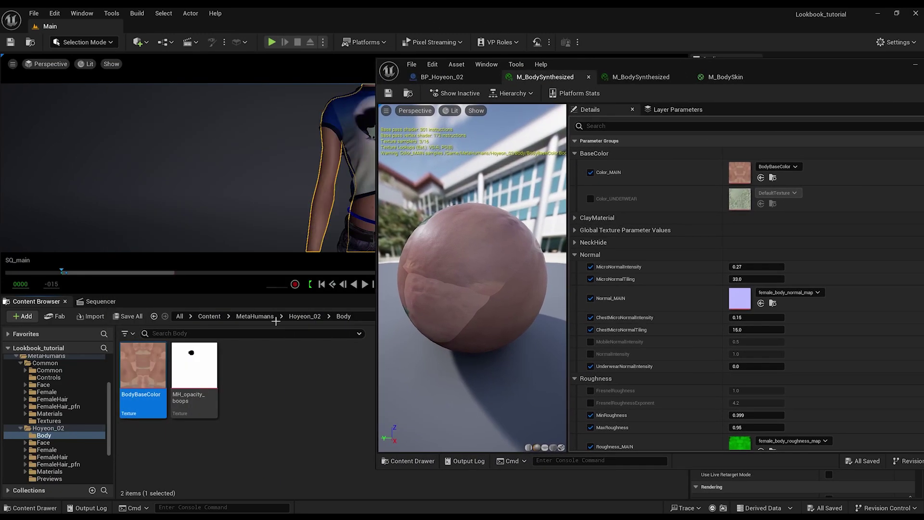
# Step: Export the BodyBaseColor texture as a PNG into Digital_Lookbook's 03_textures folder, replacing the existing file
pyautogui.rightClick(146, 374)
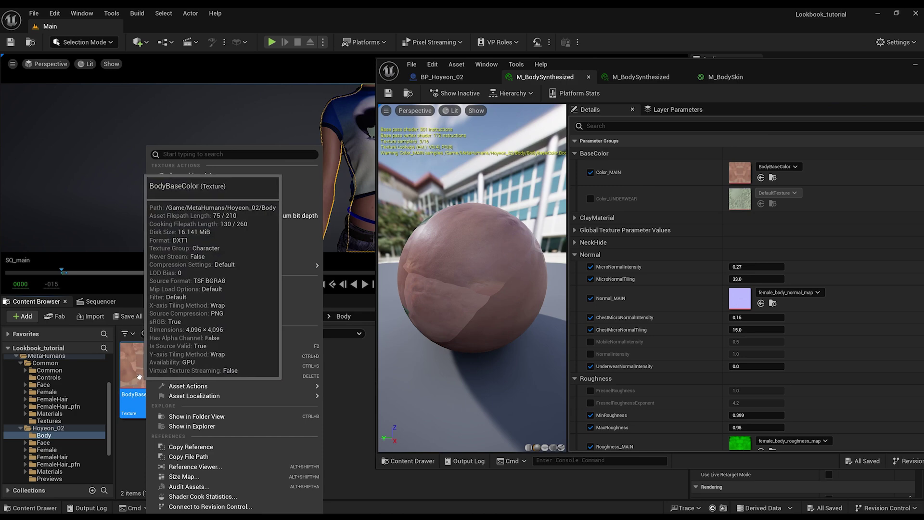
pyautogui.moveTo(231, 387)
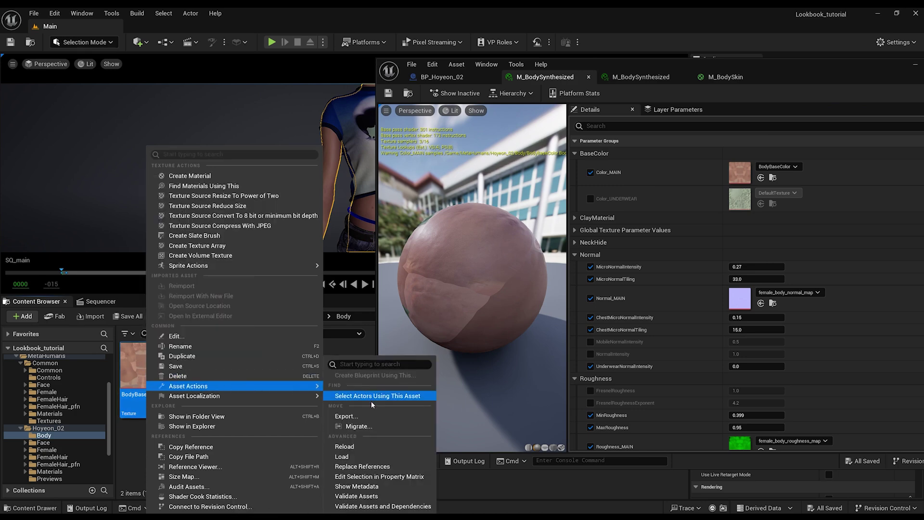
pyautogui.click(367, 416)
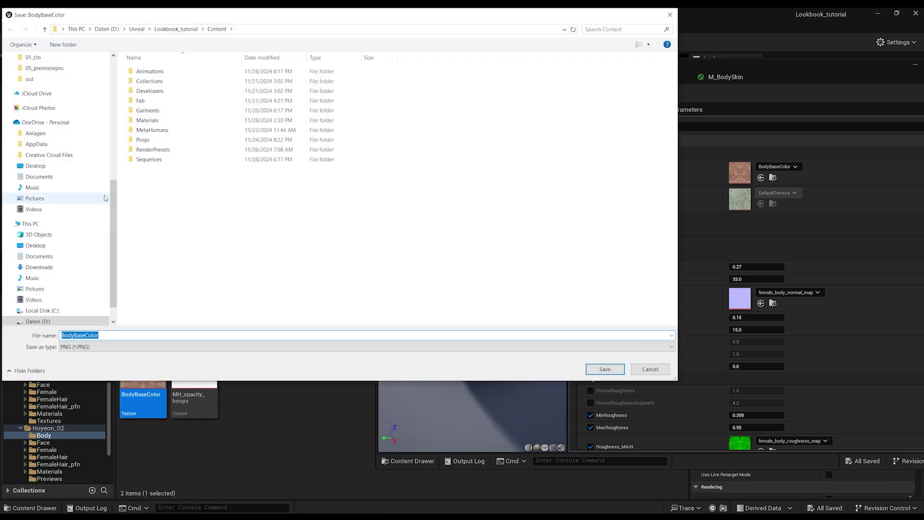
pyautogui.scroll(4, 60, 159)
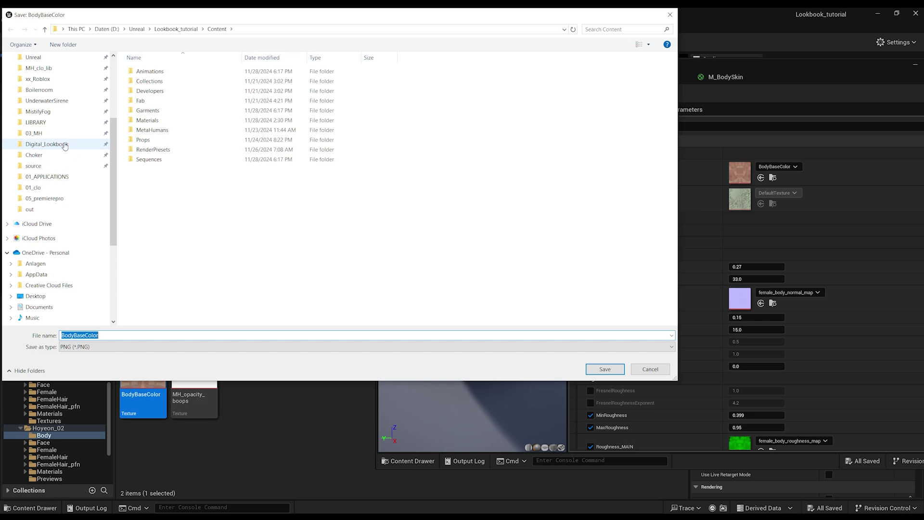
pyautogui.click(64, 145)
pyautogui.doubleClick(180, 101)
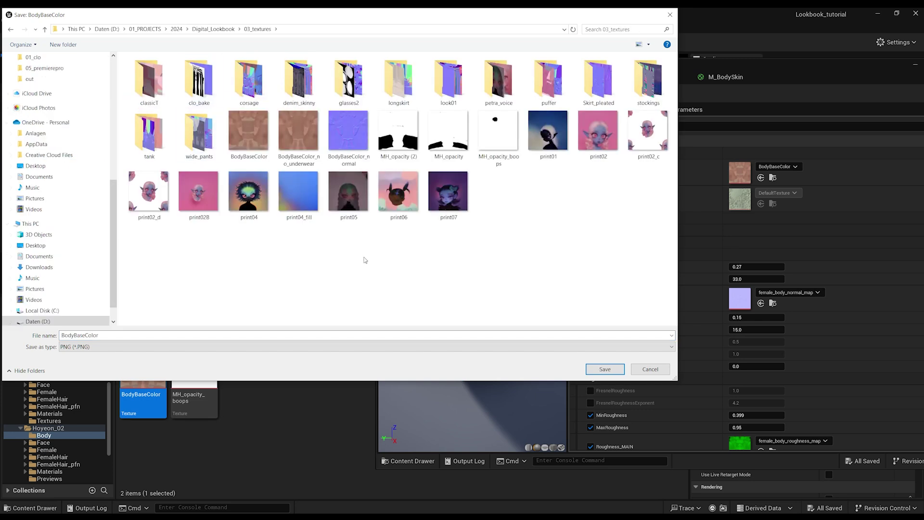
pyautogui.click(254, 131)
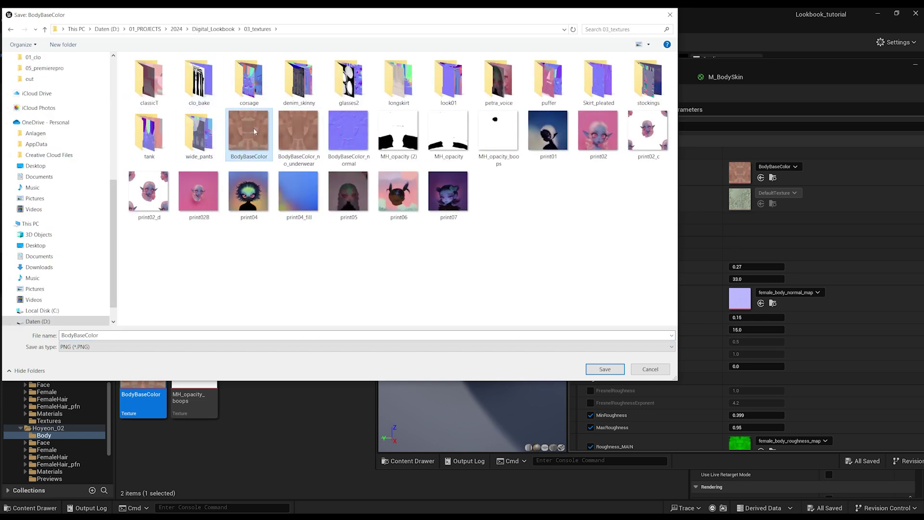
pyautogui.click(605, 369)
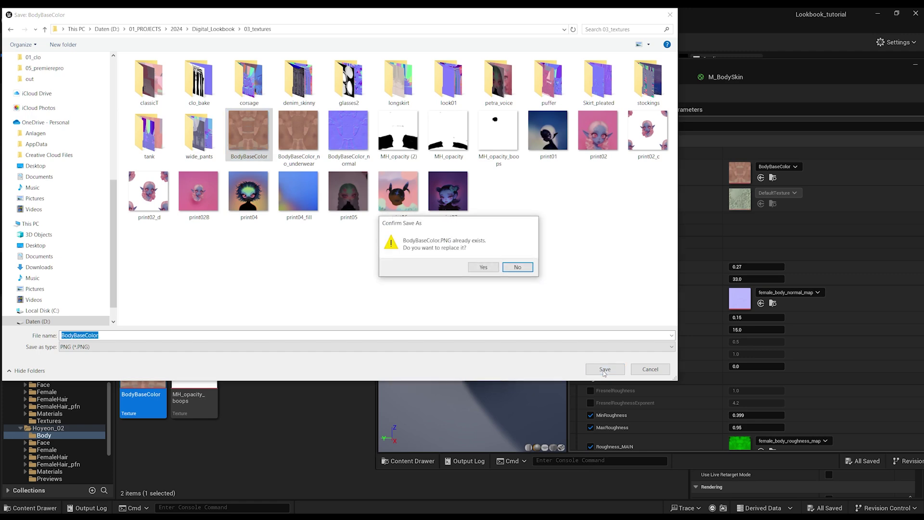
pyautogui.click(483, 268)
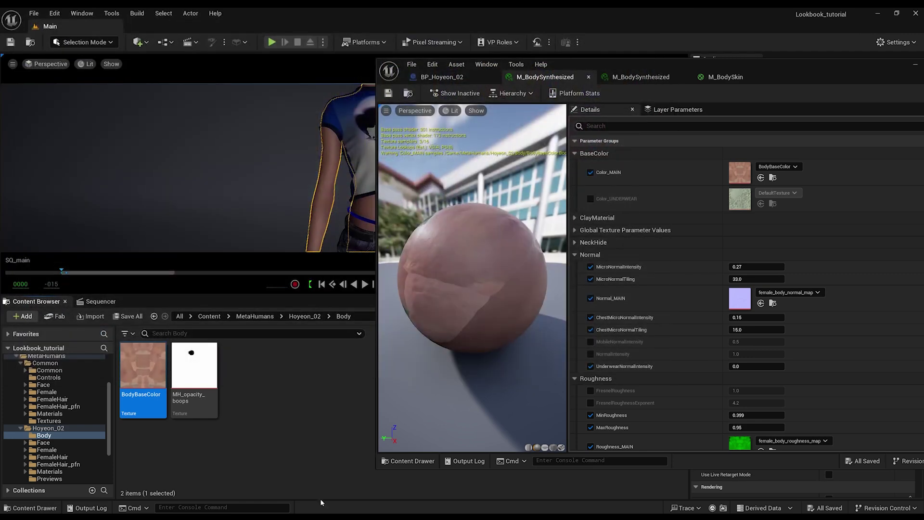
# Step: Launch Photoshop and open the exported BodyBaseColor.PNG at the chest area of the texture
pyautogui.press('super+s')
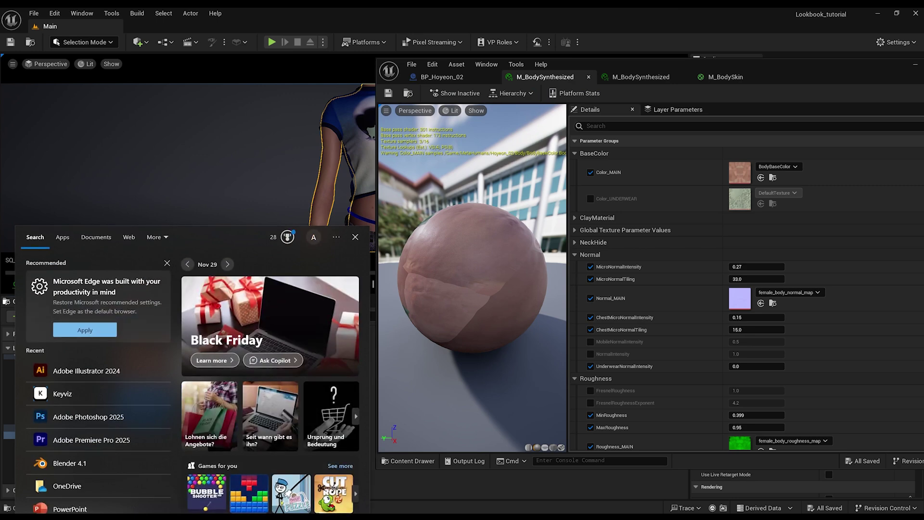
pyautogui.click(102, 419)
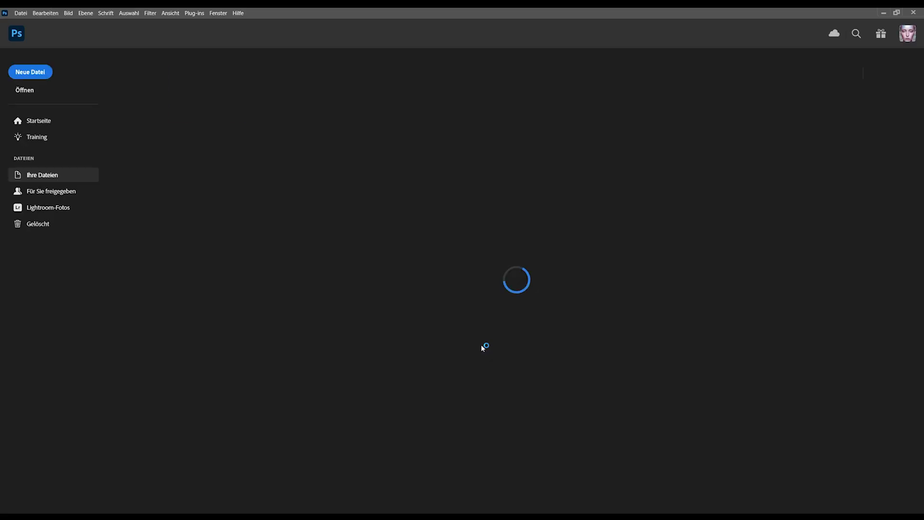
pyautogui.click(299, 517)
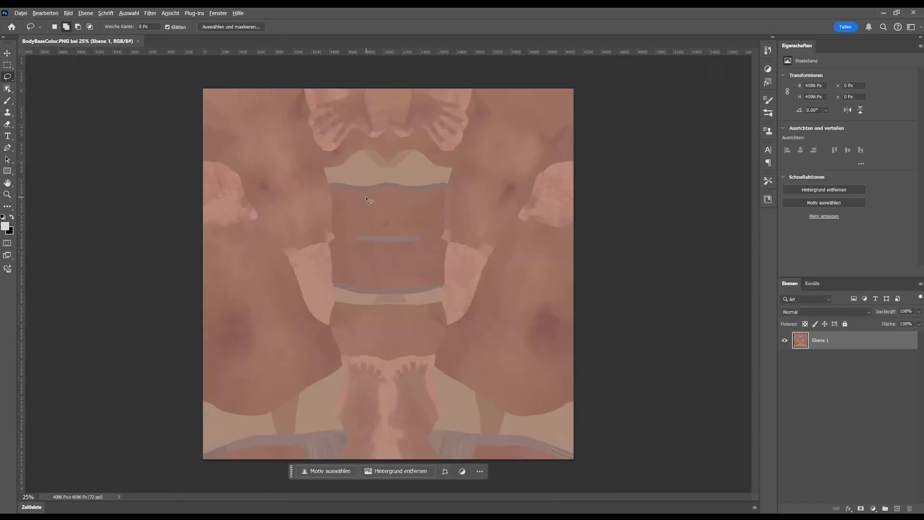
pyautogui.keyDown('alt'); pyautogui.scroll(5, 366, 199); pyautogui.keyUp('alt')
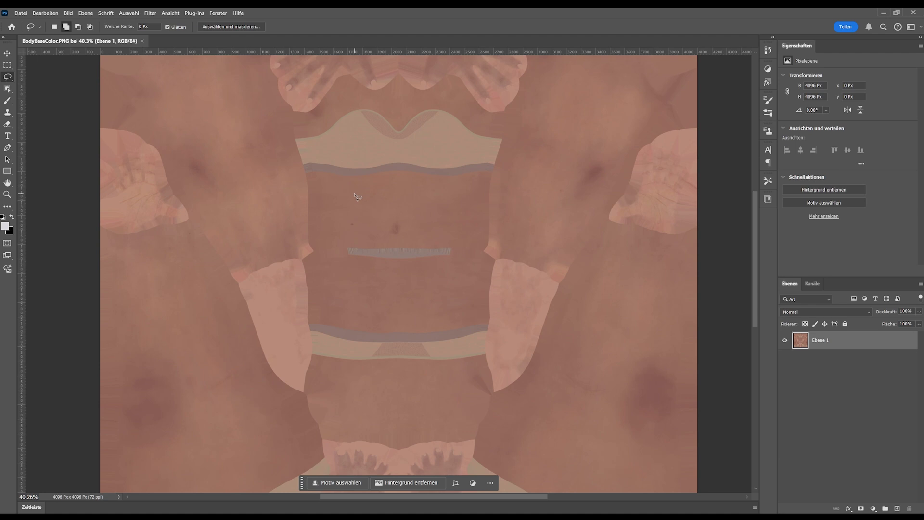
pyautogui.scroll(5, 360, 216)
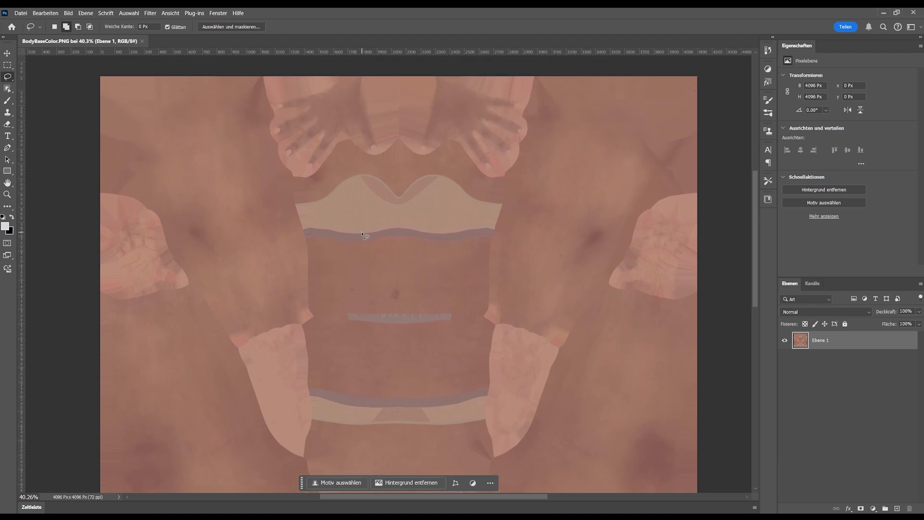
pyautogui.keyDown('alt'); pyautogui.scroll(5, 349, 311); pyautogui.keyUp('alt')
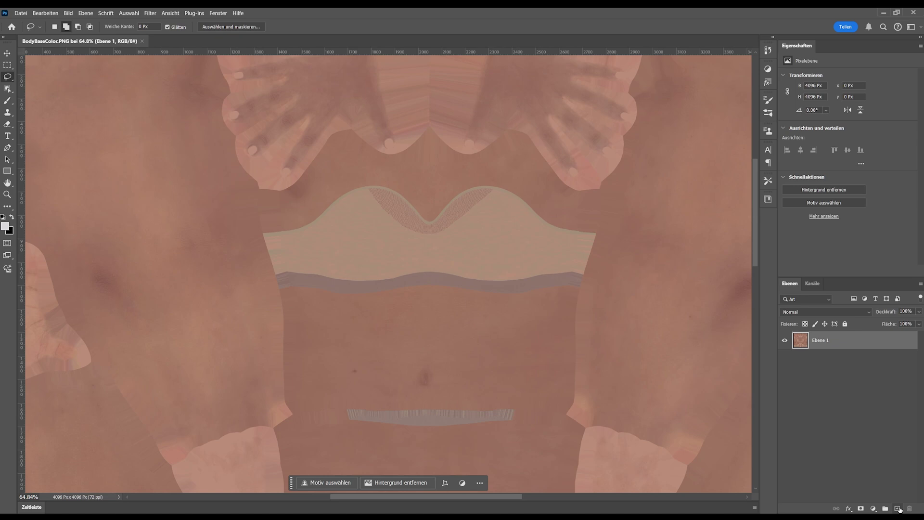
# Step: Add a layer above the body texture, fill the entire canvas with white (ffffff) and hide that layer
pyautogui.click(898, 508)
pyautogui.keyDown('alt'); pyautogui.scroll(-9, 298, 278); pyautogui.keyUp('alt')
pyautogui.click(7, 65)
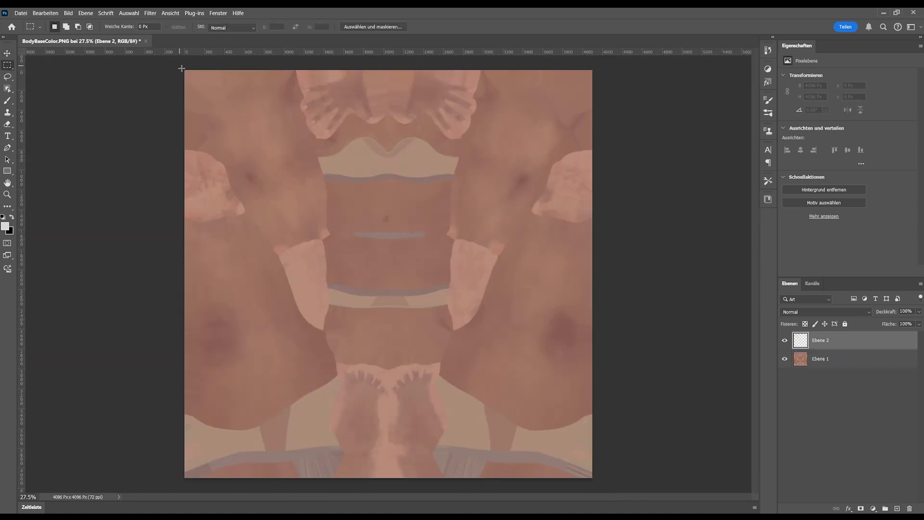
pyautogui.moveTo(181, 69); pyautogui.dragTo(671, 501)
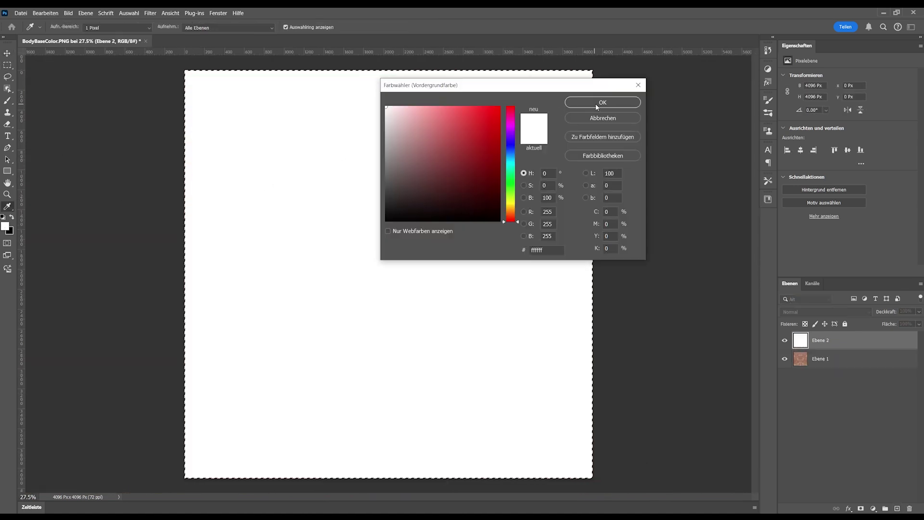
pyautogui.click(602, 102)
pyautogui.click(784, 340)
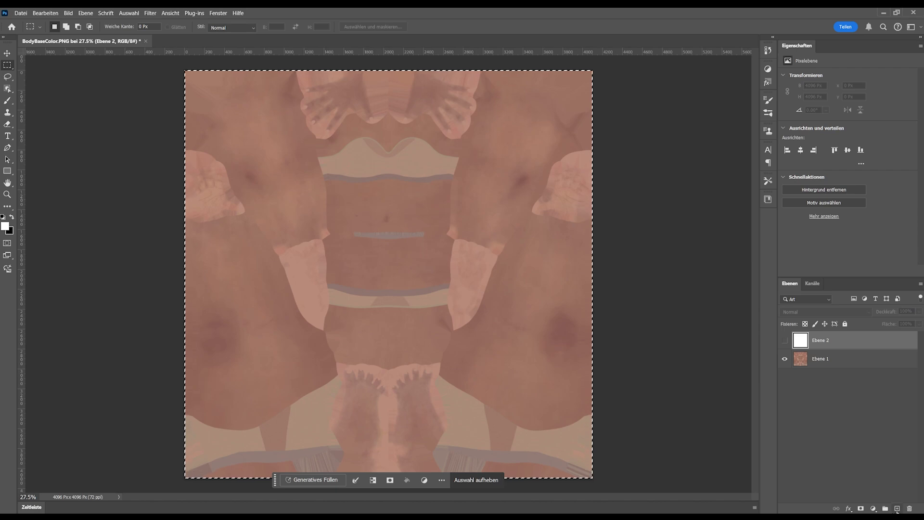
# Step: Add another empty layer on top, make black the foreground colour and clear the full-canvas selection
pyautogui.click(896, 509)
pyautogui.click(12, 217)
pyautogui.click(8, 100)
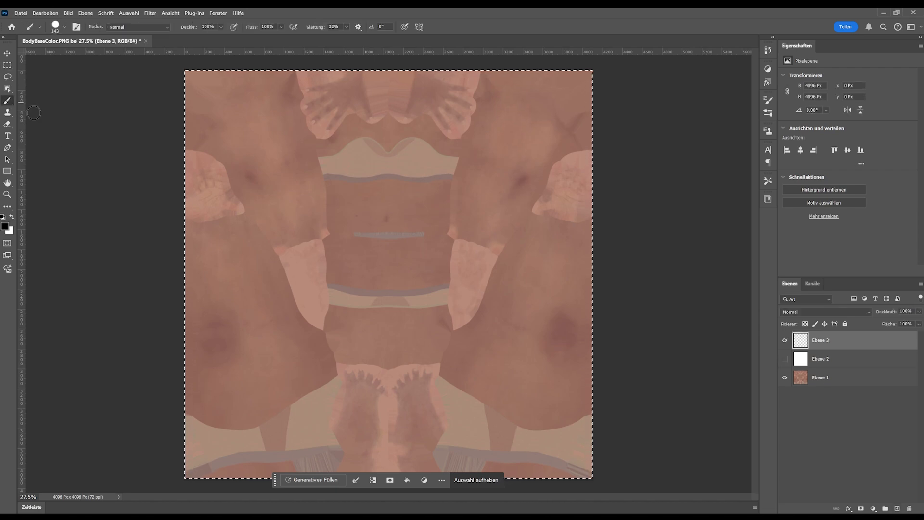
pyautogui.keyDown('alt'); pyautogui.scroll(8, 369, 217); pyautogui.keyUp('alt')
pyautogui.scroll(3, 369, 218)
pyautogui.click(7, 77)
pyautogui.keyDown('alt'); pyautogui.scroll(-9, 297, 235); pyautogui.keyUp('alt')
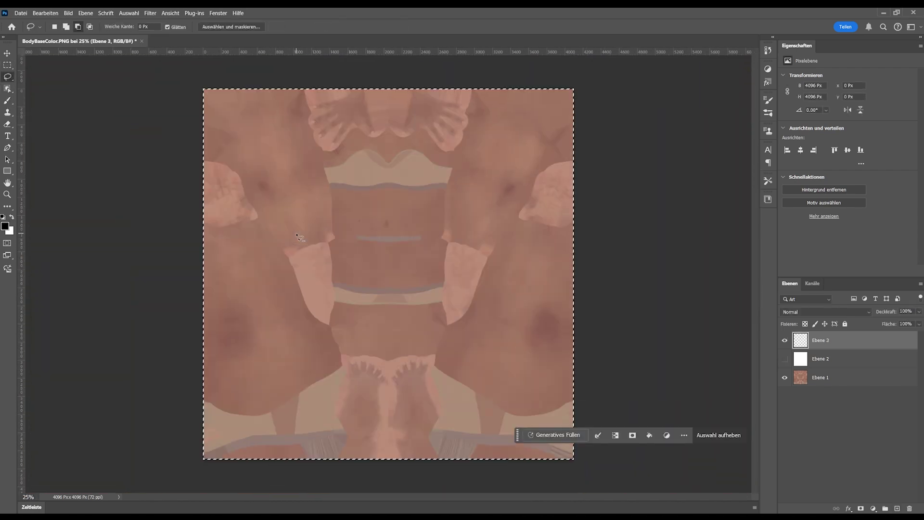
pyautogui.hotkey('ctrl', 'd')
# Step: Outline the left half of the bra area with the Polygonal Lasso, about 731 by 459 px
pyautogui.keyDown('alt'); pyautogui.scroll(8, 270, 202); pyautogui.keyUp('alt')
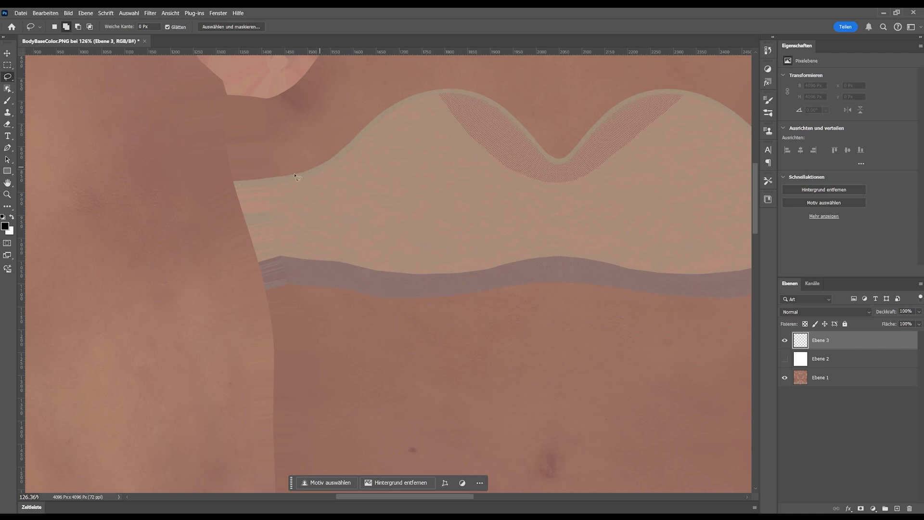
pyautogui.moveTo(244, 182); pyautogui.dragTo(289, 178)
pyautogui.rightClick(8, 79)
pyautogui.click(45, 87)
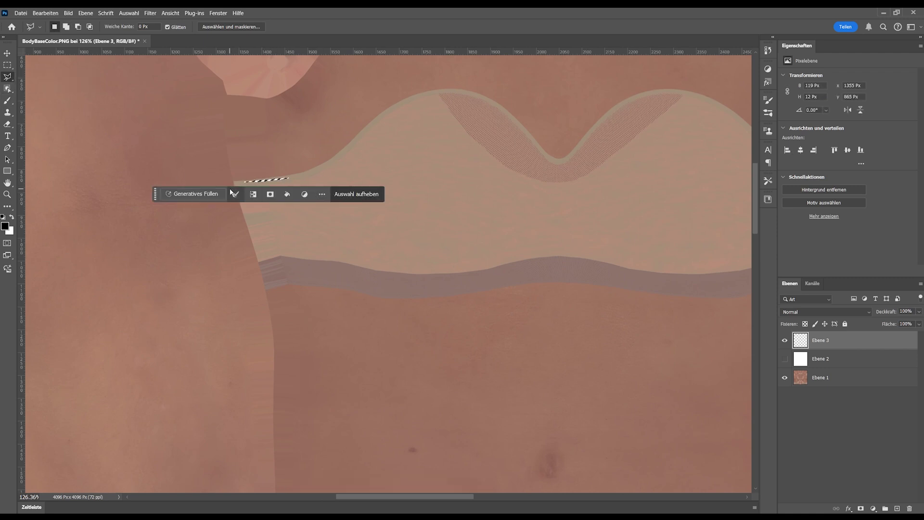
pyautogui.click(234, 180)
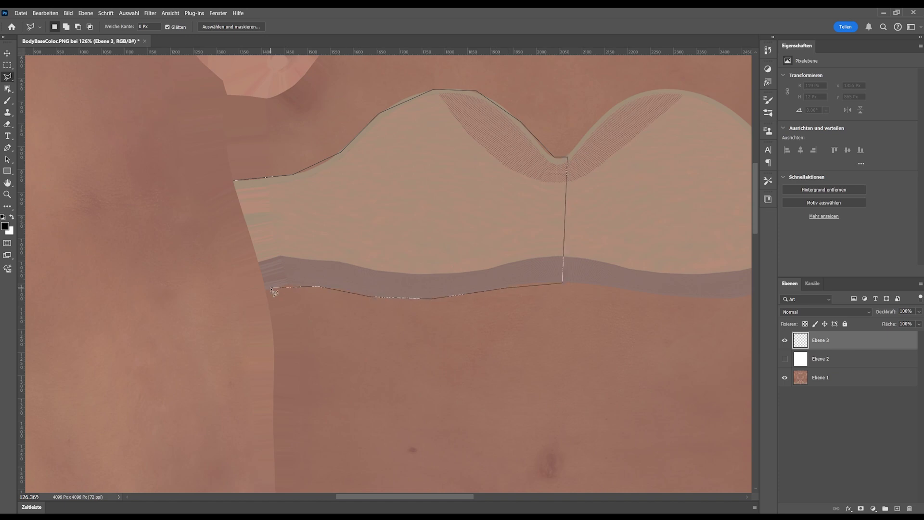
pyautogui.click(235, 180)
pyautogui.scroll(-1, 231, 179)
# Step: Add the right half of the bra area to the selection, extending it to about 1423 by 461 px
pyautogui.click(66, 26)
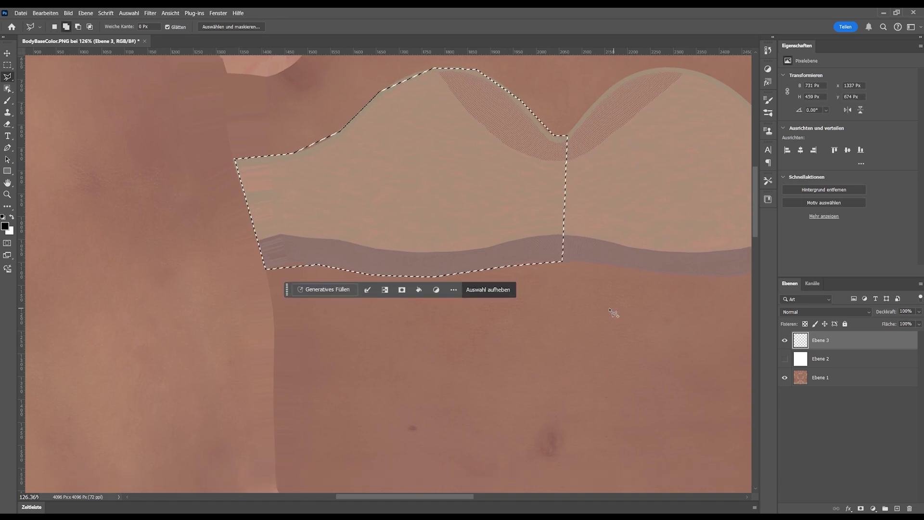
pyautogui.scroll(-1, 596, 313)
pyautogui.scroll(3, 587, 306)
pyautogui.hscroll(5, 585, 298)
pyautogui.click(357, 208)
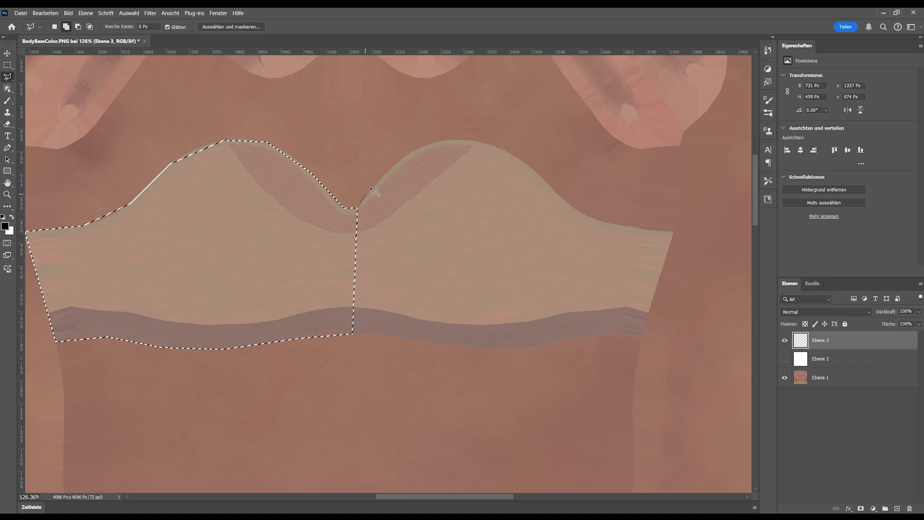
pyautogui.click(424, 144)
pyautogui.click(461, 139)
pyautogui.click(500, 148)
pyautogui.click(539, 176)
pyautogui.click(582, 214)
pyautogui.click(640, 229)
pyautogui.click(673, 231)
pyautogui.click(641, 339)
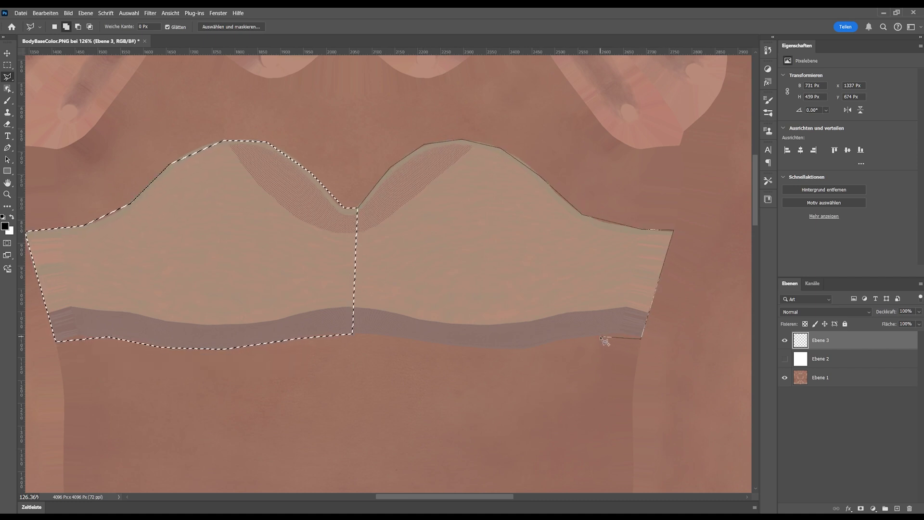
pyautogui.click(600, 336)
pyautogui.click(528, 347)
pyautogui.click(353, 333)
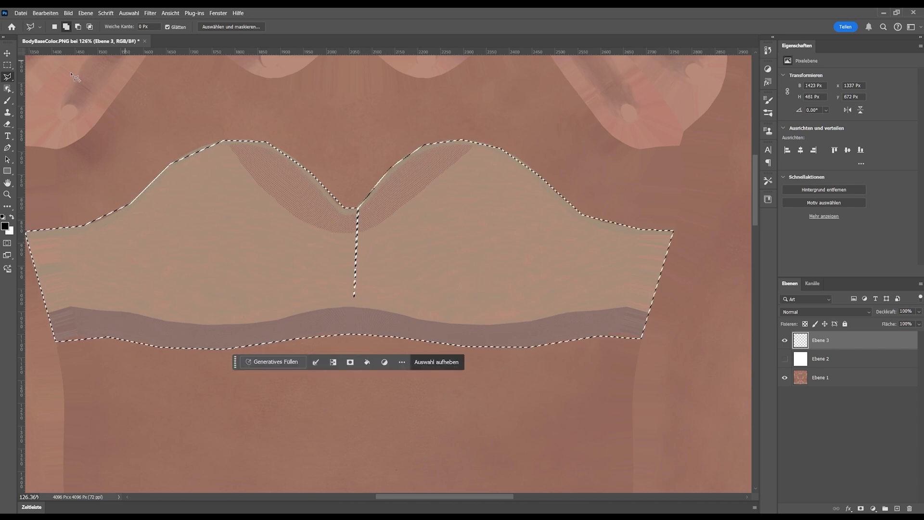
# Step: Add a narrow polygonal area over the centre gap to the selection so both bra halves merge
pyautogui.click(355, 210)
pyautogui.click(382, 208)
pyautogui.click(372, 315)
pyautogui.click(320, 299)
pyautogui.click(338, 218)
pyautogui.click(355, 210)
pyautogui.scroll(-1, 347, 218)
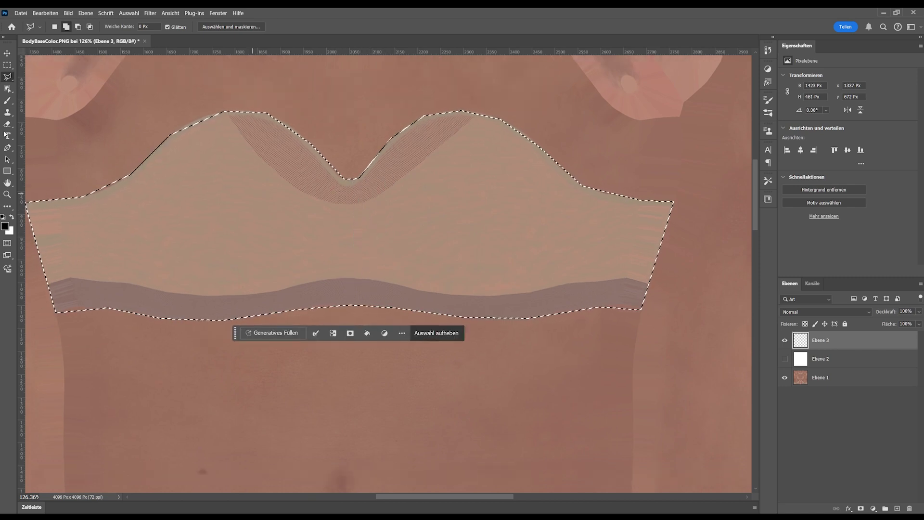
# Step: Fill the bra-shaped selection with black on the top layer and show the white layer beneath it
pyautogui.hotkey('shift', 'F5')
pyautogui.click(426, 110)
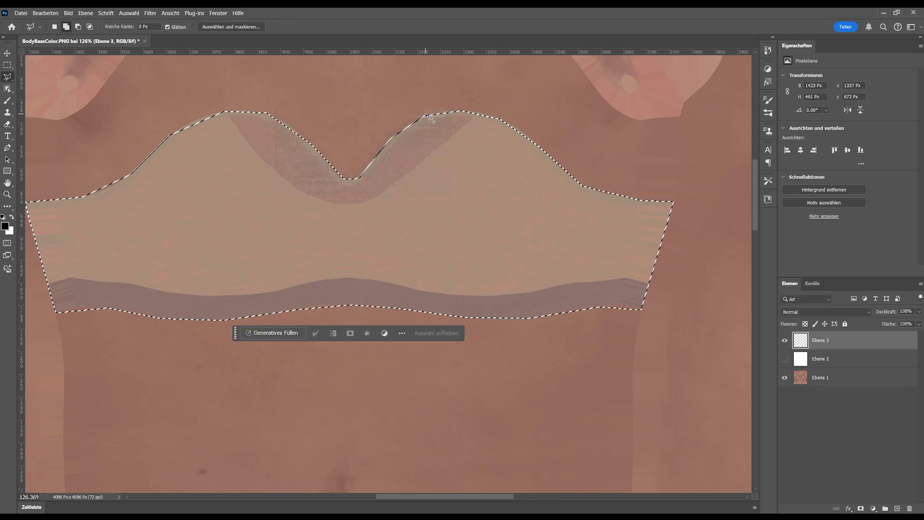
pyautogui.keyDown('alt'); pyautogui.scroll(-5, 476, 243); pyautogui.keyUp('alt')
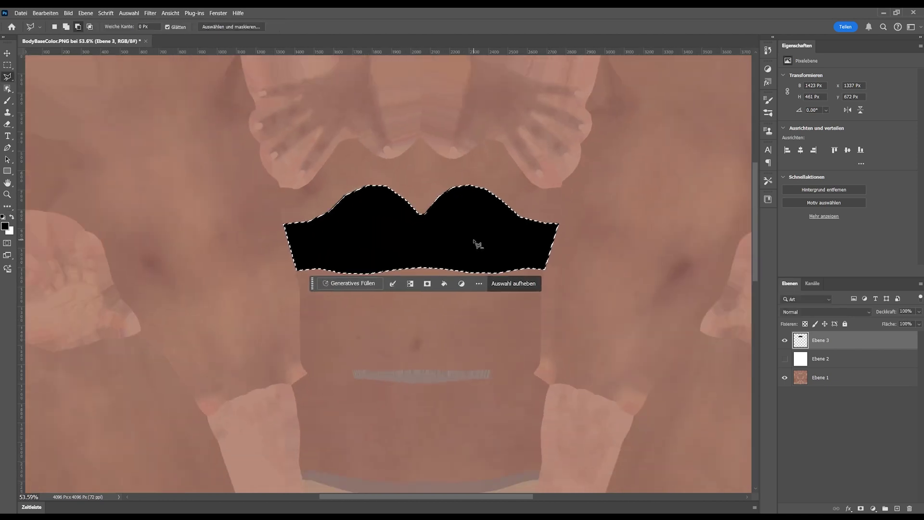
pyautogui.keyDown('alt'); pyautogui.scroll(-1, 476, 244); pyautogui.keyUp('alt')
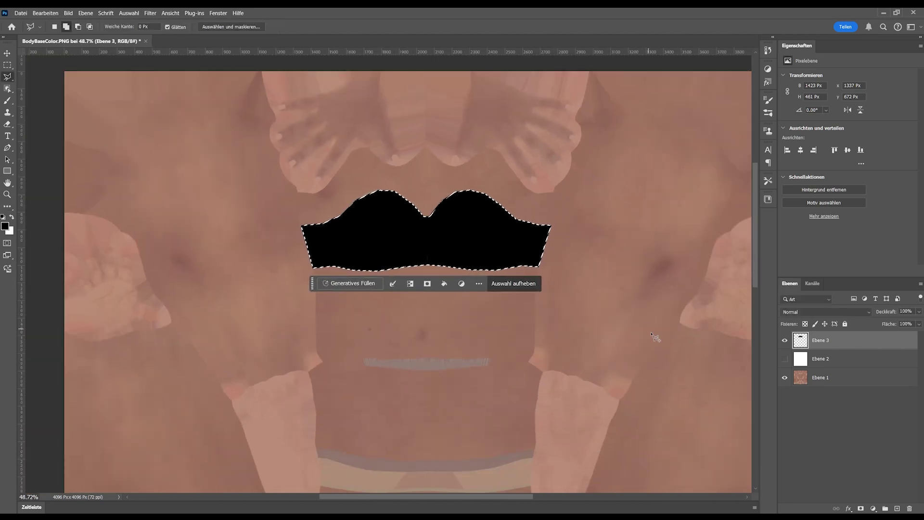
pyautogui.click(785, 359)
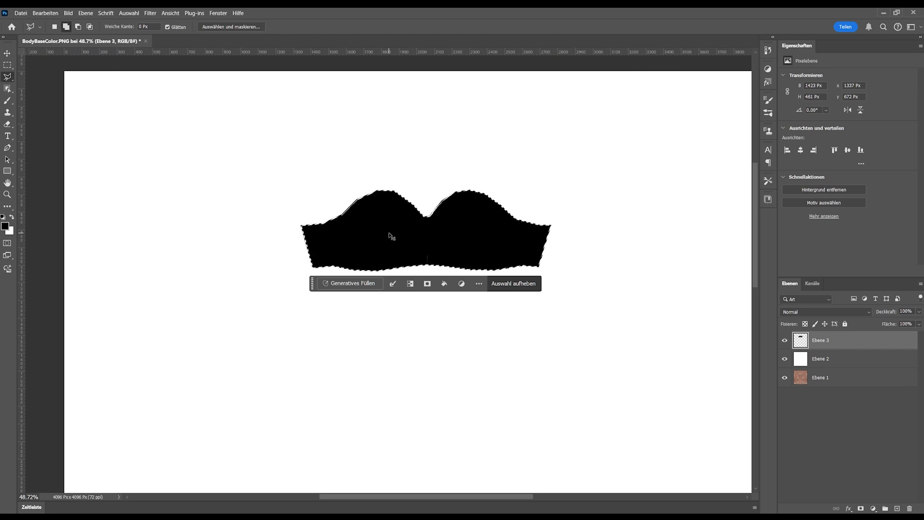
pyautogui.keyDown('ctrl'); pyautogui.scroll(-1, 390, 235); pyautogui.keyUp('ctrl')
pyautogui.keyDown('alt'); pyautogui.scroll(-3, 390, 236); pyautogui.keyUp('alt')
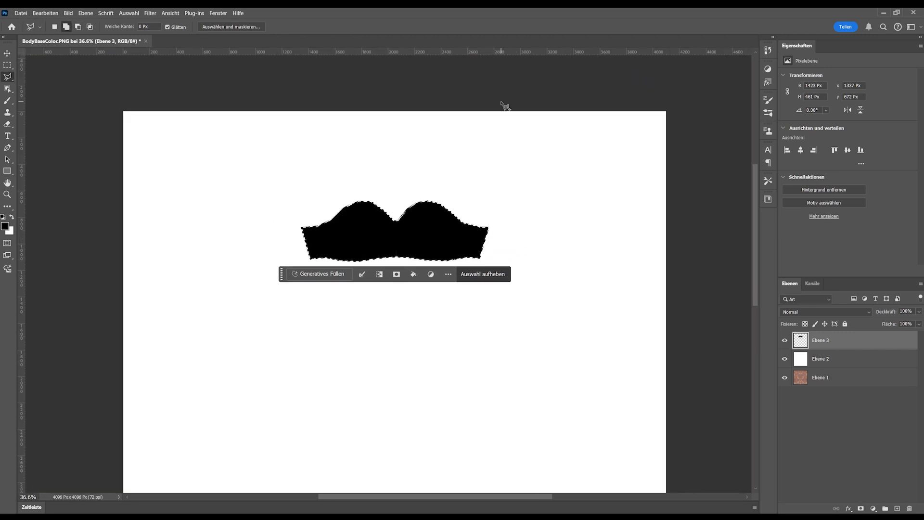
# Step: Export the mask as a PNG at 1080 × 1080 px
pyautogui.hotkey('ctrl', 'alt', 'shift', 'w')
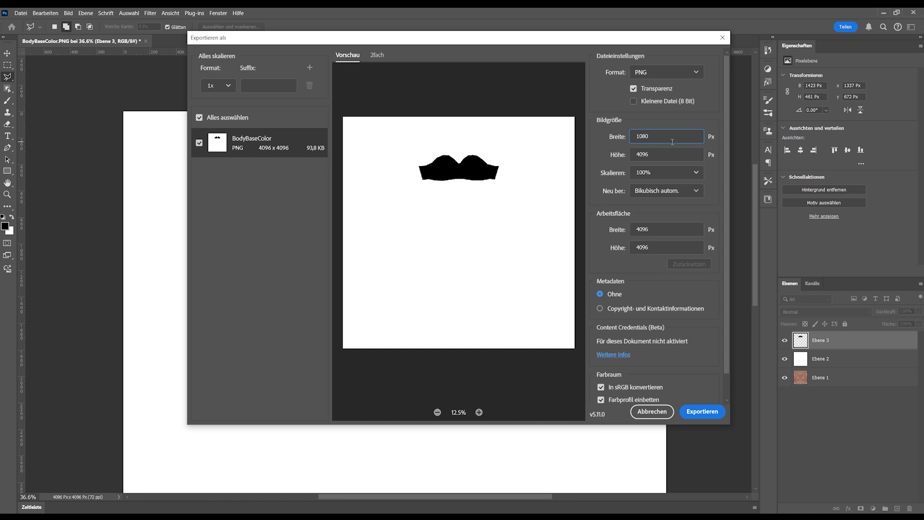
pyautogui.click(654, 156)
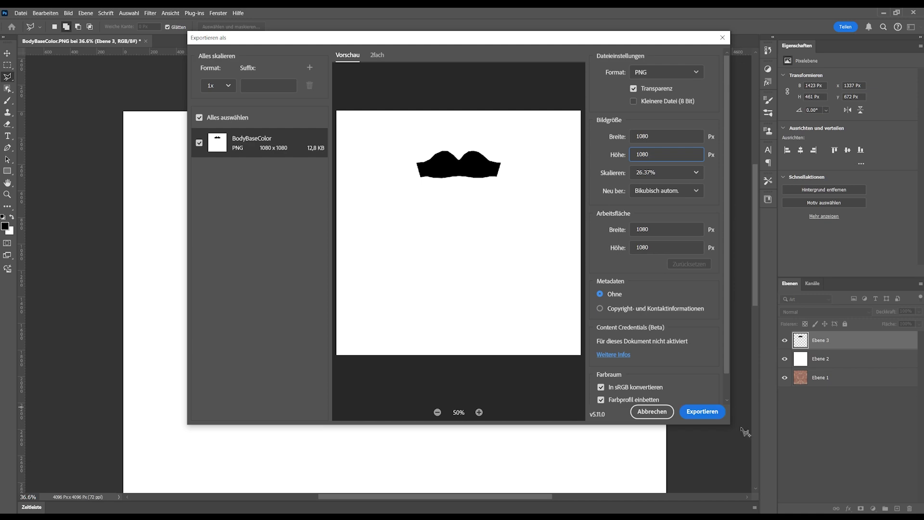
pyautogui.click(691, 417)
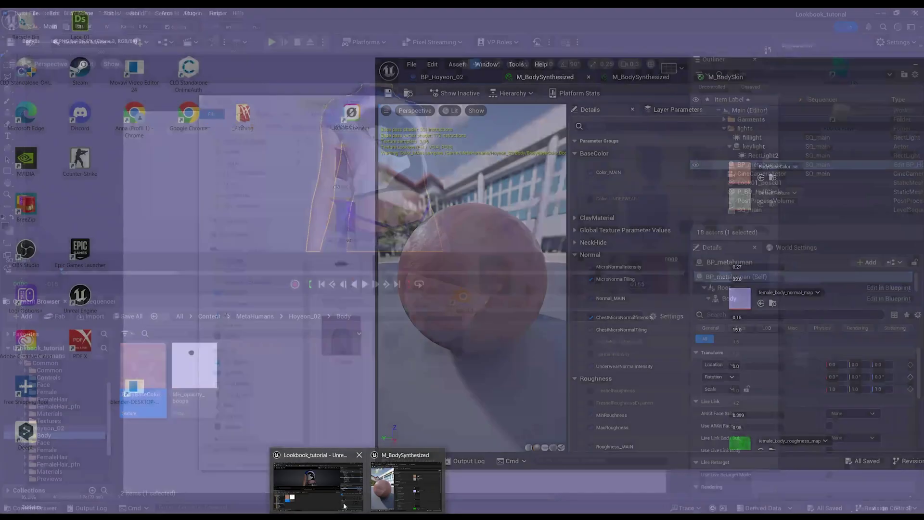
# Step: Switch to Unreal Engine and import MH_opacity_boops from the 03_textures folder into the MetaHuman's Body folder, replacing the existing texture
pyautogui.click(313, 500)
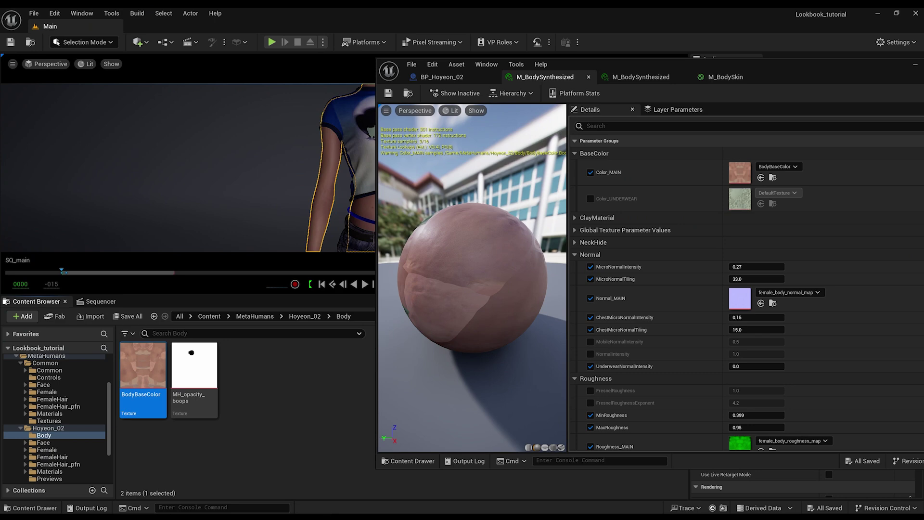
pyautogui.moveTo(308, 517)
pyautogui.click(308, 489)
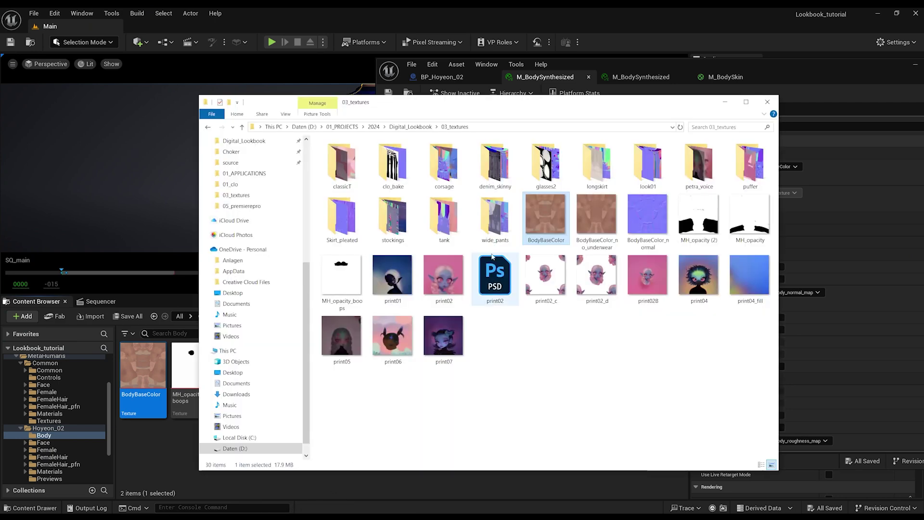
pyautogui.moveTo(339, 278); pyautogui.dragTo(159, 451)
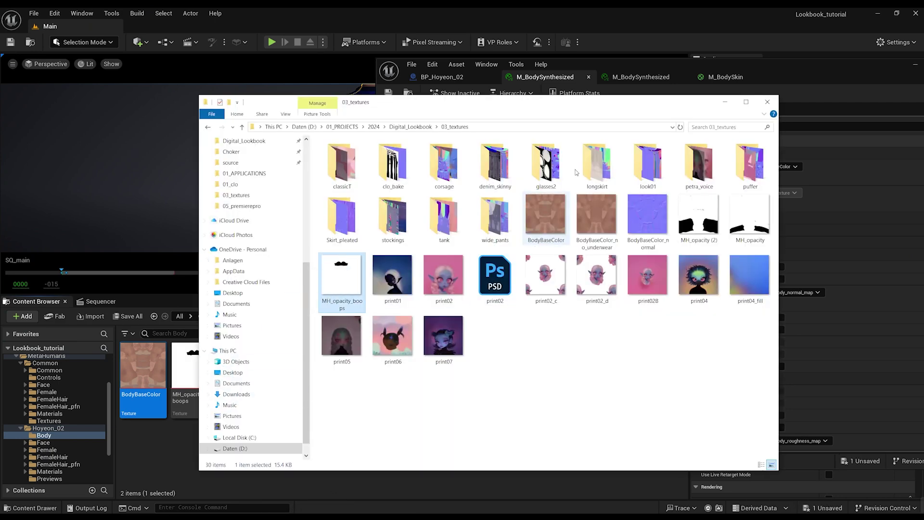
pyautogui.click(724, 104)
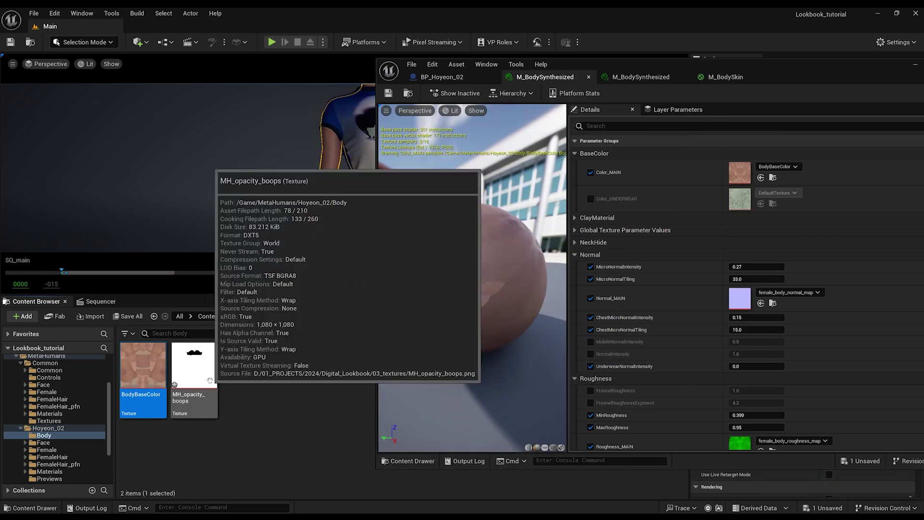
# Step: Add the MH_opacity_boops texture to the M_BodySkin graph, connect its RGB output to Opacity Mask and apply the material
pyautogui.click(725, 77)
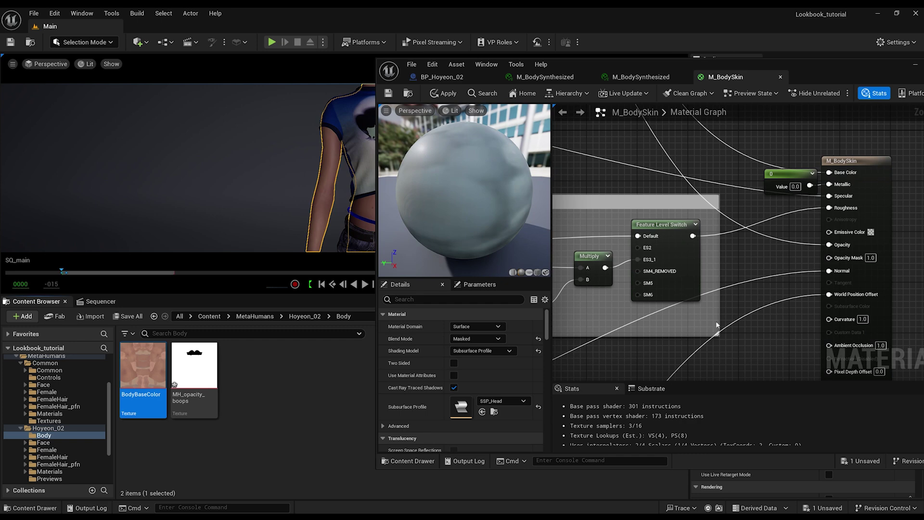
pyautogui.moveTo(192, 369); pyautogui.dragTo(828, 257)
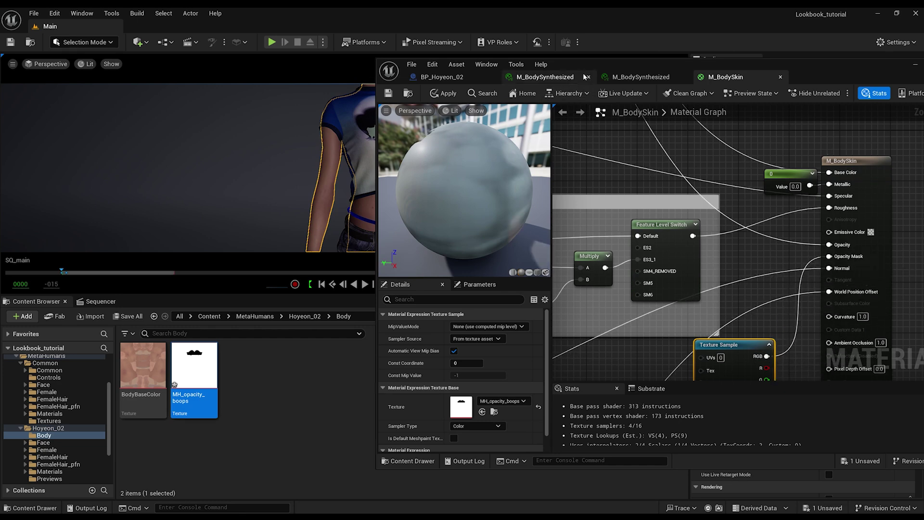
pyautogui.moveTo(583, 71); pyautogui.dragTo(667, 70)
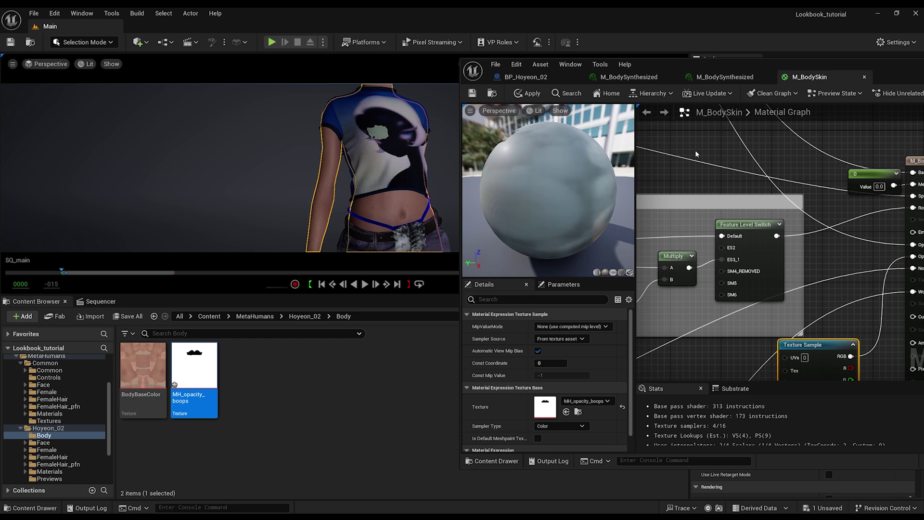
pyautogui.click(531, 93)
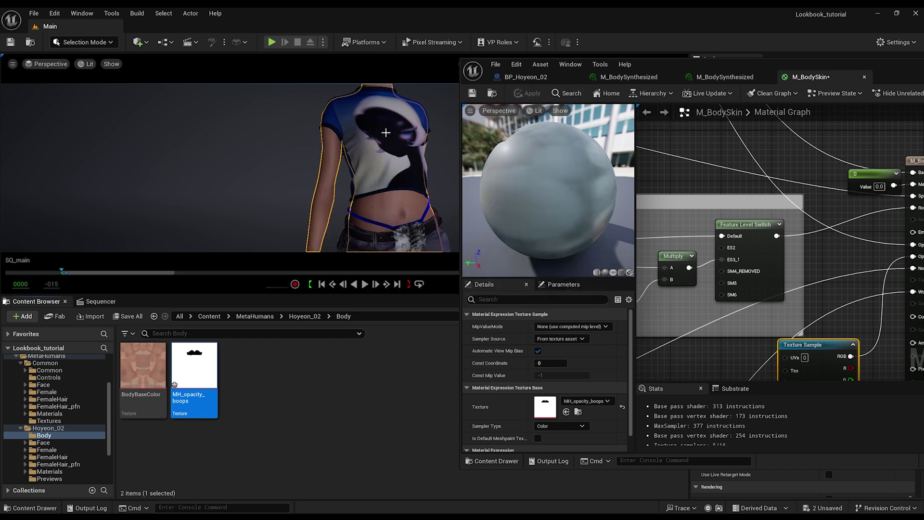
pyautogui.press('f')
pyautogui.scroll(-5, 370, 136)
pyautogui.moveTo(380, 131); pyautogui.dragTo(381, 133, button='right')
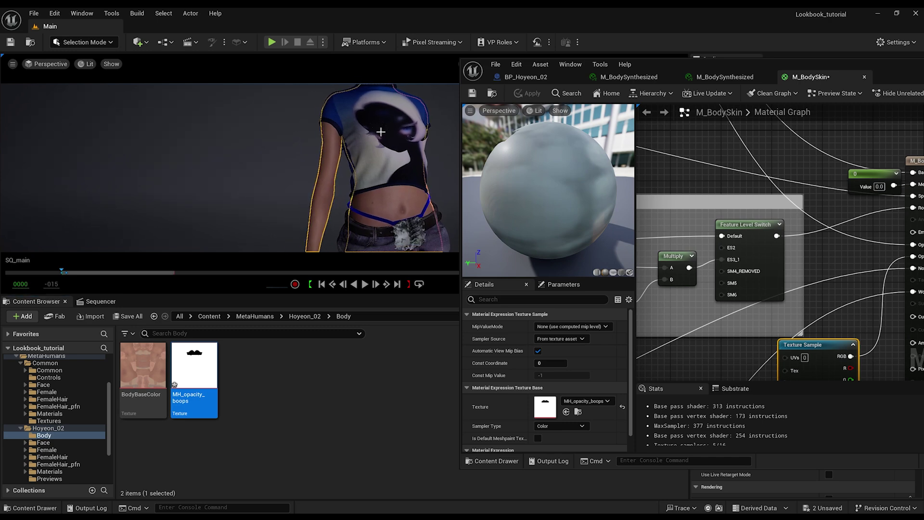
# Step: Save the M_BodySkin material and close the material editor window
pyautogui.click(473, 94)
pyautogui.moveTo(744, 64); pyautogui.dragTo(542, 96)
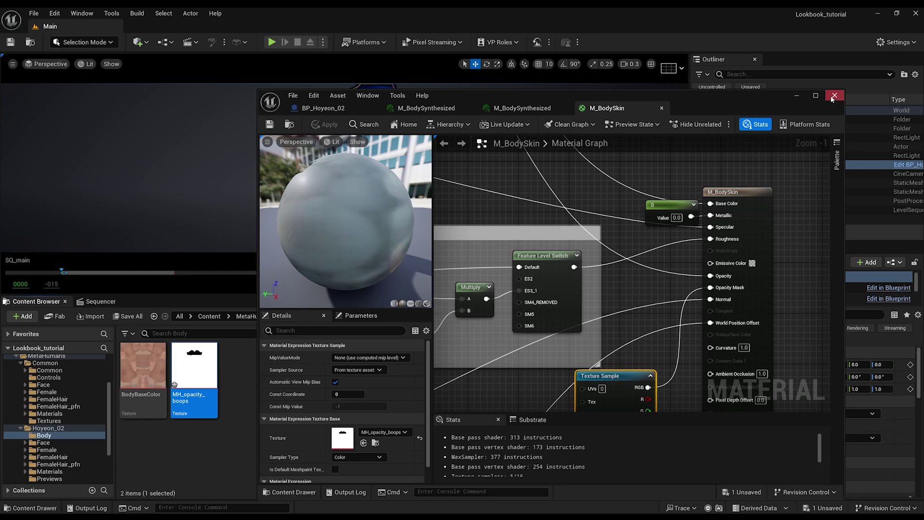
pyautogui.click(834, 95)
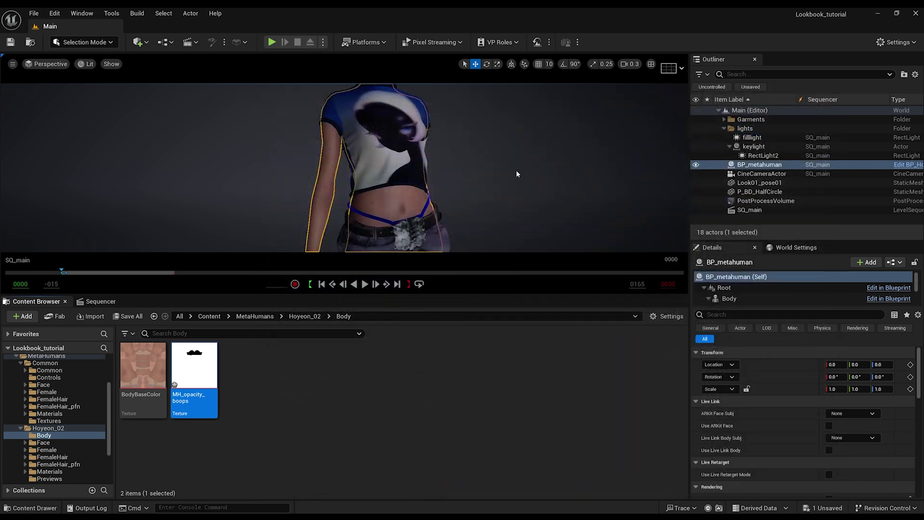
pyautogui.scroll(-6, 393, 165)
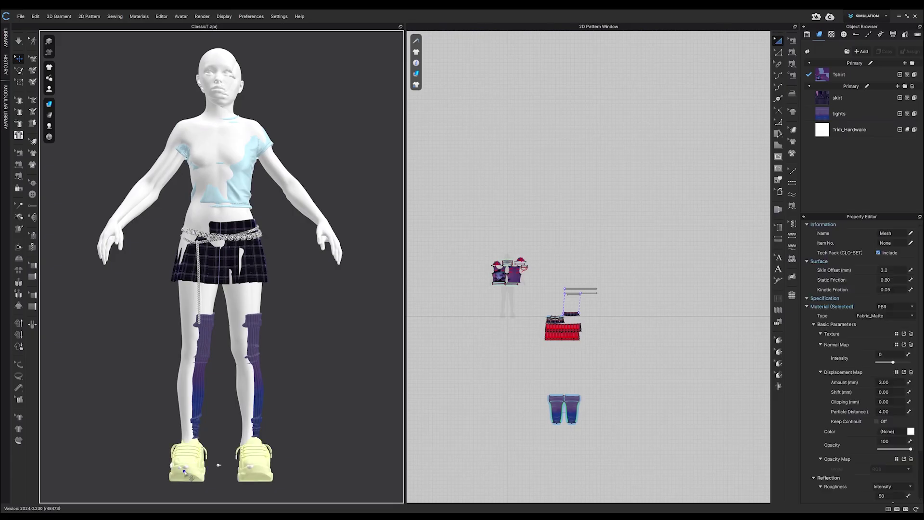
# Step: Switch to CLO, select all T-shirt pattern pieces, simulate the shirt on the avatar and pull its fabric into place
pyautogui.hotkey('ctrl', 'a')
pyautogui.moveTo(480, 250); pyautogui.dragTo(553, 300)
pyautogui.press('4')
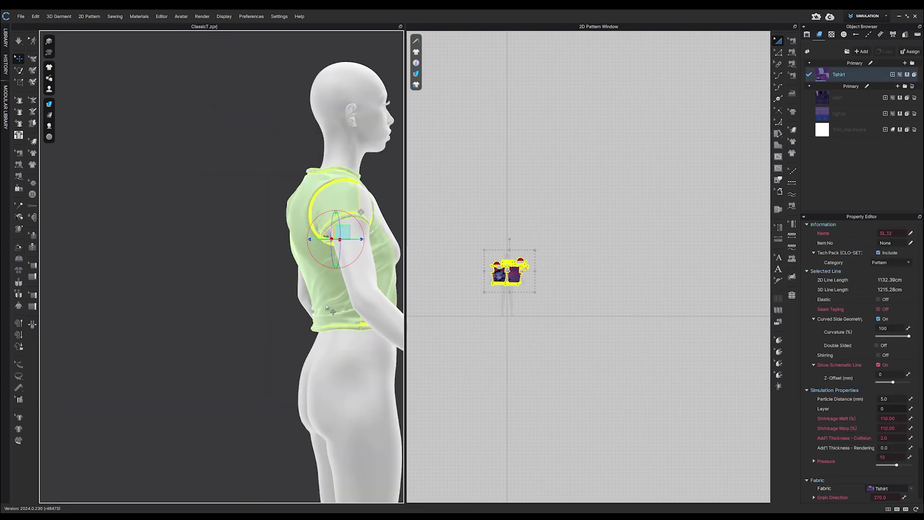
pyautogui.scroll(-4, 231, 164)
pyautogui.moveTo(221, 145); pyautogui.dragTo(231, 145)
pyautogui.press('space')
pyautogui.moveTo(195, 215); pyautogui.dragTo(184, 220)
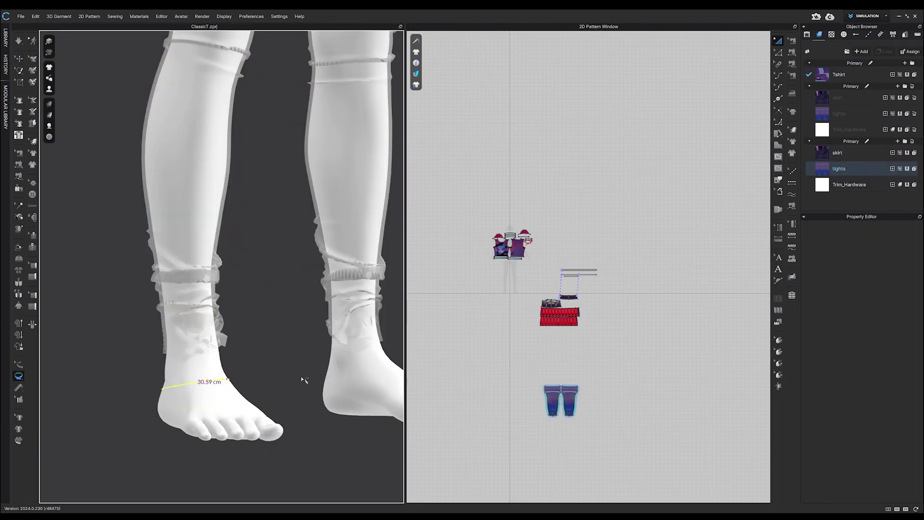
# Step: Attach the tights' lower hem to the measuring tape around the avatar's ankle and simulate the garments
pyautogui.click(19, 399)
pyautogui.click(270, 374)
pyautogui.press('space')
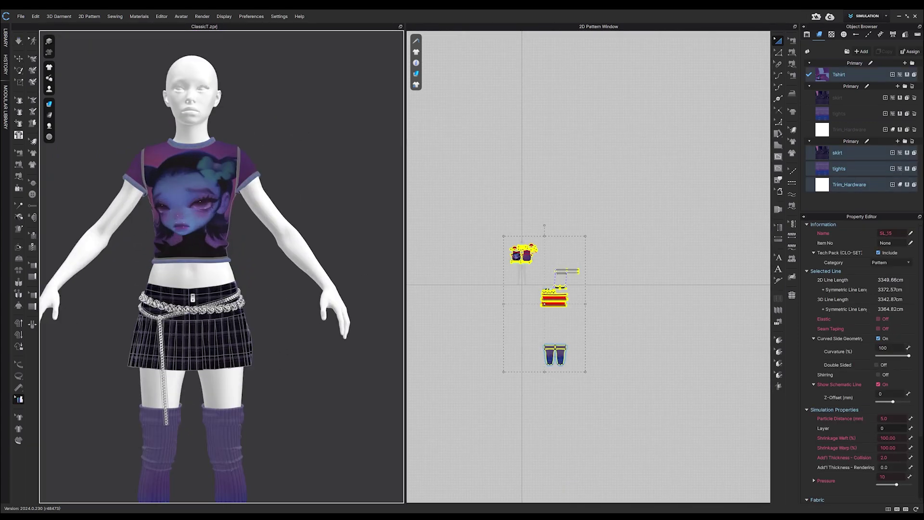
# Step: Load the MH_pose05.pos pose file onto the avatar
pyautogui.click(21, 15)
pyautogui.click(135, 106)
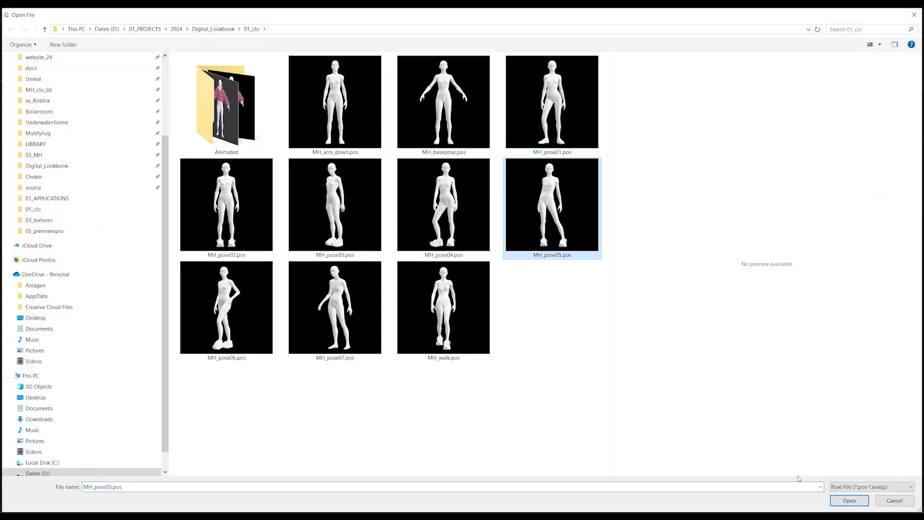
pyautogui.click(849, 500)
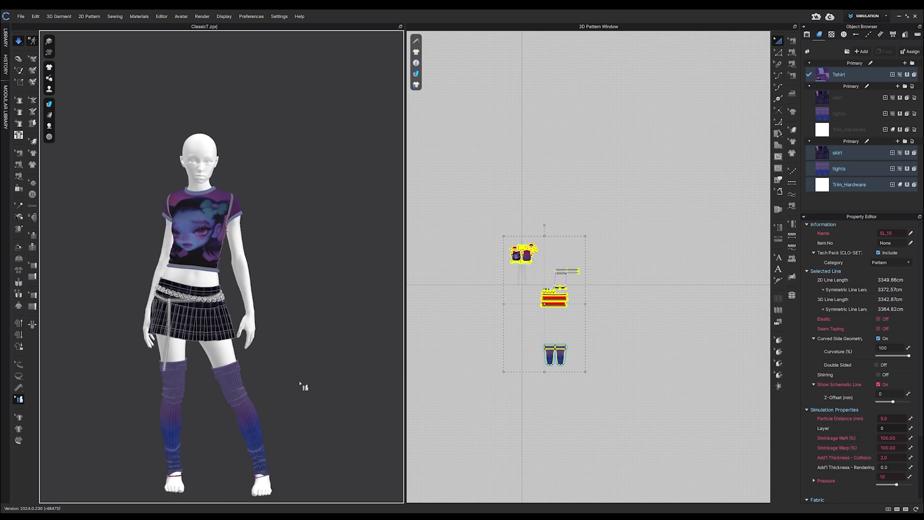
# Step: Select the T-shirt pattern pieces, freeze them and show the avatar's joints
pyautogui.scroll(3, 232, 259)
pyautogui.click(674, 220)
pyautogui.moveTo(501, 231); pyautogui.dragTo(546, 270)
pyautogui.hotkey('ctrl', 'k')
pyautogui.hotkey('shift', 'x')
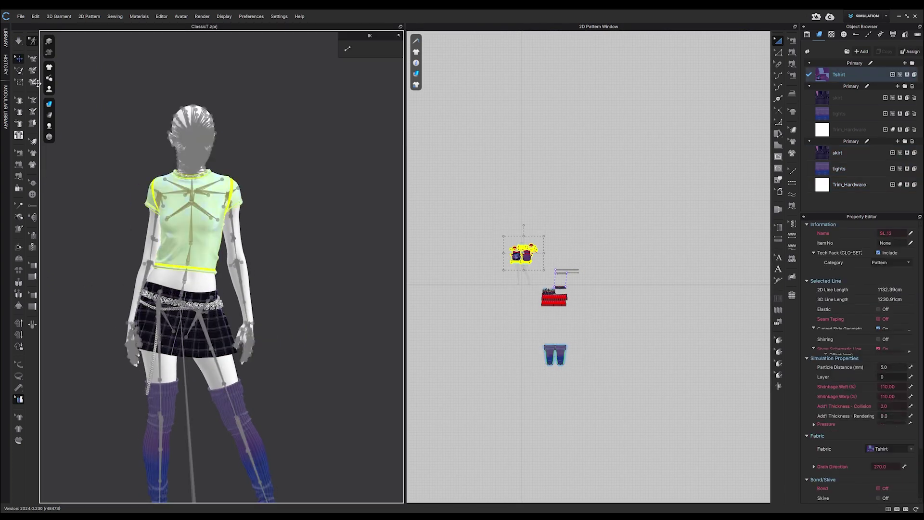
# Step: Rotate the avatar's right arm slightly away from the body by its joint and simulate the garments
pyautogui.click(159, 195)
pyautogui.moveTo(138, 203); pyautogui.dragTo(136, 196)
pyautogui.press('2')
pyautogui.press('space')
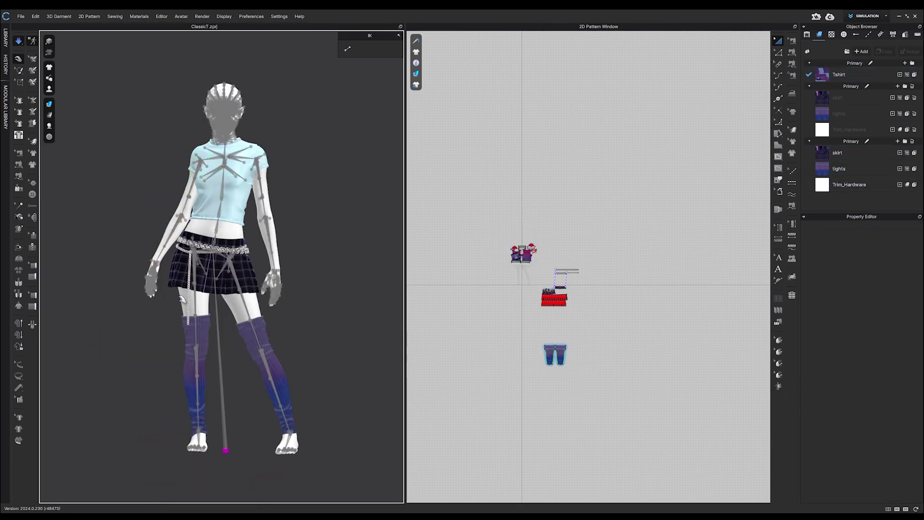
pyautogui.press('space')
# Step: Hide the avatar's joints, unfreeze all pattern pieces and clear the selection
pyautogui.hotkey('shift', 'x')
pyautogui.hotkey('ctrl', 'a')
pyautogui.hotkey('ctrl', 'k')
pyautogui.click(338, 285)
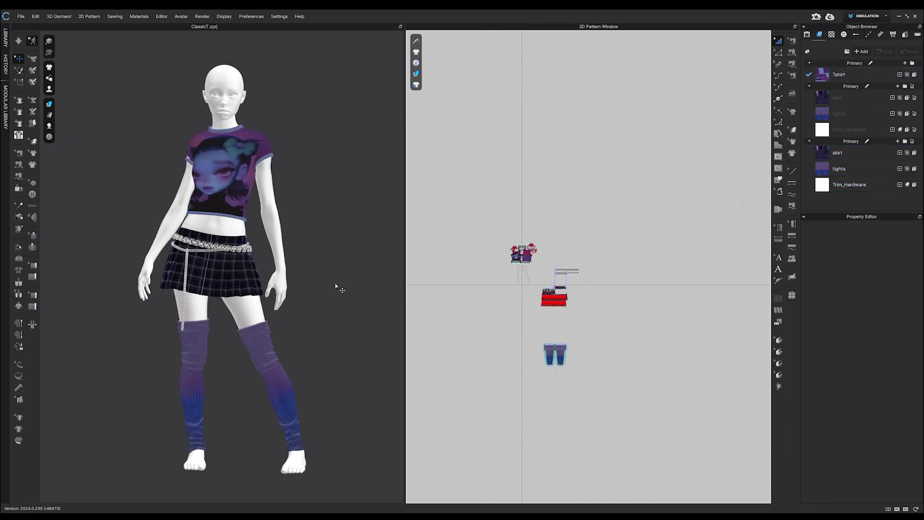
# Step: Switch to Unreal Engine, request a garment update in the CLO/MD LiveSync Editor and select the synced garment
pyautogui.click(357, 517)
pyautogui.click(318, 485)
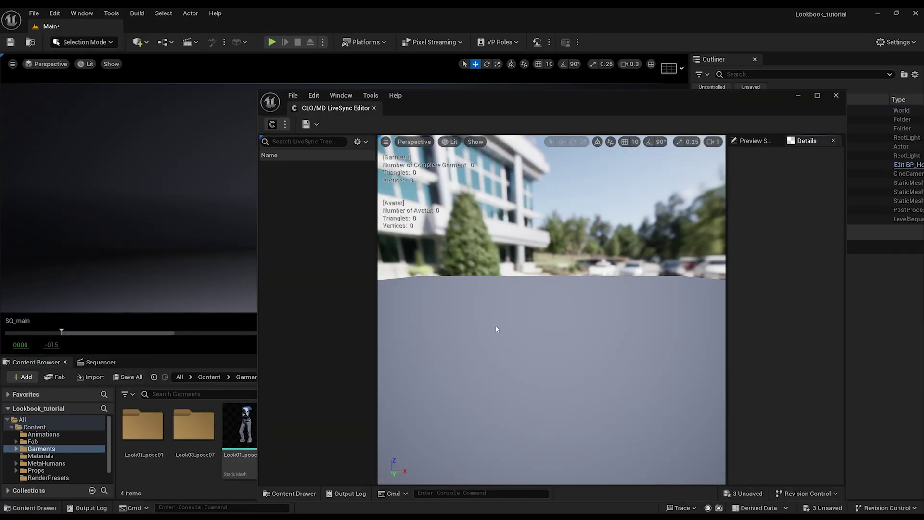
pyautogui.click(272, 125)
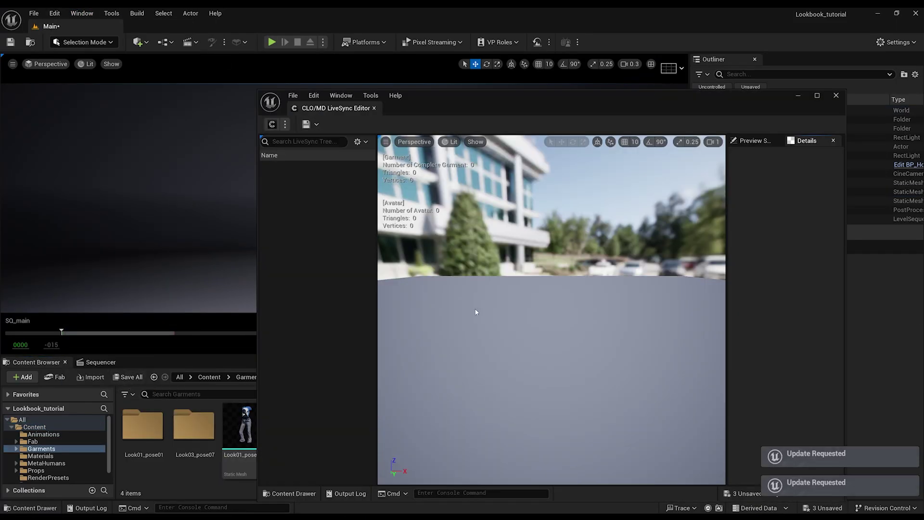
pyautogui.click(288, 166)
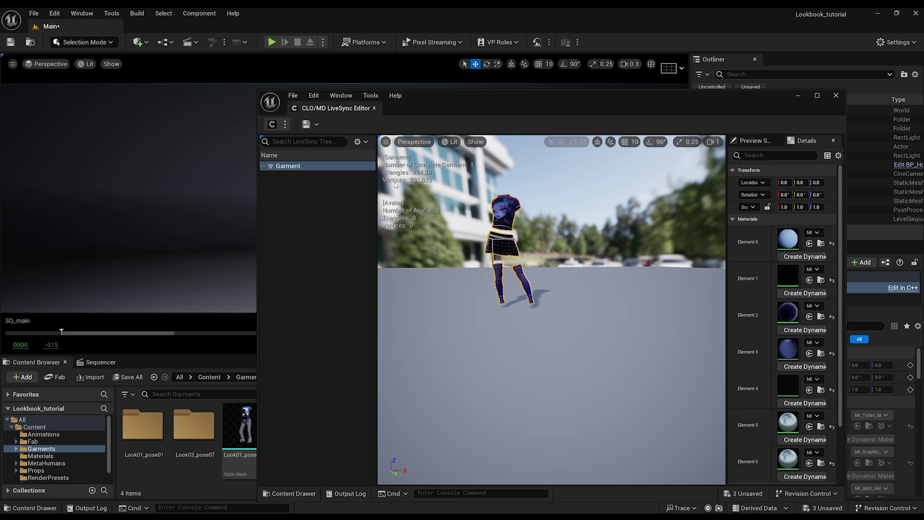
# Step: Save the synced garment as a static mesh named Look03_pose05 in the Garments folder
pyautogui.click(307, 124)
pyautogui.click(327, 149)
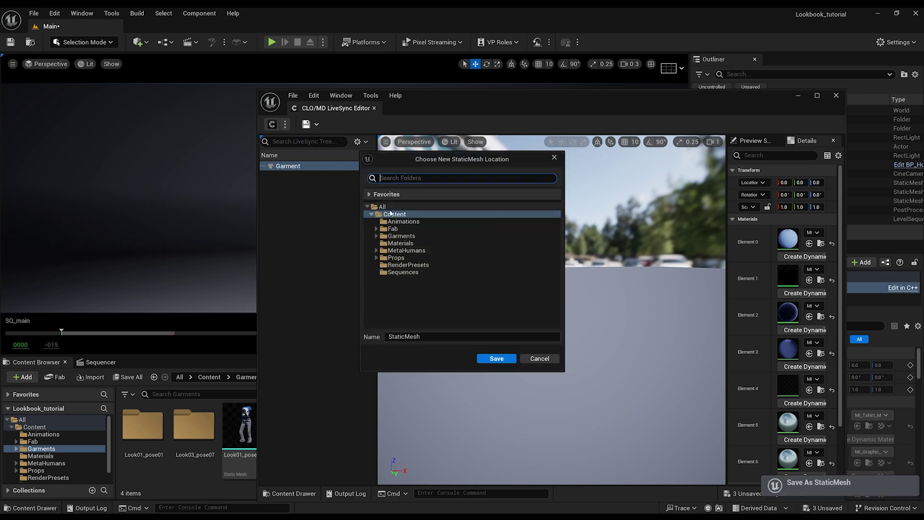
pyautogui.click(401, 235)
pyautogui.click(438, 337)
pyautogui.write('Look03Pose')
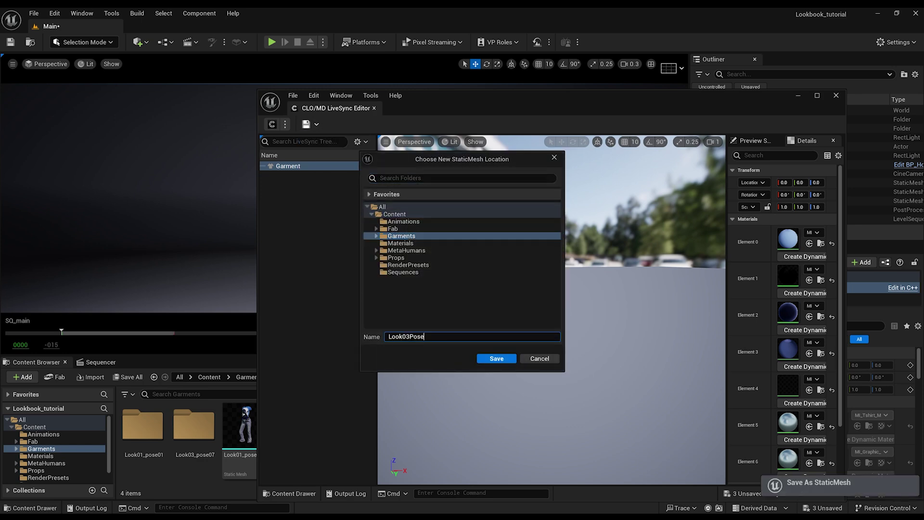
pyautogui.hotkey('alt', 'Tab')
pyautogui.click(288, 259)
pyautogui.scroll(-8, 616, 337)
pyautogui.hotkey('alt', 'Tab')
pyautogui.press('Return')
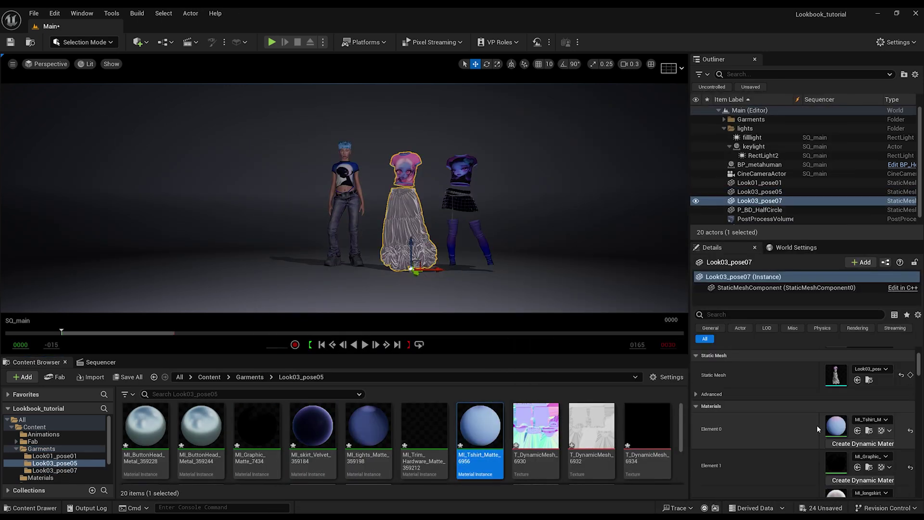
# Step: Reset the location of the imported looks and space them side by side next to the MetaHuman
pyautogui.scroll(5, 794, 409)
pyautogui.click(901, 365)
pyautogui.click(541, 183)
pyautogui.moveTo(363, 285); pyautogui.dragTo(563, 274)
pyautogui.click(901, 364)
pyautogui.click(502, 192)
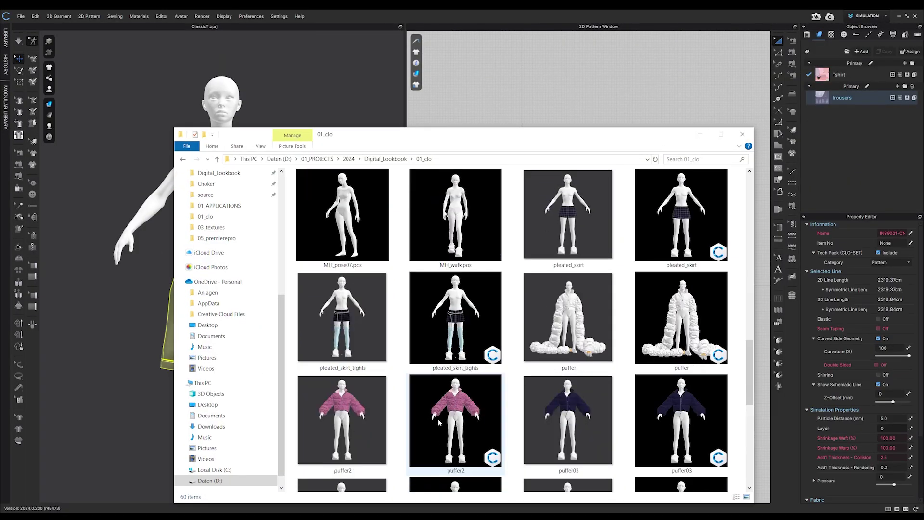
# Step: Switch to CLO, load the socks file from the 01_clo folder and select all trouser patterns
pyautogui.scroll(5, 452, 395)
pyautogui.scroll(-1, 452, 396)
pyautogui.scroll(-3, 453, 395)
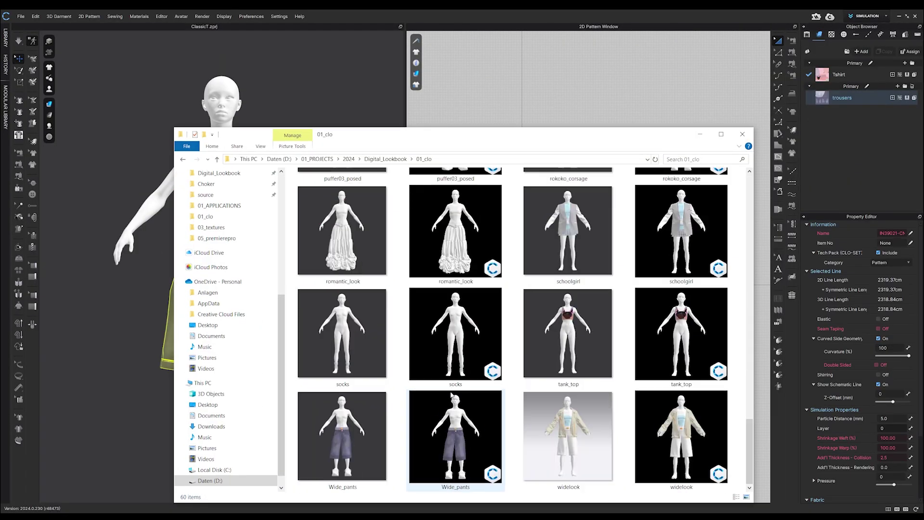
pyautogui.click(455, 358)
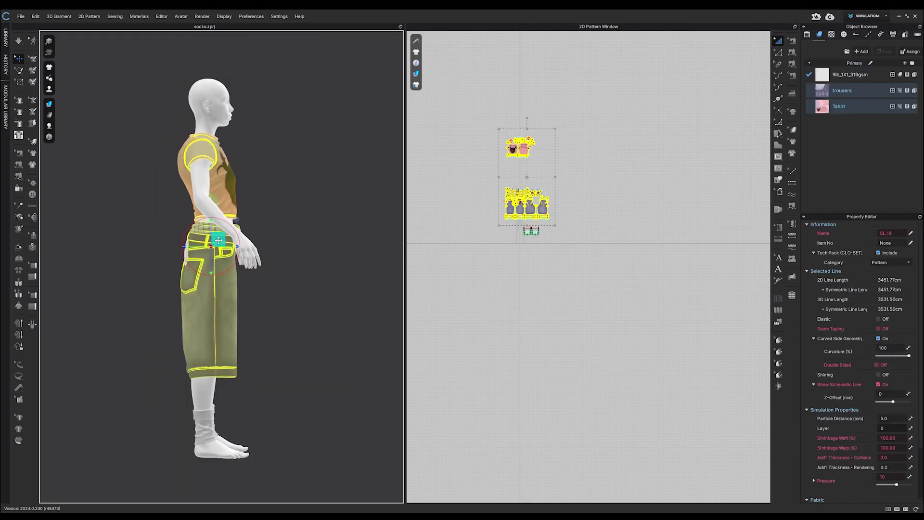
pyautogui.moveTo(485, 155); pyautogui.dragTo(592, 231)
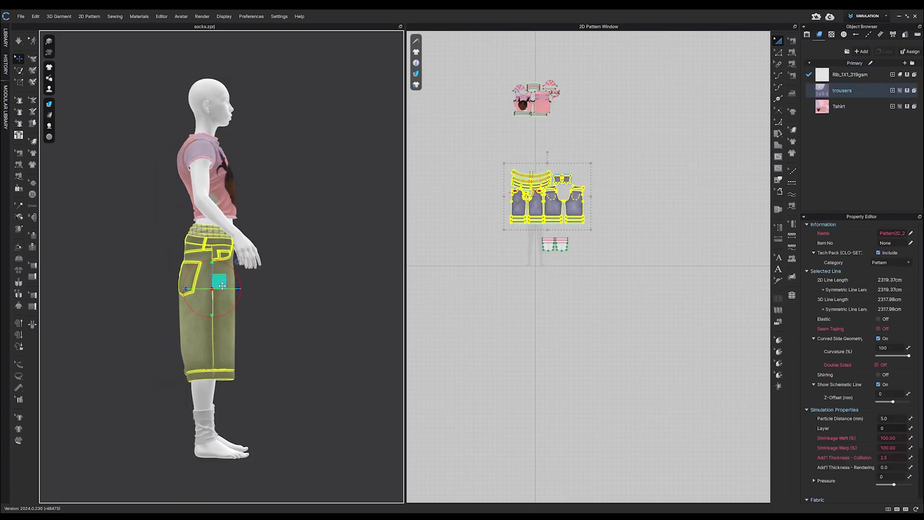
# Step: Create avatar tapes around the ankles, attach the socks to them and simulate the garments
pyautogui.press('2')
pyautogui.scroll(6, 188, 419)
pyautogui.click(19, 364)
pyautogui.scroll(3, 298, 457)
pyautogui.click(19, 376)
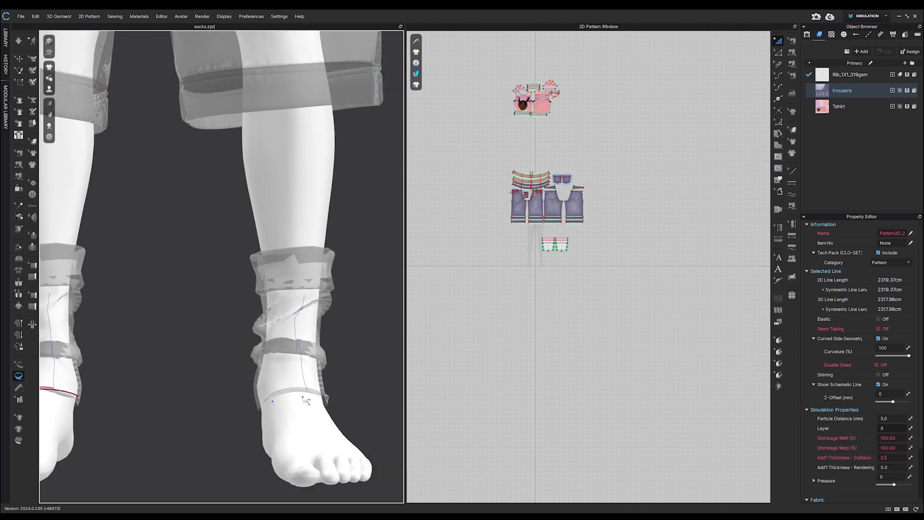
pyautogui.click(19, 399)
pyautogui.click(308, 423)
pyautogui.press('2')
pyautogui.press('space')
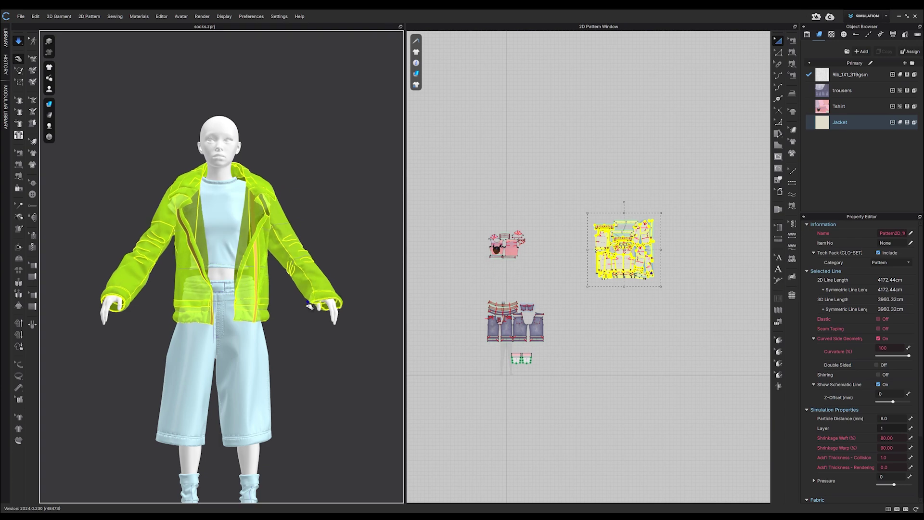
# Step: Pull the jacket's sleeve and hem area into place on the avatar and select the jacket pattern pieces
pyautogui.moveTo(299, 340); pyautogui.dragTo(284, 355)
pyautogui.moveTo(337, 332); pyautogui.dragTo(363, 340)
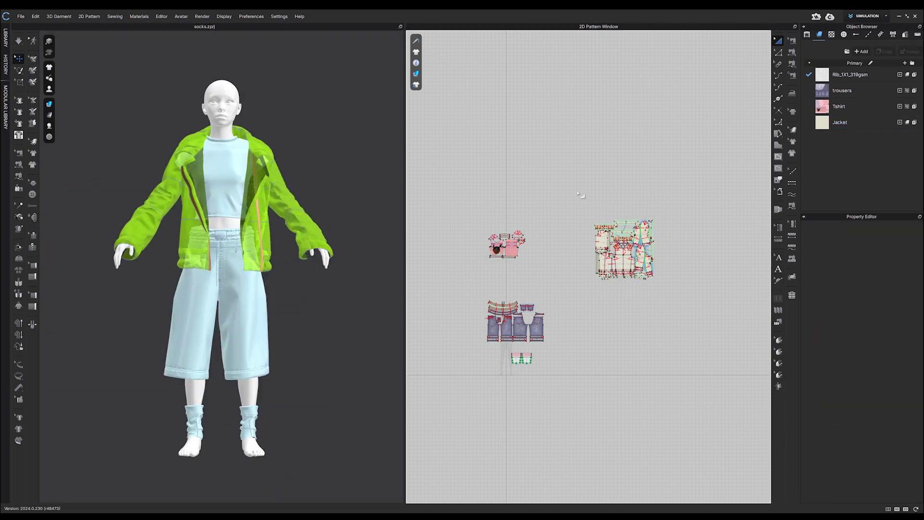
pyautogui.click(624, 250)
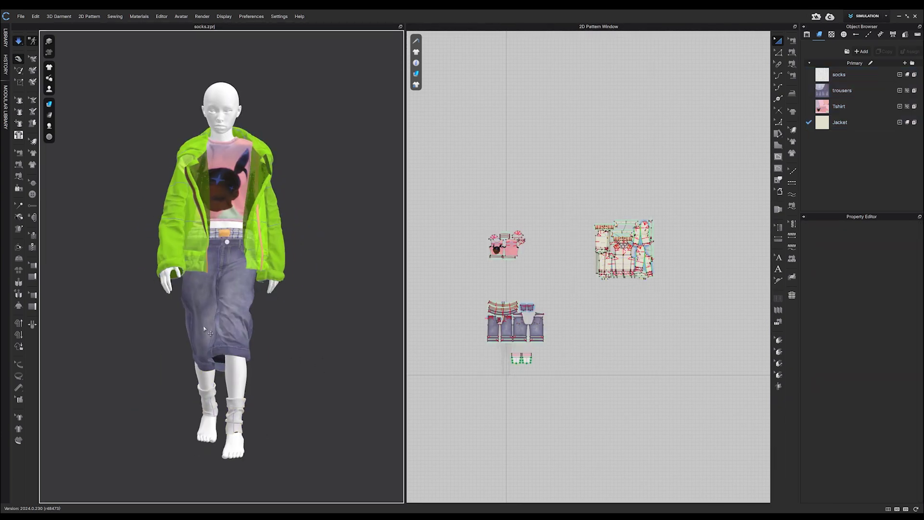
# Step: Pull the trouser leg into shape on the walking avatar and select all patterns
pyautogui.click(198, 342)
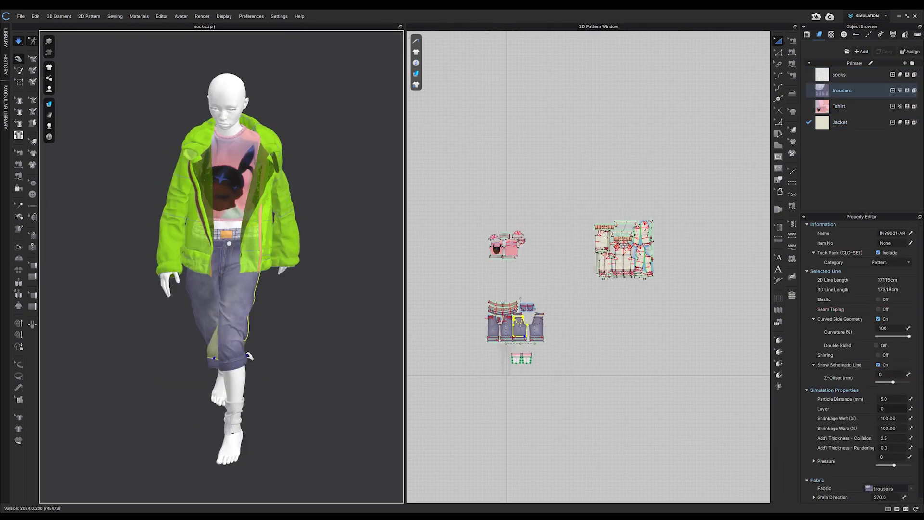
pyautogui.click(166, 165)
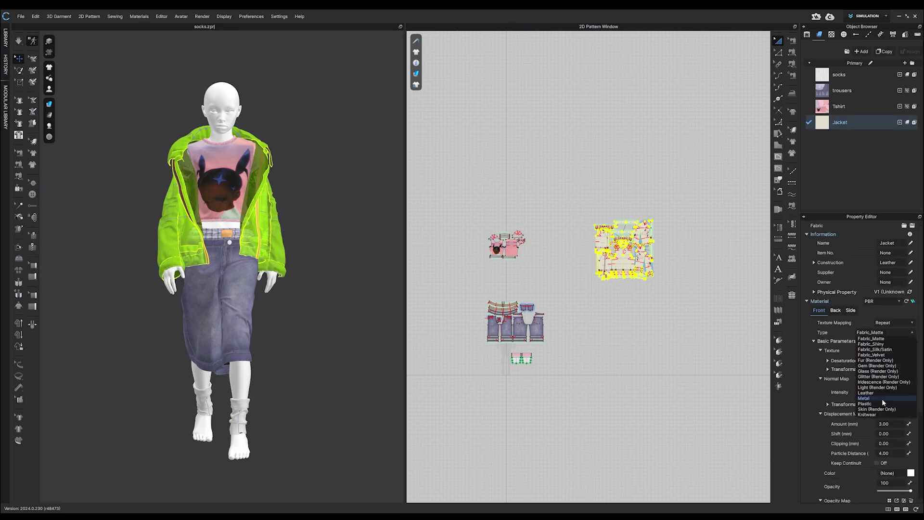
pyautogui.hotkey('ctrl', 'a')
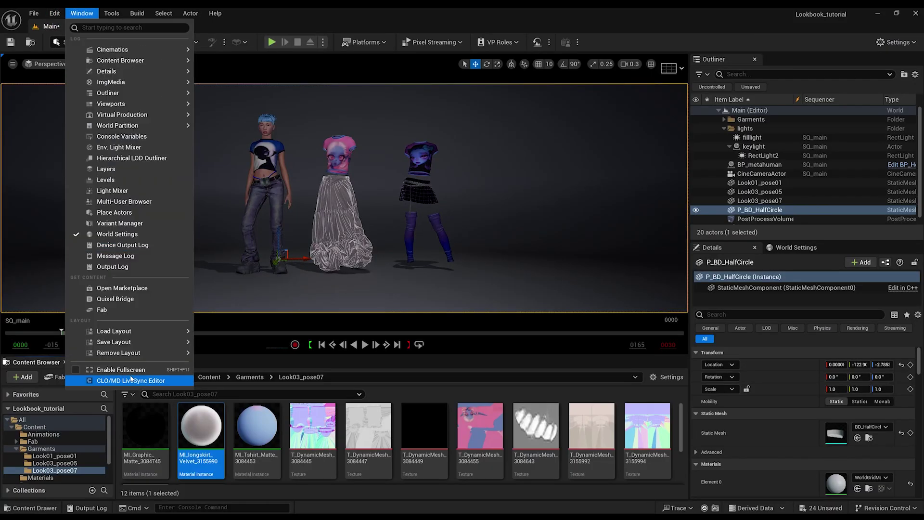
# Step: Switch to Unreal Engine, open the CLO/MD LiveSync Editor and save its garment as static mesh look04_posewalk in the Garments folder
pyautogui.click(139, 380)
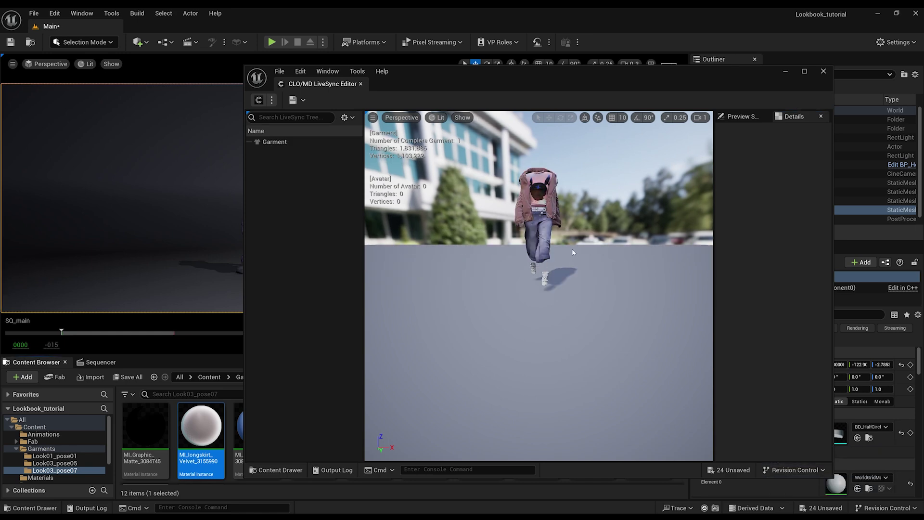
pyautogui.click(275, 142)
pyautogui.click(303, 100)
pyautogui.click(313, 116)
pyautogui.click(401, 236)
pyautogui.click(431, 337)
pyautogui.write('look04_posewalk')
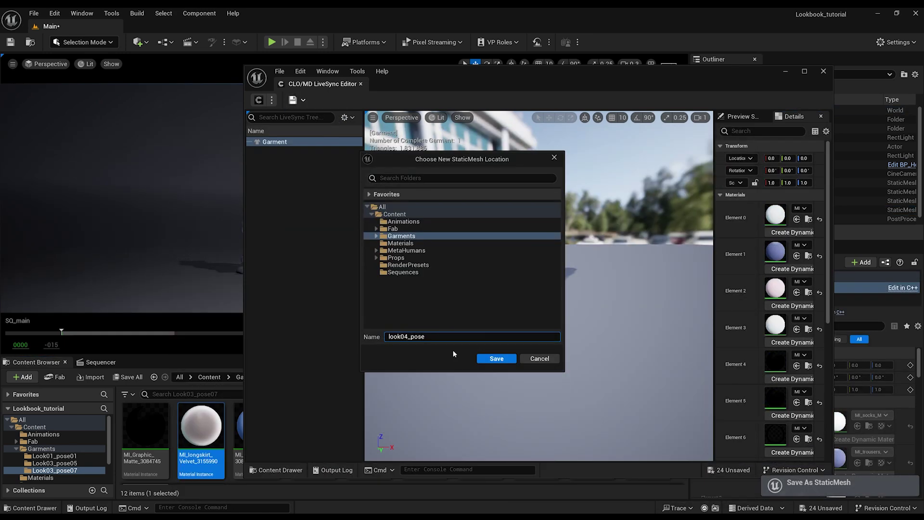
pyautogui.click(497, 358)
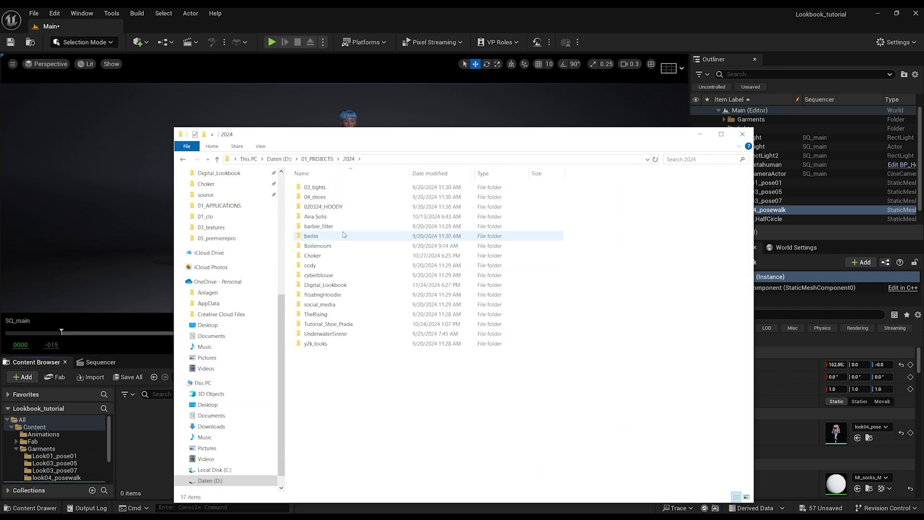
# Step: Browse the project files for the skin material and adjust the Hue of the Apricot_Skin_INST_basecolor texture
pyautogui.doubleClick(310, 235)
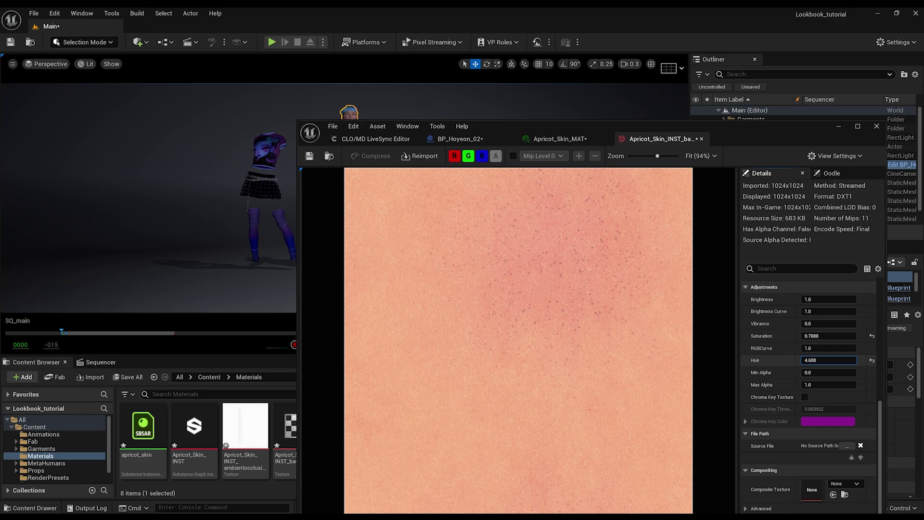
pyautogui.moveTo(828, 359); pyautogui.dragTo(881, 360)
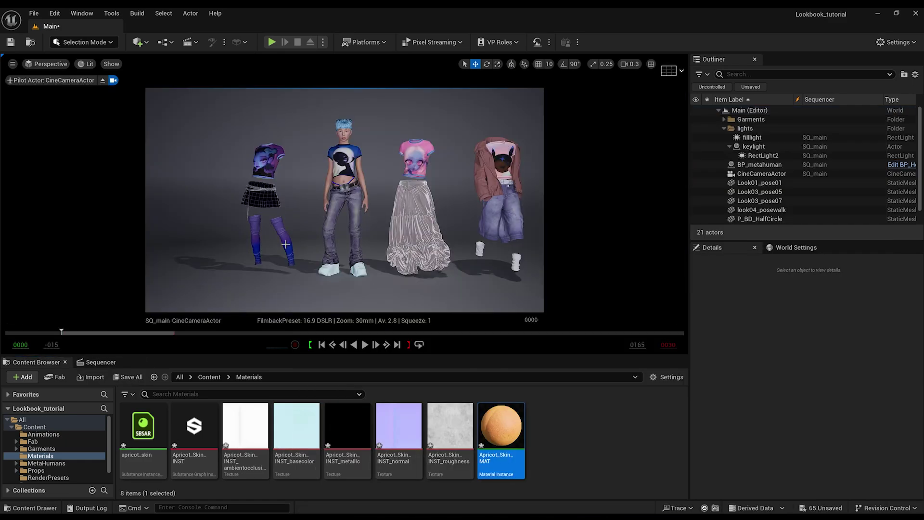
# Step: Hide the Look03_pose05, Look03_pose07 and look04_posewalk meshes in the level
pyautogui.click(286, 244)
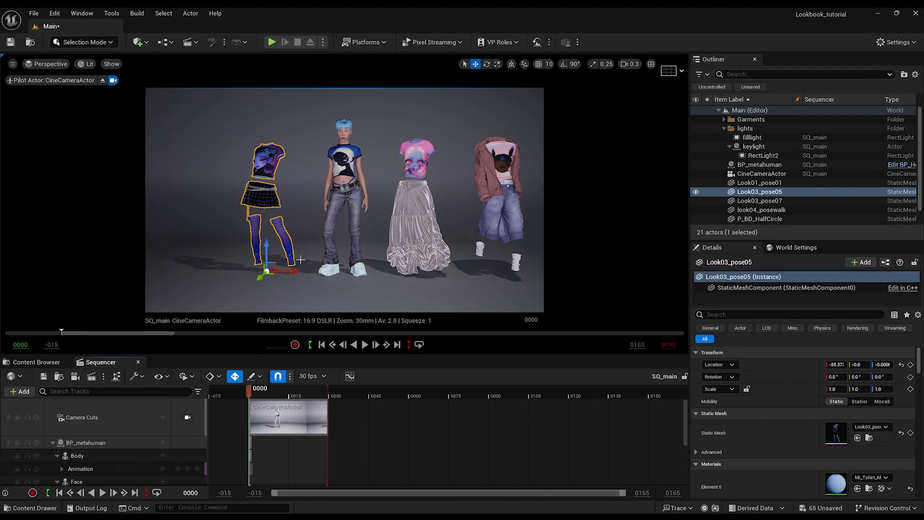
pyautogui.click(695, 191)
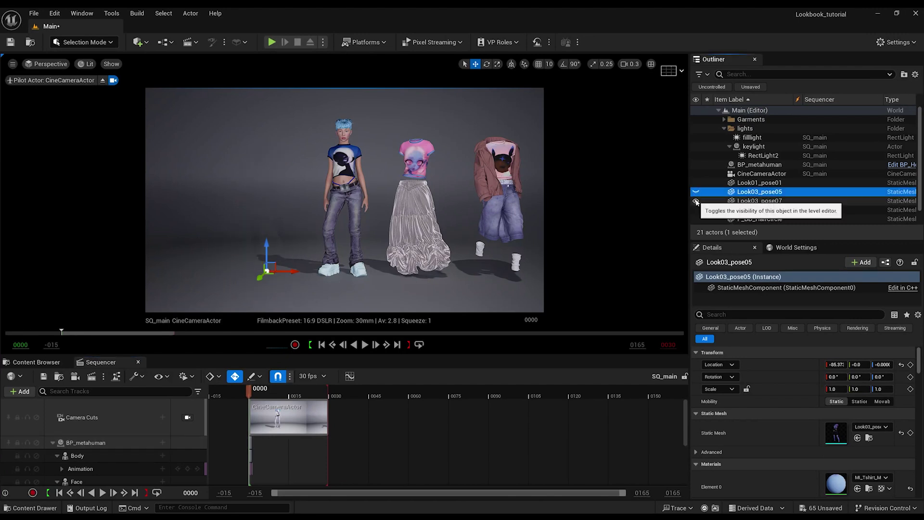
pyautogui.click(696, 201)
pyautogui.click(696, 210)
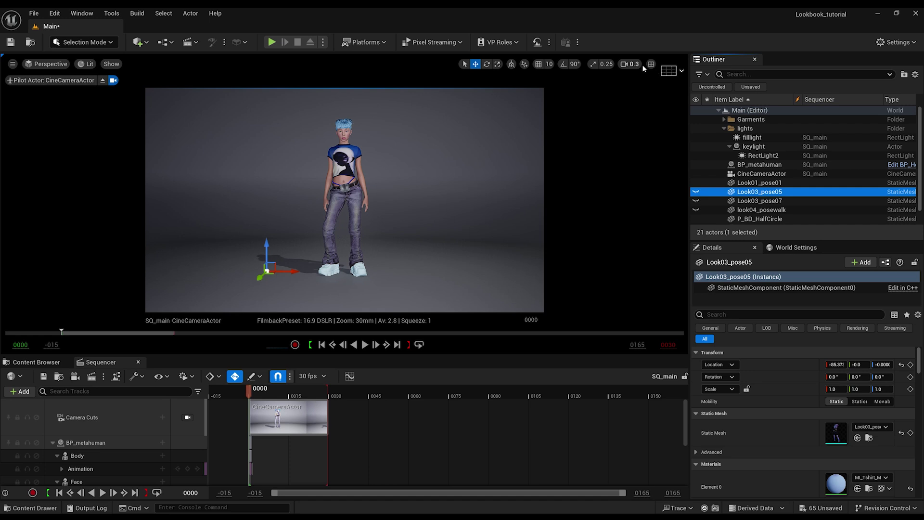
# Step: Split the view into two viewports, with one piloting CineCameraActor and the other released from the camera
pyautogui.click(651, 65)
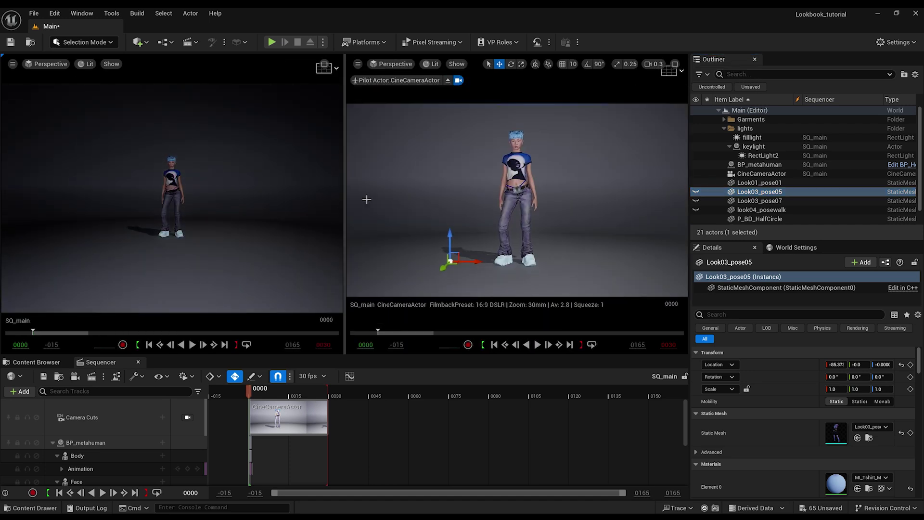
pyautogui.click(48, 64)
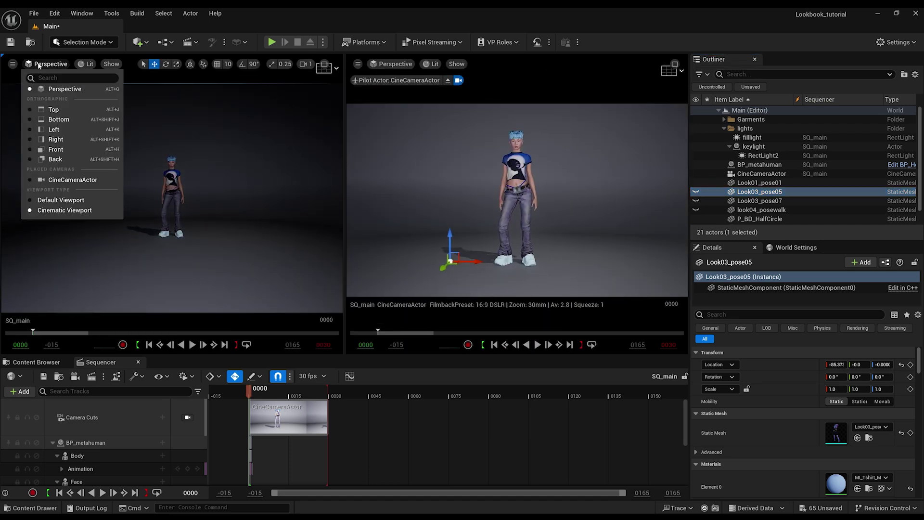
pyautogui.click(46, 181)
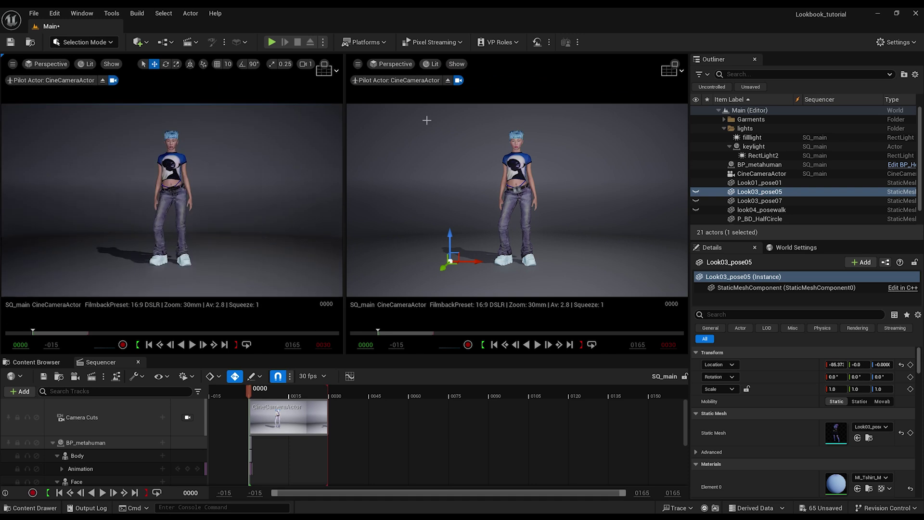
pyautogui.click(448, 81)
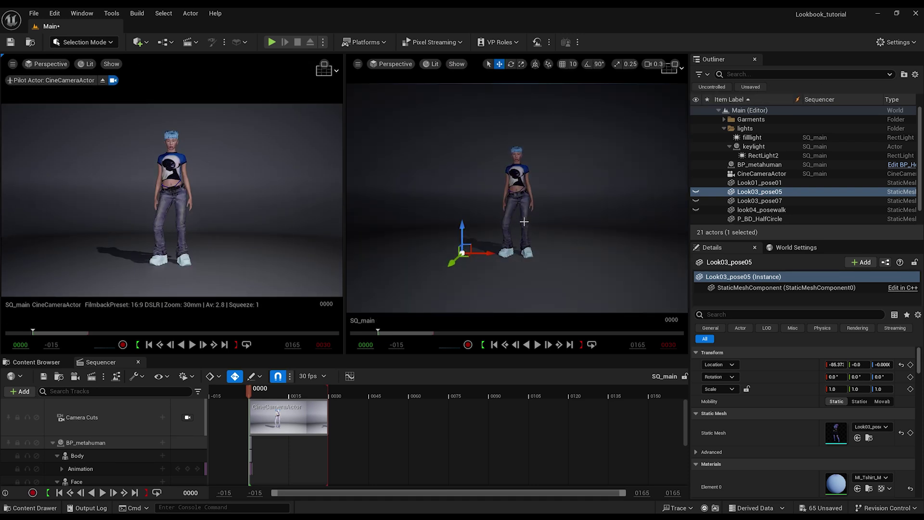
# Step: Turn off game view in the free viewport to show the scene's camera and light icons around the MetaHuman
pyautogui.click(524, 205)
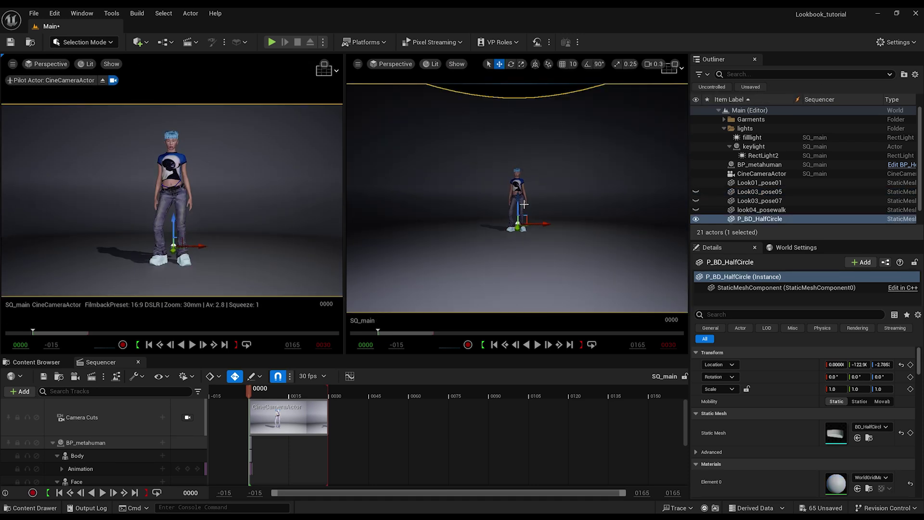
pyautogui.press('g')
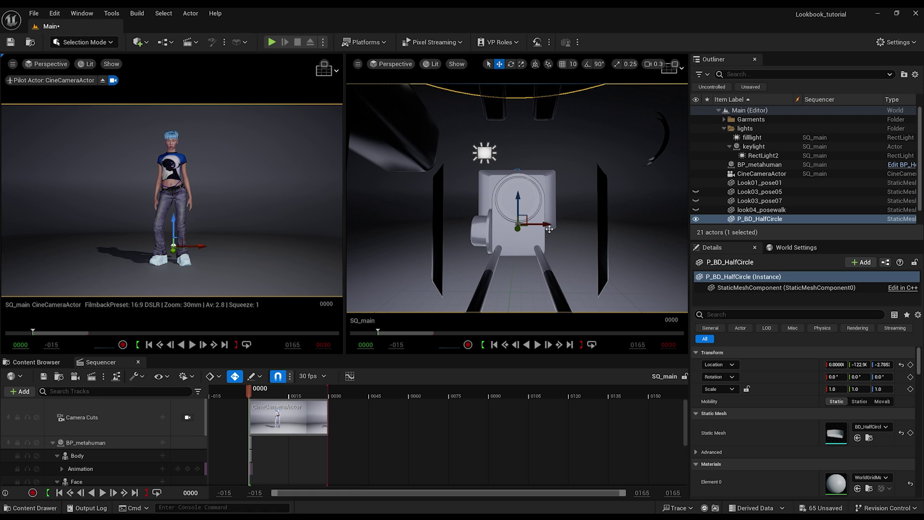
pyautogui.scroll(-4, 558, 223)
pyautogui.moveTo(543, 214); pyautogui.dragTo(596, 213, button='right')
pyautogui.press('a')
pyautogui.press('w')
pyautogui.press('a')
pyautogui.press('w')
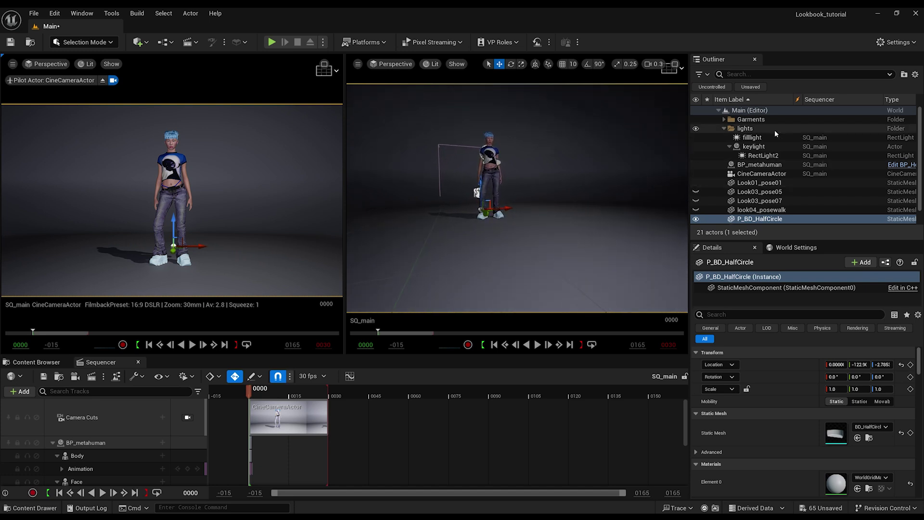
# Step: Hide the filllight and RectLight2 lights and save the level
pyautogui.click(695, 138)
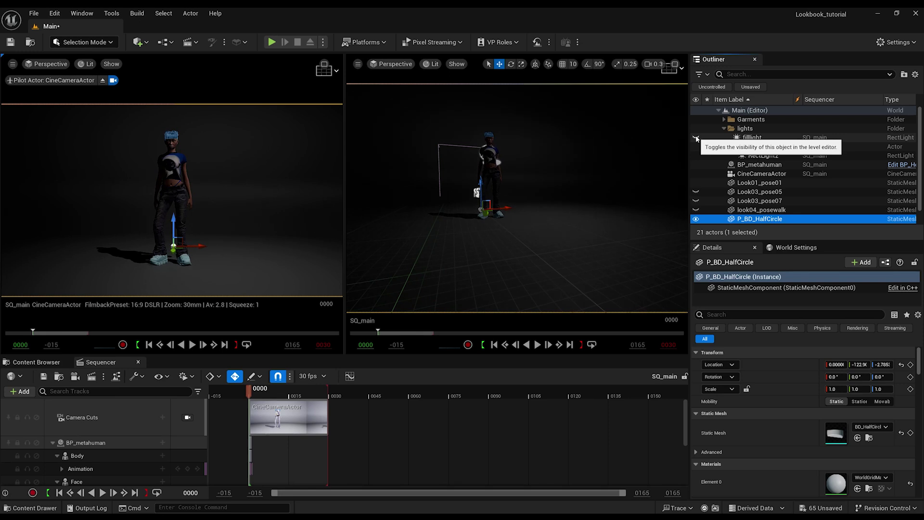
pyautogui.click(695, 156)
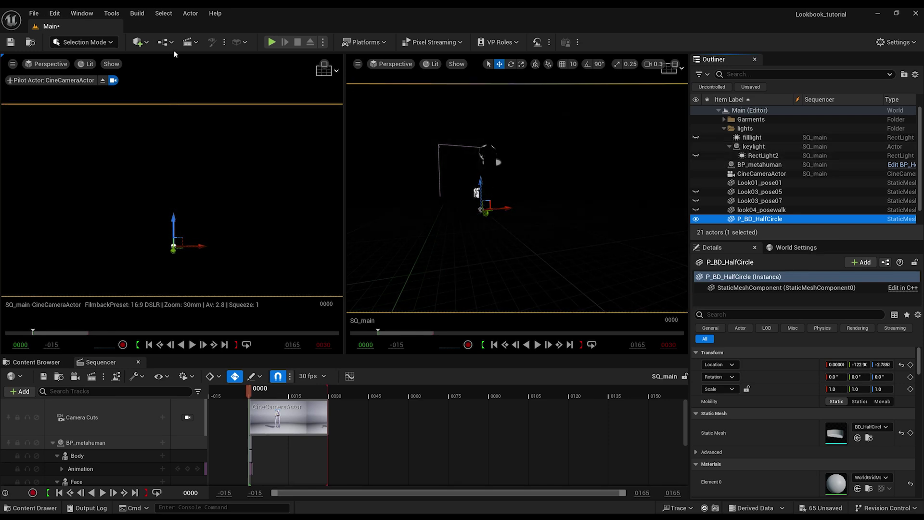
pyautogui.click(145, 42)
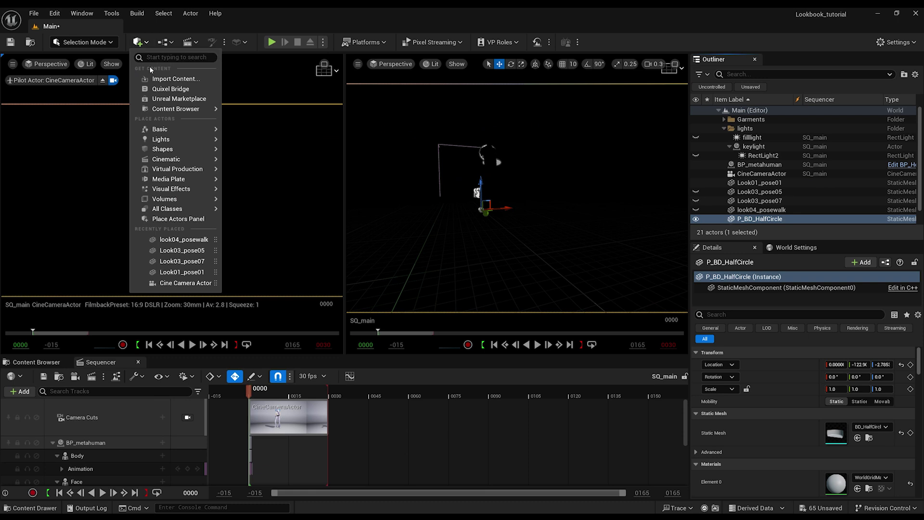
pyautogui.click(10, 43)
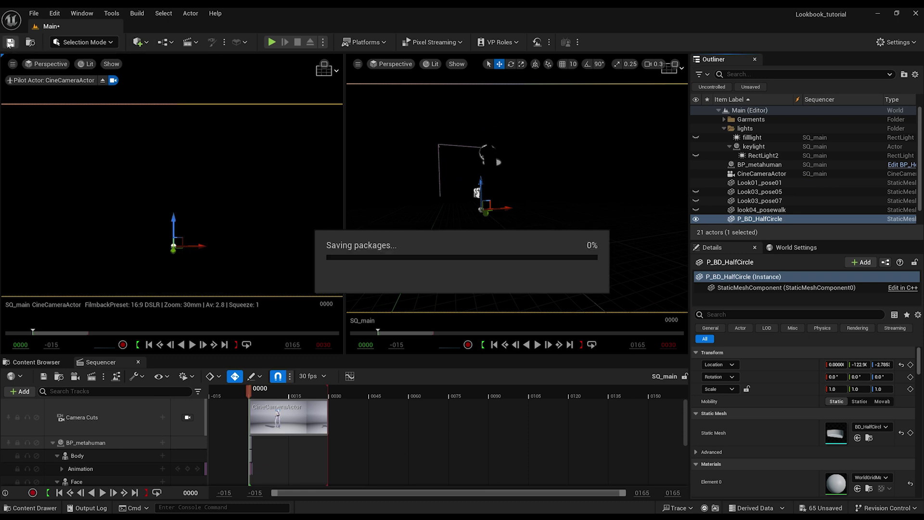
# Step: Add a spot light to the level and position it above the MetaHuman
pyautogui.click(144, 42)
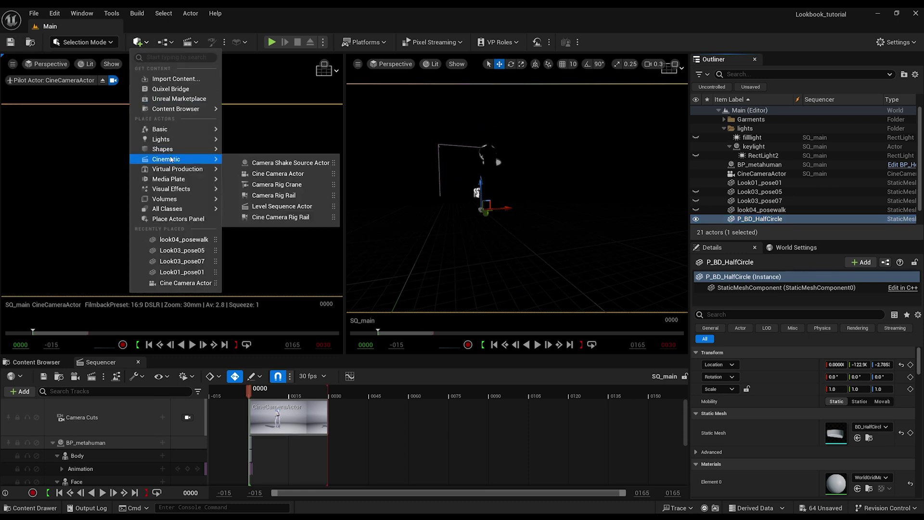
pyautogui.moveTo(166, 142)
pyautogui.moveTo(266, 164); pyautogui.dragTo(277, 167)
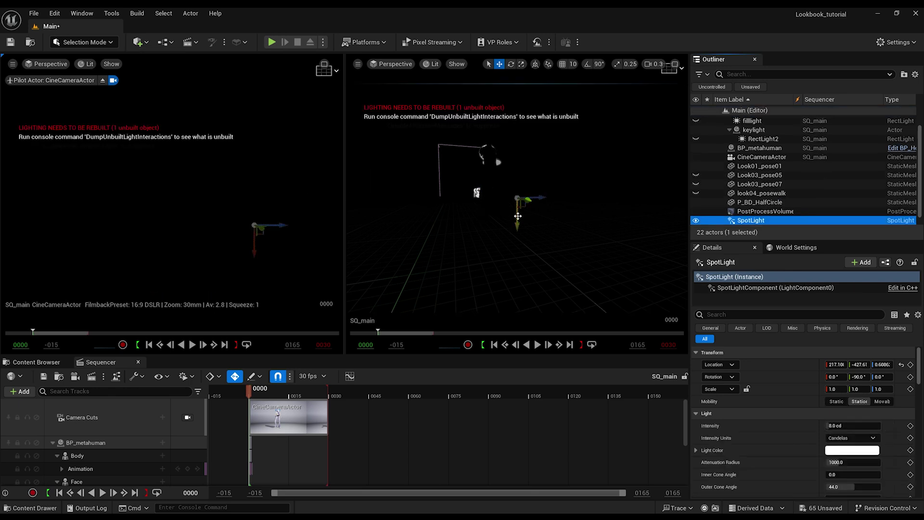
pyautogui.moveTo(523, 173)
pyautogui.mouseDown()
pyautogui.moveTo(526, 111)
pyautogui.moveTo(541, 142)
pyautogui.moveTo(522, 175)
pyautogui.mouseUp()
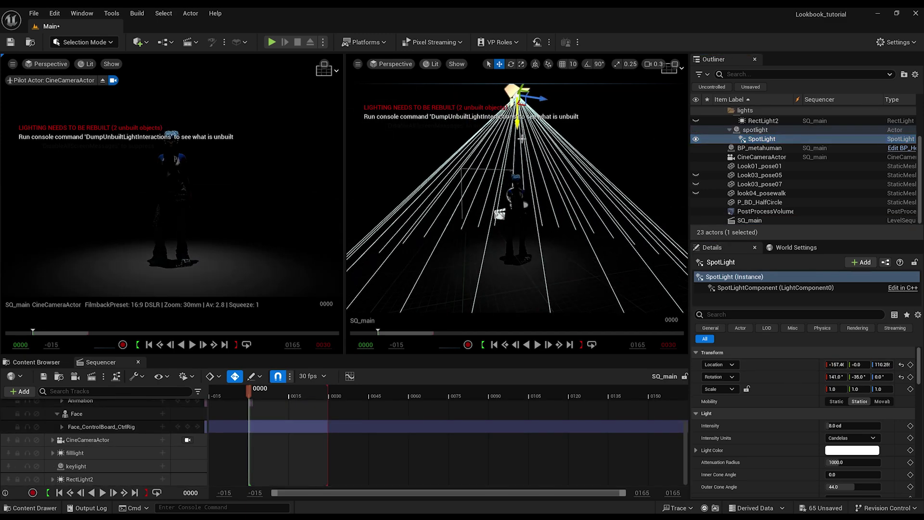
# Step: Enlarge the viewports and narrow the SpotLight's outer cone angle to about 16.7
pyautogui.moveTo(225, 356); pyautogui.dragTo(225, 443)
pyautogui.scroll(-3, 861, 441)
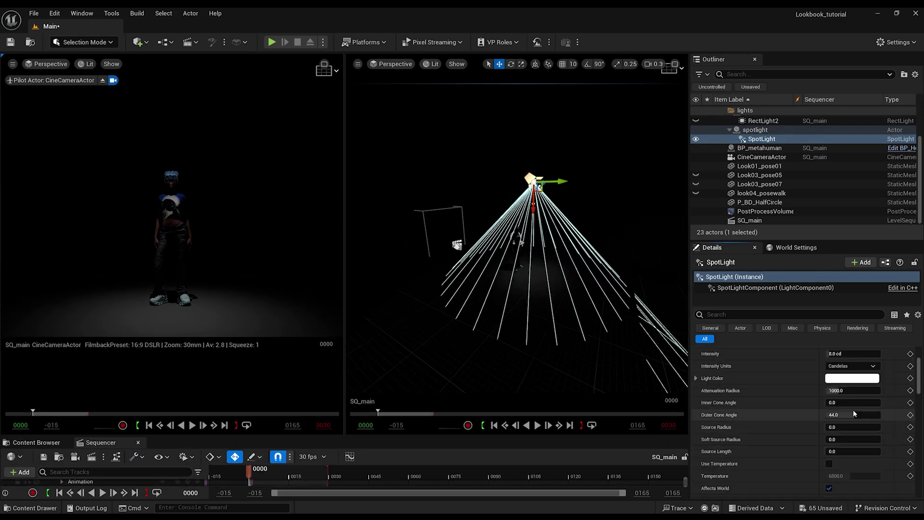
pyautogui.moveTo(856, 414); pyautogui.dragTo(834, 415)
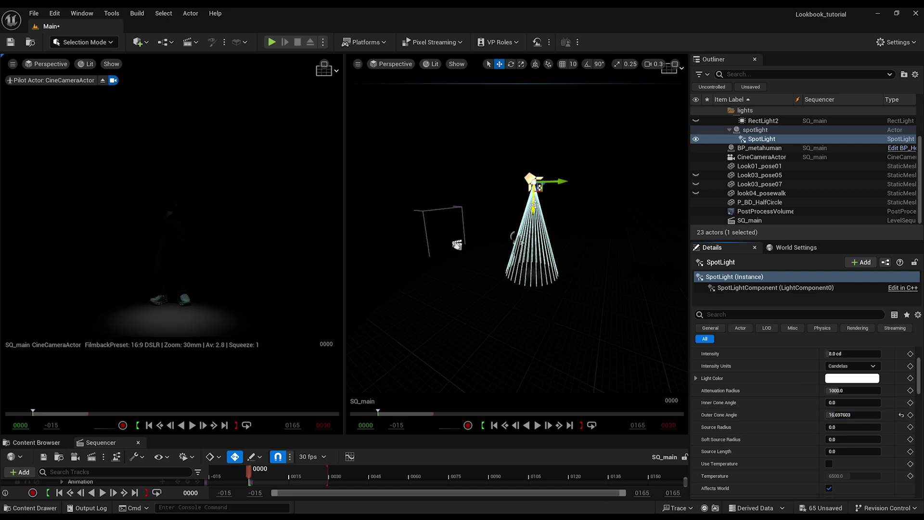
# Step: Rotate the spotlight parent actor to -53° on Y and -142° on Z
pyautogui.click(755, 130)
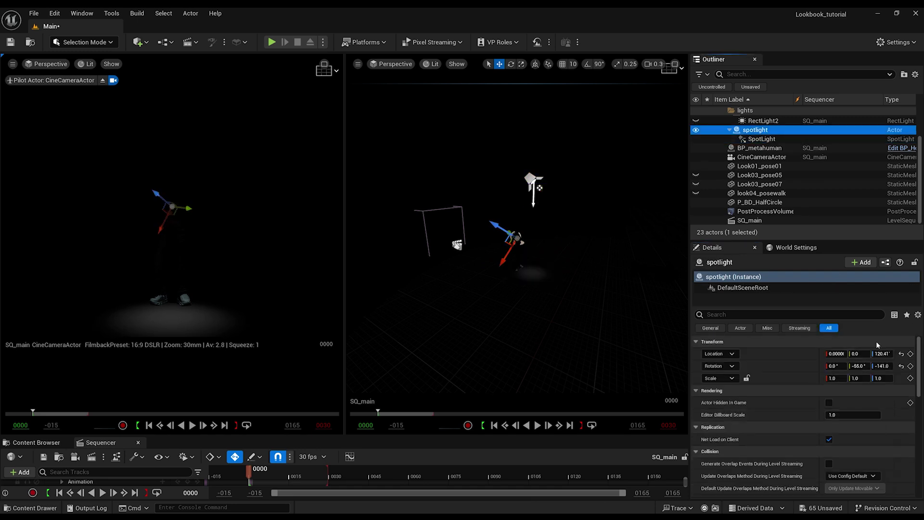
pyautogui.moveTo(881, 366); pyautogui.dragTo(864, 366)
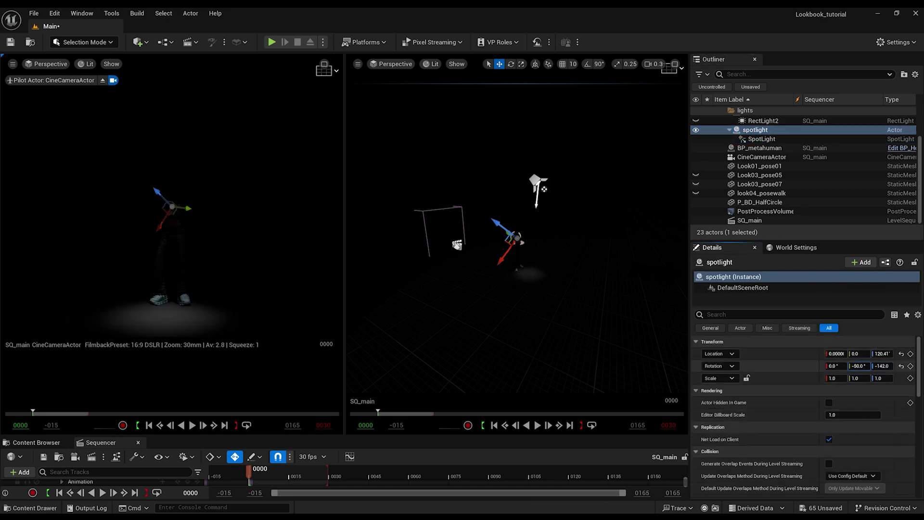
pyautogui.scroll(5, 522, 251)
pyautogui.scroll(-3, 524, 245)
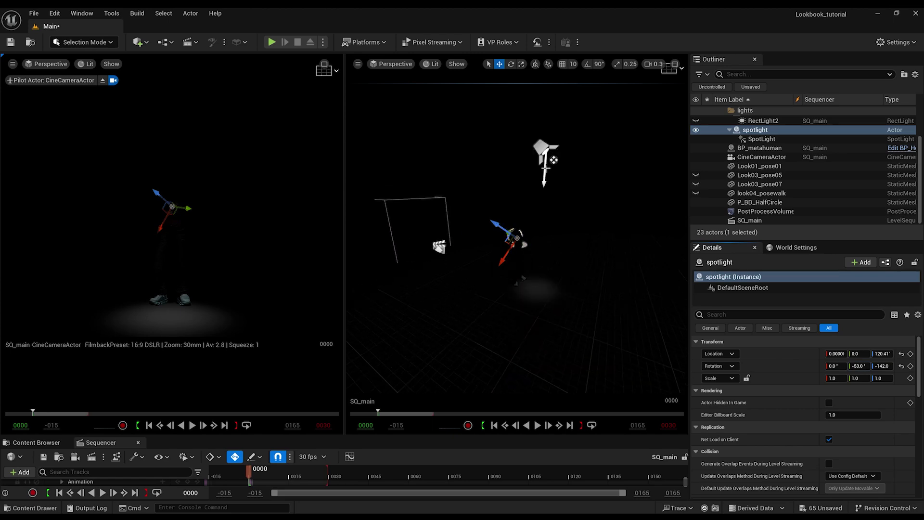
# Step: Detach the SpotLight from the spotlight parent actor and adjust its position above the MetaHuman
pyautogui.click(547, 168)
pyautogui.moveTo(546, 167); pyautogui.dragTo(481, 140)
pyautogui.click(758, 130)
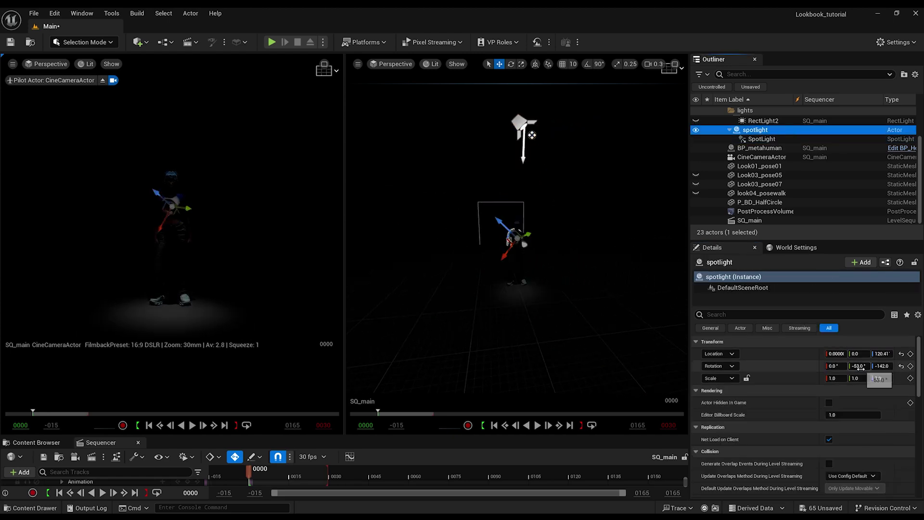
pyautogui.moveTo(762, 139); pyautogui.dragTo(762, 131)
pyautogui.click(550, 130)
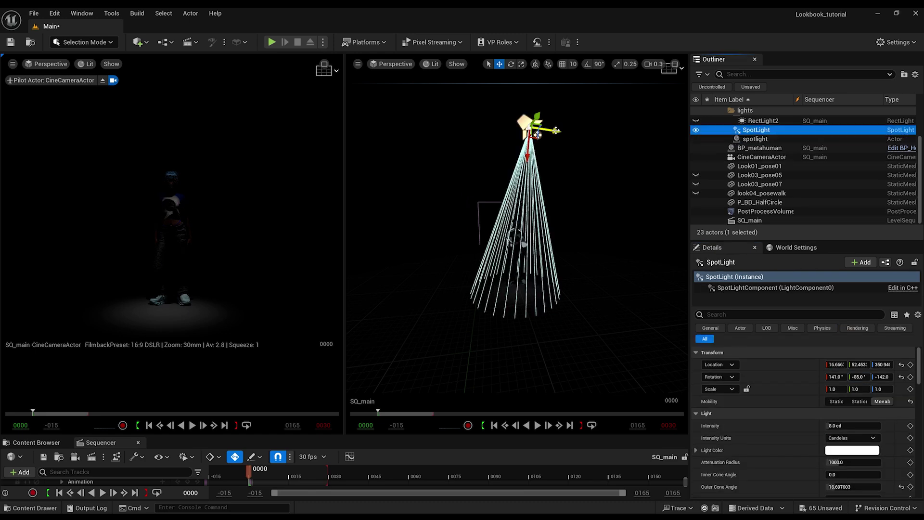
# Step: Move the spotlight above the figure to about X 49.8 and set its intensity to about 27.6 cd
pyautogui.moveTo(552, 131); pyautogui.dragTo(572, 128)
pyautogui.scroll(2, 562, 153)
pyautogui.scroll(-2, 546, 147)
pyautogui.scroll(-1, 844, 413)
pyautogui.moveTo(845, 414); pyautogui.dragTo(861, 413)
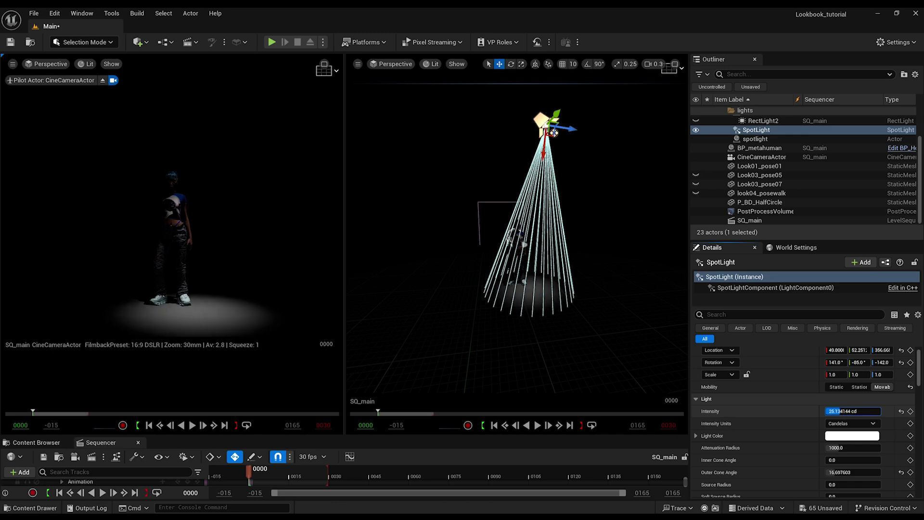
# Step: Tilt the spotlight and set its attenuation radius to about 380.9 and its outer cone angle to about 14.17
pyautogui.keyDown('alt'); pyautogui.moveTo(553, 223); pyautogui.dragTo(589, 226); pyautogui.keyUp('alt')
pyautogui.press('e')
pyautogui.moveTo(573, 167); pyautogui.dragTo(564, 173)
pyautogui.scroll(-3, 845, 448)
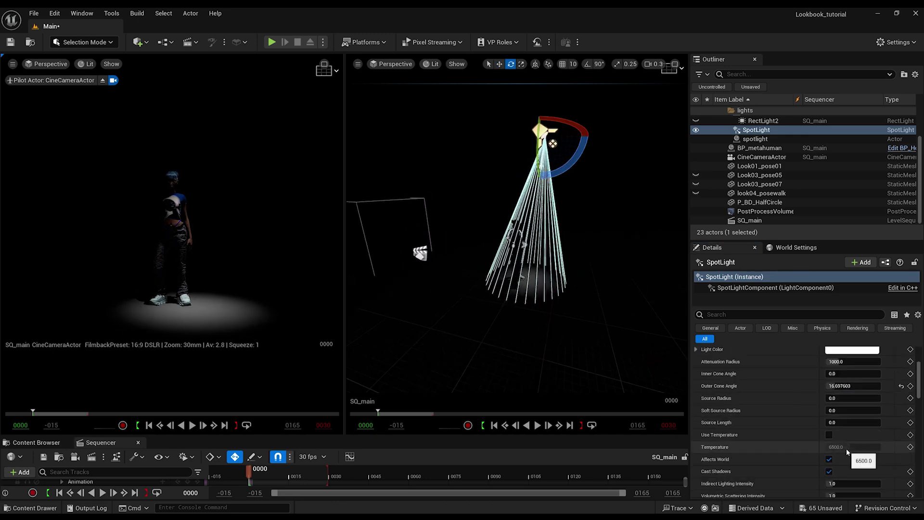
pyautogui.scroll(1, 847, 447)
pyautogui.moveTo(855, 414); pyautogui.dragTo(847, 390)
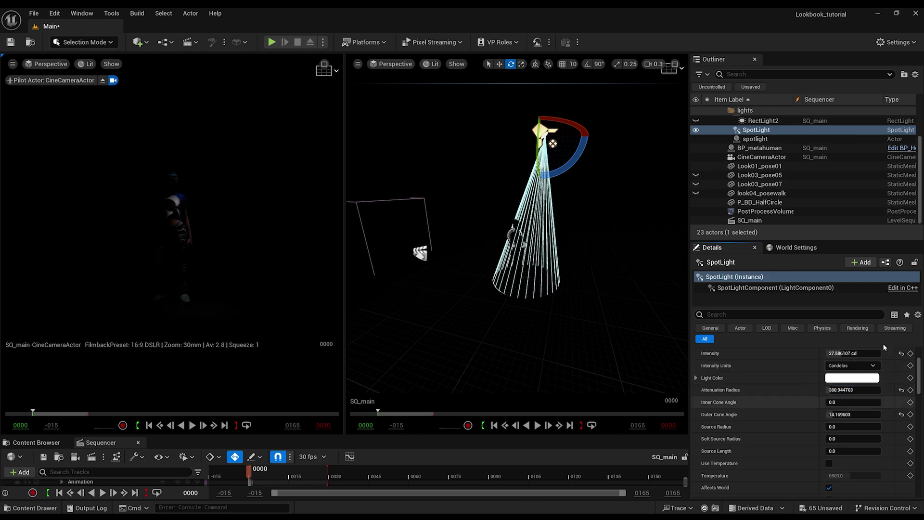
# Step: Fine-tune the placement and aim of the spotlight so its cone covers the figure
pyautogui.moveTo(569, 144); pyautogui.dragTo(563, 144, button='right')
pyautogui.press('w')
pyautogui.moveTo(573, 138); pyautogui.dragTo(580, 139)
pyautogui.keyDown('alt'); pyautogui.moveTo(580, 139); pyautogui.dragTo(510, 146); pyautogui.keyUp('alt')
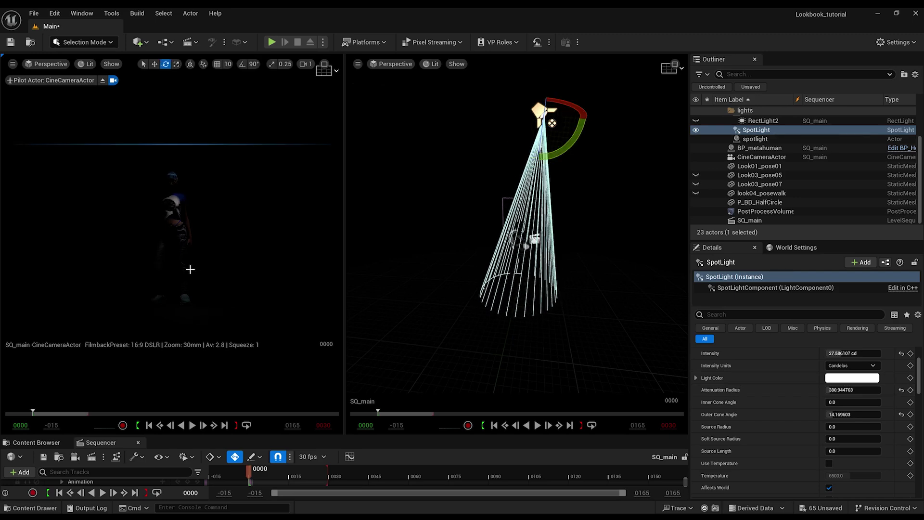
pyautogui.scroll(-3, 630, 253)
pyautogui.scroll(5, 587, 261)
pyautogui.keyDown('alt'); pyautogui.moveTo(587, 264); pyautogui.dragTo(514, 411); pyautogui.keyUp('alt')
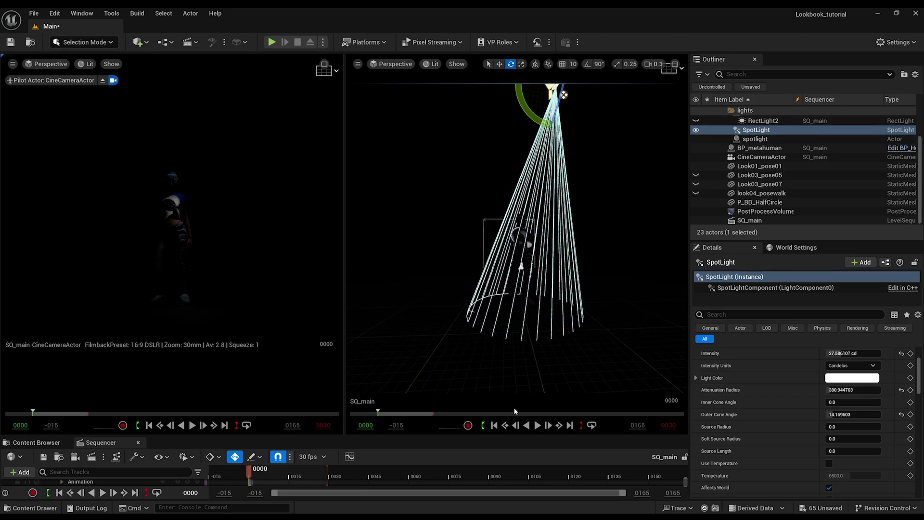
# Step: Set the spotlight's source radius to about 454.4 and soft source radius to 1000, and enable a light temperature of 8000
pyautogui.scroll(-1, 790, 412)
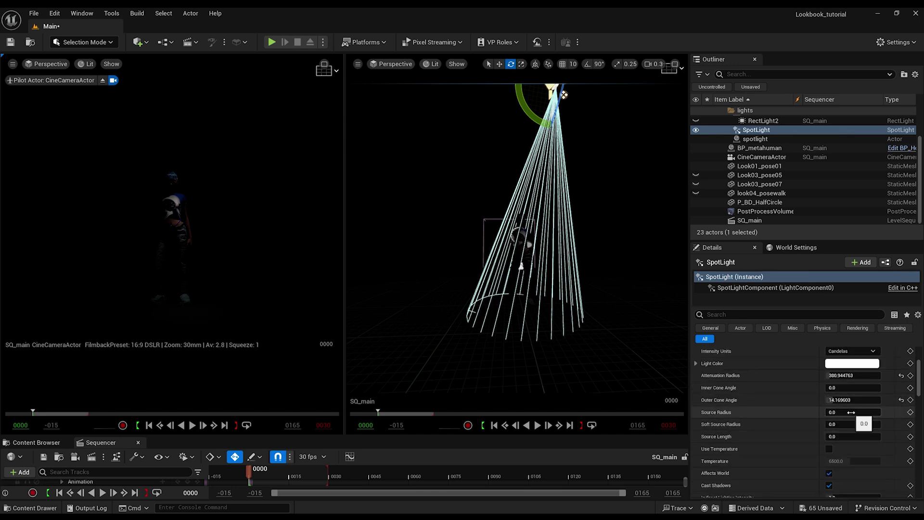
pyautogui.moveTo(849, 413); pyautogui.dragTo(830, 438)
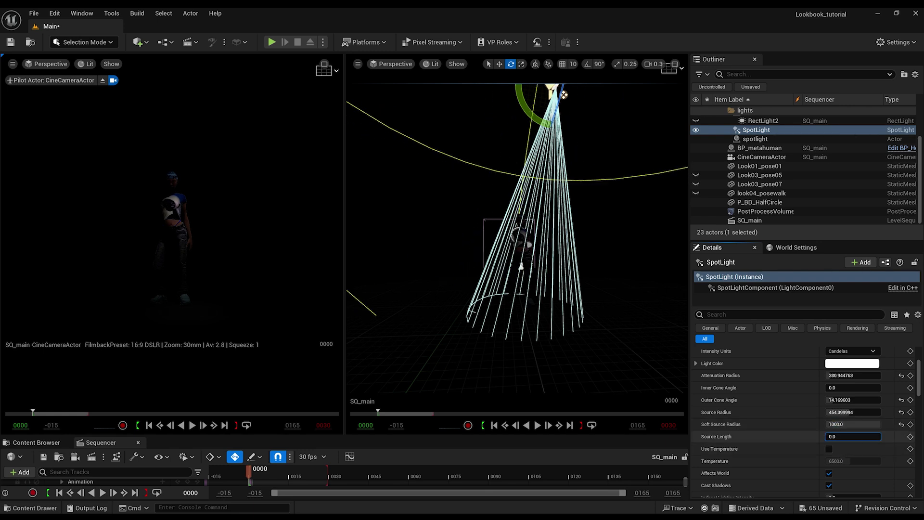
pyautogui.scroll(-2, 809, 423)
pyautogui.click(829, 405)
pyautogui.click(846, 418)
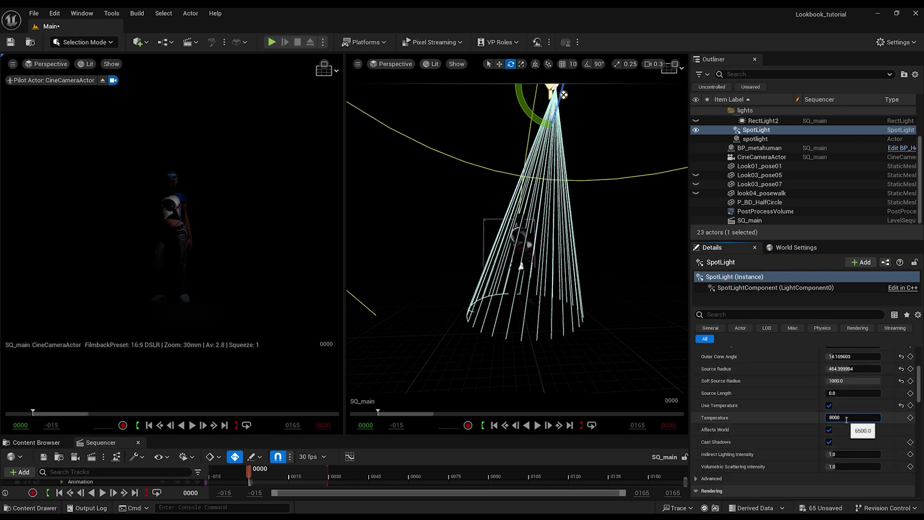
pyautogui.press('Return')
# Step: Set the spotlight's indirect lighting intensity to 6 and its volumetric scattering intensity to 4
pyautogui.moveTo(832, 455); pyautogui.dragTo(877, 467)
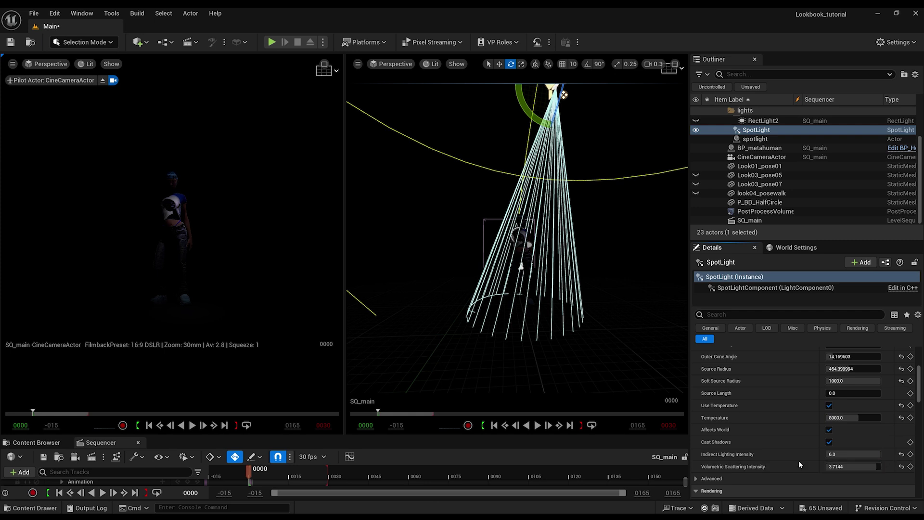
pyautogui.write('4')
pyautogui.press('Return')
pyautogui.scroll(-2, 792, 423)
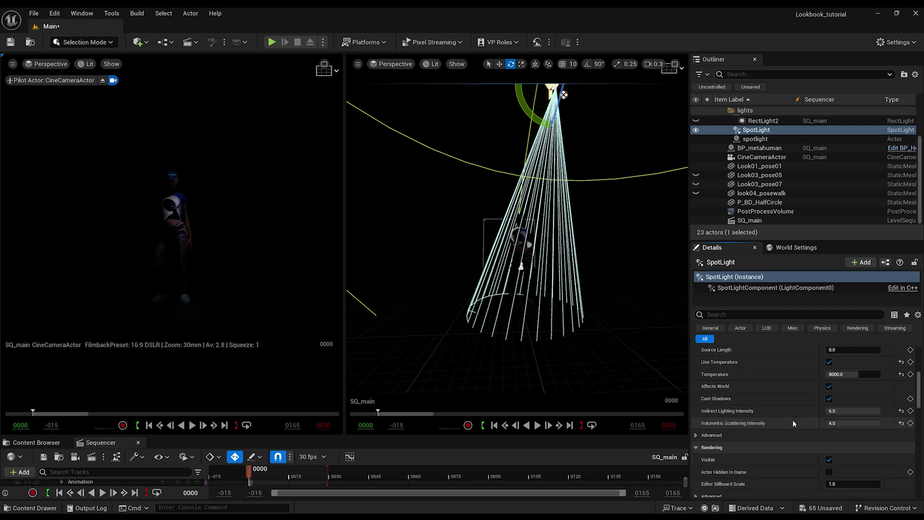
pyautogui.scroll(4, 793, 423)
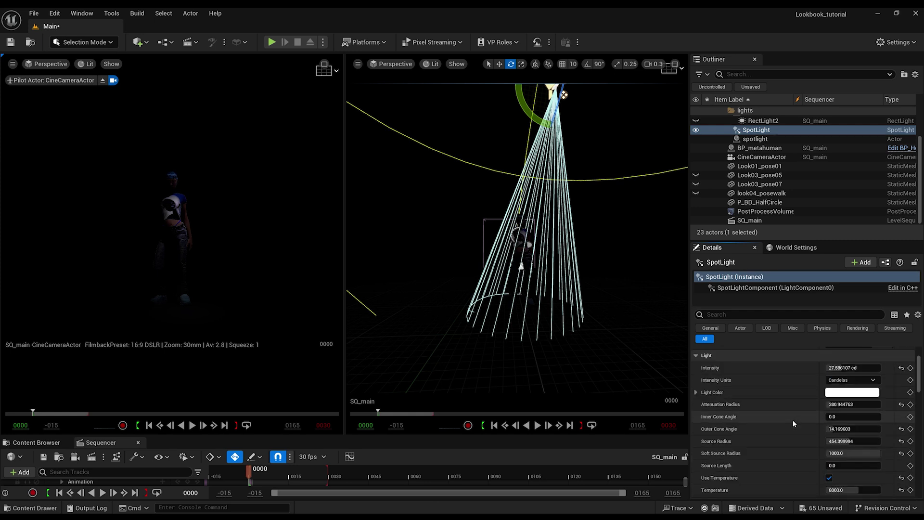
# Step: Unhide RectLight2 under the keylight and lower its intensity to about 0.51 cd
pyautogui.scroll(2, 753, 161)
pyautogui.click(755, 155)
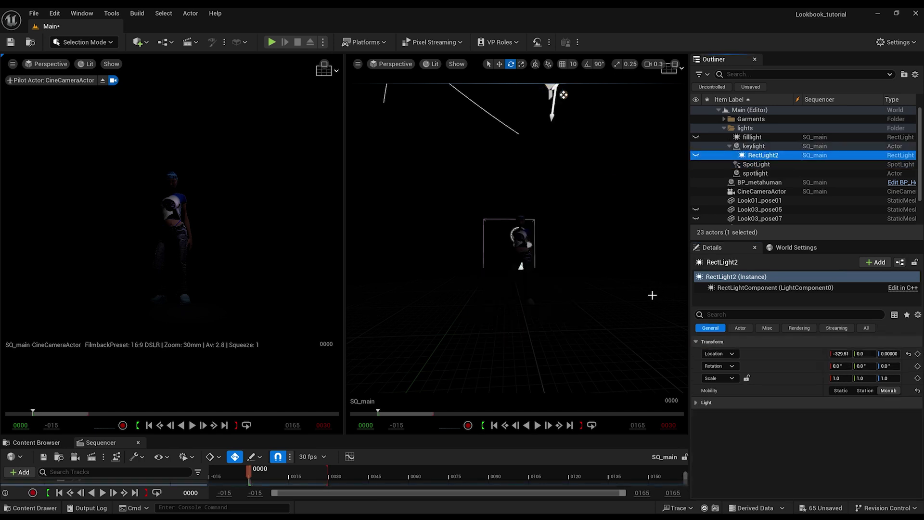
pyautogui.click(695, 154)
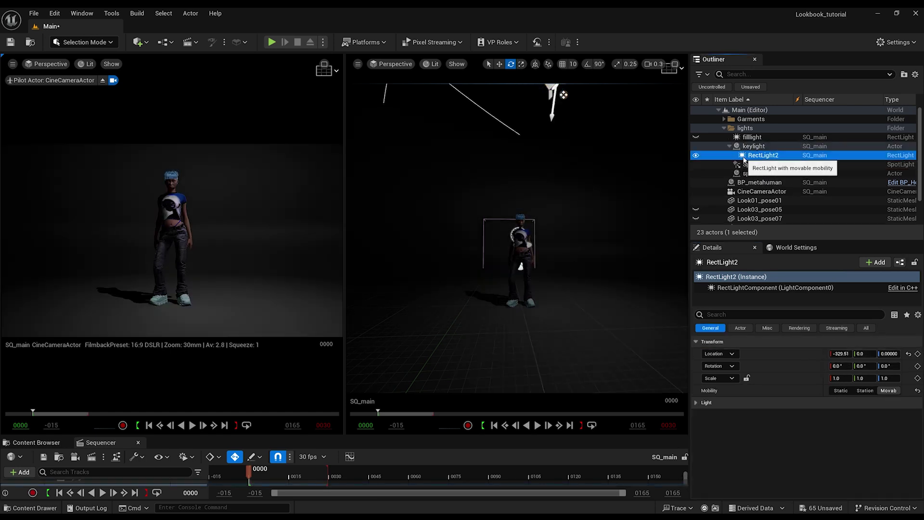
pyautogui.click(777, 288)
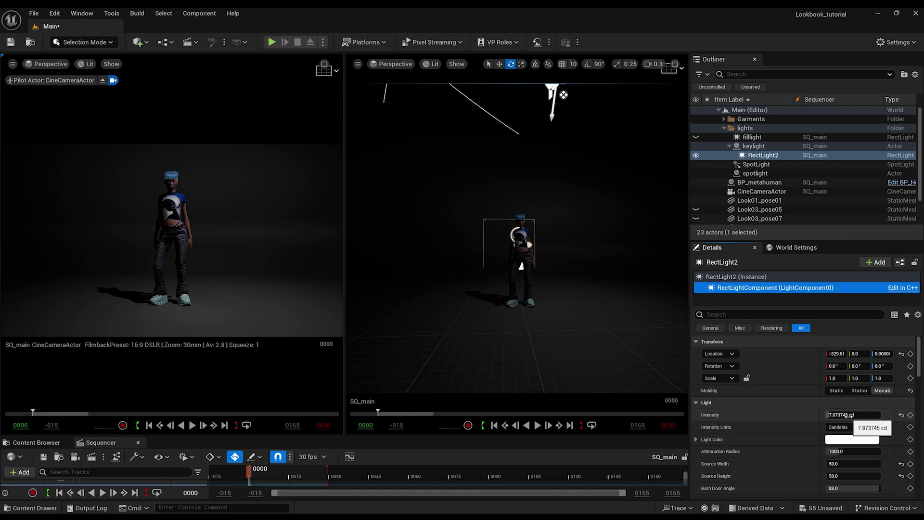
pyautogui.moveTo(849, 415); pyautogui.dragTo(827, 415)
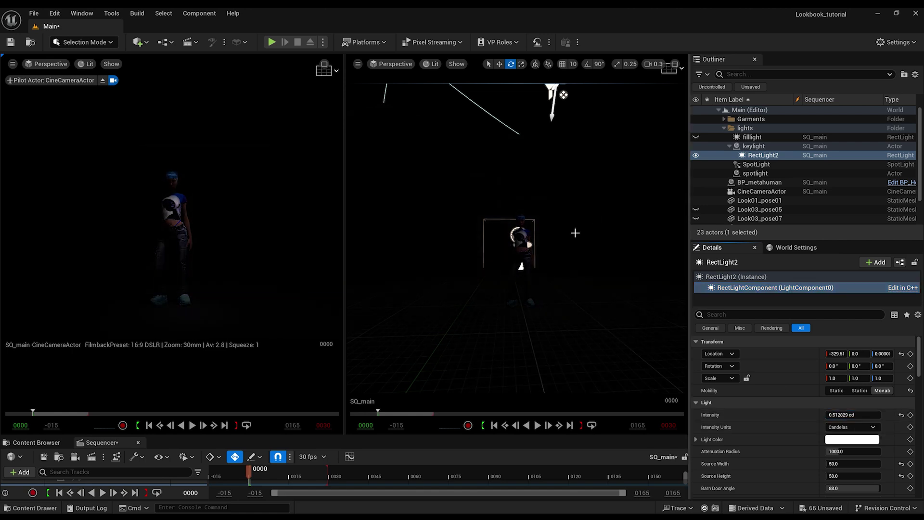
# Step: Move RectLight2 closer to the figure
pyautogui.scroll(-3, 569, 187)
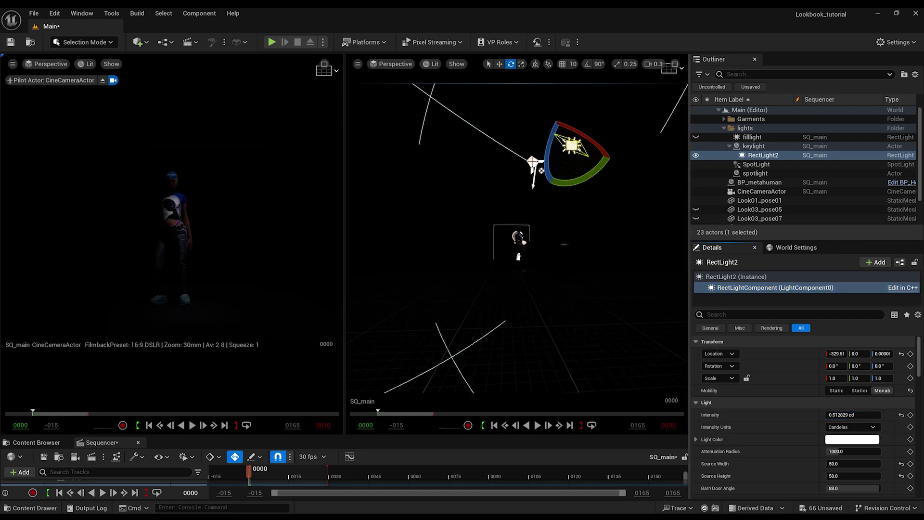
pyautogui.click(532, 162)
pyautogui.click(588, 165)
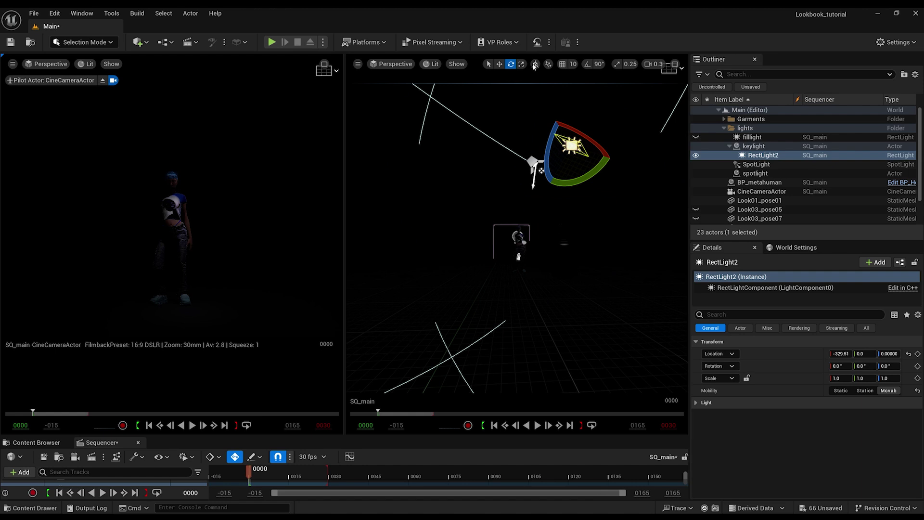
pyautogui.click(499, 63)
pyautogui.moveTo(572, 162); pyautogui.dragTo(540, 217)
# Step: Set the keylight actor's rotation to 0°, -38° and -156°, and rename it rimlight
pyautogui.click(753, 146)
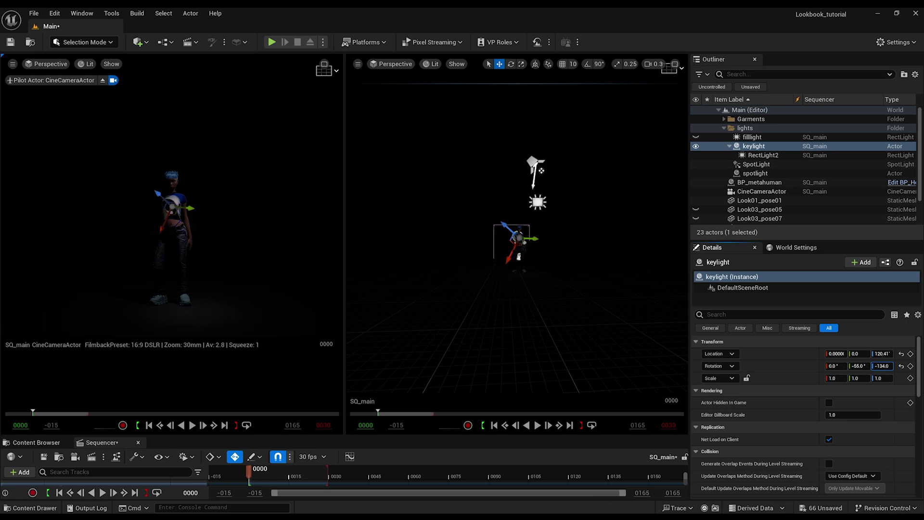
pyautogui.moveTo(882, 366)
pyautogui.mouseDown()
pyautogui.moveTo(865, 365)
pyautogui.moveTo(875, 366)
pyautogui.mouseUp()
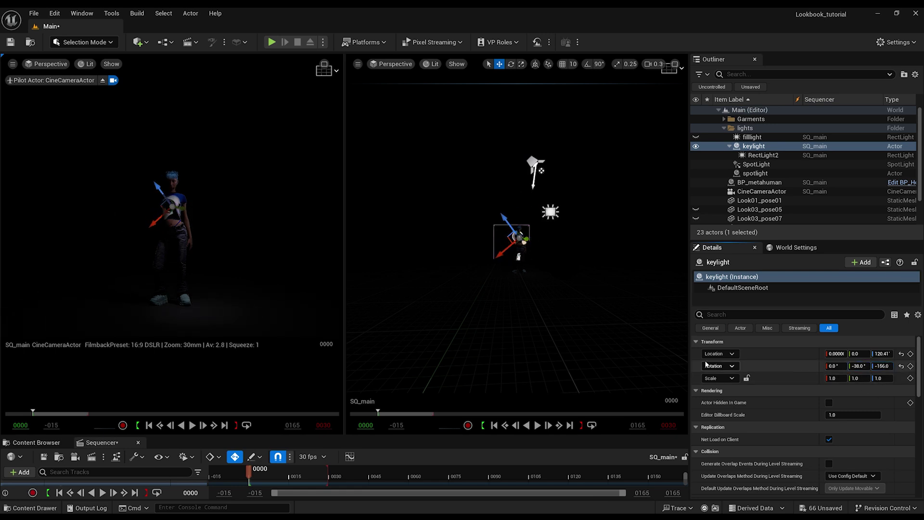
pyautogui.click(765, 148)
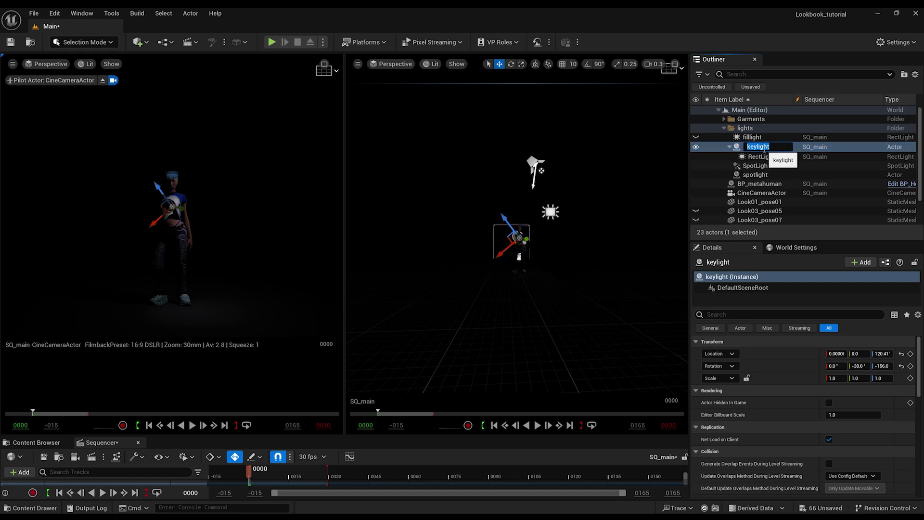
pyautogui.write('rimlight')
pyautogui.press('Return')
# Step: Reframe the CineCameraActor closer to the figure in the maximized camera view and restore the two-viewport layout
pyautogui.click(324, 69)
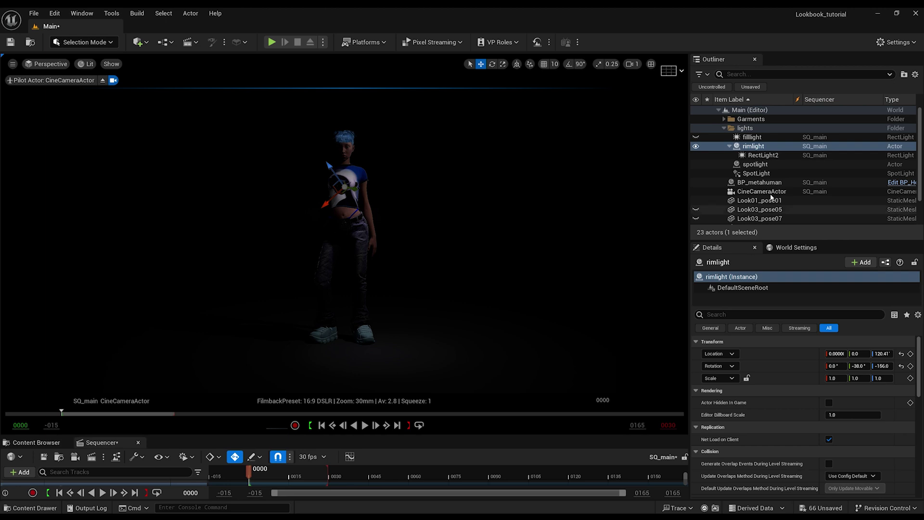
pyautogui.click(749, 192)
pyautogui.rightClick(750, 192)
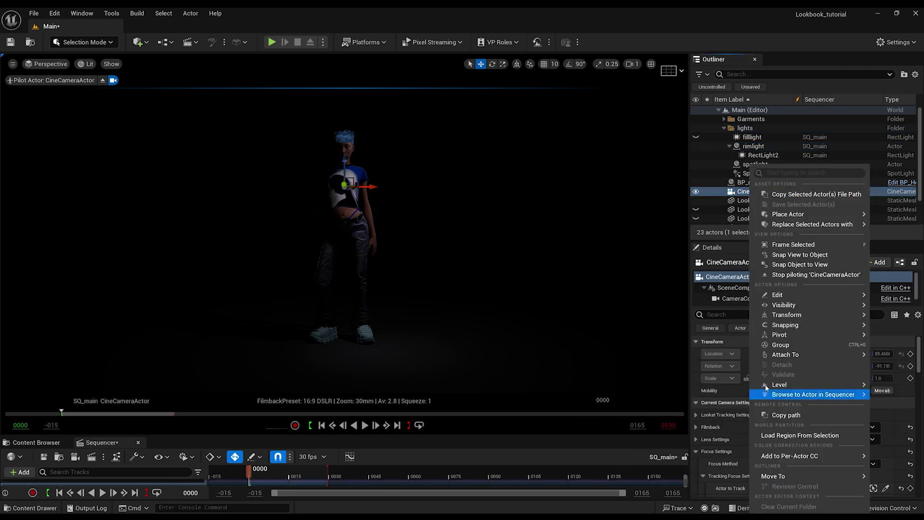
pyautogui.click(650, 64)
pyautogui.keyDown('alt'); pyautogui.moveTo(561, 259); pyautogui.dragTo(647, 279); pyautogui.keyUp('alt')
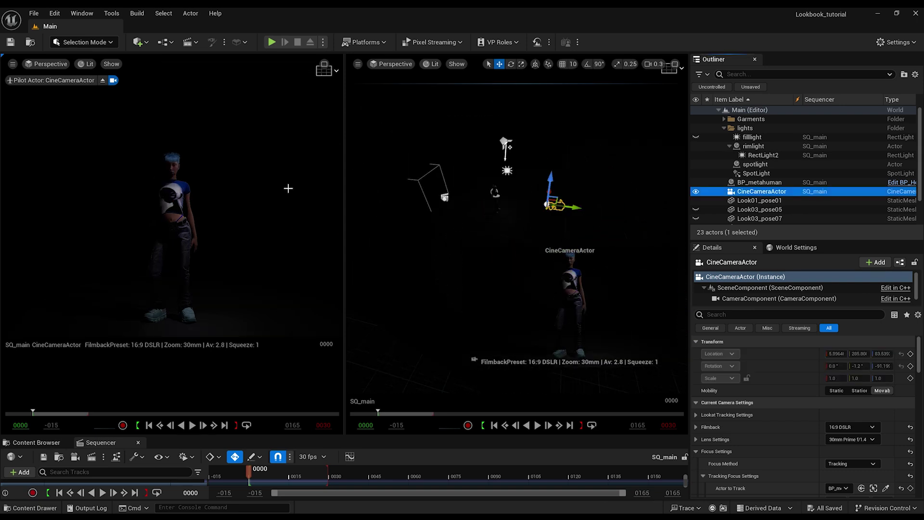
# Step: Add a new rect light to the scene with Movable mobility and its location at 0, 0, 0
pyautogui.click(136, 44)
pyautogui.moveTo(159, 141)
pyautogui.click(270, 173)
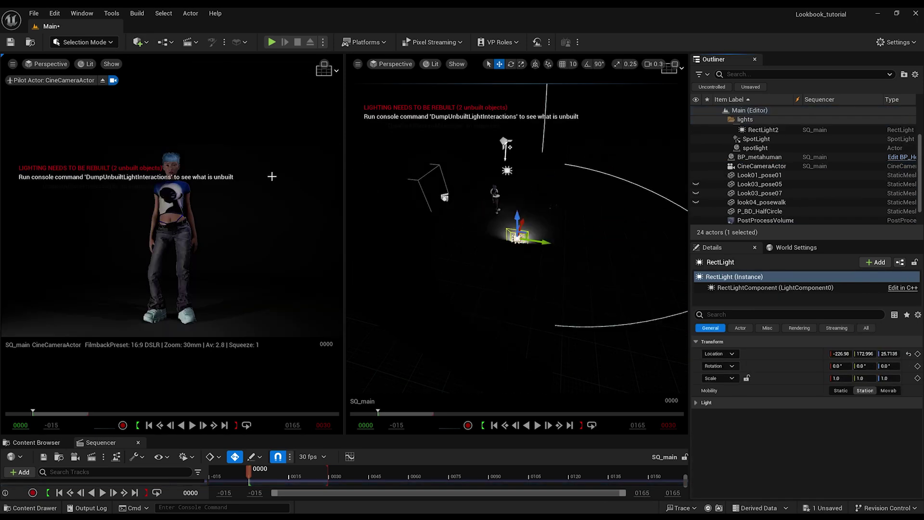
pyautogui.scroll(-5, 523, 208)
pyautogui.scroll(1, 538, 242)
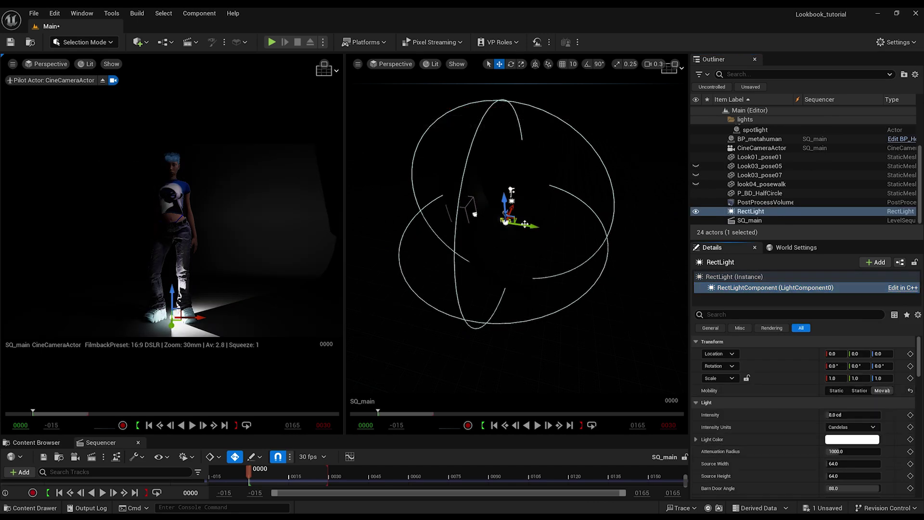
# Step: Rotate the new rect light -90° about Z with rotation snapping on and raise it to a height of about 472
pyautogui.press('e')
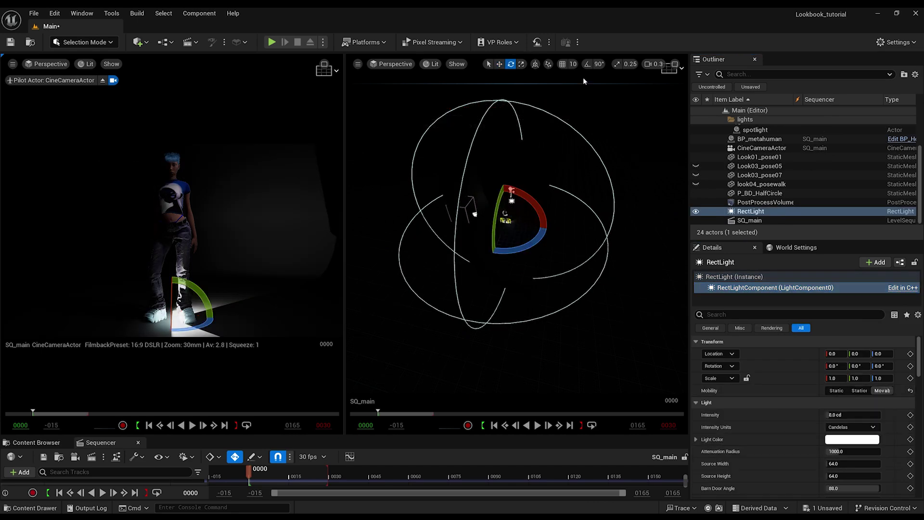
pyautogui.click(586, 65)
pyautogui.moveTo(528, 248); pyautogui.dragTo(556, 240)
pyautogui.press('w')
pyautogui.moveTo(504, 200); pyautogui.dragTo(505, 154)
# Step: Set the rect light's source width to 200 and source height to 100, and enable a light temperature of 8000
pyautogui.scroll(-3, 847, 414)
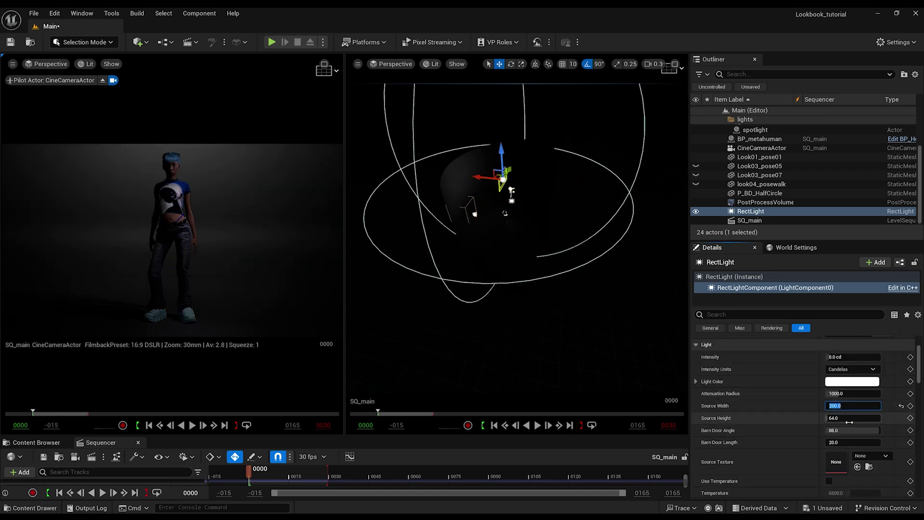
pyautogui.scroll(-7, 854, 461)
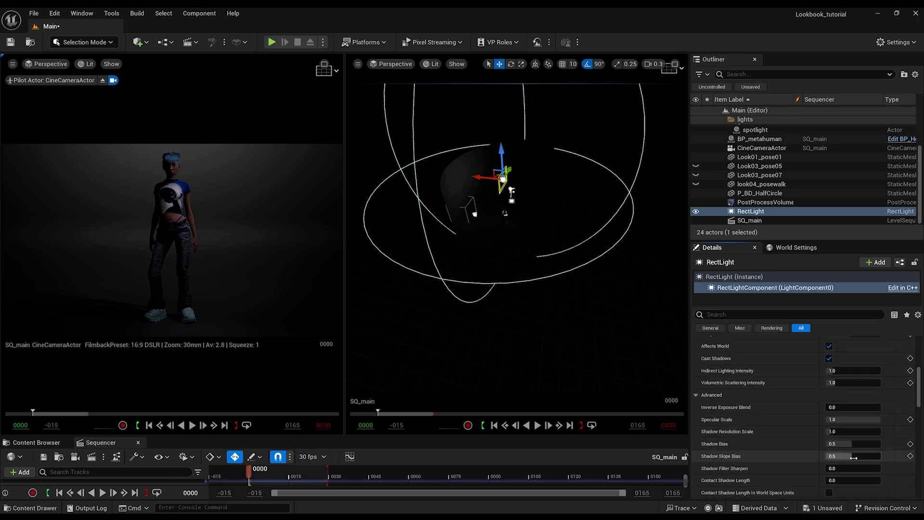
pyautogui.scroll(5, 854, 461)
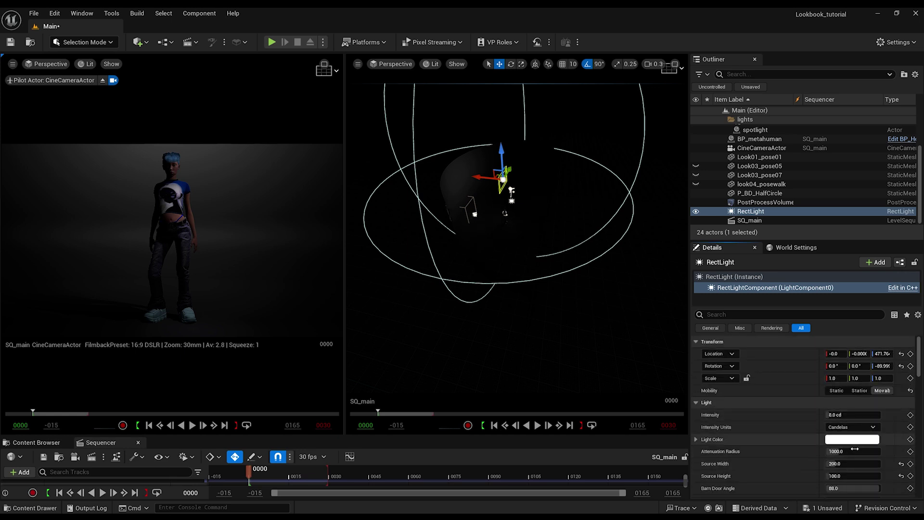
pyautogui.click(829, 452)
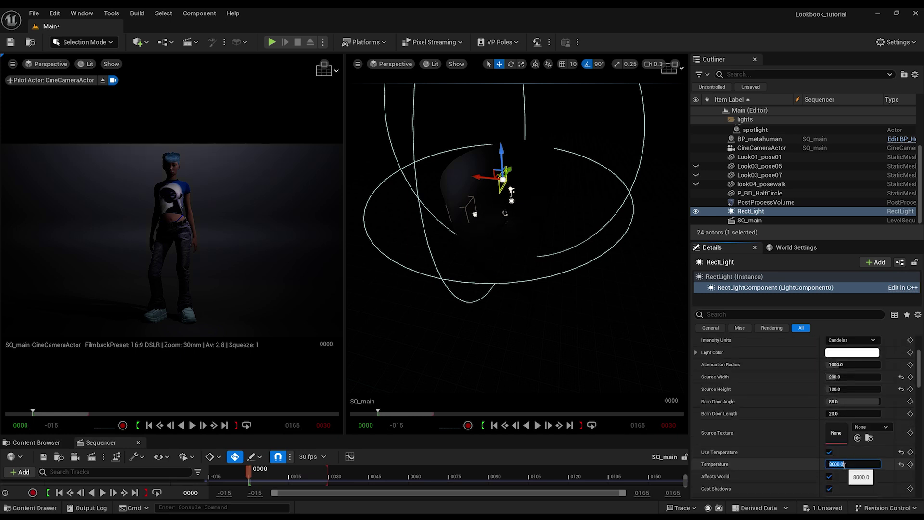
# Step: Turn off rotation snapping and tilt the rect light to a pitch of about -17.5°
pyautogui.keyDown('alt'); pyautogui.moveTo(518, 222); pyautogui.dragTo(546, 178); pyautogui.keyUp('alt')
pyautogui.press('e')
pyautogui.moveTo(526, 207); pyautogui.dragTo(544, 182)
pyautogui.click(587, 64)
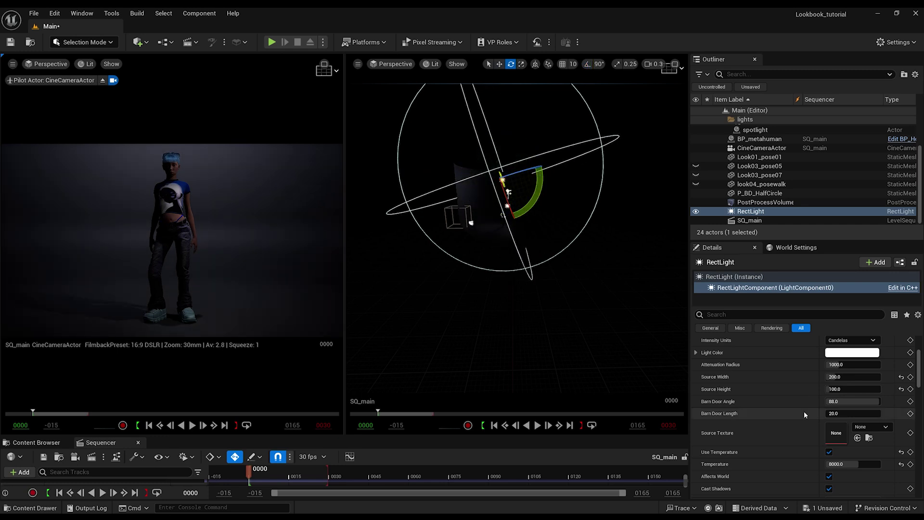
# Step: Raise the rect light's intensity to about 31.4 cd and shift it slightly away from the backdrop
pyautogui.scroll(3, 813, 395)
pyautogui.moveTo(836, 400); pyautogui.dragTo(846, 400)
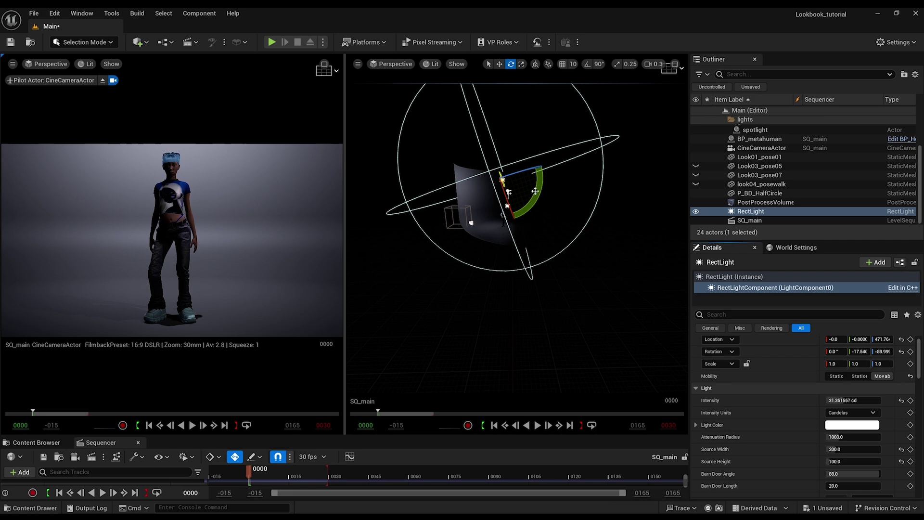
pyautogui.press('w')
pyautogui.moveTo(488, 184)
pyautogui.mouseDown()
pyautogui.moveTo(541, 168)
pyautogui.moveTo(492, 182)
pyautogui.mouseUp()
# Step: Turn off dynamic shadow casting for the rect light
pyautogui.scroll(-6, 818, 451)
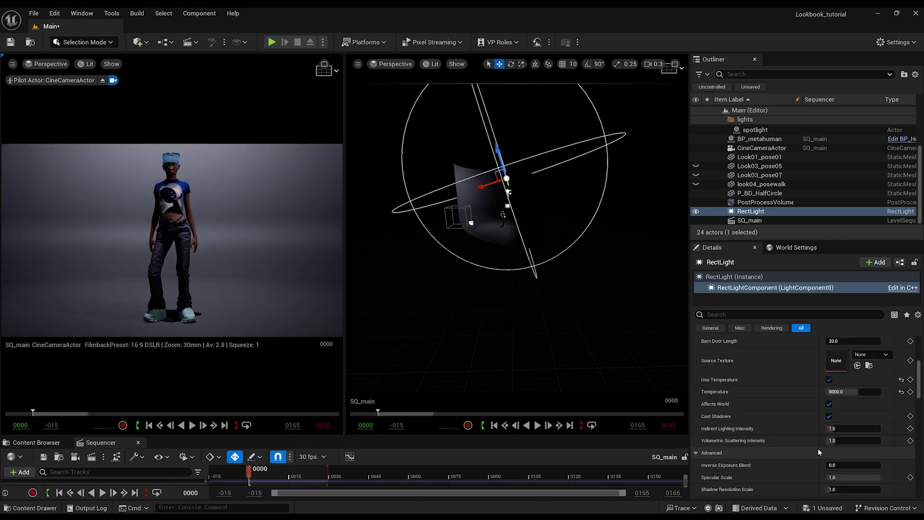
pyautogui.scroll(-4, 798, 440)
pyautogui.scroll(-4, 799, 440)
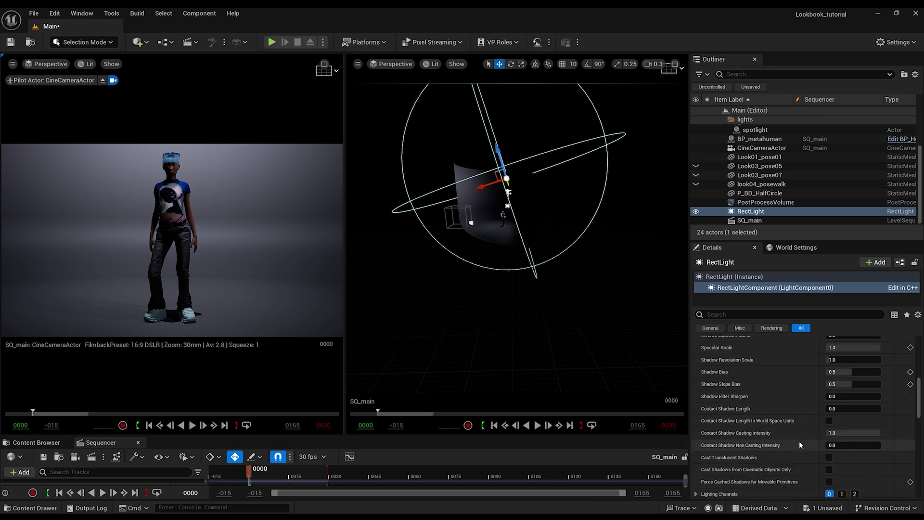
pyautogui.click(828, 460)
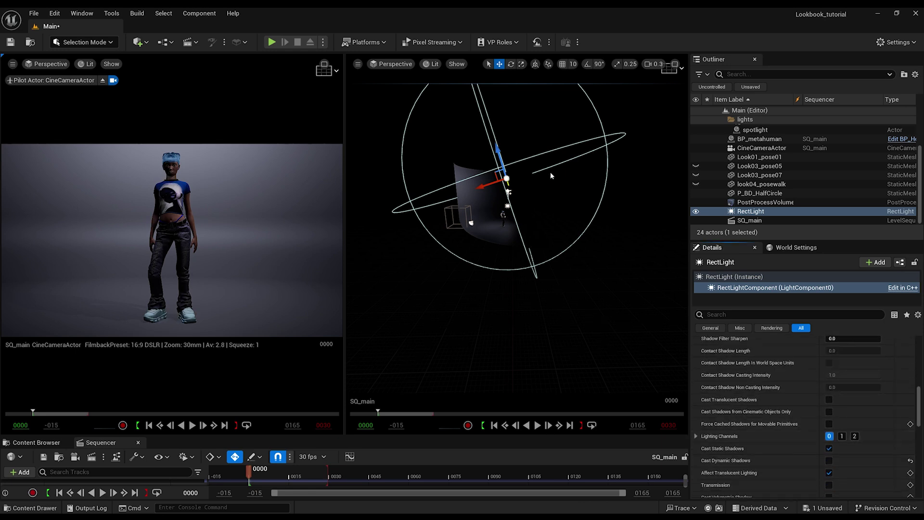
# Step: Reposition the rect light above the character at a Y location of about -29 and lower its intensity to about 13.5 cd
pyautogui.moveTo(500, 153); pyautogui.dragTo(511, 180)
pyautogui.scroll(10, 845, 415)
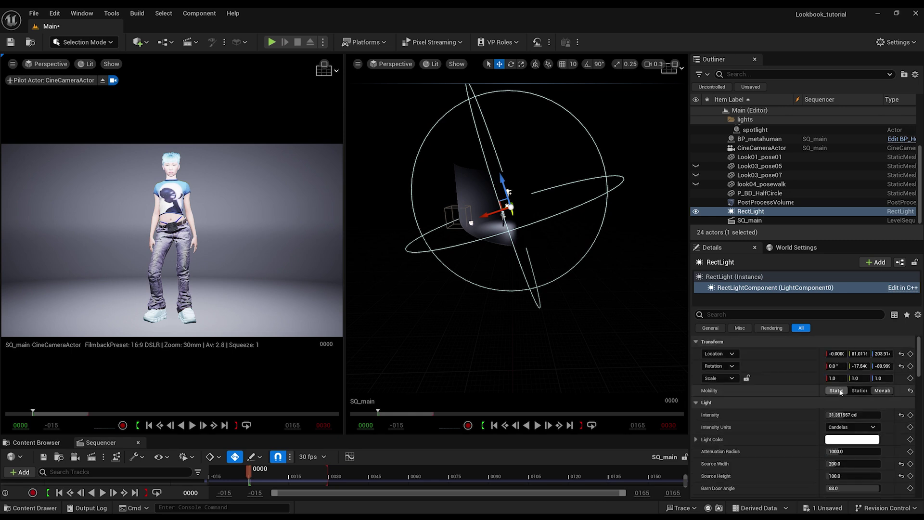
pyautogui.moveTo(846, 415); pyautogui.dragTo(845, 414)
pyautogui.moveTo(490, 214); pyautogui.dragTo(492, 192)
# Step: Make the fill light visible again and raise the backdrop rect light's intensity to about 44.8 cd
pyautogui.scroll(3, 744, 144)
pyautogui.click(695, 138)
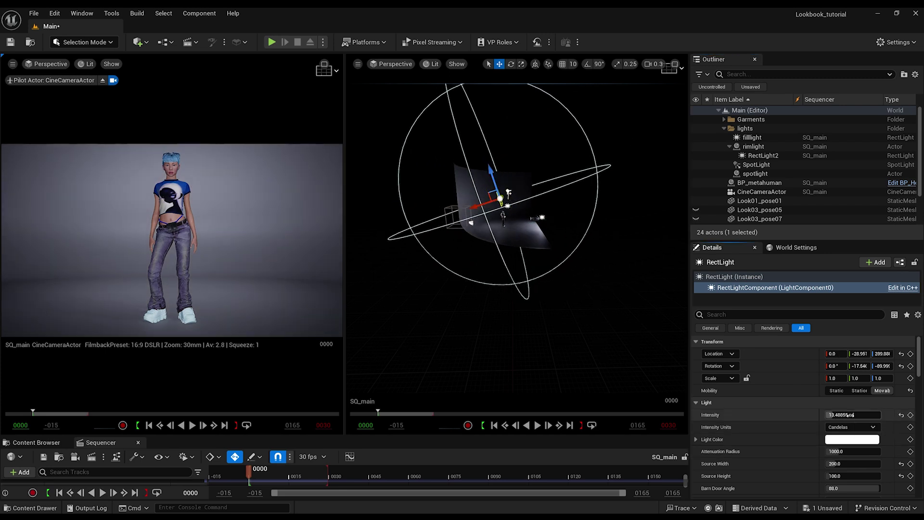
pyautogui.moveTo(839, 415); pyautogui.dragTo(853, 415)
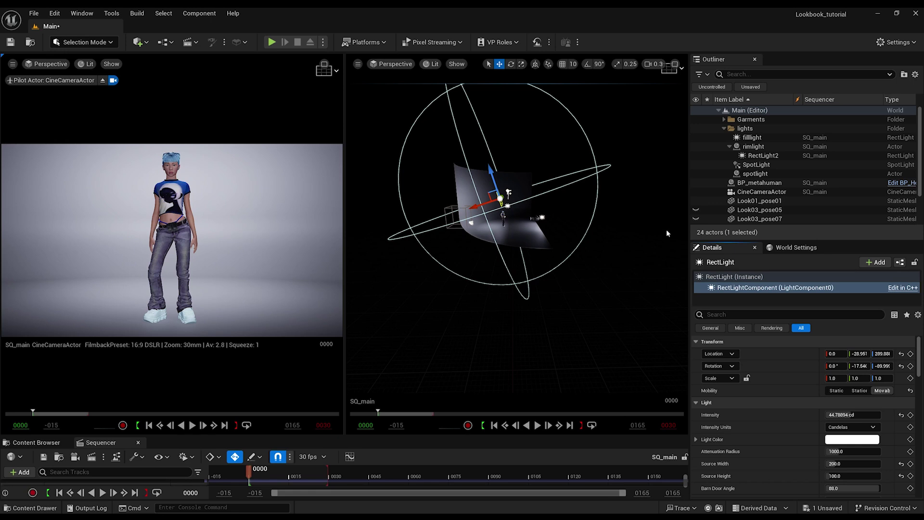
# Step: Set the fill light's rect light component to an intensity of about 31.4 cd
pyautogui.click(752, 138)
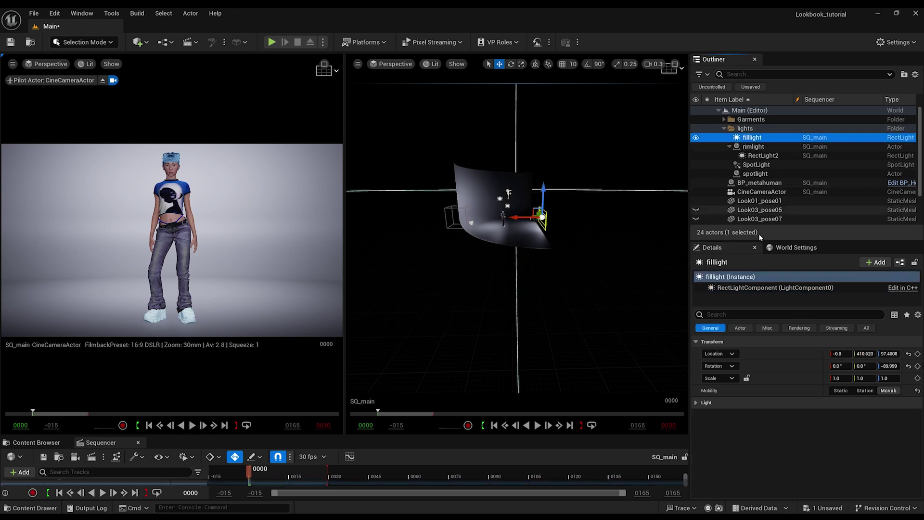
pyautogui.click(756, 289)
pyautogui.moveTo(841, 415); pyautogui.dragTo(849, 415)
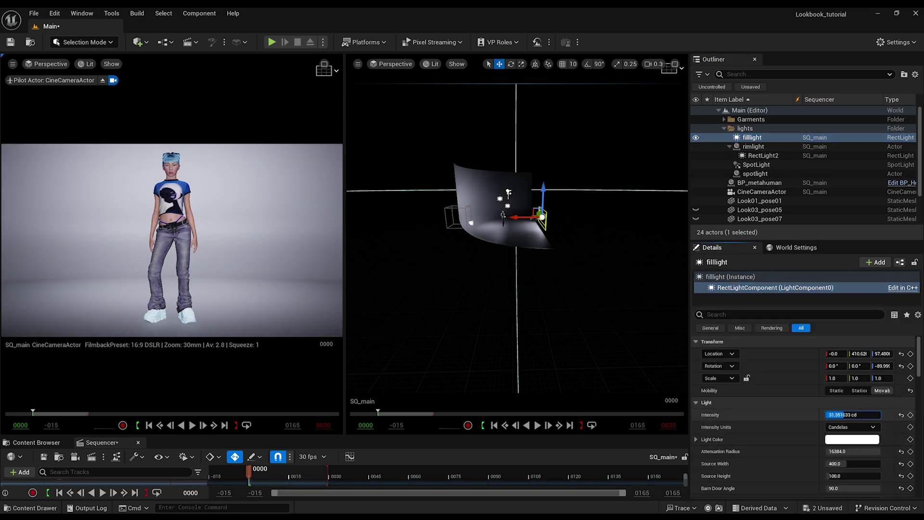
# Step: Shift the half-circle backdrop to a Y location of about -14
pyautogui.click(514, 231)
pyautogui.moveTo(512, 230); pyautogui.dragTo(522, 229)
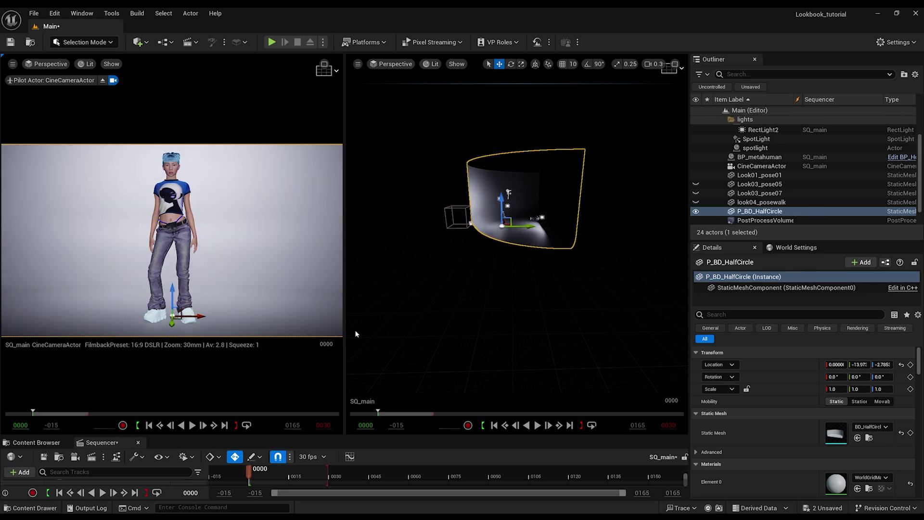
# Step: Enable bloom method, intensity and threshold on the PostProcessVolume, with intensity about 3.48 and threshold about -0.71
pyautogui.scroll(-2, 770, 198)
pyautogui.click(767, 202)
pyautogui.click(695, 416)
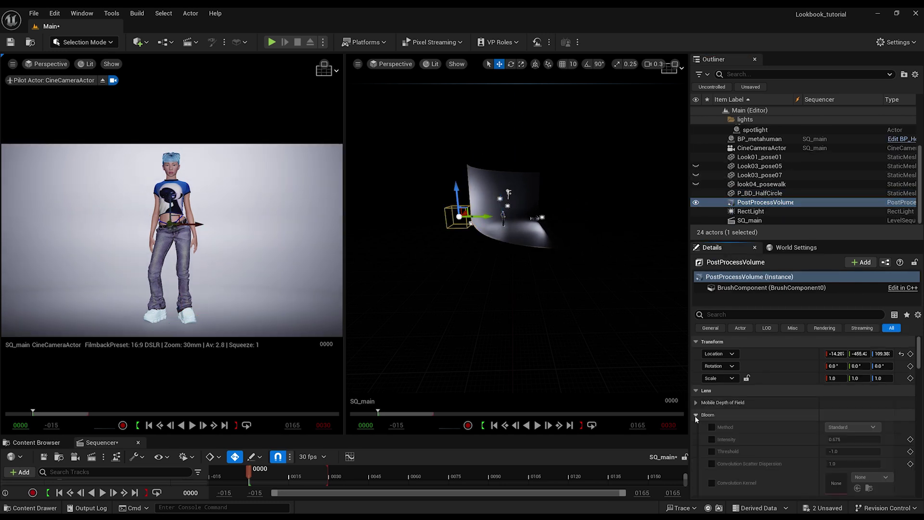
pyautogui.click(711, 427)
pyautogui.click(712, 440)
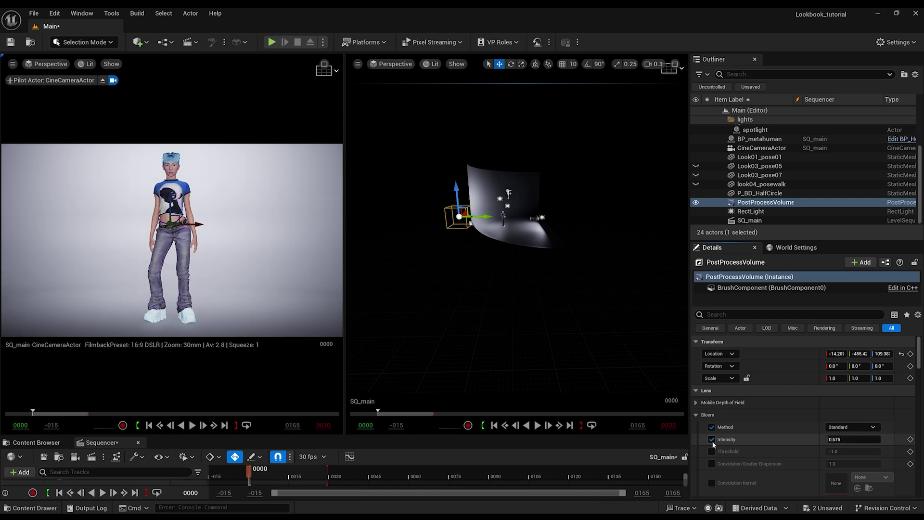
pyautogui.click(712, 451)
pyautogui.moveTo(835, 439)
pyautogui.mouseDown()
pyautogui.moveTo(861, 439)
pyautogui.moveTo(848, 439)
pyautogui.mouseUp()
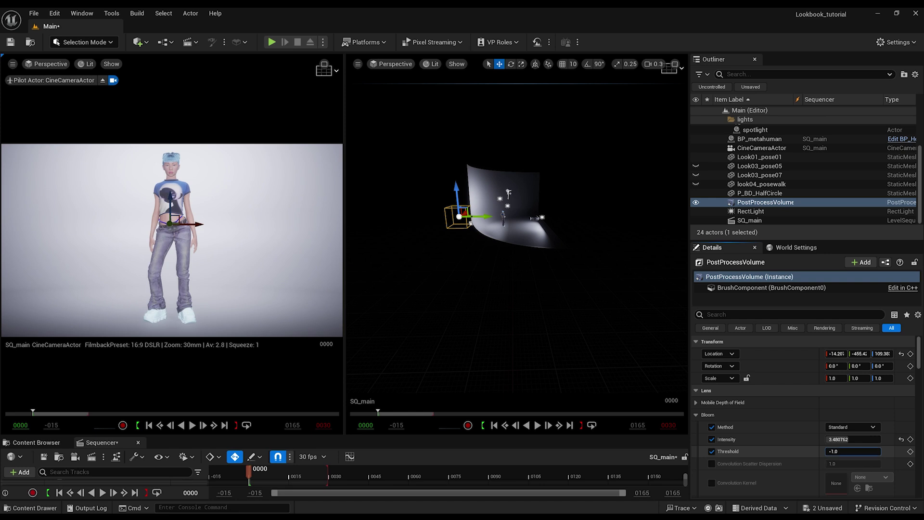
pyautogui.moveTo(853, 451); pyautogui.dragTo(854, 451)
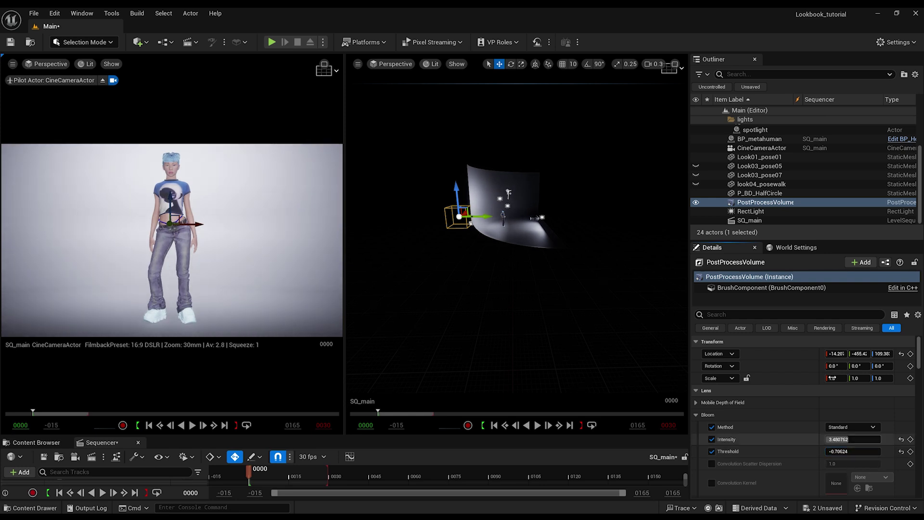
# Step: Reduce the fill light's intensity to about 15.2 cd
pyautogui.scroll(3, 758, 147)
pyautogui.click(758, 139)
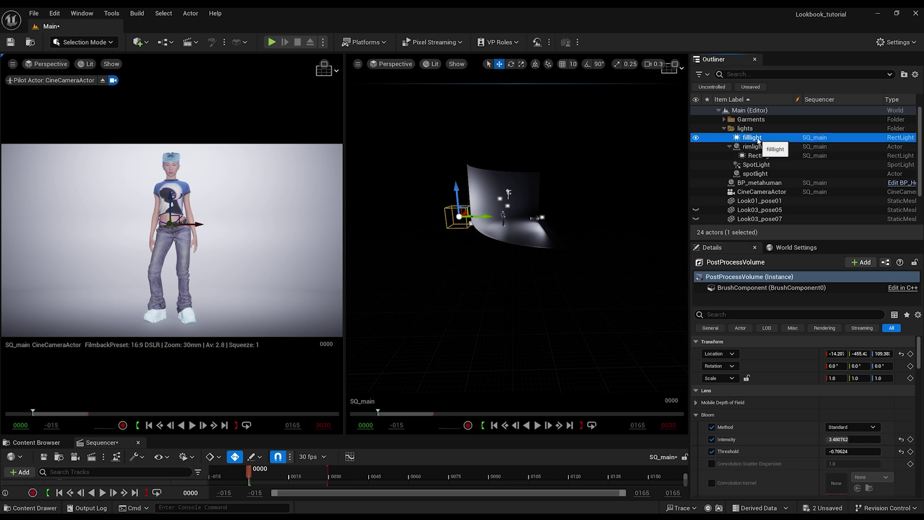
pyautogui.click(787, 287)
pyautogui.moveTo(850, 414); pyautogui.dragTo(841, 415)
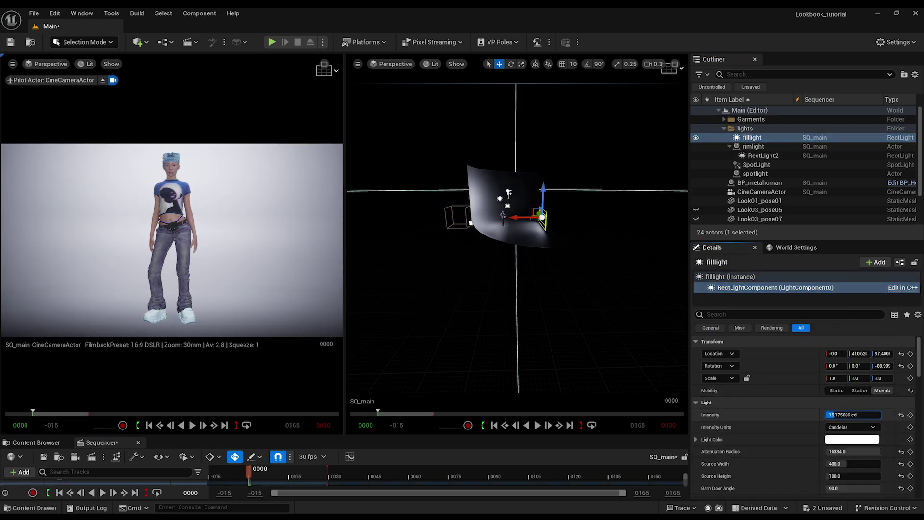
# Step: Try adjusting the intensity of RectLight2 under the rim light, and undo the change
pyautogui.click(758, 157)
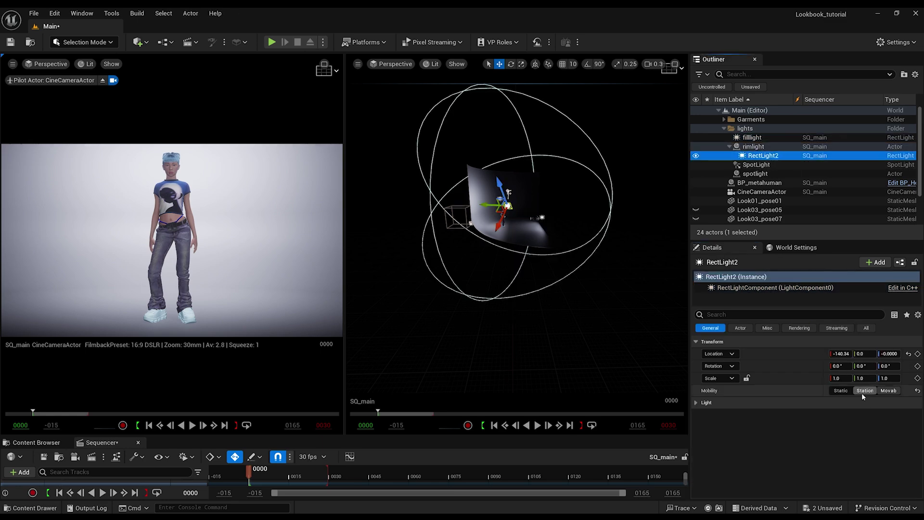
pyautogui.click(769, 288)
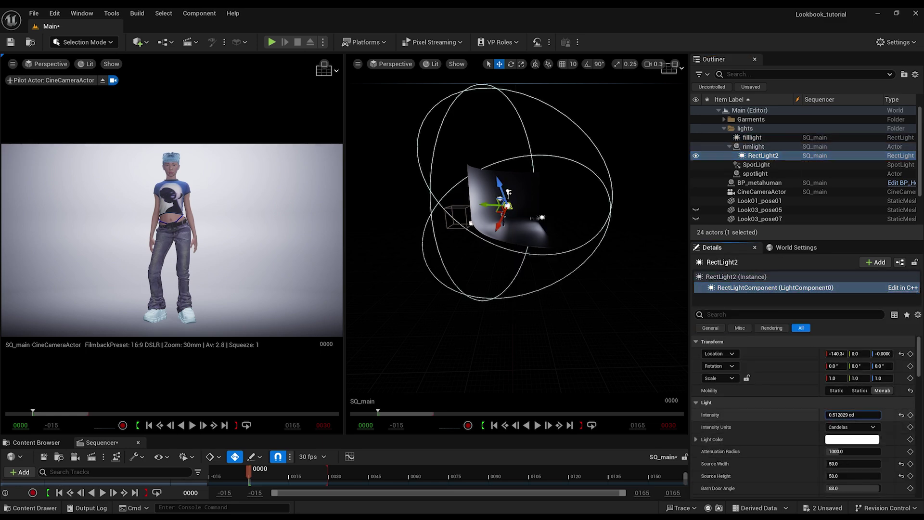
pyautogui.moveTo(852, 415); pyautogui.dragTo(845, 415)
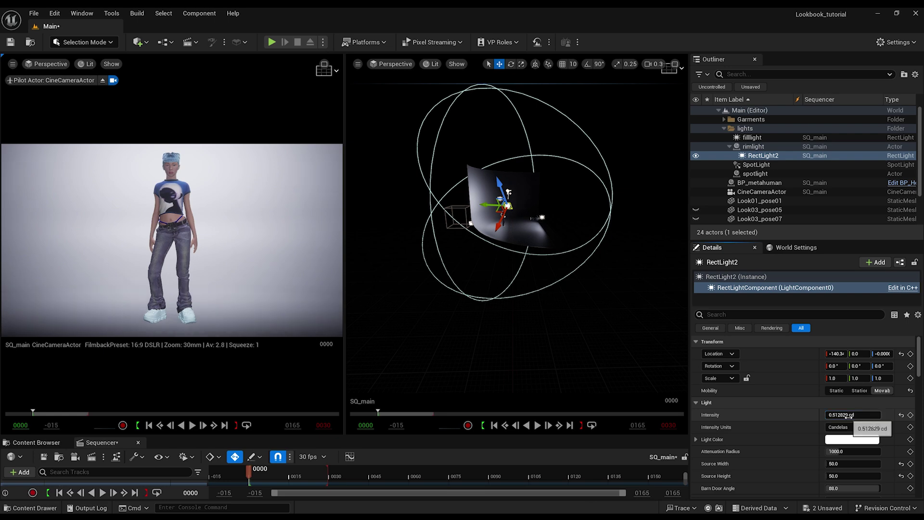
pyautogui.hotkey('ctrl', 'z')
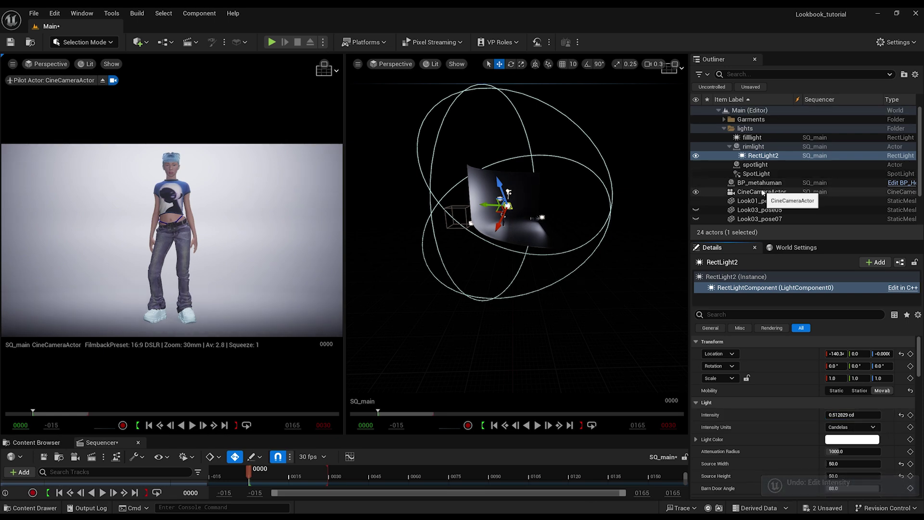
# Step: Toggle the visibility of the SpotLight and RectLight2 to check how each contributes to the shot
pyautogui.click(696, 175)
pyautogui.click(696, 174)
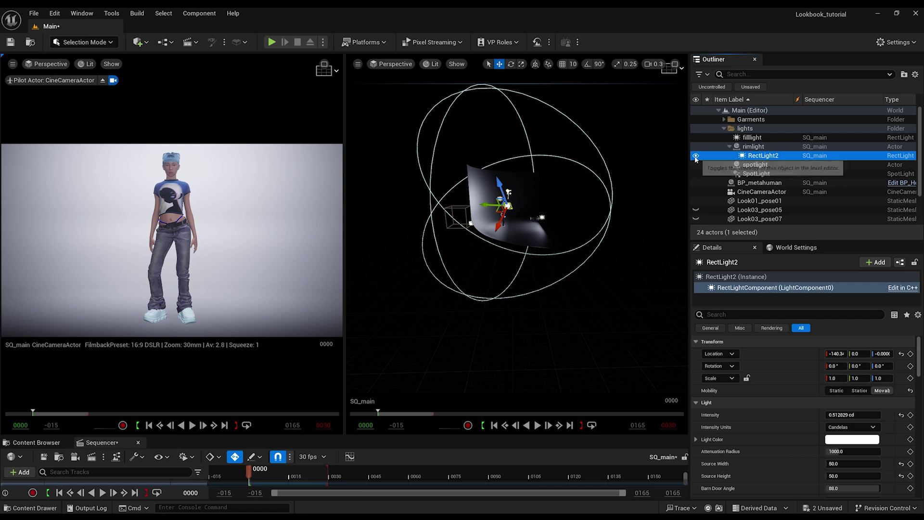
pyautogui.click(695, 156)
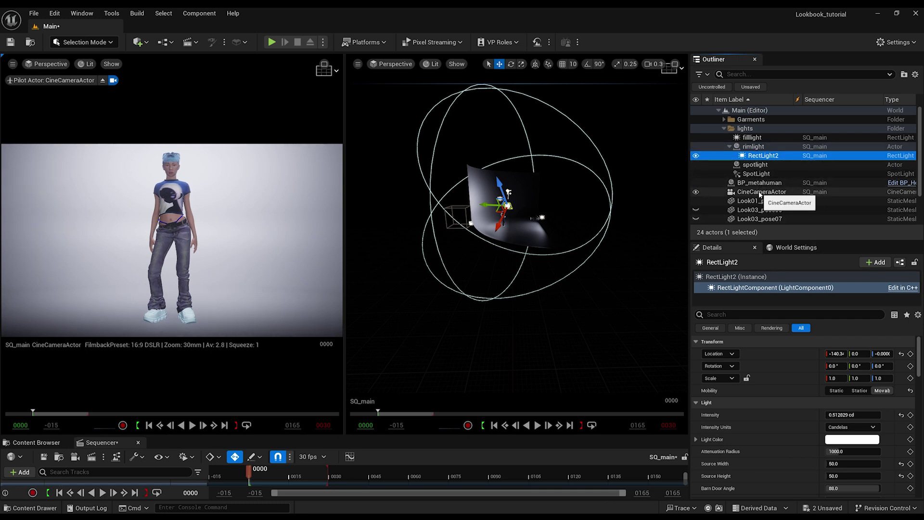
# Step: Rename the backdrop RectLight as BGLight and move it into the lights folder
pyautogui.scroll(-3, 759, 177)
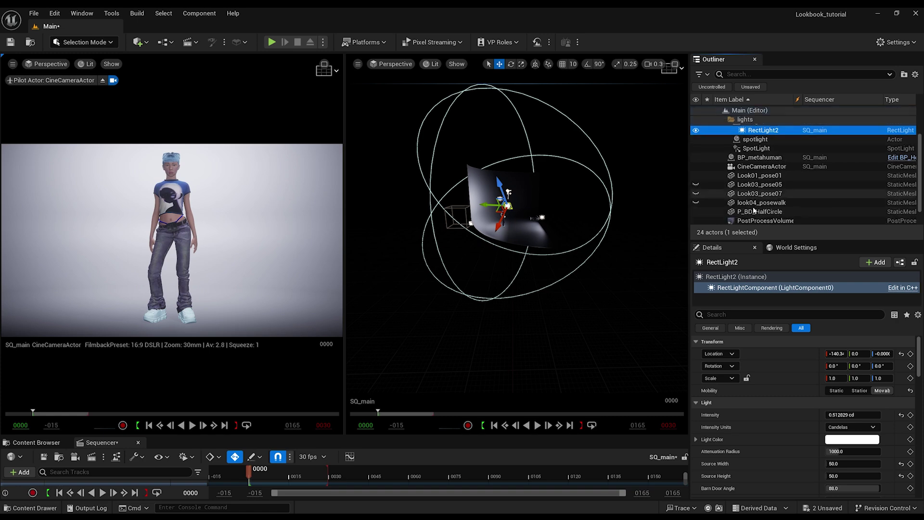
pyautogui.click(759, 214)
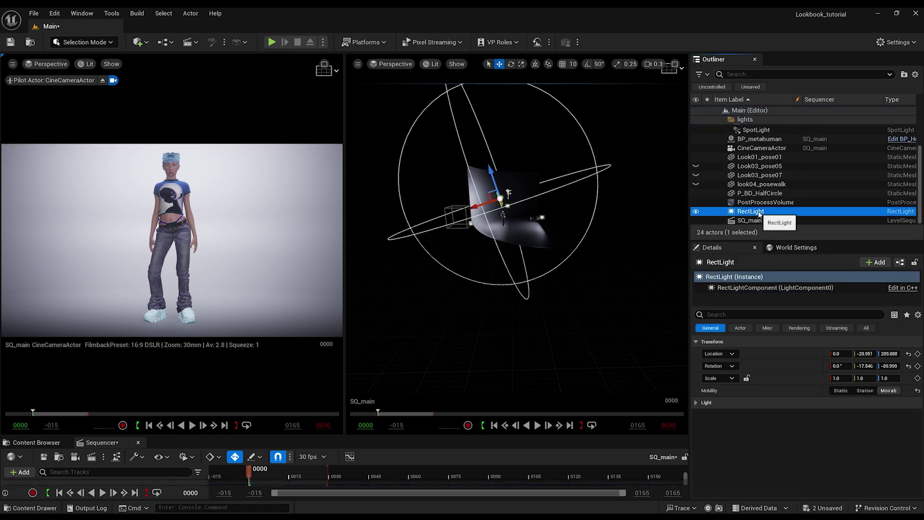
pyautogui.press('F2')
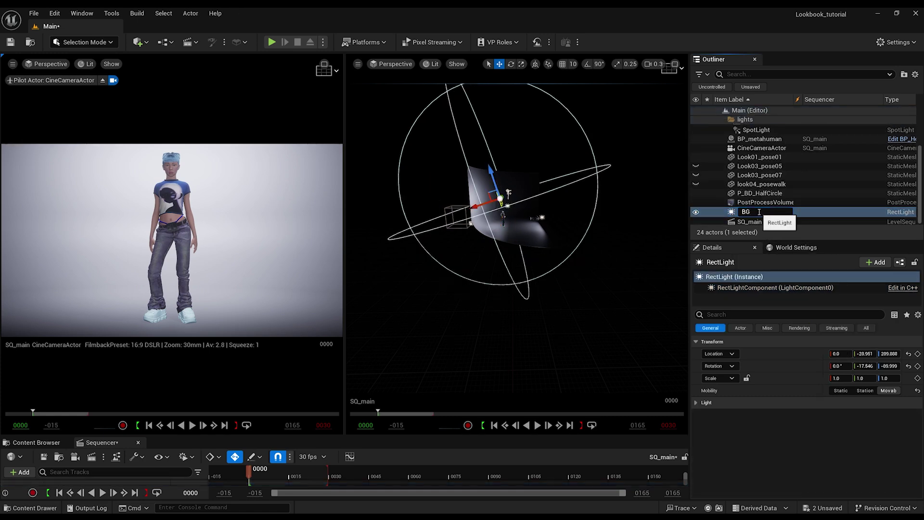
pyautogui.write('BGLight')
pyautogui.press('Return')
pyautogui.scroll(3, 813, 134)
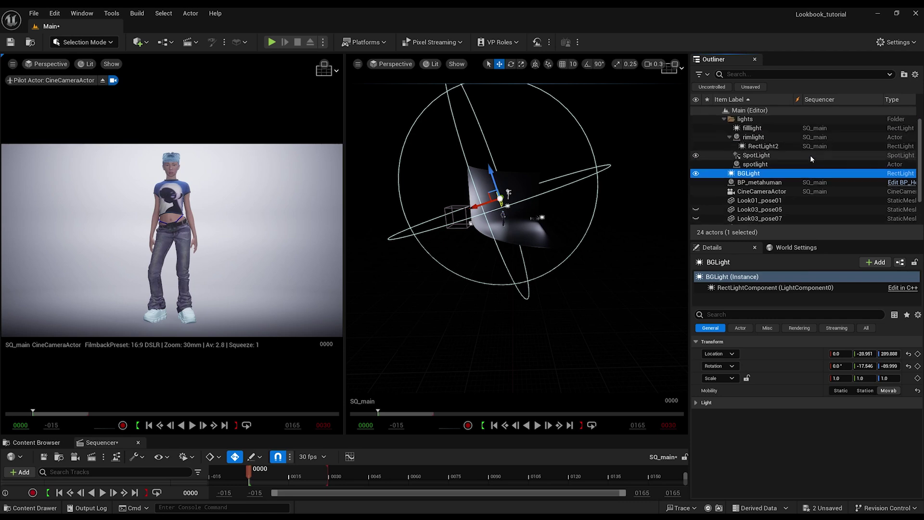
pyautogui.moveTo(755, 117); pyautogui.dragTo(755, 118)
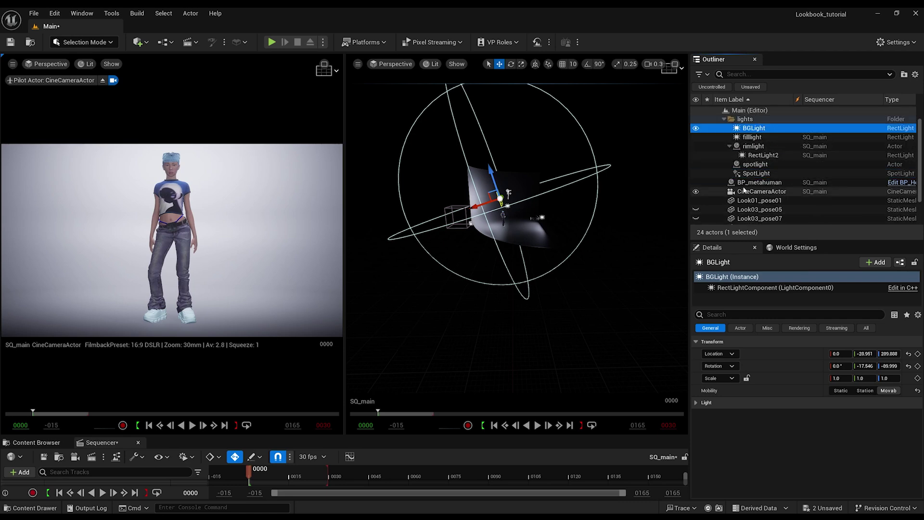
# Step: Rename BGLight as L_backdrop
pyautogui.click(753, 129)
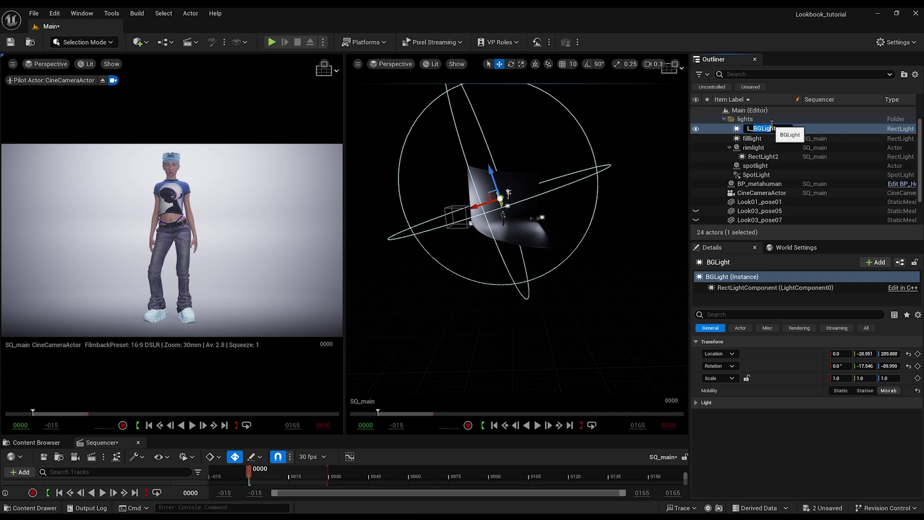
pyautogui.write('L_backdrop')
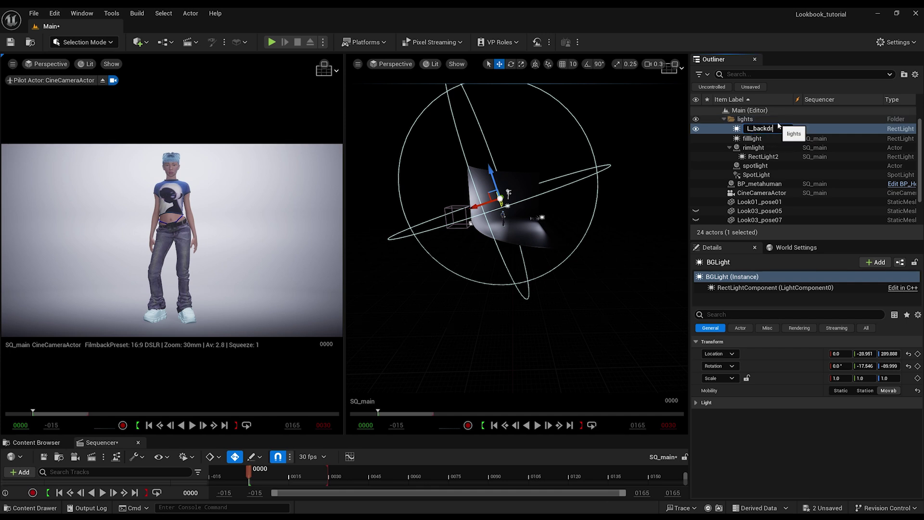
pyautogui.press('Return')
# Step: Rename the fill light as L_fill
pyautogui.scroll(1, 766, 147)
pyautogui.click(758, 137)
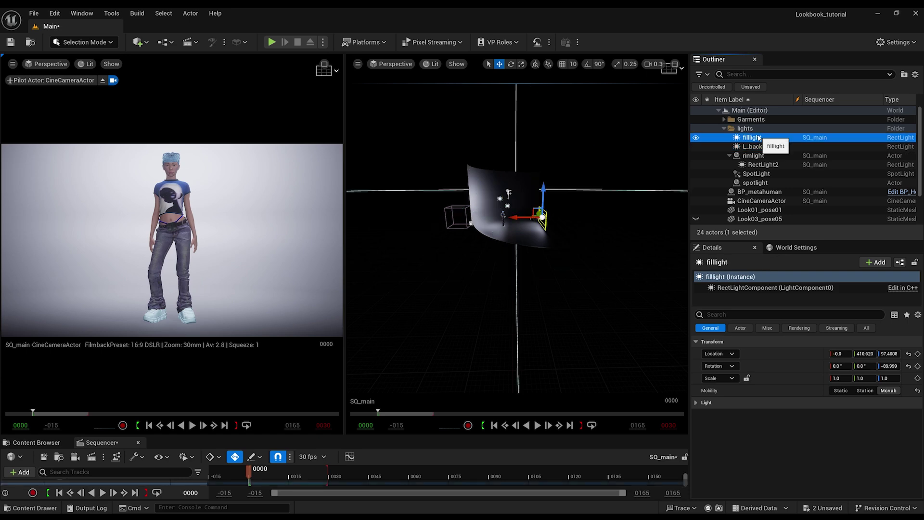
pyautogui.press('F2')
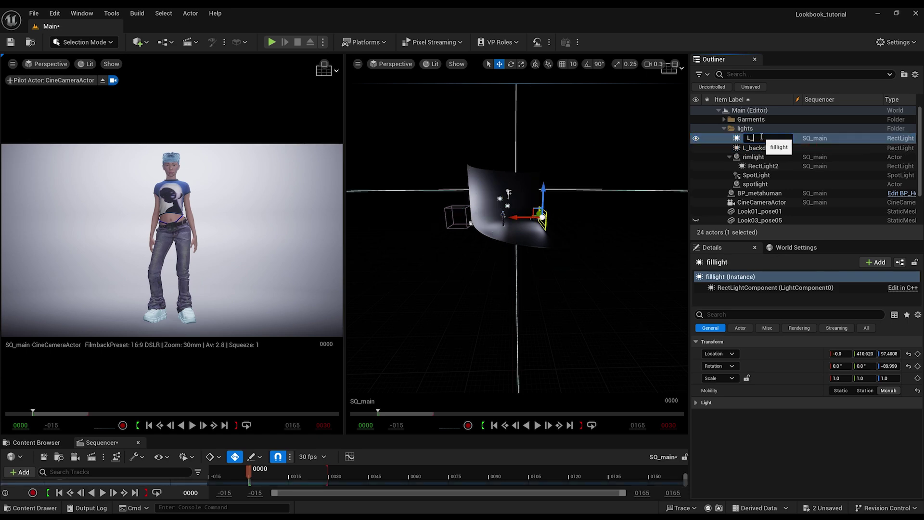
pyautogui.write('L_fill')
pyautogui.press('Return')
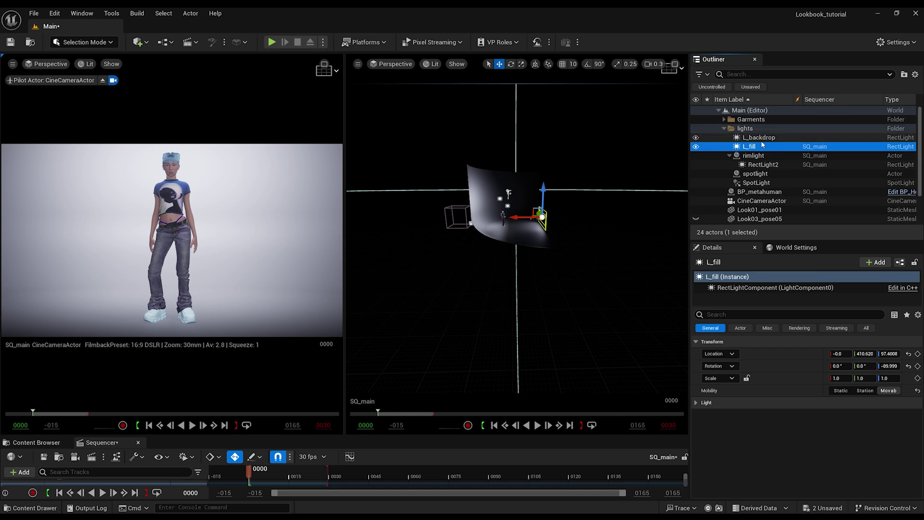
# Step: Rename the rimlight actor as L_rim
pyautogui.click(754, 156)
pyautogui.press('F2')
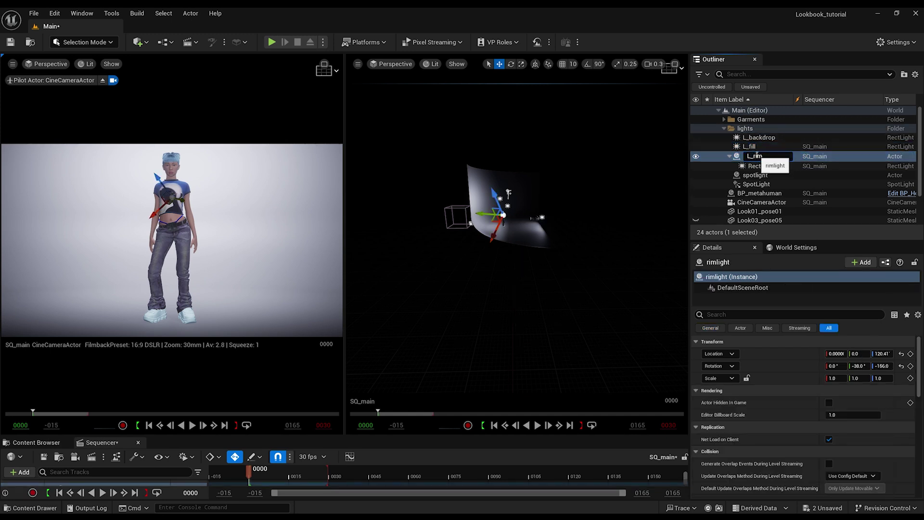
pyautogui.write('L_rim')
pyautogui.press('Return')
# Step: Add the L_ prefix to the SpotLight and the spotlight actor, naming them L_SpotLight and L_spotlight
pyautogui.click(754, 176)
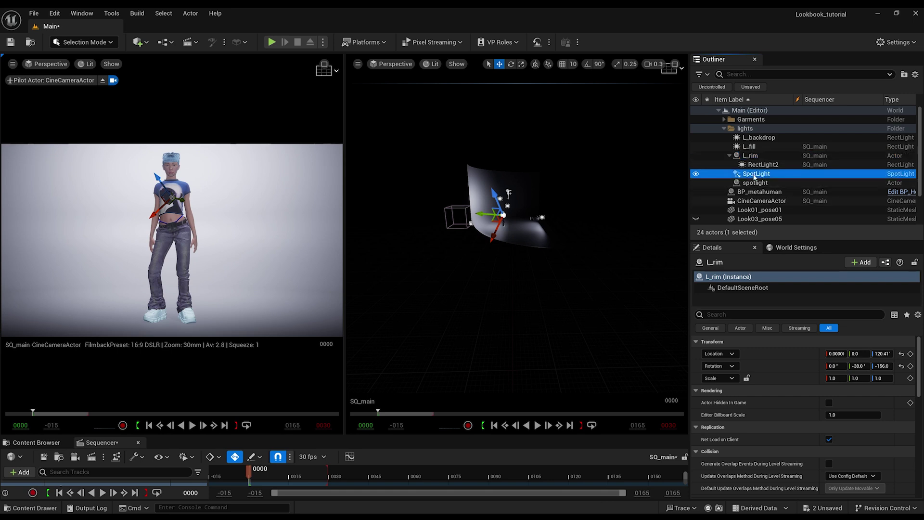
pyautogui.press('F2')
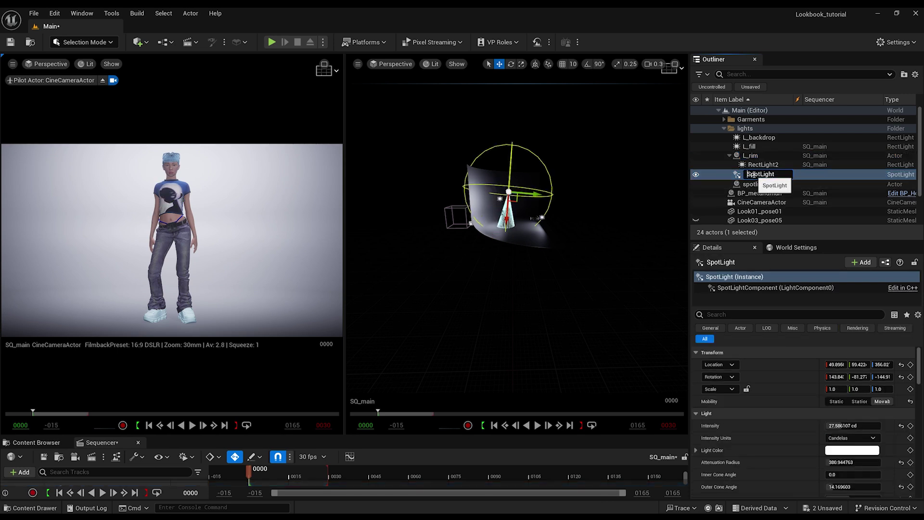
pyautogui.write('L_')
pyautogui.press('Return')
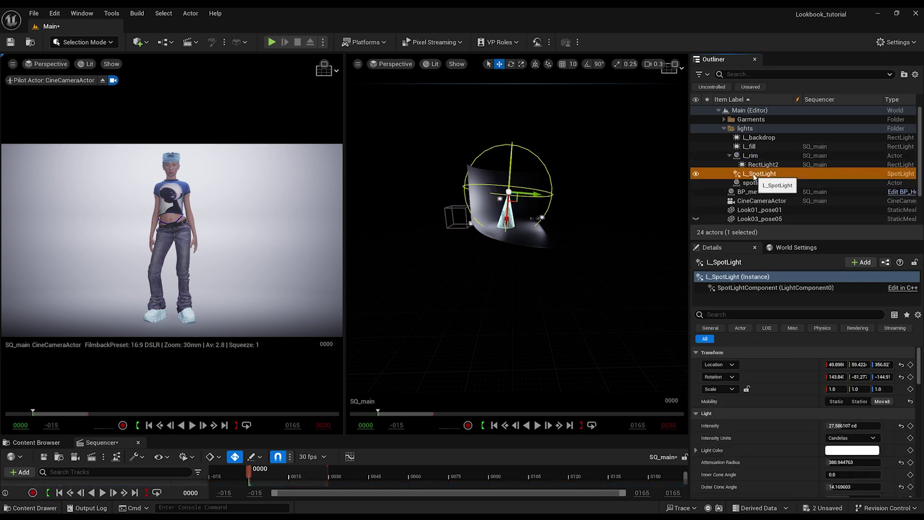
pyautogui.click(749, 183)
pyautogui.press('F2')
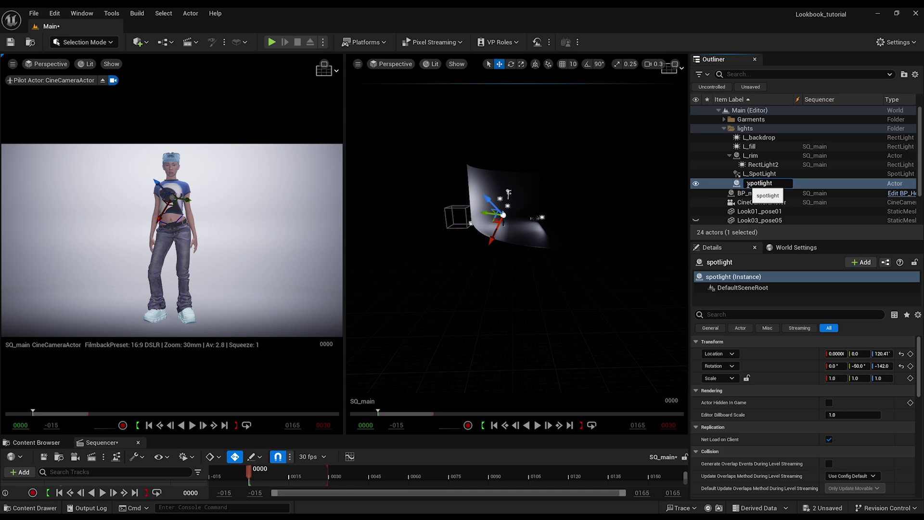
pyautogui.write('L_')
pyautogui.press('Return')
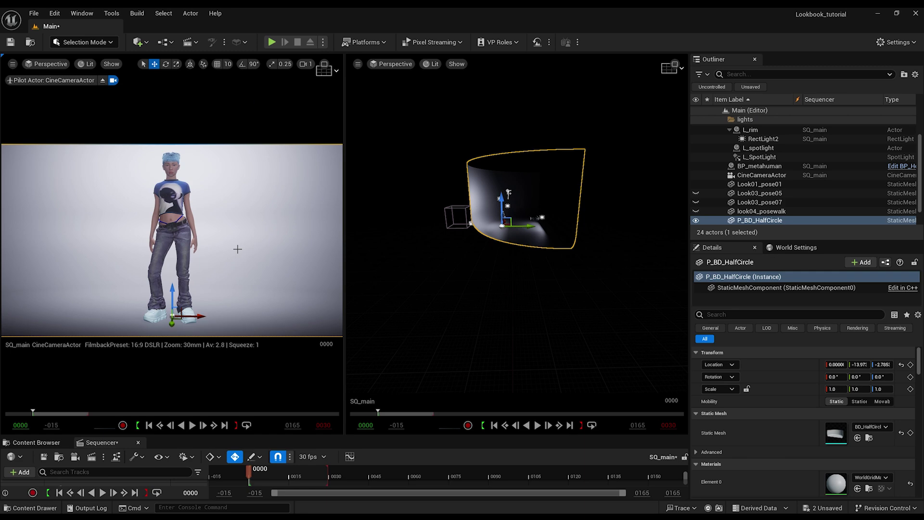
# Step: Maximize the CineCameraActor viewport and show the Grid (2x2) composition overlay
pyautogui.click(755, 176)
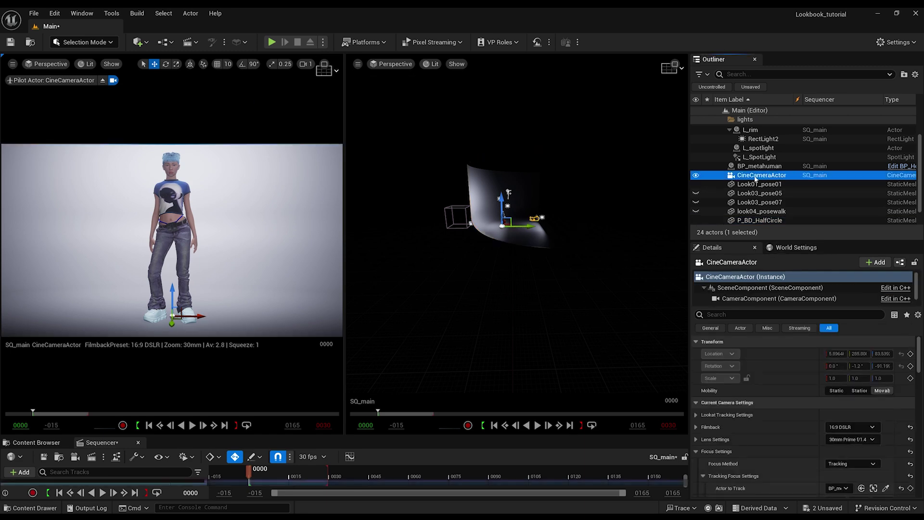
pyautogui.rightClick(756, 177)
pyautogui.click(323, 69)
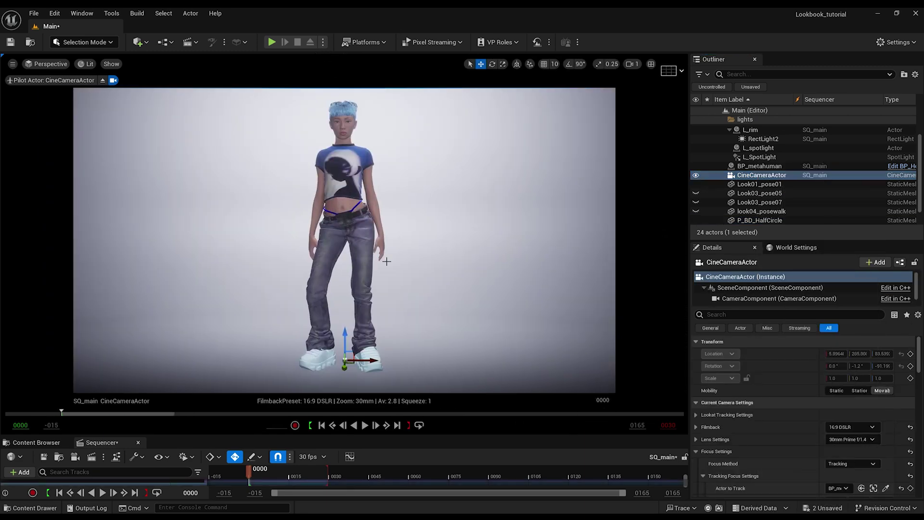
pyautogui.click(669, 71)
pyautogui.click(689, 145)
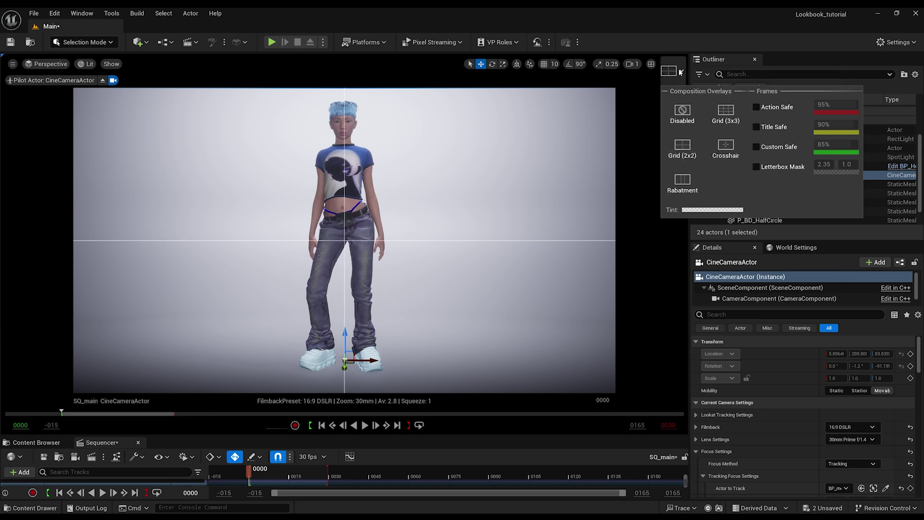
# Step: Unlock the CineCameraActor's actor movement
pyautogui.click(749, 175)
pyautogui.rightClick(756, 174)
pyautogui.moveTo(797, 385)
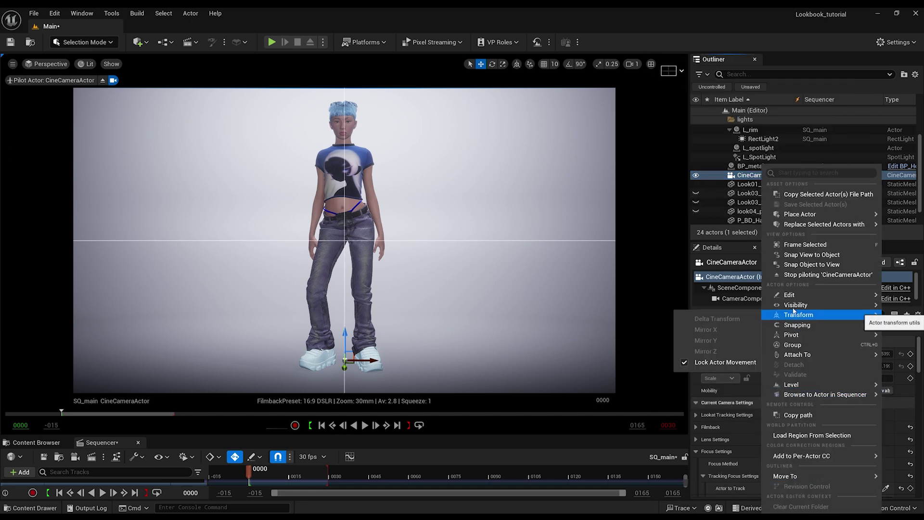
pyautogui.moveTo(798, 315)
pyautogui.click(696, 363)
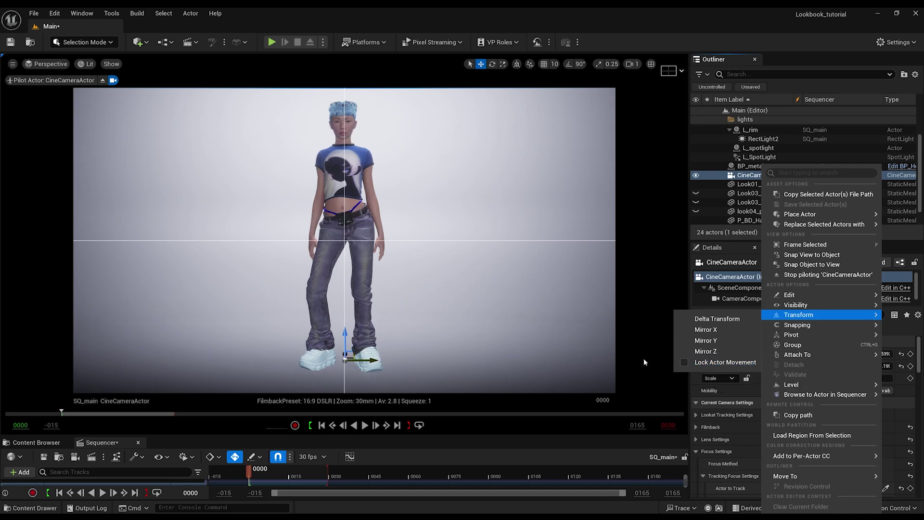
# Step: Reframe the full-body shot by moving the camera slightly back and tilting it to a pitch of about -0.2°
pyautogui.click(359, 244)
pyautogui.press('s')
pyautogui.press('w')
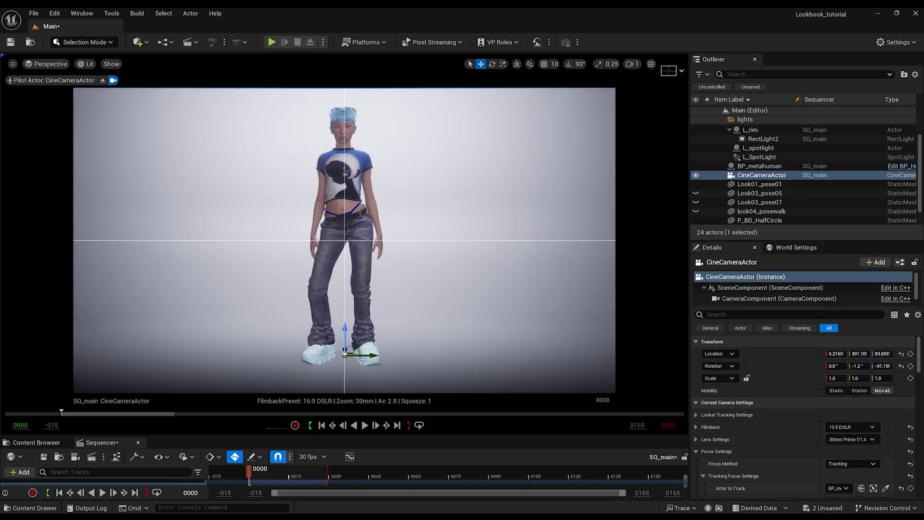
pyautogui.scroll(-1, 360, 244)
pyautogui.press('s')
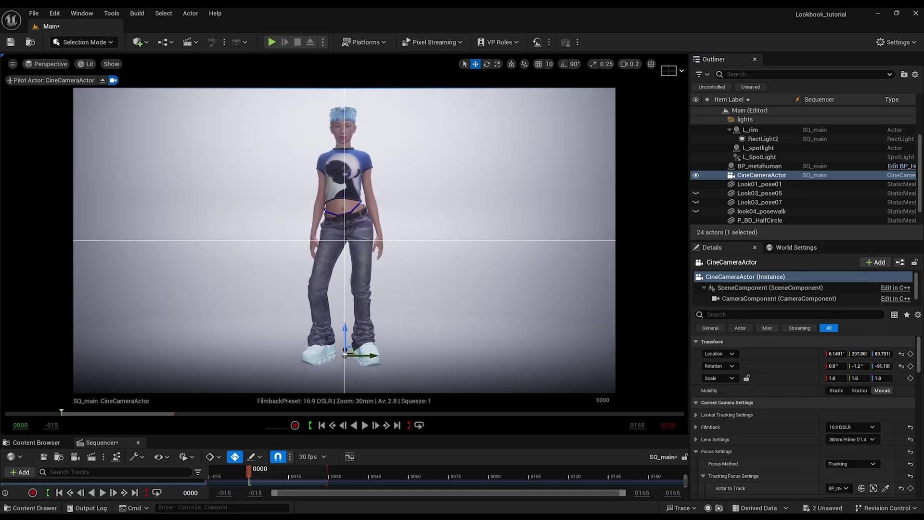
pyautogui.moveTo(359, 244); pyautogui.dragTo(357, 242, button='right')
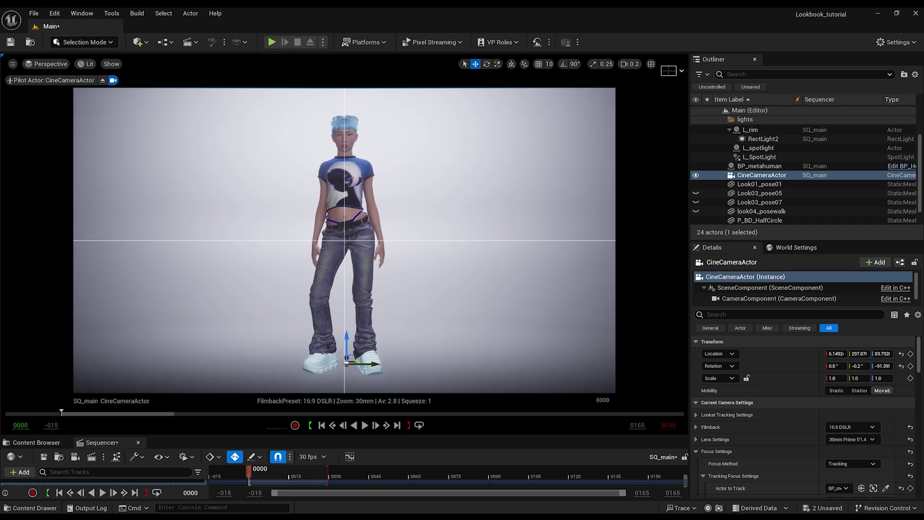
# Step: Switch the camera view's composition overlay to Grid (3x3)
pyautogui.click(696, 175)
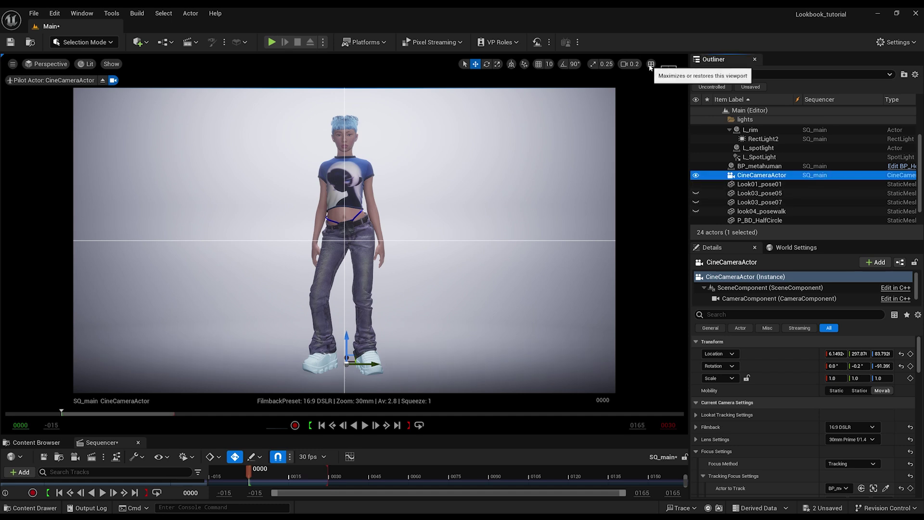
pyautogui.click(669, 71)
pyautogui.click(725, 113)
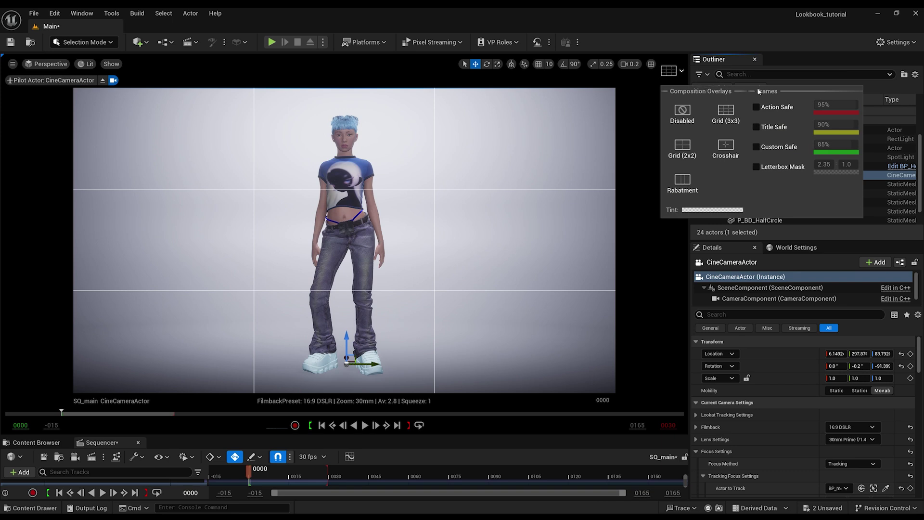
# Step: Lock the CineCameraActor's movement to keep the new framing
pyautogui.click(741, 175)
pyautogui.rightClick(748, 175)
pyautogui.moveTo(786, 345)
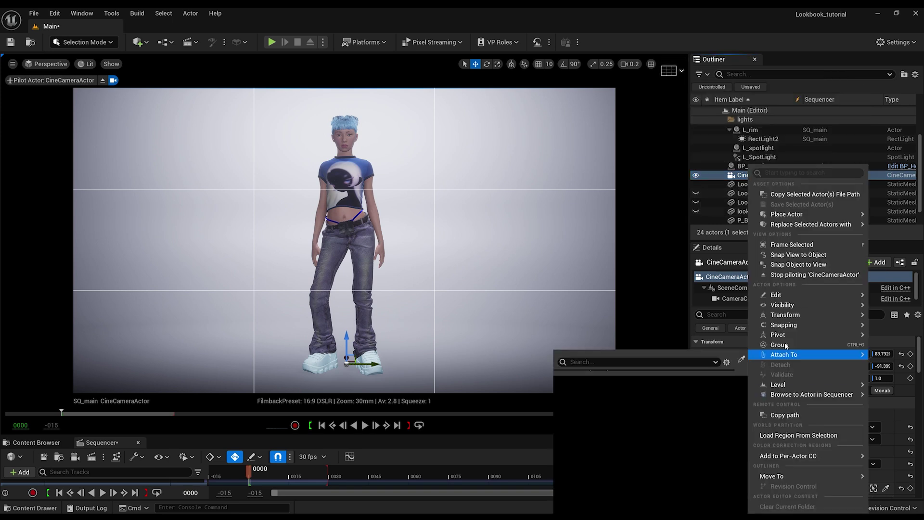
pyautogui.moveTo(784, 314)
pyautogui.click(688, 364)
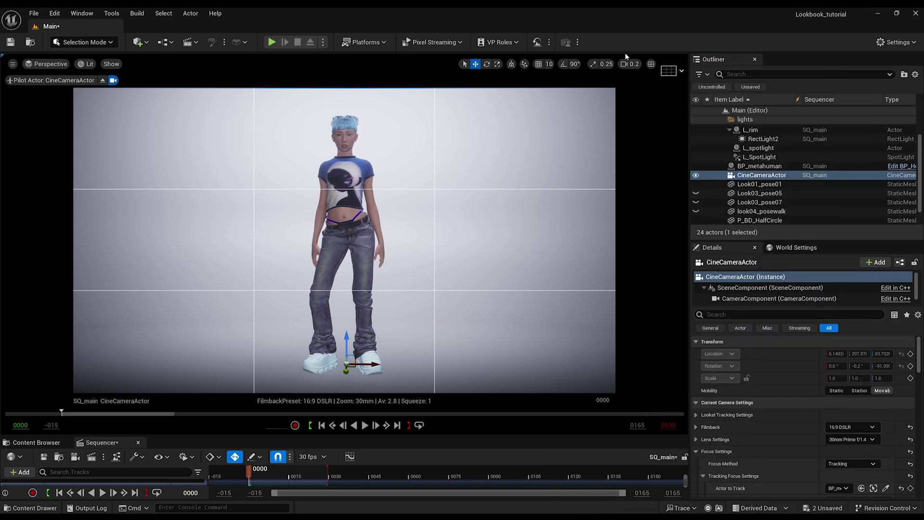
# Step: Disable the composition overlay in the camera view
pyautogui.click(673, 71)
pyautogui.click(682, 112)
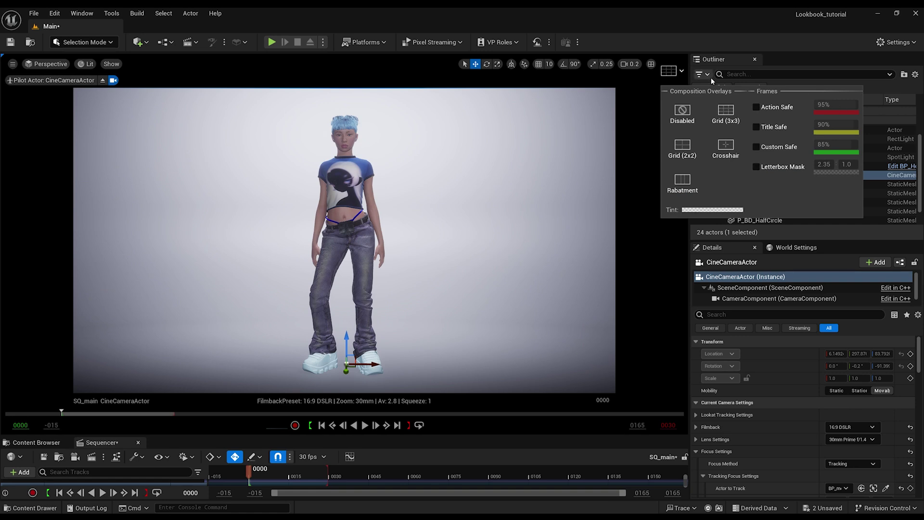
pyautogui.click(637, 180)
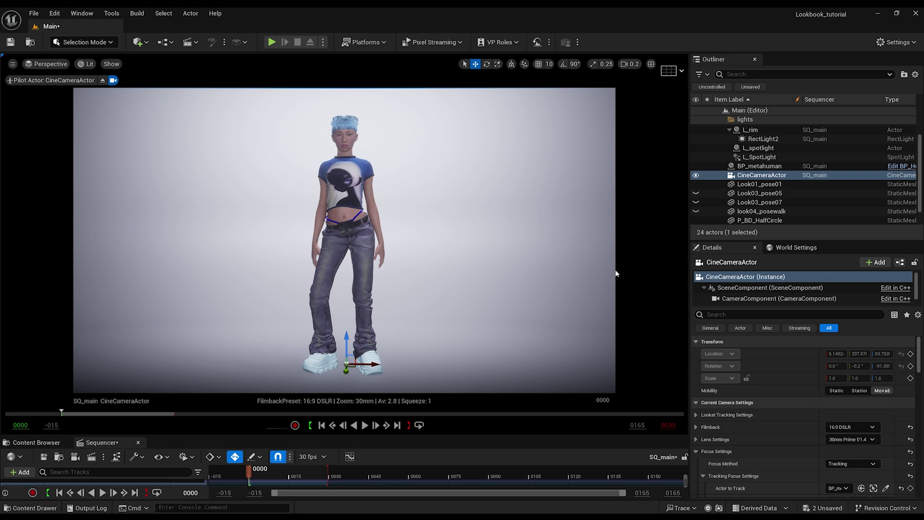
# Step: Set the L_backdrop light's color to violet-blue, hex sRGB 938DFFFF, and lower its intensity to about 15.7 cd
pyautogui.click(761, 166)
pyautogui.scroll(1, 757, 152)
pyautogui.scroll(1, 757, 152)
pyautogui.click(759, 137)
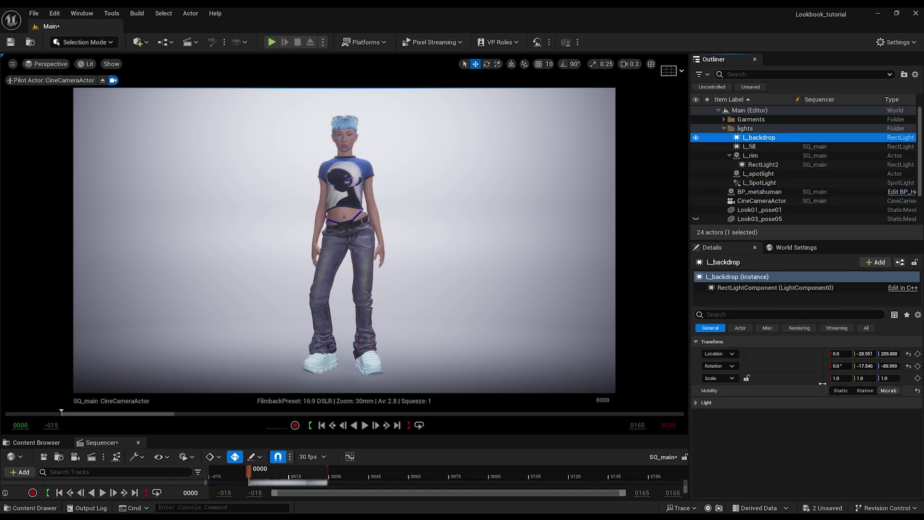
pyautogui.click(774, 287)
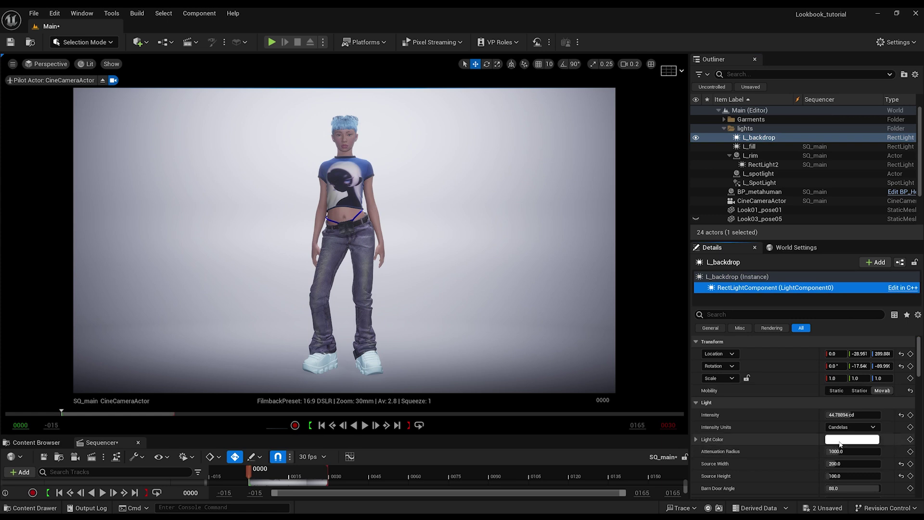
pyautogui.click(841, 439)
pyautogui.moveTo(693, 348); pyautogui.dragTo(684, 312)
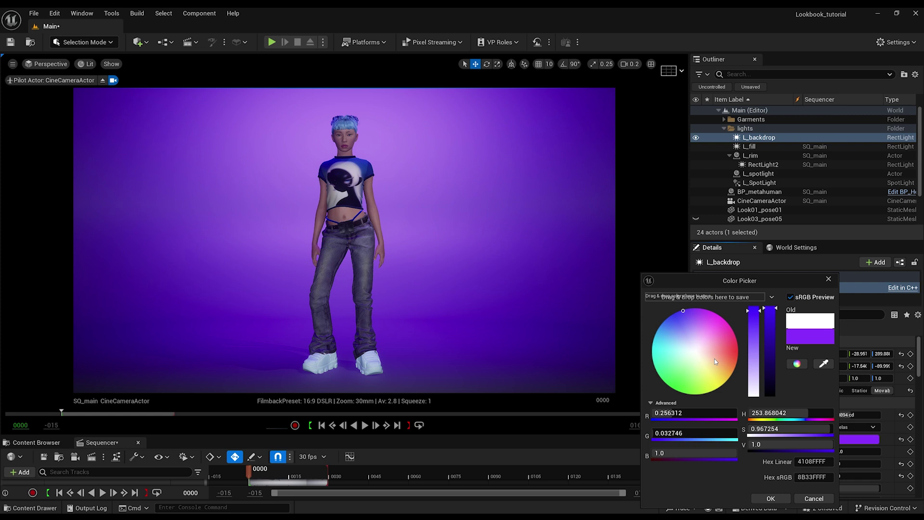
pyautogui.click(683, 330)
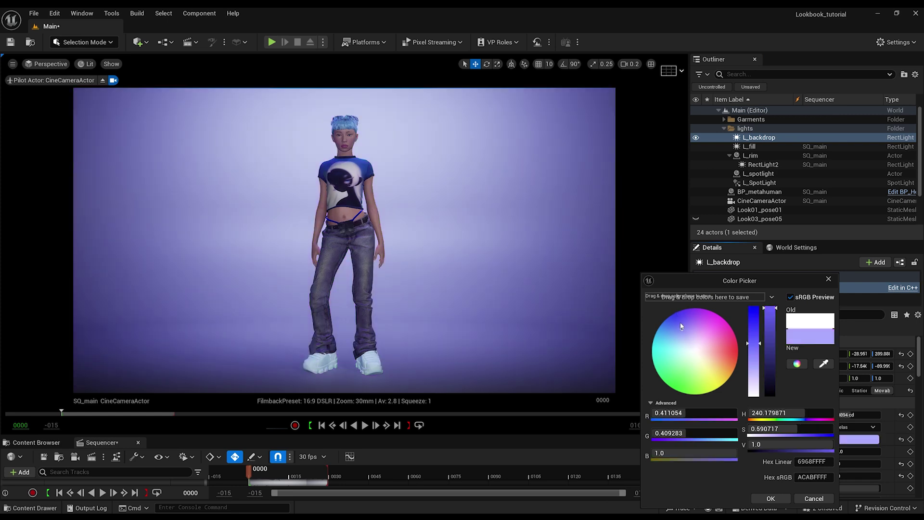
pyautogui.click(680, 324)
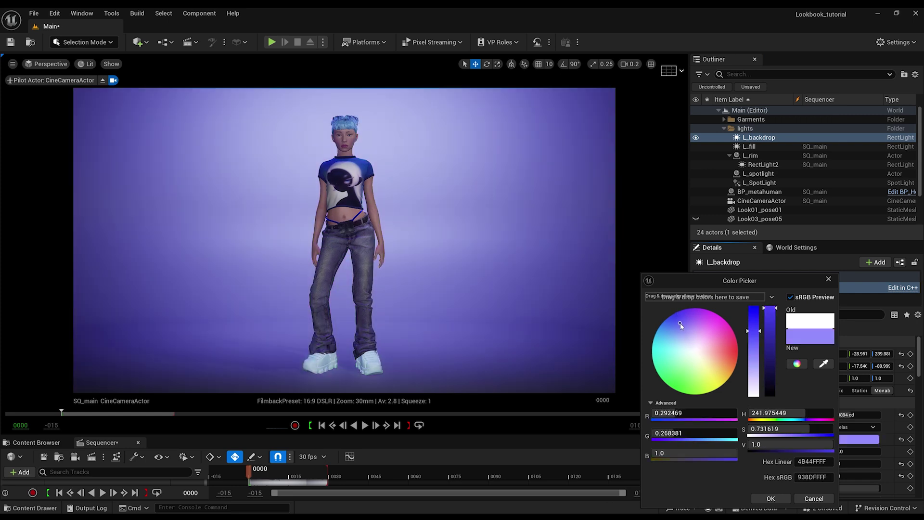
pyautogui.click(833, 282)
pyautogui.moveTo(853, 416); pyautogui.dragTo(828, 416)
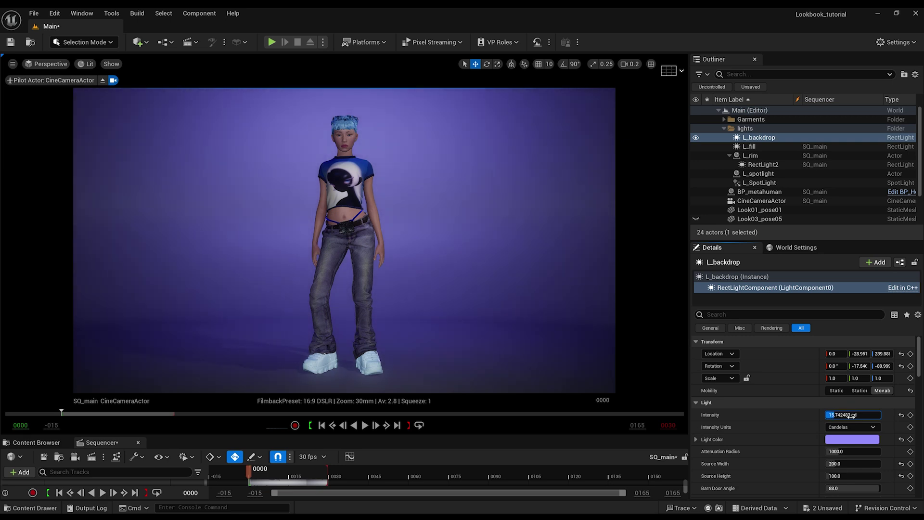
# Step: Reduce the L_fill light's intensity to about 1.54 cd
pyautogui.click(750, 146)
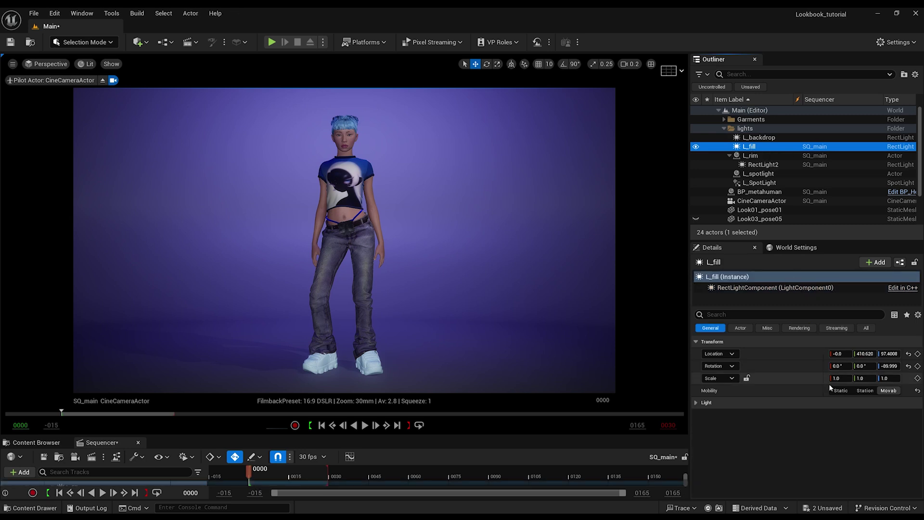
pyautogui.click(765, 288)
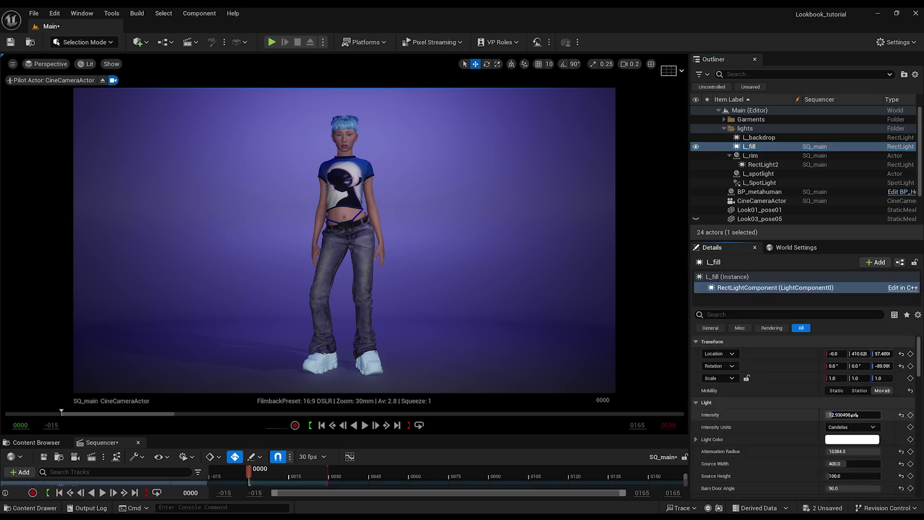
pyautogui.moveTo(854, 414); pyautogui.dragTo(837, 415)
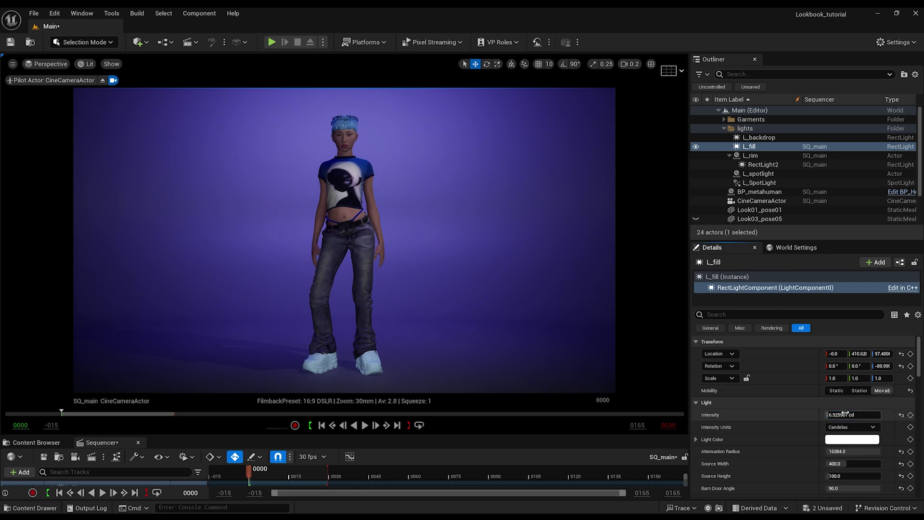
pyautogui.write('0')
pyautogui.press('Return')
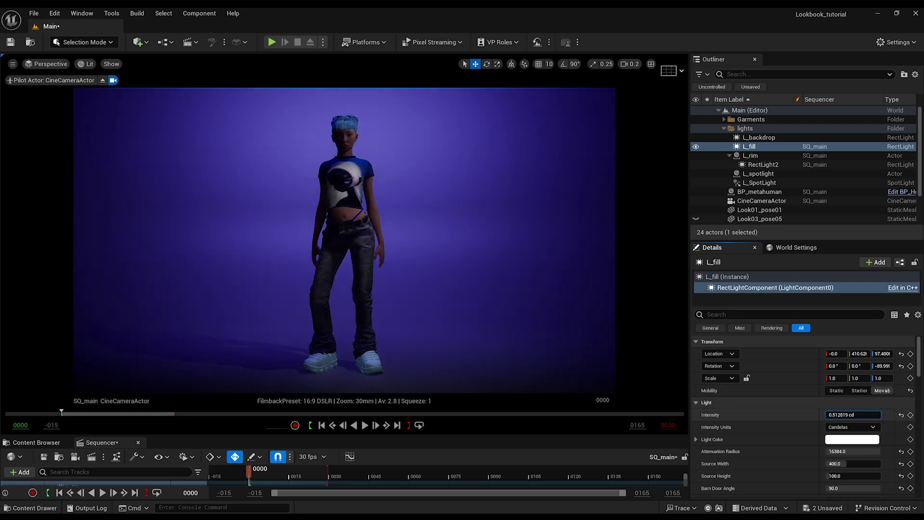
pyautogui.moveTo(845, 414); pyautogui.dragTo(849, 415)
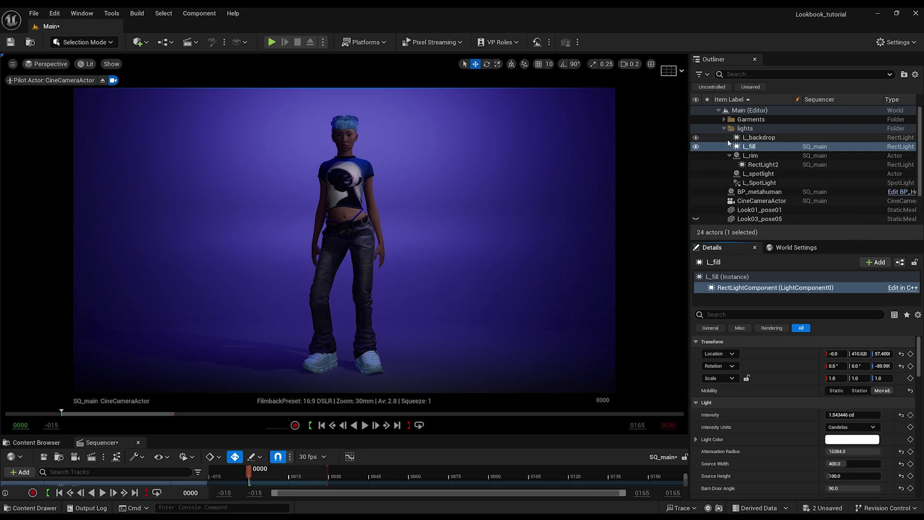
# Step: Delete the L_spotlight actor from the lights folder
pyautogui.click(767, 175)
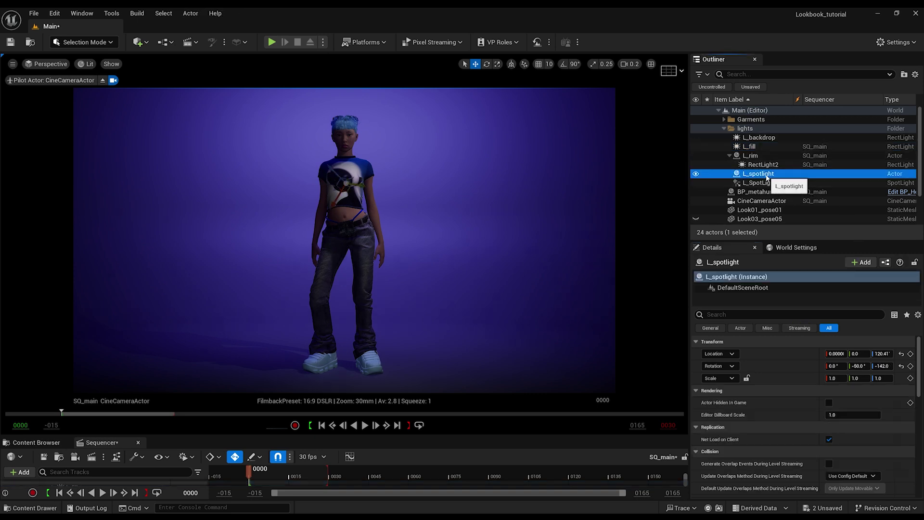
pyautogui.press('Delete')
# Step: Restore the split viewports, then reposition L_SpotLight to about X 43, Y 82, Z 297 and rotate it toward the character
pyautogui.click(758, 175)
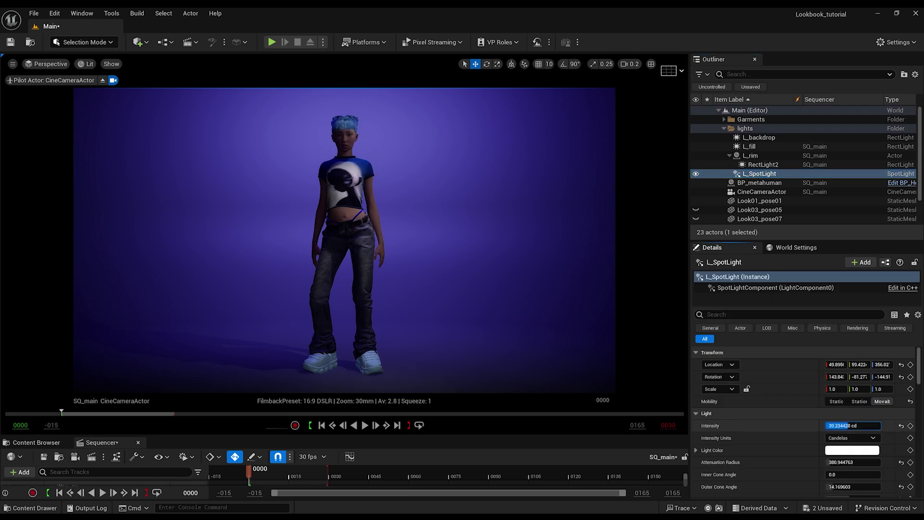
pyautogui.click(675, 65)
pyautogui.press('e')
pyautogui.moveTo(523, 160); pyautogui.dragTo(535, 178)
pyautogui.scroll(5, 513, 149)
pyautogui.moveTo(514, 150); pyautogui.dragTo(511, 137, button='right')
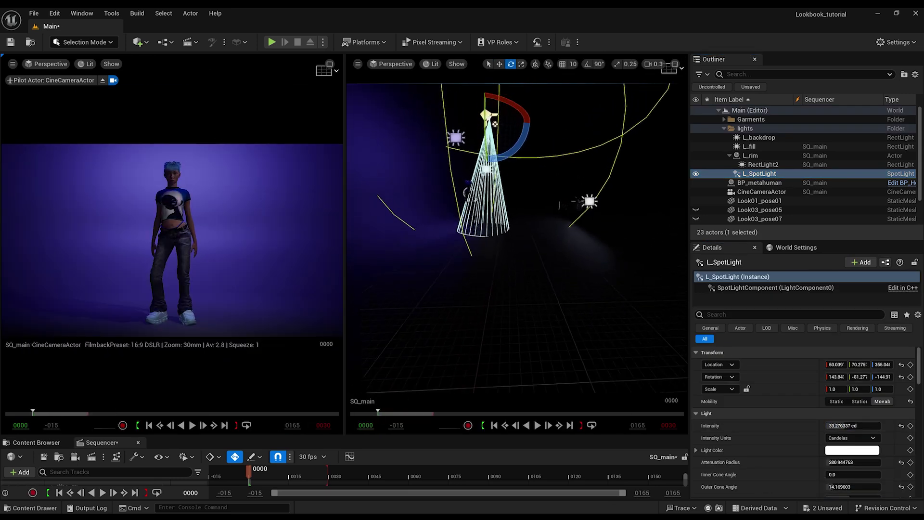
pyautogui.click(499, 64)
pyautogui.moveTo(489, 143); pyautogui.dragTo(517, 175)
pyautogui.press('e')
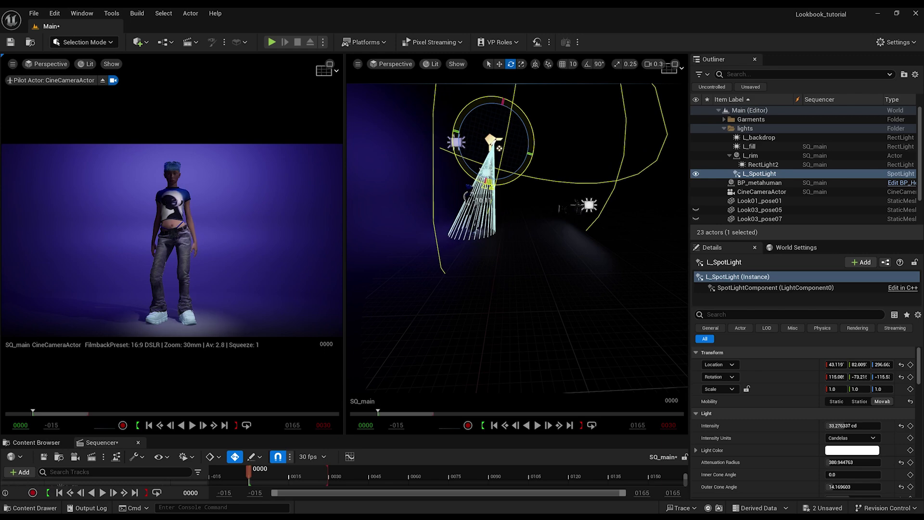
# Step: Adjust L_SpotLight to an intensity of about 19.2 cd, an outer cone angle of about 13.7 and an attenuation radius of about 358
pyautogui.moveTo(852, 428)
pyautogui.mouseDown()
pyautogui.moveTo(843, 428)
pyautogui.moveTo(852, 441)
pyautogui.mouseUp()
pyautogui.scroll(-3, 850, 451)
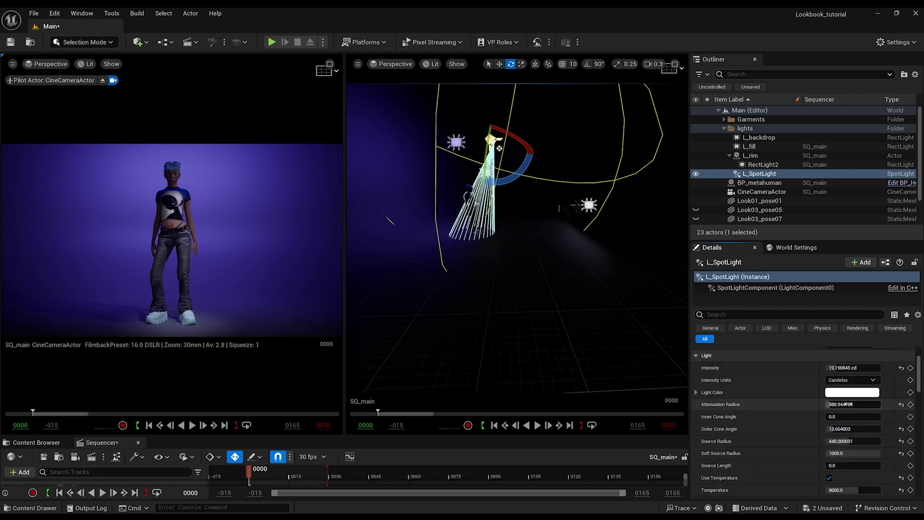
pyautogui.moveTo(853, 405); pyautogui.dragTo(853, 405)
# Step: Compare the lighting with L_SpotLight and RectLight2 each hidden and shown
pyautogui.click(696, 174)
pyautogui.click(695, 174)
pyautogui.click(695, 165)
pyautogui.click(695, 165)
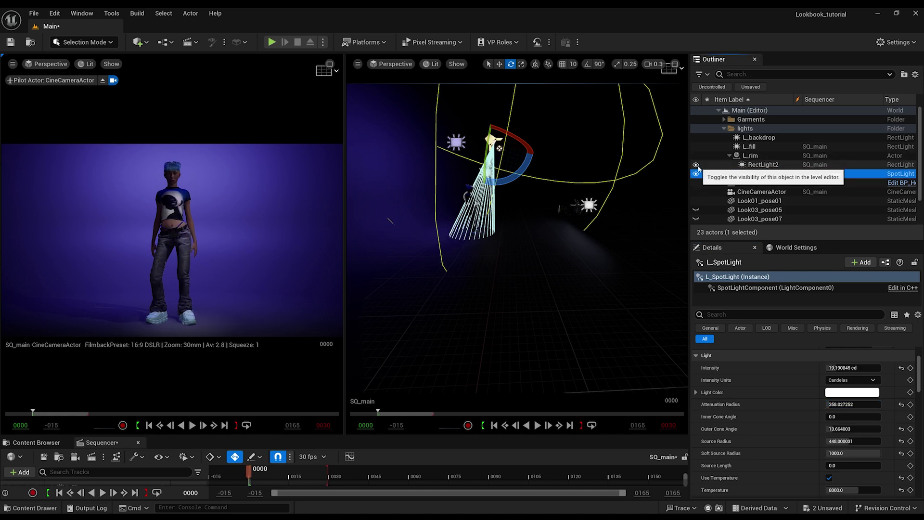
# Step: Toggle Cast Dynamic Shadows for L_SpotLight and for RectLight2 under L_rim
pyautogui.scroll(-3, 784, 421)
pyautogui.scroll(-3, 783, 418)
pyautogui.click(770, 314)
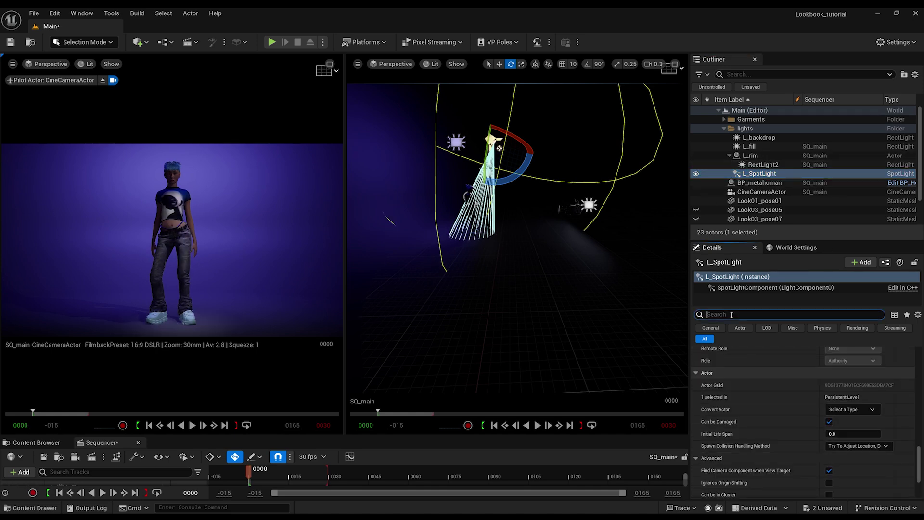
pyautogui.write('dy')
pyautogui.click(833, 378)
pyautogui.click(765, 165)
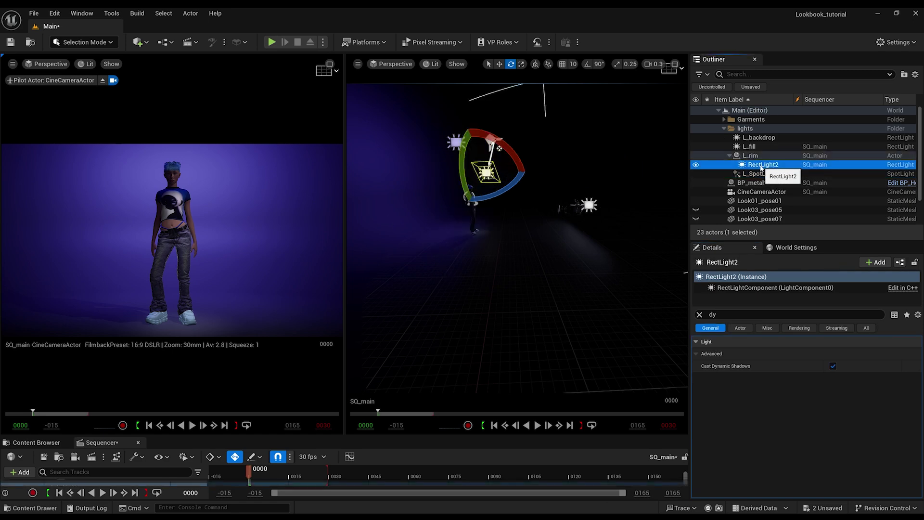
pyautogui.click(833, 367)
pyautogui.click(775, 165)
# Step: Reduce the attenuation radius of RectLight2 to about 364
pyautogui.click(700, 314)
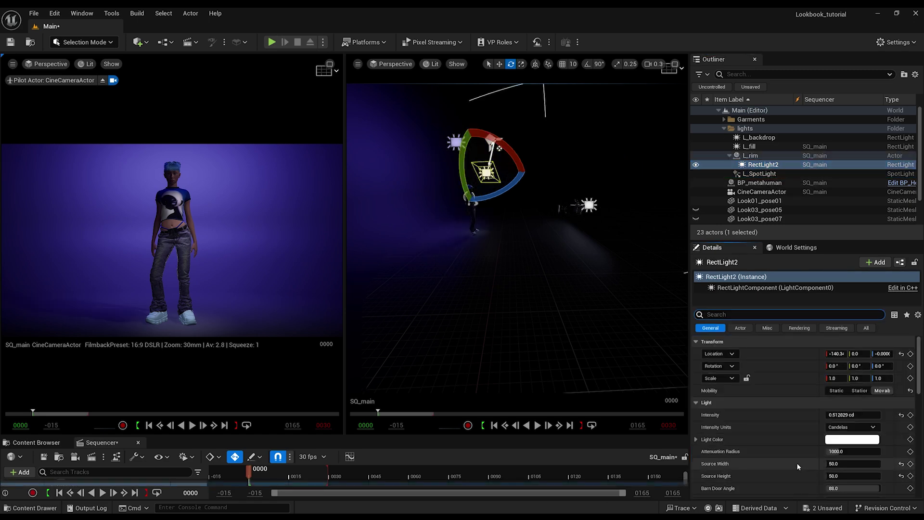
pyautogui.scroll(-1, 798, 465)
pyautogui.moveTo(865, 437); pyautogui.dragTo(830, 437)
pyautogui.click(156, 190)
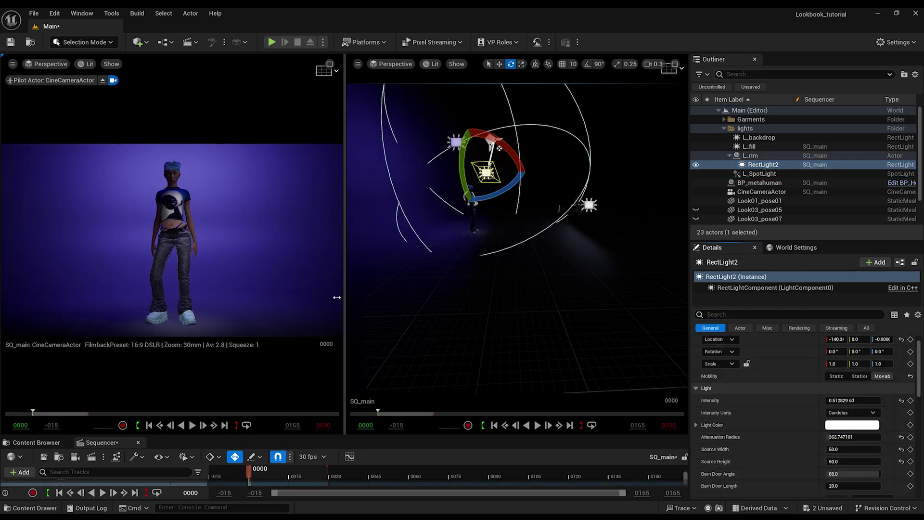
# Step: Duplicate L_SpotLight and rename the copy L_Spot_face
pyautogui.scroll(2, 764, 216)
pyautogui.click(491, 140)
pyautogui.hotkey('ctrl', 'd')
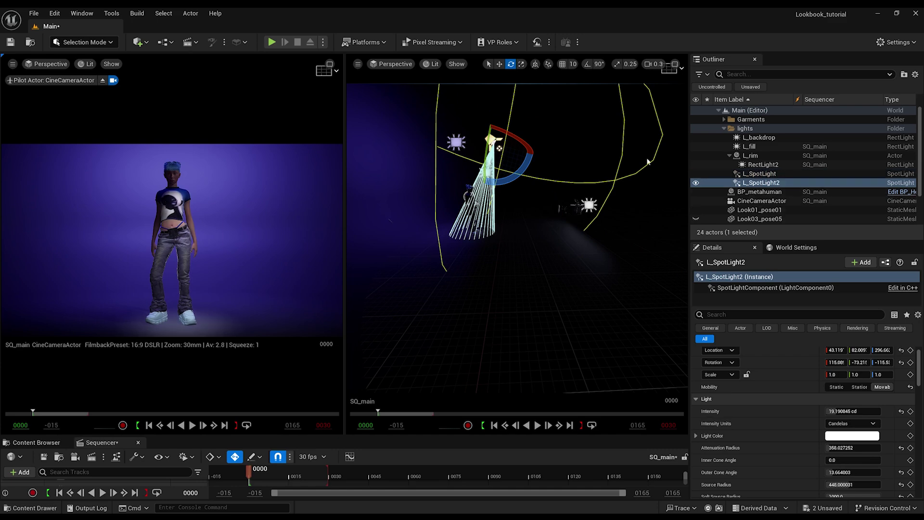
pyautogui.click(766, 184)
pyautogui.press('F2')
pyautogui.moveTo(766, 183); pyautogui.dragTo(797, 187)
pyautogui.write('_face')
pyautogui.press('Return')
# Step: Shift L_Spot_face sideways from the original spotlight and rotate its cone back toward the character
pyautogui.press('w')
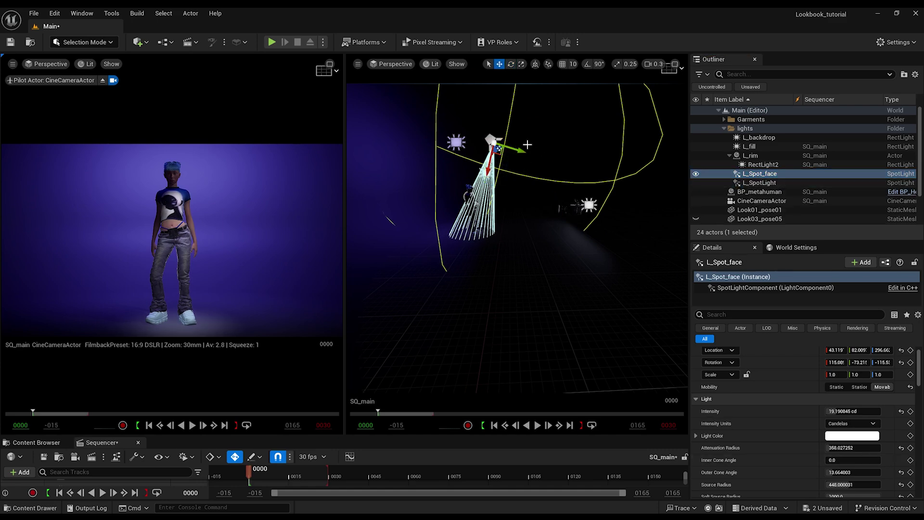
pyautogui.moveTo(520, 146); pyautogui.dragTo(531, 145)
pyautogui.hotkey('ctrl', '`')
pyautogui.press('e')
pyautogui.moveTo(540, 160); pyautogui.dragTo(528, 175)
pyautogui.press('w')
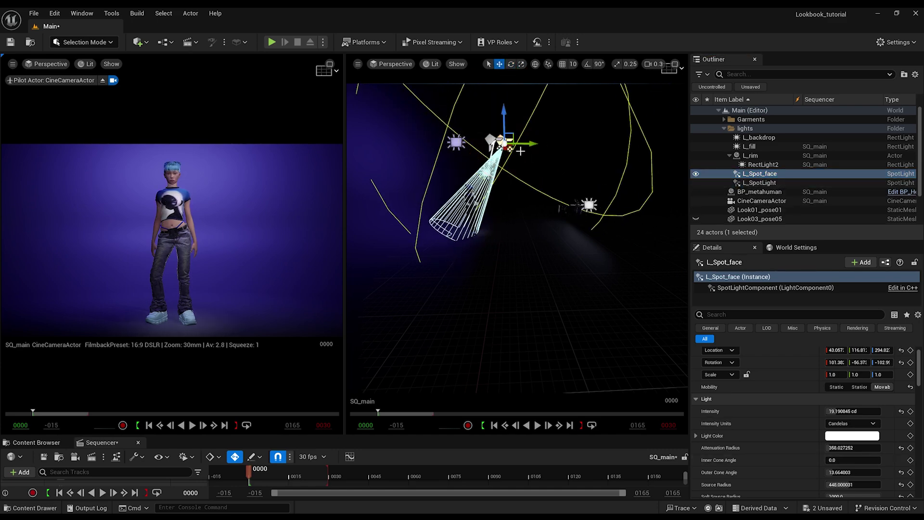
# Step: Lower L_Spot_face, reduce its intensity to about 6.4 cd and rotate it to aim at the character
pyautogui.moveTo(503, 114); pyautogui.dragTo(503, 126)
pyautogui.press('e')
pyautogui.moveTo(537, 175); pyautogui.dragTo(526, 173)
pyautogui.moveTo(851, 411); pyautogui.dragTo(844, 411)
pyautogui.moveTo(539, 241); pyautogui.dragTo(486, 238, button='right')
pyautogui.press('w')
pyautogui.press('e')
pyautogui.moveTo(581, 161); pyautogui.dragTo(614, 158)
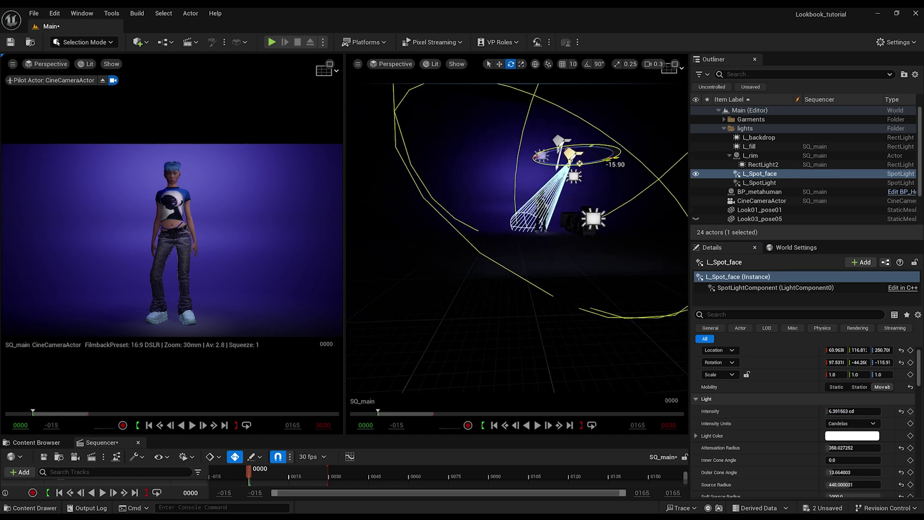
# Step: Narrow L_Spot_face's outer cone angle to about 3.05 and re-aim the beam at the character's face
pyautogui.scroll(-2, 856, 439)
pyautogui.moveTo(853, 429); pyautogui.dragTo(842, 429)
pyautogui.moveTo(593, 134); pyautogui.dragTo(590, 131)
pyautogui.moveTo(562, 148); pyautogui.dragTo(585, 183)
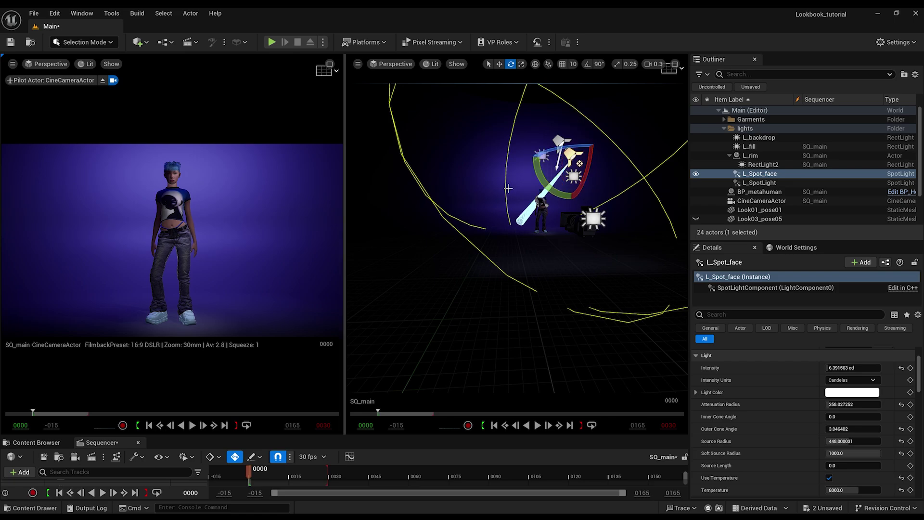
pyautogui.moveTo(508, 188); pyautogui.dragTo(515, 175)
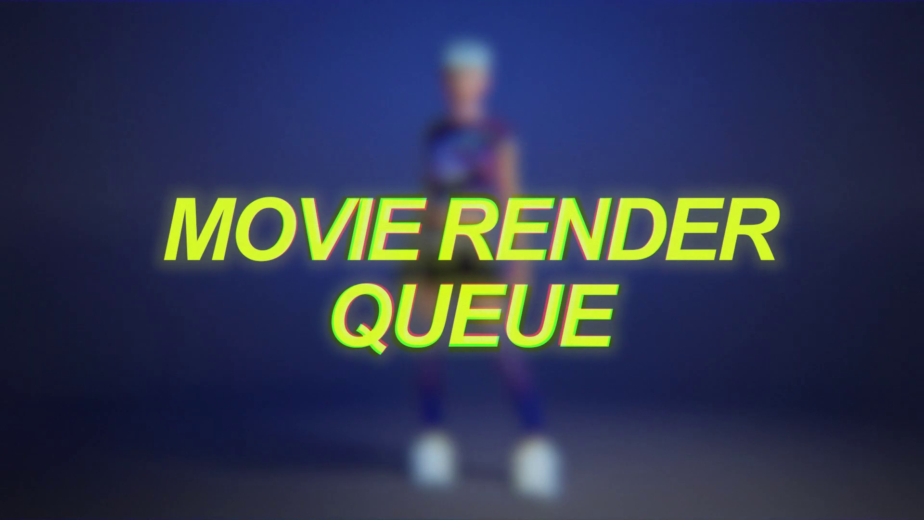
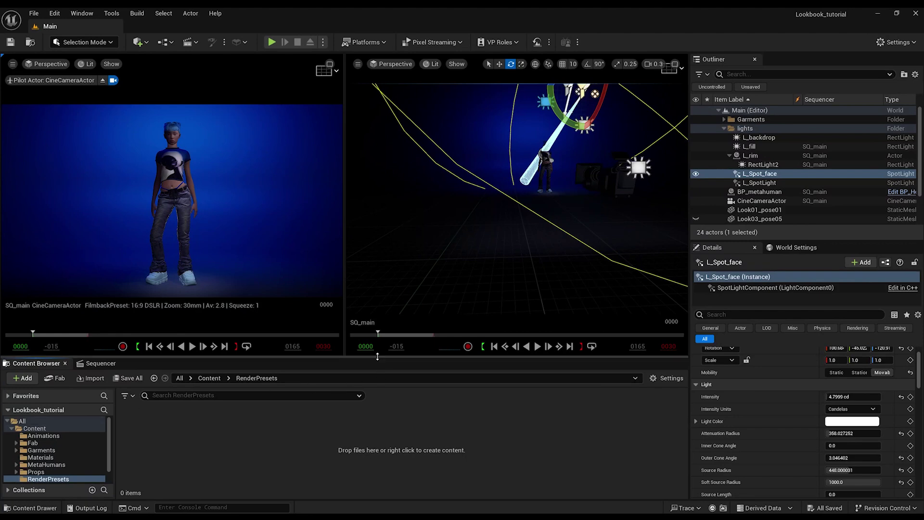
# Step: Set the playback end of SQ_main to frame 1 in Sequencer
pyautogui.click(101, 363)
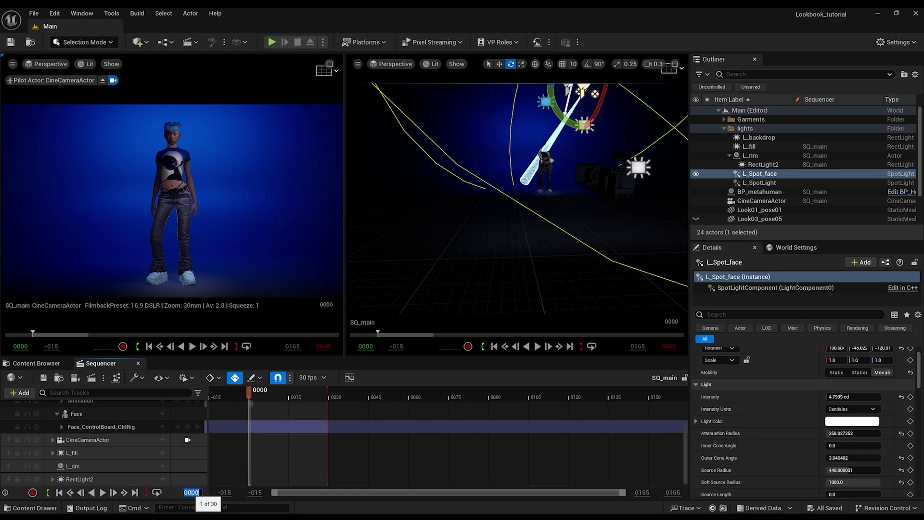
pyautogui.press('Return')
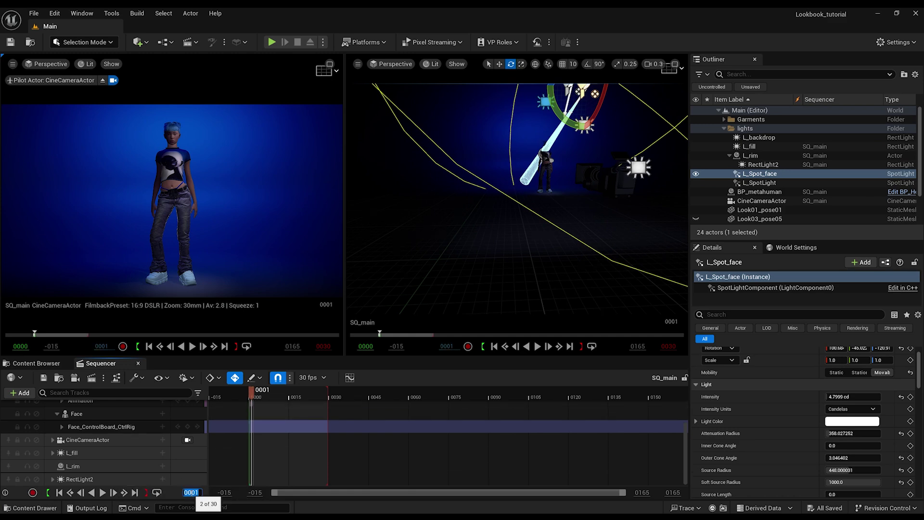
pyautogui.click(146, 492)
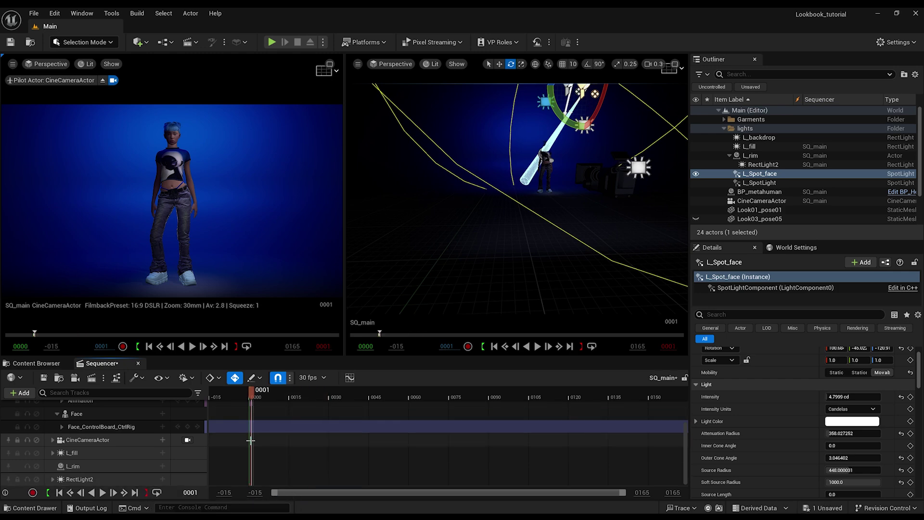
# Step: Examine the shortened playback range and track sections around frames 0 and 1 on the SQ_main timeline
pyautogui.scroll(3, 250, 441)
pyautogui.scroll(-2, 253, 451)
pyautogui.keyDown('ctrl'); pyautogui.scroll(20, 253, 452); pyautogui.keyUp('ctrl')
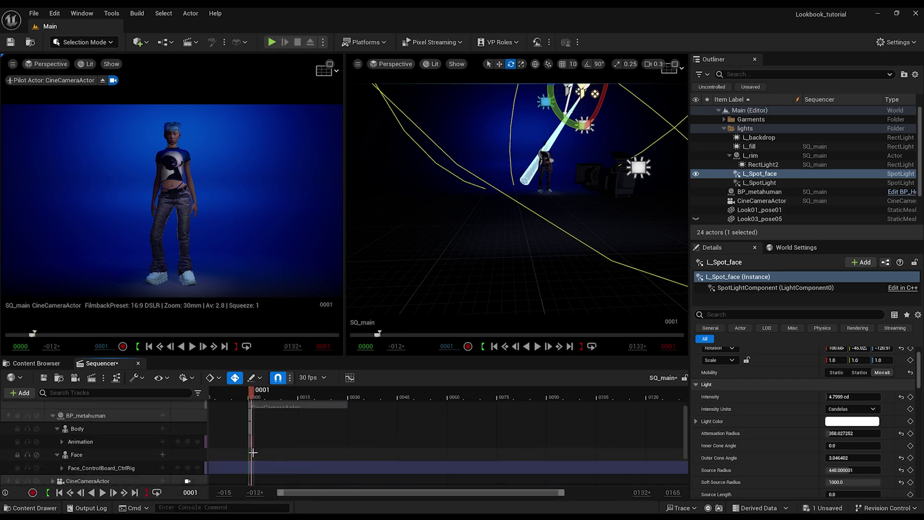
pyautogui.scroll(2, 253, 452)
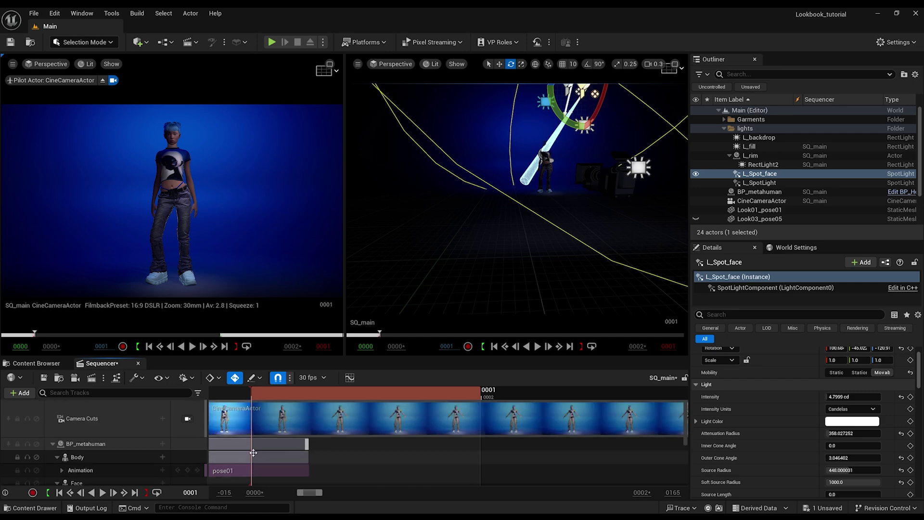
pyautogui.scroll(-3, 253, 453)
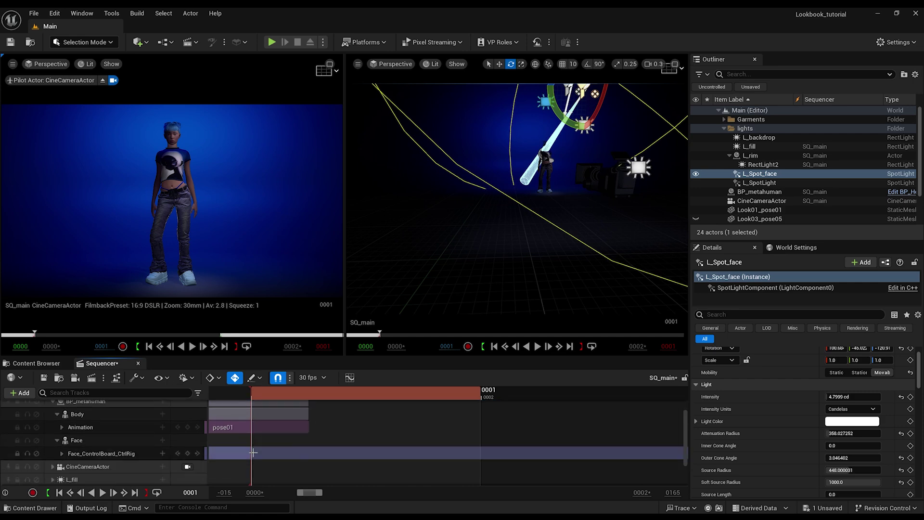
pyautogui.click(58, 492)
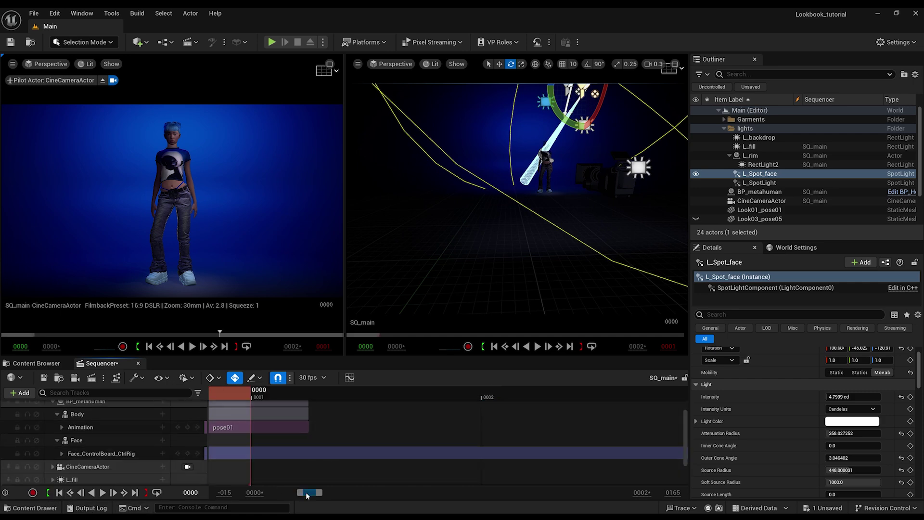
pyautogui.moveTo(306, 495); pyautogui.dragTo(305, 493)
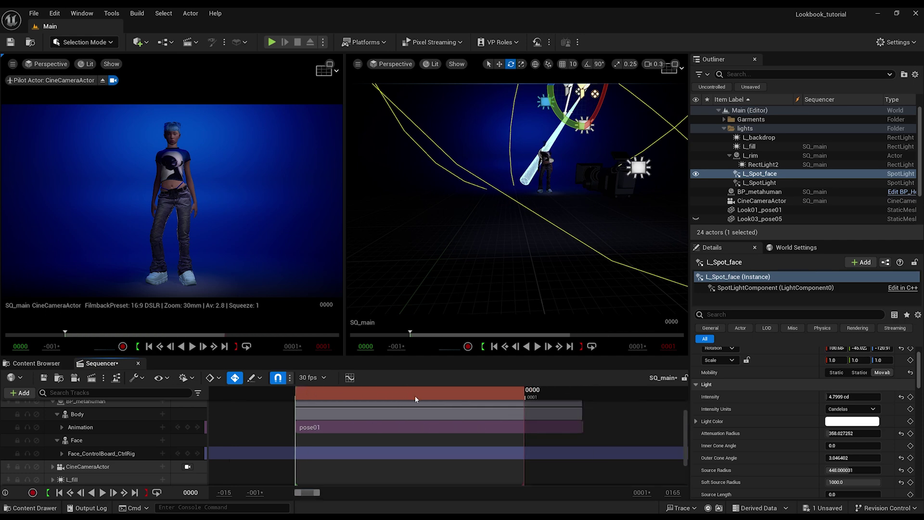
pyautogui.moveTo(531, 391); pyautogui.dragTo(435, 399)
pyautogui.moveTo(522, 405); pyautogui.dragTo(546, 404)
pyautogui.scroll(3, 472, 442)
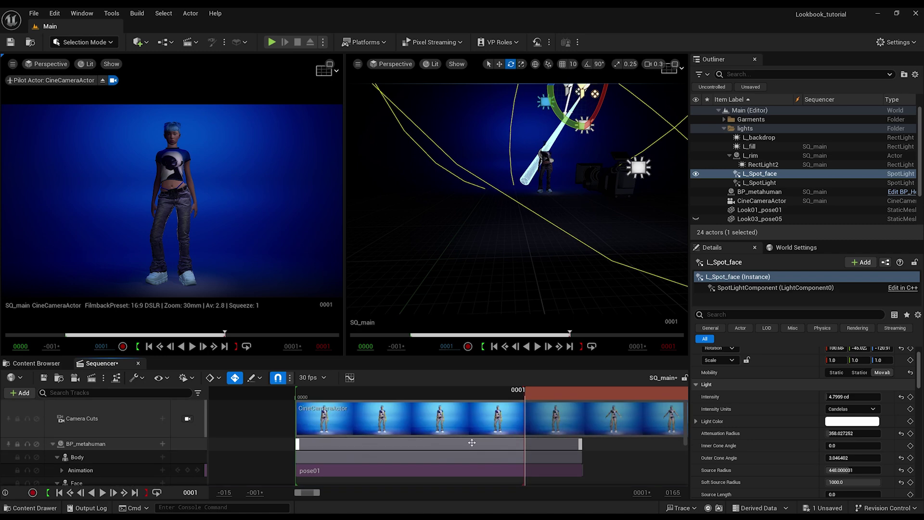
# Step: Extend the start of the CineCameraActor section on the Camera Cuts track to before frame 0
pyautogui.click(377, 425)
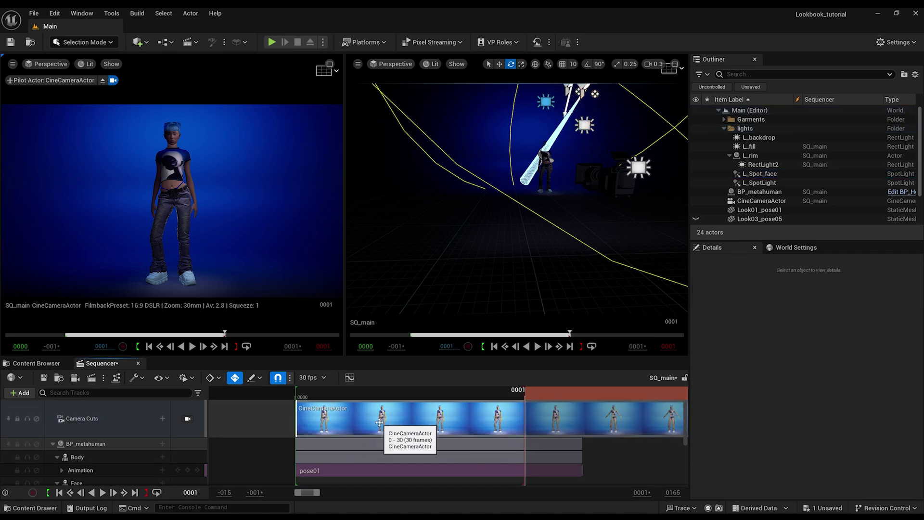
pyautogui.rightClick(380, 426)
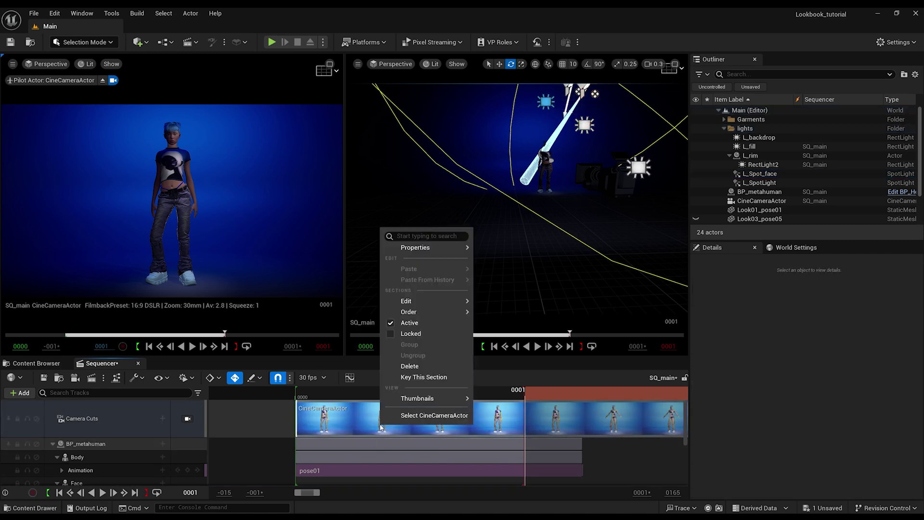
pyautogui.click(412, 416)
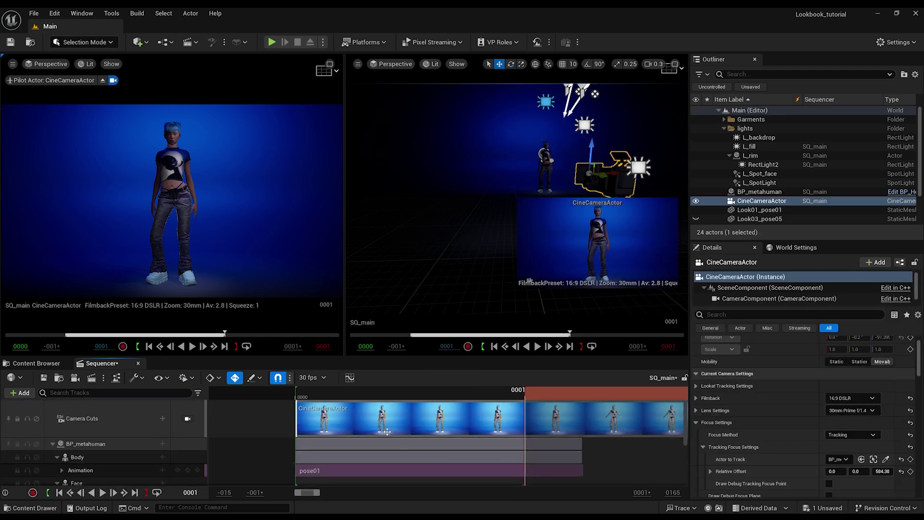
pyautogui.moveTo(297, 427); pyautogui.dragTo(263, 427)
pyautogui.scroll(-3, 350, 429)
pyautogui.scroll(3, 348, 428)
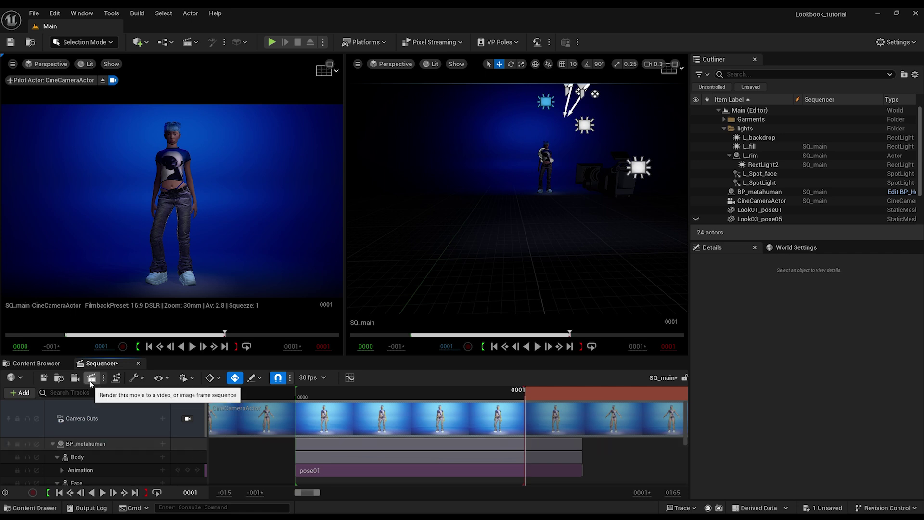
# Step: Open the movie render configuration for SQ_main and remove the .jpg Sequence [8bit] export
pyautogui.click(91, 379)
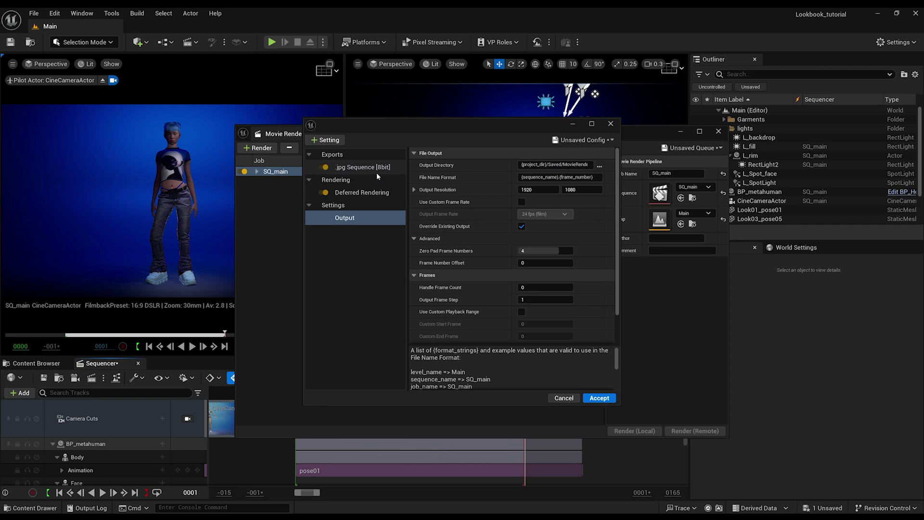
pyautogui.click(329, 141)
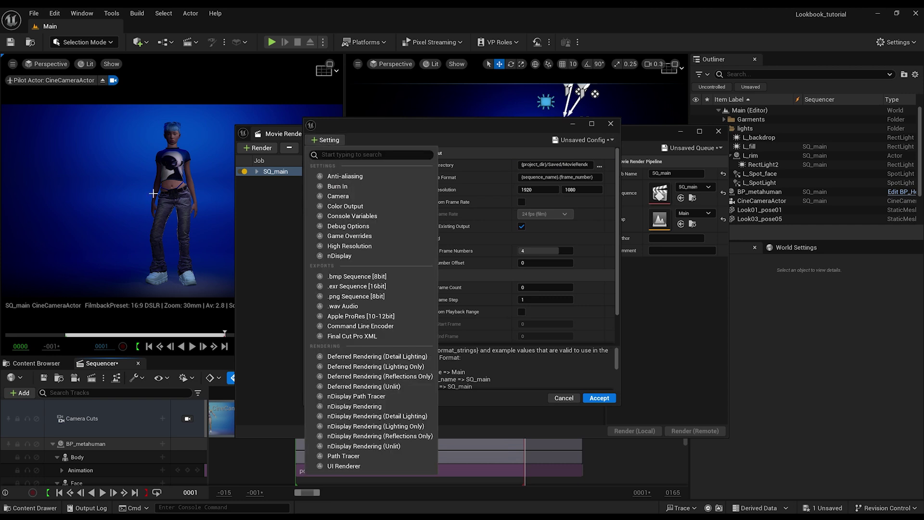
pyautogui.press('Escape')
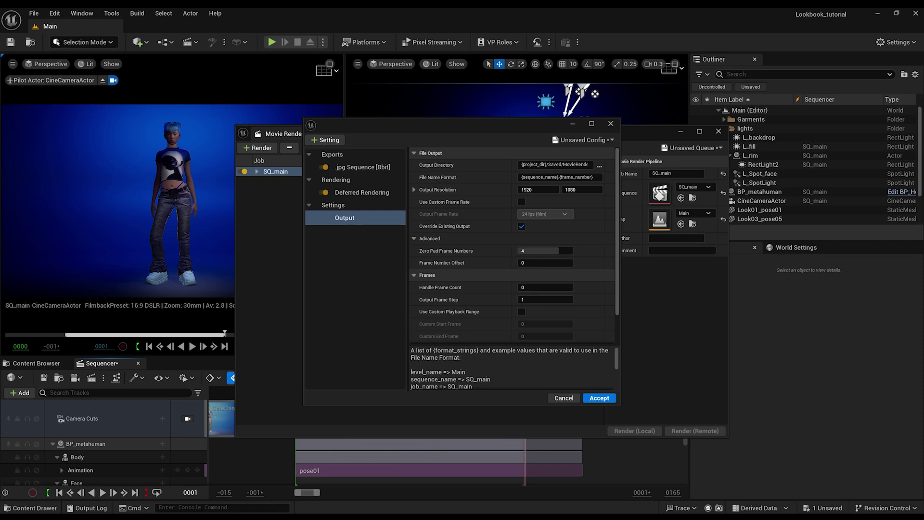
pyautogui.click(348, 168)
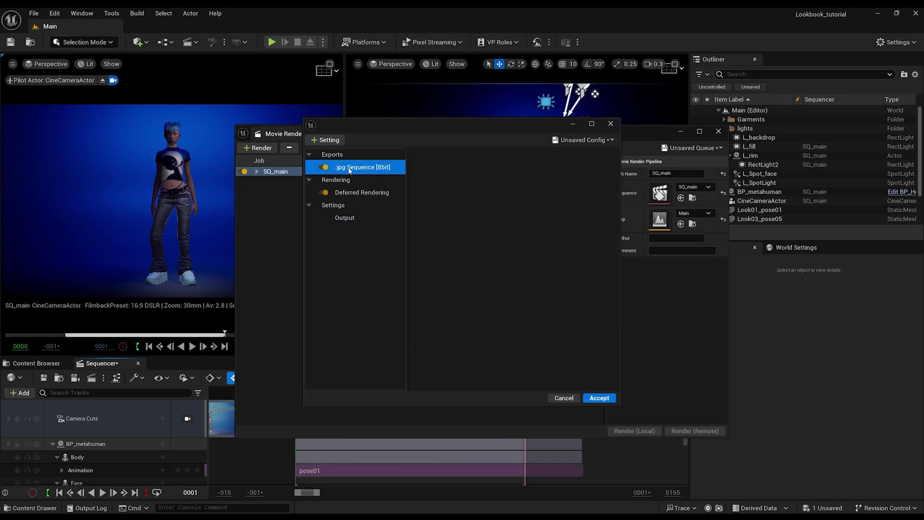
pyautogui.press('Delete')
# Step: Add Anti-aliasing, .png Sequence [8bit], Console Variables, Camera and Game Overrides to the render configuration
pyautogui.click(328, 142)
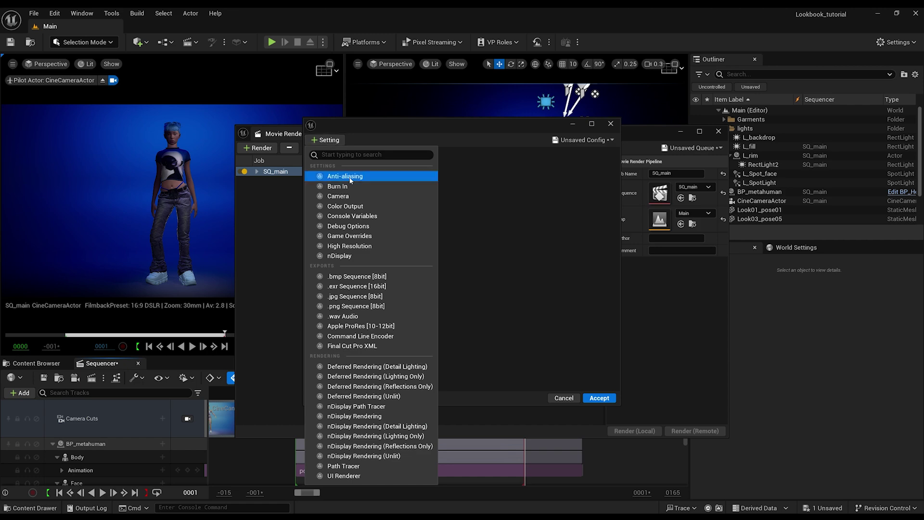
pyautogui.click(337, 175)
pyautogui.click(327, 143)
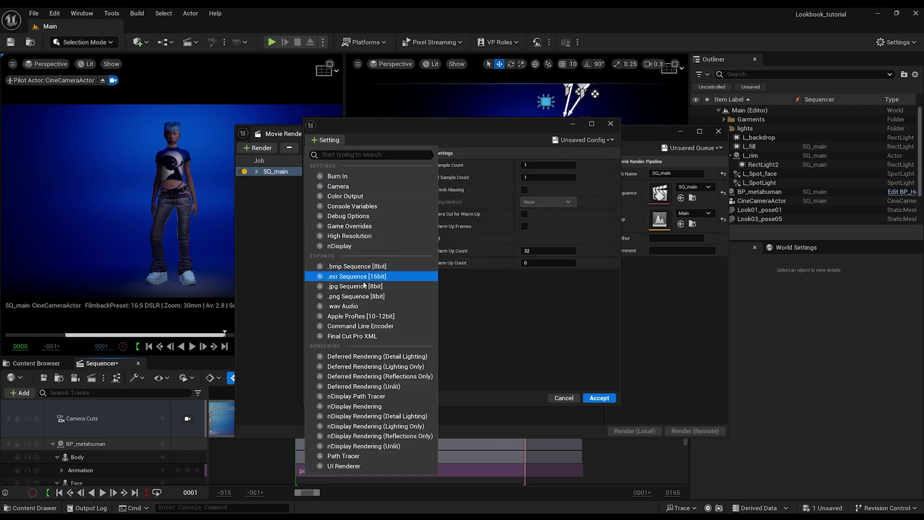
pyautogui.click(362, 296)
pyautogui.click(328, 140)
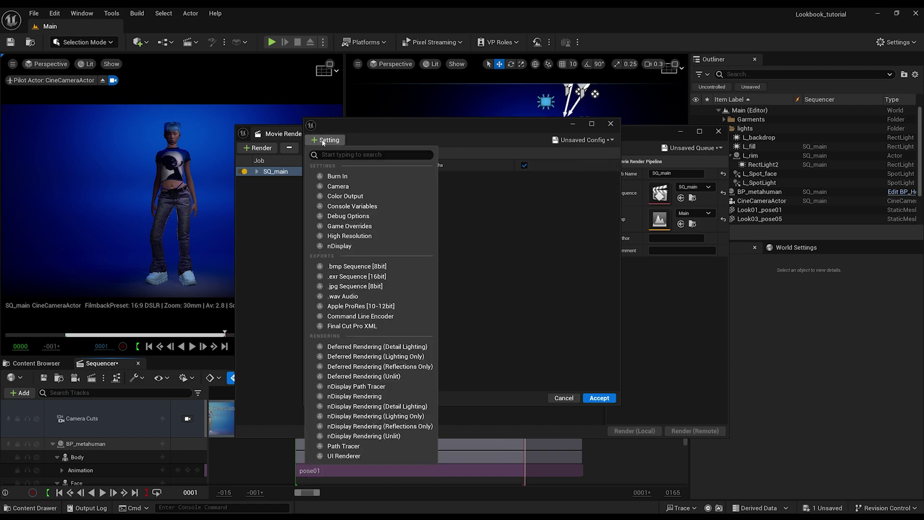
pyautogui.click(352, 206)
pyautogui.click(327, 140)
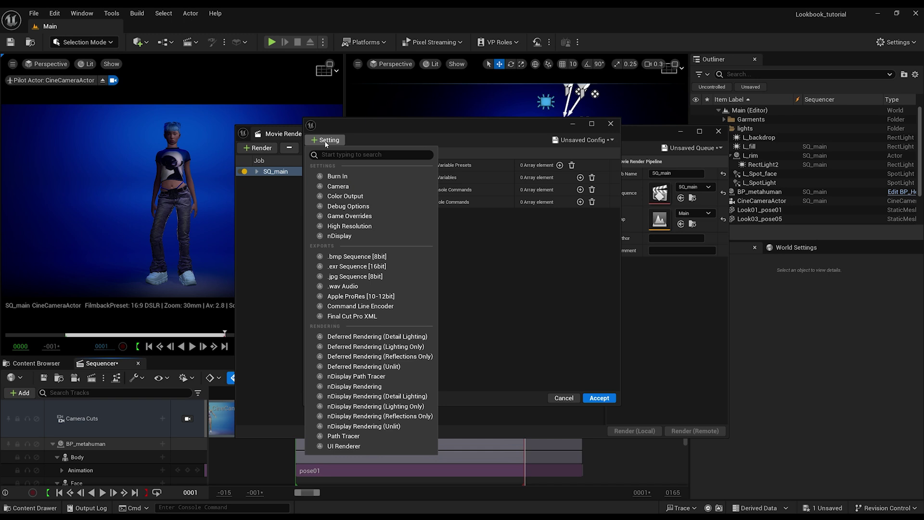
pyautogui.click(338, 186)
pyautogui.click(329, 141)
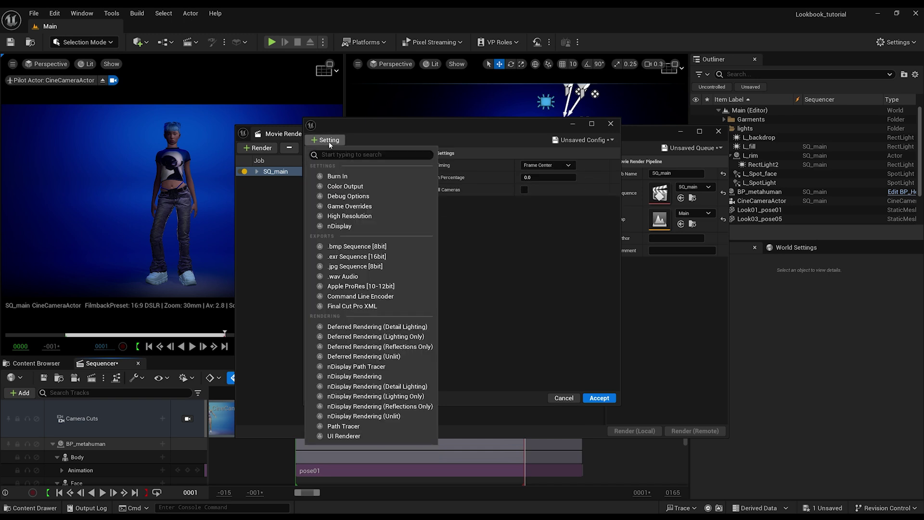
pyautogui.click(350, 206)
# Step: Configure Anti-aliasing with Temporal Sample Count 64, Override Anti Aliasing and Render Warm Up Frames enabled, and Render Warm Up Count 128
pyautogui.click(354, 219)
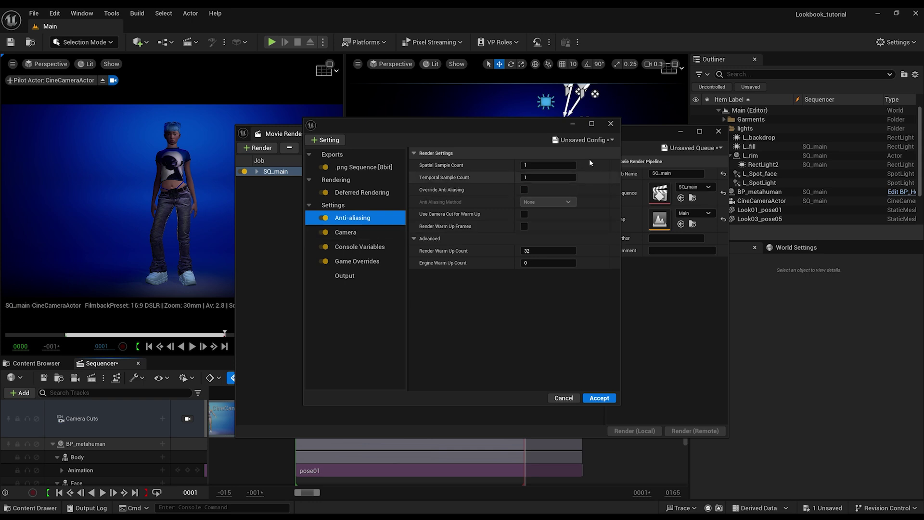
pyautogui.click(537, 178)
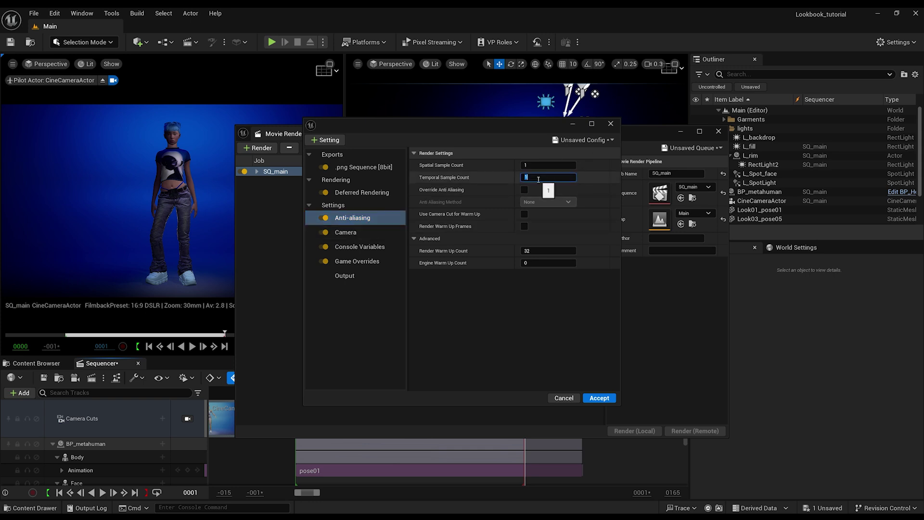
pyautogui.write('64')
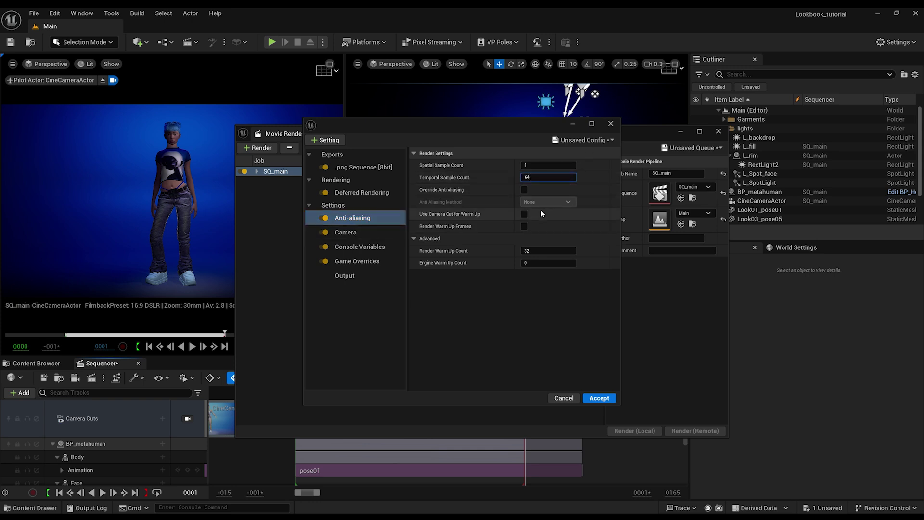
pyautogui.click(524, 189)
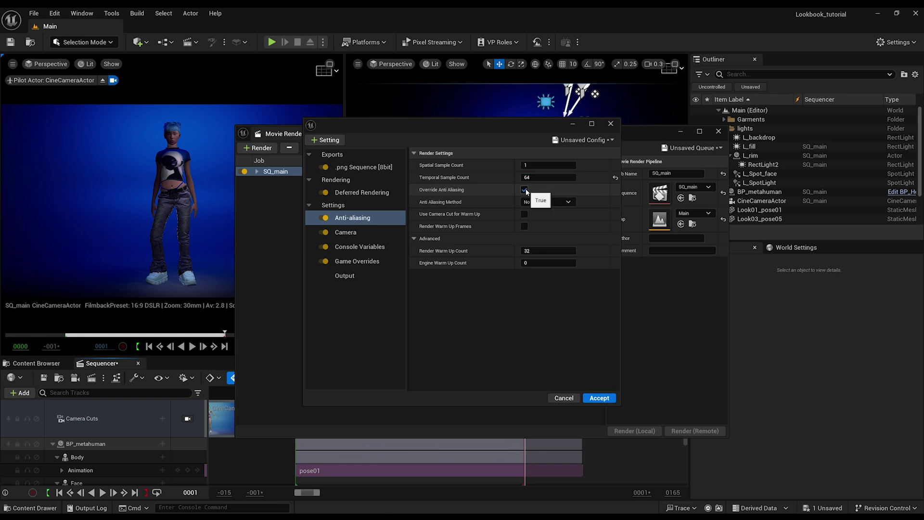
pyautogui.moveTo(458, 226)
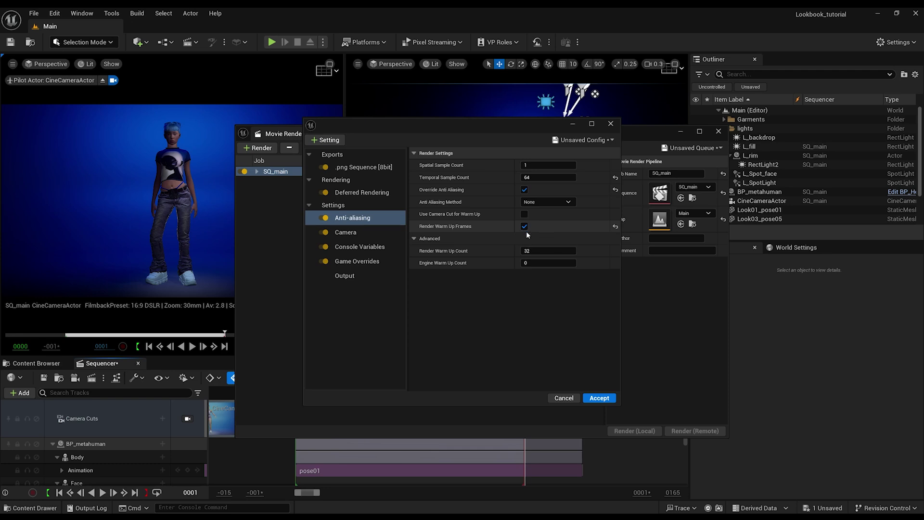
pyautogui.click(539, 253)
pyautogui.write('128')
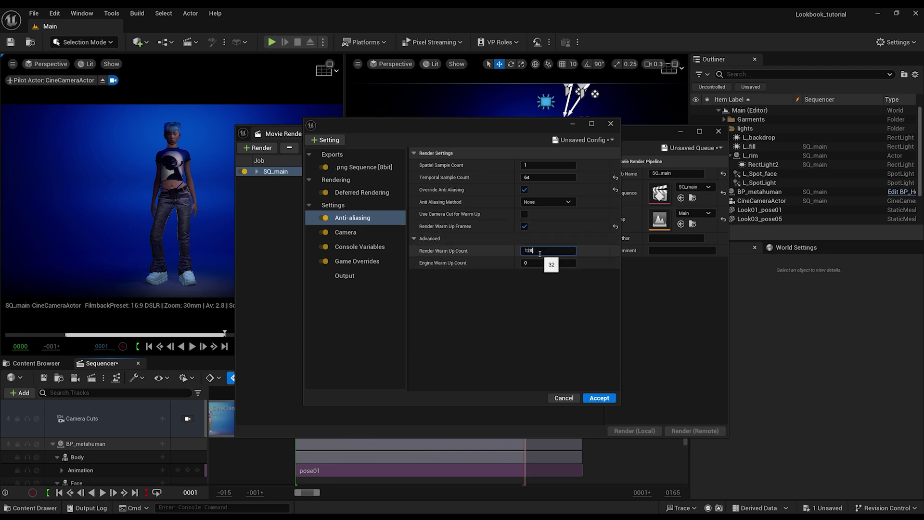
# Step: Set the Anti-aliasing Engine Warm Up Count to 128
pyautogui.click(540, 263)
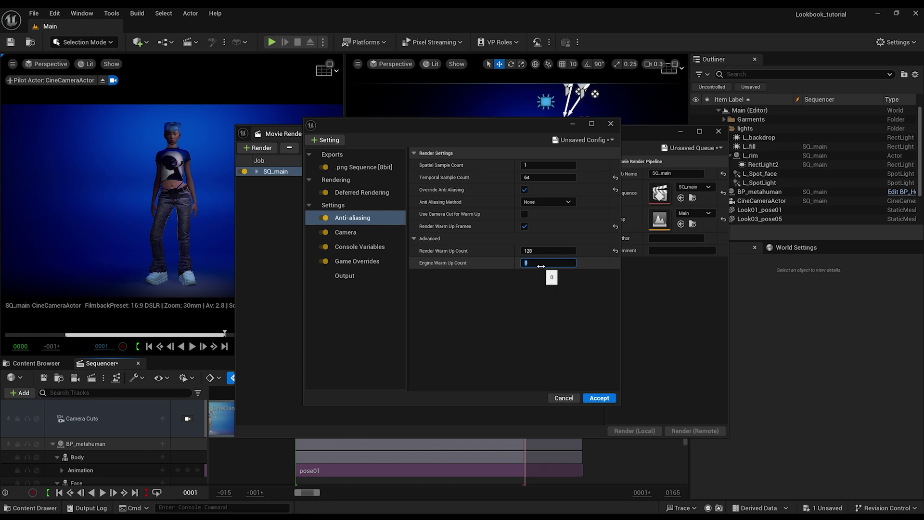
pyautogui.write('128')
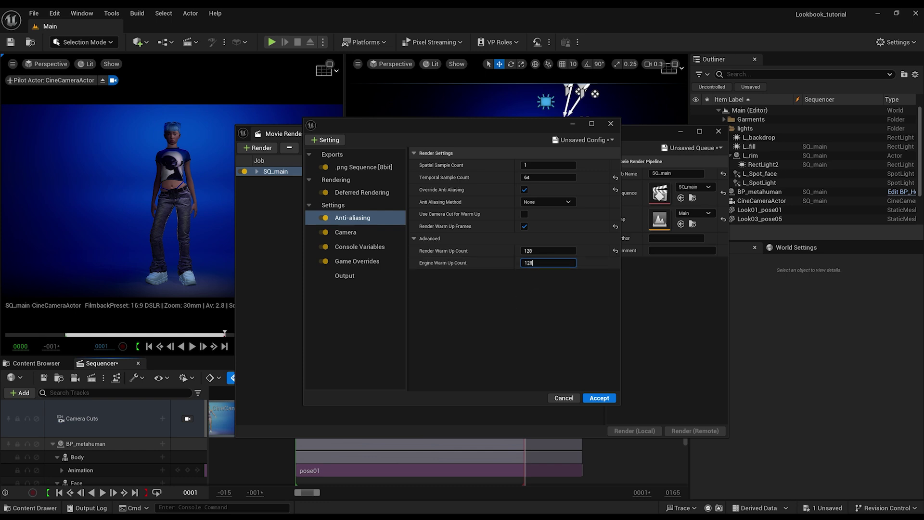
# Step: Add three console variable entries to the render configuration and set the first to r.Tonemapper.Quality with value 5
pyautogui.click(348, 247)
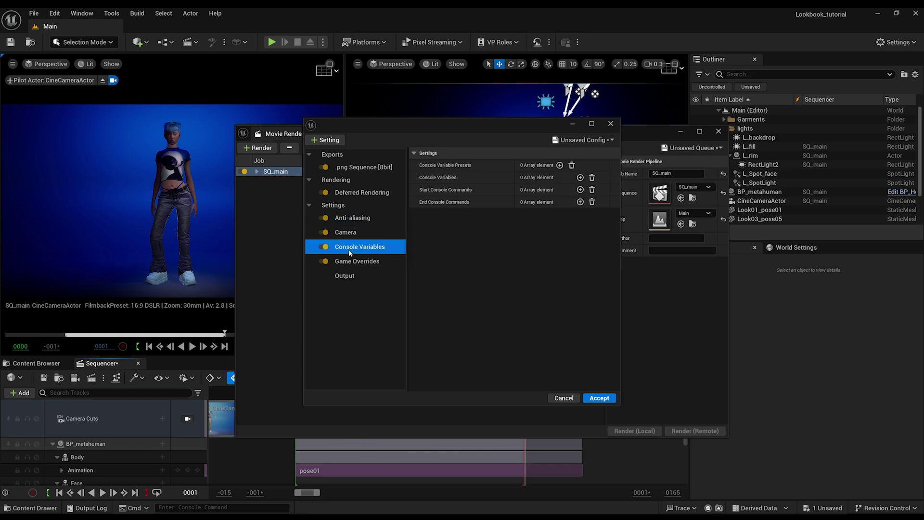
pyautogui.click(580, 178)
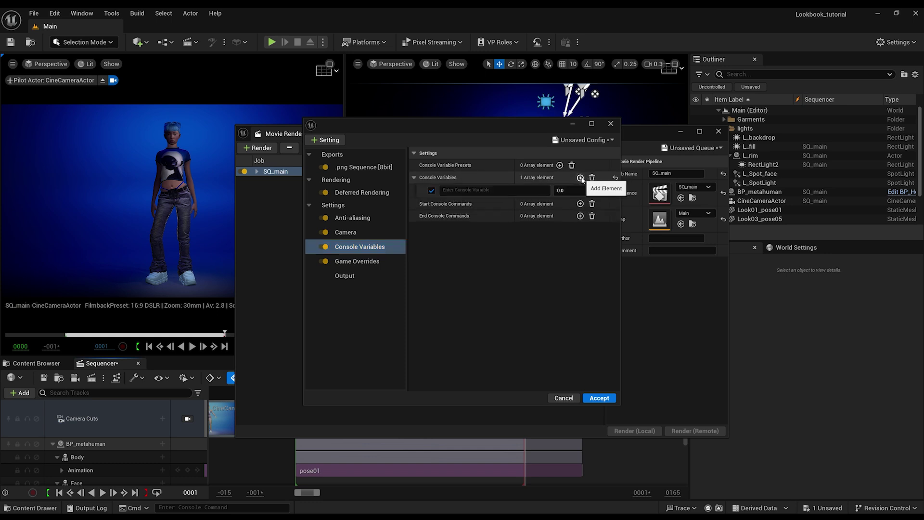
pyautogui.click(580, 177)
pyautogui.click(580, 177)
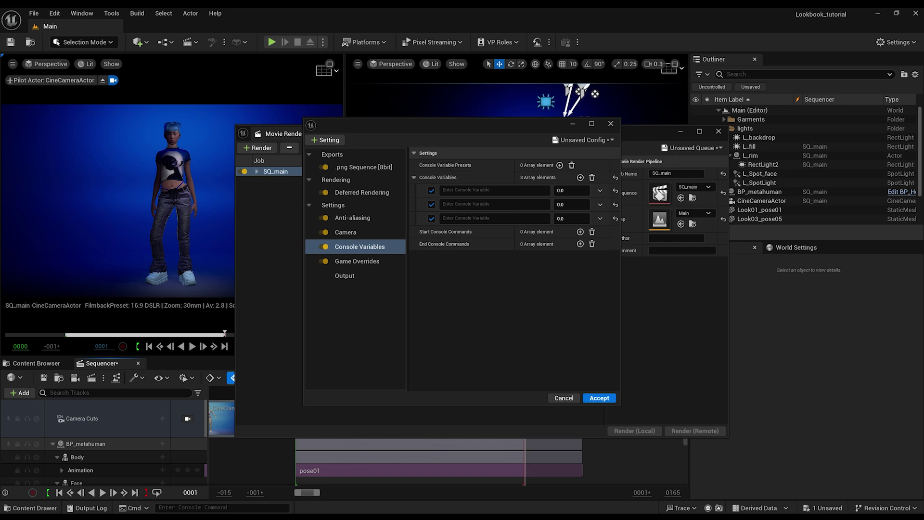
pyautogui.click(453, 189)
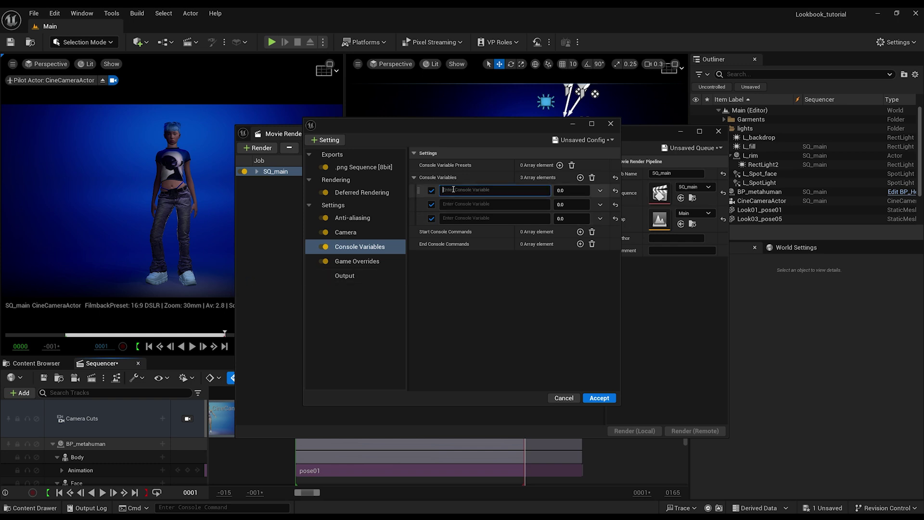
pyautogui.write('r.Tonemapper.Quality 5')
pyautogui.press('BackSpace')
pyautogui.press('BackSpace')
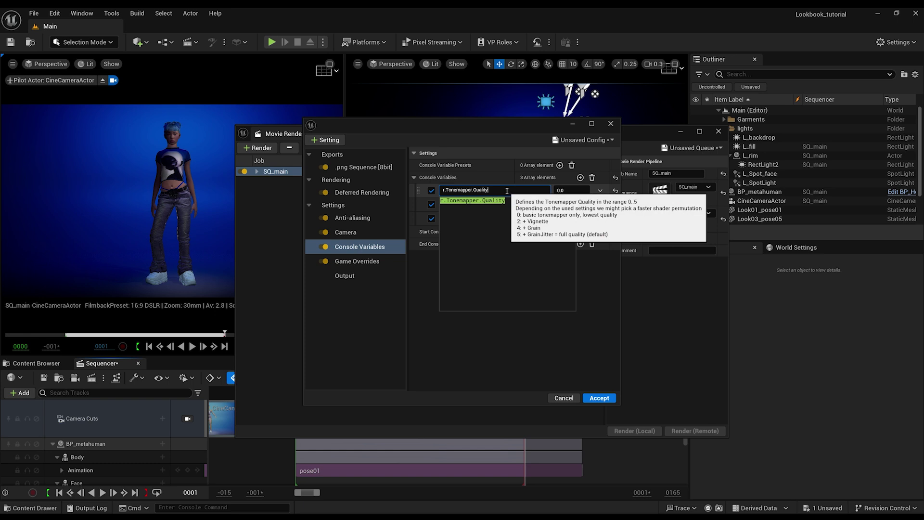
pyautogui.click(499, 201)
pyautogui.click(573, 190)
pyautogui.write('5')
pyautogui.press('Return')
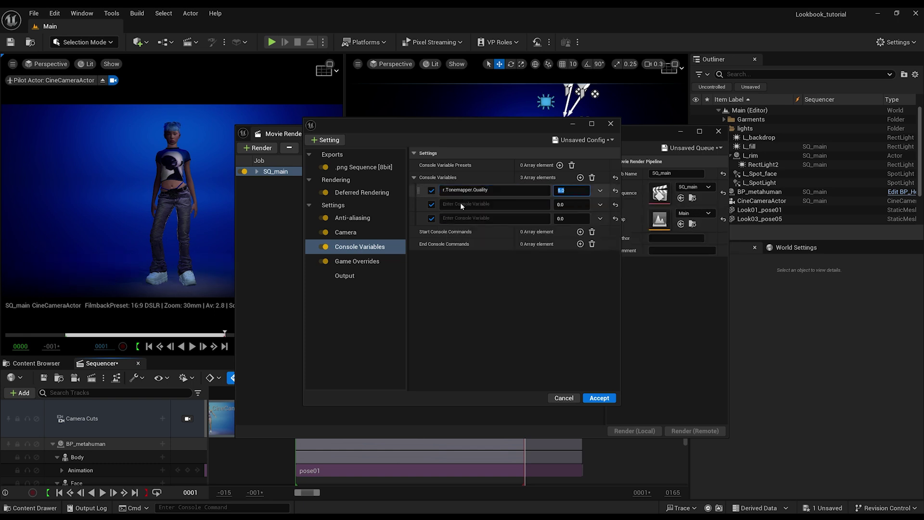
# Step: Enter r.TemporalAA.Upsampling as the second console variable and "r.TemporalAACurrentFrameWeight 0.5" with value 0.5 as the third
pyautogui.click(461, 204)
pyautogui.write('r.TemporalAA.Upsampling')
pyautogui.click(464, 217)
pyautogui.write('r.TemporalAACurrentFrameWeight 0.5')
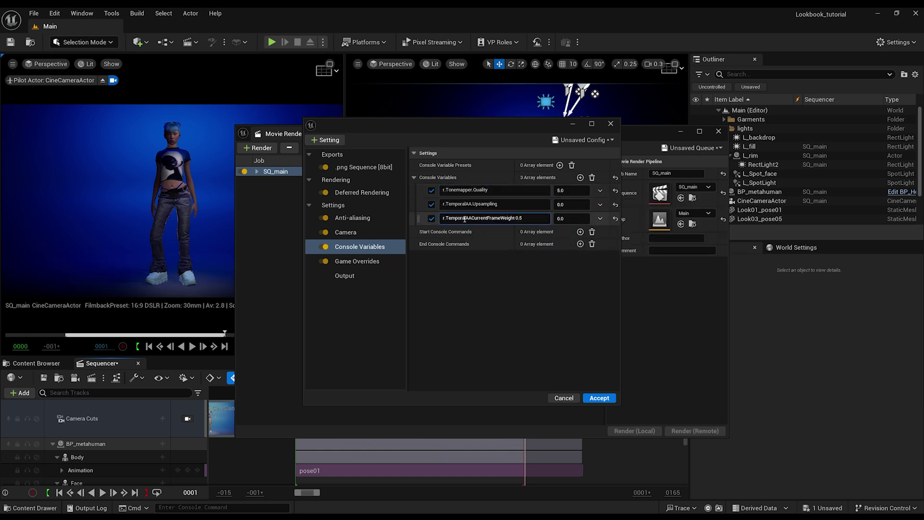
pyautogui.click(572, 219)
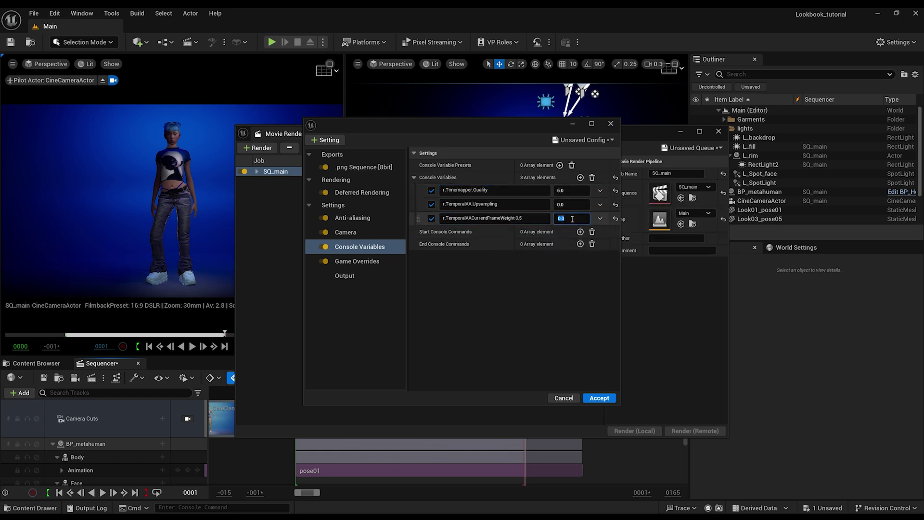
# Step: Add two more console variables: r.Lumen.Reflections.MaxRoughnessToTrace with value 1.0 and r.Lumen.Reflections.Temporal with value 0.0
pyautogui.click(580, 177)
pyautogui.click(580, 177)
pyautogui.click(464, 232)
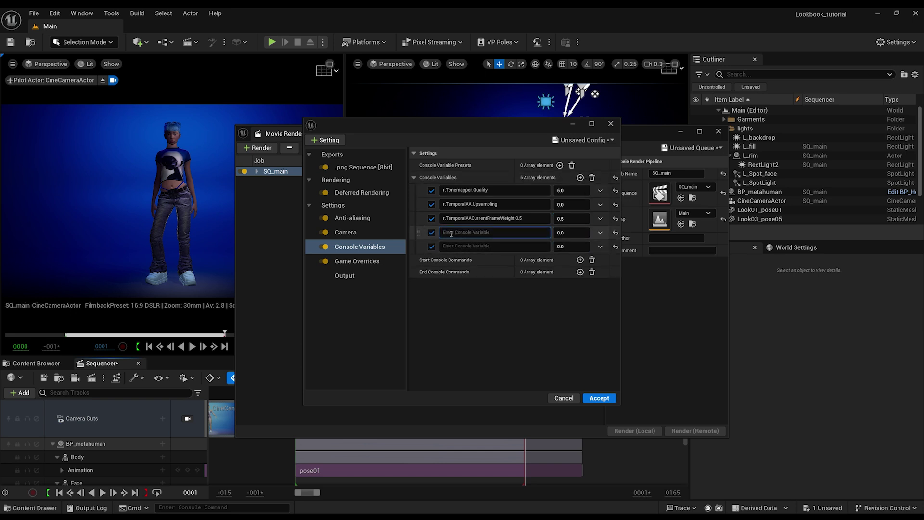
pyautogui.write('r.Lumen.Reflections.MaxRoughnessToTrace')
pyautogui.click(568, 233)
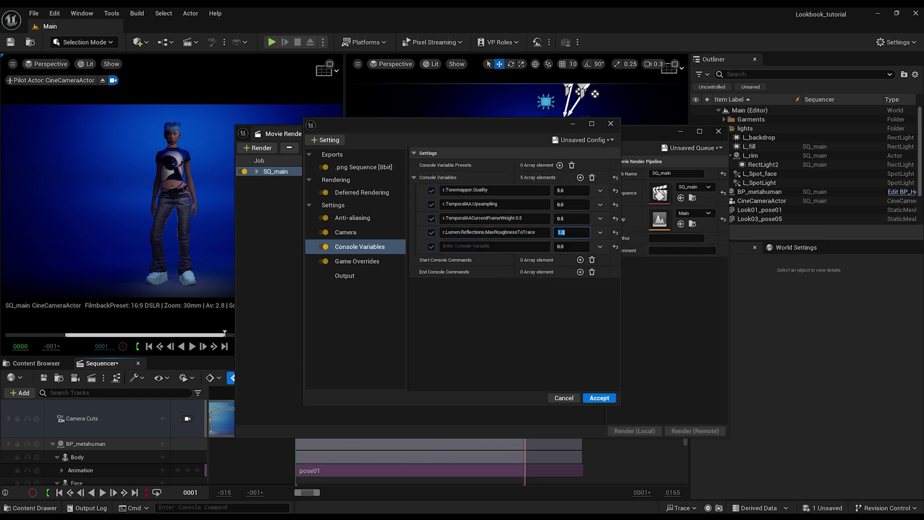
pyautogui.click(460, 246)
pyautogui.write('r.Lumen.Reflections.Temporal')
pyautogui.click(569, 246)
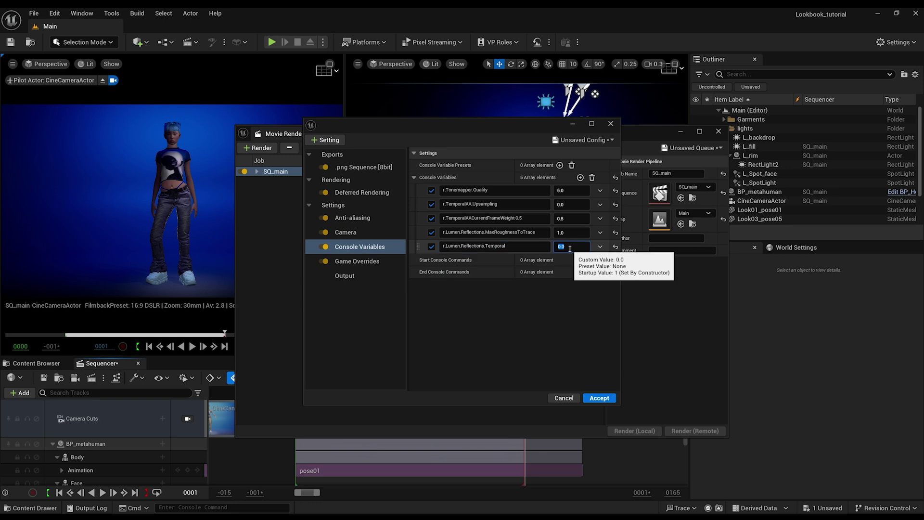
pyautogui.click(264, 336)
# Step: Set the render output directory to the 06_rendering folder inside D:/01_PROJECTS/2024/Digital_Lookbook
pyautogui.click(357, 260)
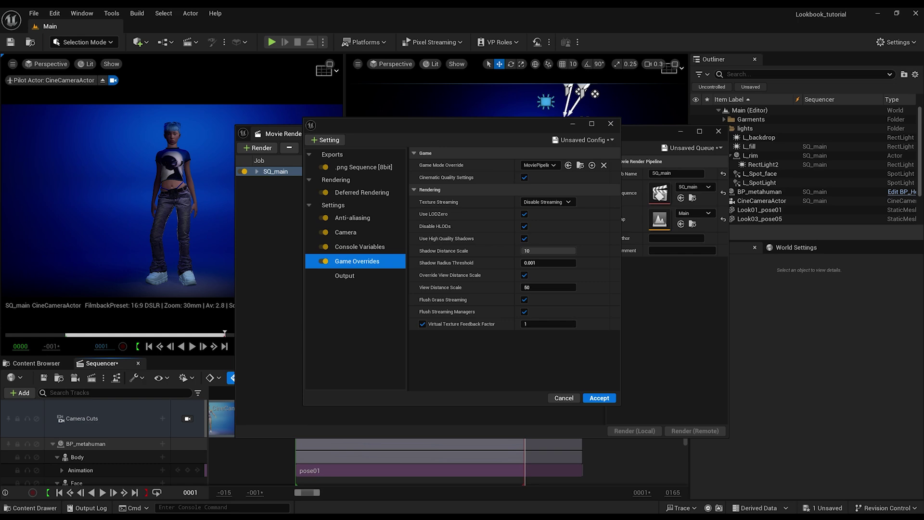
pyautogui.click(344, 275)
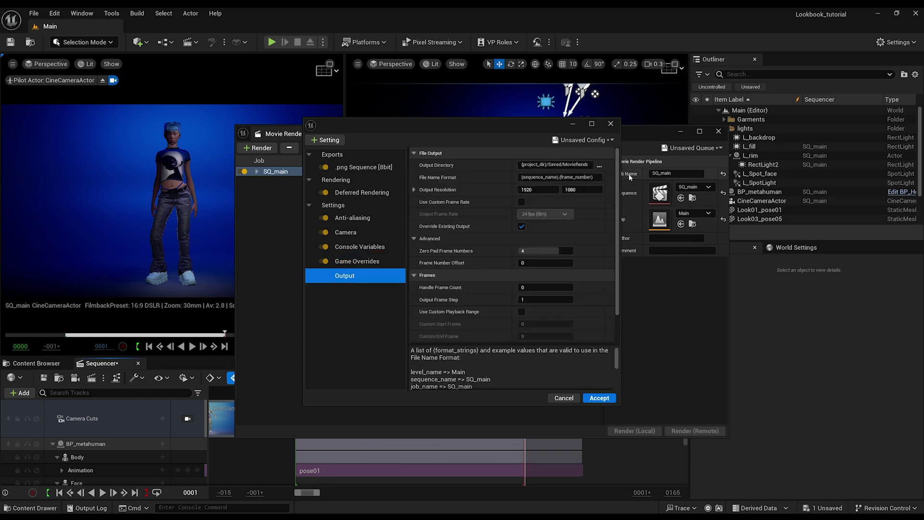
pyautogui.click(599, 166)
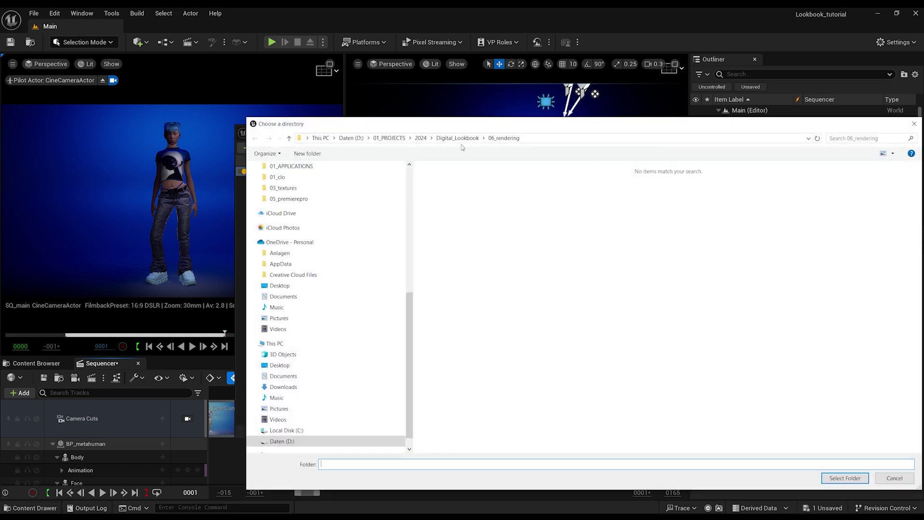
pyautogui.click(844, 478)
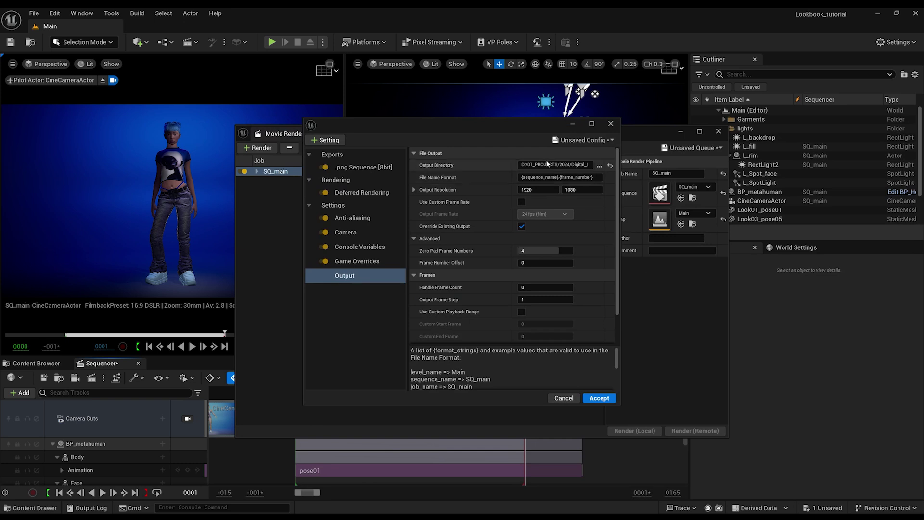
# Step: Turn off Override Existing Output and enable a custom output frame rate of 30 fps
pyautogui.click(521, 227)
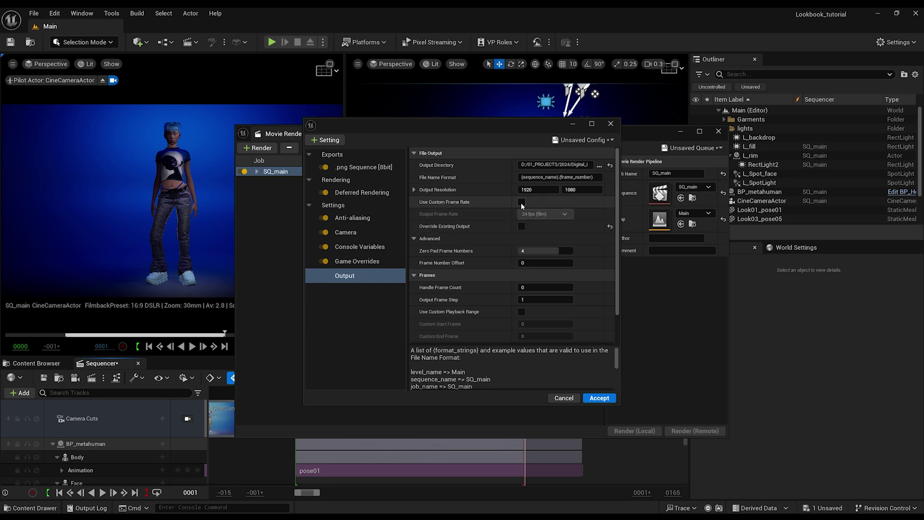
pyautogui.click(521, 202)
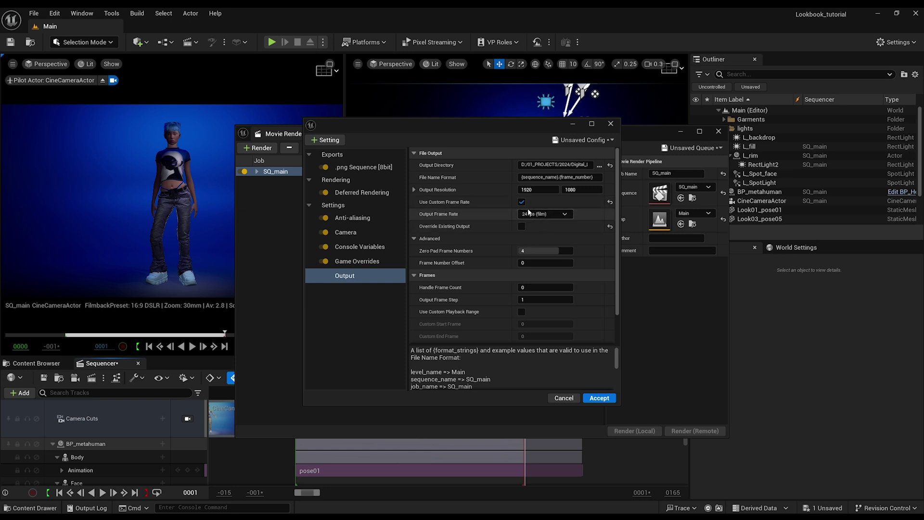
pyautogui.click(530, 214)
pyautogui.click(539, 278)
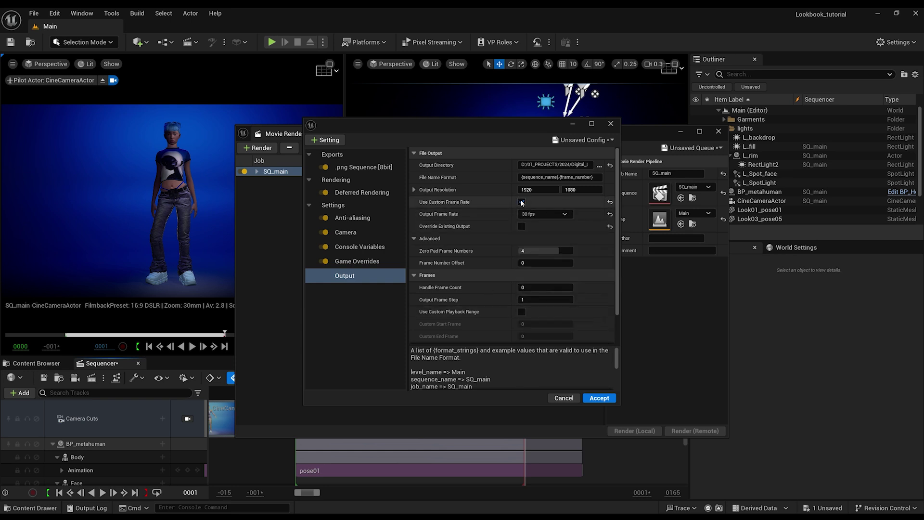
# Step: Set the output resolution to 3840 by 2160
pyautogui.click(541, 190)
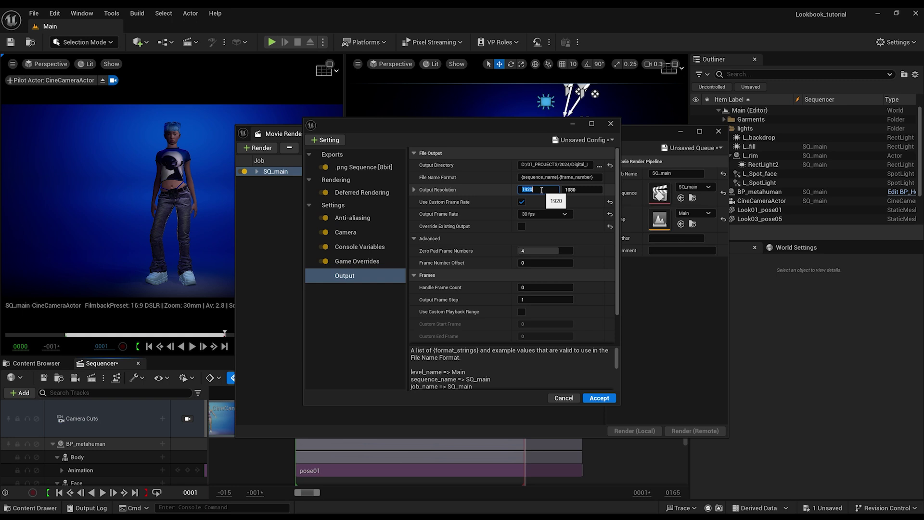
pyautogui.write('3840')
pyautogui.click(578, 189)
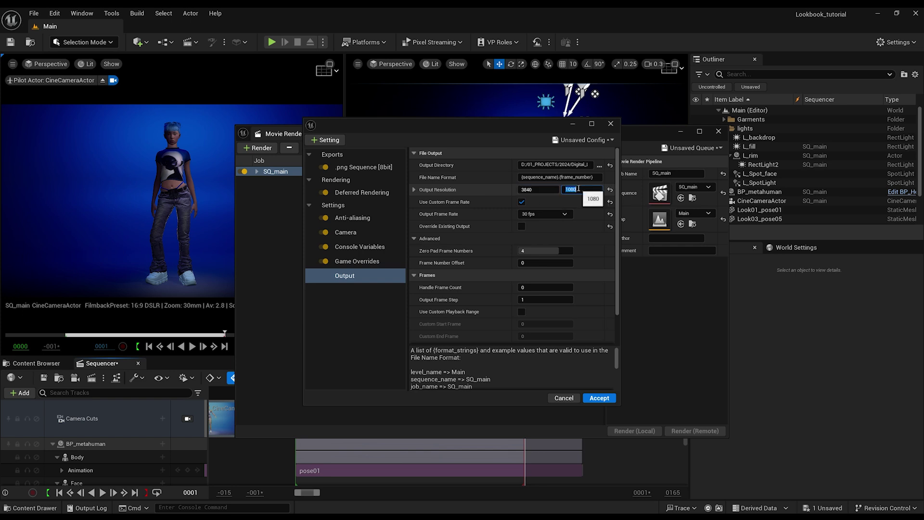
pyautogui.write('2160')
pyautogui.click(598, 399)
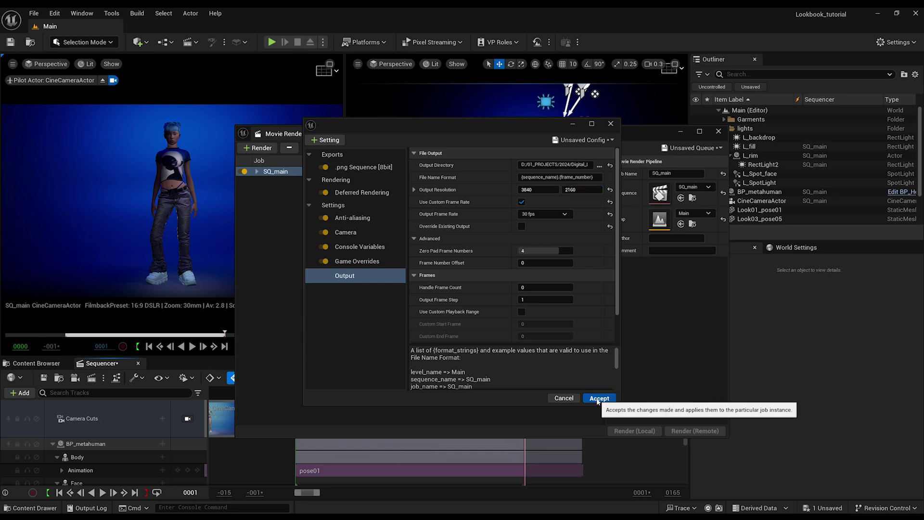
# Step: Save the render configuration as a new preset named renderPresets_fullHD_lndsc in the RenderPresets folder
pyautogui.click(580, 140)
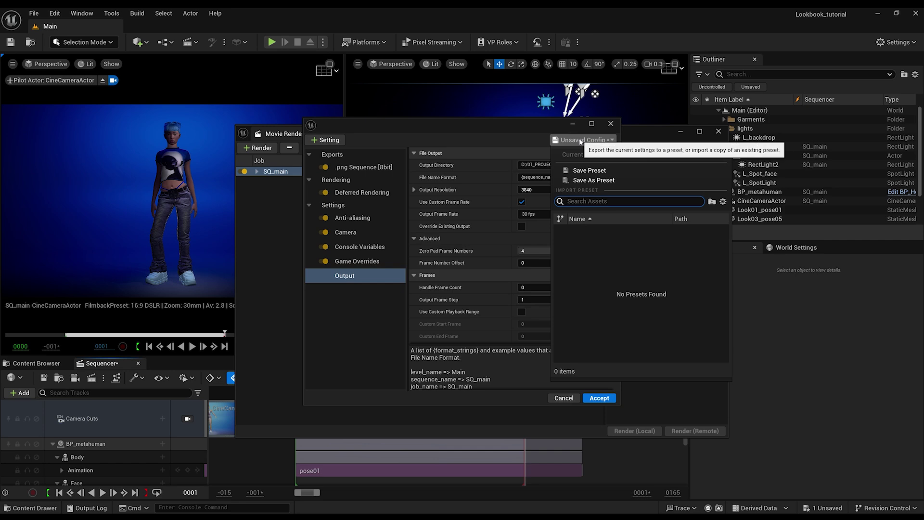
pyautogui.click(594, 181)
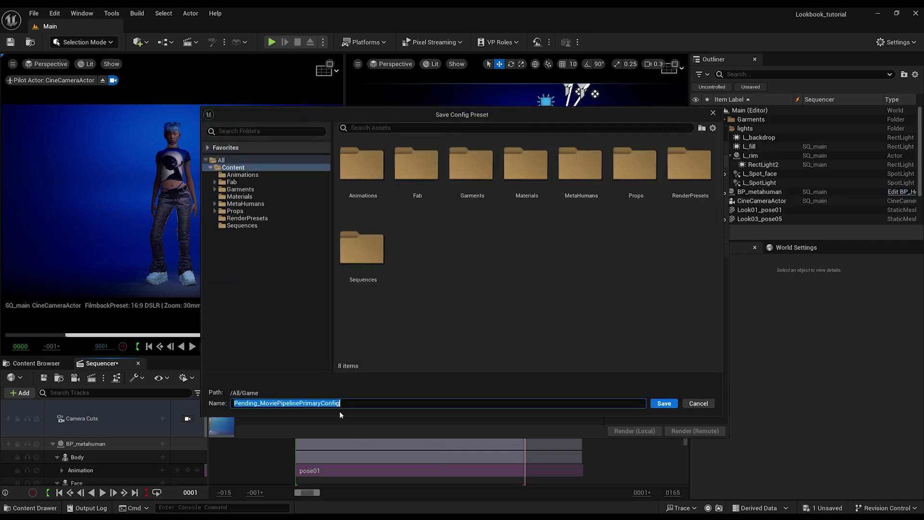
pyautogui.write('render')
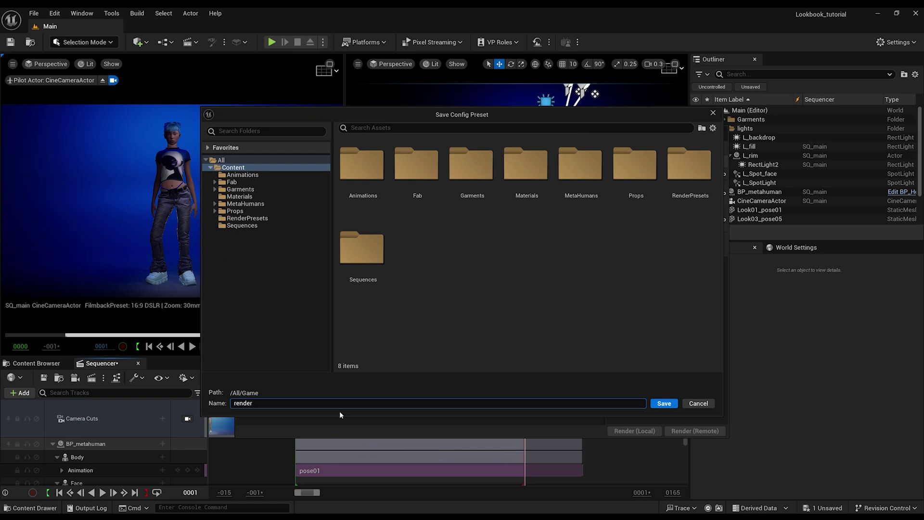
pyautogui.write('Presets_fullHD')
pyautogui.doubleClick(689, 165)
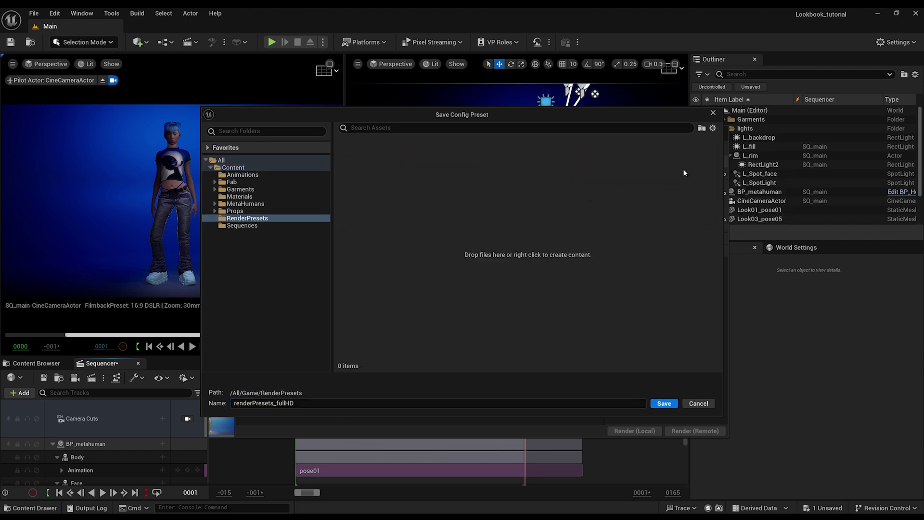
pyautogui.click(303, 403)
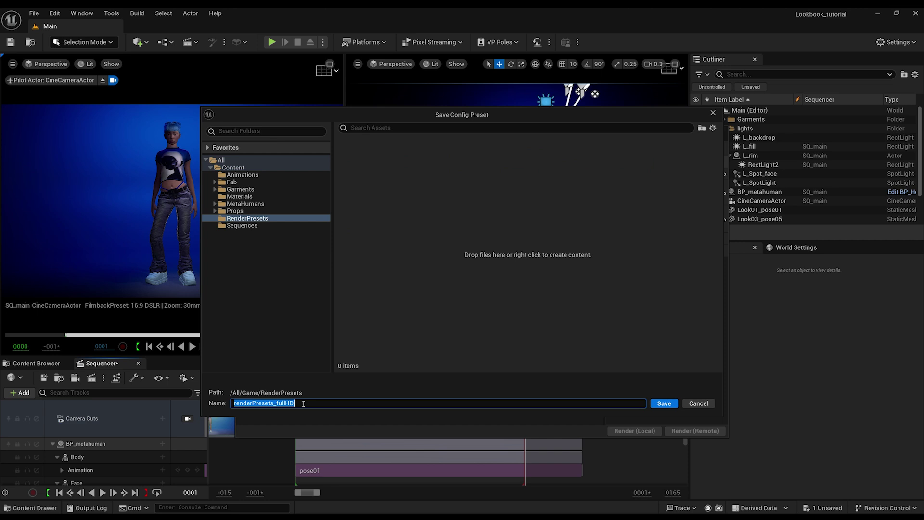
pyautogui.click(304, 404)
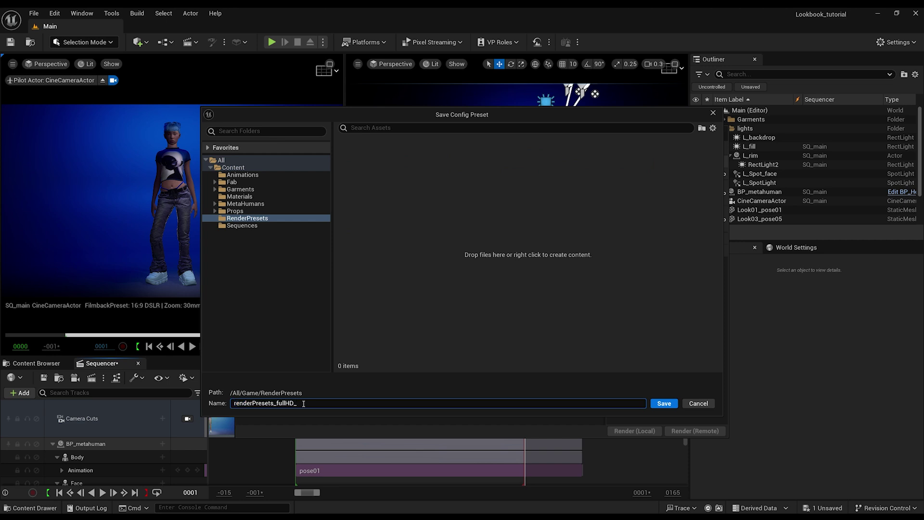
pyautogui.write('_lndsc')
pyautogui.click(663, 403)
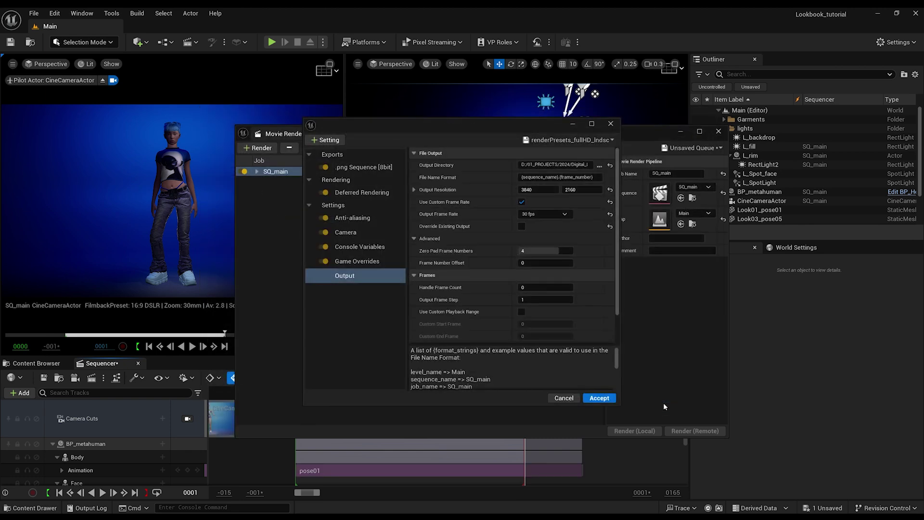
# Step: Accept the render configuration and start a local render of SQ_main
pyautogui.click(603, 400)
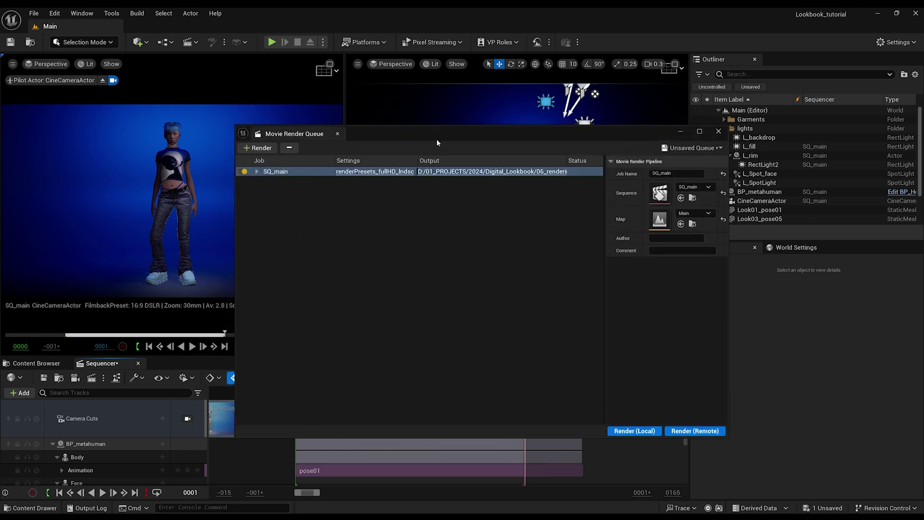
pyautogui.click(637, 433)
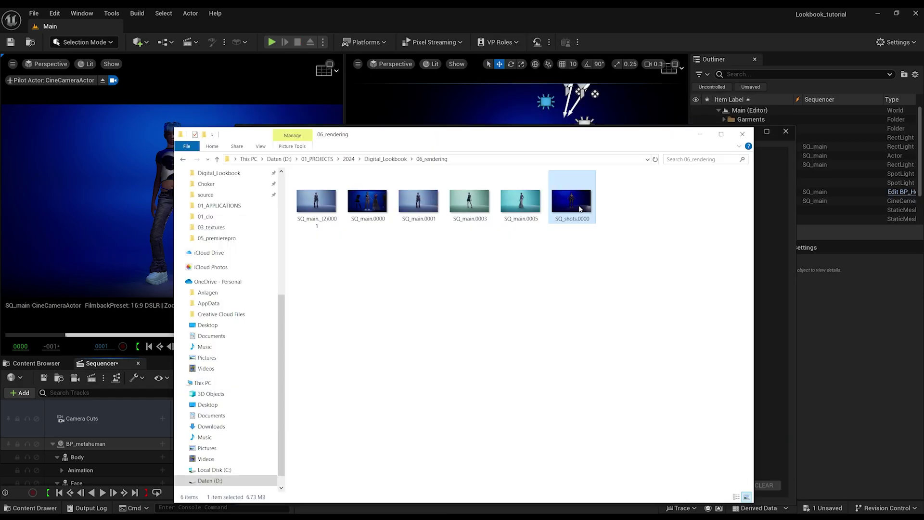
# Step: Open the images SQ_shots.0000 and SQ_main.0000 from the 06_rendering folder to examine the rendered stills
pyautogui.doubleClick(579, 206)
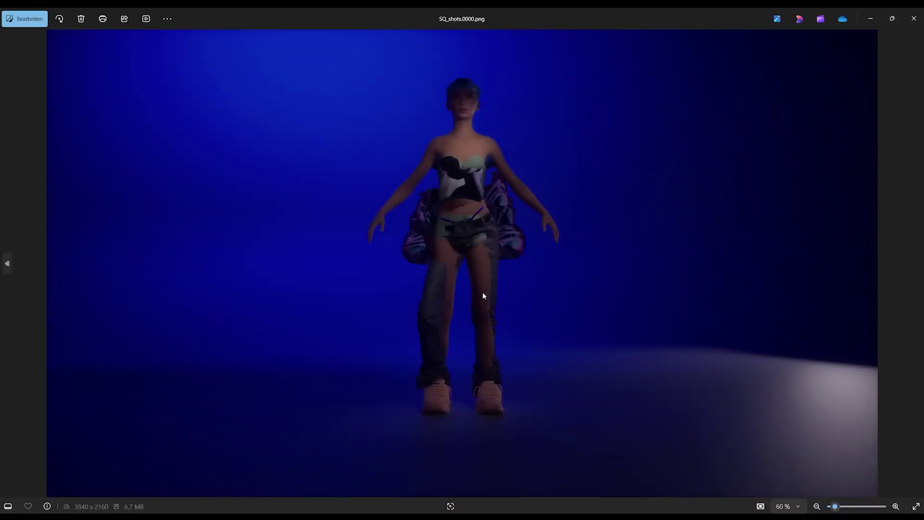
pyautogui.click(913, 19)
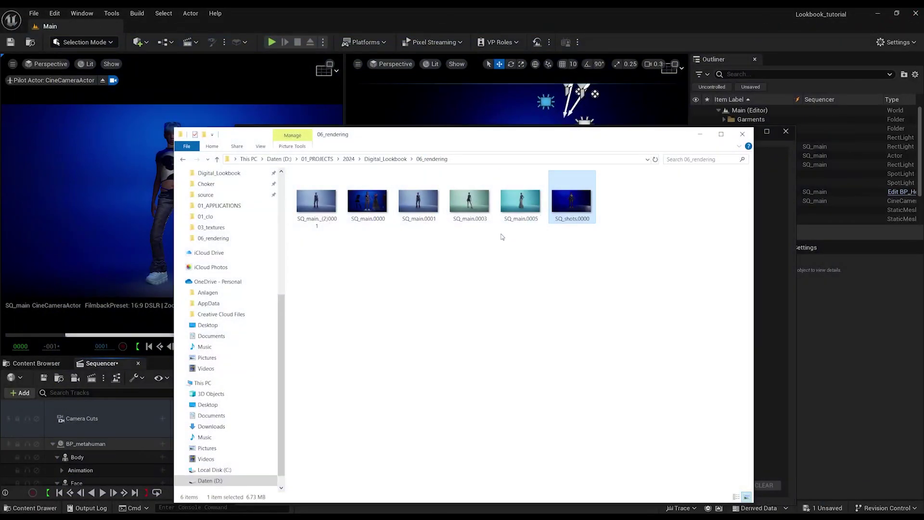
pyautogui.doubleClick(350, 207)
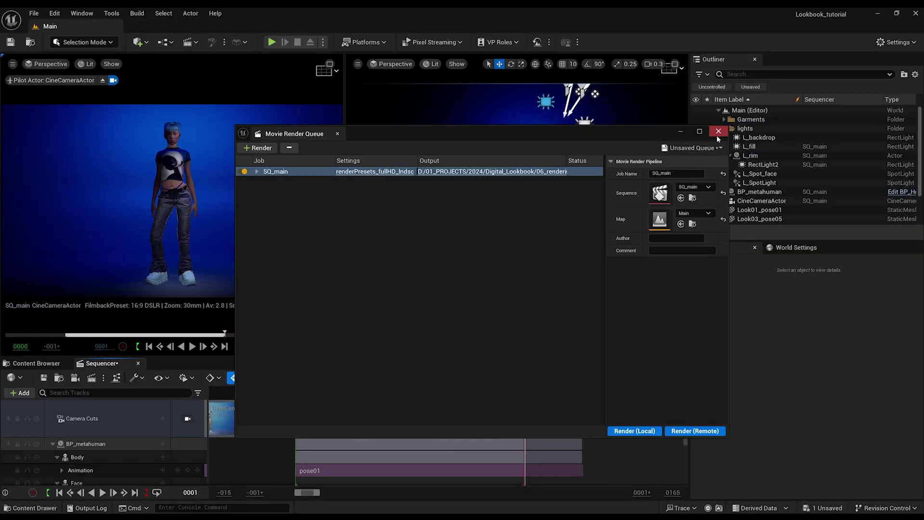
# Step: Close the render queue and extend the start of the pose01 animation section back to frame -1
pyautogui.click(717, 135)
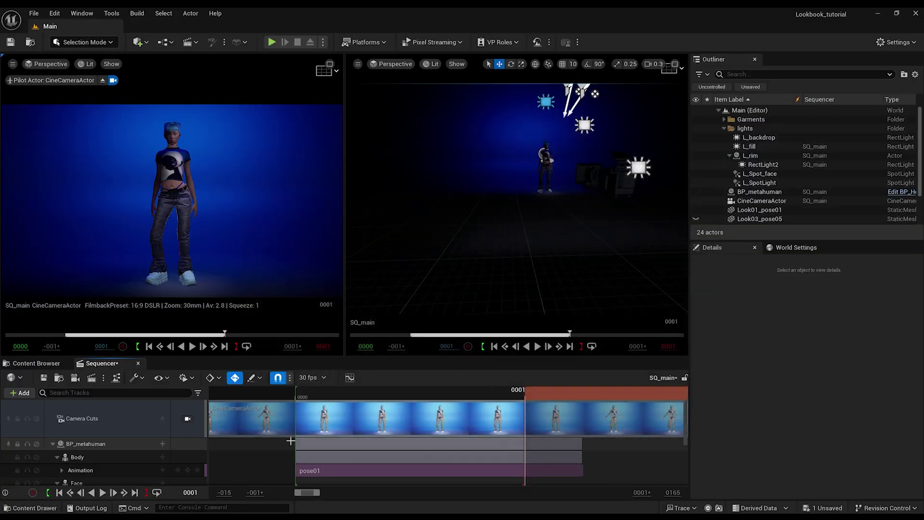
pyautogui.moveTo(297, 473); pyautogui.dragTo(250, 472)
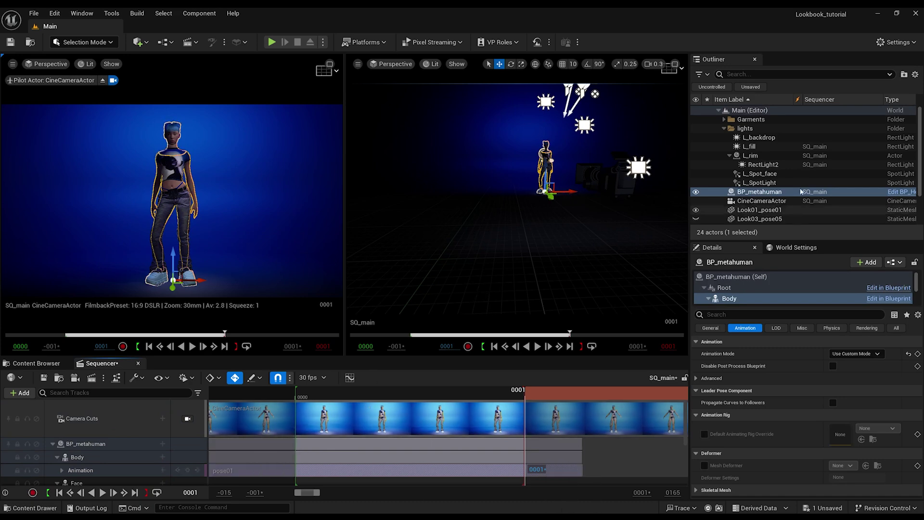
# Step: Enable Actor Hidden In Game for the garments Look03_pose05, Look03_pose07 and look04_posewalk
pyautogui.scroll(-3, 785, 197)
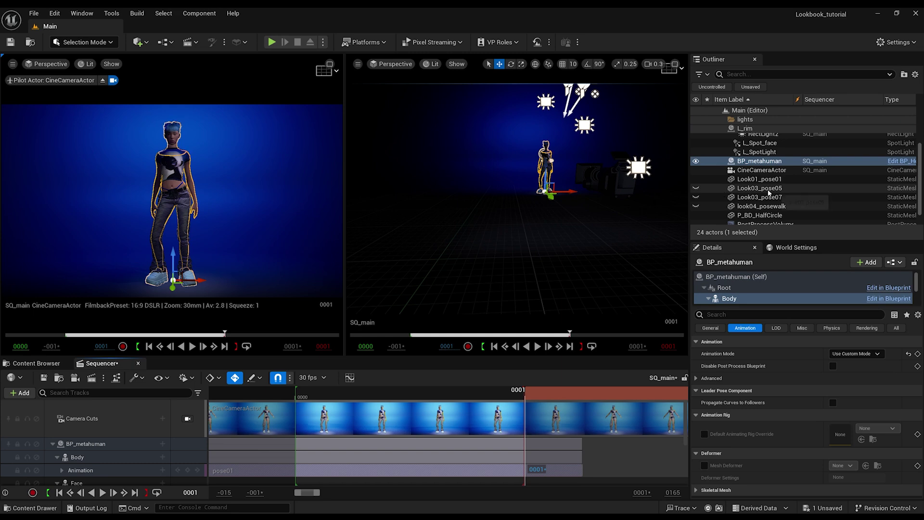
pyautogui.click(759, 188)
pyautogui.keyDown('shift'); pyautogui.click(764, 207); pyautogui.keyUp('shift')
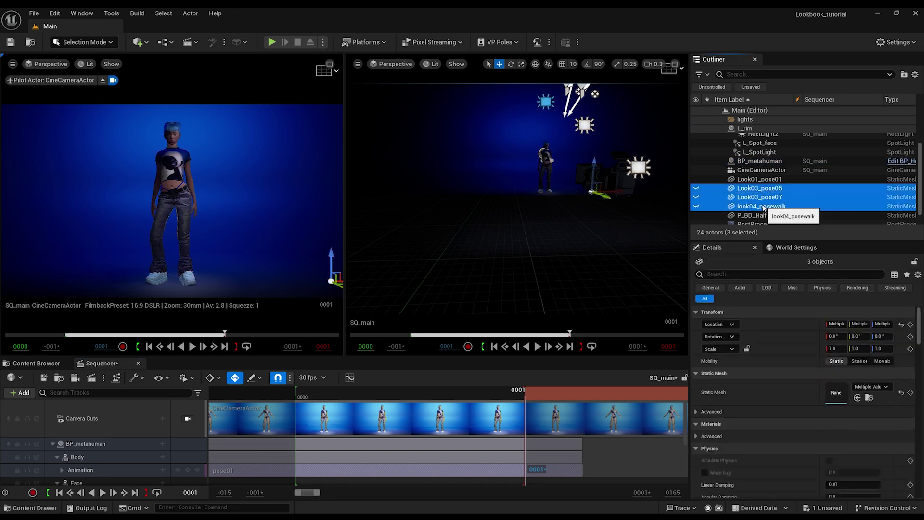
pyautogui.click(732, 274)
pyautogui.write('hide')
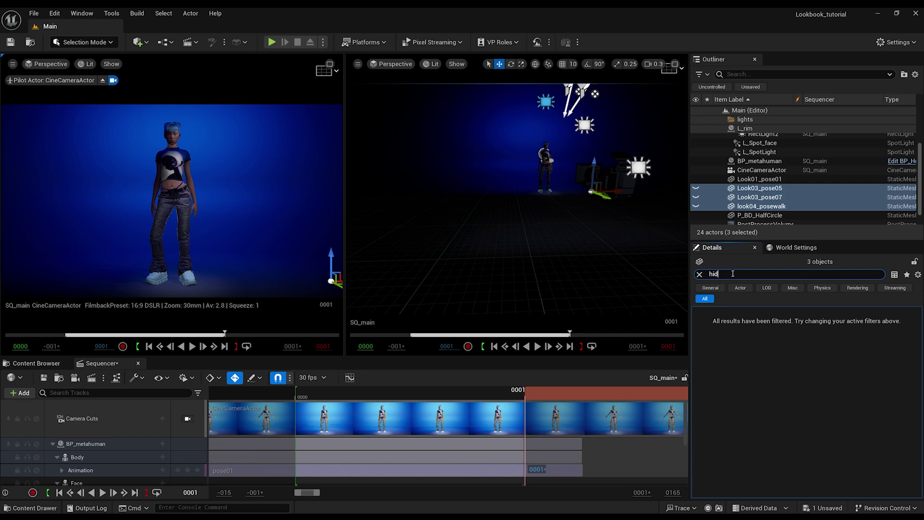
pyautogui.press('BackSpace')
pyautogui.press('BackSpace')
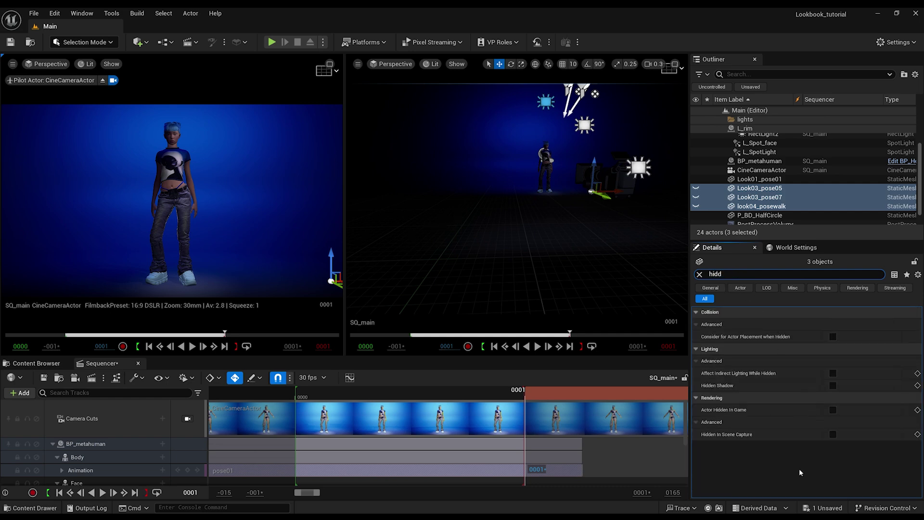
pyautogui.click(832, 410)
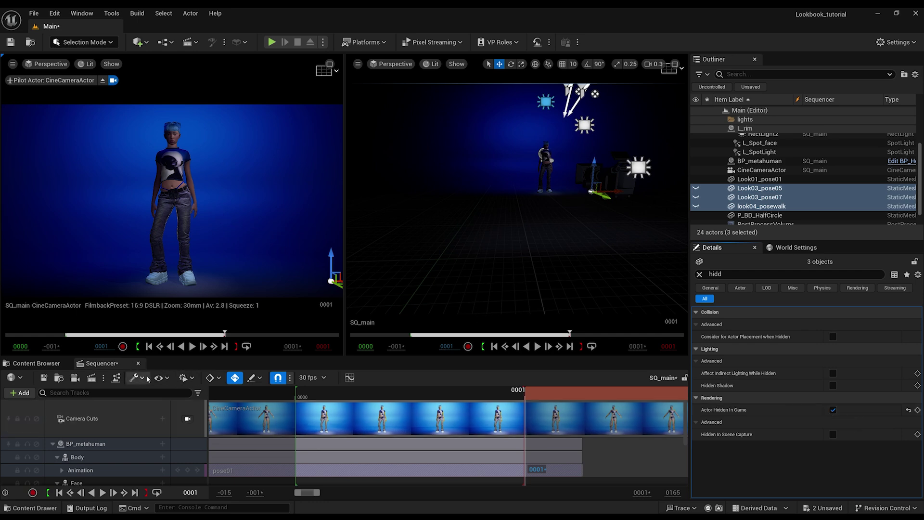
# Step: Render SQ_main locally from the render queue and open the image SQ_main_(2)0000 from the 06_rendering folder
pyautogui.click(92, 377)
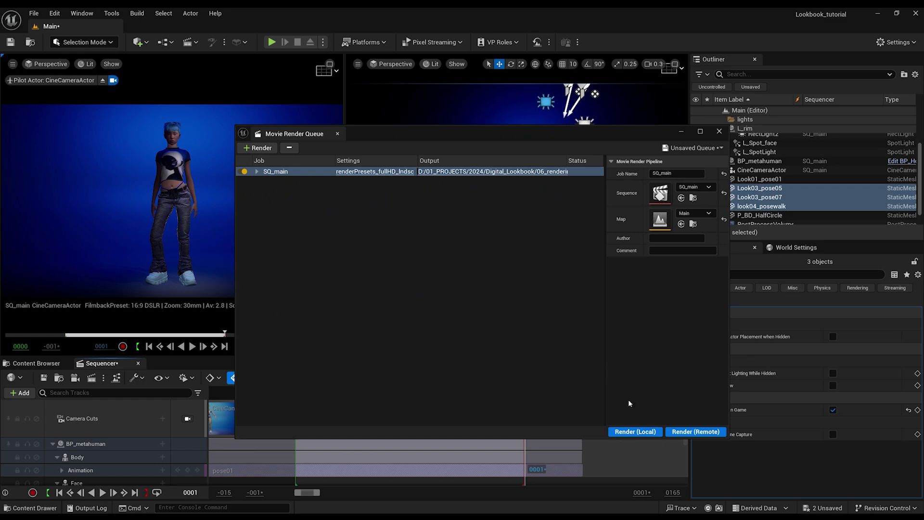
pyautogui.click(635, 430)
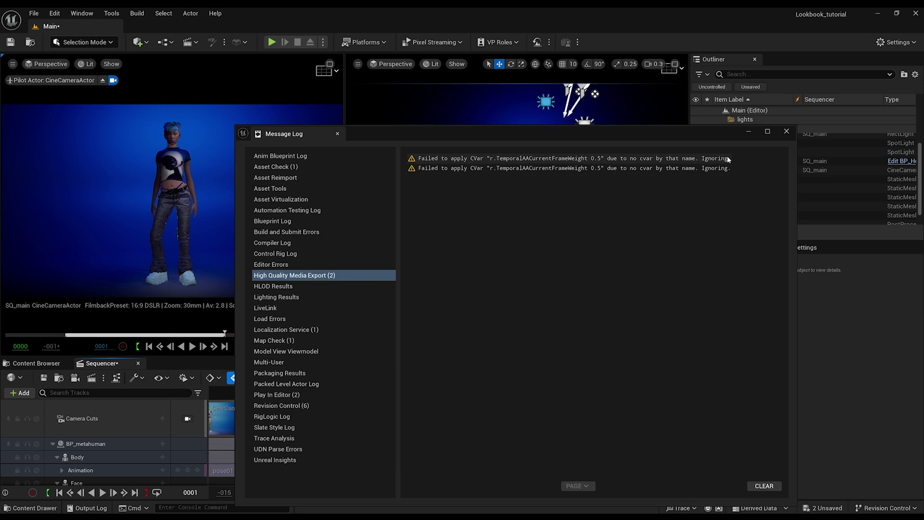
pyautogui.moveTo(308, 516)
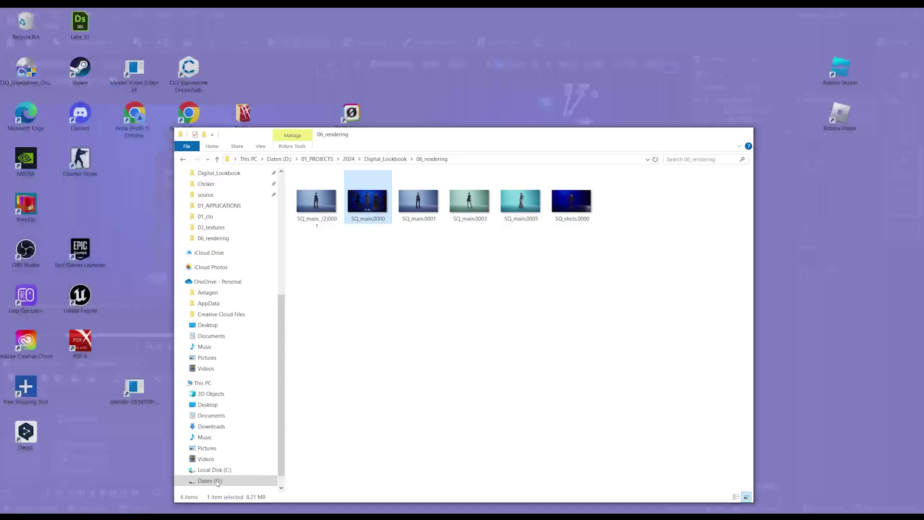
pyautogui.click(223, 486)
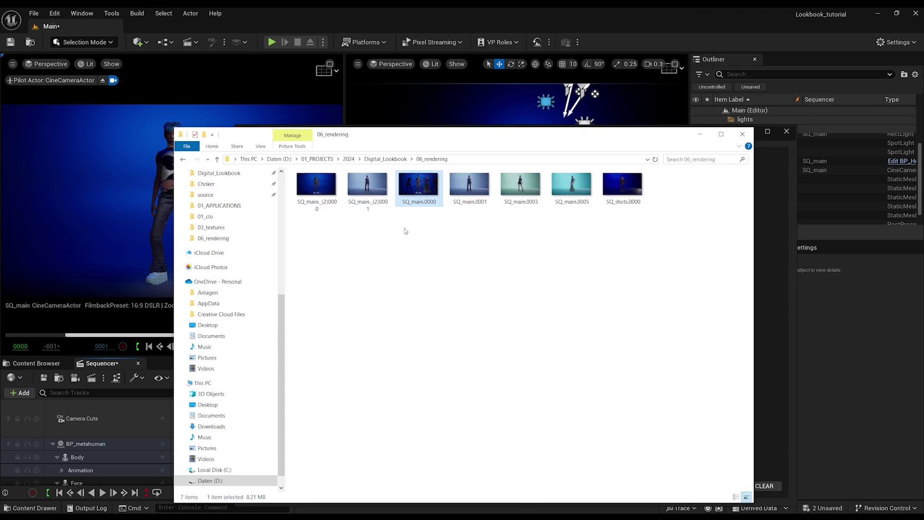
pyautogui.doubleClick(317, 186)
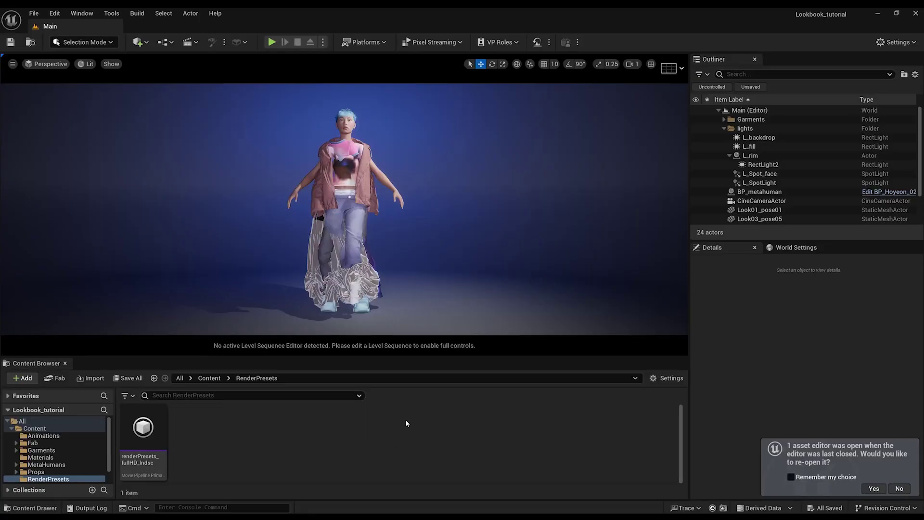
# Step: Open the SQ_main level sequence from the project's Sequences folder
pyautogui.click(40, 429)
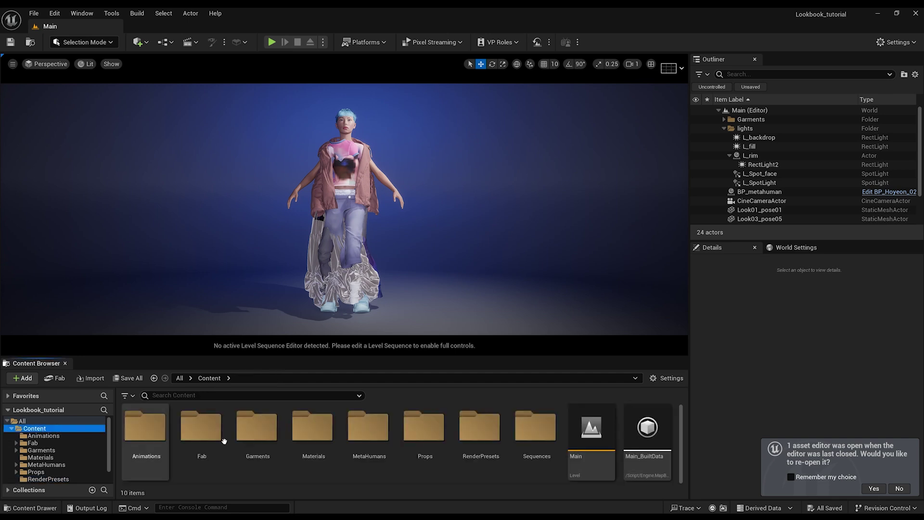
pyautogui.doubleClick(540, 440)
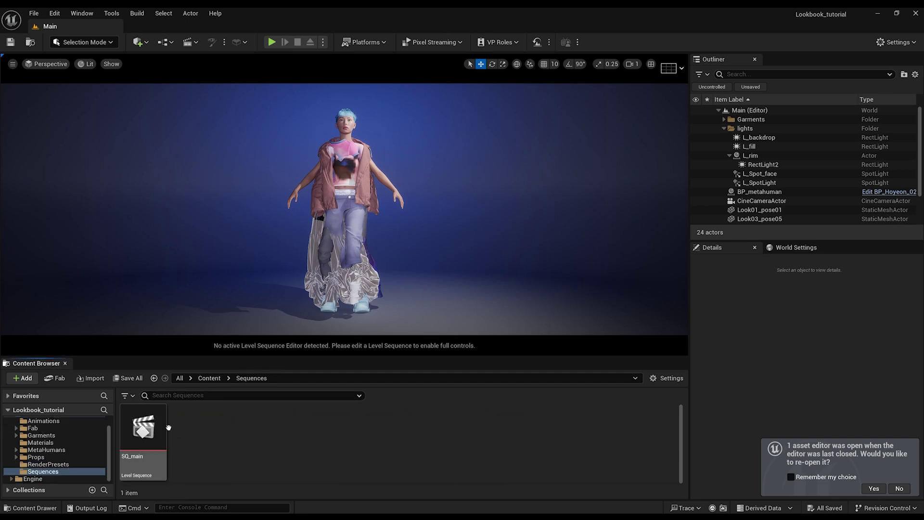
pyautogui.click(151, 435)
pyautogui.doubleClick(151, 436)
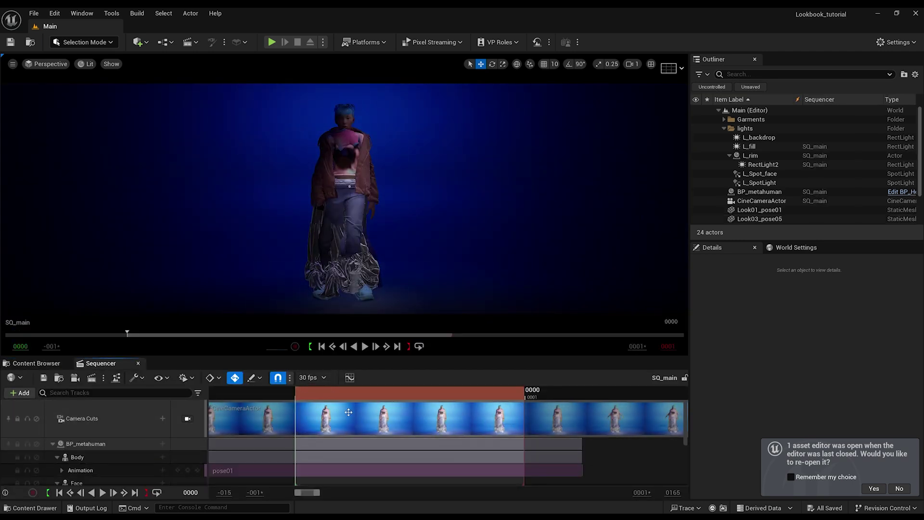
# Step: Delete the L_fill, L_rim and RectLight2 tracks from SQ_main, keeping the metahuman and camera tracks
pyautogui.scroll(-2, 377, 440)
pyautogui.scroll(1, 376, 436)
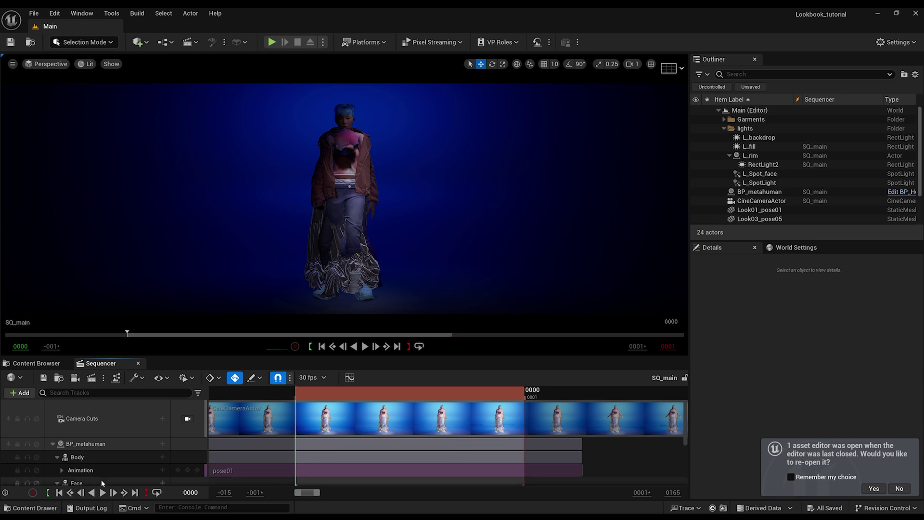
pyautogui.click(59, 460)
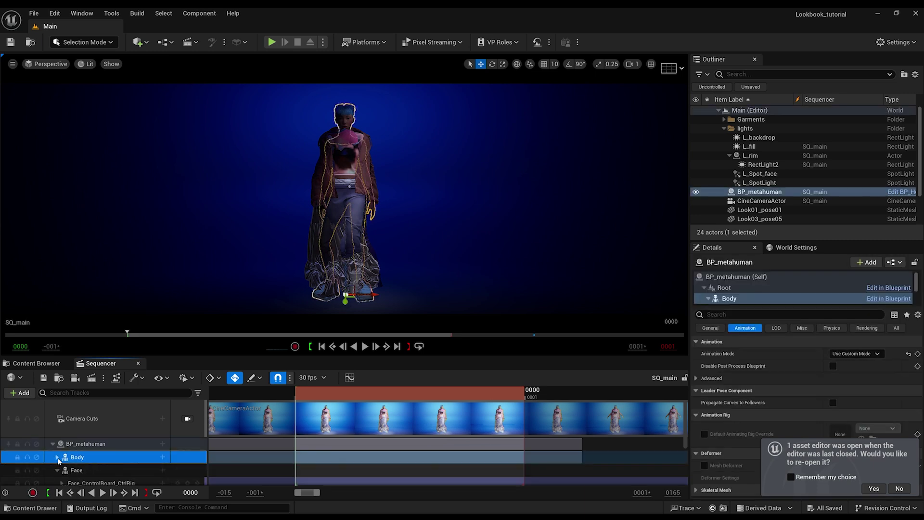
pyautogui.click(51, 443)
pyautogui.scroll(-1, 54, 458)
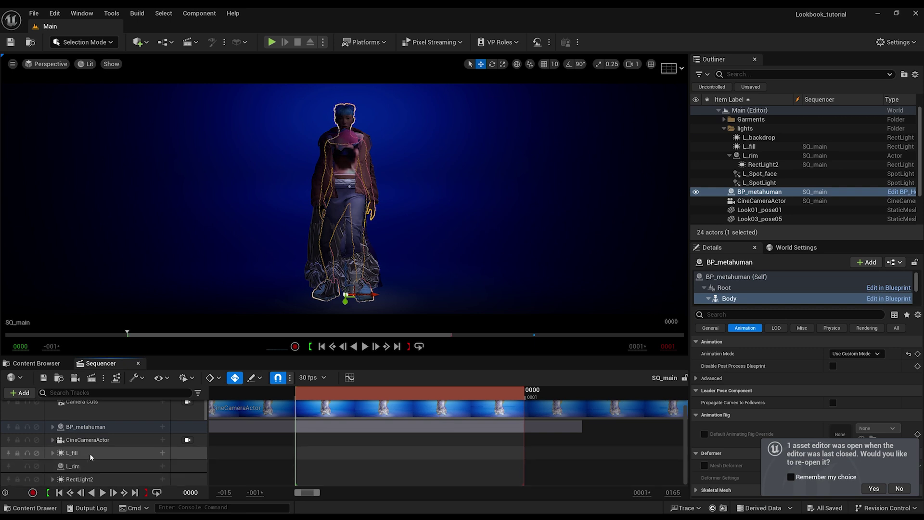
pyautogui.click(94, 479)
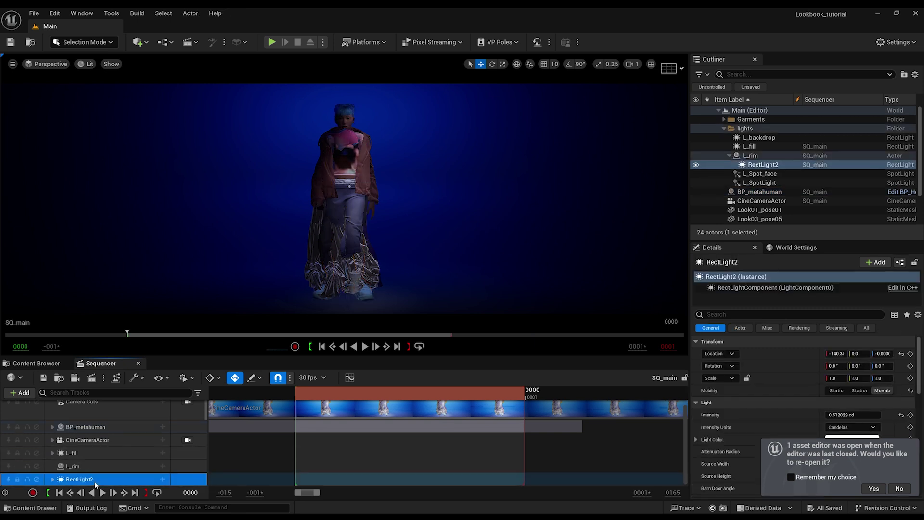
pyautogui.keyDown('shift'); pyautogui.click(87, 451); pyautogui.keyUp('shift')
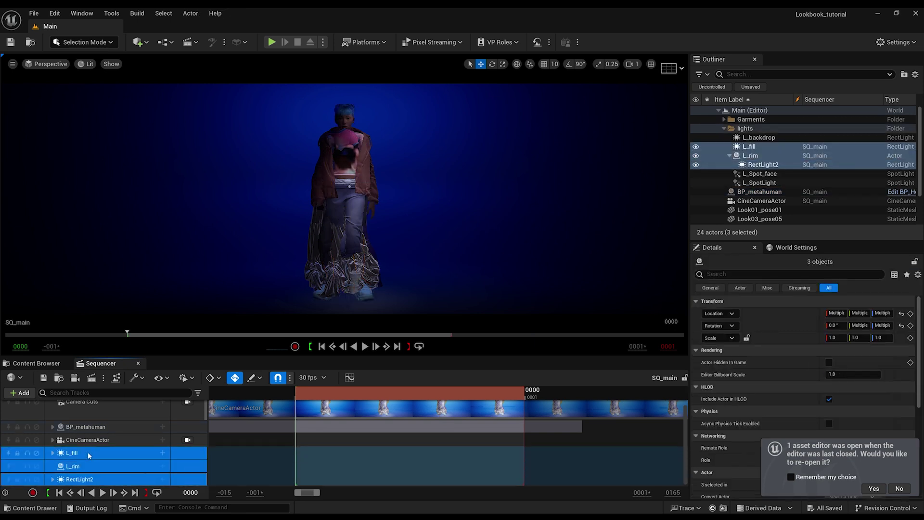
pyautogui.press('Delete')
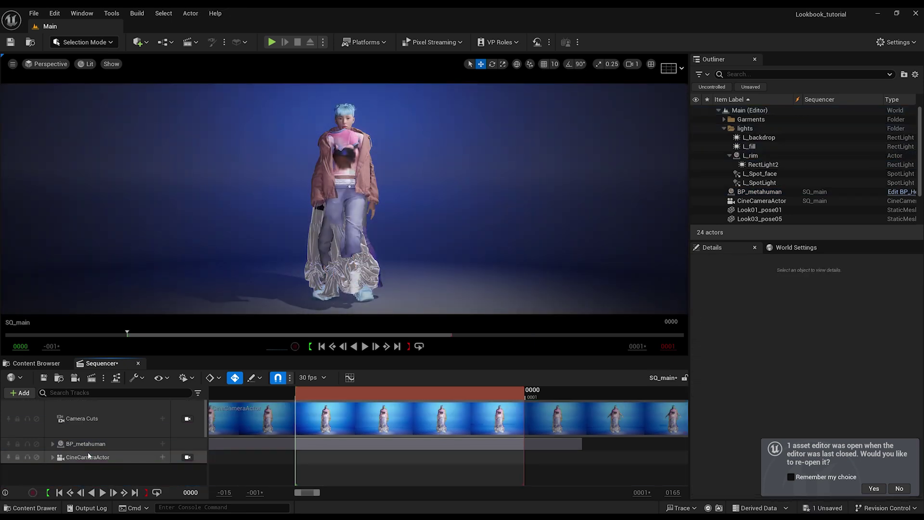
# Step: Delete the pose01 section from the BP_metahuman body's Animation track and collapse the BP_metahuman tracks
pyautogui.click(111, 443)
pyautogui.click(113, 456)
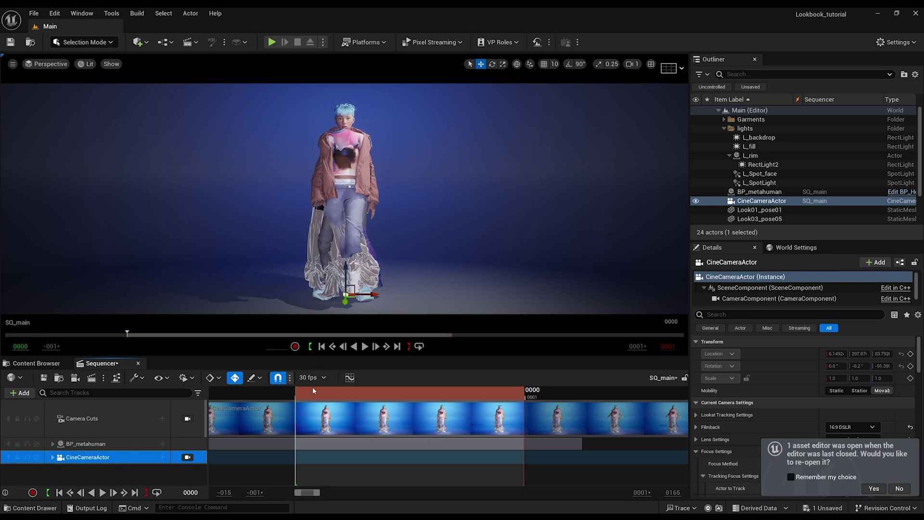
pyautogui.click(357, 442)
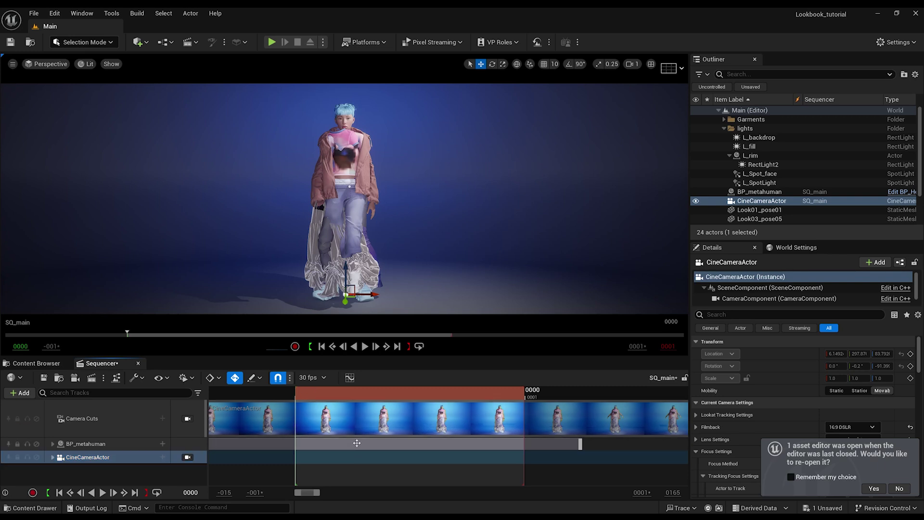
pyautogui.click(53, 443)
pyautogui.scroll(-1, 96, 463)
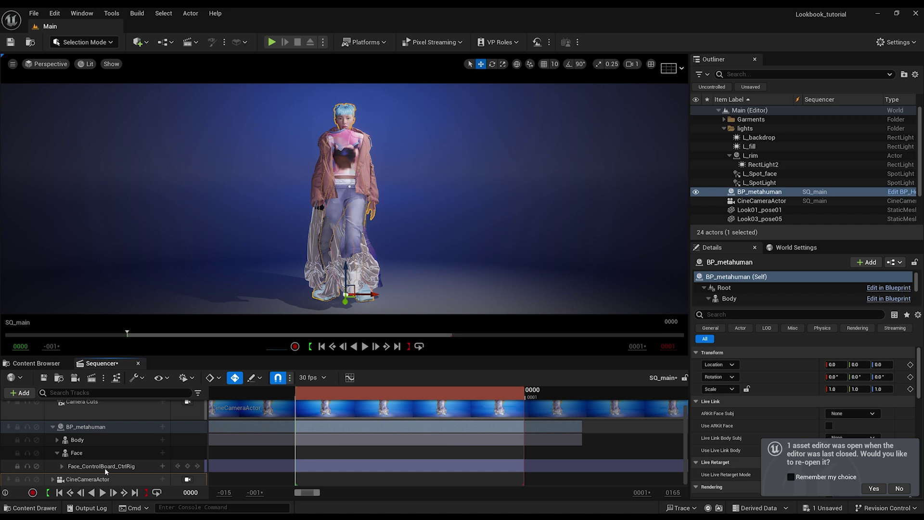
pyautogui.click(105, 467)
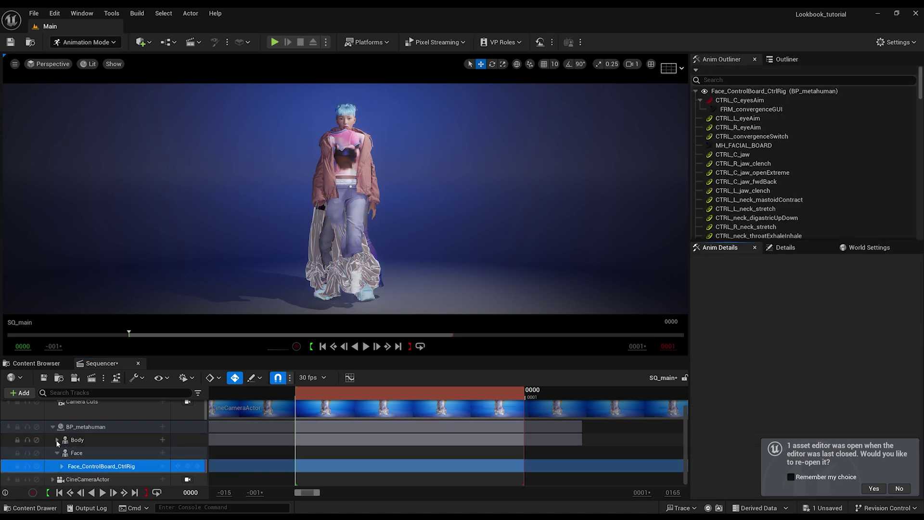
pyautogui.click(56, 441)
pyautogui.click(93, 450)
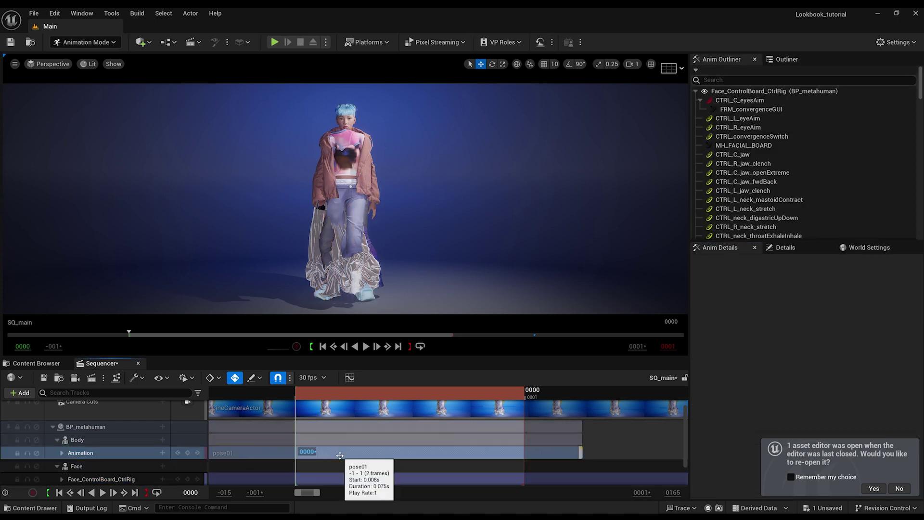
pyautogui.press('Delete')
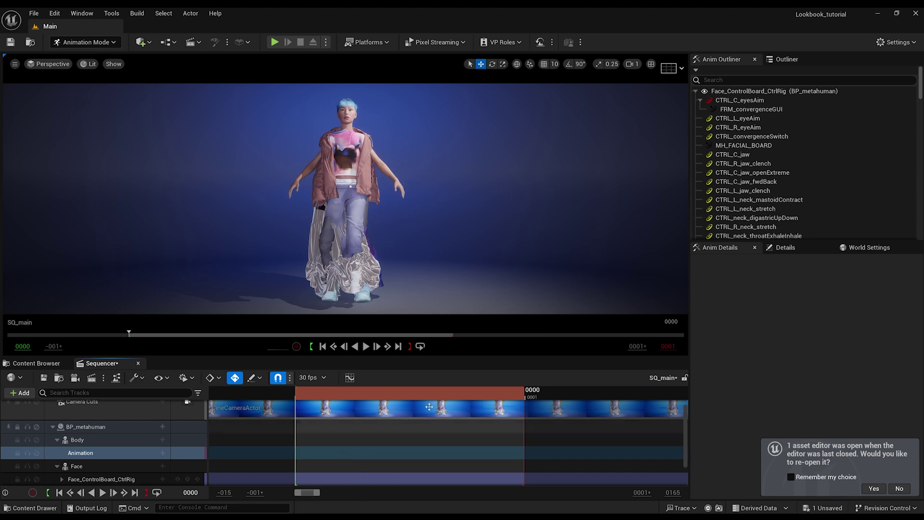
pyautogui.click(53, 427)
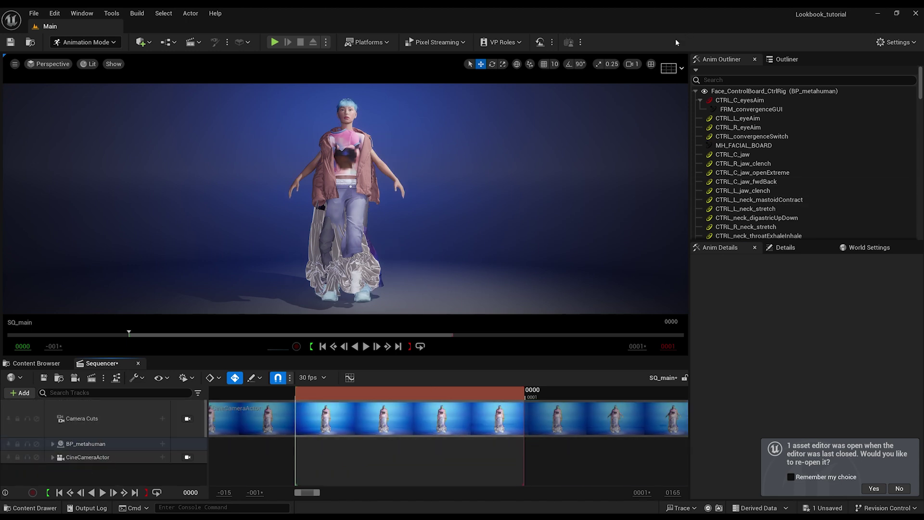
# Step: Switch to Selection Mode and add the garments Look01_pose01, Look03_pose05, Look03_pose07 and look04_posewalk to the SQ_main sequence
pyautogui.click(85, 42)
pyautogui.click(77, 56)
pyautogui.scroll(-2, 732, 145)
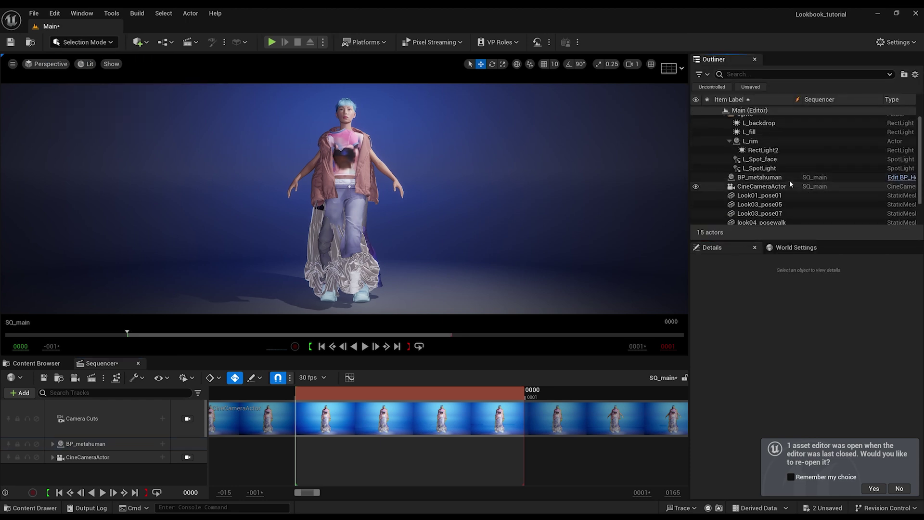
pyautogui.click(764, 166)
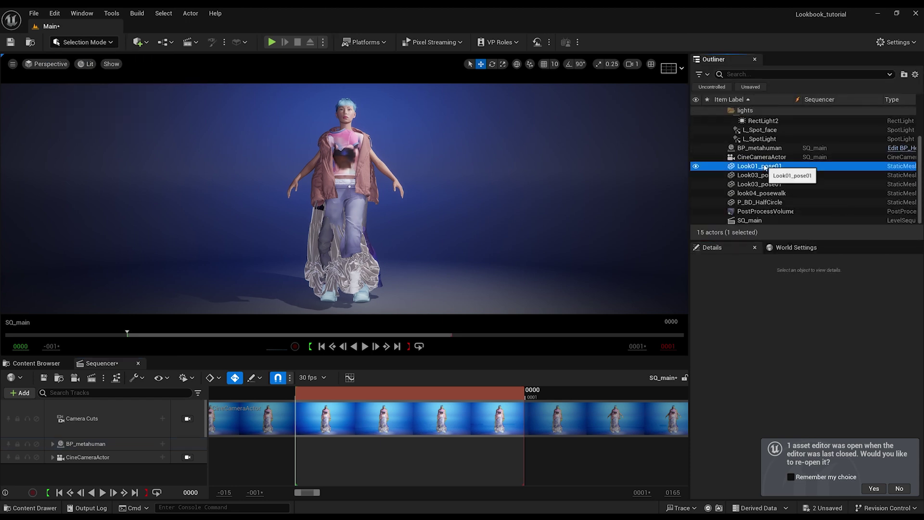
pyautogui.keyDown('shift'); pyautogui.click(763, 192); pyautogui.keyUp('shift')
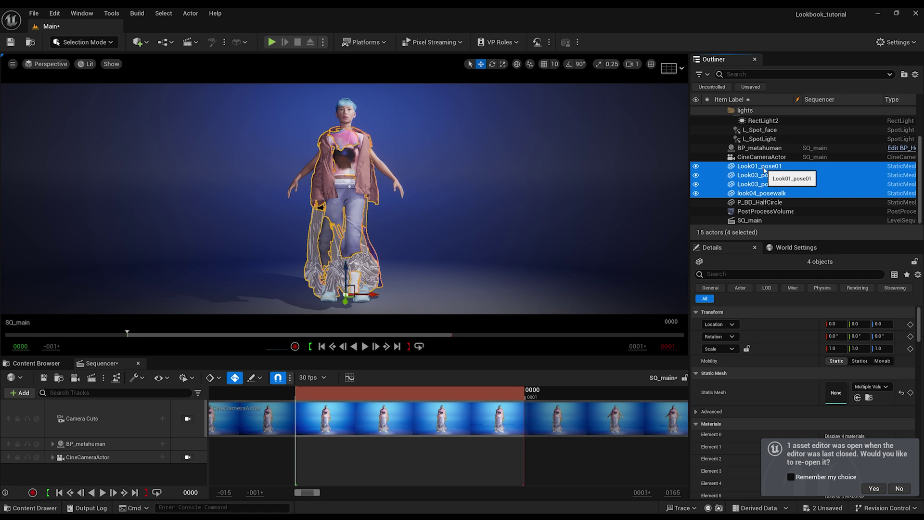
pyautogui.moveTo(764, 169); pyautogui.dragTo(126, 474)
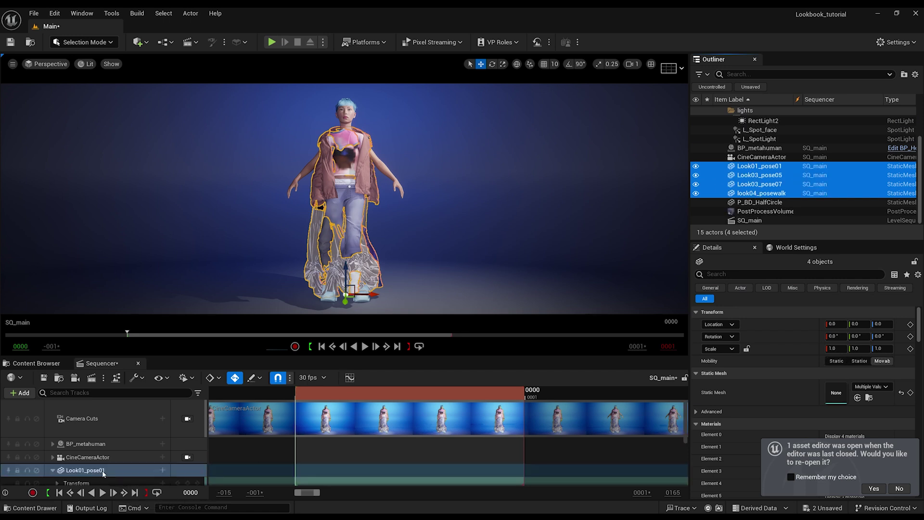
# Step: Collapse the four garment tracks in the sequence so only their top-level rows are listed
pyautogui.click(54, 470)
pyautogui.scroll(-1, 54, 483)
pyautogui.click(54, 469)
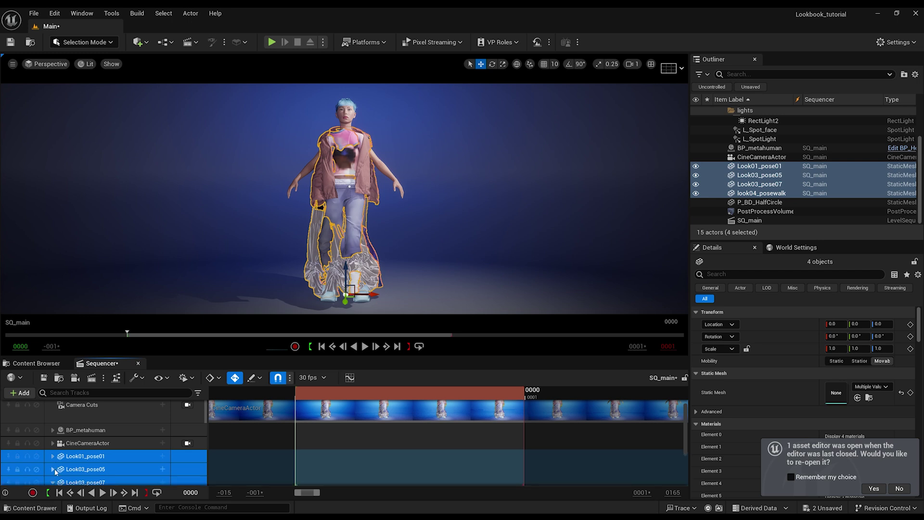
pyautogui.scroll(-3, 55, 471)
pyautogui.click(53, 439)
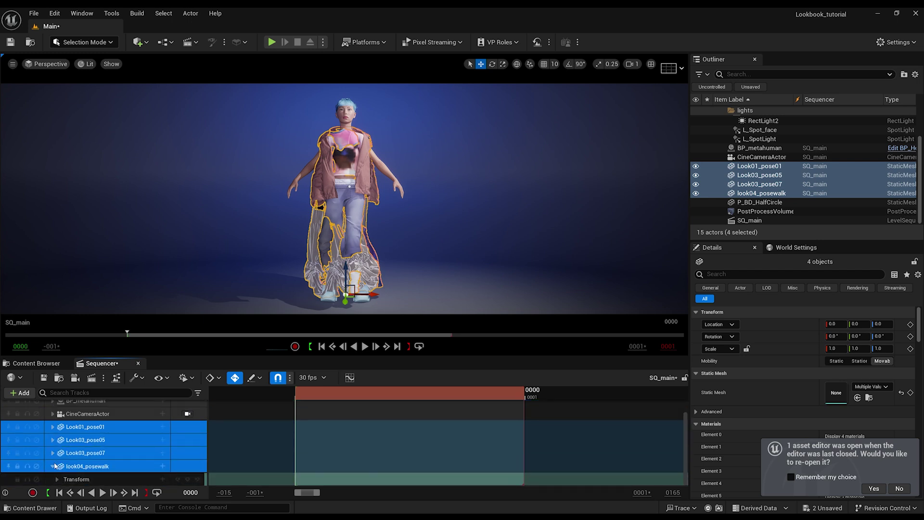
pyautogui.click(53, 465)
pyautogui.scroll(3, 55, 466)
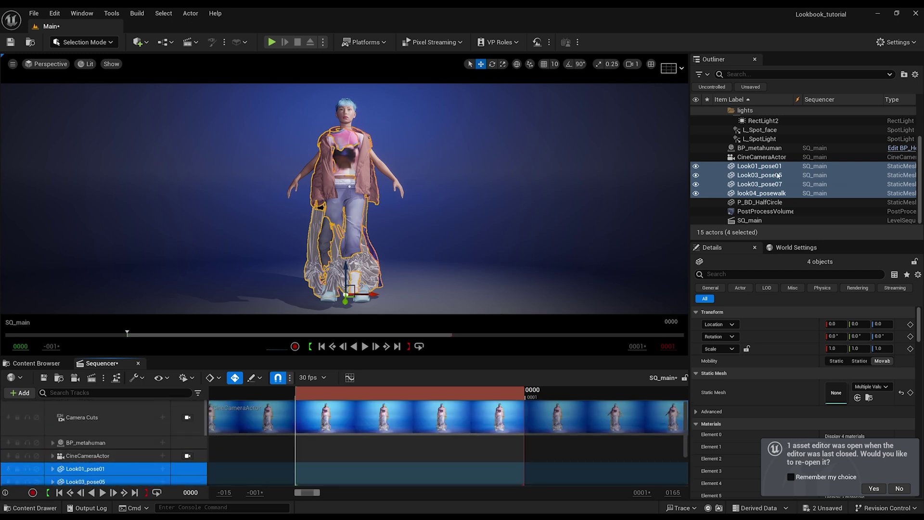
# Step: Add all actors of the lights folder, from L_backdrop to L_SpotLight including RectLight2, to the SQ_main sequence
pyautogui.scroll(4, 794, 208)
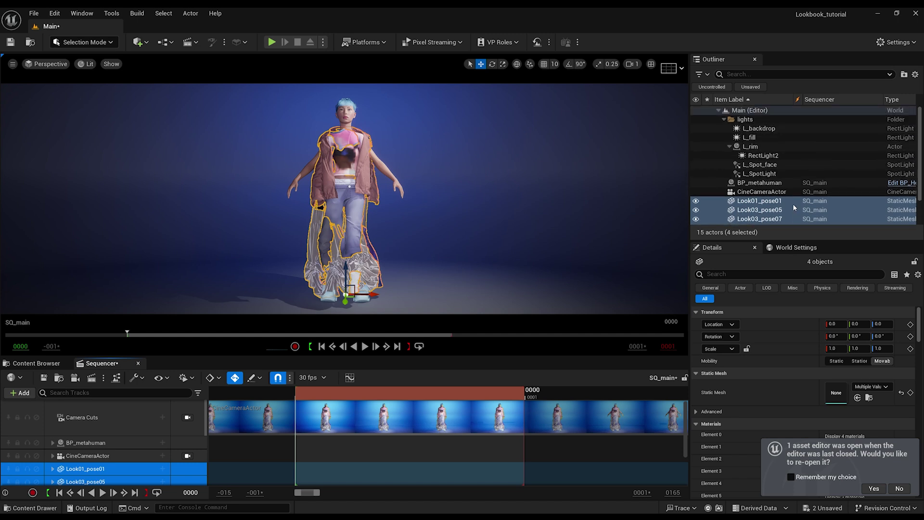
pyautogui.click(759, 129)
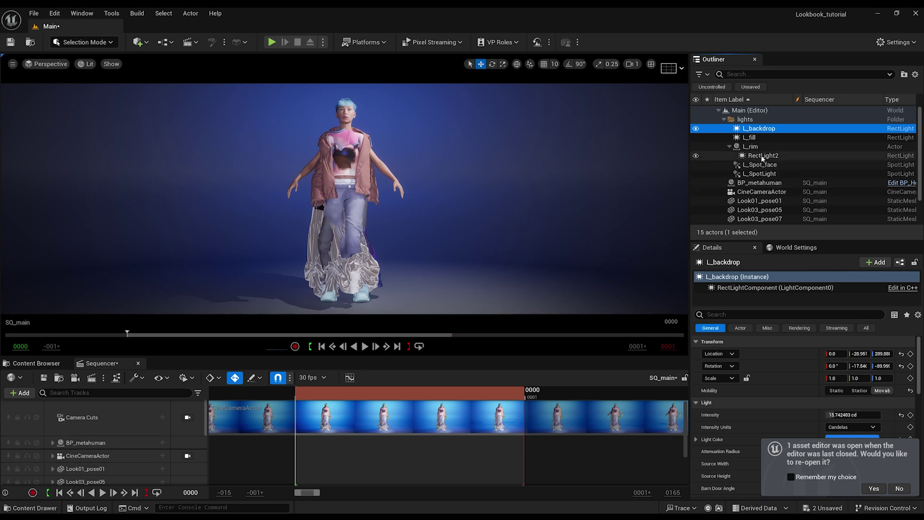
pyautogui.click(763, 155)
pyautogui.click(758, 129)
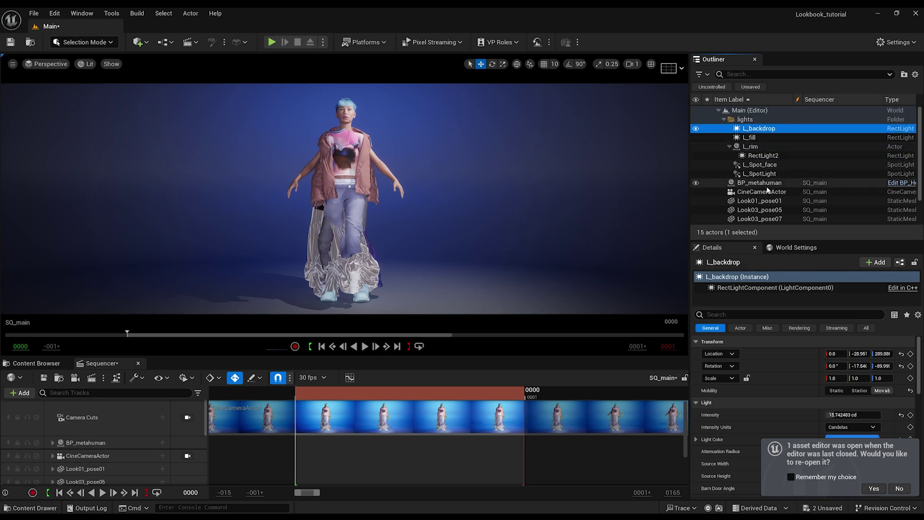
pyautogui.keyDown('shift'); pyautogui.click(764, 172); pyautogui.keyUp('shift')
pyautogui.moveTo(761, 153); pyautogui.dragTo(113, 480)
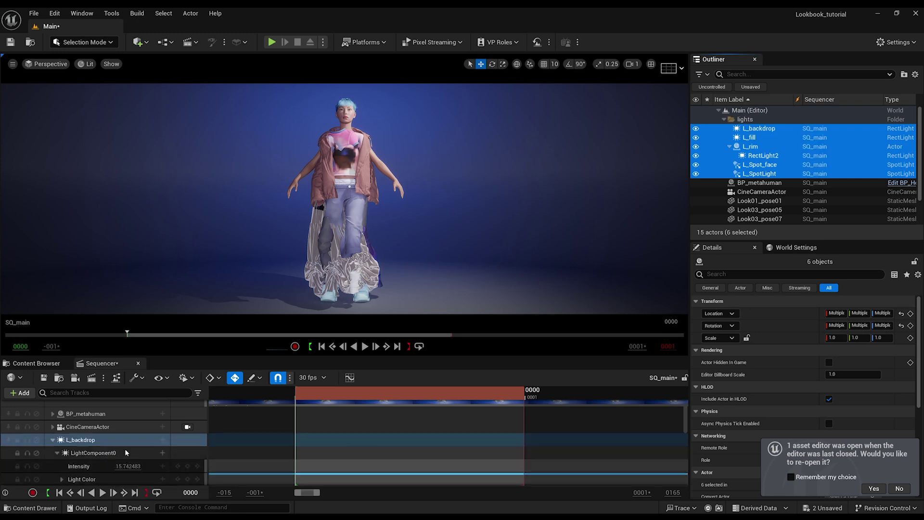
# Step: Collapse the L_backdrop, L_fill, L_Spot_face and L_SpotLight tracks in the sequence
pyautogui.click(53, 440)
pyautogui.click(53, 453)
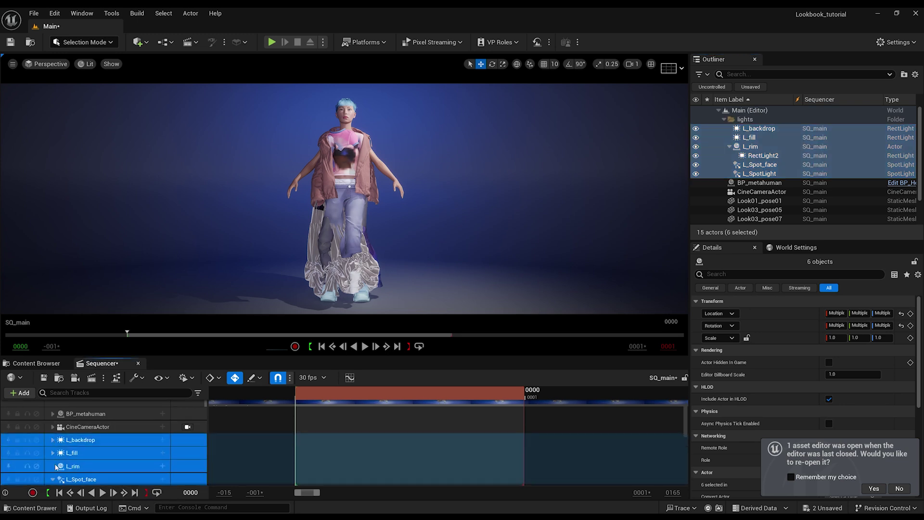
pyautogui.scroll(-3, 55, 466)
pyautogui.click(52, 422)
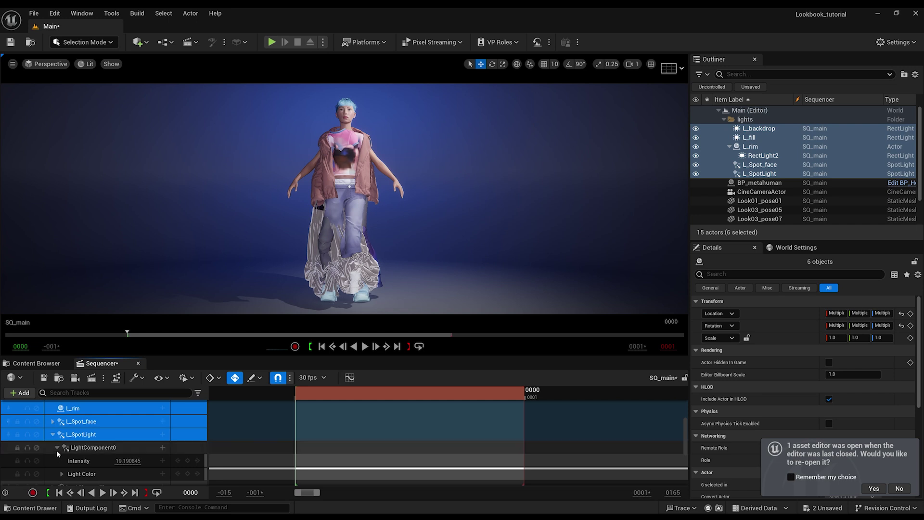
pyautogui.click(53, 434)
pyautogui.scroll(3, 88, 454)
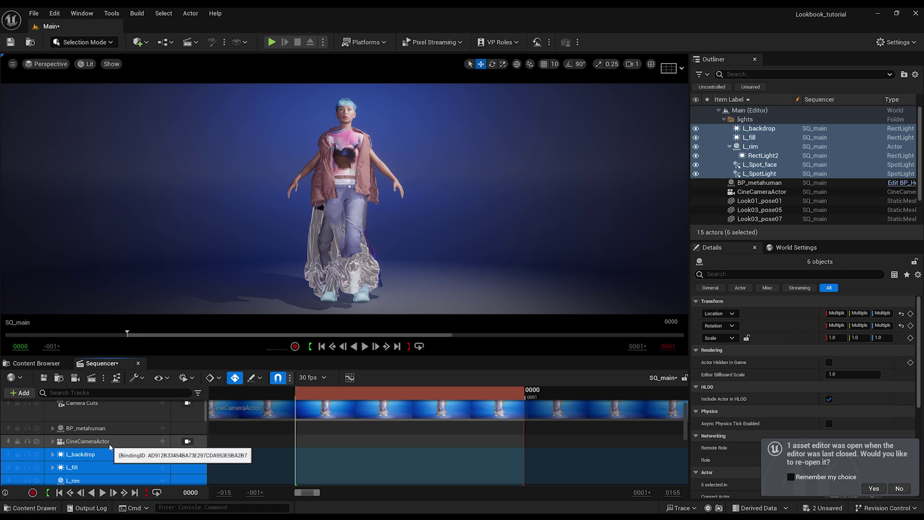
pyautogui.click(124, 444)
pyautogui.scroll(-2, 126, 444)
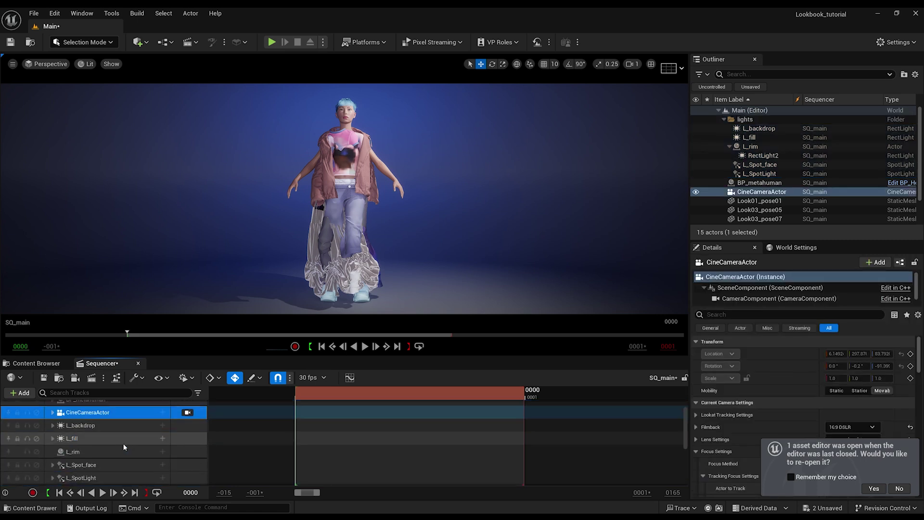
pyautogui.scroll(2, 125, 445)
pyautogui.scroll(-4, 101, 438)
pyautogui.scroll(-1, 101, 438)
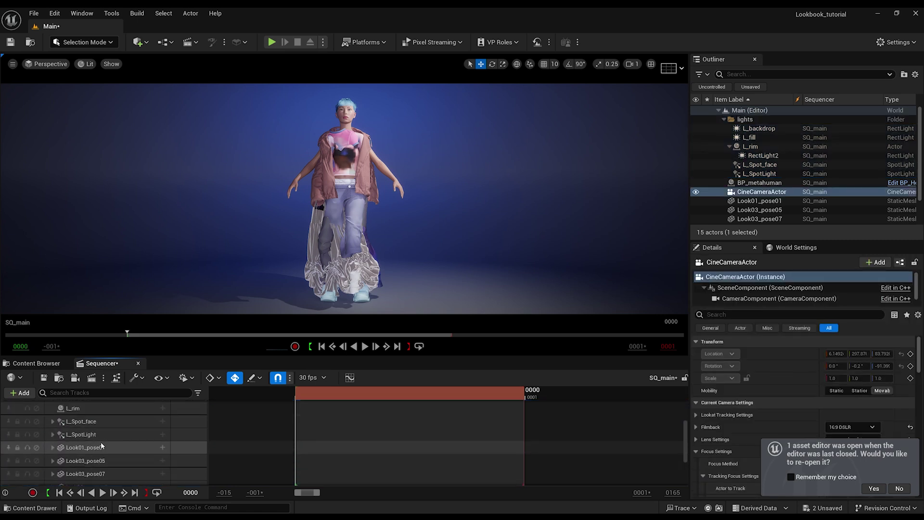
# Step: Enable Actor Hidden In Game for all four garment tracks, Look01_pose01 through look04_posewalk, and keyframe it at frame 0
pyautogui.click(118, 447)
pyautogui.scroll(-2, 122, 472)
pyautogui.scroll(-1, 121, 470)
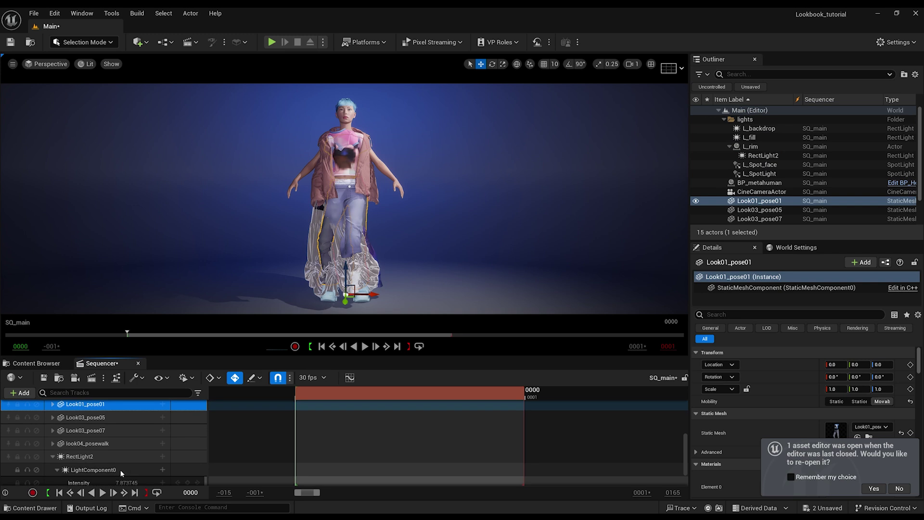
pyautogui.scroll(1, 121, 469)
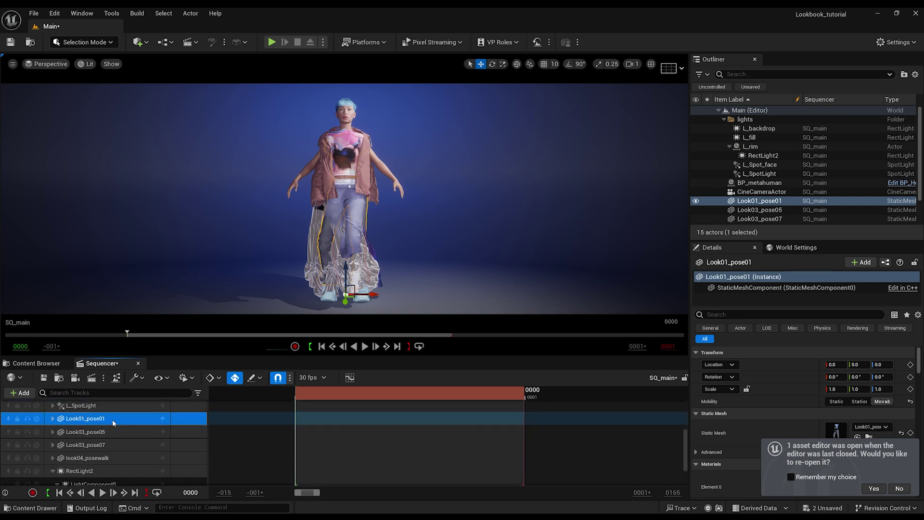
pyautogui.keyDown('shift'); pyautogui.click(118, 458); pyautogui.keyUp('shift')
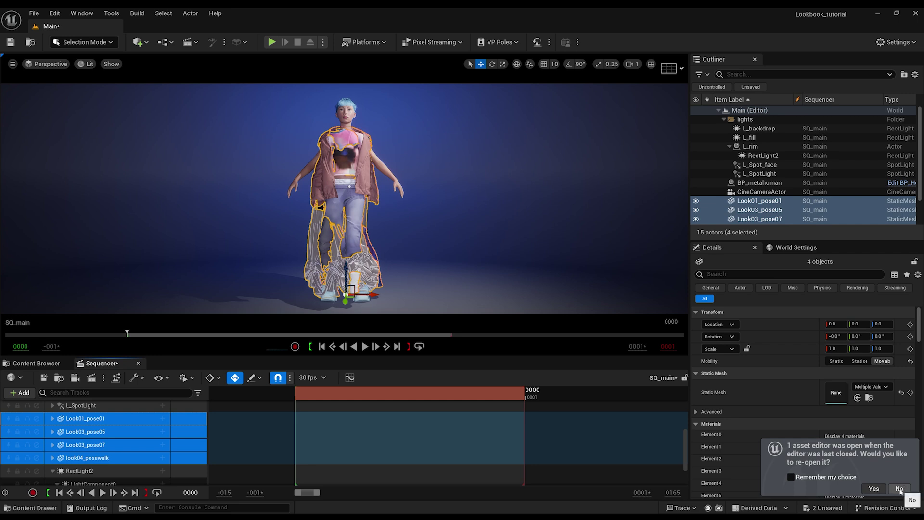
pyautogui.click(873, 488)
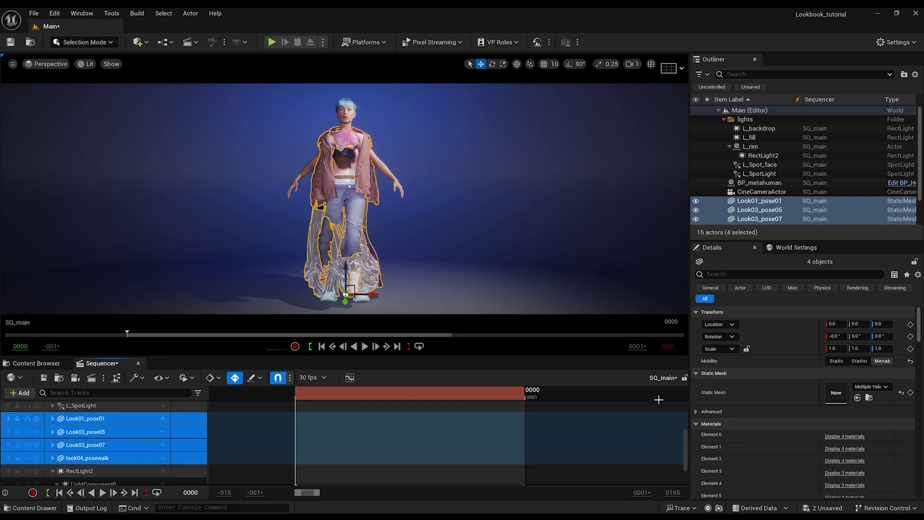
pyautogui.click(723, 274)
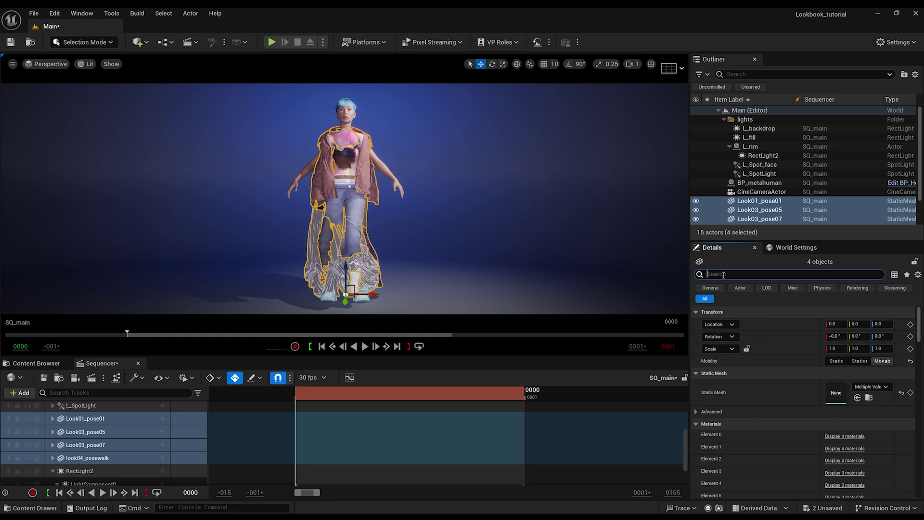
pyautogui.write('hidden')
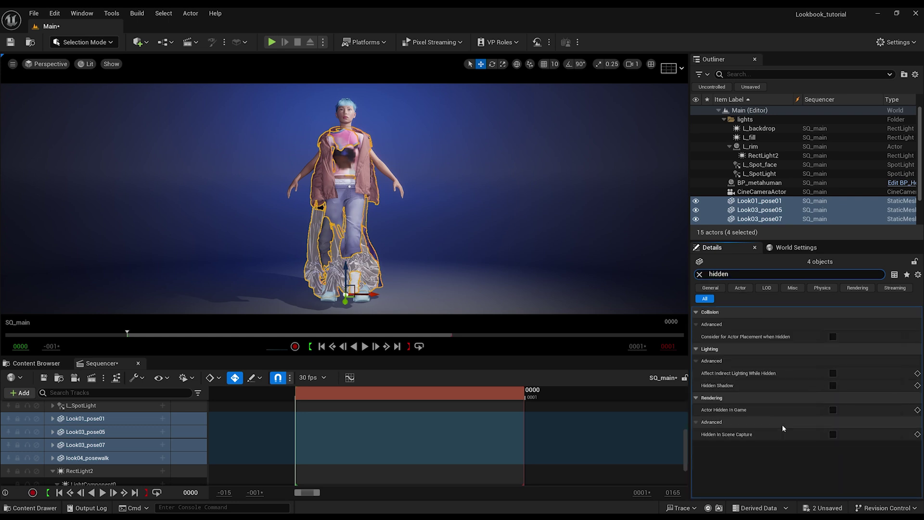
pyautogui.click(832, 410)
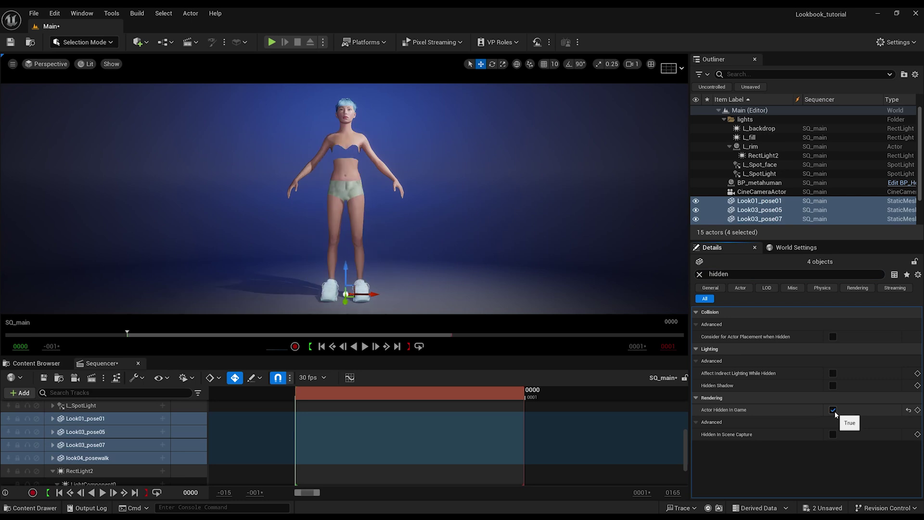
pyautogui.click(917, 410)
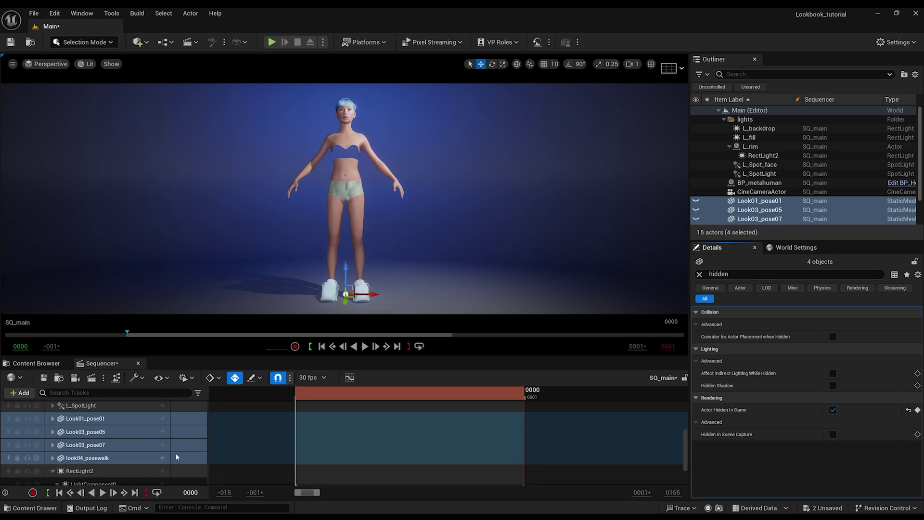
# Step: Duplicate the SQ_main level sequence in the Sequences folder and name the copy SQ_Look01
pyautogui.scroll(5, 72, 437)
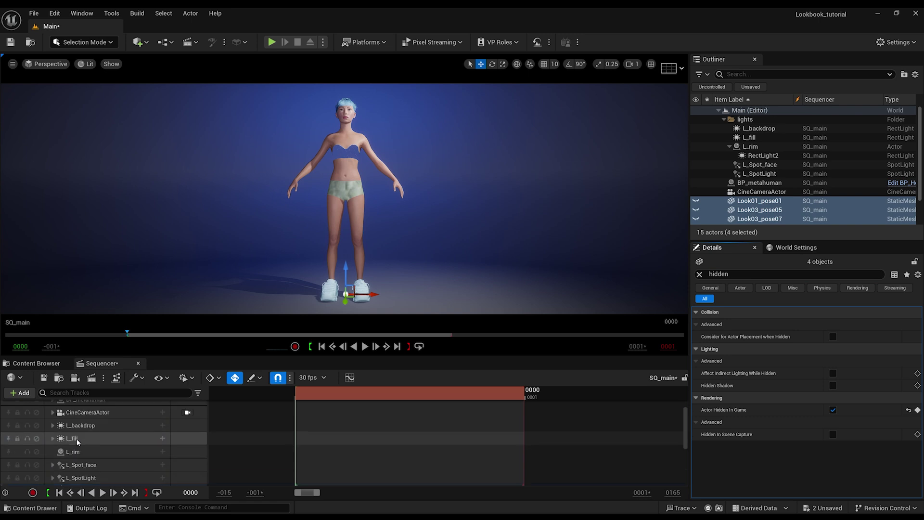
pyautogui.scroll(-5, 77, 441)
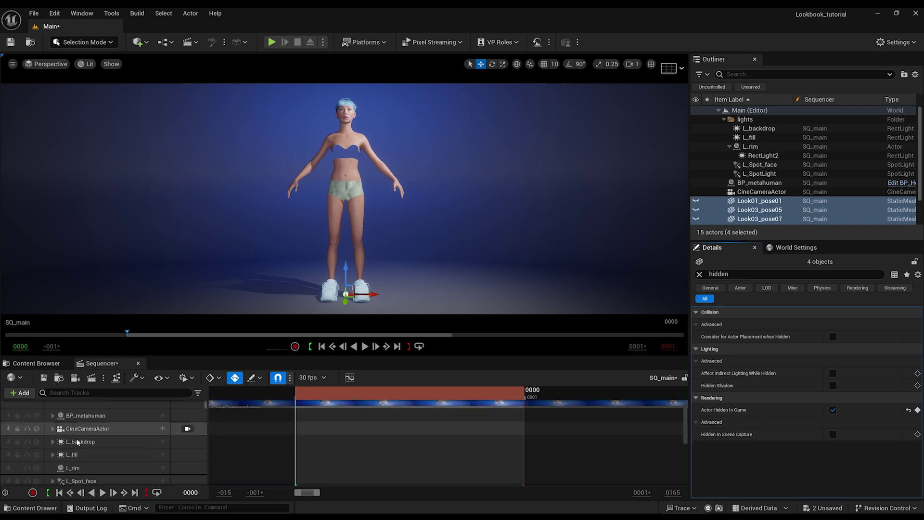
pyautogui.click(37, 364)
pyautogui.rightClick(153, 437)
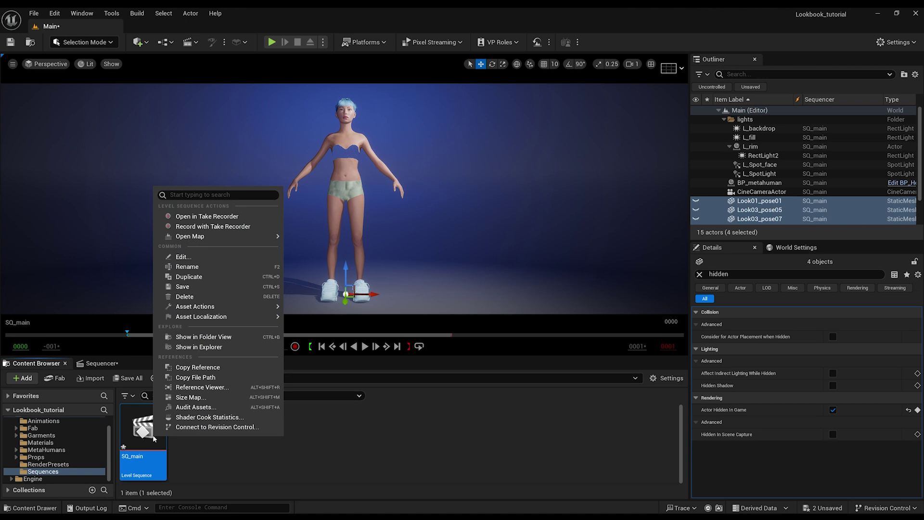
pyautogui.click(188, 277)
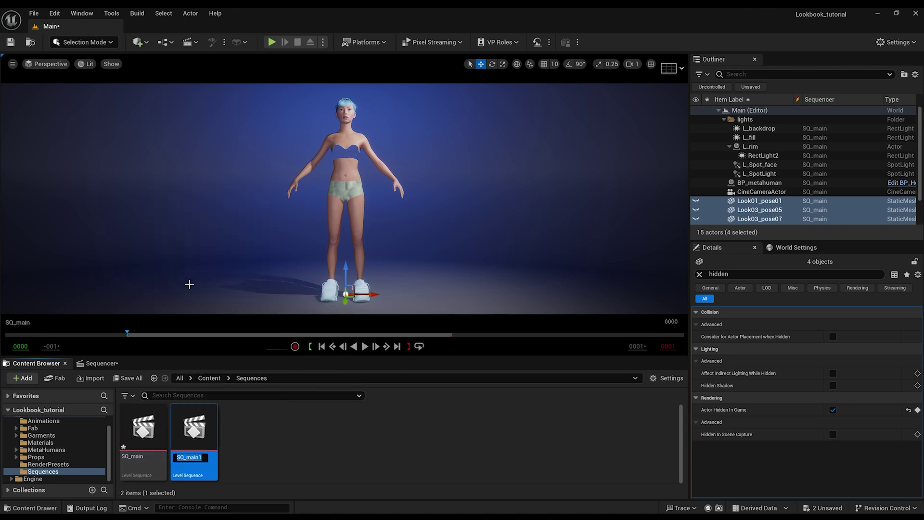
pyautogui.click(188, 459)
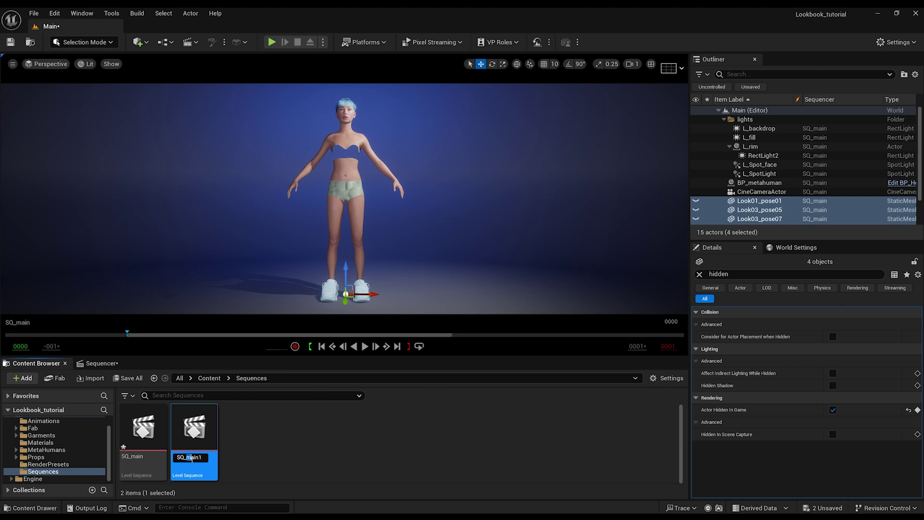
pyautogui.write('Look0')
pyautogui.press('Return')
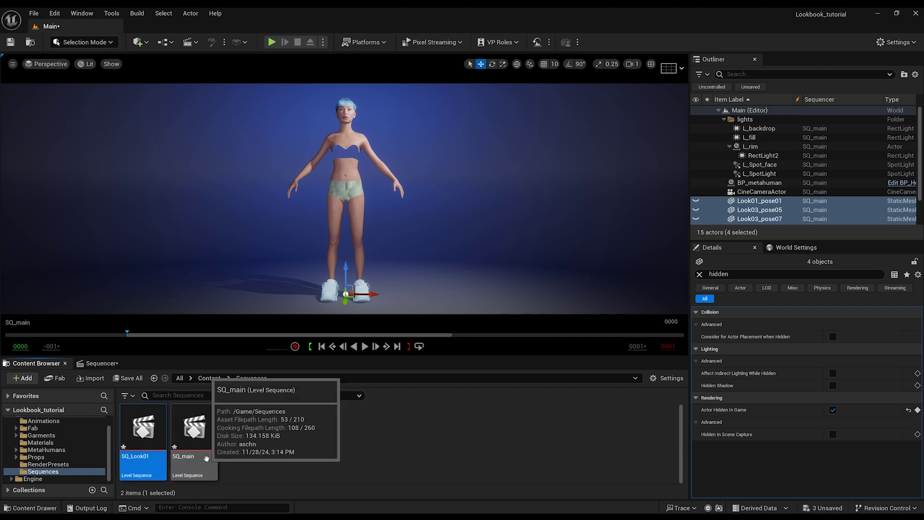
# Step: Open SQ_Look01, disable Actor Hidden In Game for Look01_pose01 and keyframe it at frame 0
pyautogui.doubleClick(138, 439)
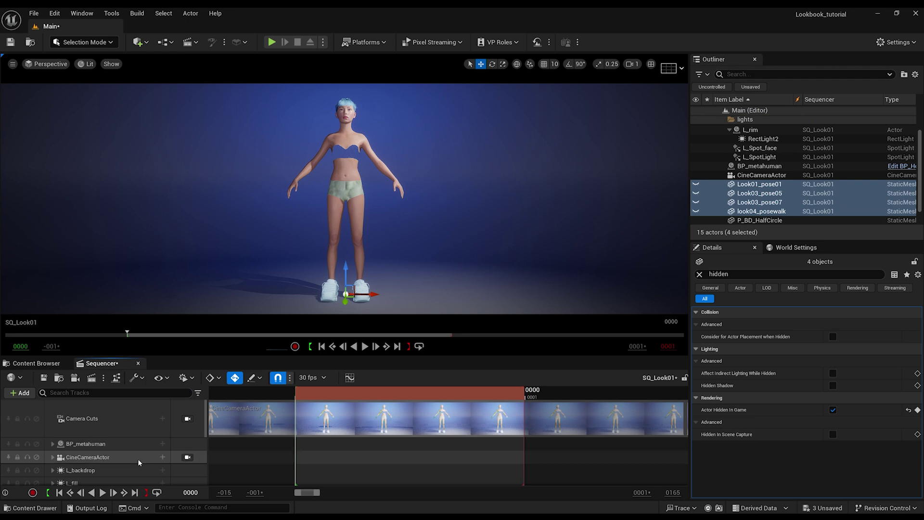
pyautogui.scroll(-5, 137, 458)
pyautogui.scroll(1, 135, 460)
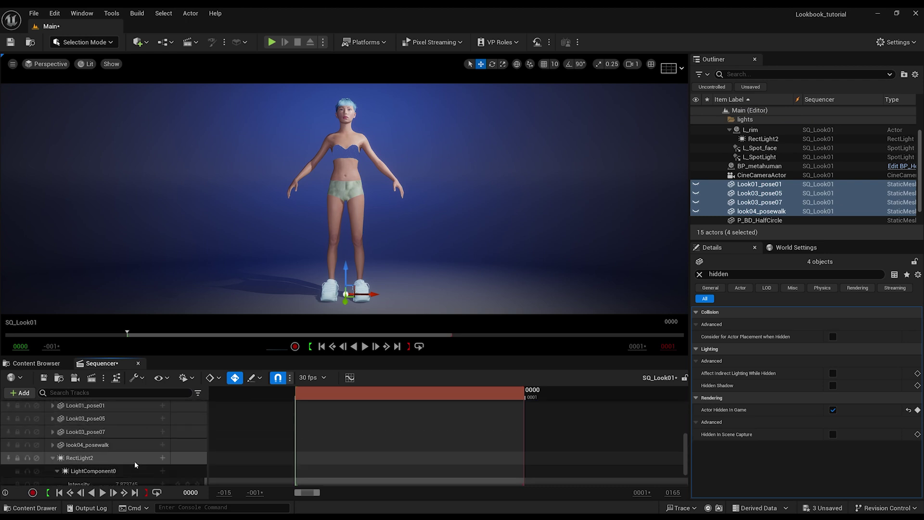
pyautogui.scroll(1, 134, 461)
pyautogui.click(97, 420)
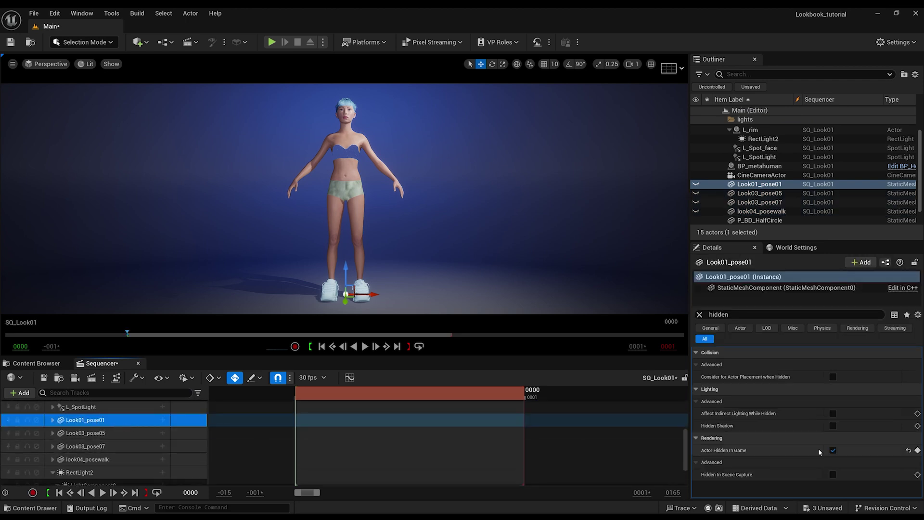
pyautogui.click(832, 450)
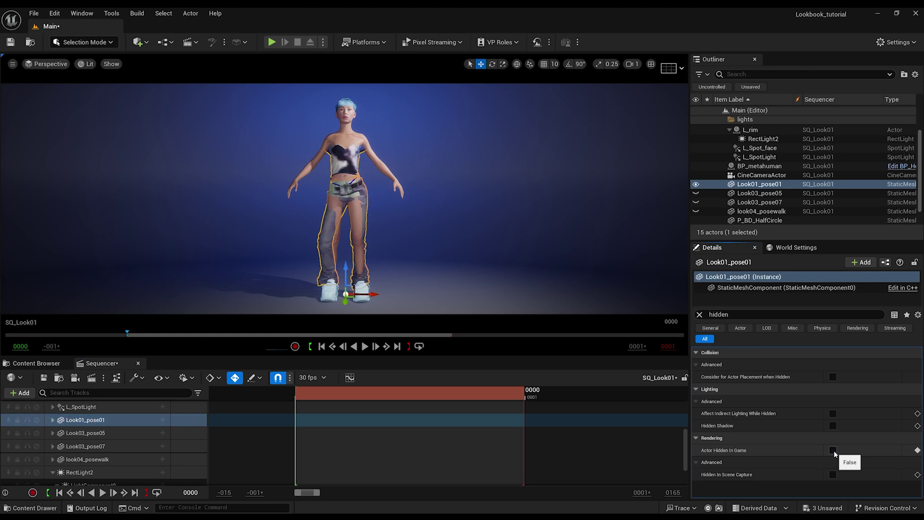
pyautogui.click(917, 450)
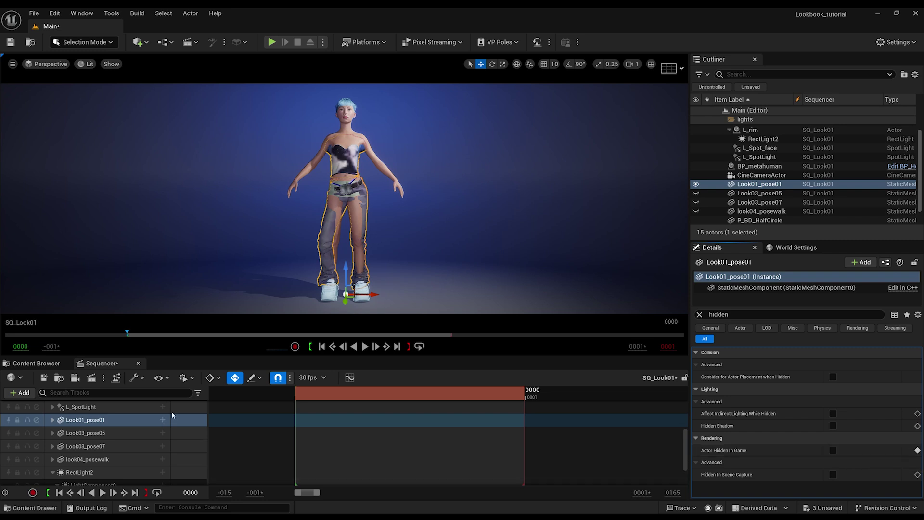
# Step: Add the pose01 animation to the BP_metahuman body's Animation track and extend the section's start to before frame 0
pyautogui.scroll(5, 128, 424)
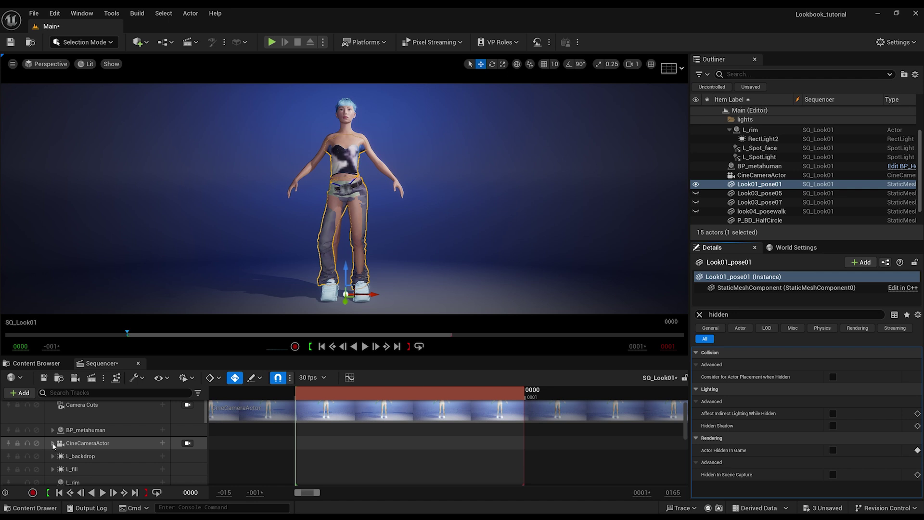
pyautogui.click(51, 431)
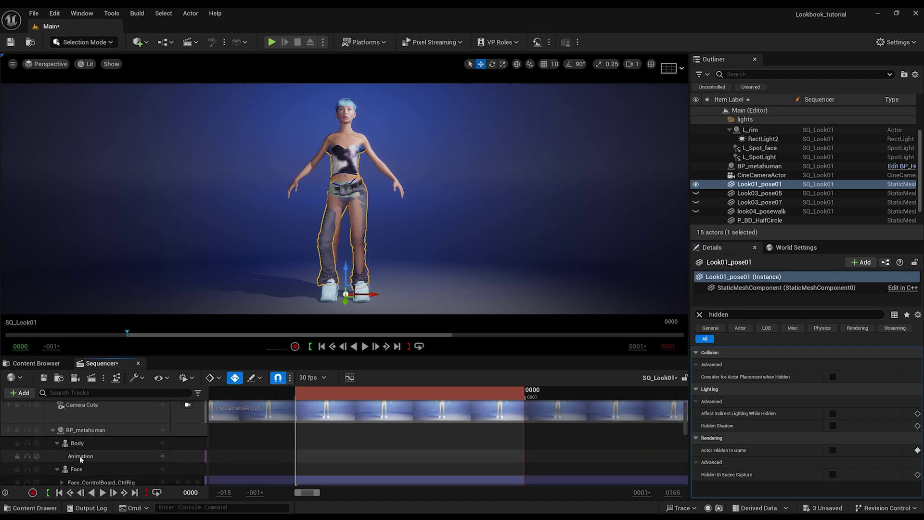
pyautogui.click(162, 456)
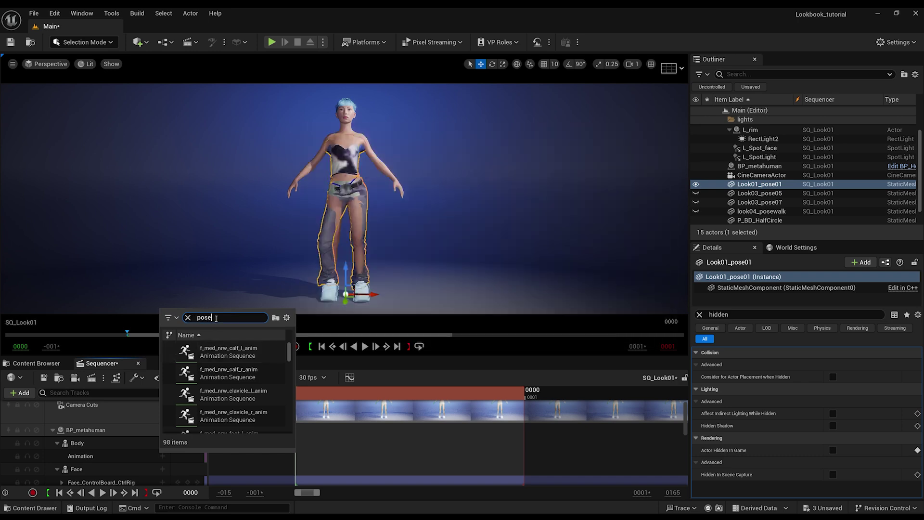
pyautogui.write('pose01')
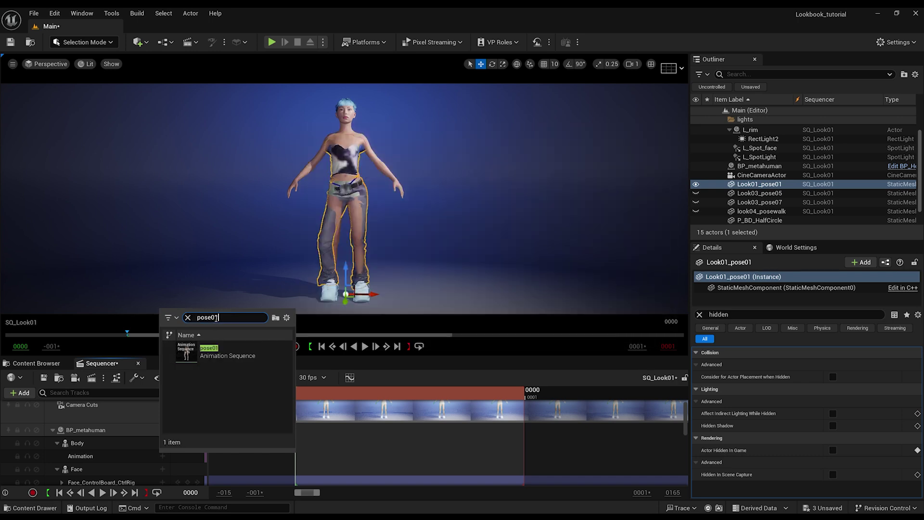
pyautogui.click(219, 354)
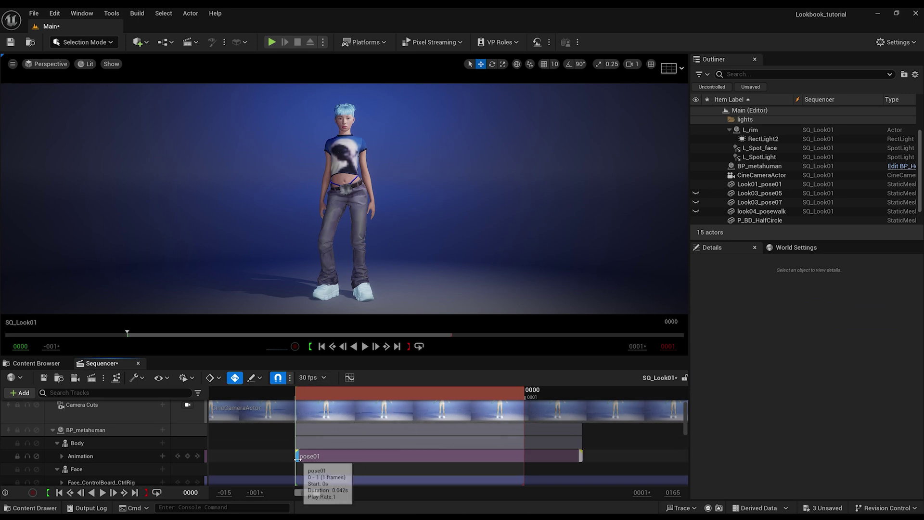
pyautogui.moveTo(297, 456); pyautogui.dragTo(217, 460)
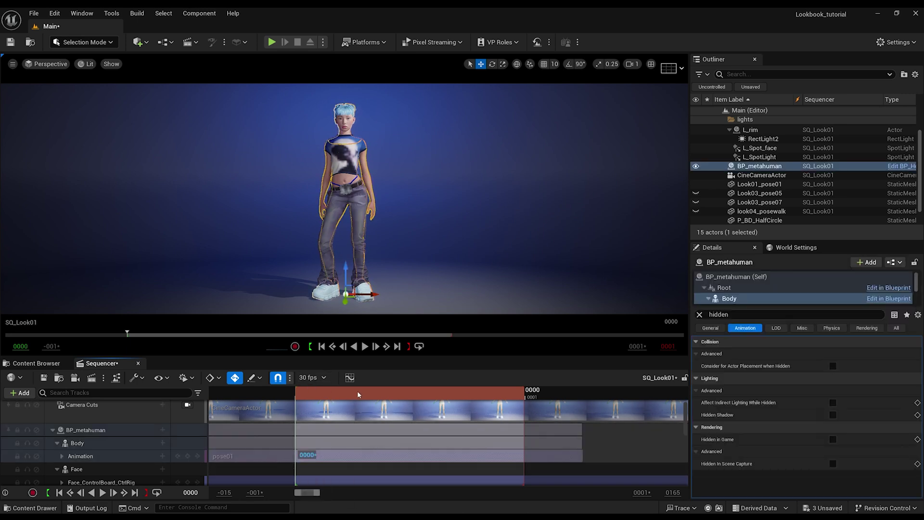
# Step: Switch the viewport from the perspective view to the CineCameraActor view
pyautogui.click(47, 64)
pyautogui.click(73, 180)
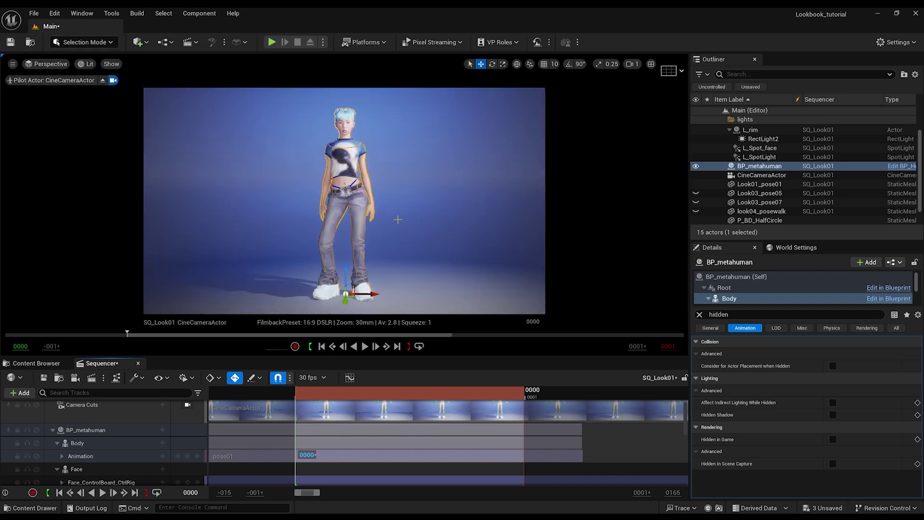
# Step: Locate the Look01_pose01 garment's static mesh in the Garments folder and open it for inspection
pyautogui.click(341, 167)
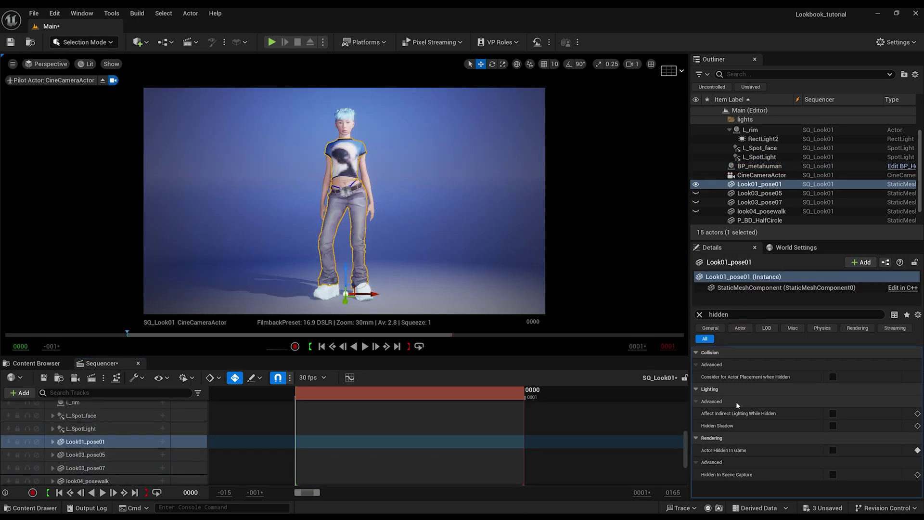
pyautogui.click(699, 314)
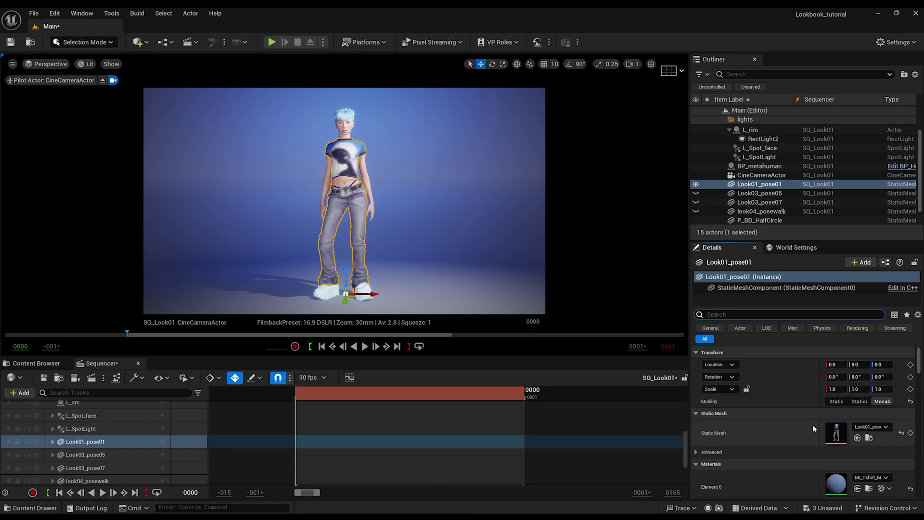
pyautogui.click(869, 437)
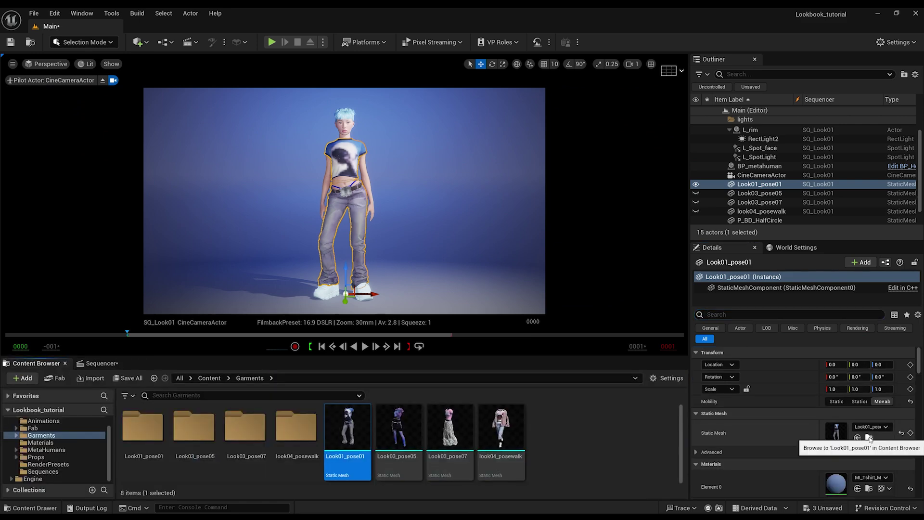
pyautogui.doubleClick(347, 427)
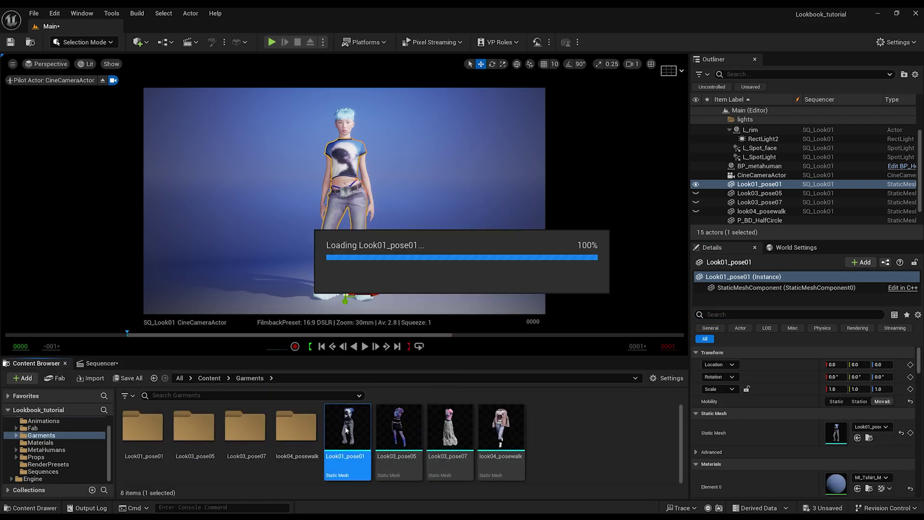
pyautogui.click(876, 126)
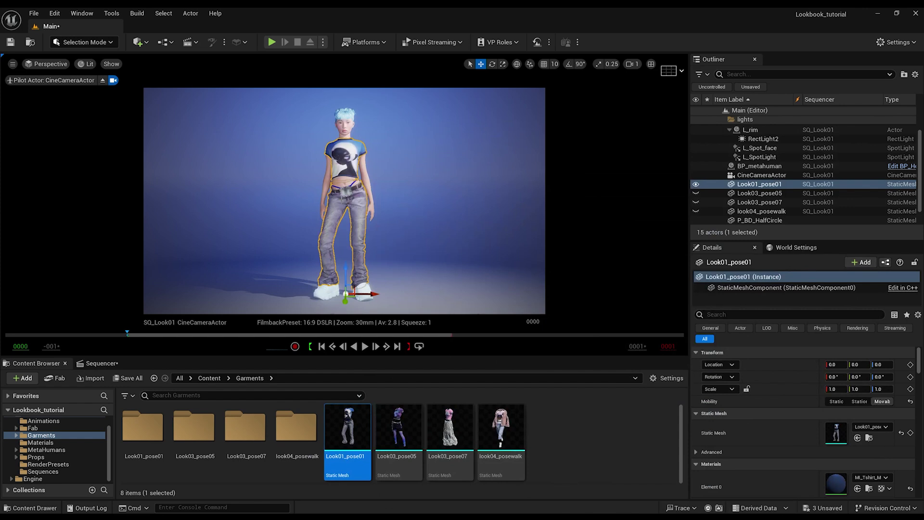
# Step: Hide the L_fill light and toggle the visibility of L_Spot_face and L_SpotLight to compare their effect on the scene
pyautogui.scroll(2, 736, 162)
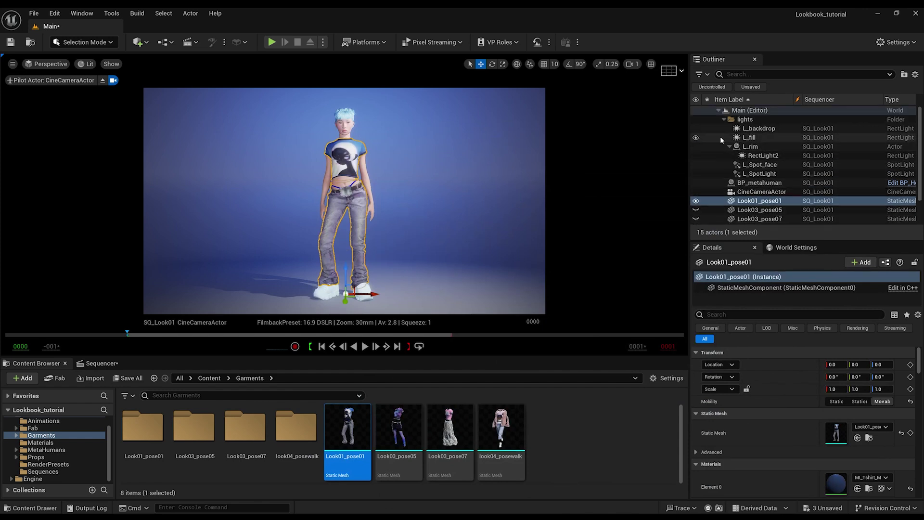
pyautogui.click(696, 138)
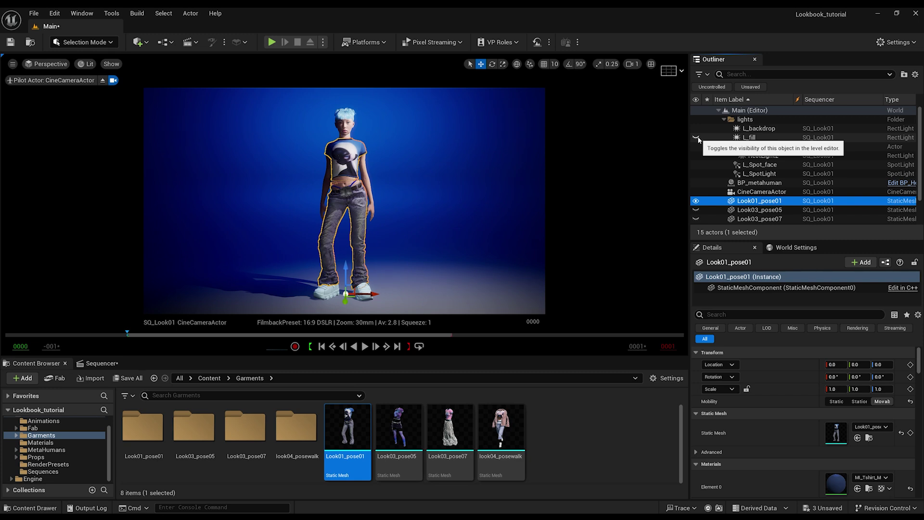
pyautogui.click(696, 137)
pyautogui.click(696, 137)
pyautogui.click(696, 165)
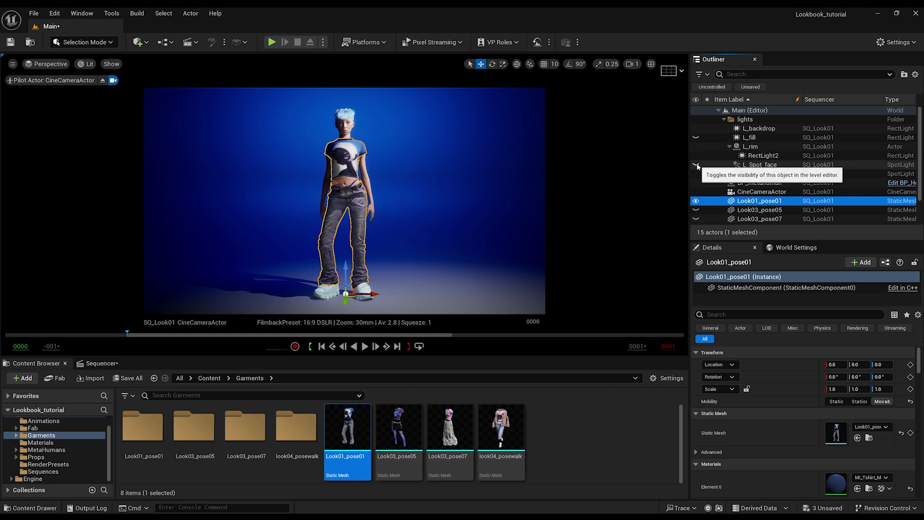
pyautogui.click(696, 174)
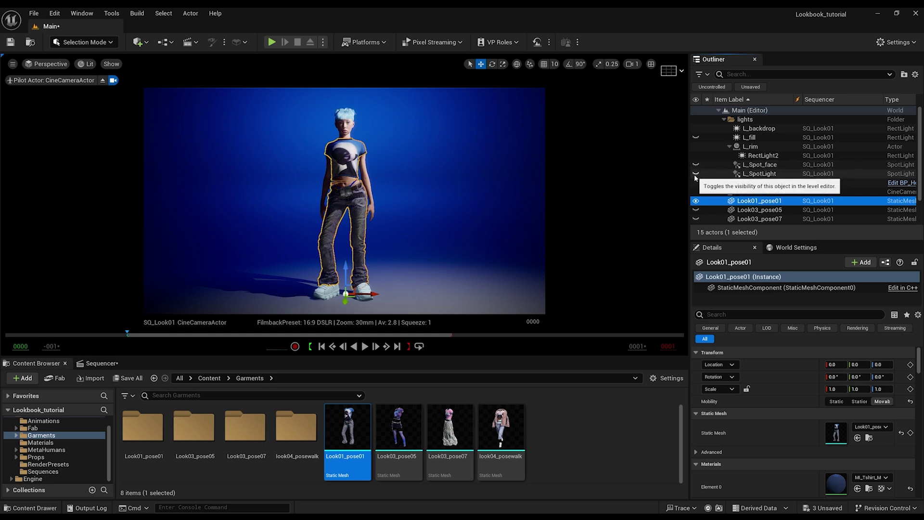
pyautogui.click(695, 174)
pyautogui.click(696, 164)
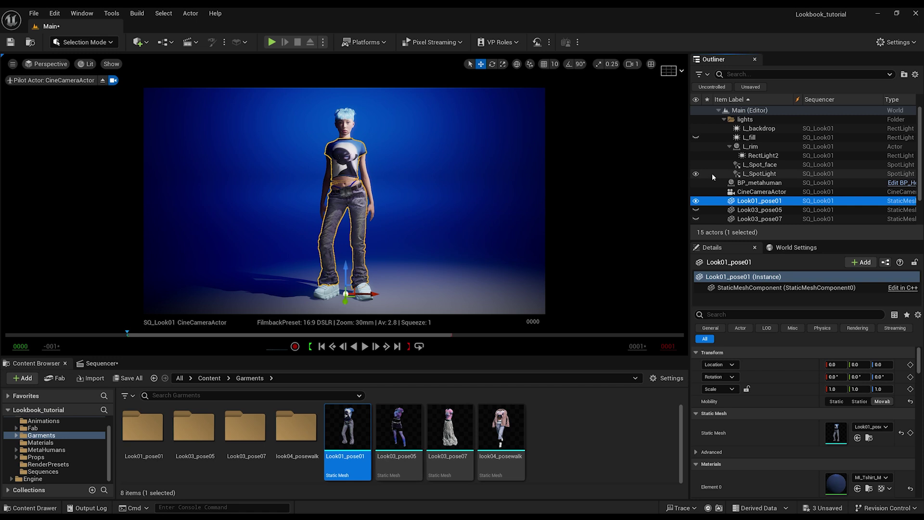
# Step: Toggle the visibility of L_backdrop, L_fill and RectLight2 to compare how each one lights the look
pyautogui.click(695, 128)
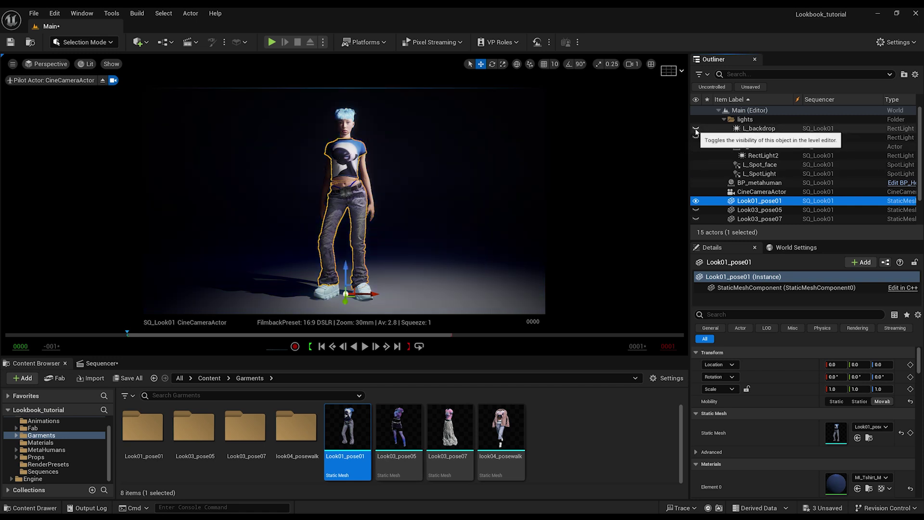
pyautogui.click(695, 128)
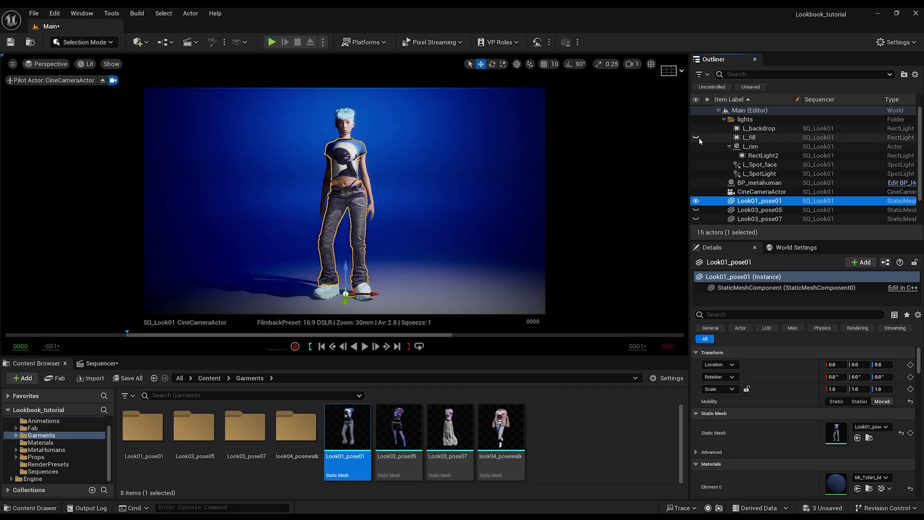
pyautogui.click(696, 138)
pyautogui.click(696, 137)
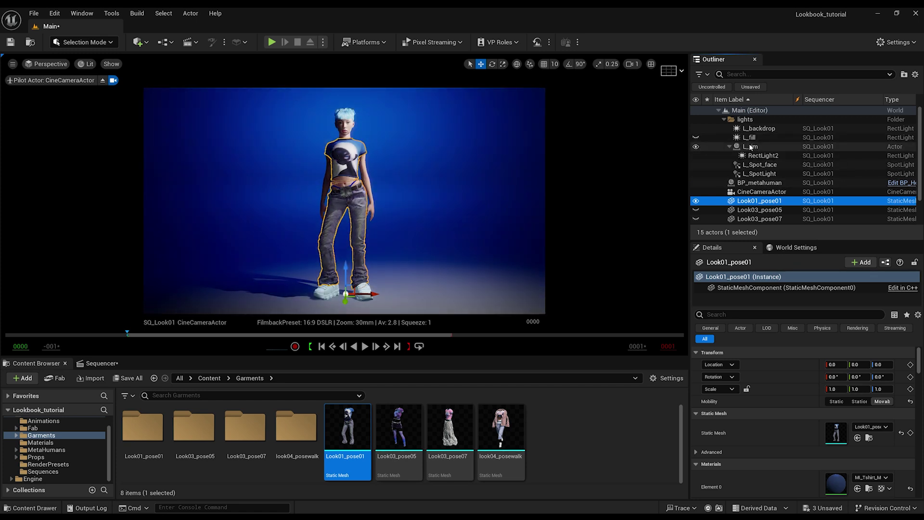
pyautogui.click(696, 156)
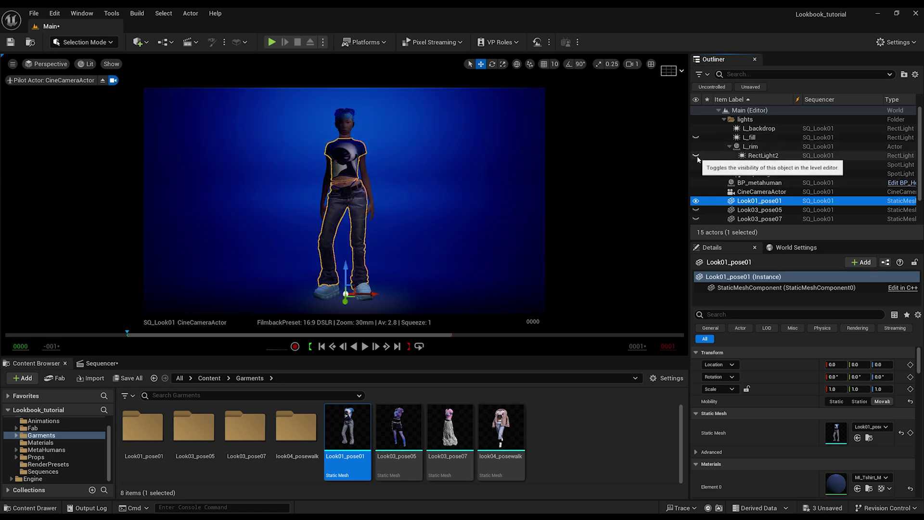
pyautogui.click(695, 156)
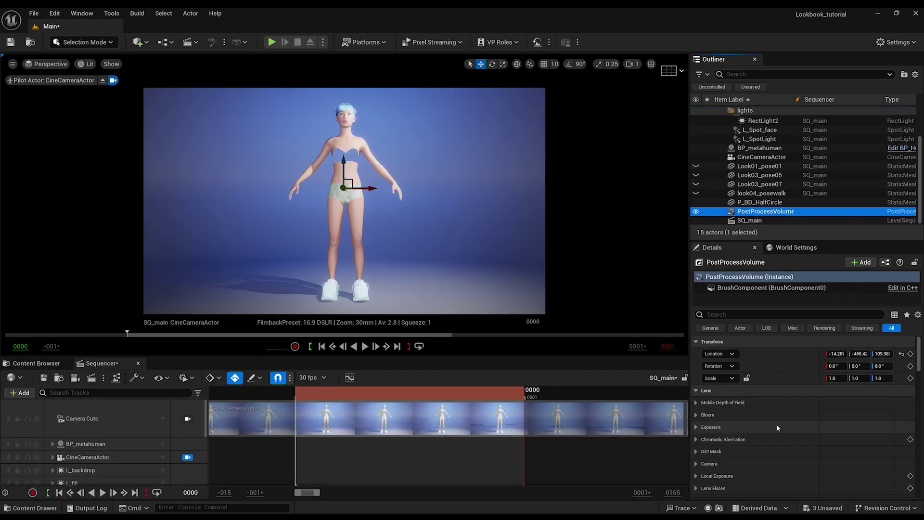
# Step: Lower the PostProcessVolume's exposure compensation to about 6.31
pyautogui.click(696, 427)
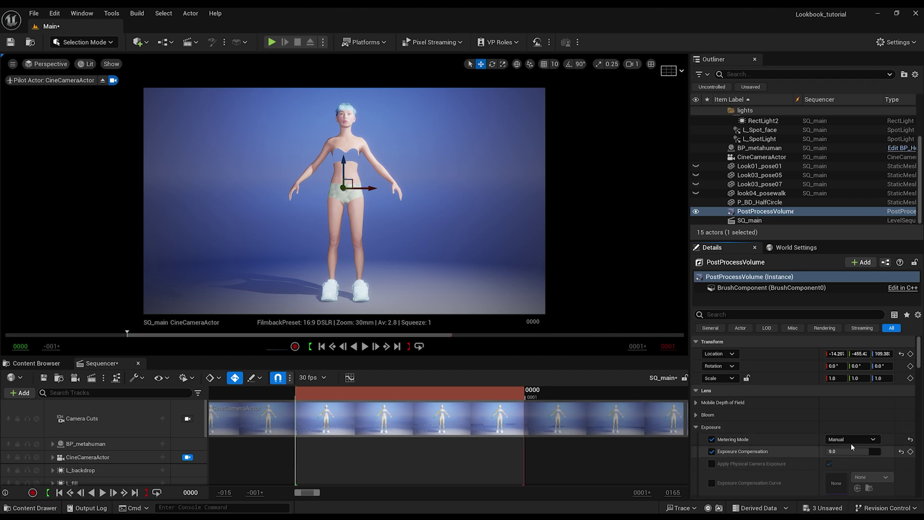
pyautogui.moveTo(862, 452); pyautogui.dragTo(833, 451)
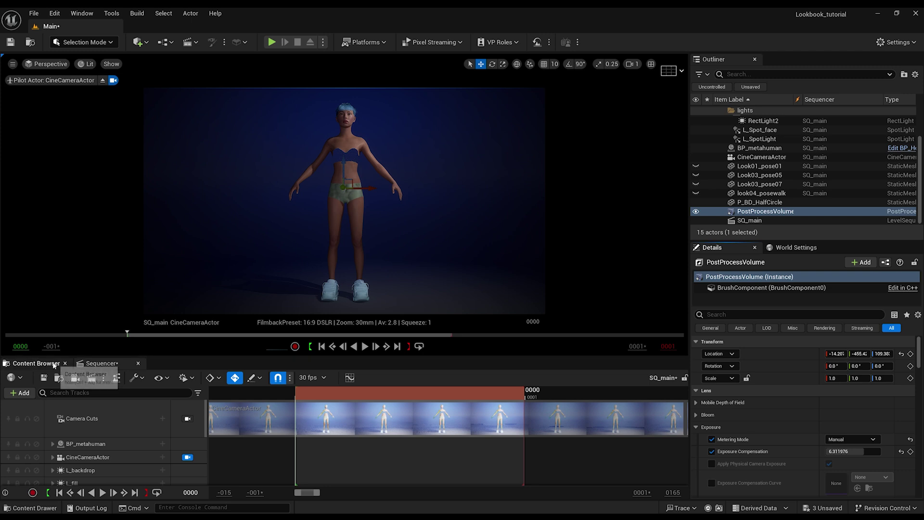
# Step: Open the SQ_Look01 sequence and raise the PostProcessVolume's exposure compensation to about 7.66
pyautogui.click(37, 363)
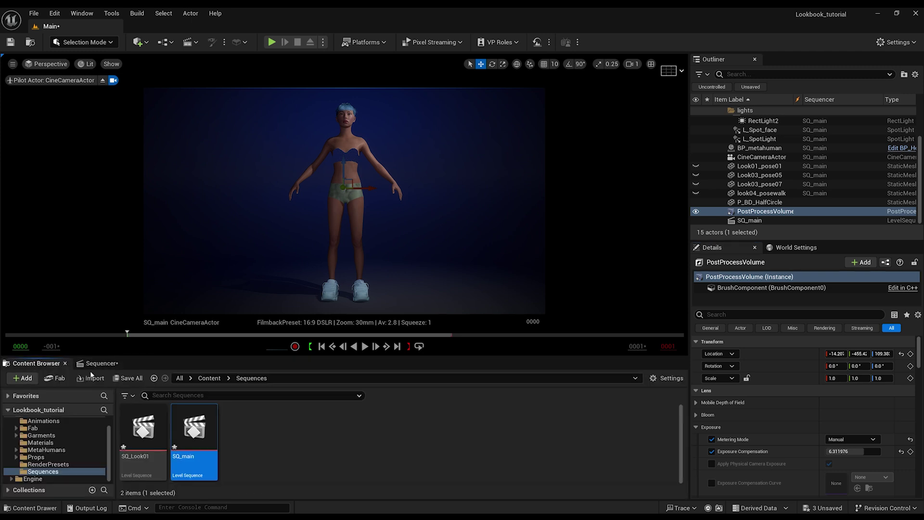
pyautogui.doubleClick(158, 435)
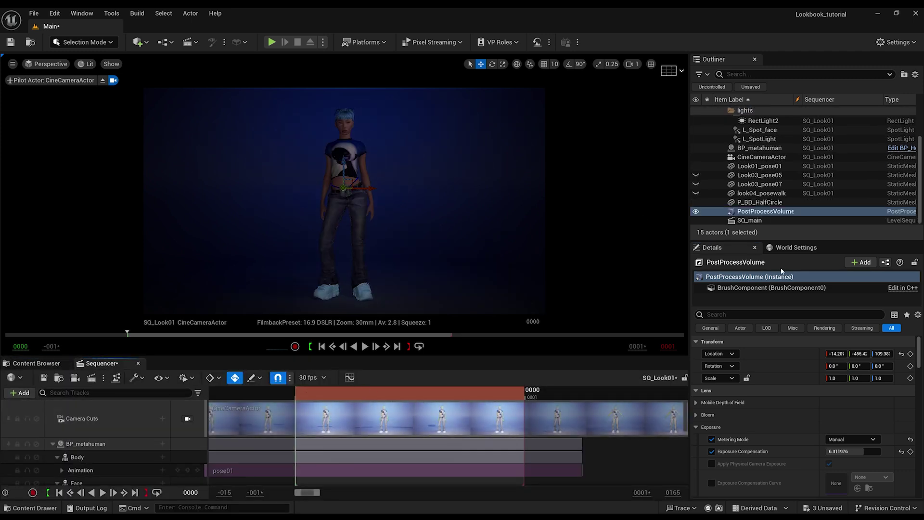
pyautogui.moveTo(849, 451)
pyautogui.mouseDown()
pyautogui.moveTo(868, 451)
pyautogui.moveTo(859, 453)
pyautogui.mouseUp()
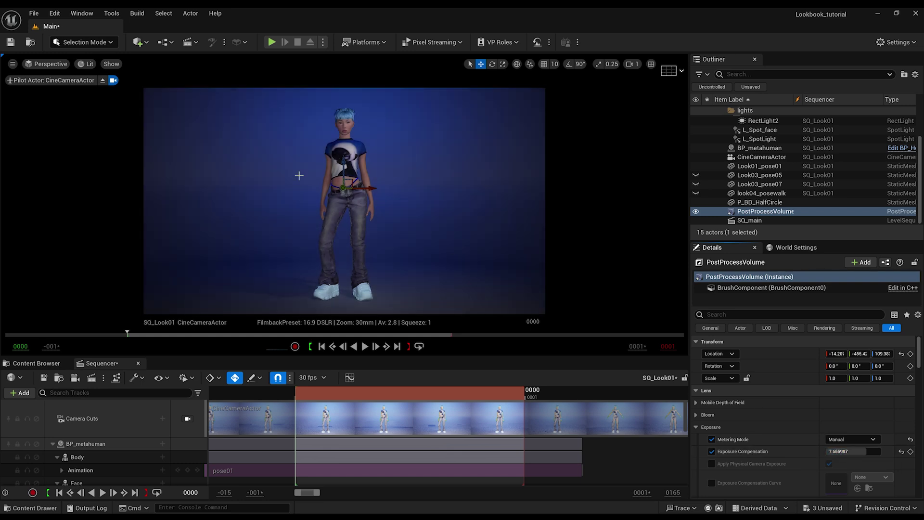
# Step: Try a pale blue-violet light color (hex sRGB A7BDFFFF) on L_backdrop and check it against the timeline
pyautogui.scroll(3, 739, 161)
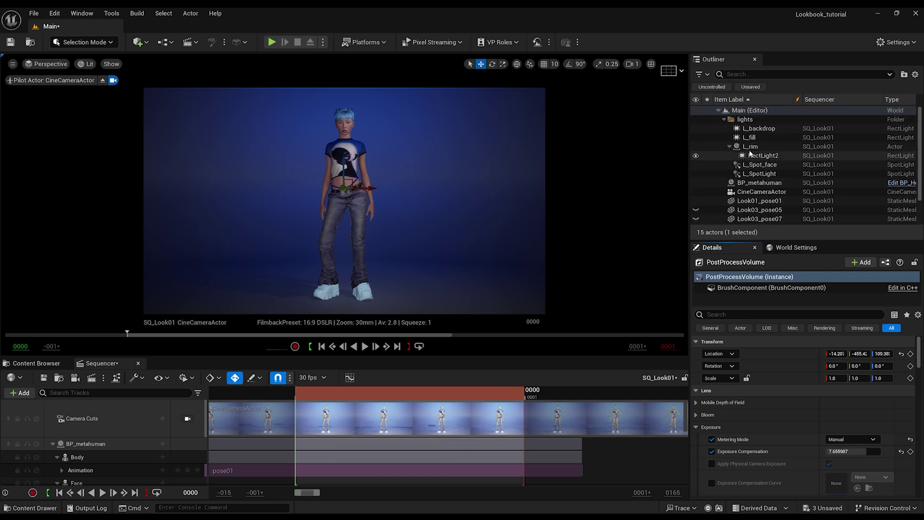
pyautogui.click(759, 128)
pyautogui.click(874, 438)
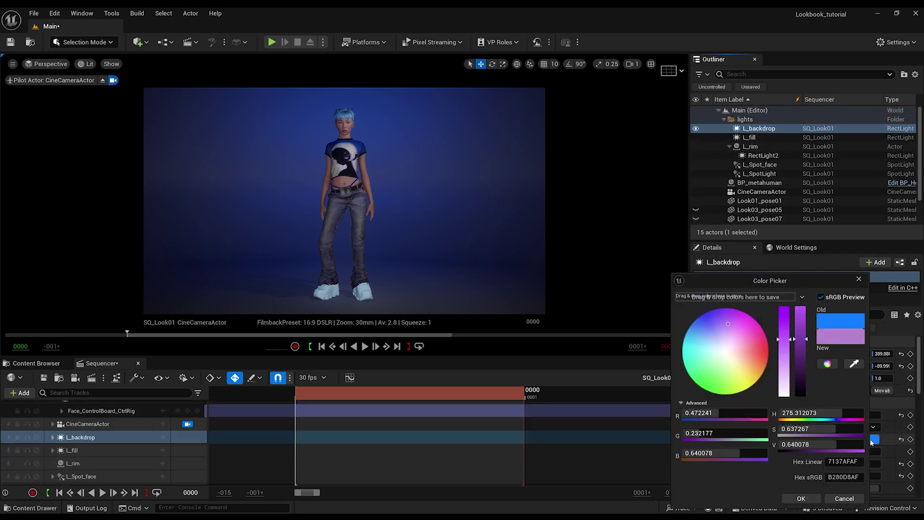
pyautogui.click(722, 346)
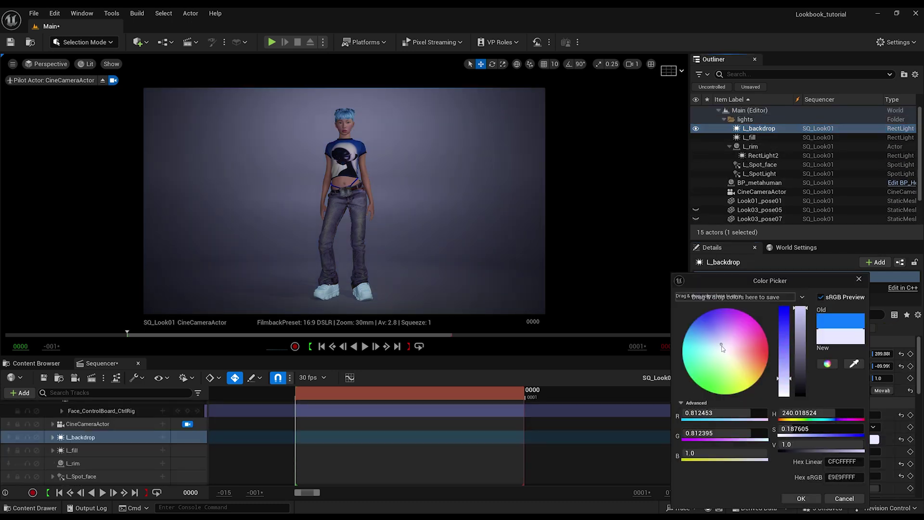
pyautogui.moveTo(721, 349); pyautogui.dragTo(708, 333)
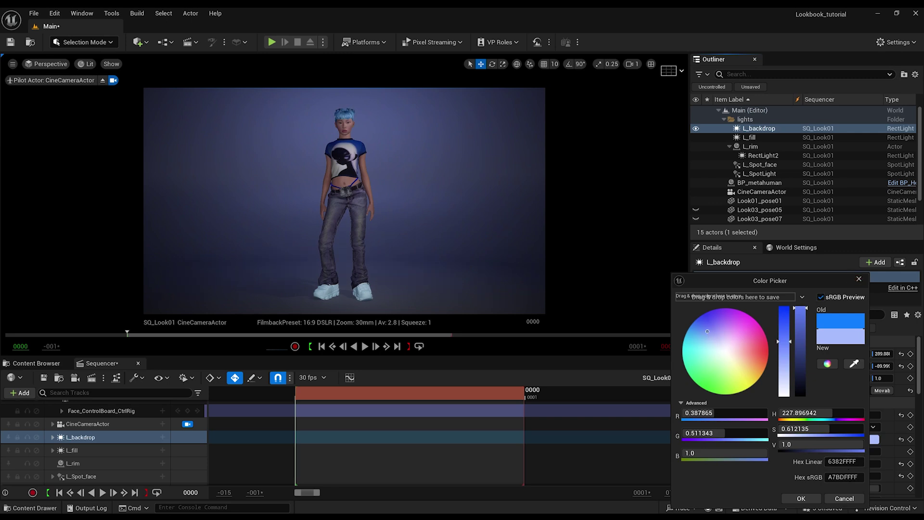
pyautogui.click(838, 500)
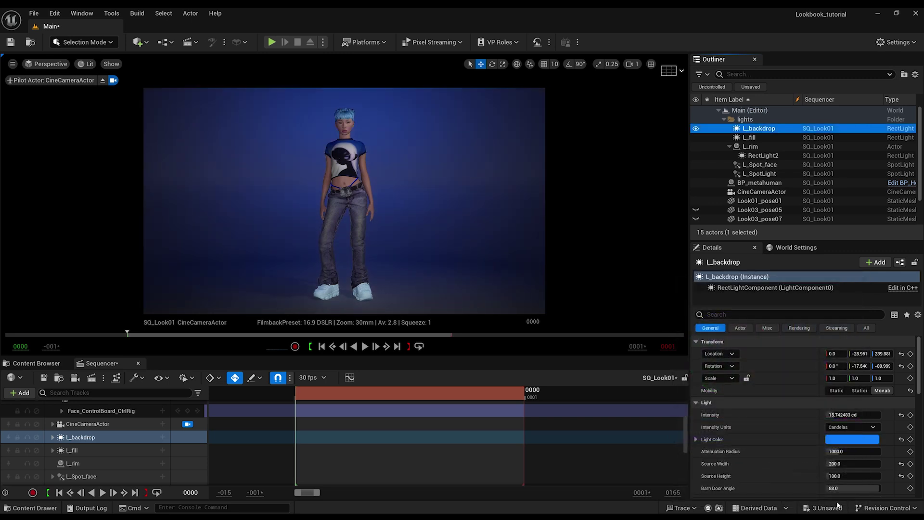
pyautogui.click(330, 395)
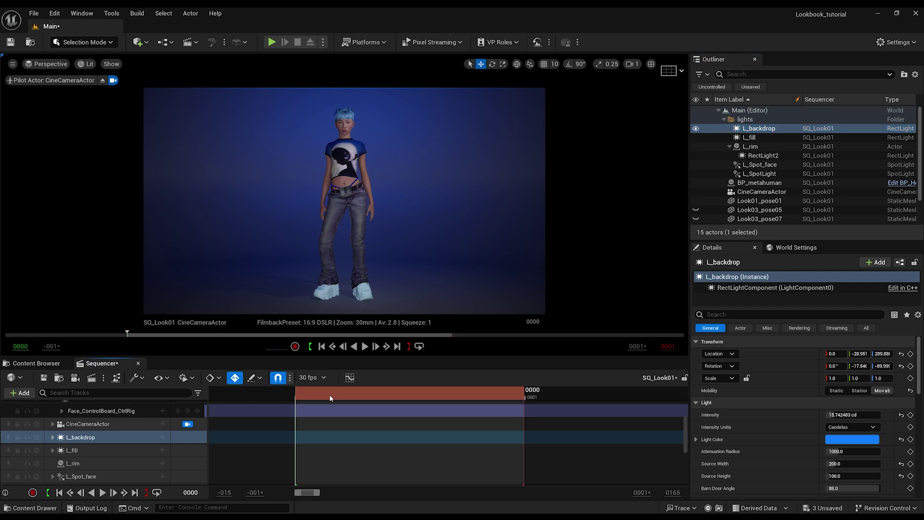
pyautogui.moveTo(475, 387); pyautogui.dragTo(420, 395)
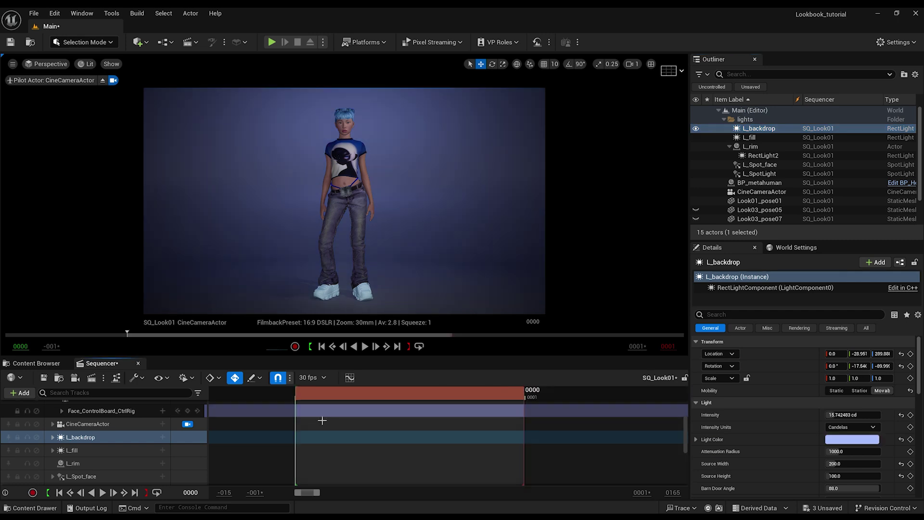
# Step: Duplicate the SQ_main level sequence in the Sequences folder and name the copy SQ_Look02
pyautogui.click(36, 363)
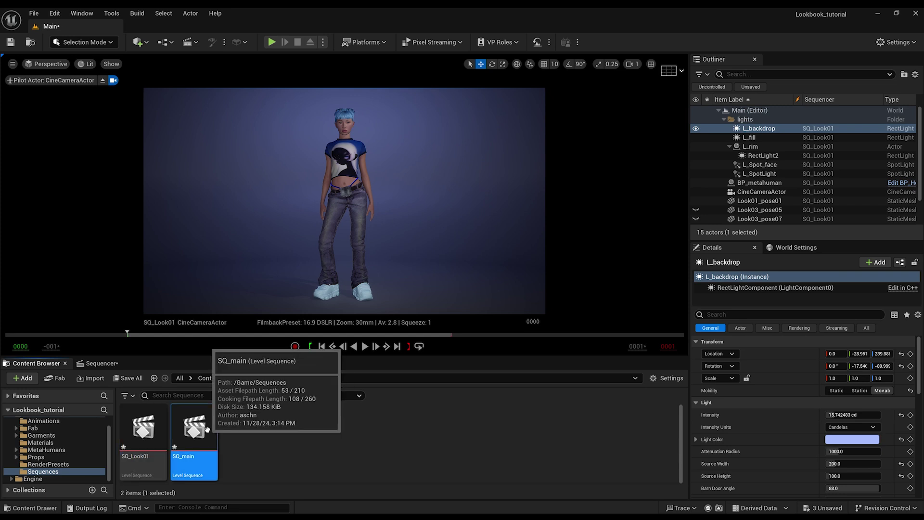
pyautogui.rightClick(209, 433)
pyautogui.click(244, 270)
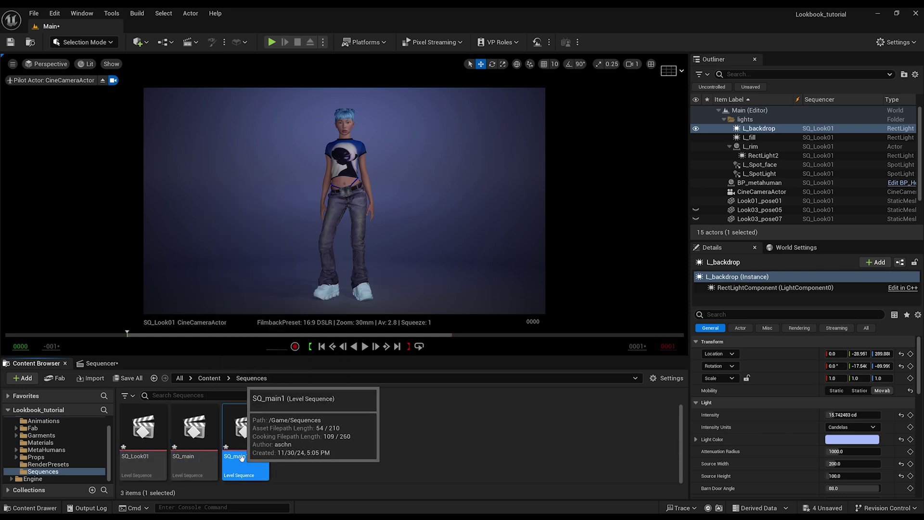
pyautogui.press('F2')
pyautogui.moveTo(237, 458); pyautogui.dragTo(249, 458)
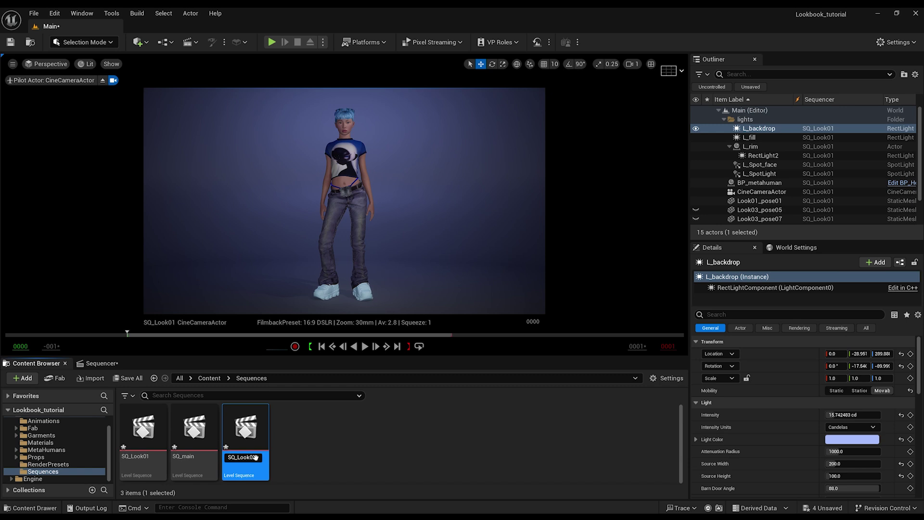
pyautogui.write('Look02')
pyautogui.press('Return')
# Step: Open SQ_Look02 and disable Actor Hidden In Game for the Look03_pose05 garment
pyautogui.doubleClick(212, 436)
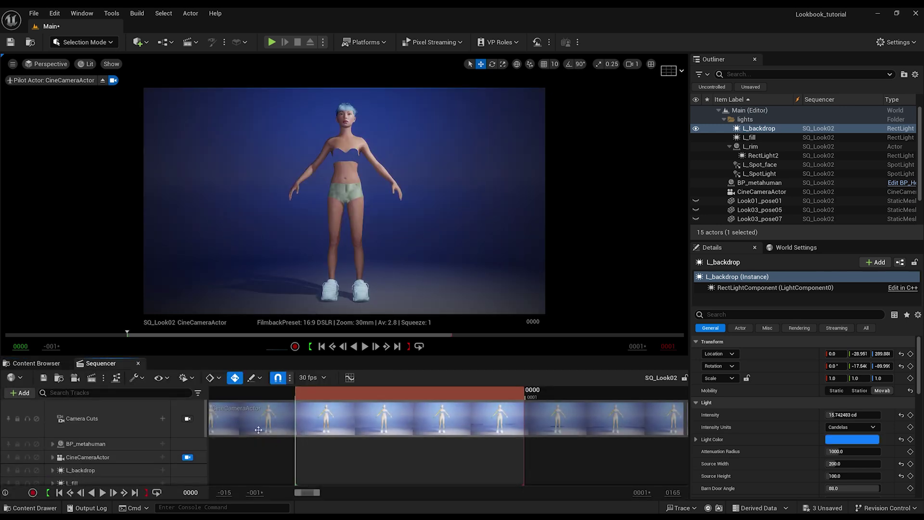
pyautogui.scroll(-5, 111, 455)
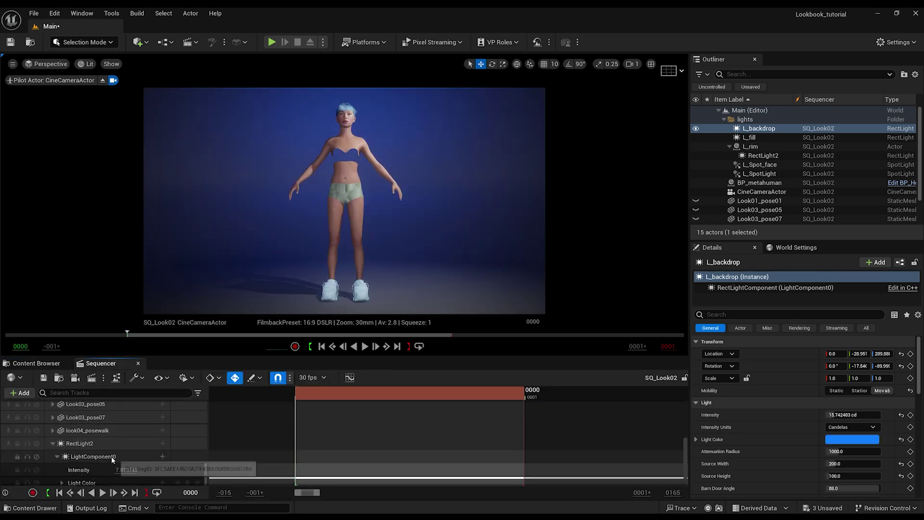
pyautogui.scroll(1, 108, 452)
pyautogui.click(97, 420)
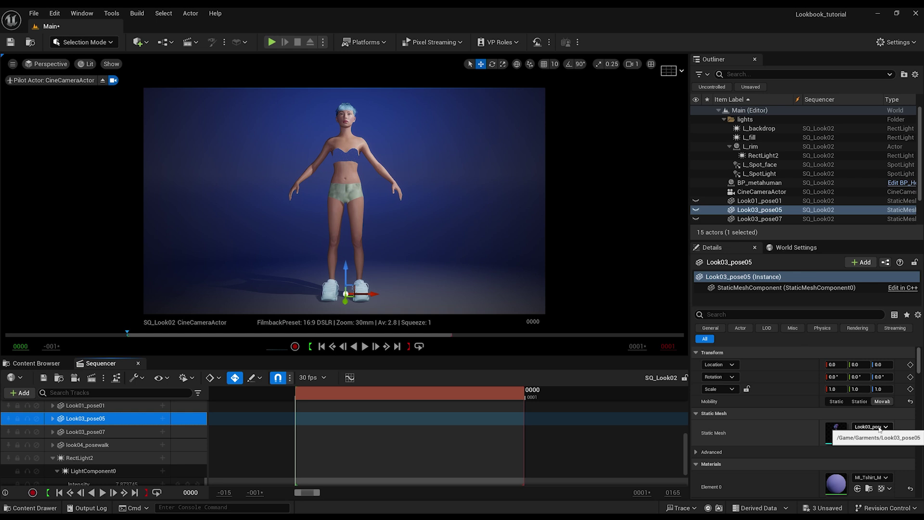
pyautogui.click(751, 312)
pyautogui.write('hidden')
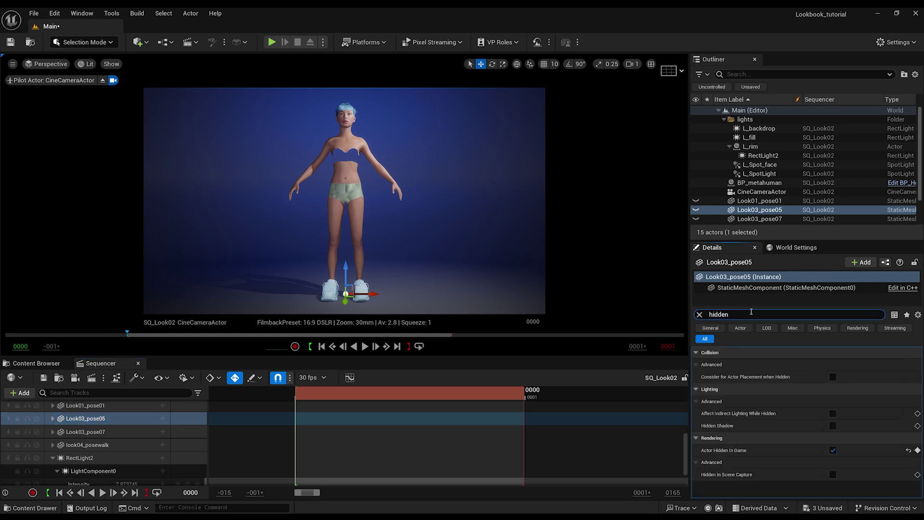
pyautogui.click(833, 450)
pyautogui.click(833, 450)
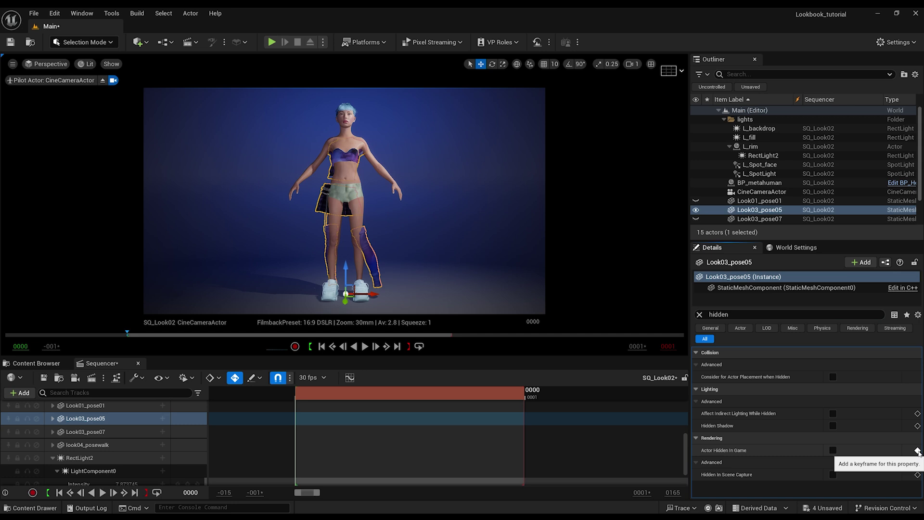
# Step: Key Actor Hidden In Game for Look03_pose05 and add the pose05 animation to BP_metahuman's Body track in SQ_Look02
pyautogui.click(917, 451)
pyautogui.scroll(5, 84, 442)
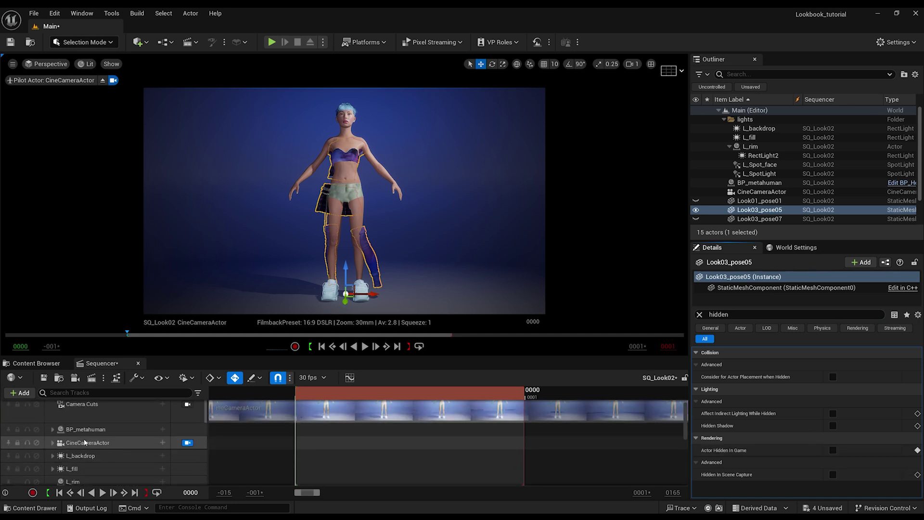
pyautogui.click(89, 430)
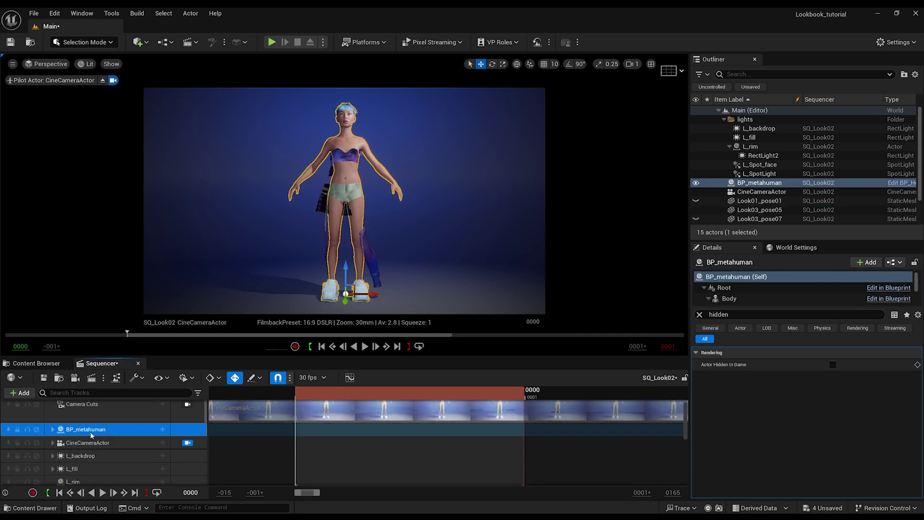
pyautogui.click(53, 430)
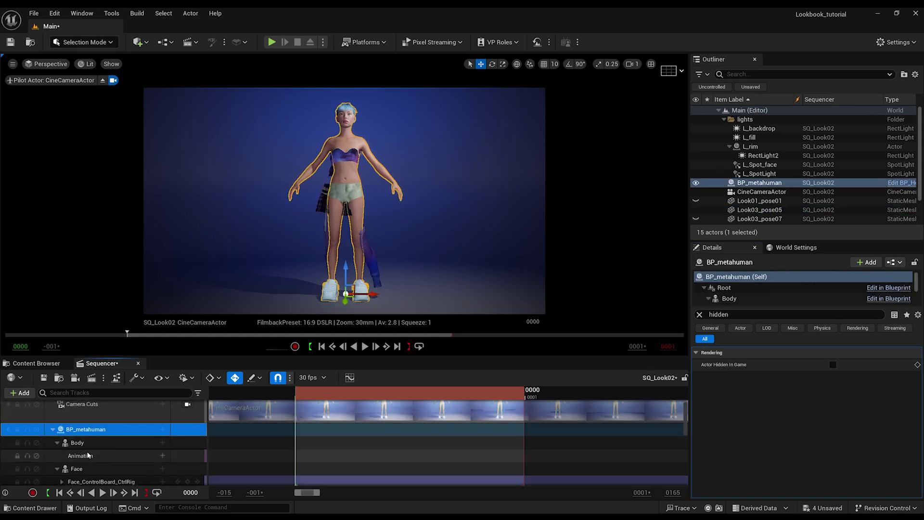
pyautogui.click(163, 455)
pyautogui.write('pose05')
pyautogui.click(222, 344)
pyautogui.moveTo(297, 456); pyautogui.dragTo(275, 456)
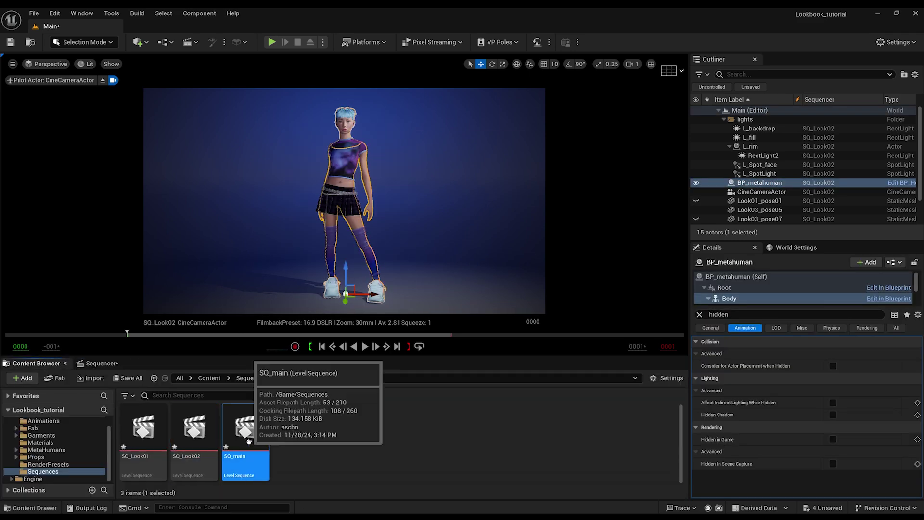
# Step: Duplicate the SQ_main level sequence, name the copy SQ_look03 and open it
pyautogui.hotkey('ctrl', 'd')
pyautogui.write('SQ_look03')
pyautogui.press('Return')
pyautogui.doubleClick(246, 440)
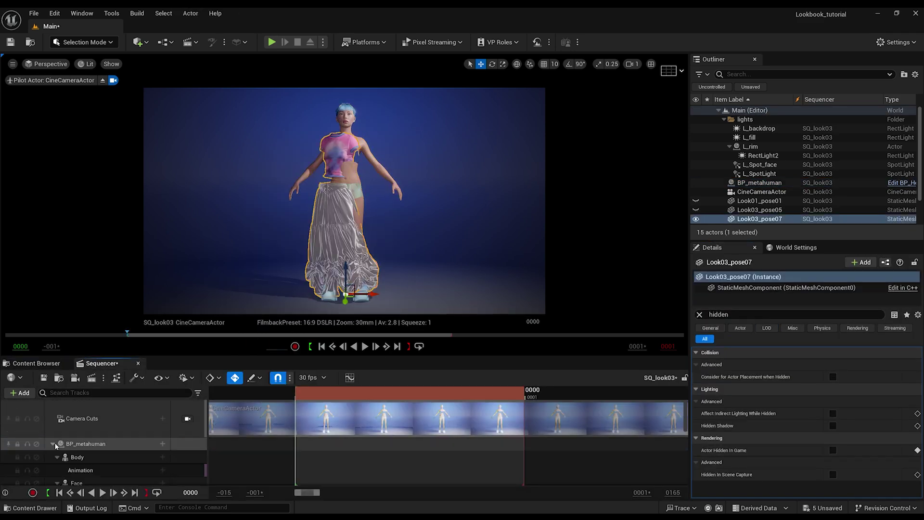
# Step: Show the look04_posewalk garment instead of Look03_pose07 and add the pose_walk animation to BP_metahuman's Body track
pyautogui.click(164, 469)
pyautogui.write('pose06')
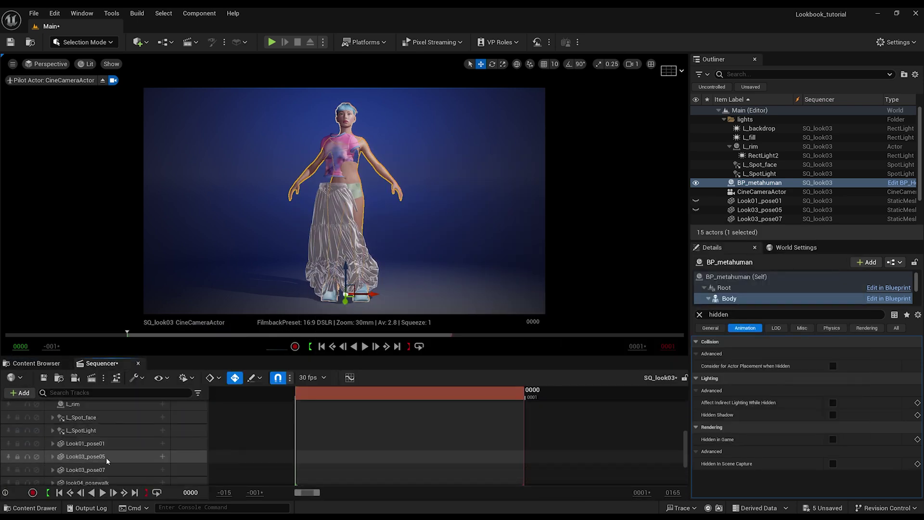
pyautogui.click(87, 468)
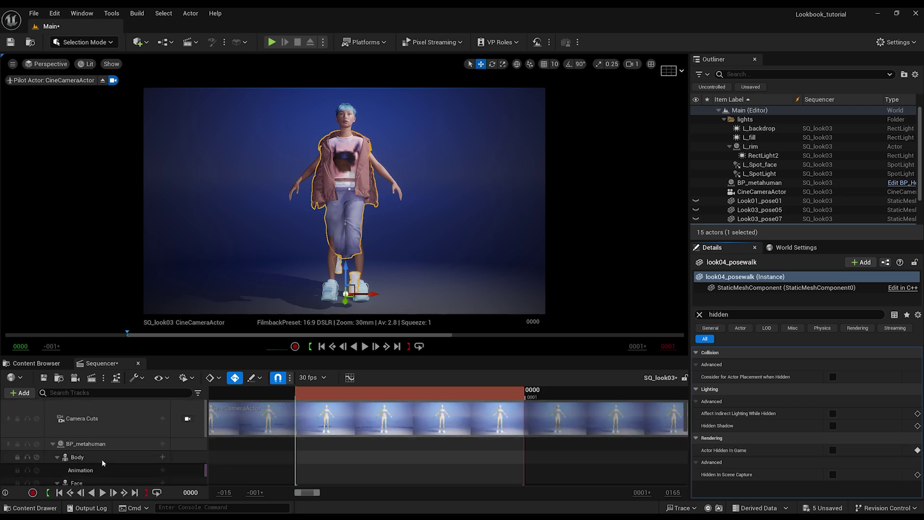
pyautogui.click(162, 443)
pyautogui.moveTo(217, 64)
pyautogui.write('pose')
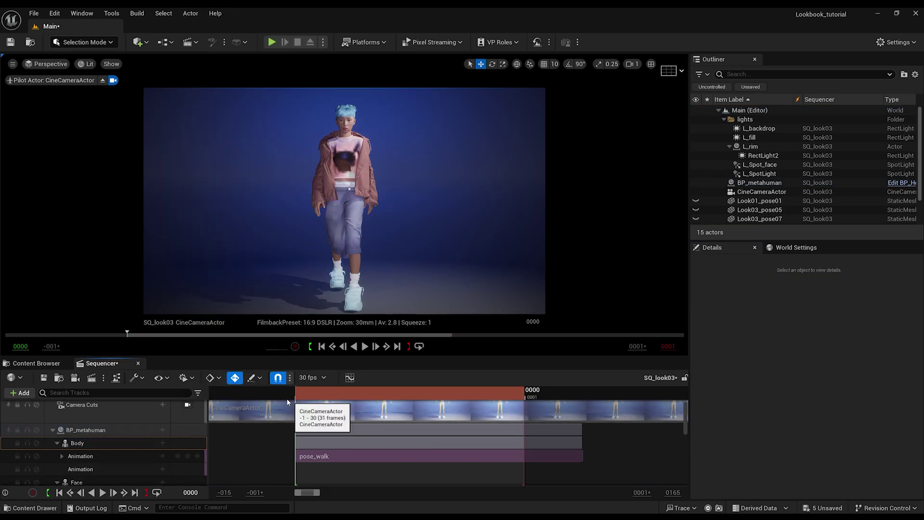
# Step: Create a new level sequence named SQ_lookbook in the Sequences folder
pyautogui.click(36, 363)
pyautogui.click(42, 471)
pyautogui.click(195, 42)
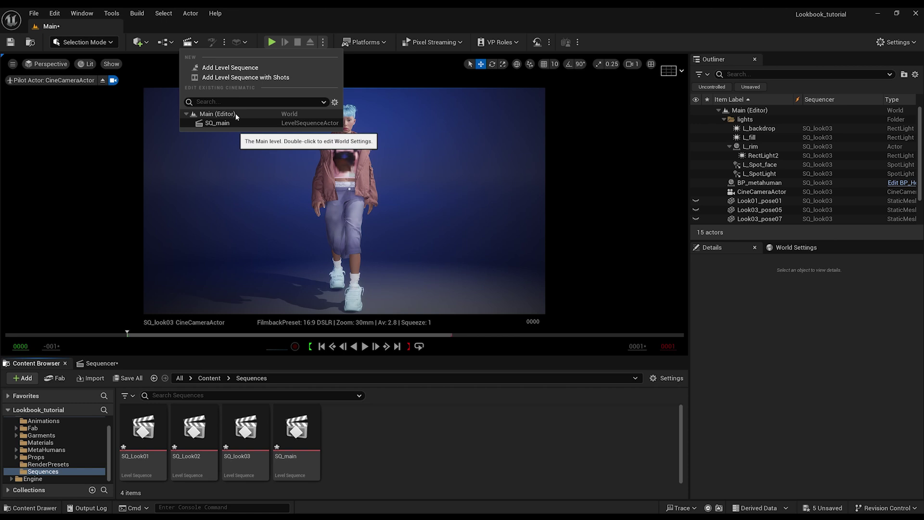
pyautogui.click(233, 68)
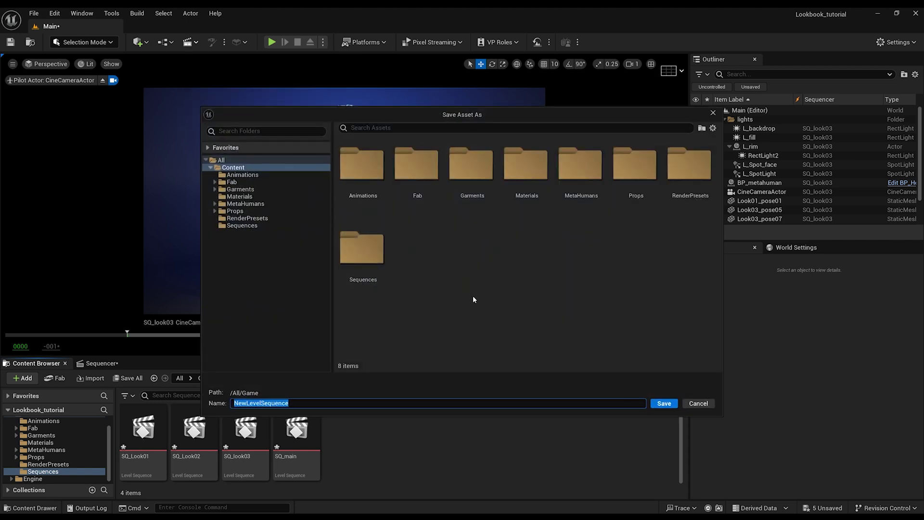
pyautogui.doubleClick(363, 255)
pyautogui.doubleClick(290, 404)
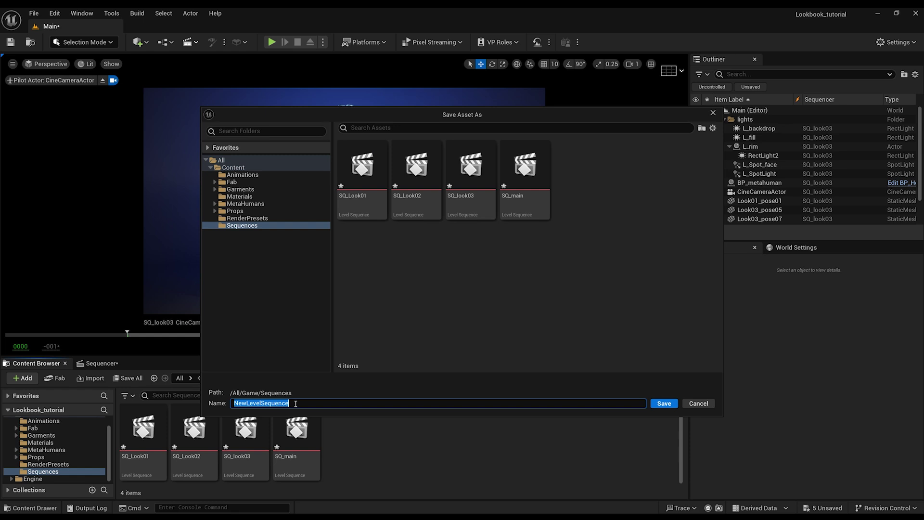
pyautogui.write('SQ_lookbook')
pyautogui.press('Return')
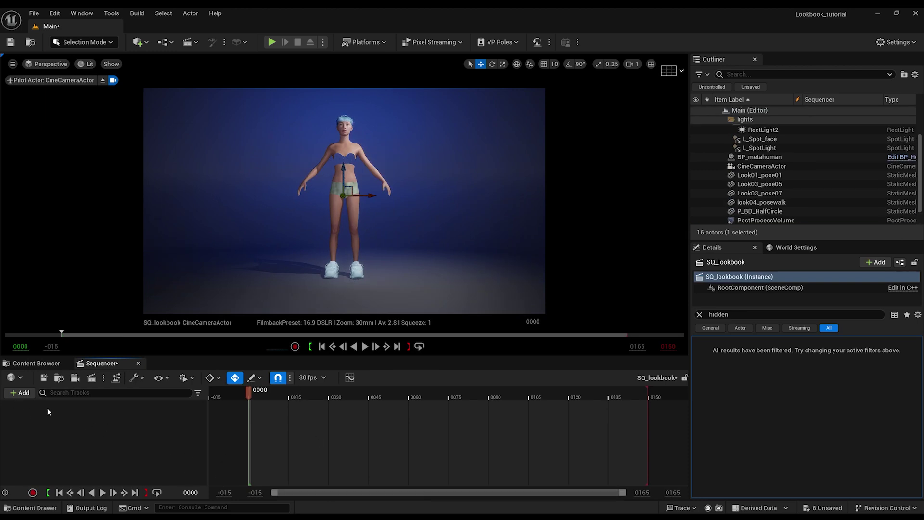
# Step: Add a shot track to SQ_lookbook and insert SQ_Look01 as a shot at frame 0
pyautogui.click(27, 393)
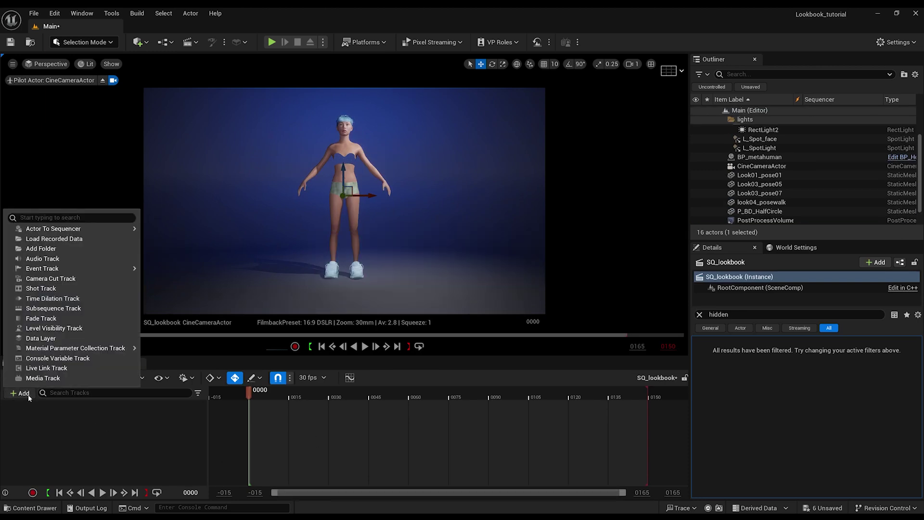
pyautogui.click(62, 287)
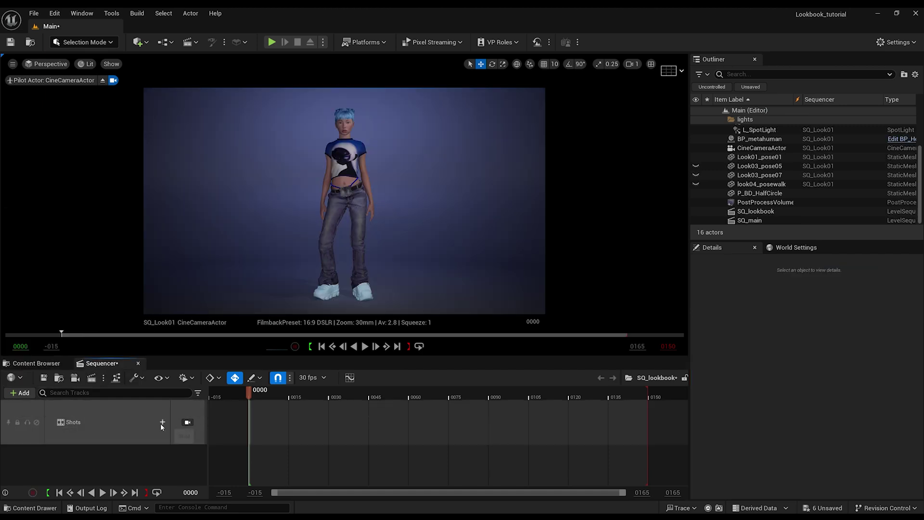
pyautogui.click(162, 422)
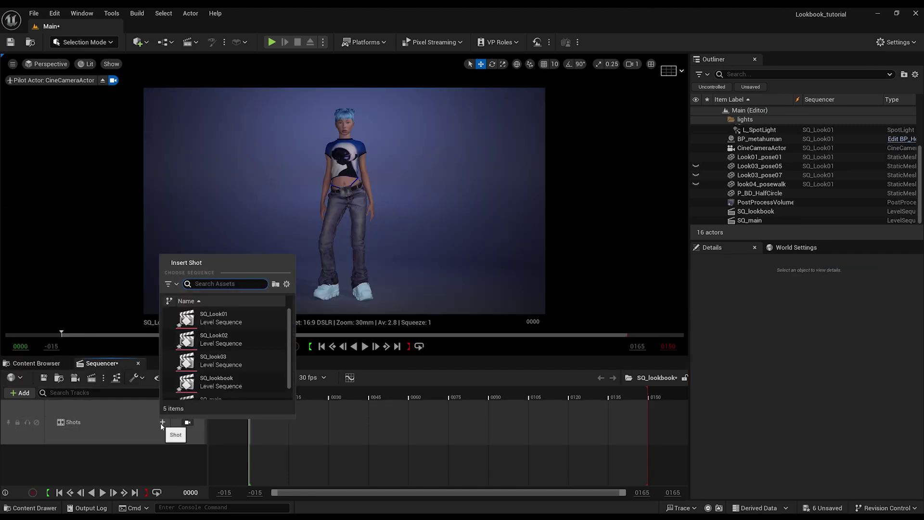
pyautogui.click(215, 317)
pyautogui.scroll(-1, 266, 424)
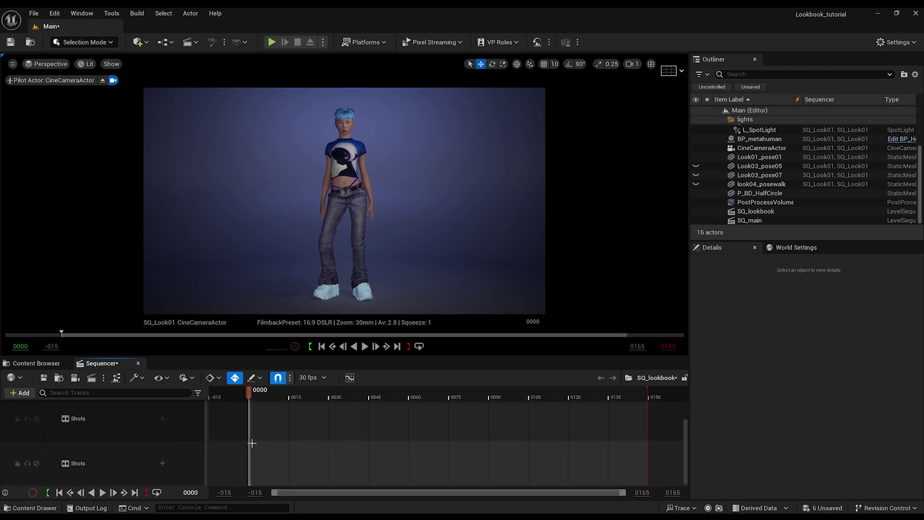
# Step: Delete the duplicate SQ_Look01 shot from the lower row of the shot track
pyautogui.keyDown('ctrl'); pyautogui.scroll(10, 252, 442); pyautogui.keyUp('ctrl')
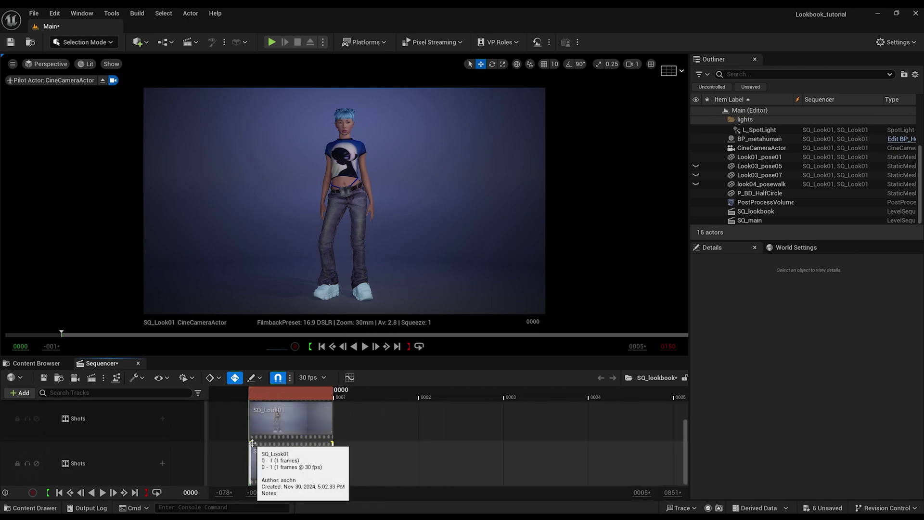
pyautogui.keyDown('ctrl'); pyautogui.scroll(4, 252, 443); pyautogui.keyUp('ctrl')
pyautogui.click(391, 466)
pyautogui.press('Delete')
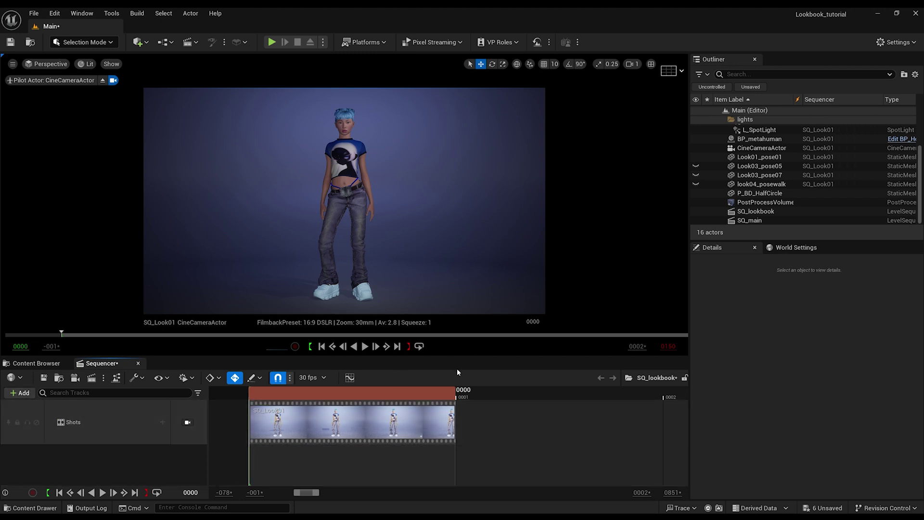
# Step: Insert SQ_Look02 as a shot at frame 1, directly after the SQ_Look01 shot
pyautogui.click(498, 389)
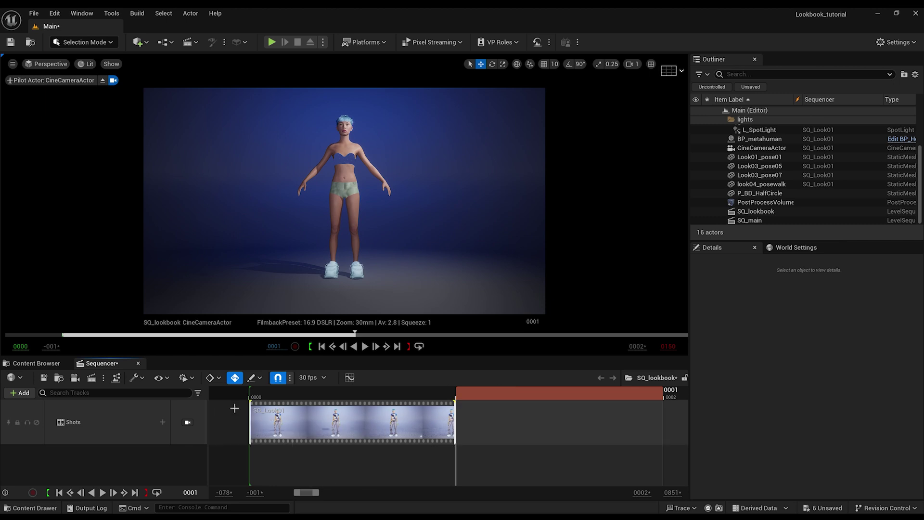
pyautogui.click(163, 422)
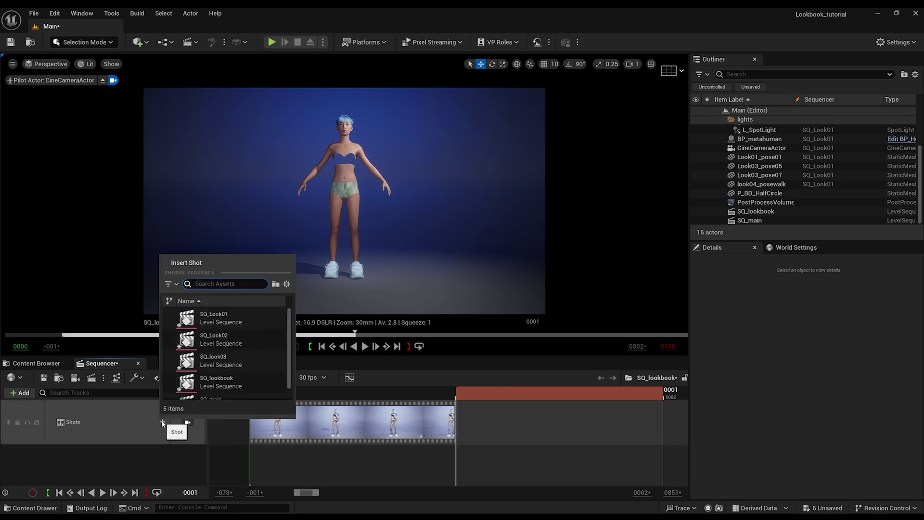
pyautogui.click(224, 342)
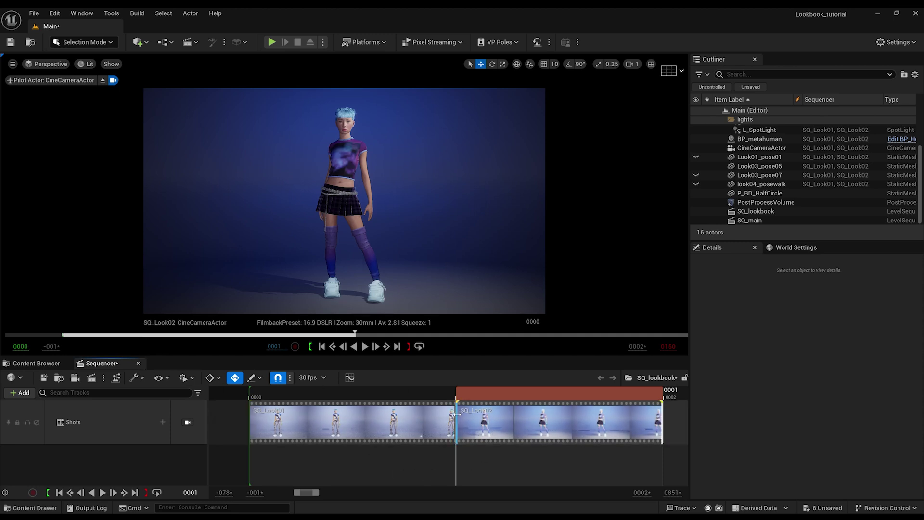
# Step: Lock the viewport to the shot track and insert SQ_look03 as a shot at frame 2
pyautogui.keyDown('ctrl'); pyautogui.scroll(-1, 471, 423); pyautogui.keyUp('ctrl')
pyautogui.keyDown('ctrl'); pyautogui.scroll(-1, 471, 423); pyautogui.keyUp('ctrl')
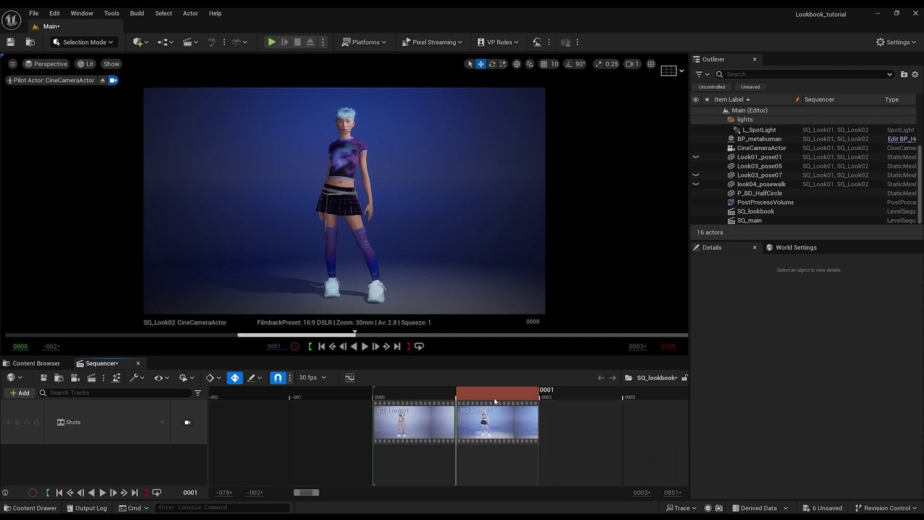
pyautogui.click(564, 392)
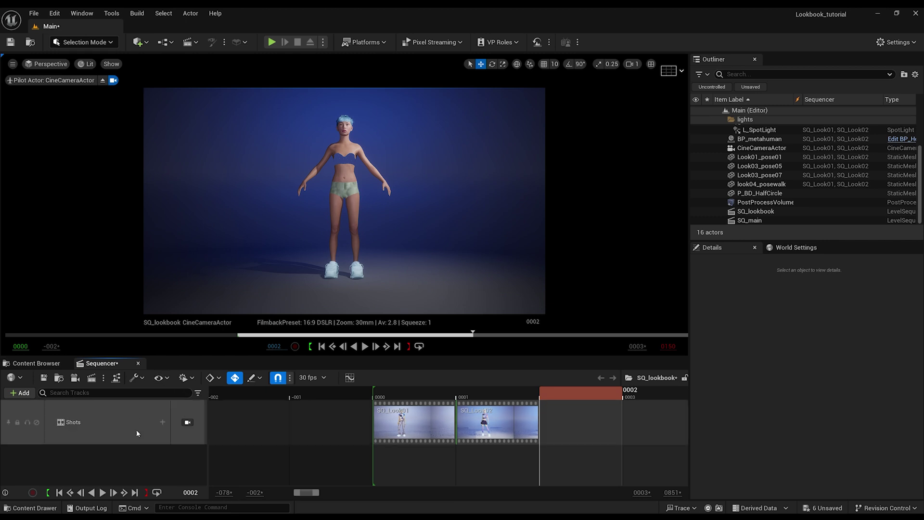
pyautogui.click(187, 422)
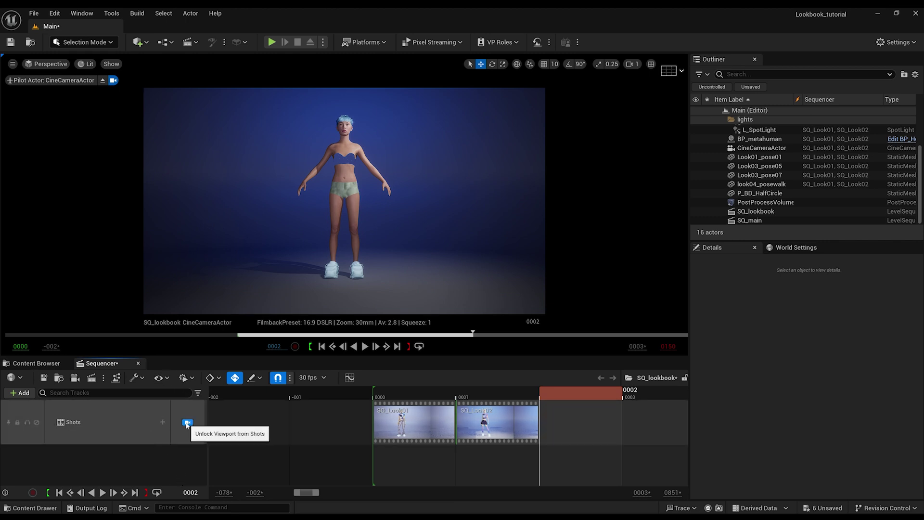
pyautogui.hotkey('ctrl', 'z')
pyautogui.hotkey('ctrl', 'y')
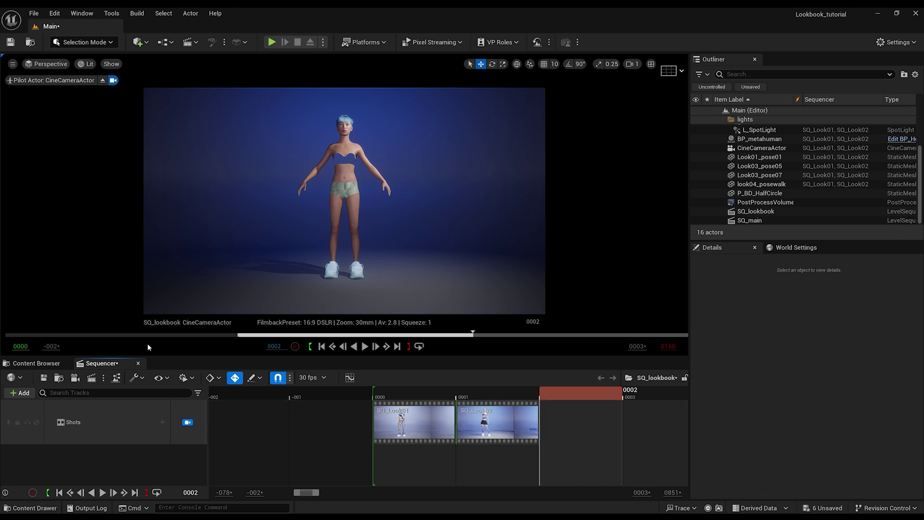
pyautogui.click(163, 422)
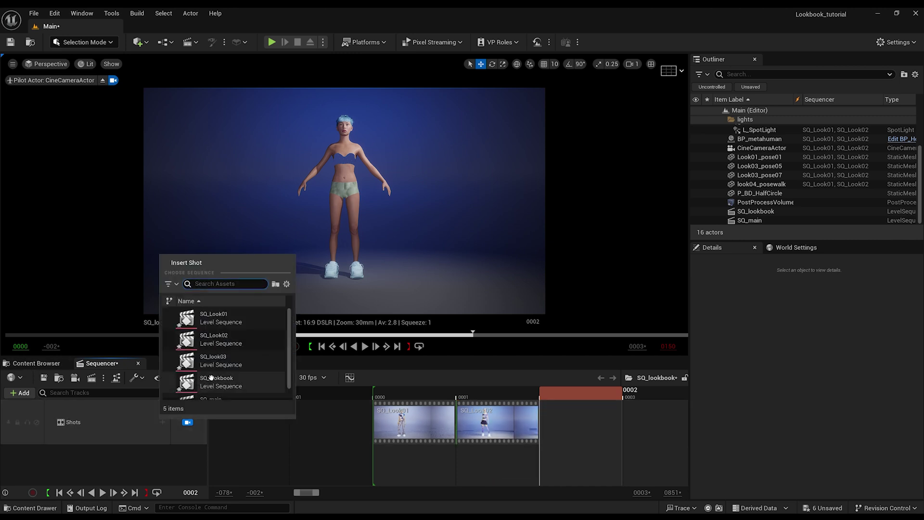
pyautogui.click(217, 361)
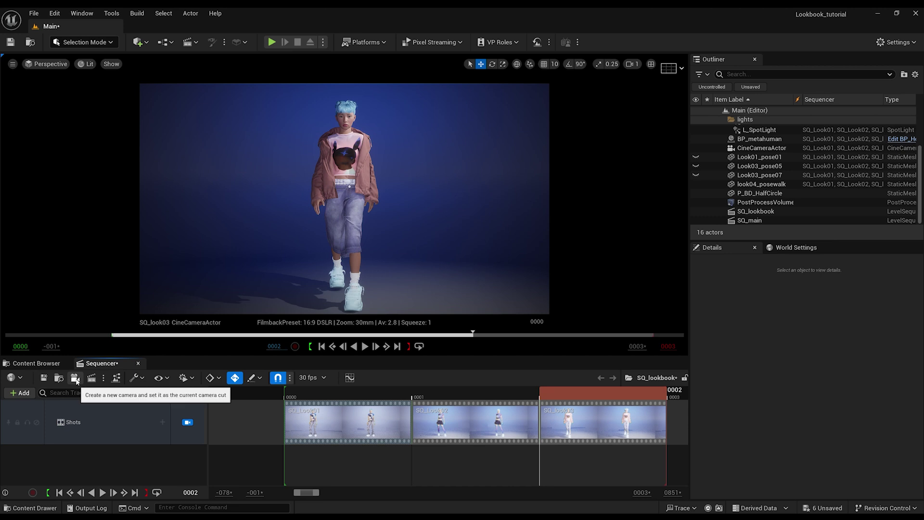
# Step: Queue SQ_lookbook in the Movie Render Queue with the renderPresets_fullHD_lndsc preset and render it locally
pyautogui.click(91, 378)
pyautogui.click(376, 173)
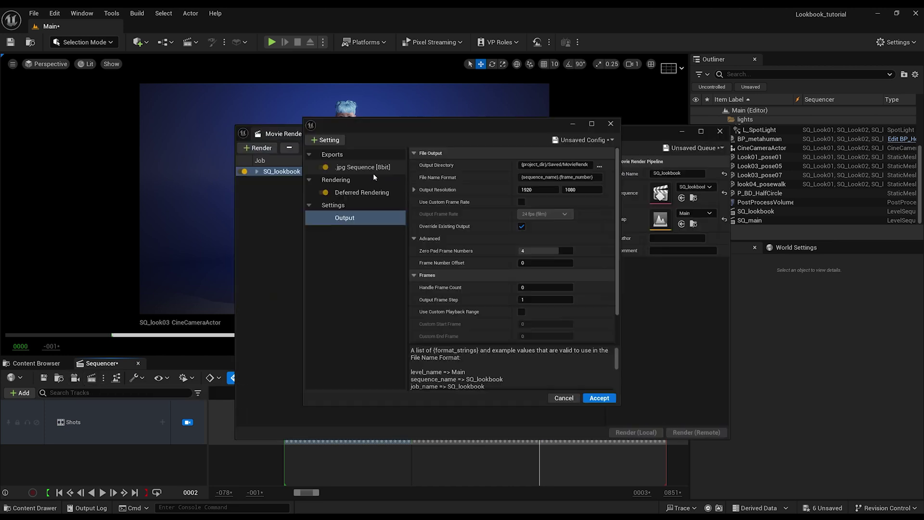
pyautogui.click(611, 124)
pyautogui.click(410, 172)
pyautogui.click(464, 259)
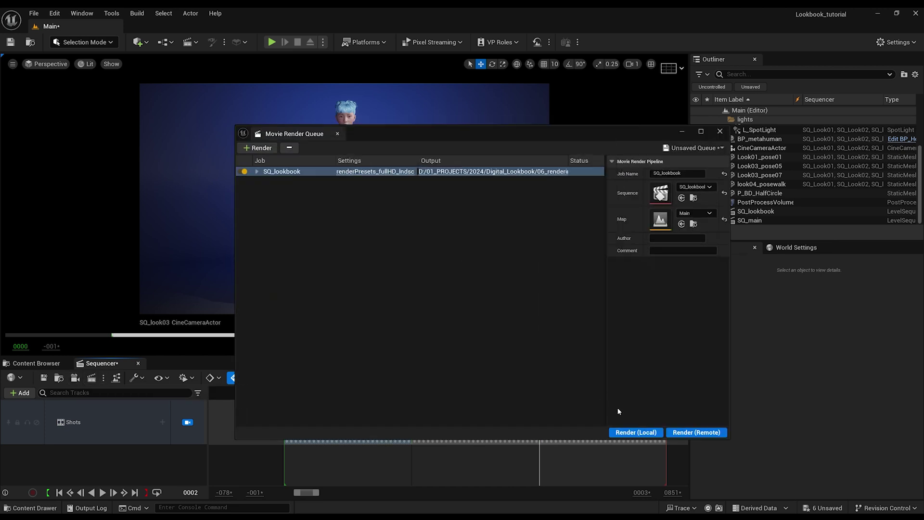
pyautogui.click(650, 433)
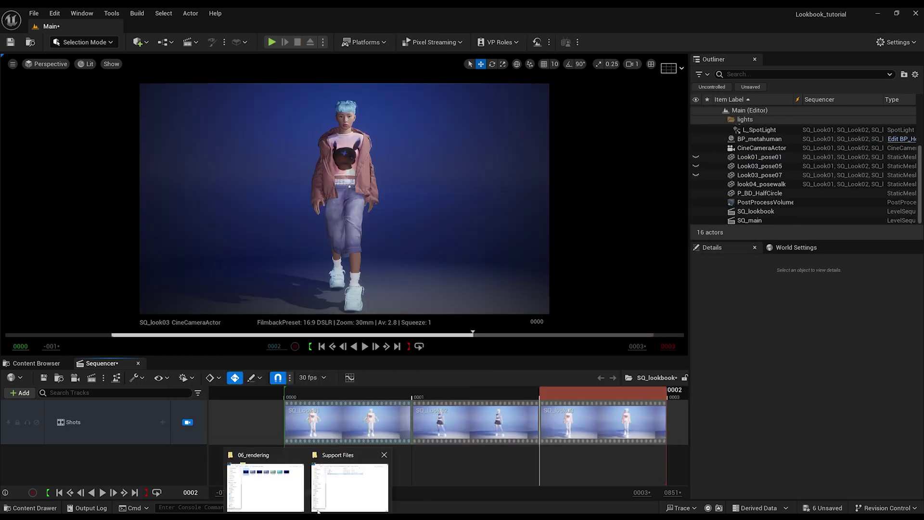
# Step: Switch to the 06_rendering folder in File Explorer and examine the rendered SQ_lookbook images 0000 to 0002
pyautogui.click(264, 491)
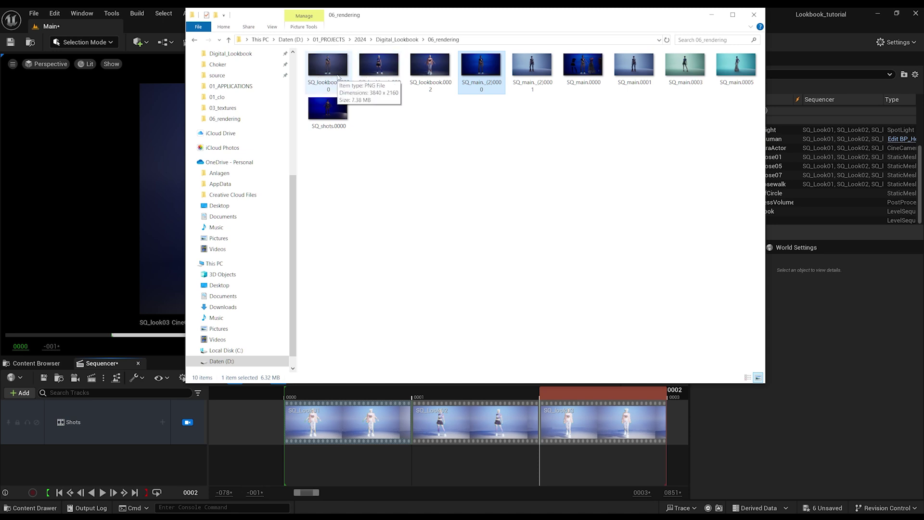
pyautogui.doubleClick(327, 66)
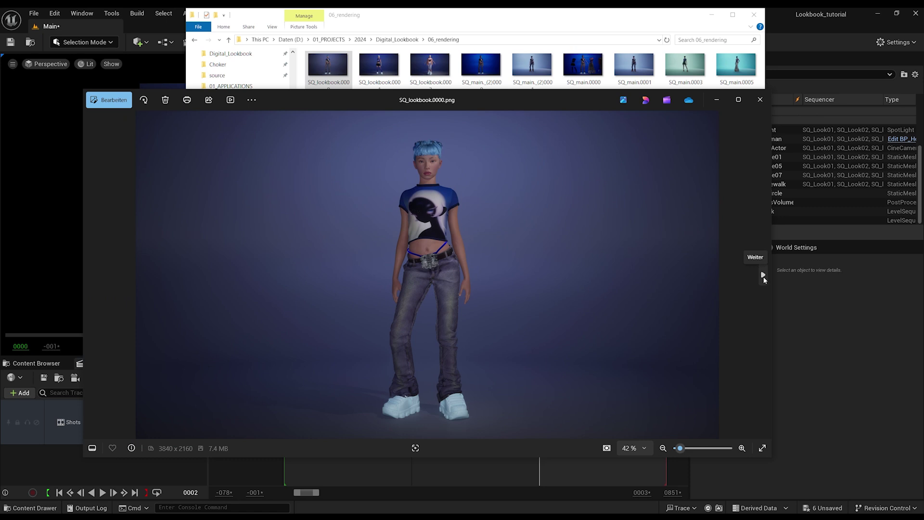
pyautogui.click(763, 275)
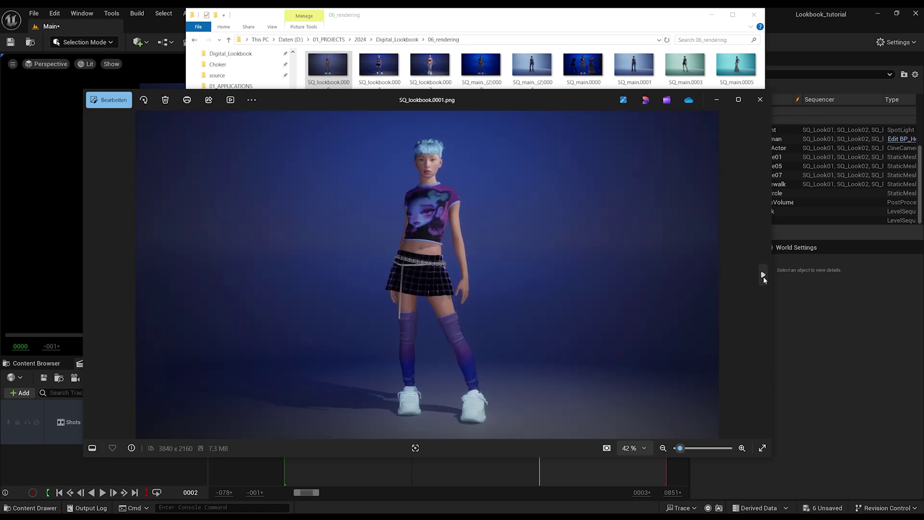
pyautogui.click(763, 275)
pyautogui.click(763, 275)
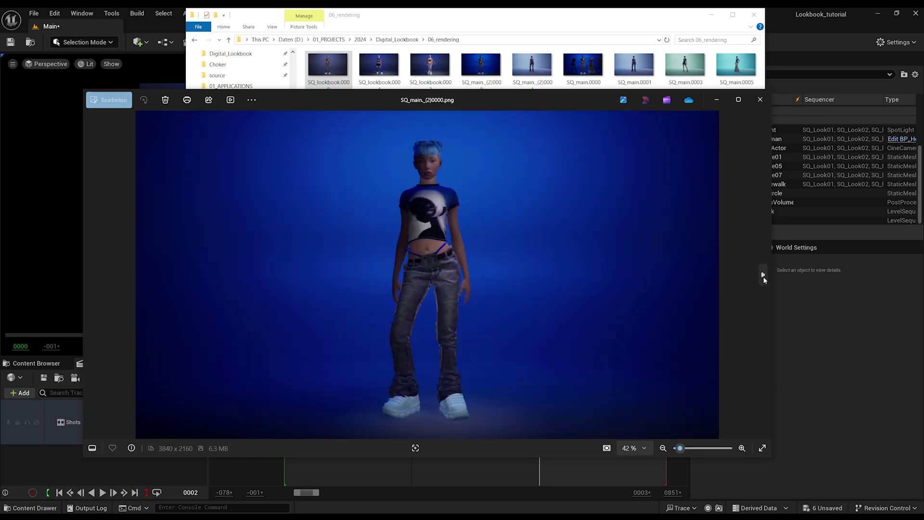
pyautogui.doubleClick(430, 67)
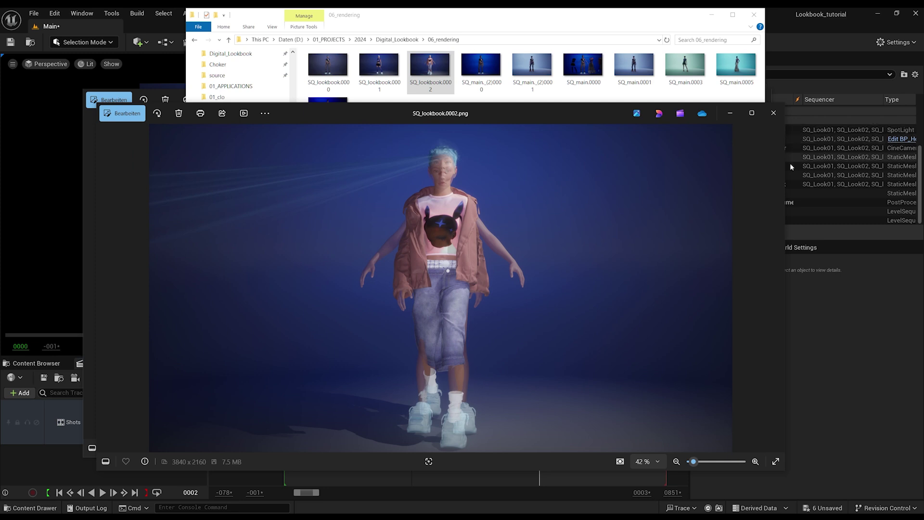
# Step: Close the SQ_lookbook.0002.png preview and the 06_rendering folder window
pyautogui.click(773, 113)
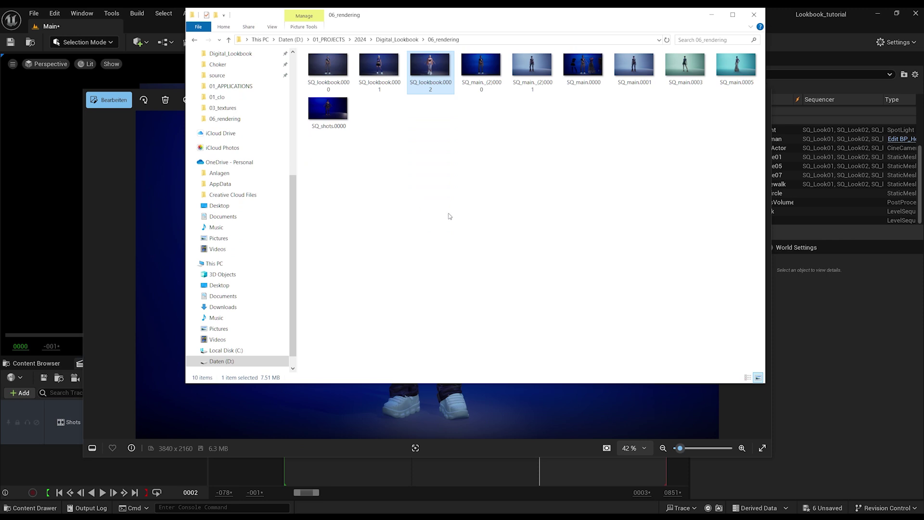
pyautogui.click(752, 17)
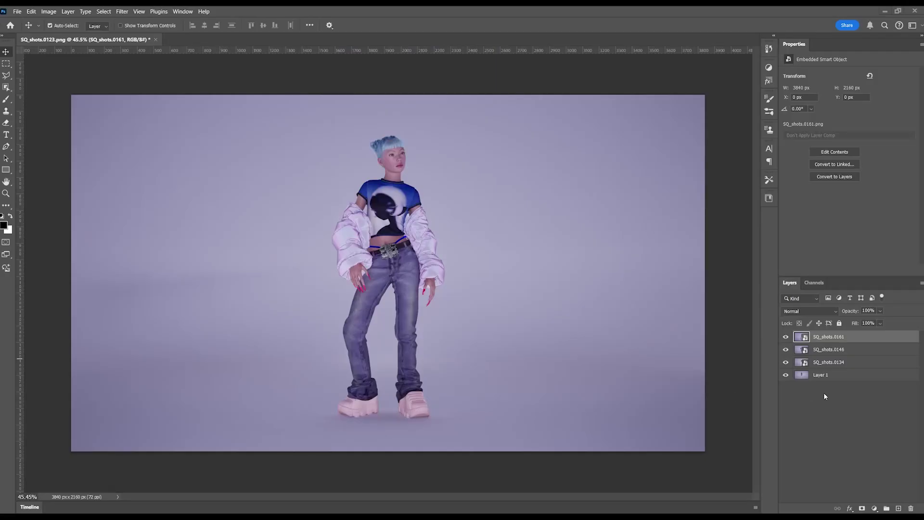
# Step: Switch to Photoshop and hide the SQ_shots.0161, SQ_shots.0146 and SQ_shots.0134 layers so only Layer 1 stays visible
pyautogui.click(786, 337)
pyautogui.click(785, 349)
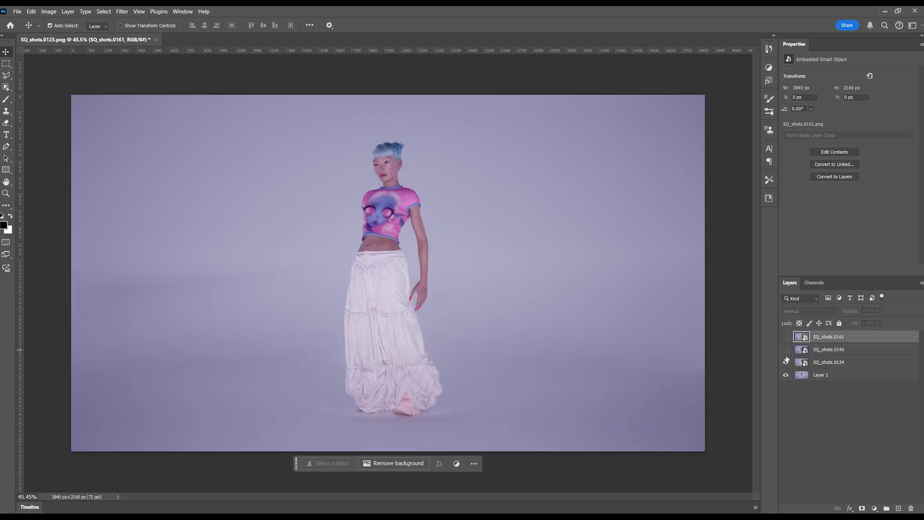
pyautogui.click(785, 363)
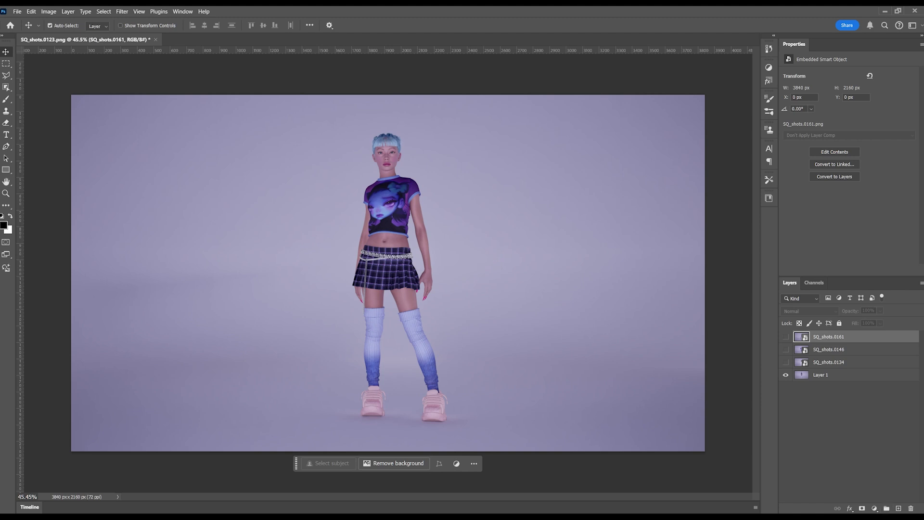
# Step: Add a Curves adjustment layer on top of the stack with midtone, highlight and shadow points on its RGB curve
pyautogui.click(874, 508)
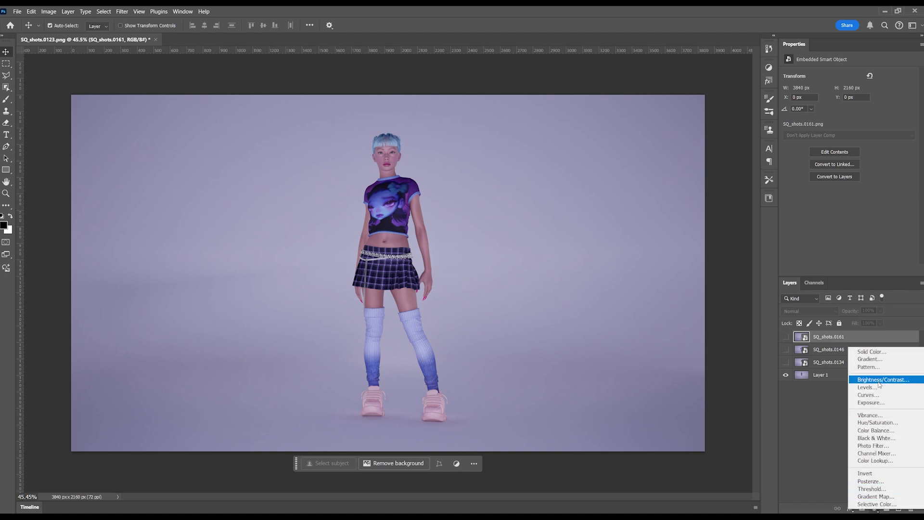
pyautogui.click(876, 394)
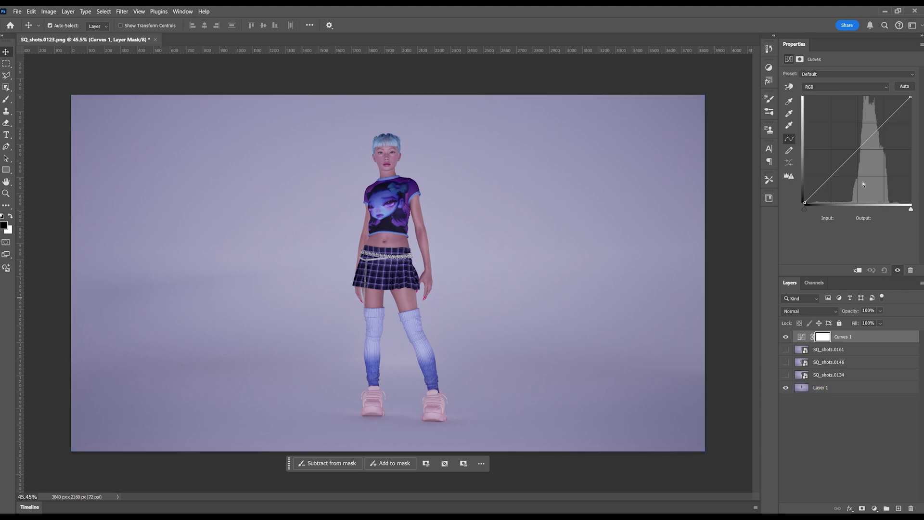
pyautogui.click(854, 152)
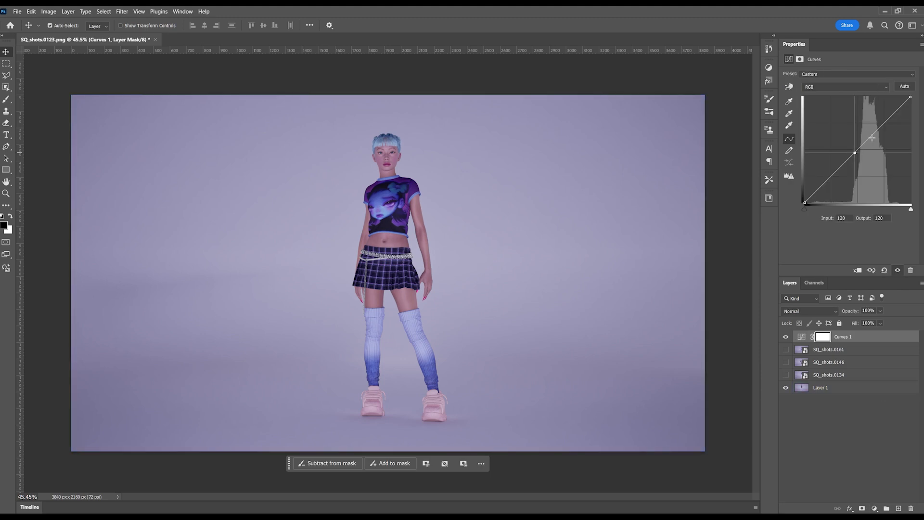
pyautogui.click(890, 119)
pyautogui.click(828, 181)
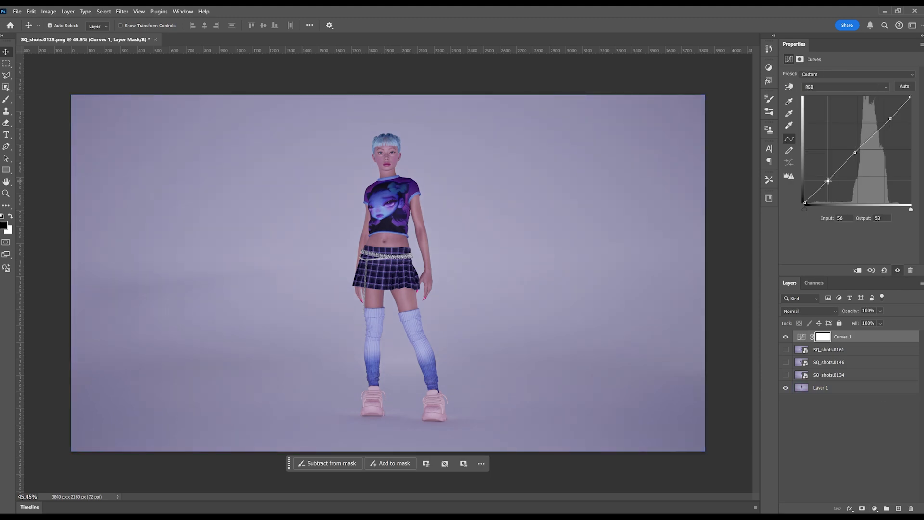
# Step: Shape the curve into an S with input/output points 75/53, 127/123 and 192/220, and compare the image with and without it
pyautogui.moveTo(828, 180); pyautogui.dragTo(836, 180)
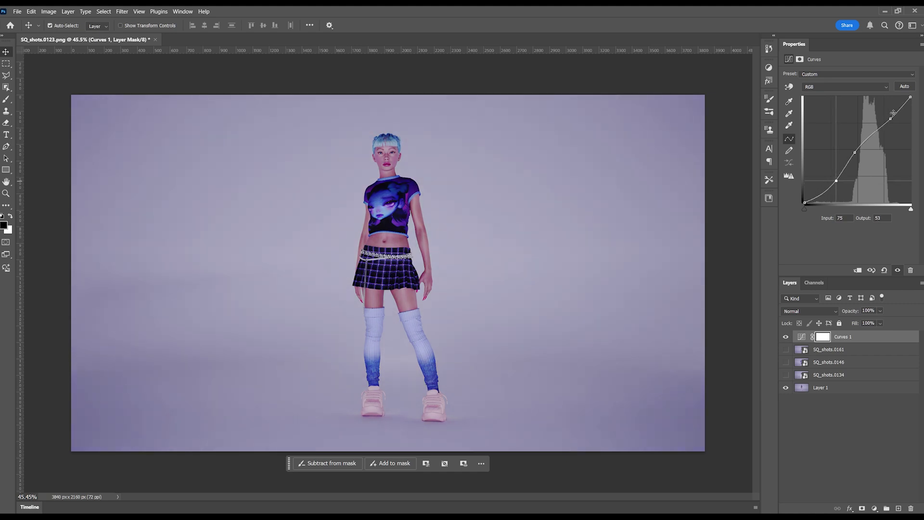
pyautogui.moveTo(890, 120); pyautogui.dragTo(884, 111)
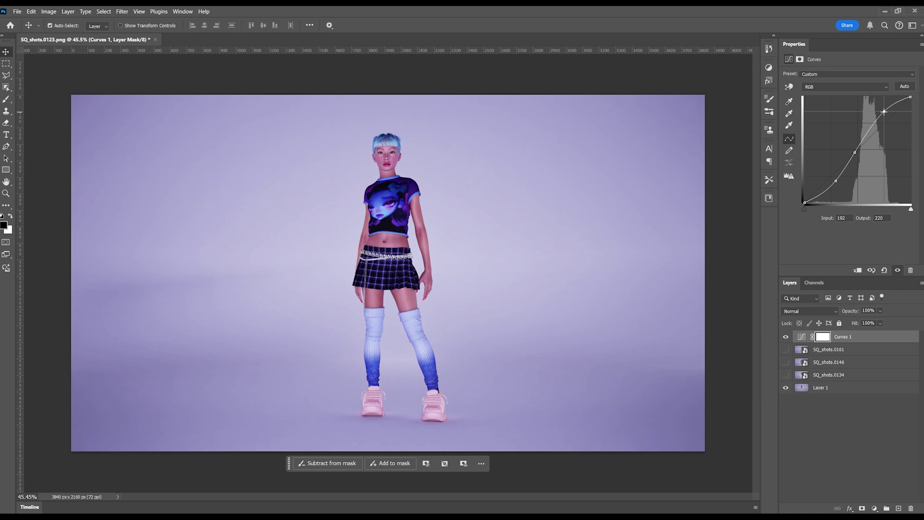
pyautogui.moveTo(855, 152); pyautogui.dragTo(857, 151)
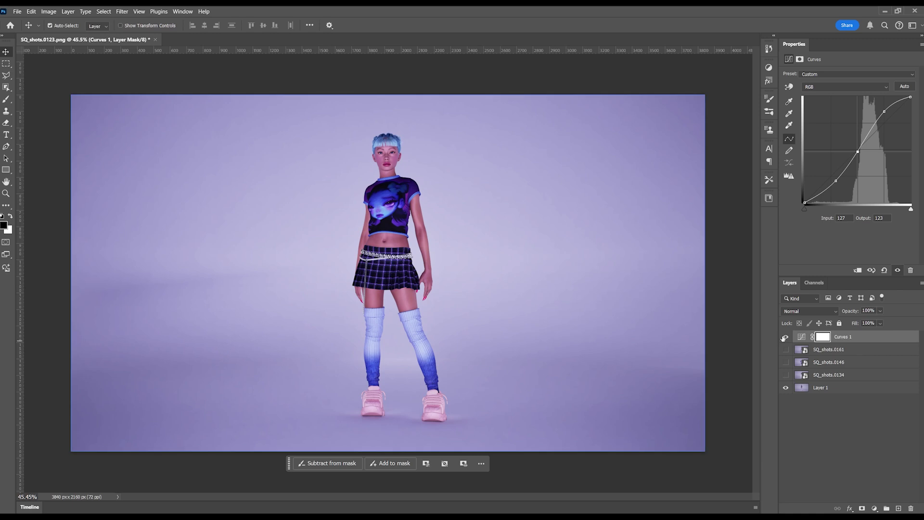
pyautogui.click(786, 337)
pyautogui.click(786, 338)
pyautogui.keyDown('alt'); pyautogui.scroll(-2, 456, 347); pyautogui.keyUp('alt')
pyautogui.keyDown('alt'); pyautogui.scroll(2, 455, 345); pyautogui.keyUp('alt')
# Step: Create a new layer above Curves 1, fill the entire canvas area with the black foreground color and deselect
pyautogui.click(897, 508)
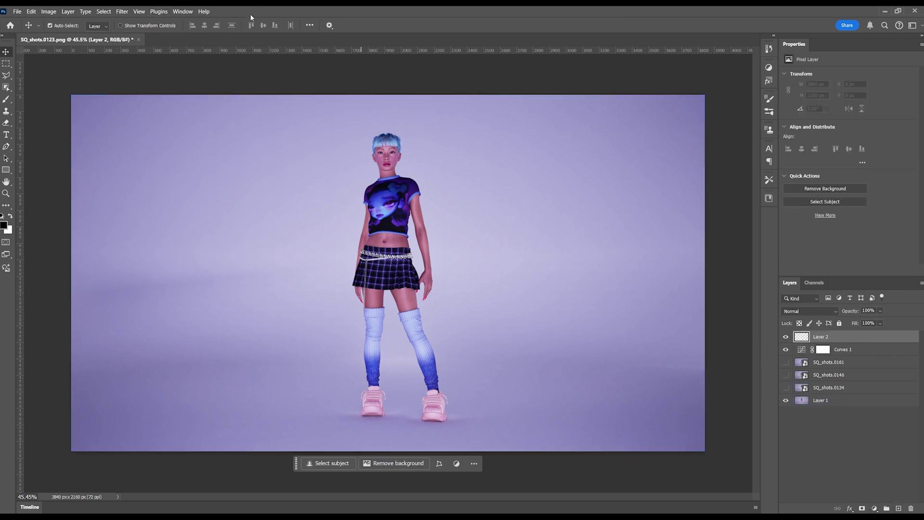
pyautogui.click(6, 63)
pyautogui.moveTo(72, 95); pyautogui.dragTo(706, 451)
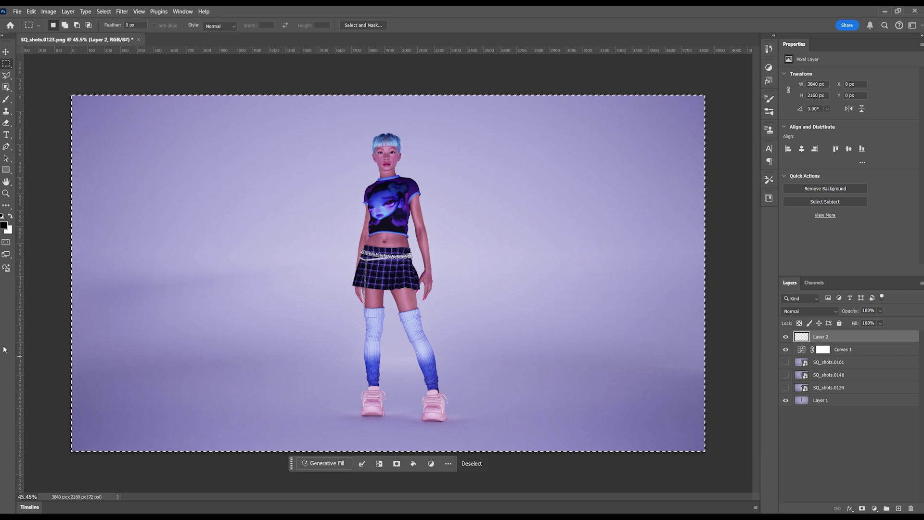
pyautogui.hotkey('shift', 'F5')
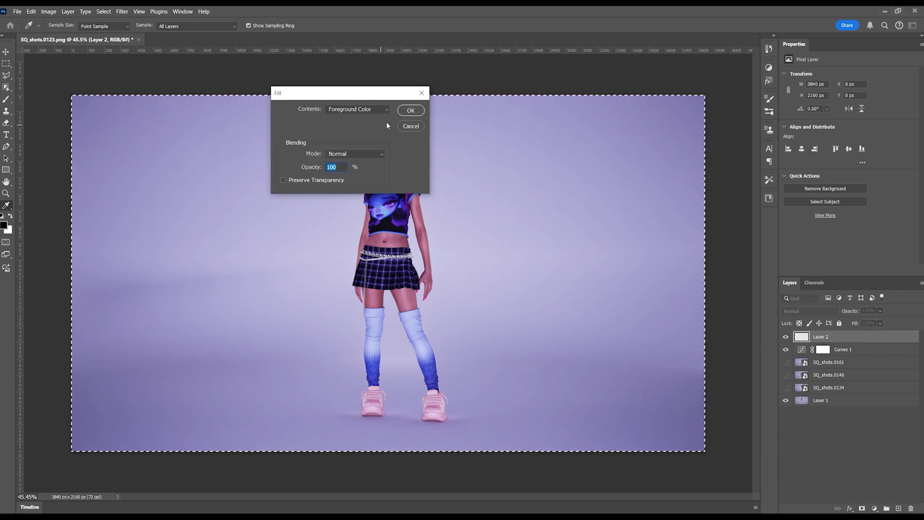
pyautogui.click(405, 111)
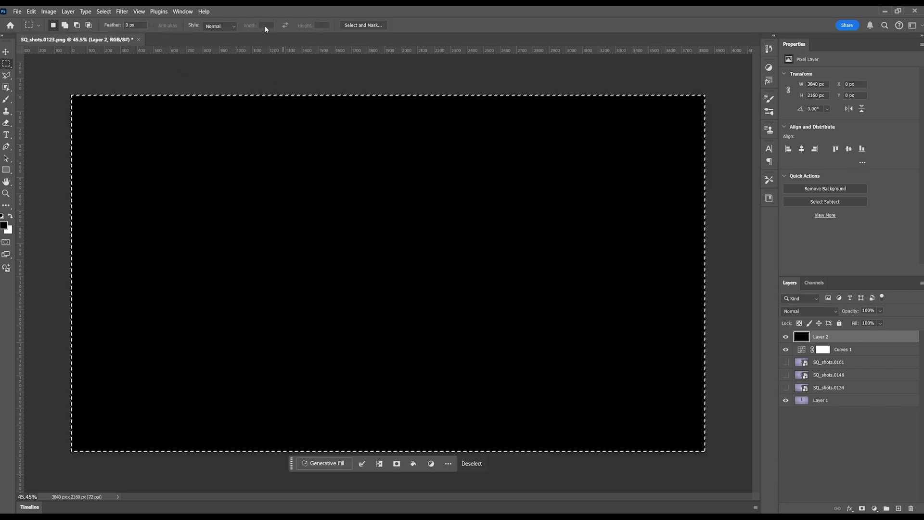
pyautogui.hotkey('ctrl', 'd')
# Step: Apply the Add Noise filter to the black layer with an amount of 18.49% and Gaussian distribution
pyautogui.click(181, 12)
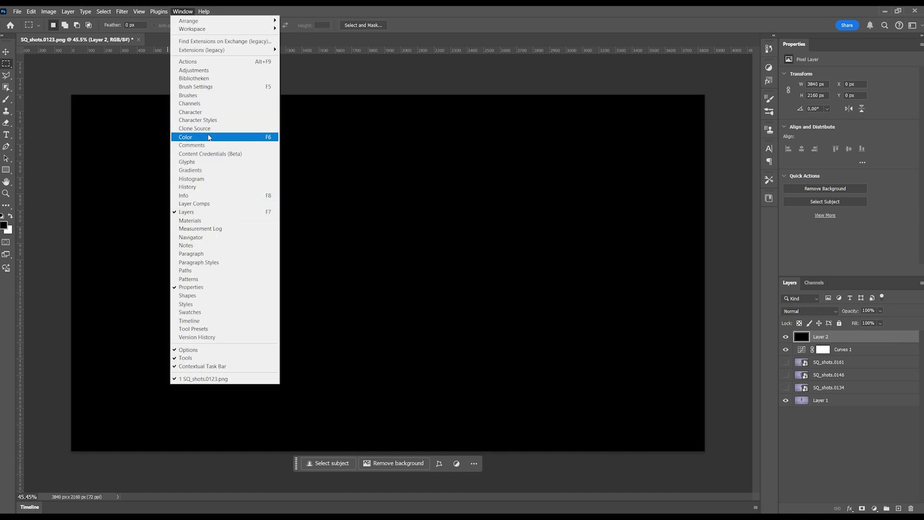
pyautogui.moveTo(120, 13)
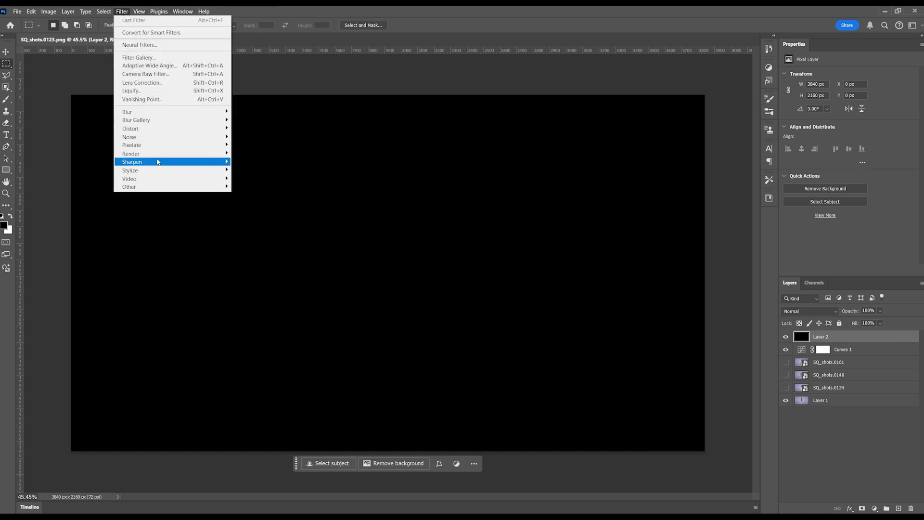
pyautogui.moveTo(157, 163)
pyautogui.moveTo(158, 137)
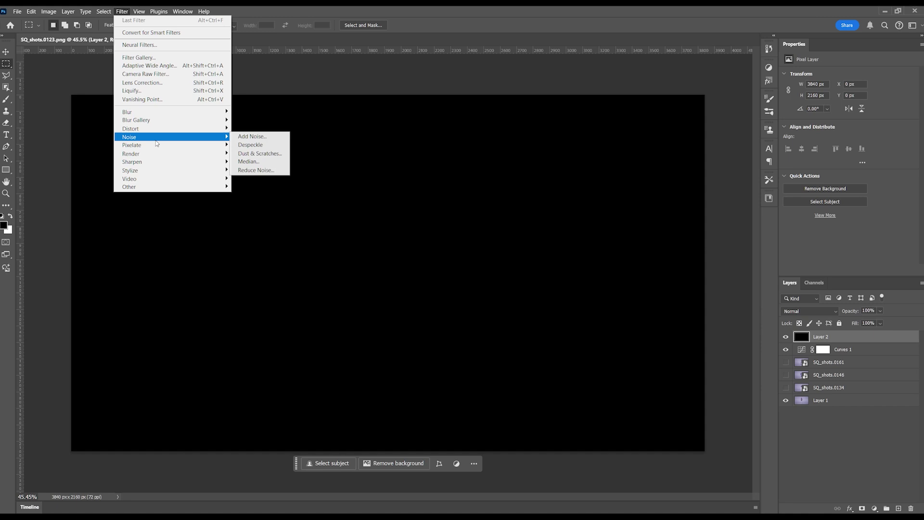
pyautogui.click(263, 138)
pyautogui.moveTo(394, 244); pyautogui.dragTo(397, 244)
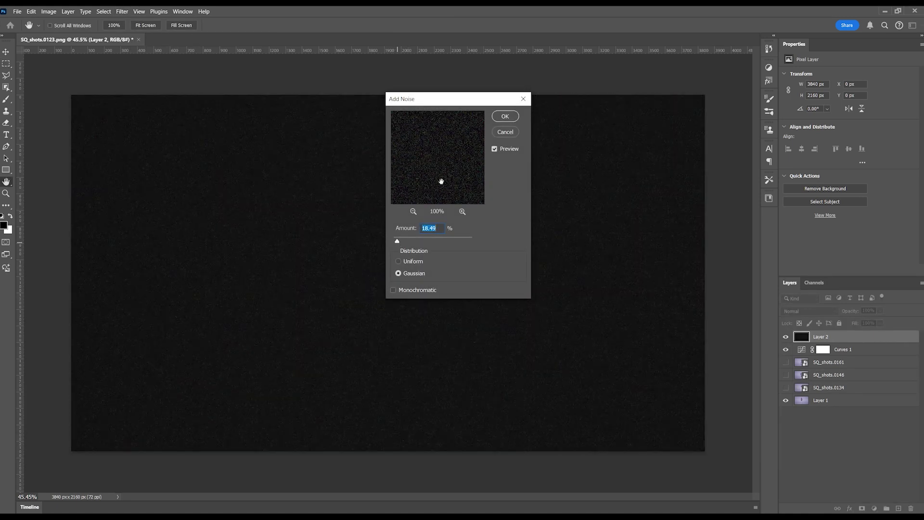
pyautogui.click(503, 117)
# Step: Set the noise layer's blend mode to Screen and its opacity to 42%
pyautogui.click(837, 311)
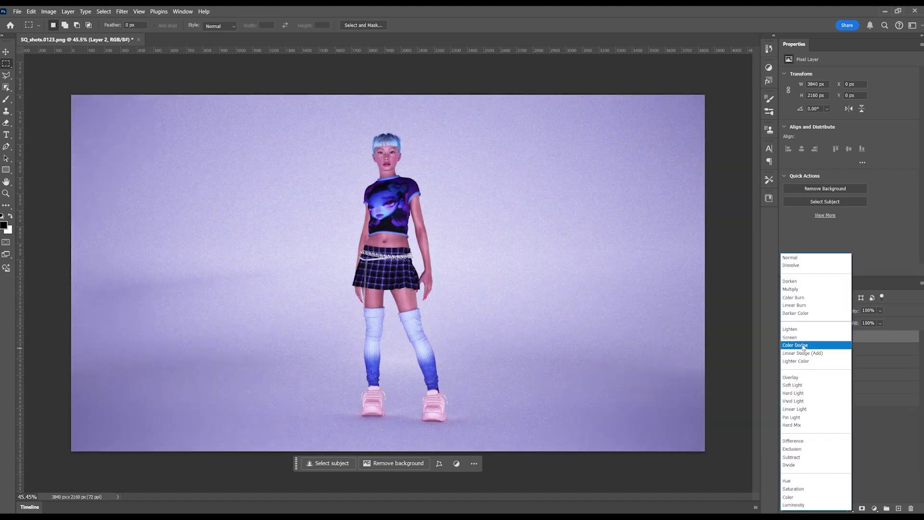
pyautogui.click(802, 338)
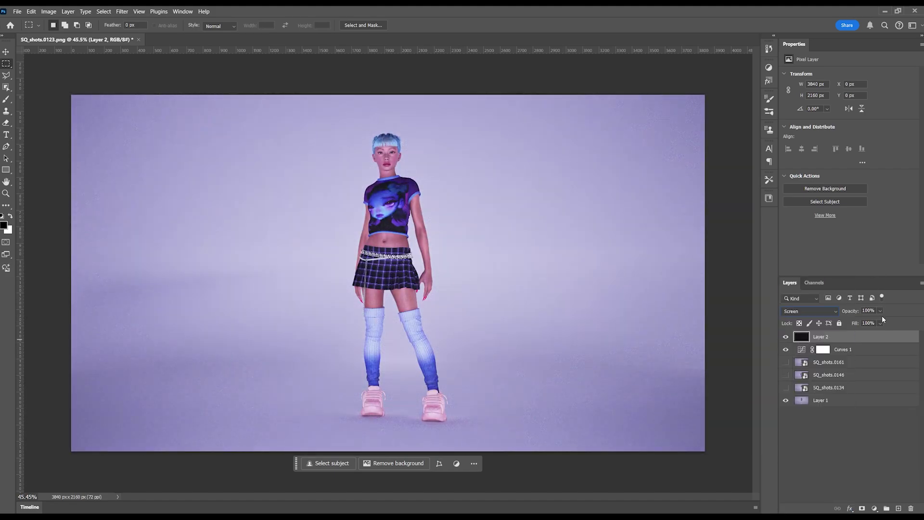
pyautogui.moveTo(878, 324); pyautogui.dragTo(864, 324)
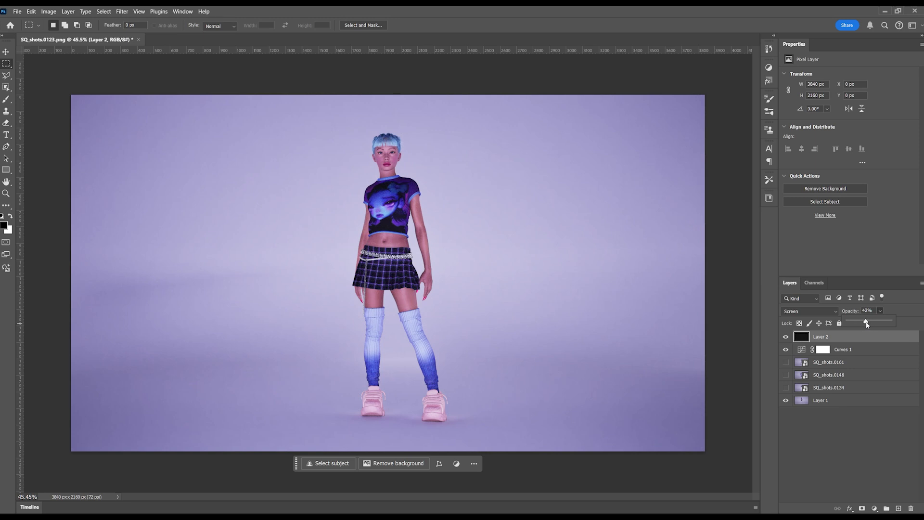
# Step: Add a Brightness/Contrast adjustment layer below Curves 1 with brightness 6 and contrast -1
pyautogui.click(874, 508)
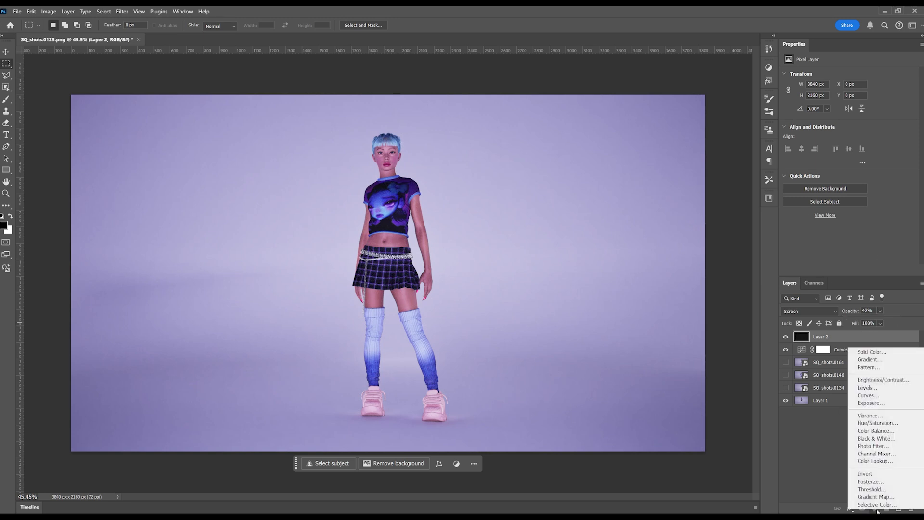
pyautogui.click(871, 381)
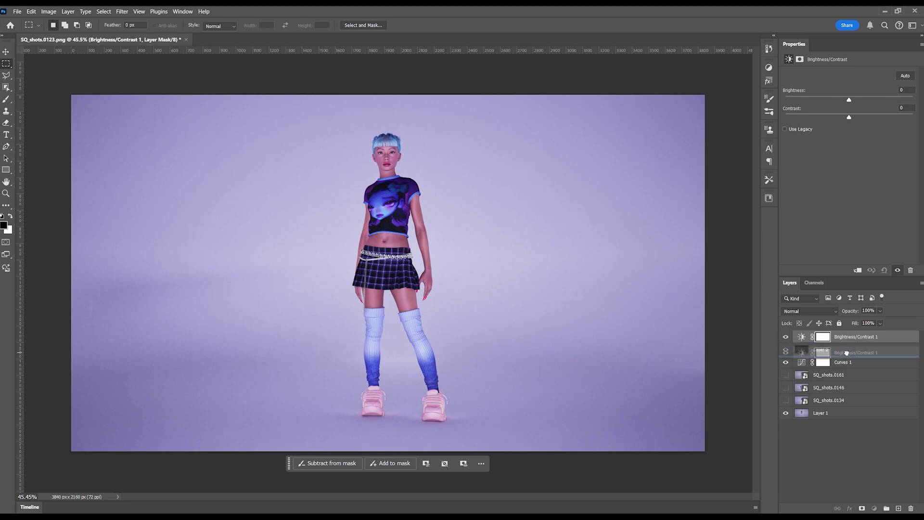
pyautogui.moveTo(849, 103)
pyautogui.mouseDown()
pyautogui.moveTo(859, 105)
pyautogui.moveTo(845, 120)
pyautogui.moveTo(852, 103)
pyautogui.mouseUp()
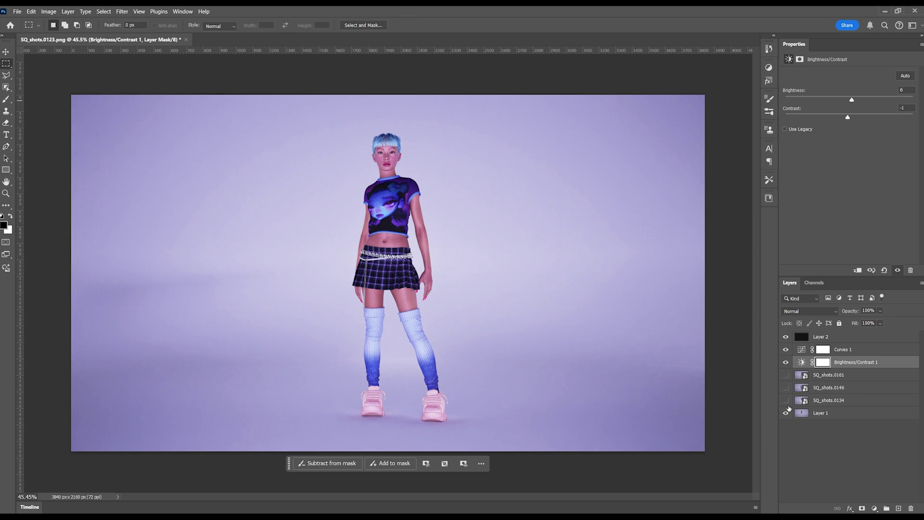
# Step: Show the SQ_shots.0146 and SQ_shots.0161 layers to check the grading on the other looks
pyautogui.click(785, 387)
pyautogui.click(785, 374)
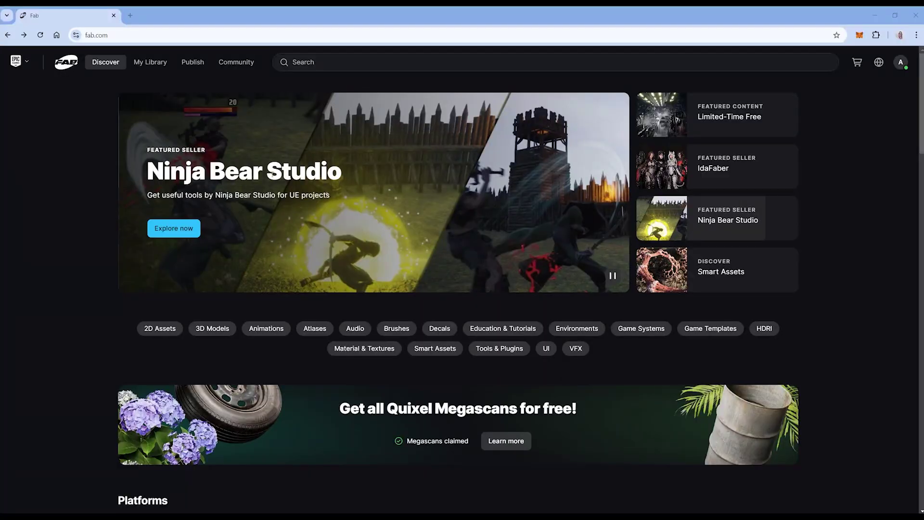
# Step: Switch to the Fab website in the browser, search for "fashion" and browse the results
pyautogui.click(317, 61)
pyautogui.write('fashion')
pyautogui.press('Return')
pyautogui.scroll(-10, 643, 247)
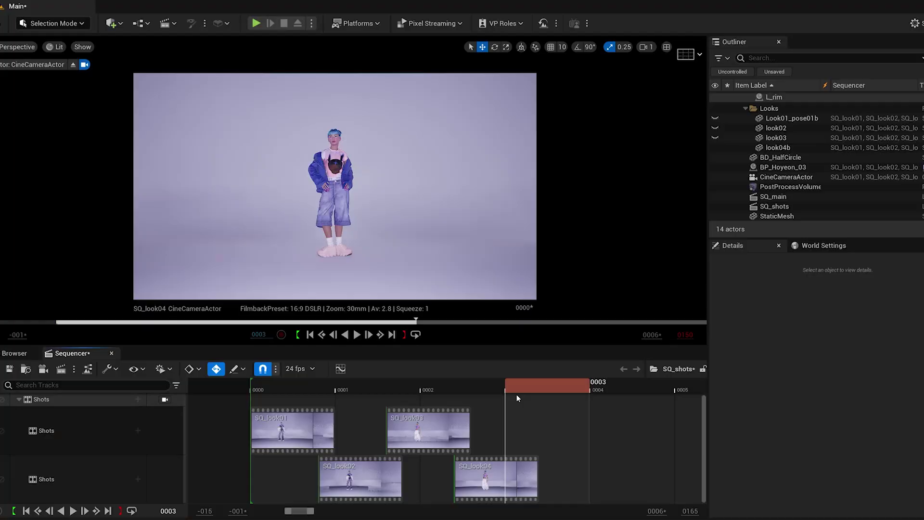
# Step: Switch to Unreal Editor and scrub the SQ_shots timeline to frame 4 and back to frame 0
pyautogui.moveTo(516, 394); pyautogui.dragTo(602, 391)
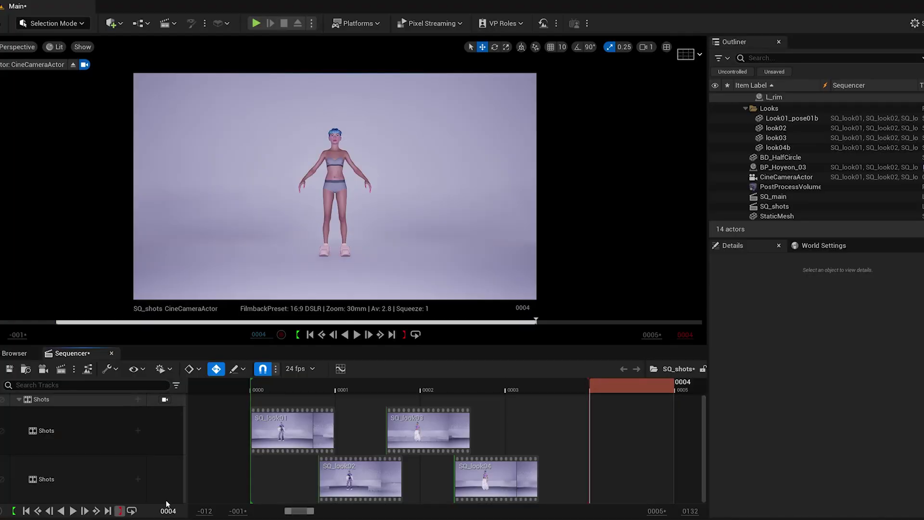
pyautogui.click(267, 390)
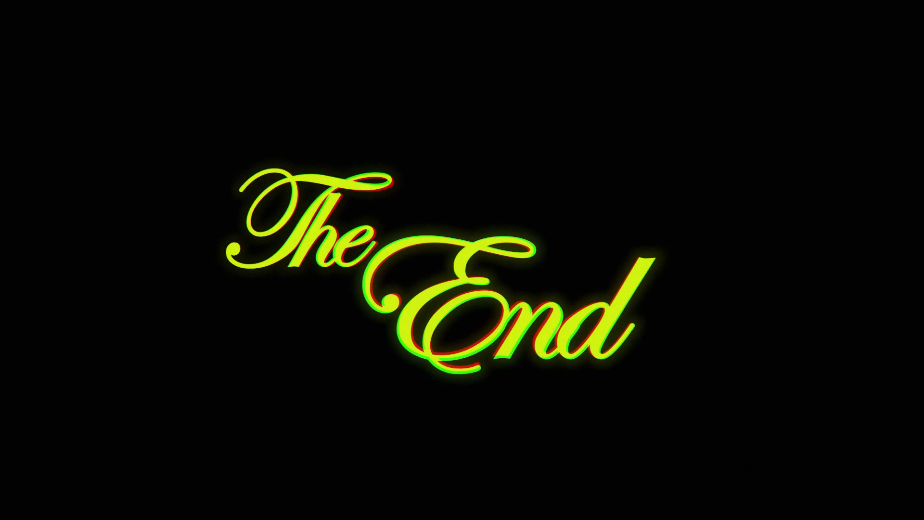